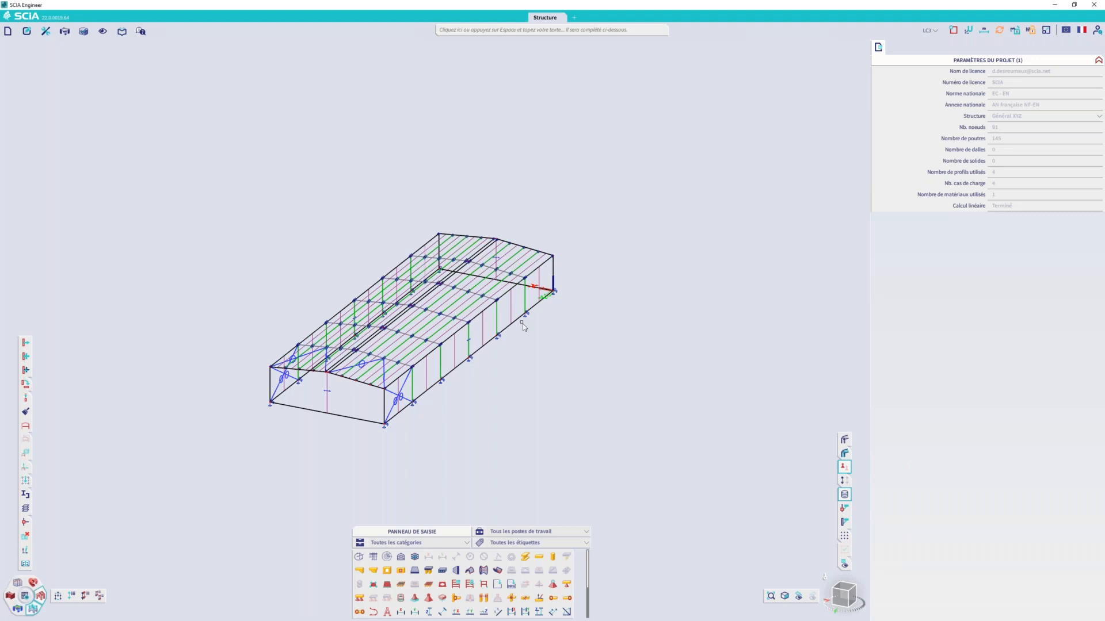
Step: Display the steel hall's members as full cross-section volumes with shaded surfaces
ctrl+right_drag(608, 318, 597, 316)
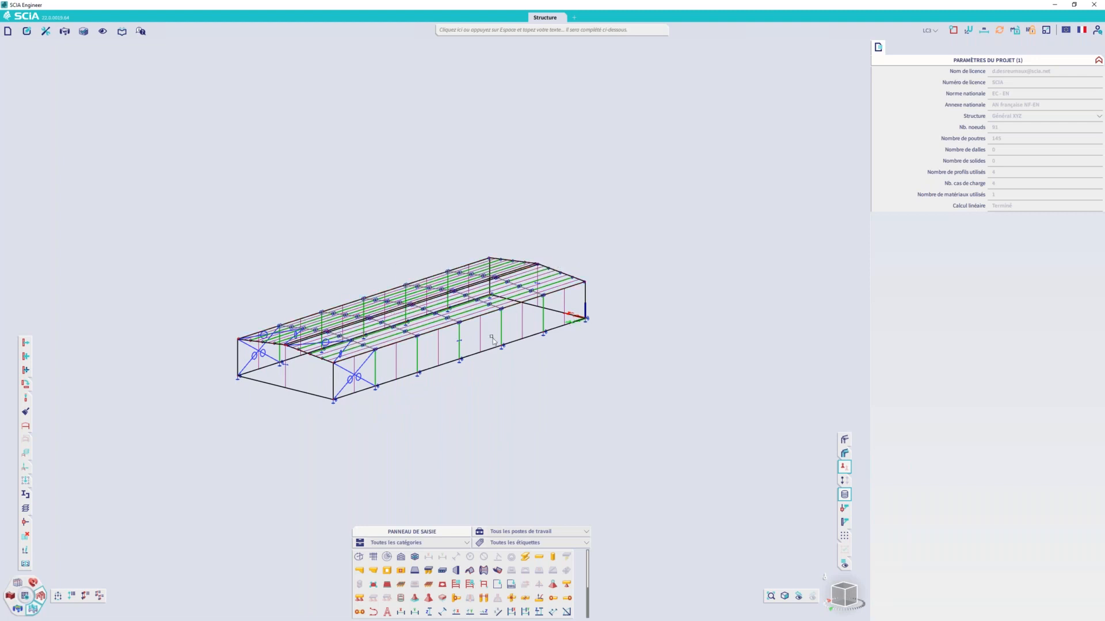
middle_drag(557, 320, 566, 320)
mouse_move(480, 330)
ctrl+right_down()
mouse_move(569, 316)
mouse_move(492, 347)
ctrl+right_up()
click(846, 442)
click(847, 453)
mouse_move(560, 367)
ctrl+right_down()
mouse_move(584, 345)
mouse_move(552, 360)
ctrl+right_up()
scroll(374, 329, up, 5)
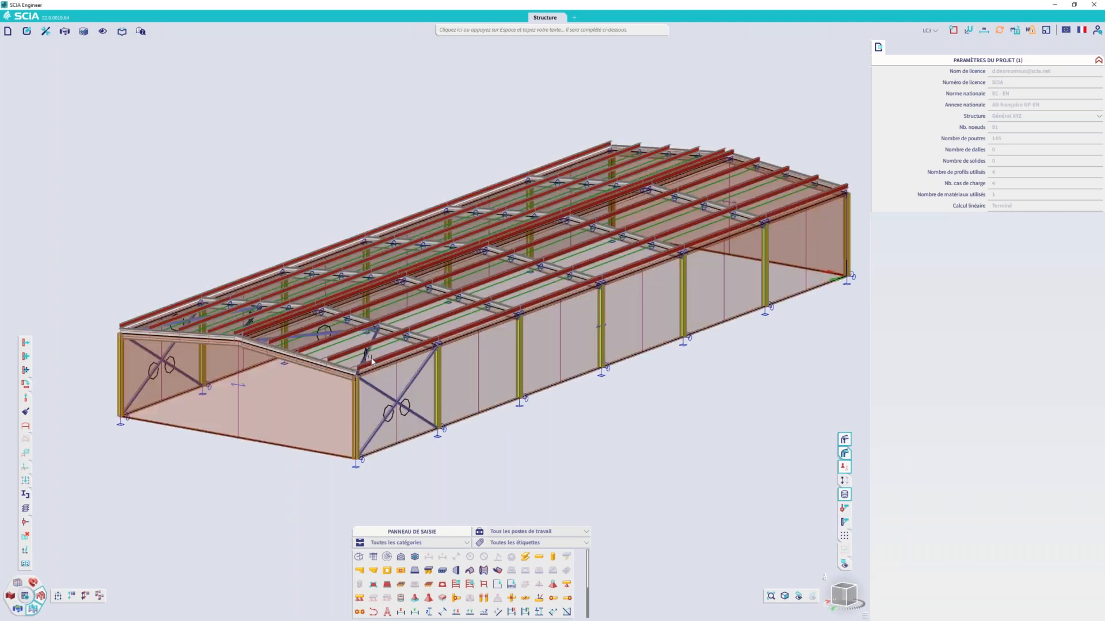
middle_drag(214, 377, 263, 353)
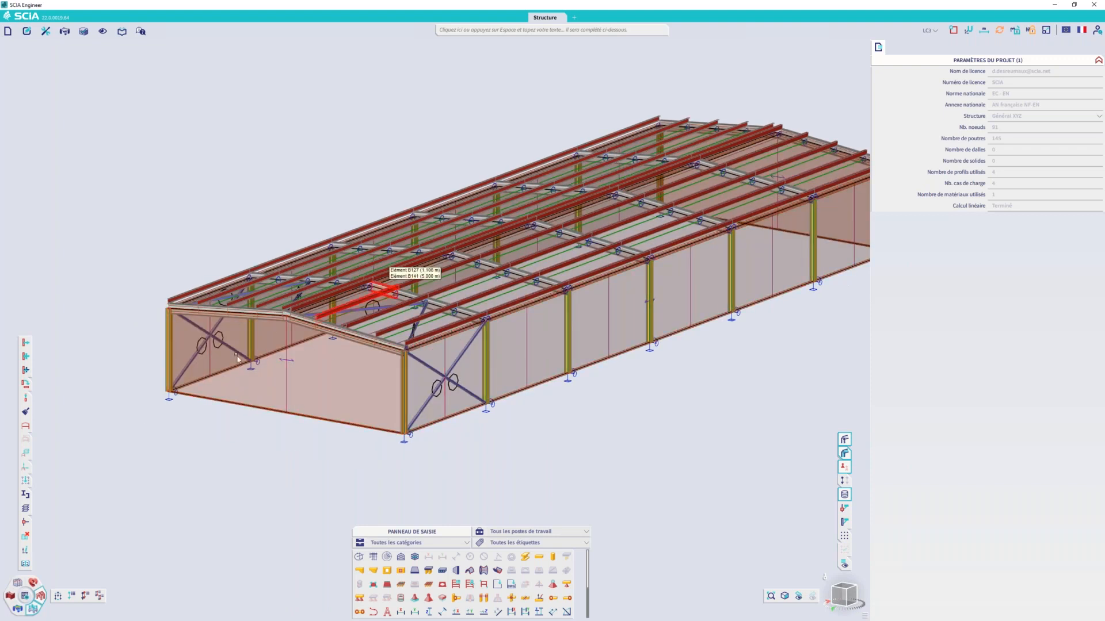
Step: Inspect the properties of a UPE160 roof purlin and the surrounding frames, clearing the selection at the end
ctrl+right_drag(373, 346, 428, 345)
scroll(431, 347, up, 5)
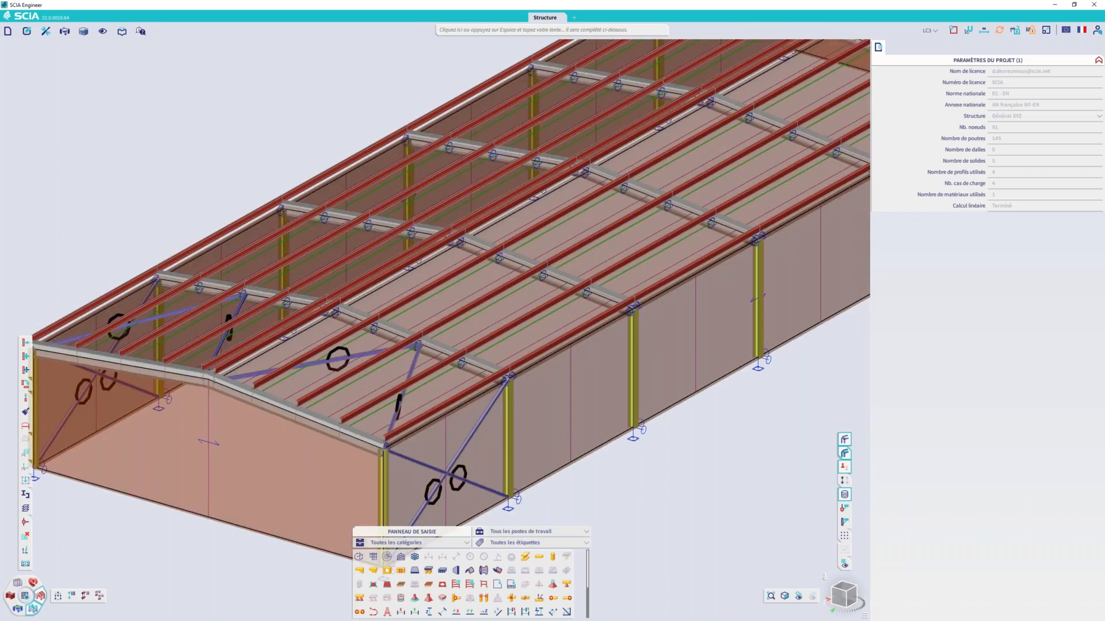
click(442, 288)
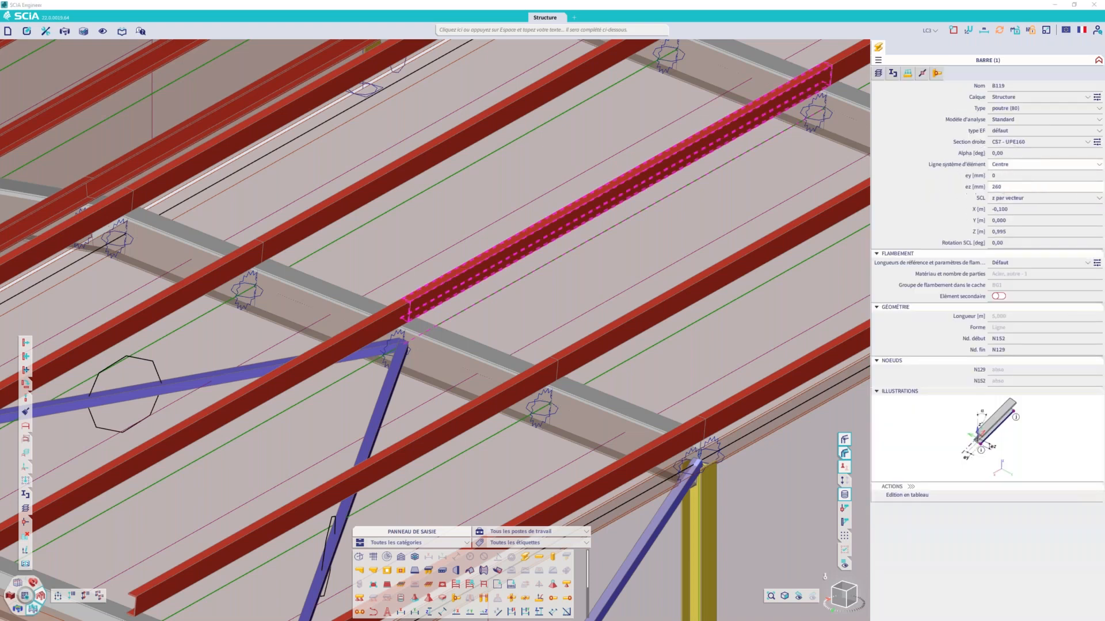
scroll(427, 289, down, 5)
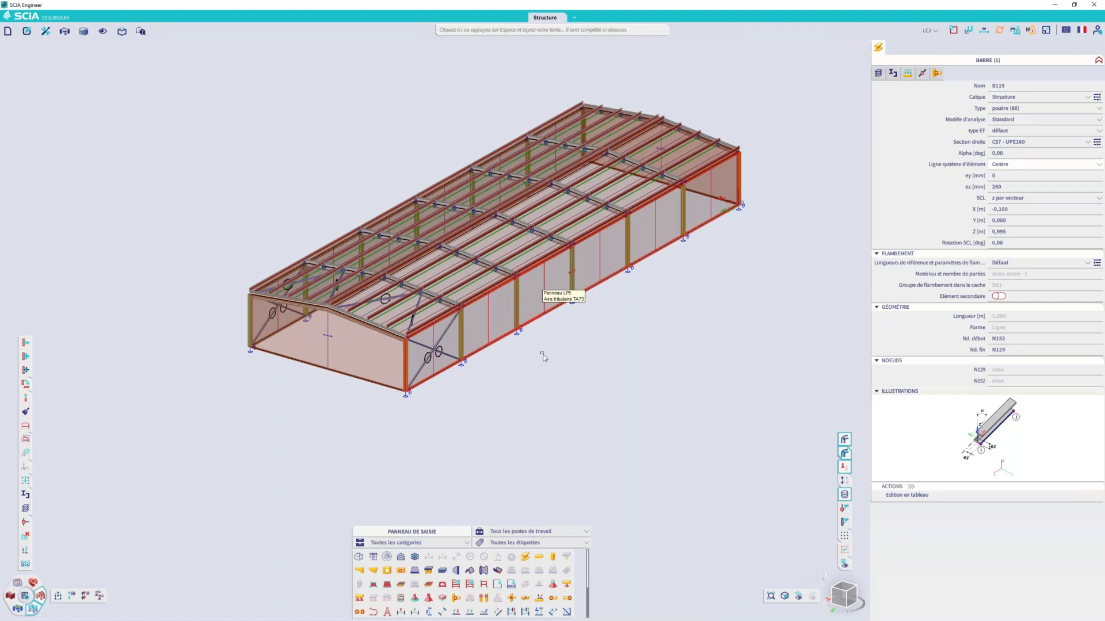
key(Escape)
mouse_move(447, 361)
ctrl+right_down()
mouse_move(407, 347)
mouse_move(438, 364)
ctrl+right_up()
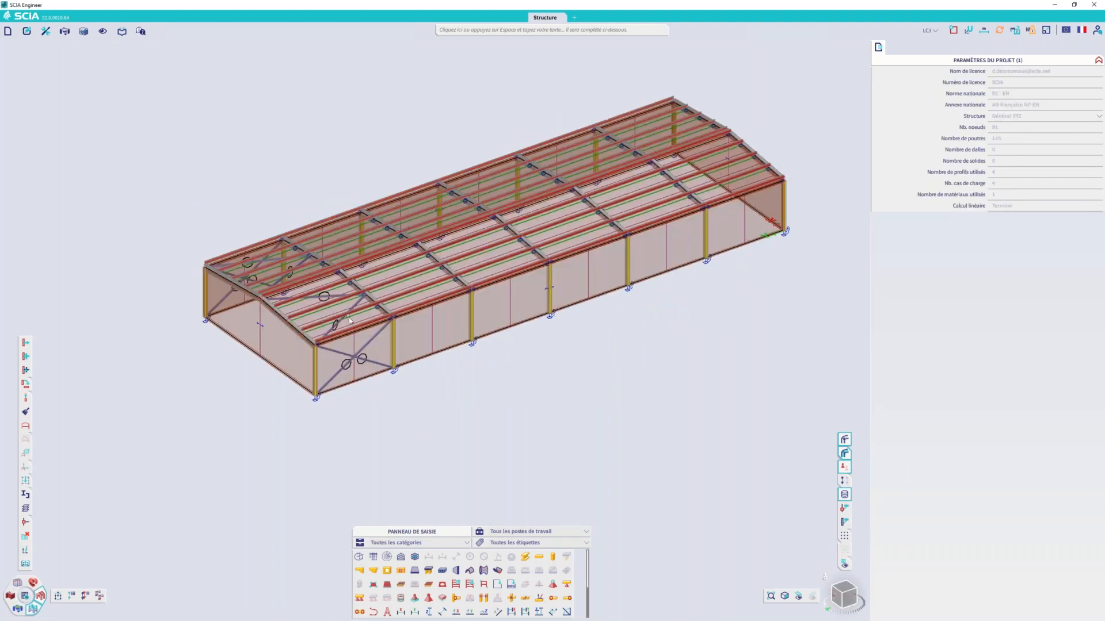
scroll(349, 320, up, 3)
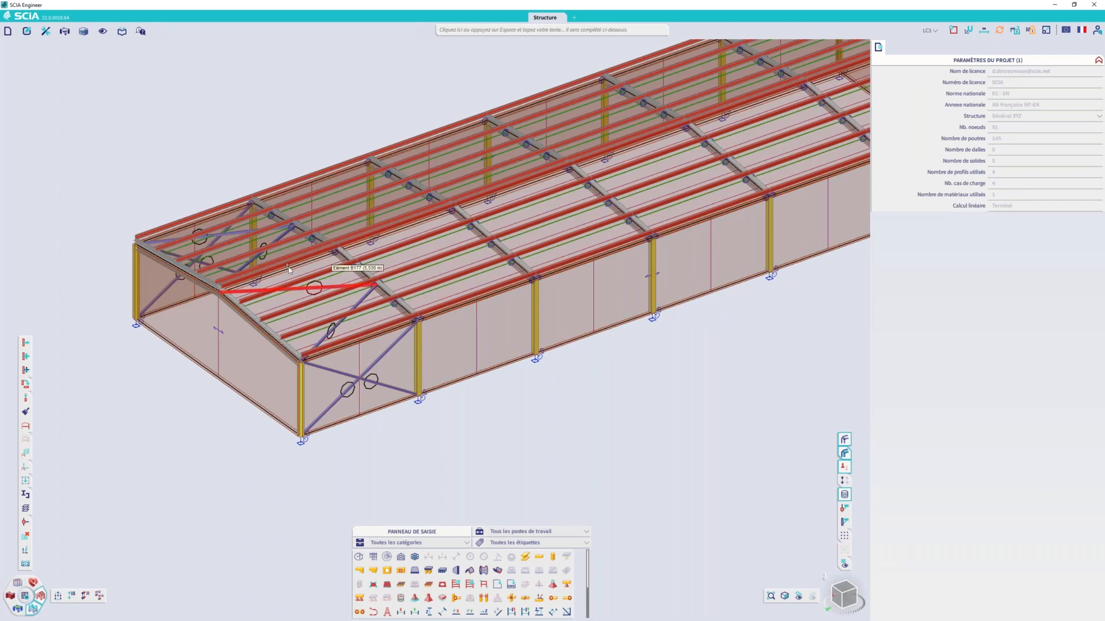
ctrl+right_drag(289, 270, 382, 363)
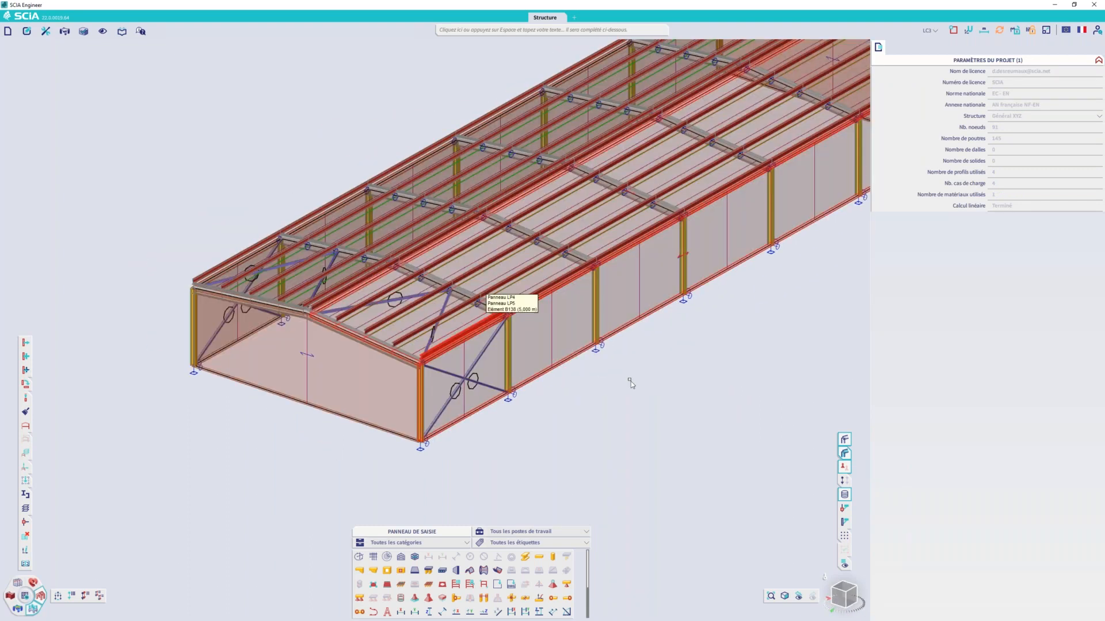
Step: Review the settings of load cases LC1 to LC4 in the load case manager and close it
click(73, 596)
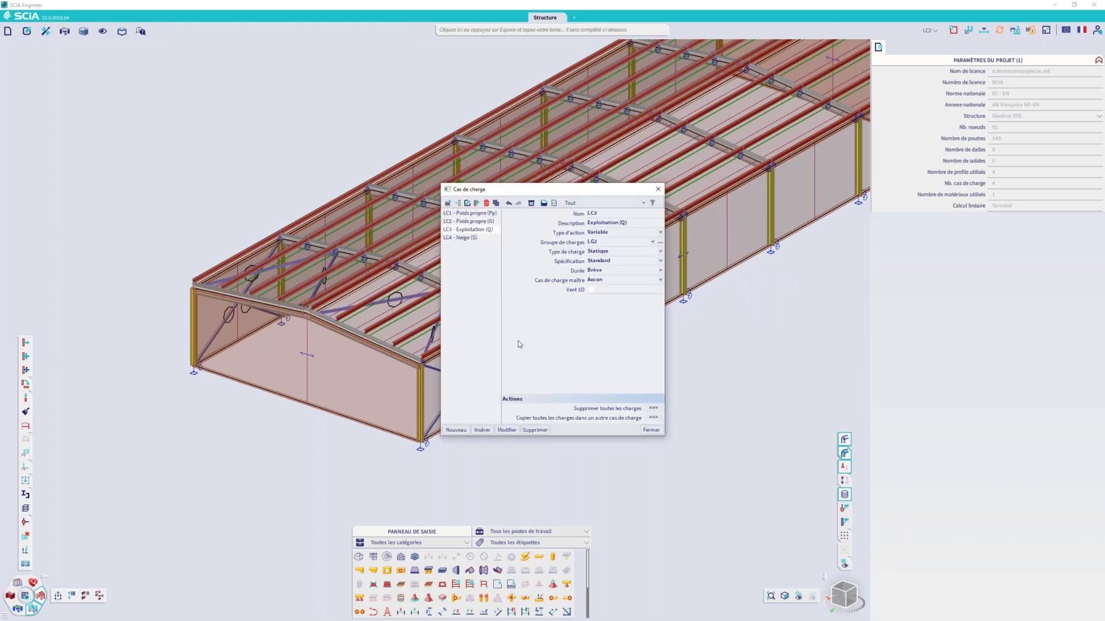
click(474, 213)
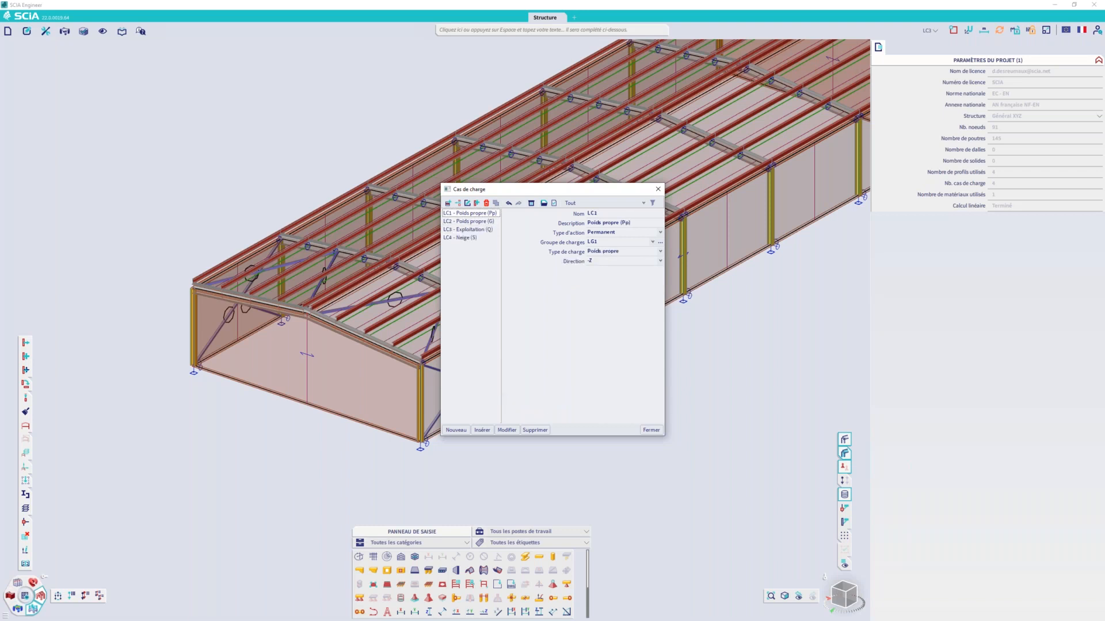
click(483, 222)
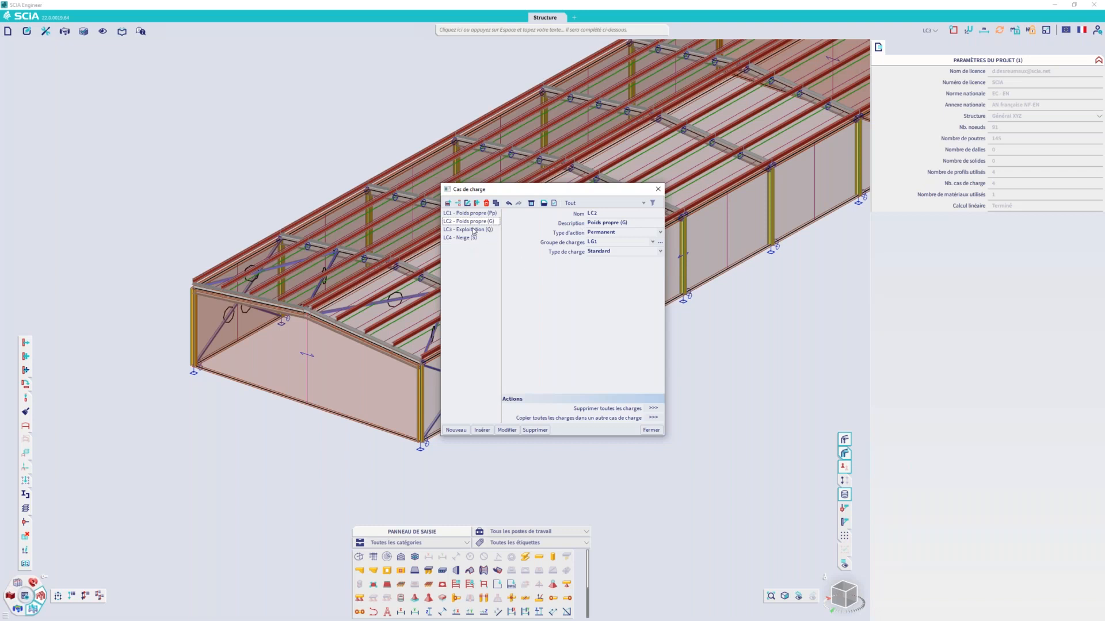
click(477, 231)
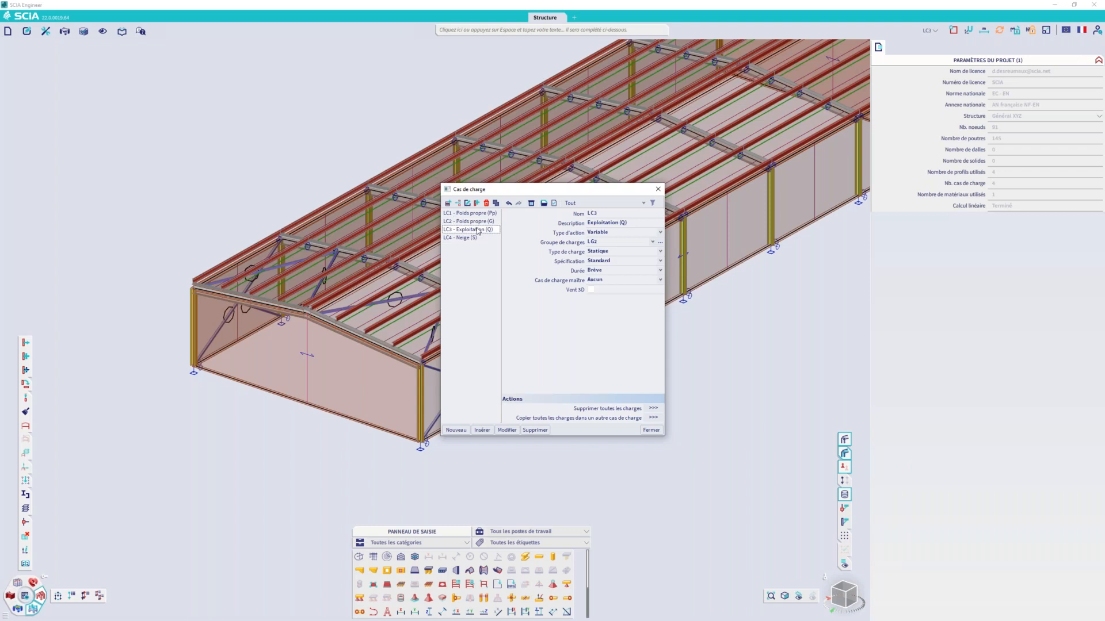
click(480, 237)
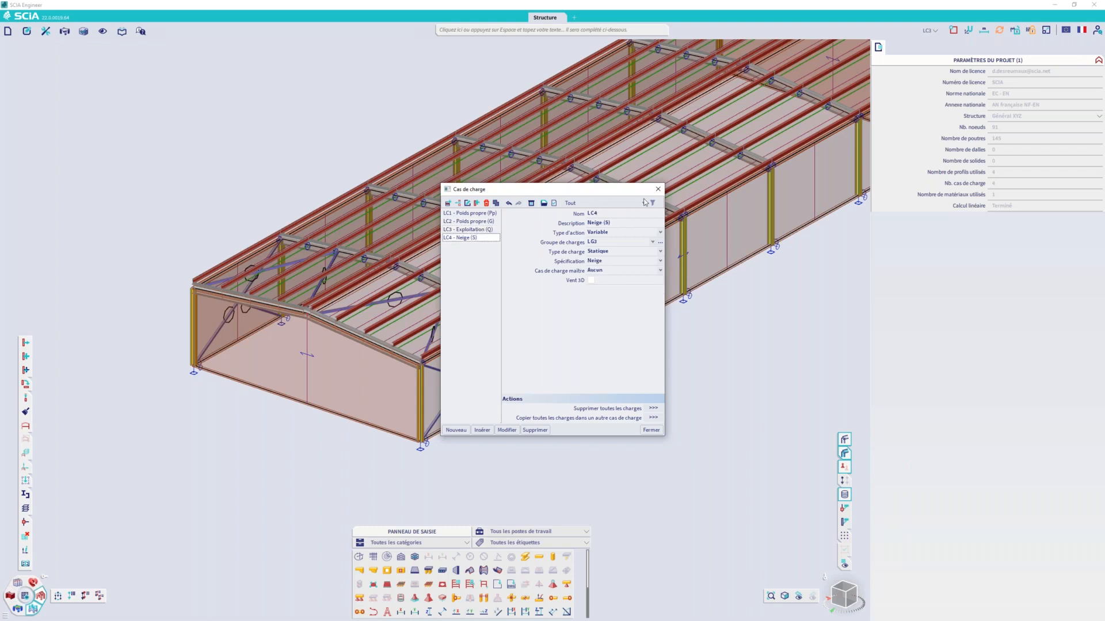
click(657, 190)
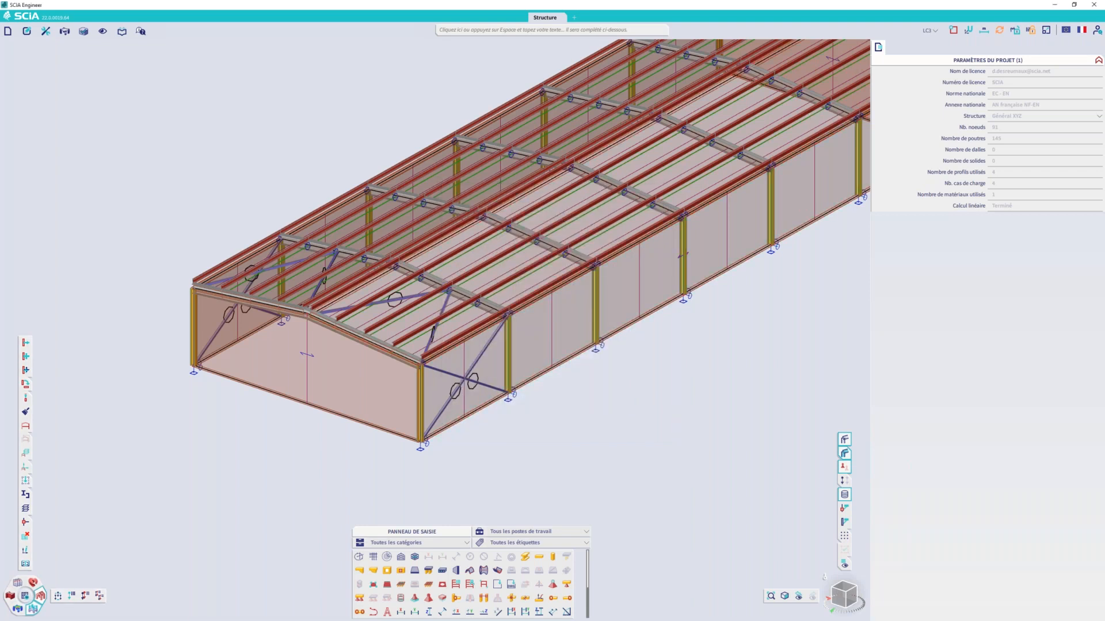
Step: Show the loads of load case LC3 - Exploitation (Q) and return the structure to an unshaded line display
click(935, 31)
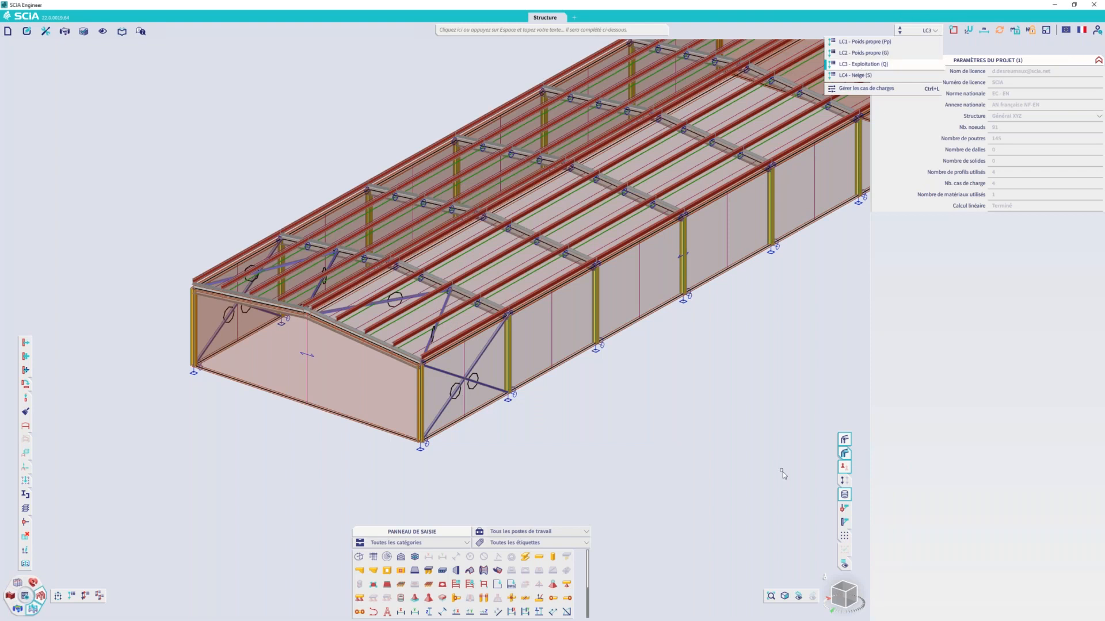
click(844, 481)
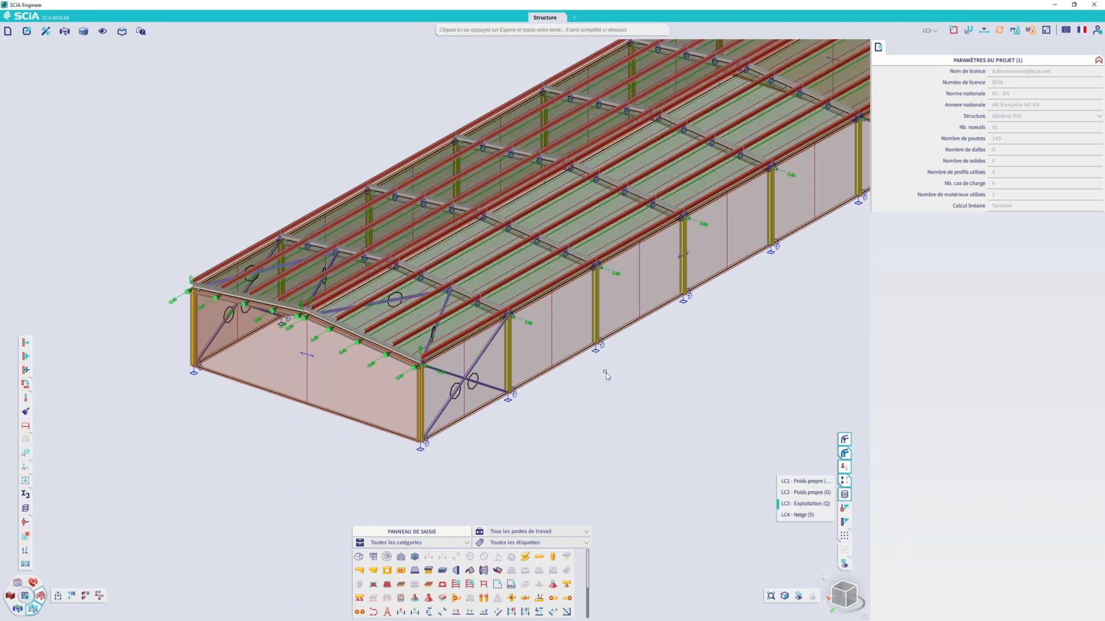
click(844, 453)
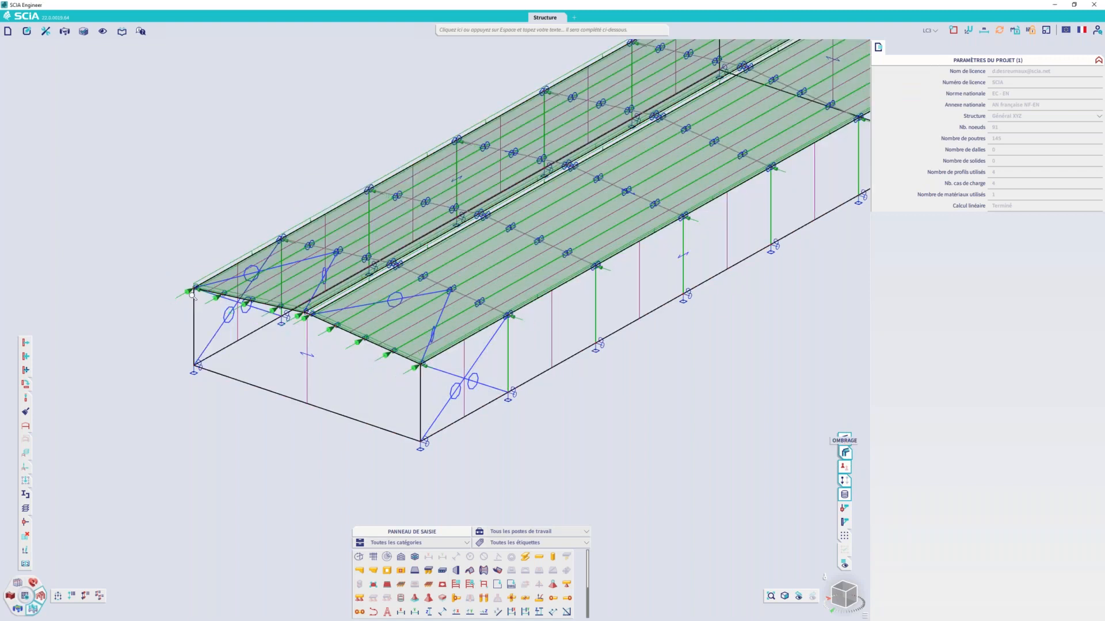
Step: Select the surface load on the roof slope to check its extent, and clear the selection
scroll(187, 296, up, 2)
click(345, 188)
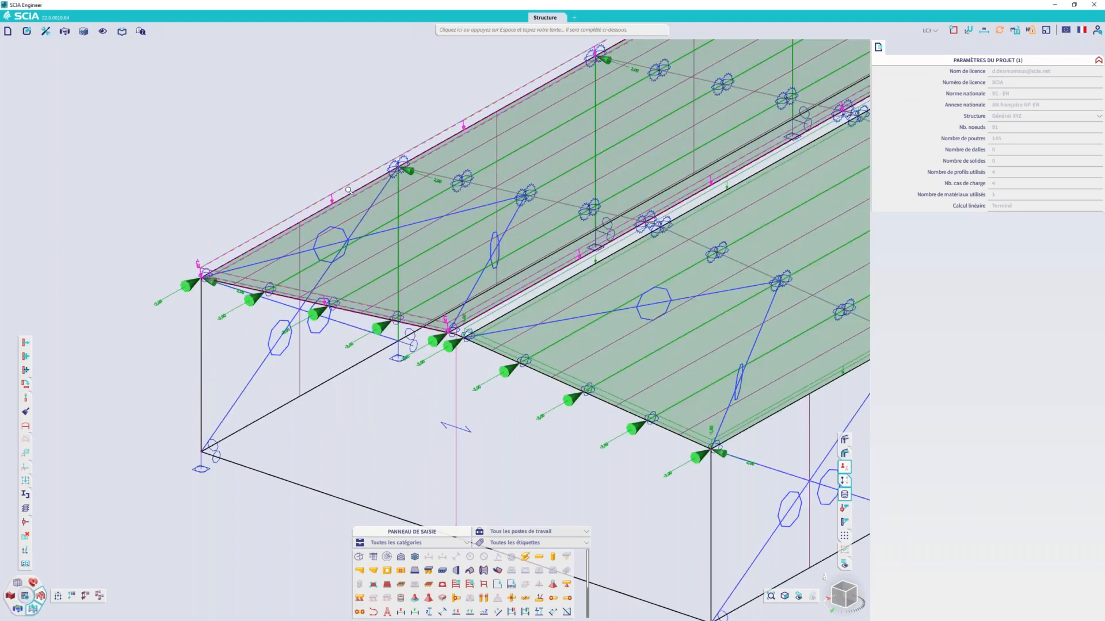
scroll(345, 189, down, 2)
key(Escape)
Step: Inspect the nodal point force at the gable's eave corner and the neighbouring roof loads, clearing the selection at the end
scroll(290, 230, up, 5)
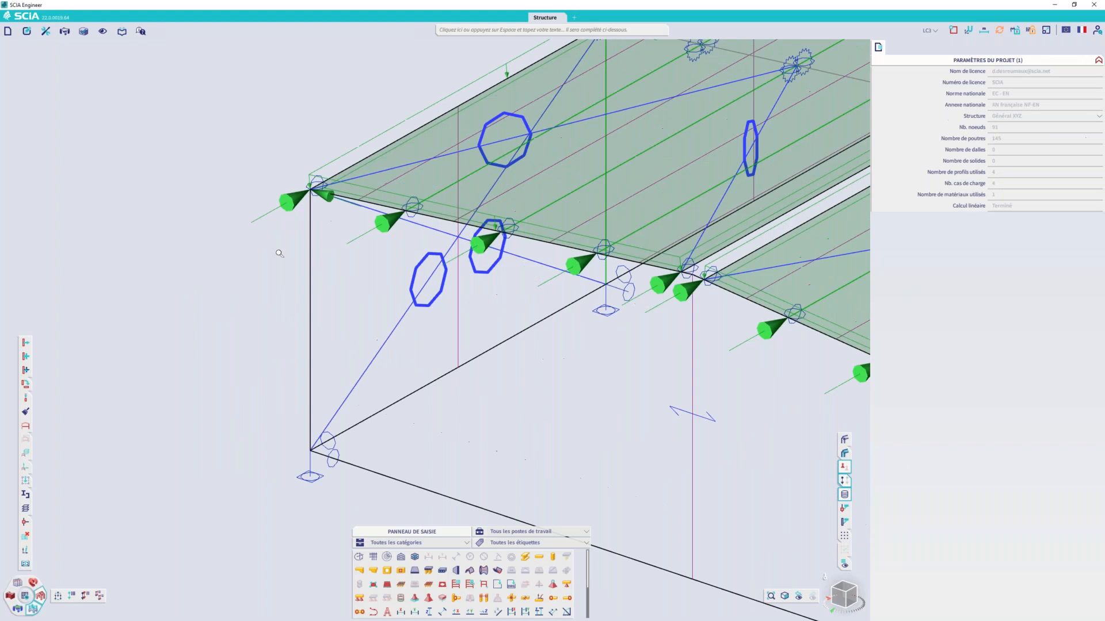
drag(298, 223, 235, 151)
scroll(234, 151, down, 5)
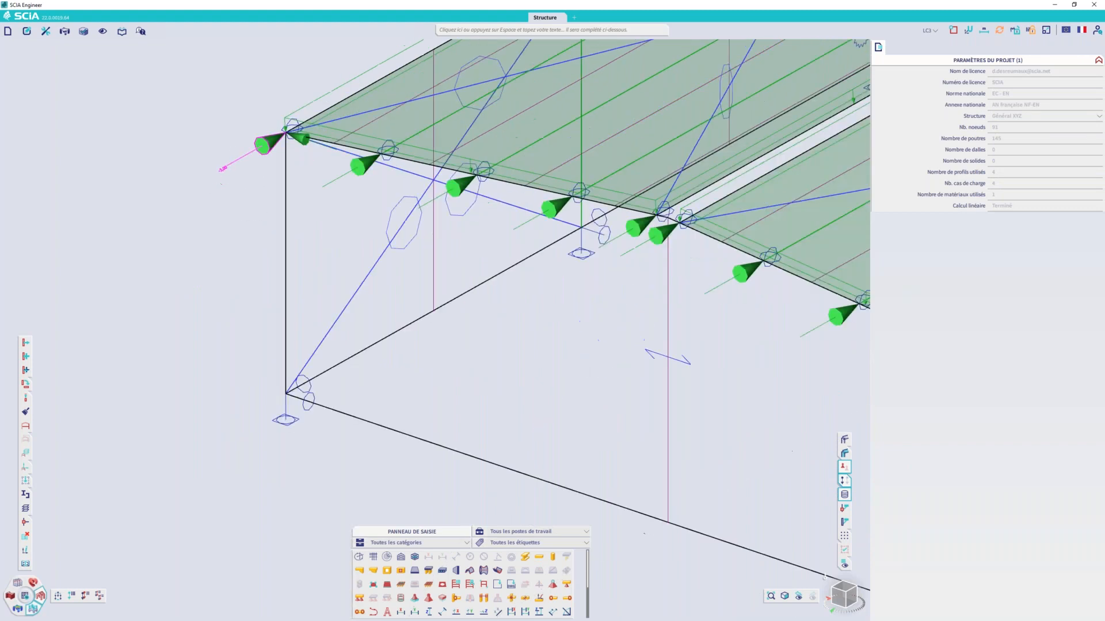
middle_drag(431, 311, 437, 381)
scroll(438, 377, up, 2)
mouse_move(588, 325)
ctrl+right_down()
mouse_move(554, 323)
mouse_move(559, 311)
mouse_move(583, 324)
ctrl+right_up()
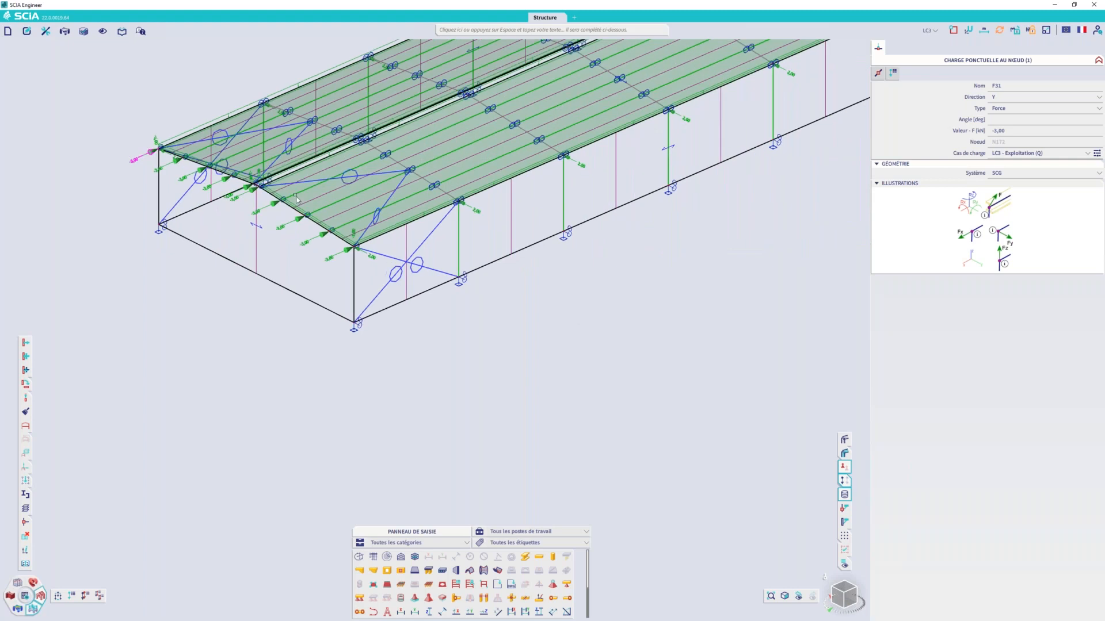
scroll(293, 195, up, 3)
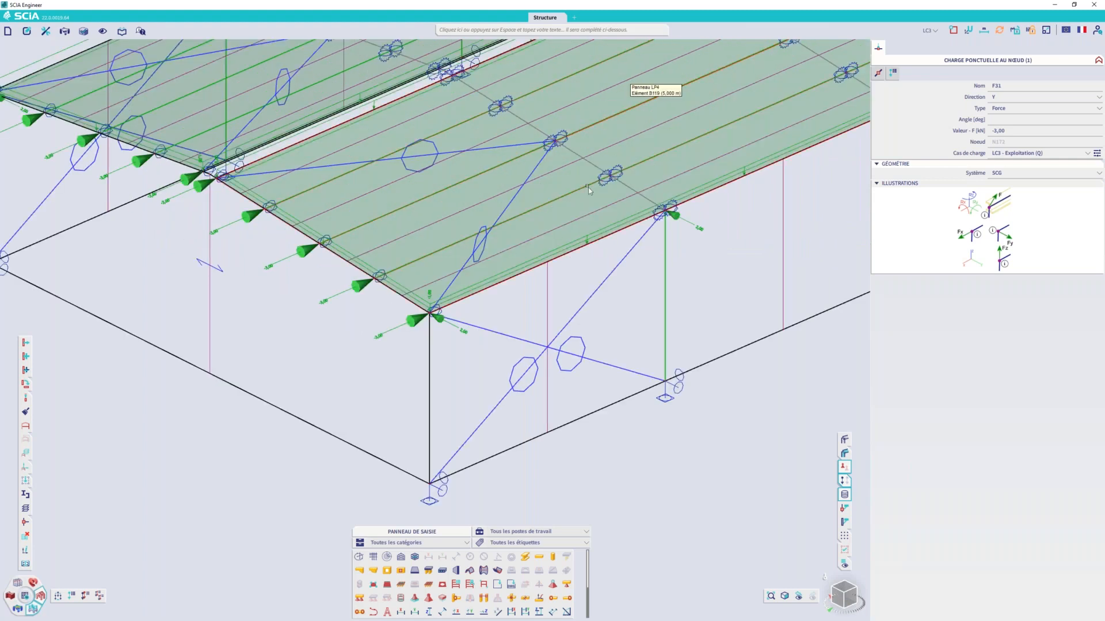
scroll(456, 343, down, 3)
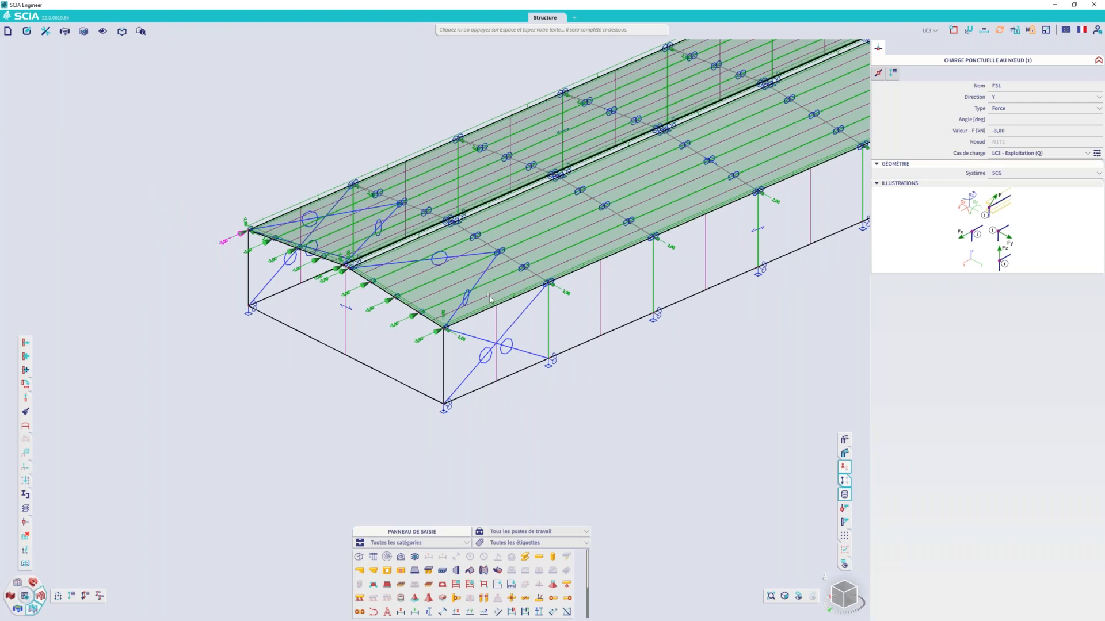
ctrl+right_drag(519, 391, 632, 378)
key(Escape)
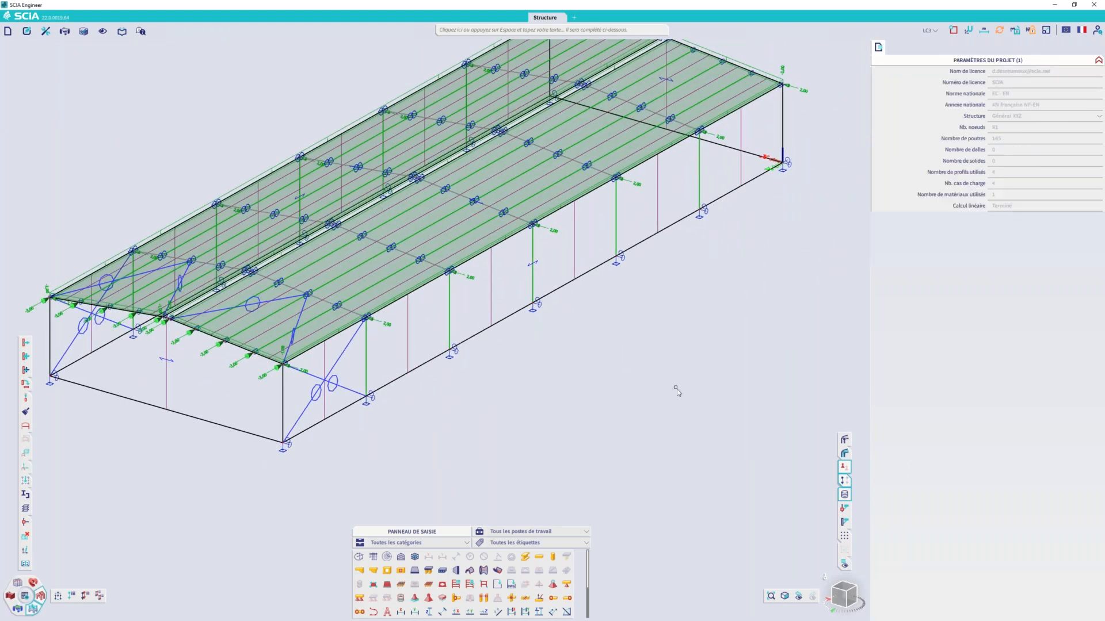
Step: Hide the loads of the active load case in the 3D view
middle_drag(645, 369, 722, 420)
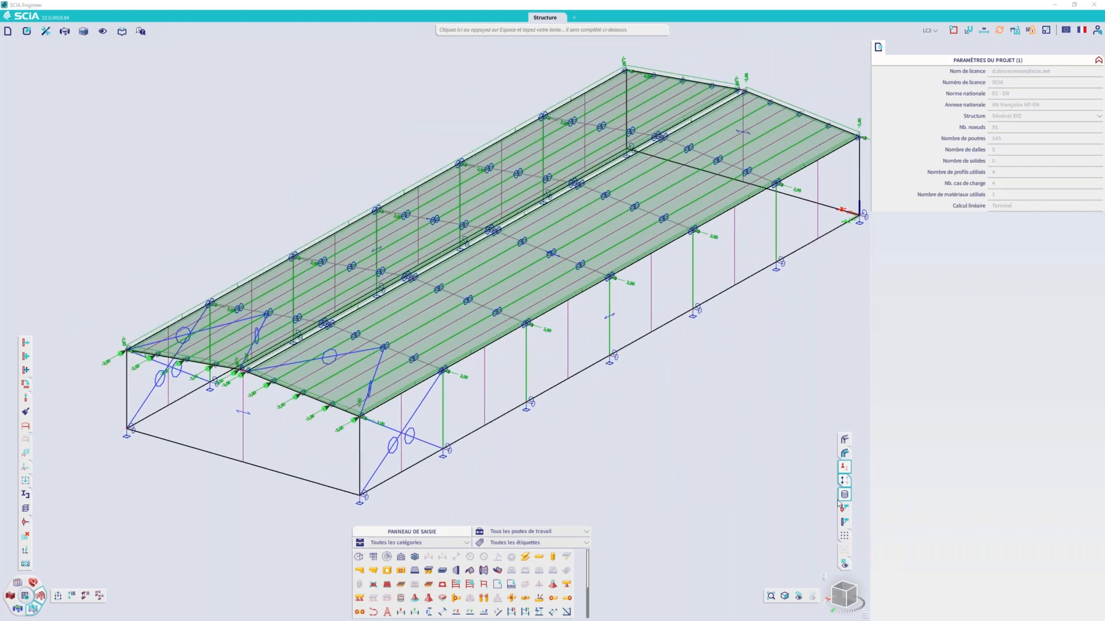
click(844, 481)
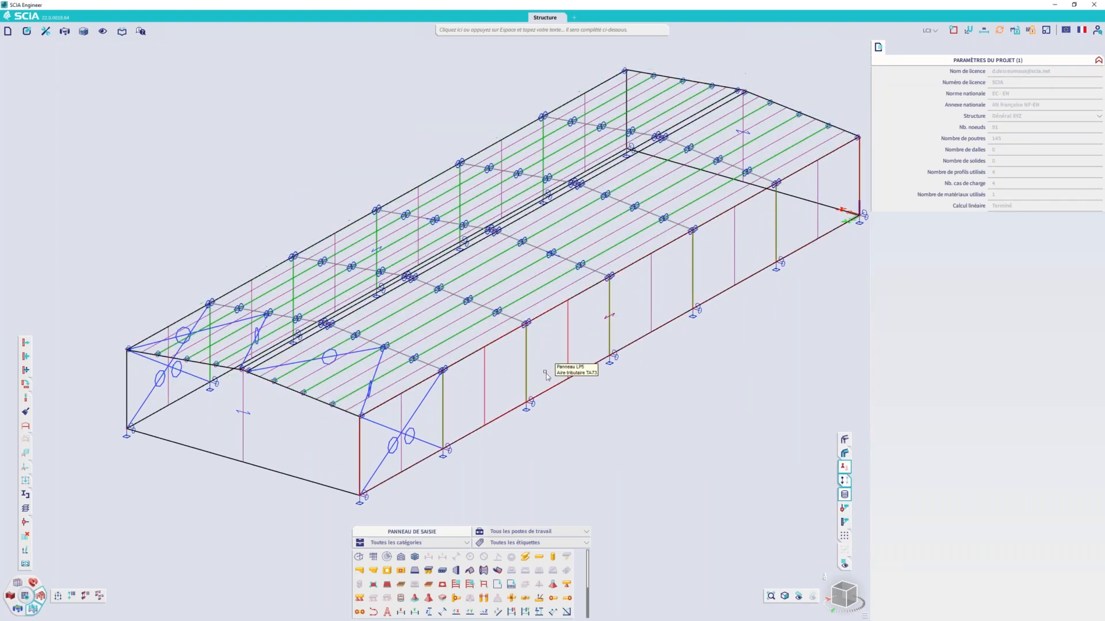
Step: Examine the end-bay purlin beside the eave, including its properties, end hinges and joint with the second frame's rafter, and clear the selection
middle_drag(552, 373, 579, 360)
ctrl+right_drag(580, 360, 397, 338)
scroll(384, 332, up, 5)
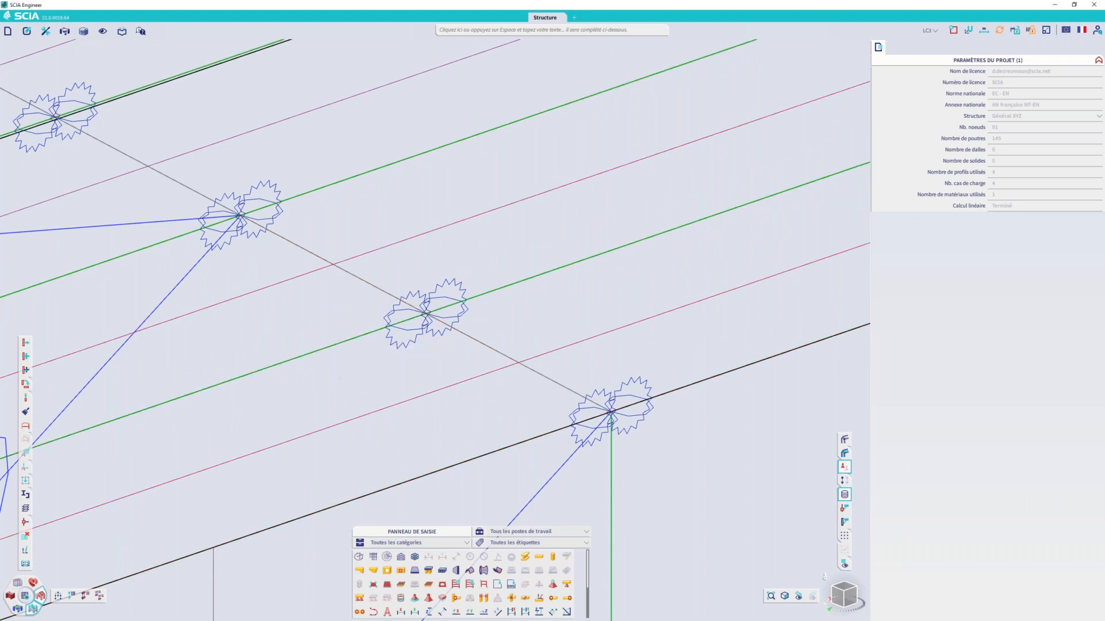
click(414, 320)
scroll(424, 339, down, 5)
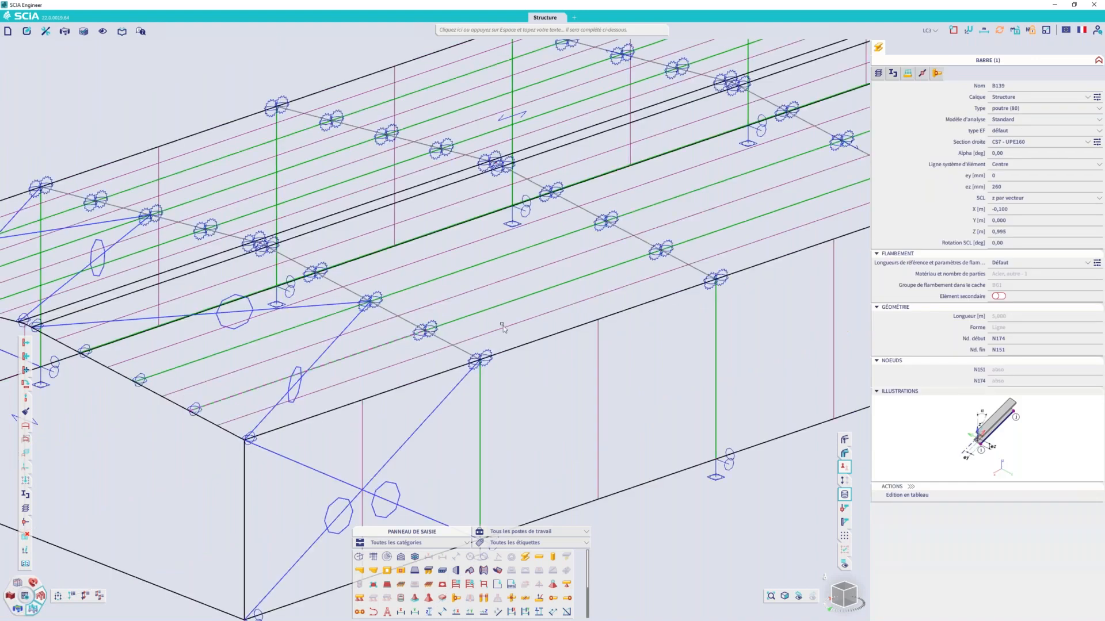
middle_drag(502, 327, 578, 317)
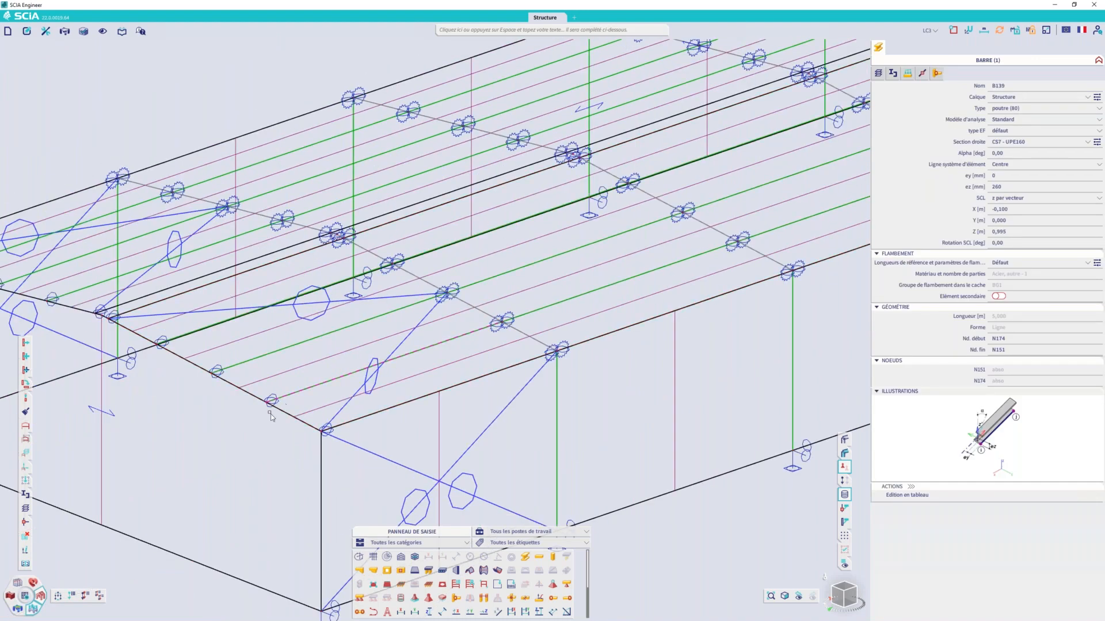
scroll(267, 409, up, 4)
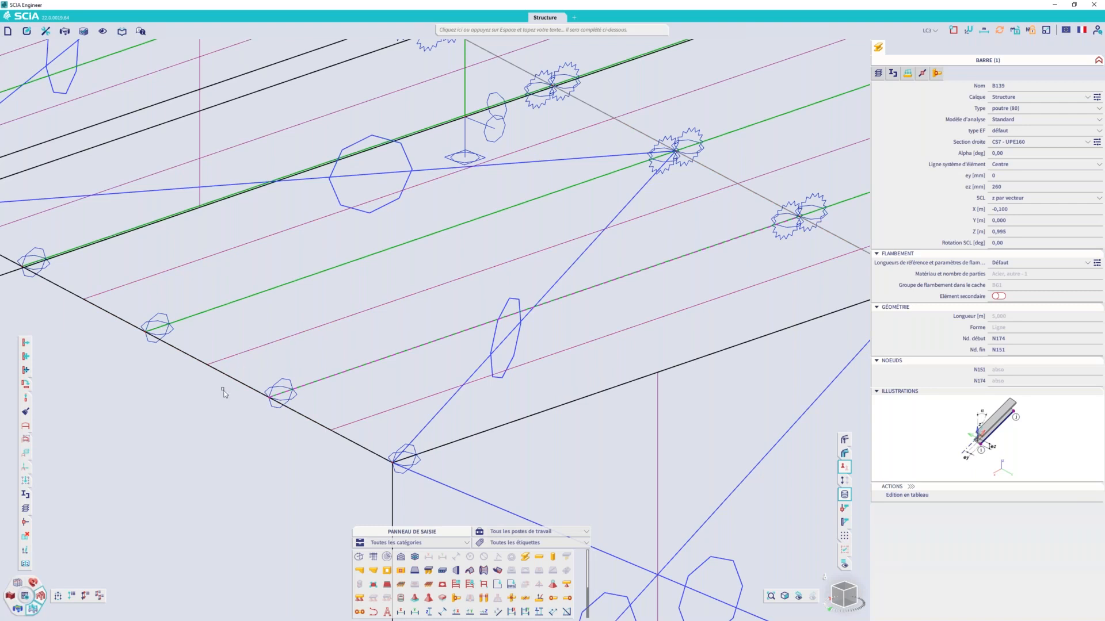
middle_drag(814, 247, 469, 339)
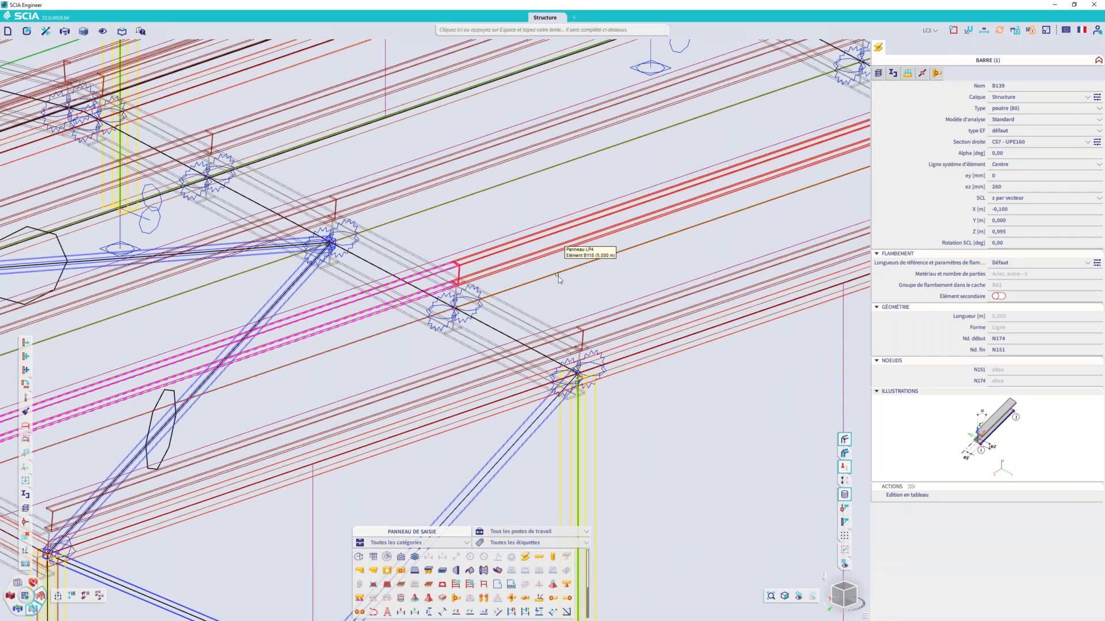
key(Escape)
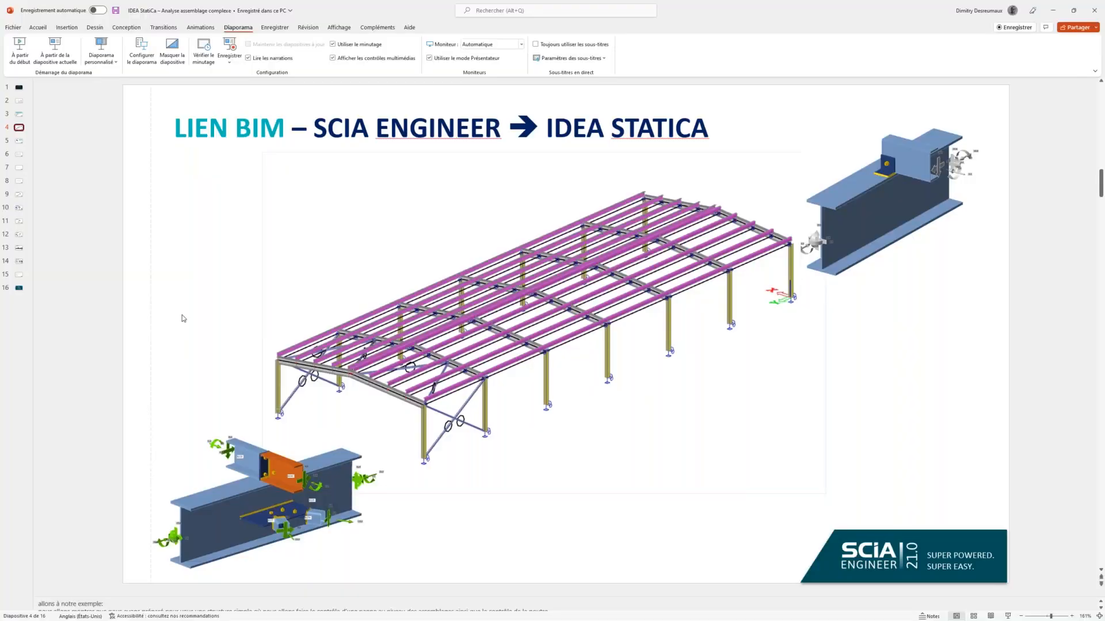
Step: Read the rigidity analysis slide in the PowerPoint presentation and switch back to SCIA Engineer
scroll(183, 314, down, 1)
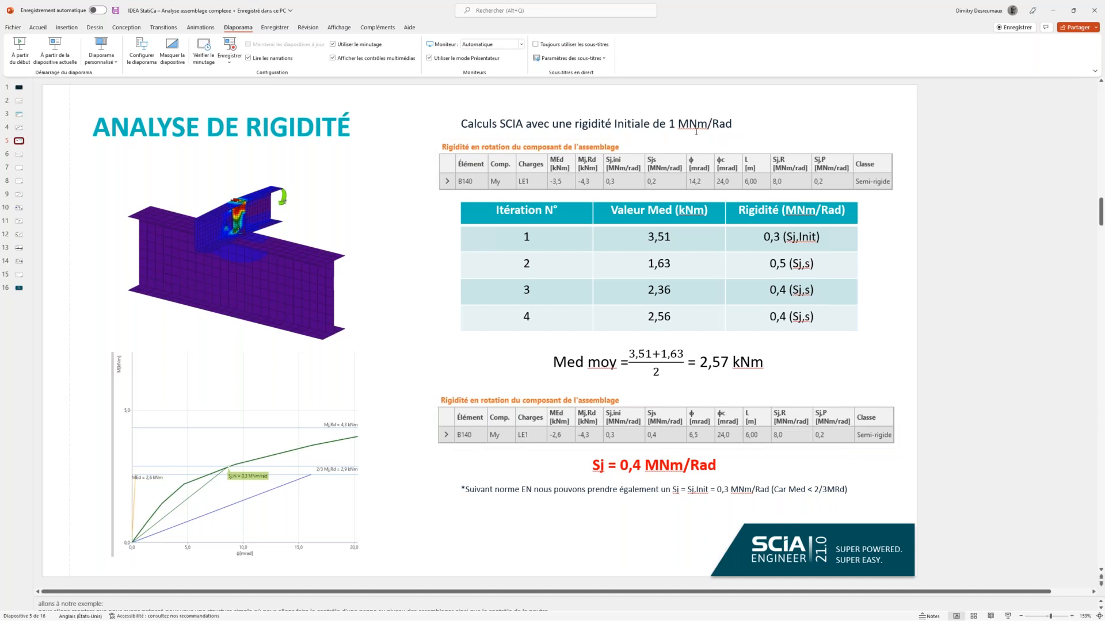
key(alt+Tab)
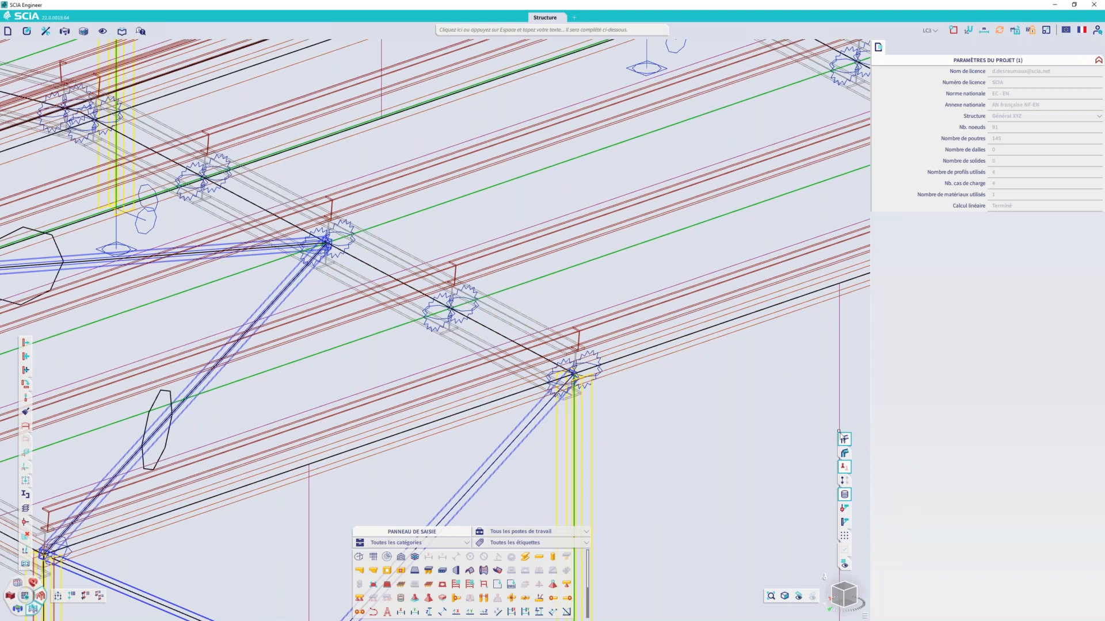
Step: Turn off the rendered member volumes and inspect the flexible phiy stiffness of a purlin's end hinge at the second frame's rafter
click(844, 439)
click(430, 331)
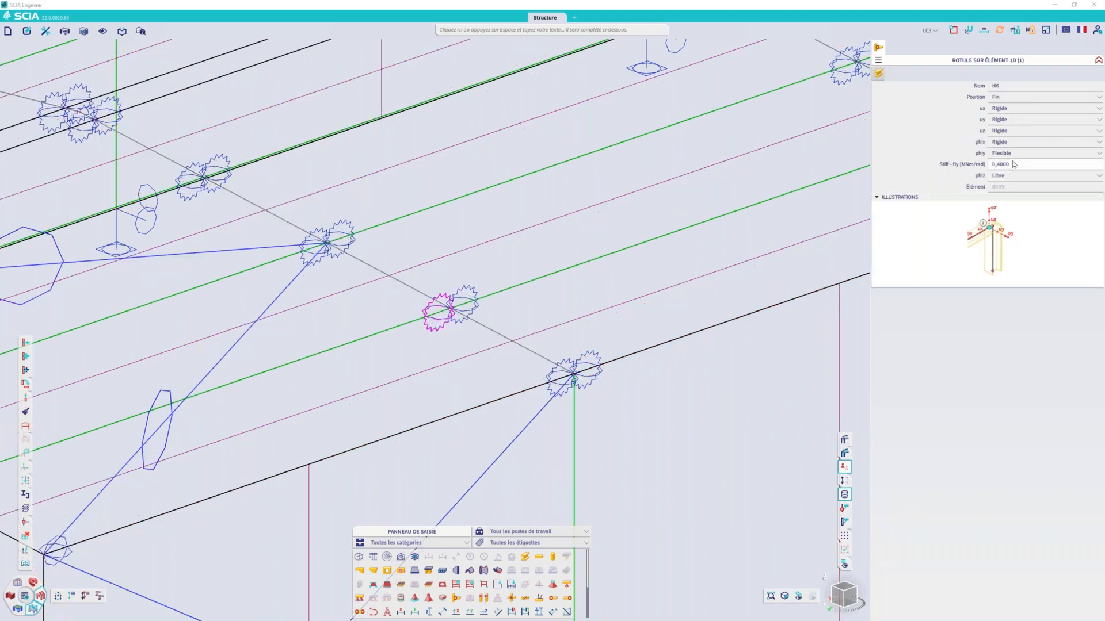
click(1013, 165)
Step: Review the rigidity slide in PowerPoint, examine the purlin joint under load LE1 in IDEA StatiCa, and return to the slide
click(1053, 6)
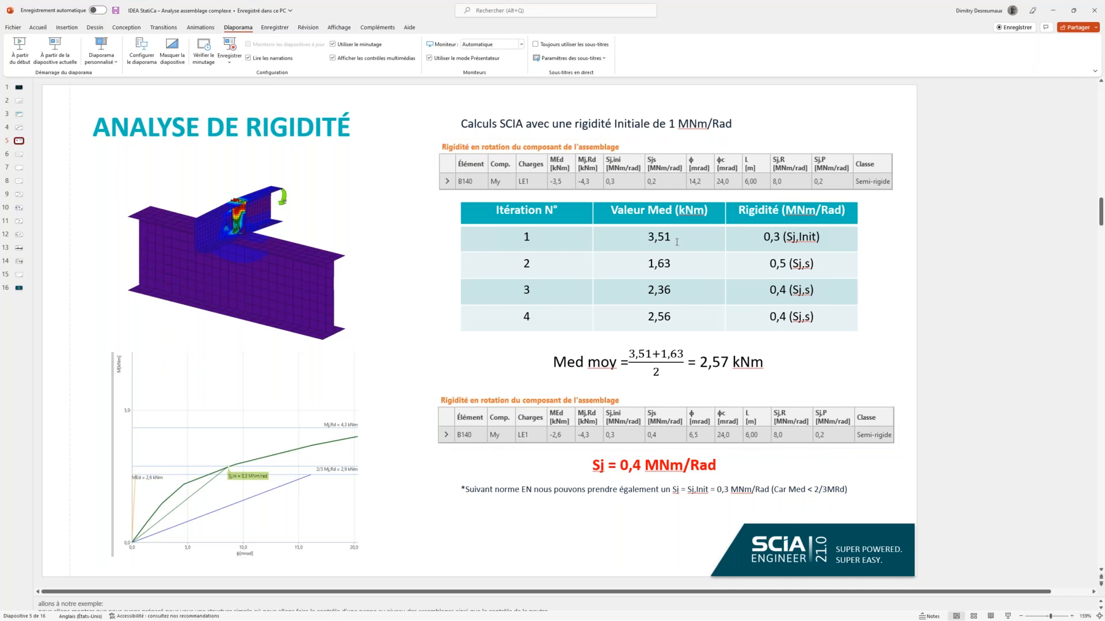
key(alt+Tab)
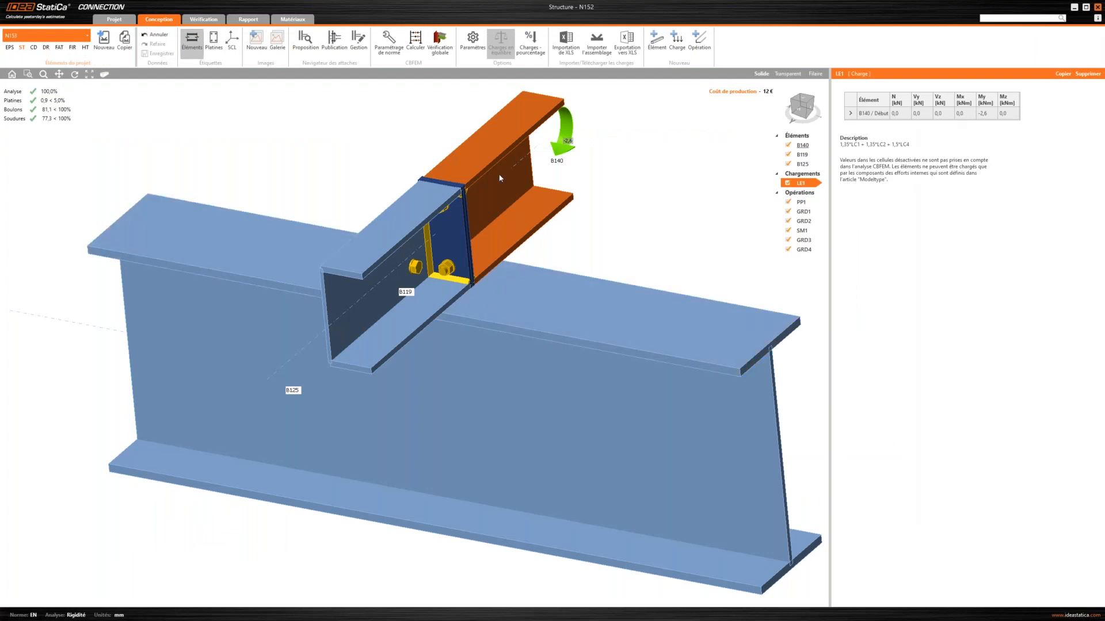
right_drag(582, 261, 561, 272)
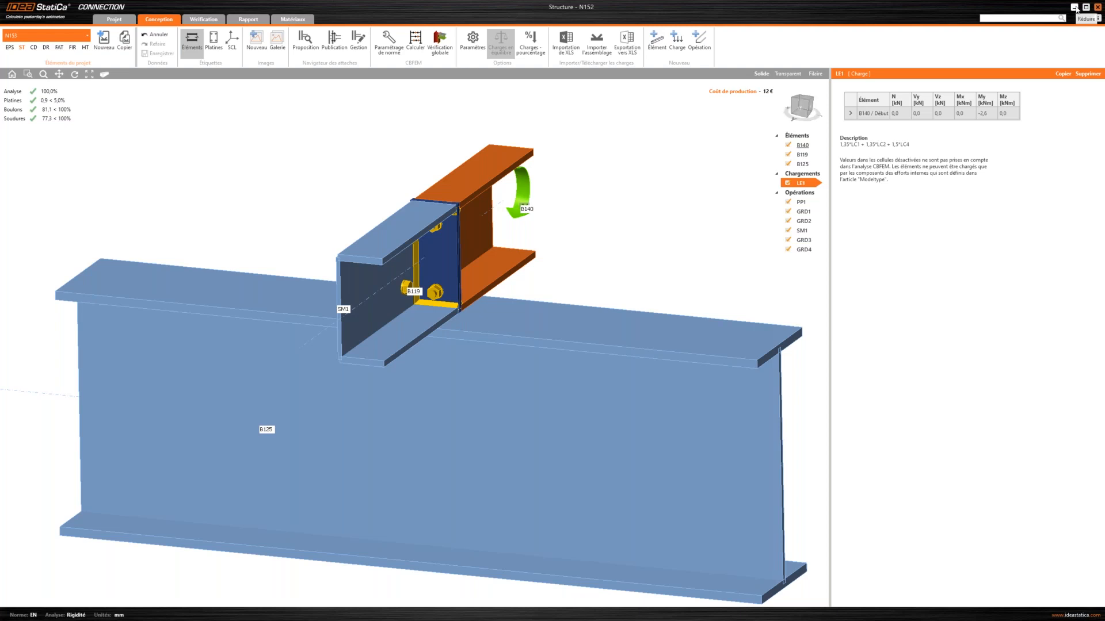
click(1075, 8)
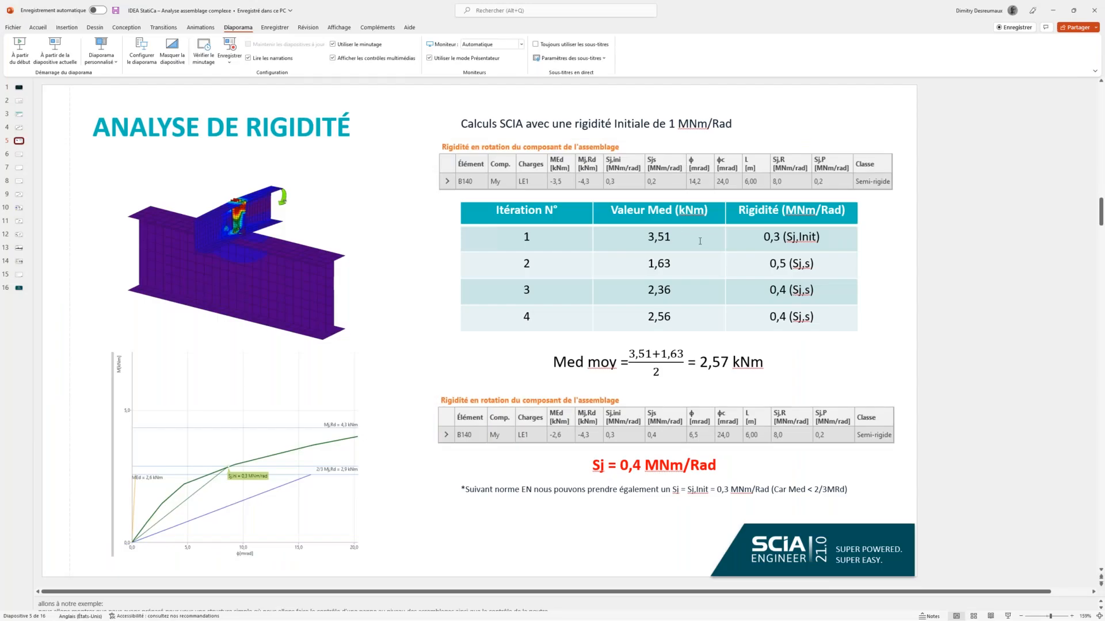
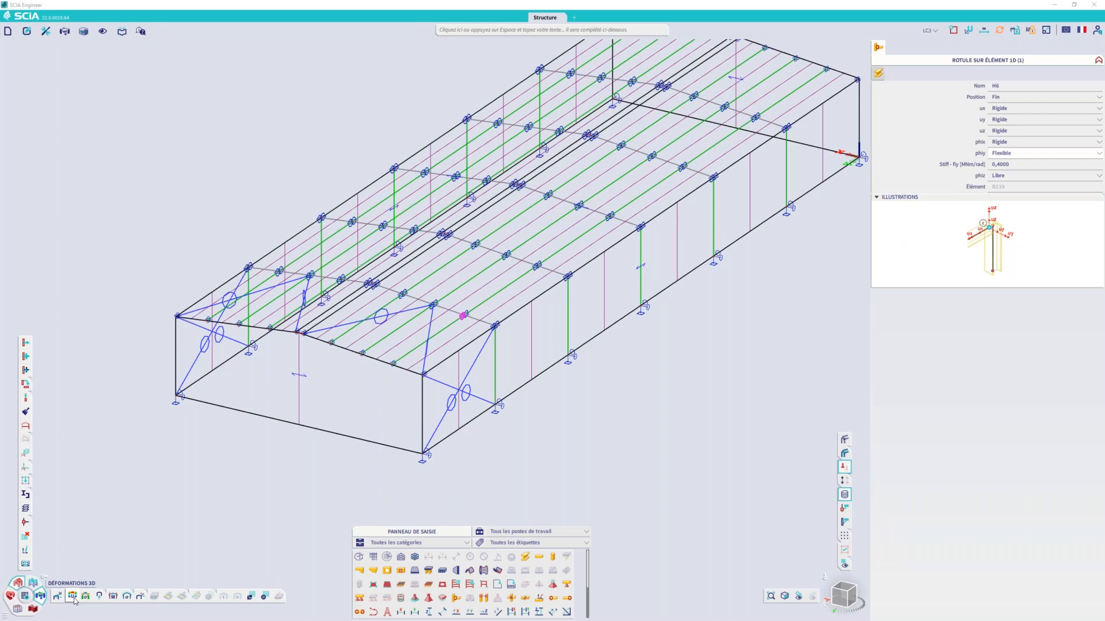
Step: Open the 1D internal forces results and load the saved IDEA selection to highlight its members in the end bay
click(113, 597)
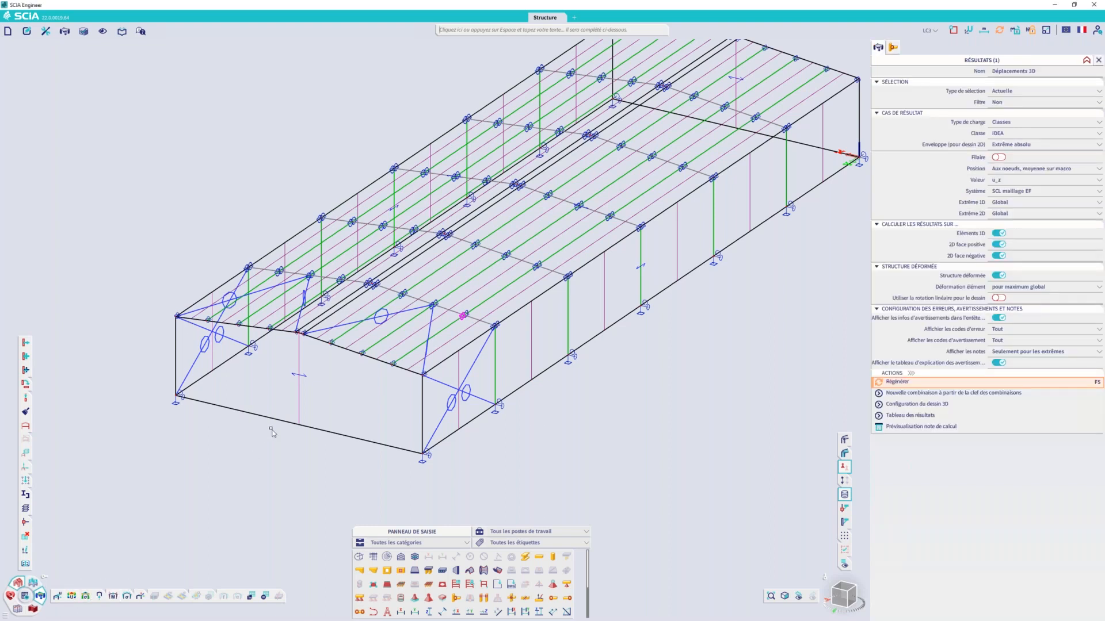
middle_drag(712, 365, 714, 378)
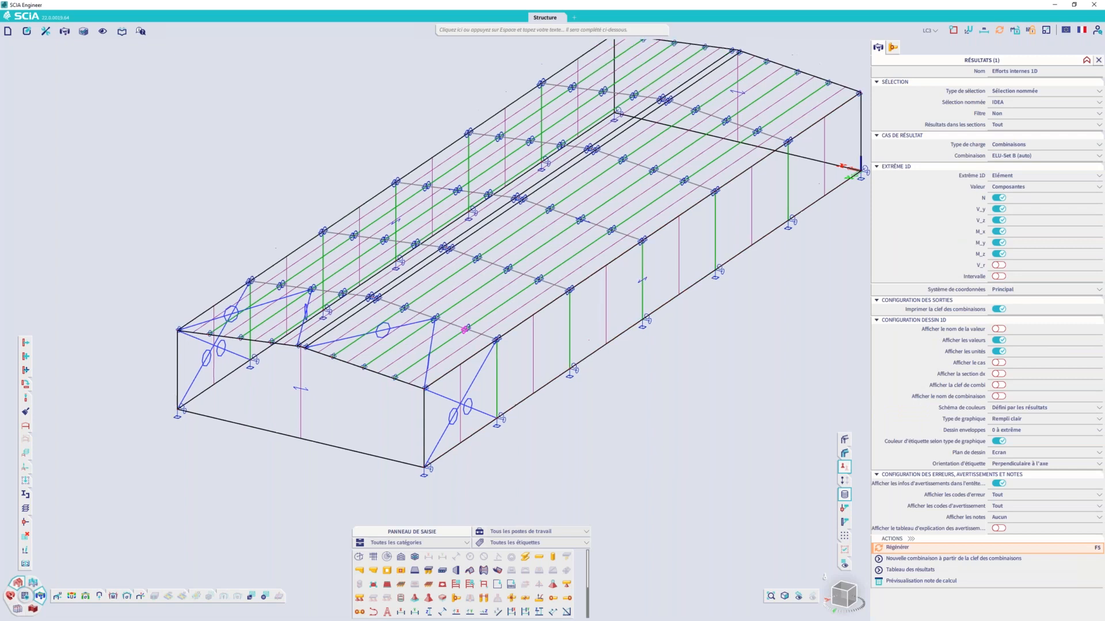
mouse_move(26, 495)
scroll(438, 342, up, 2)
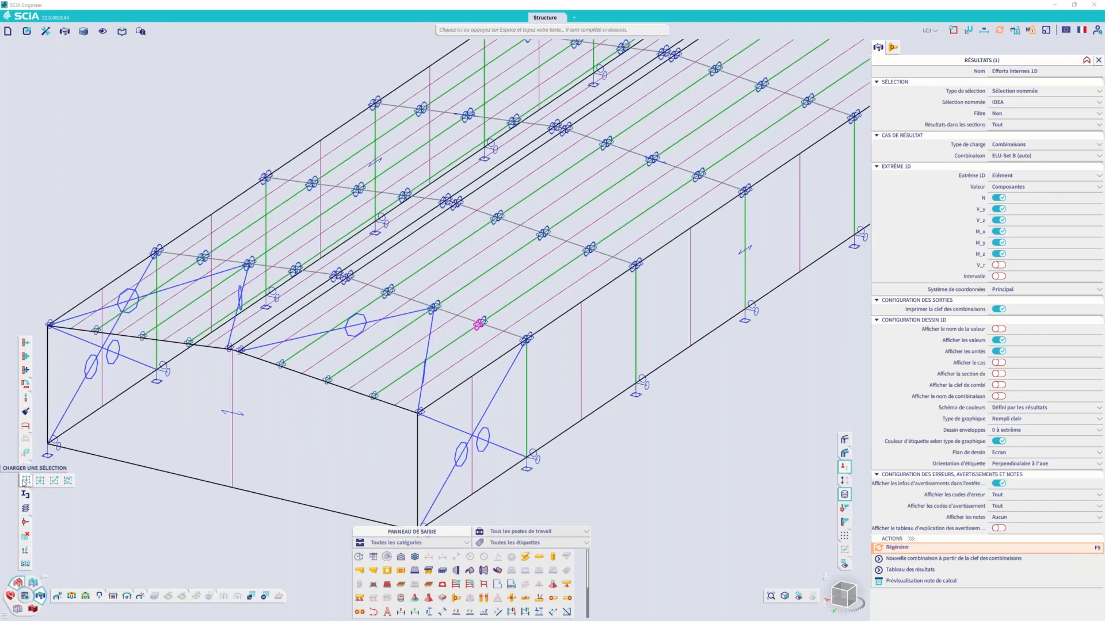
click(40, 485)
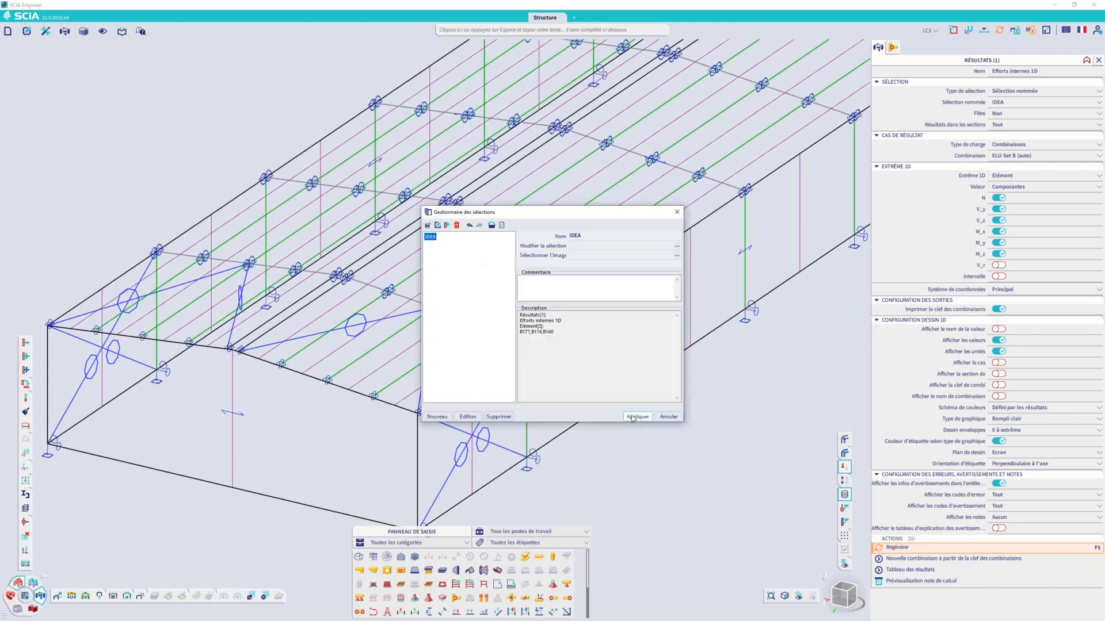
click(631, 417)
scroll(299, 311, up, 3)
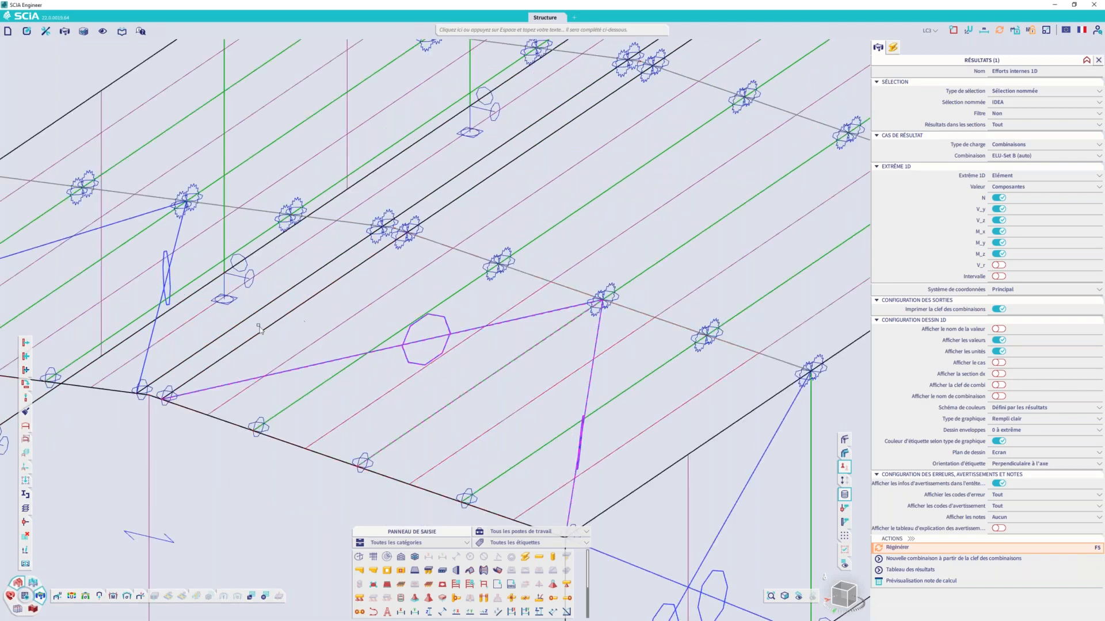
scroll(579, 395, down, 2)
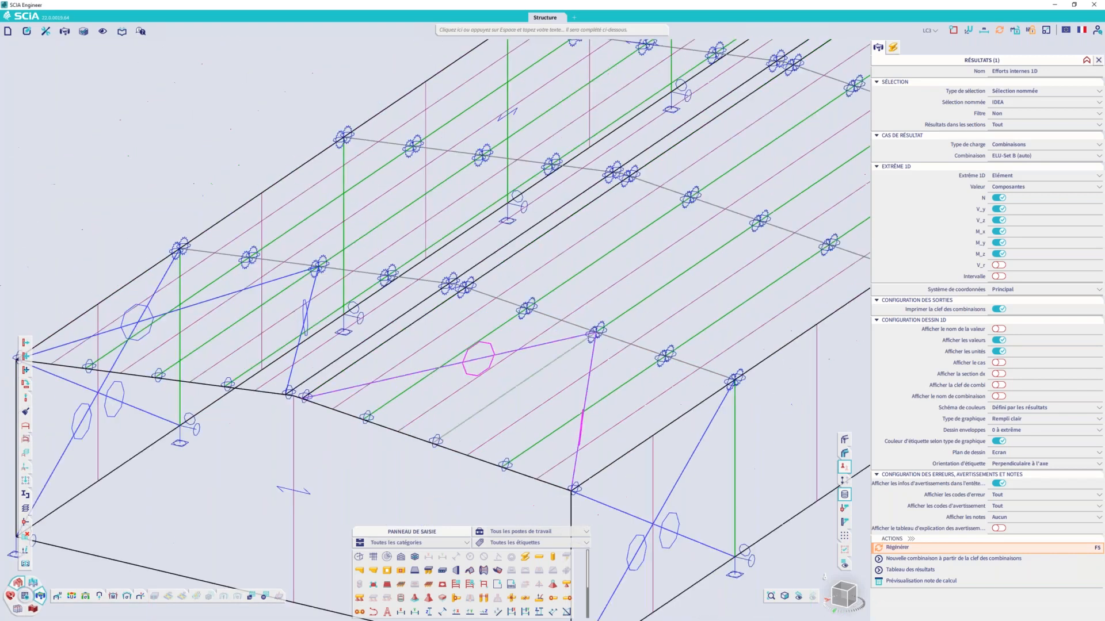
scroll(578, 290, down, 1)
scroll(640, 337, down, 2)
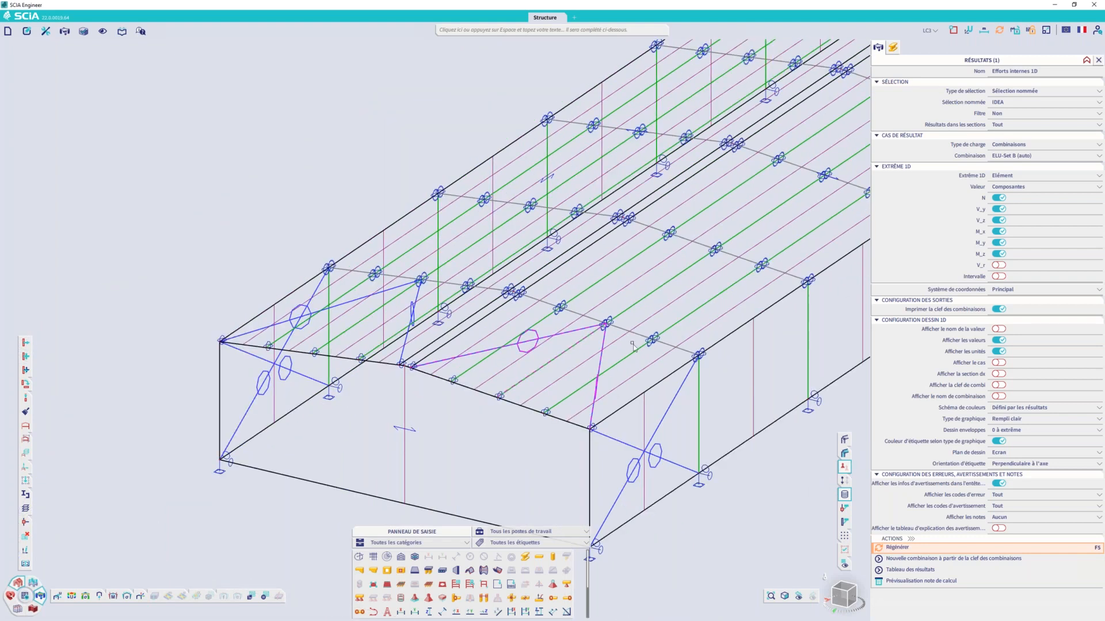
ctrl+right_drag(630, 340, 576, 343)
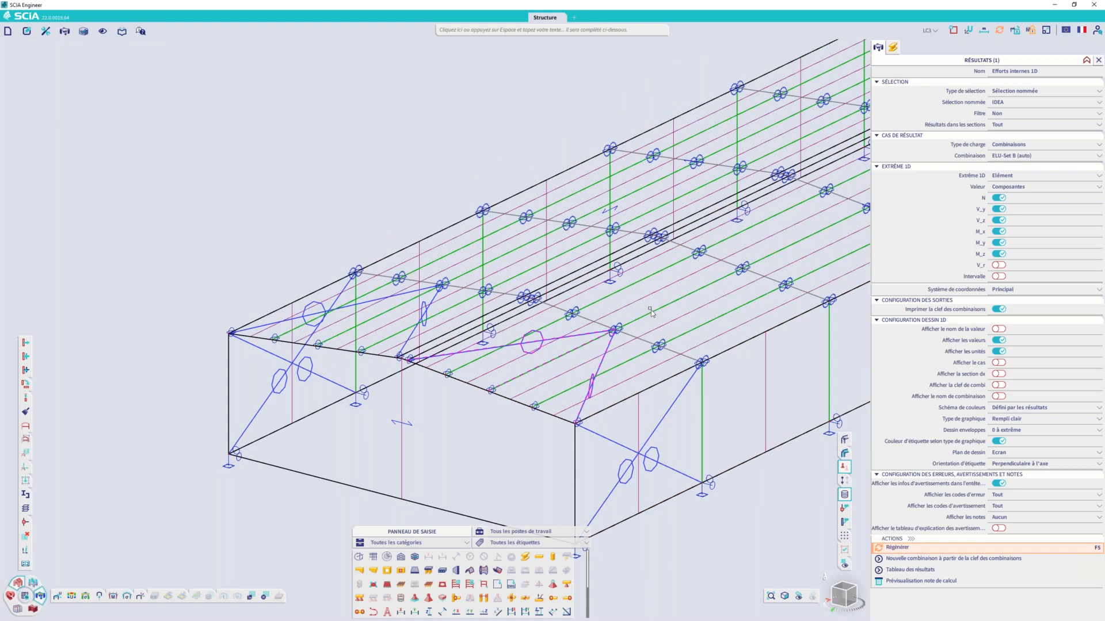
middle_drag(610, 307, 396, 277)
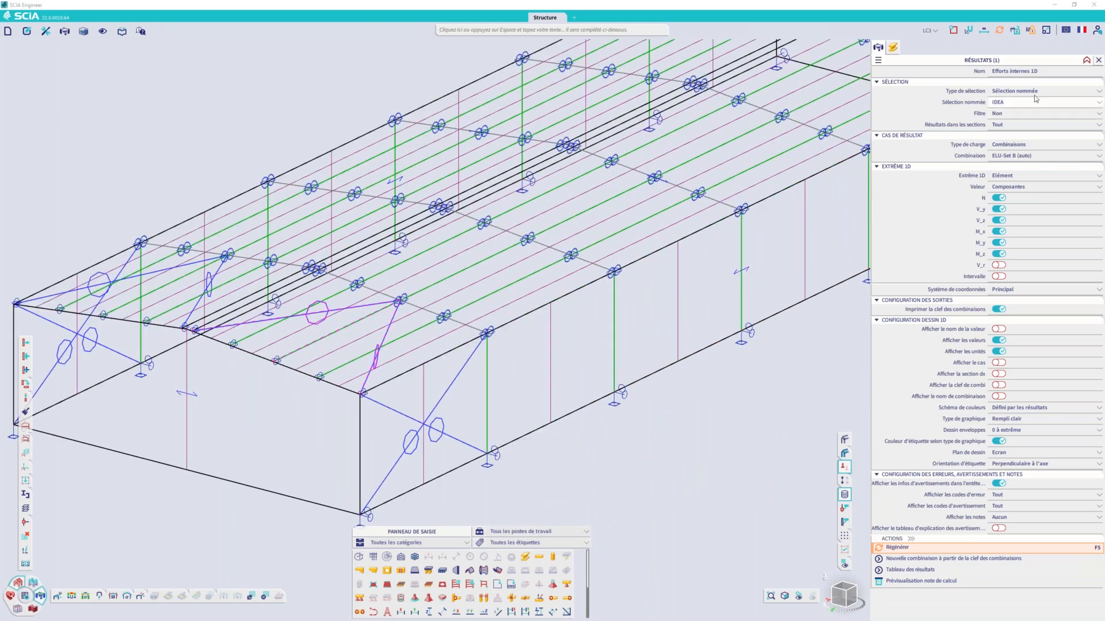
Step: Clear the member selection and generate the 1D internal forces for the named selection IDEA under ELU-Set B (auto)
key(ctrl)
key(ctrl)
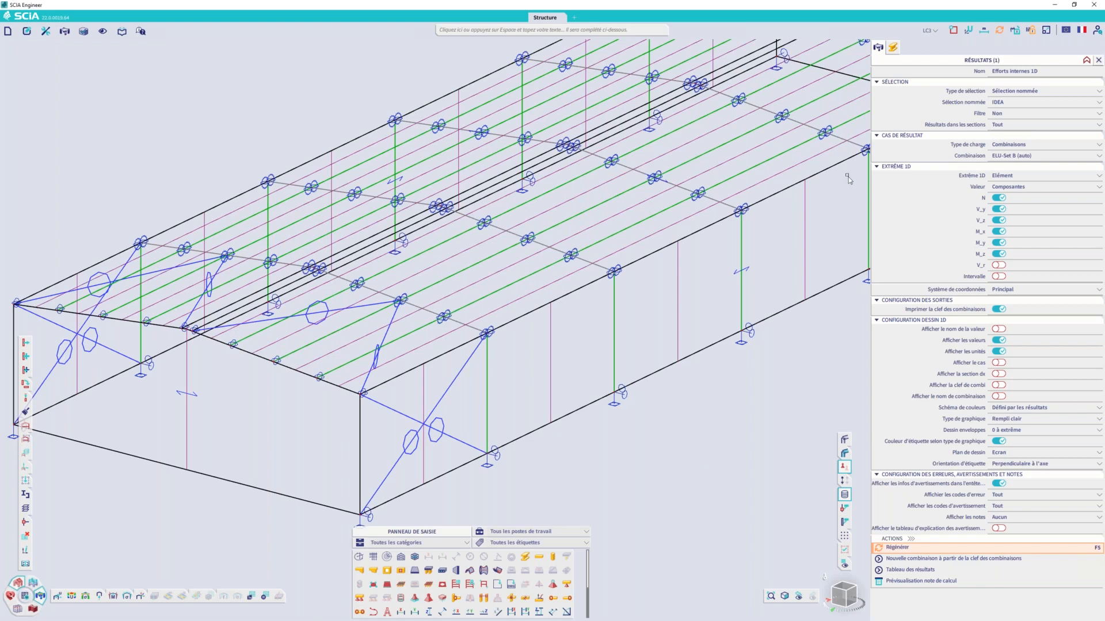
click(1021, 178)
click(902, 549)
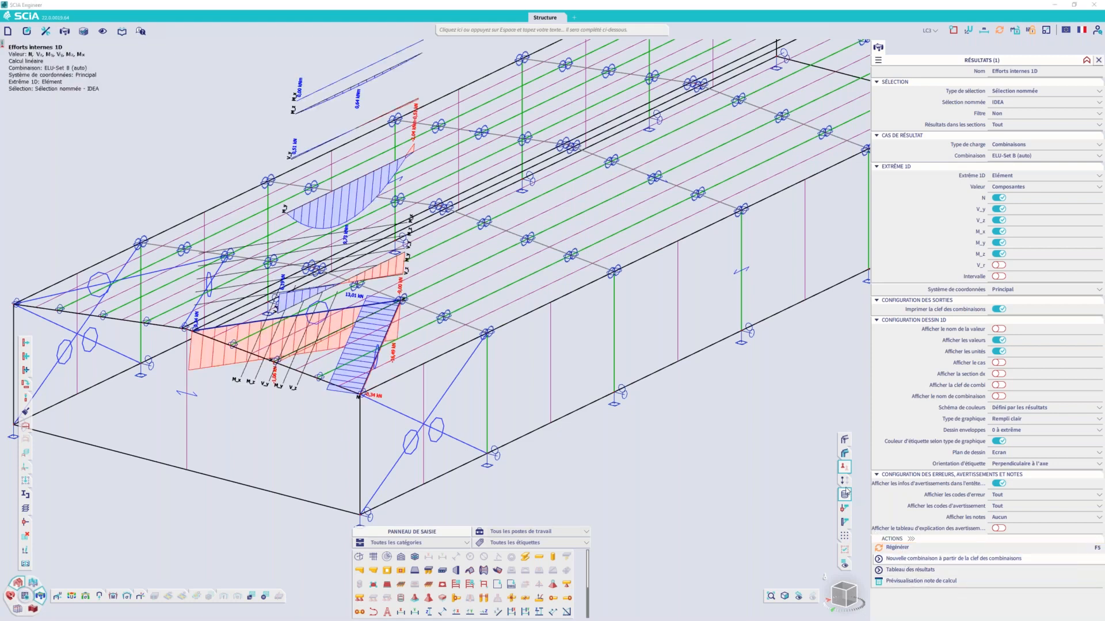
Step: Create linear combinations named IDEA from all listed entries of the ELU-Set B (auto) combination key
click(1019, 560)
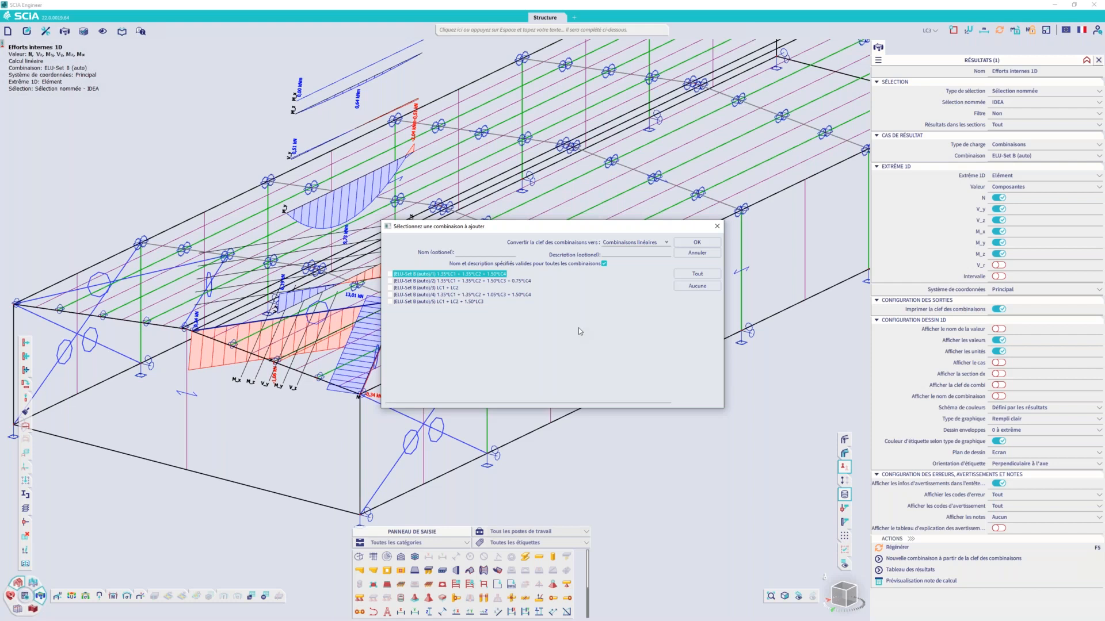
click(492, 253)
text(IDEA)
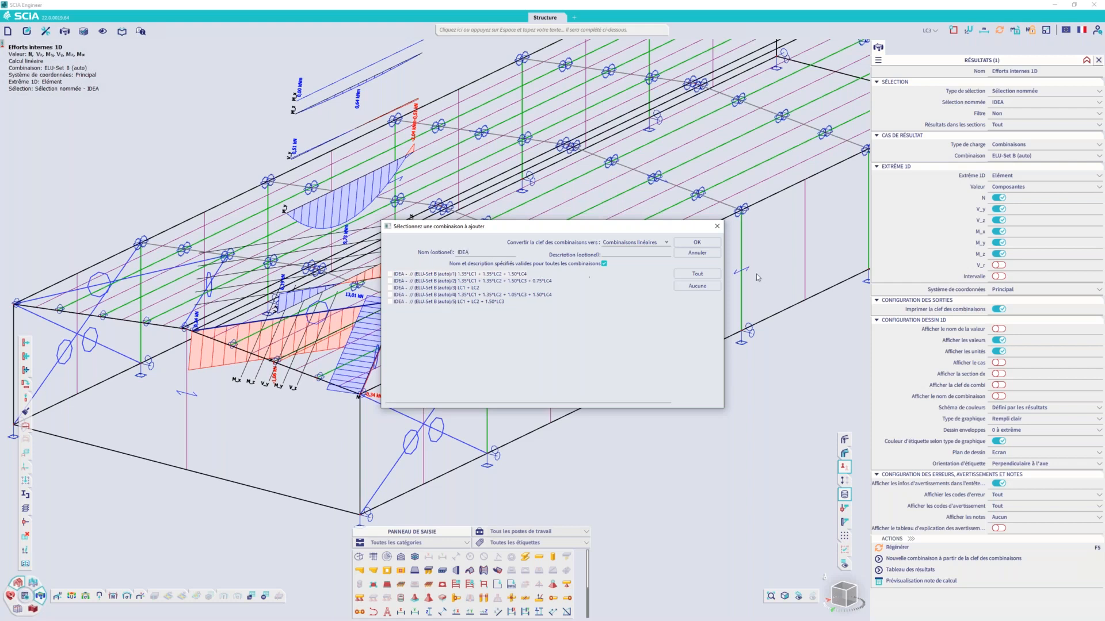
click(698, 275)
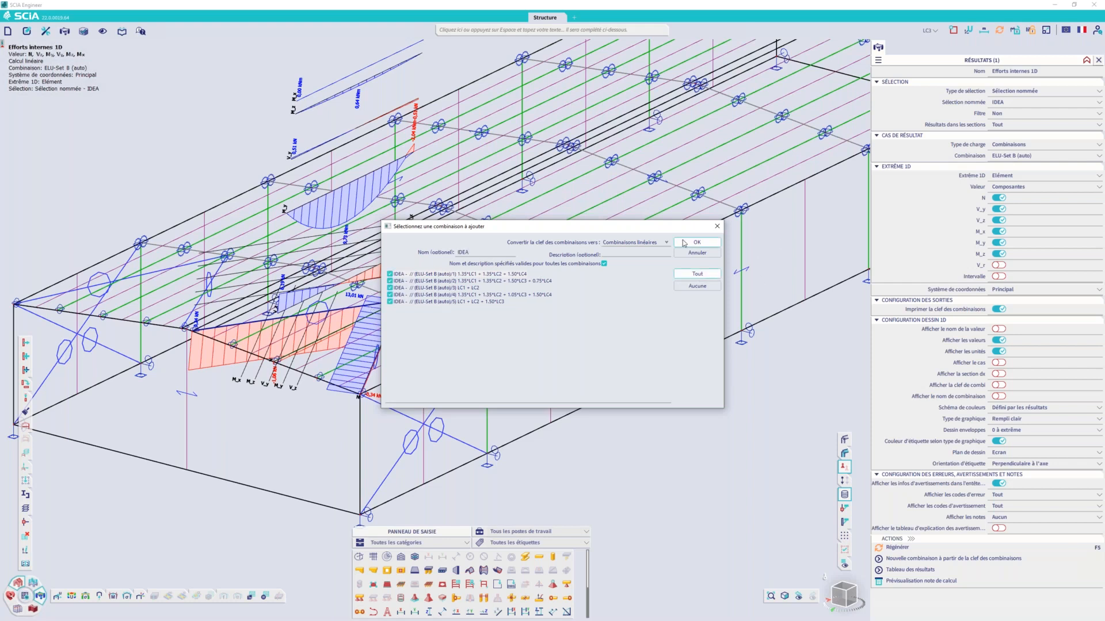
click(695, 243)
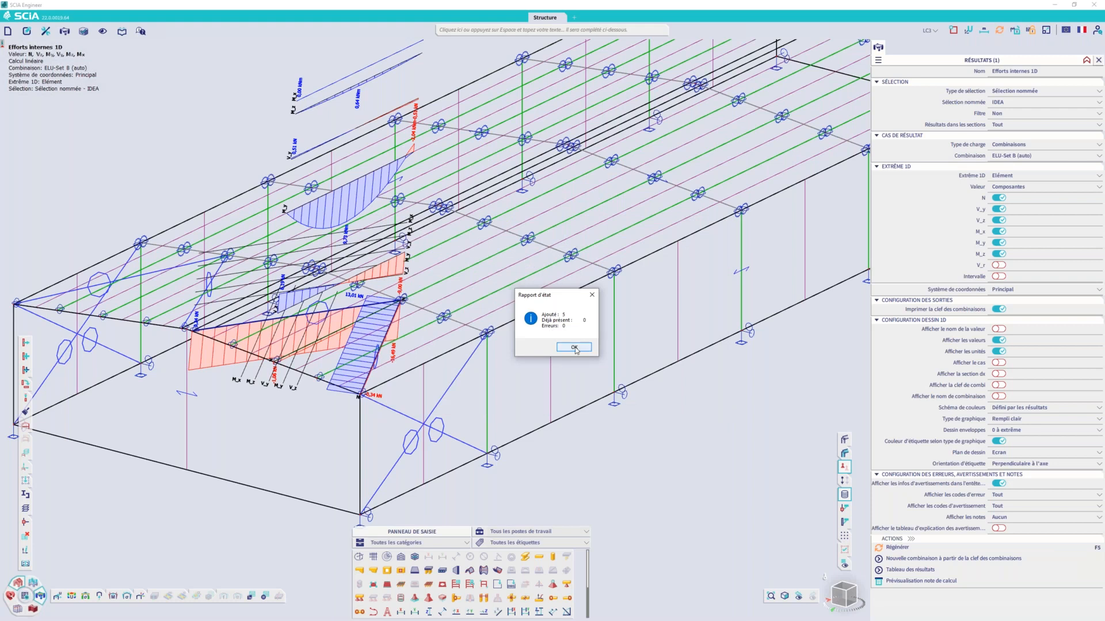
click(574, 347)
Step: Review the generated linear combinations IDEA through IDEA4 in the combinations manager and close it
click(36, 582)
click(83, 597)
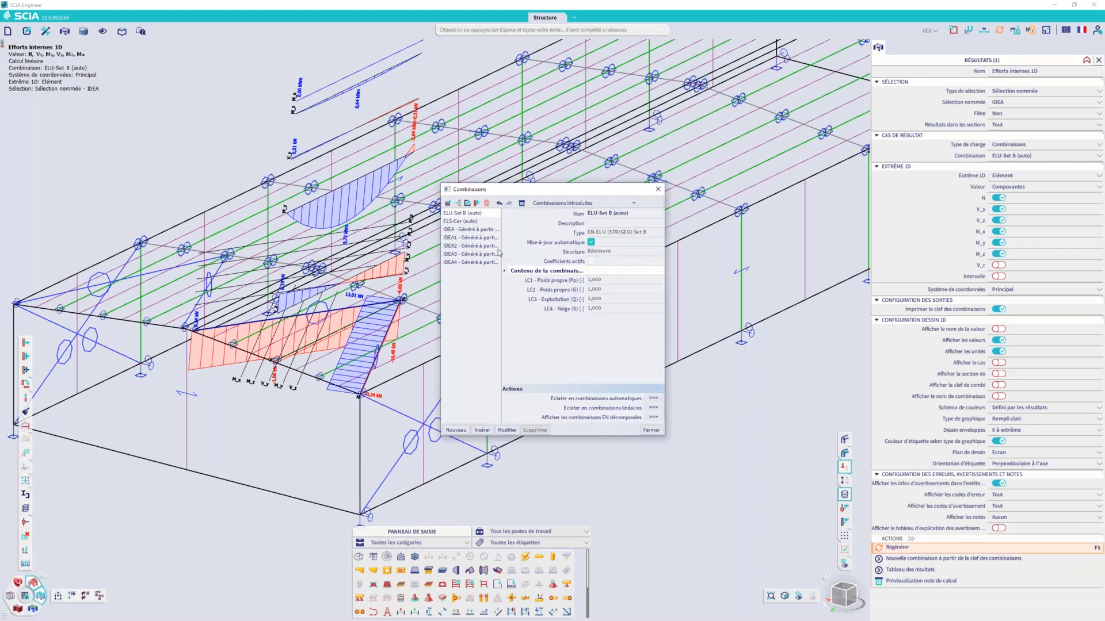
click(470, 231)
key(Down)
key(Down)
key(Down)
key(Down)
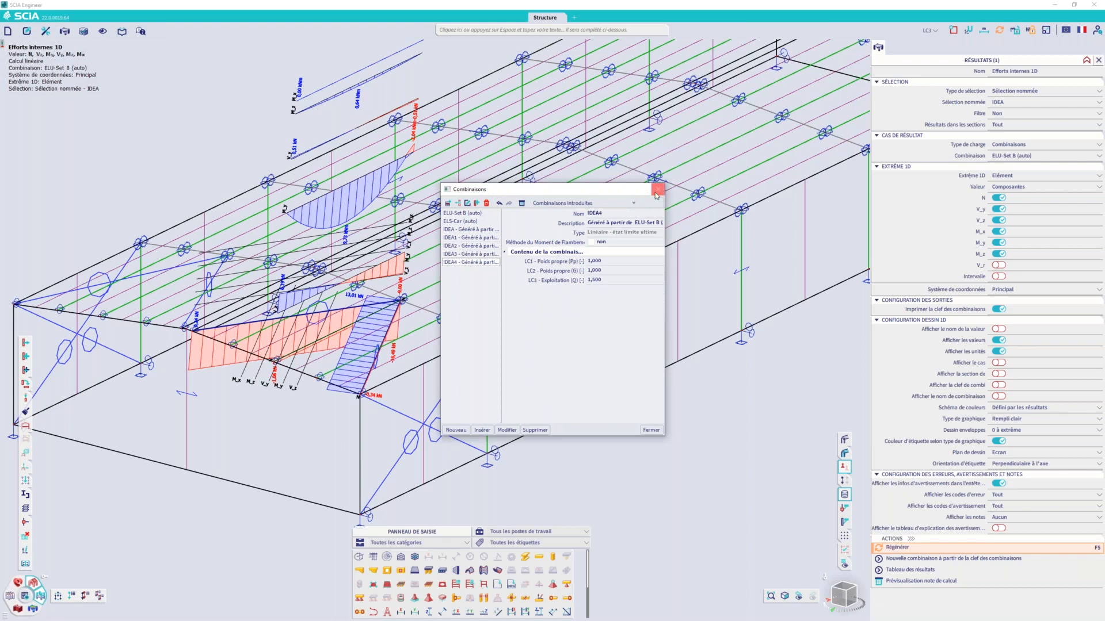
click(656, 192)
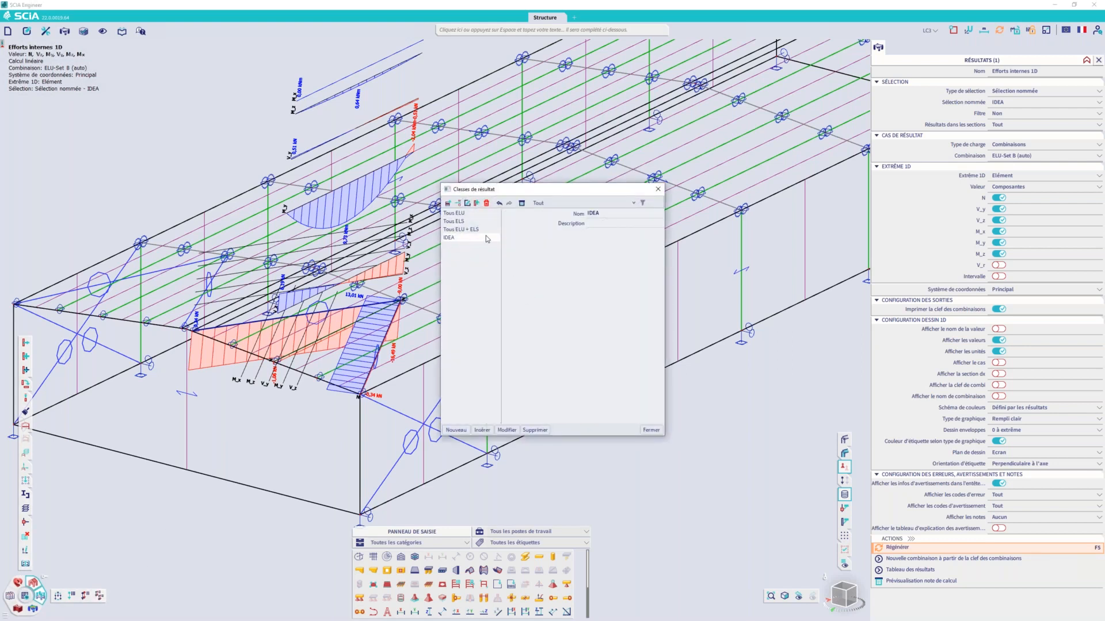
Step: Add the ultimate combinations IDEA and IDEA1 to IDEA4 to the IDEA result class, and close the result class manager
double_click(458, 244)
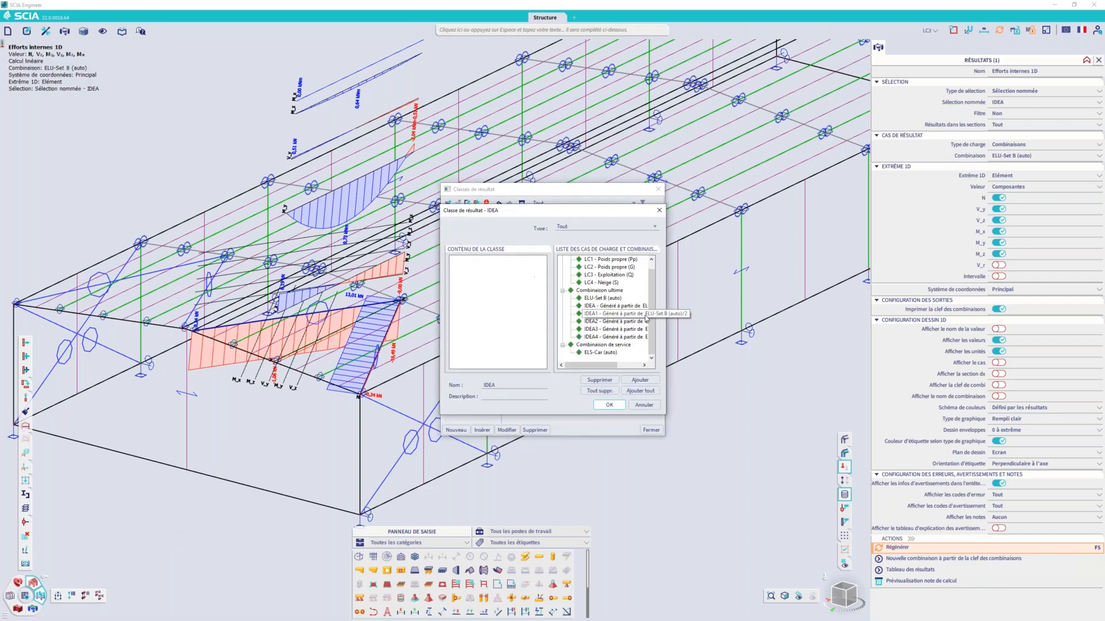
double_click(607, 314)
double_click(604, 322)
double_click(605, 322)
double_click(605, 322)
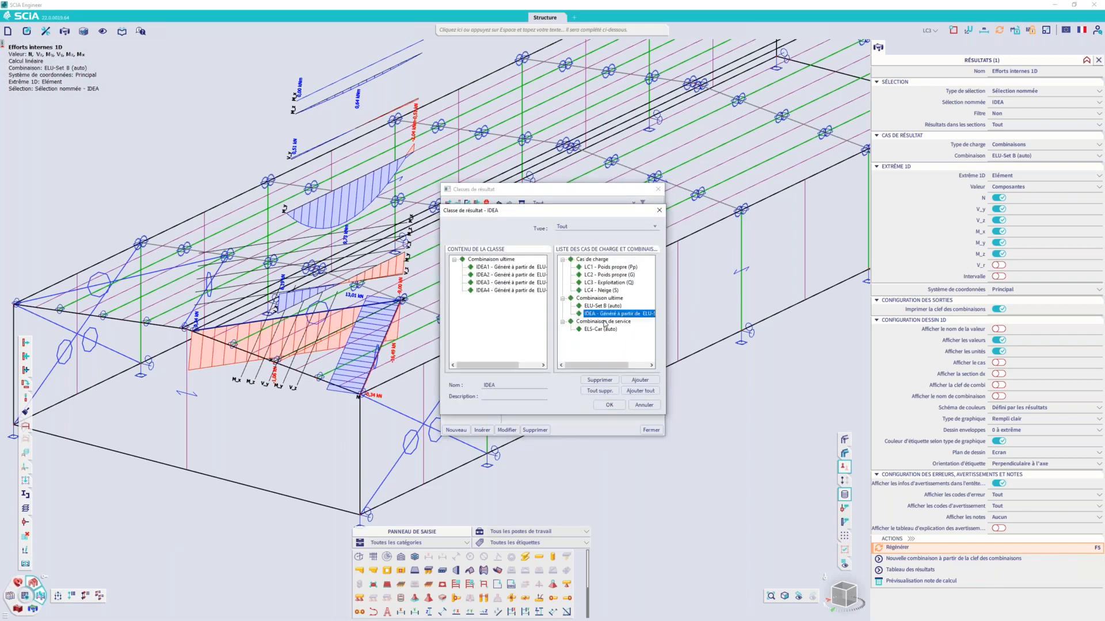
double_click(605, 314)
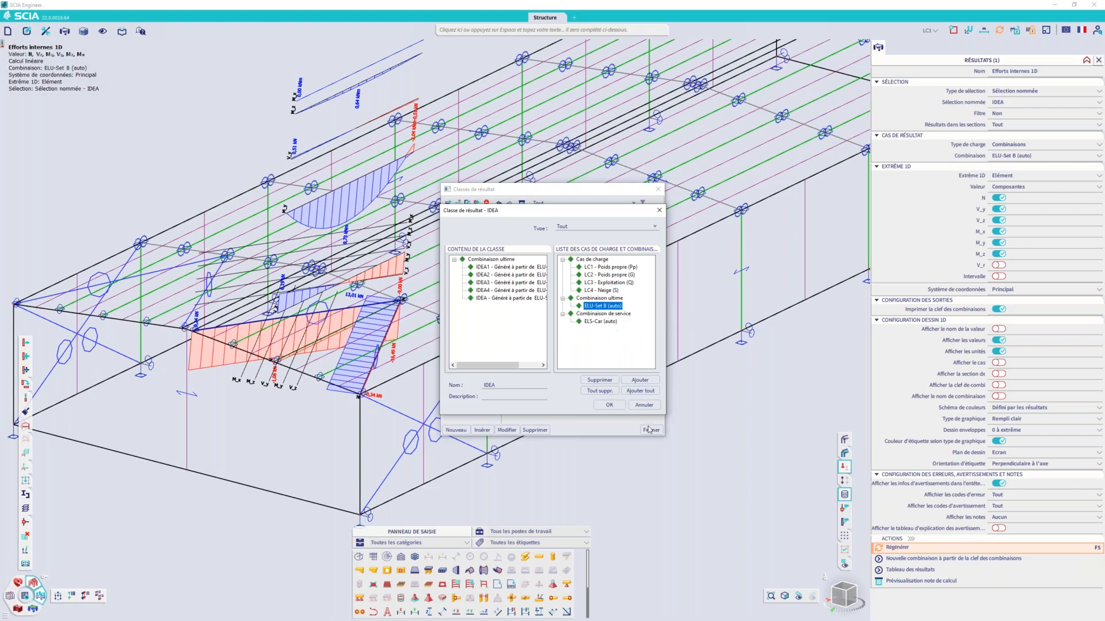
click(609, 405)
click(651, 430)
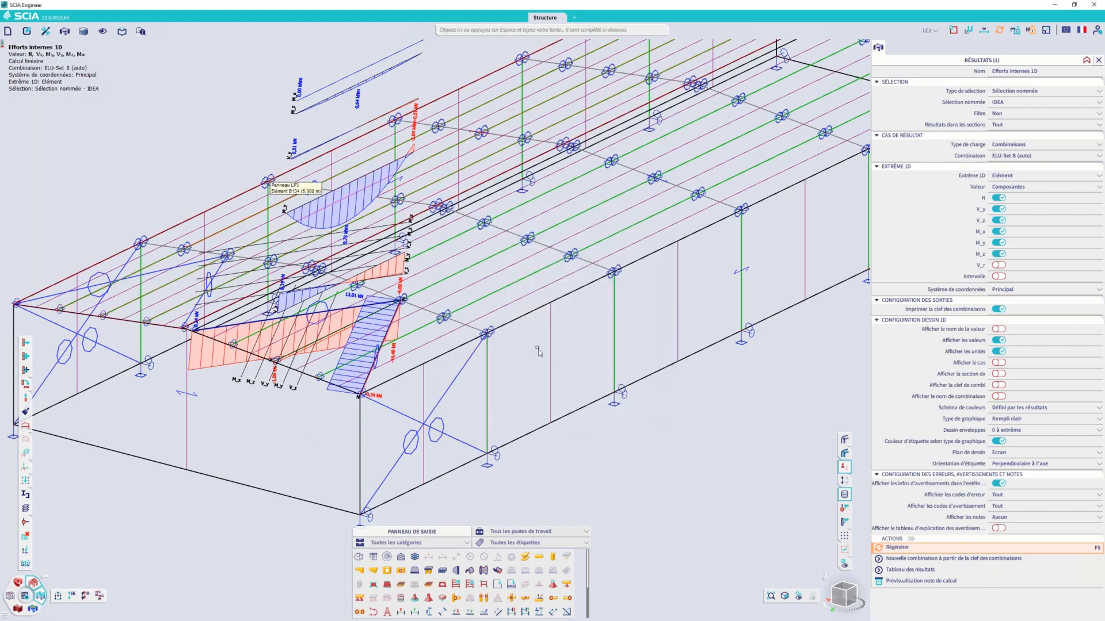
Step: Remove the internal force diagrams and close the 1D results to return to the plain hall model
scroll(611, 332, down, 5)
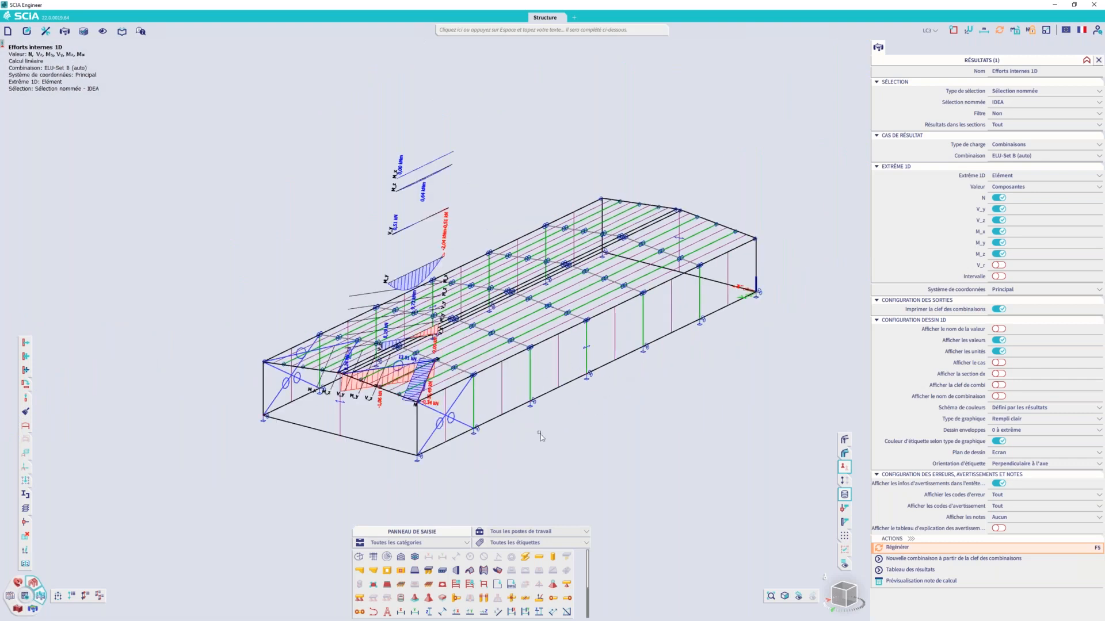
middle_drag(618, 382, 616, 367)
ctrl+right_drag(617, 367, 617, 373)
middle_drag(456, 372, 484, 332)
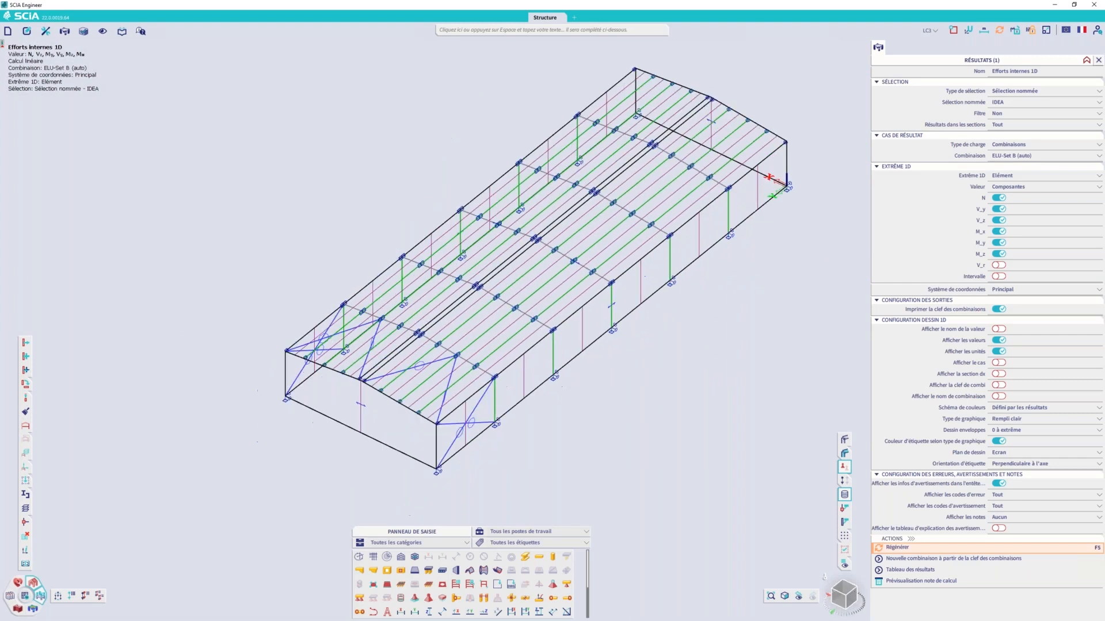
click(891, 48)
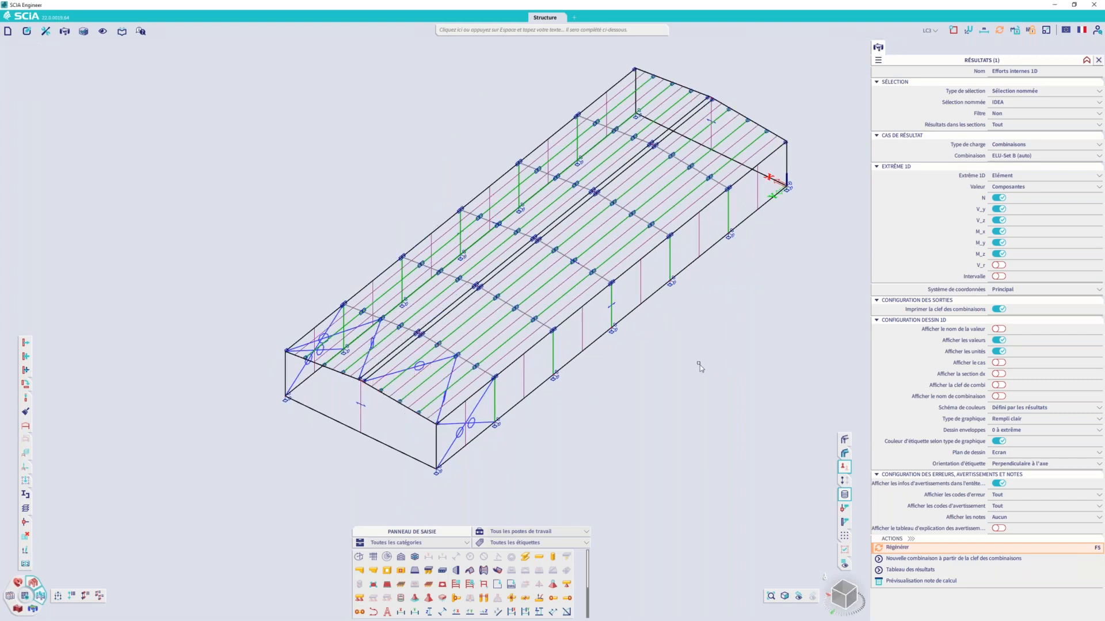
Step: Search for the IDEA StatiCa command and start it for the end-bay roof joint
scroll(445, 378, up, 5)
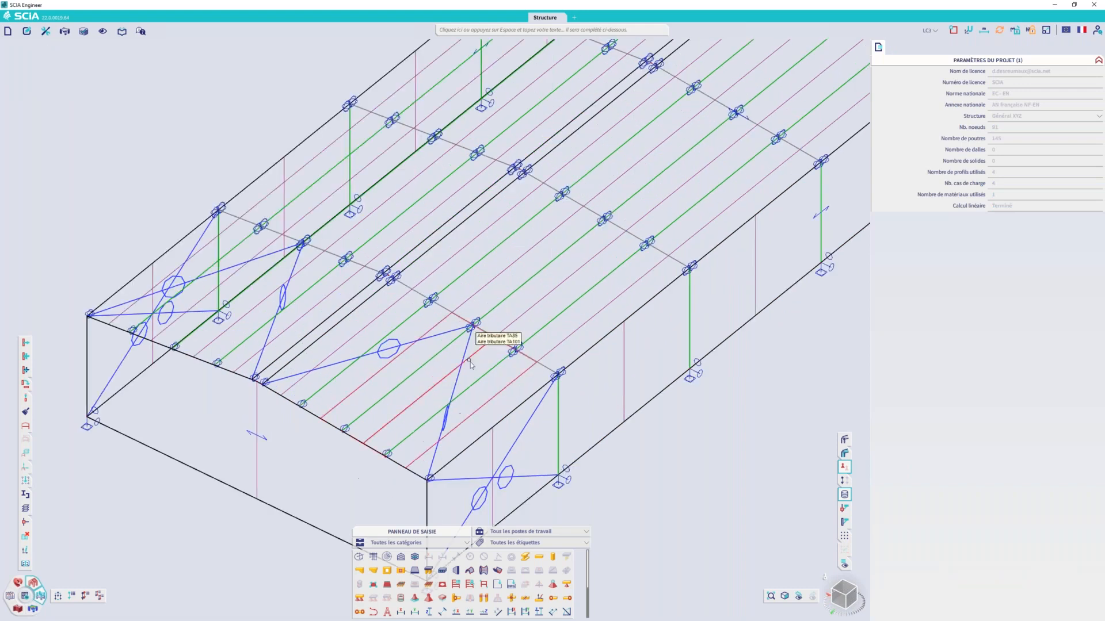
click(473, 32)
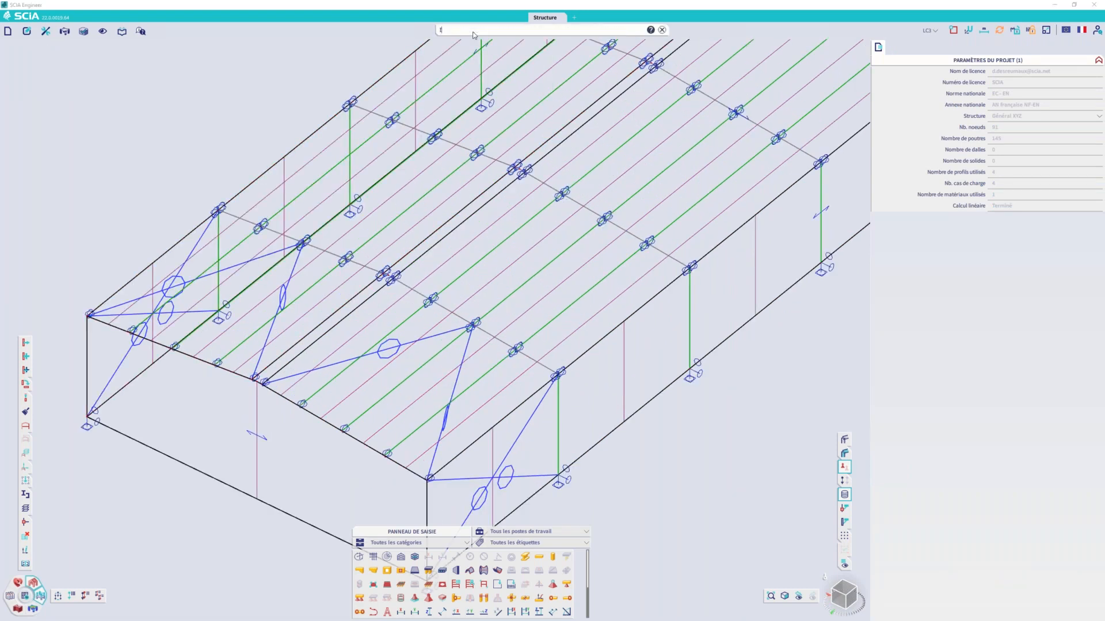
text(IDEA StatiCa)
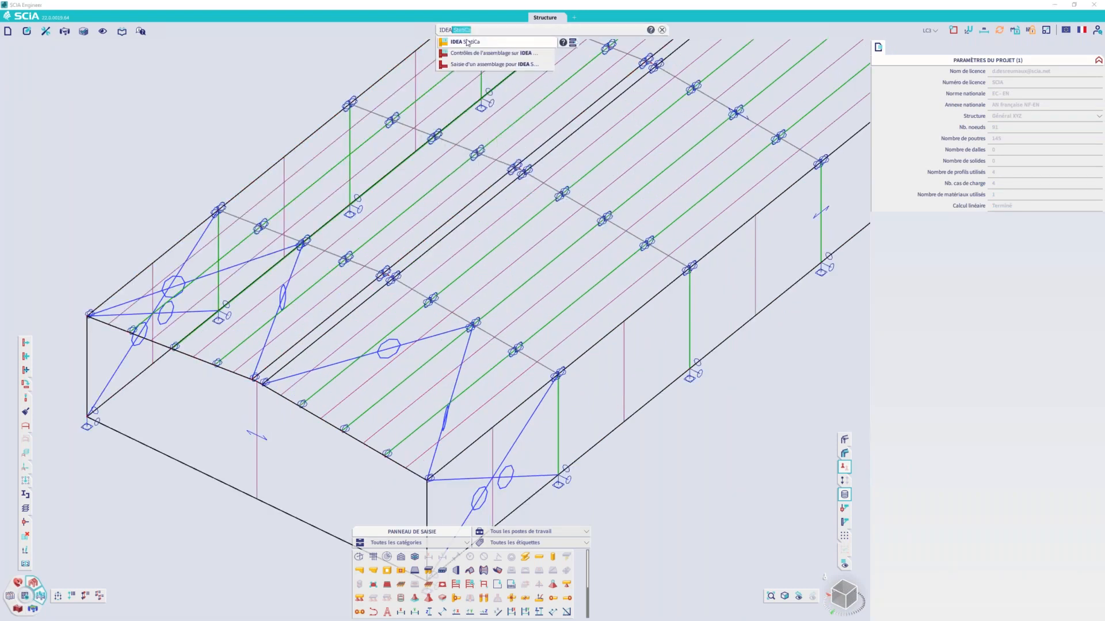
click(467, 43)
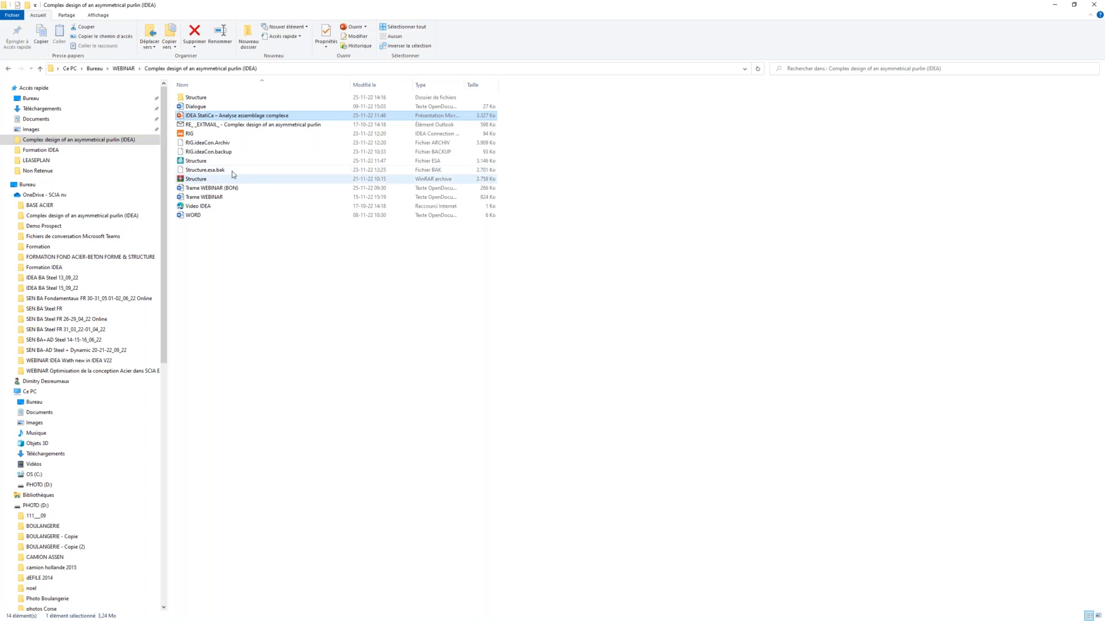
Step: Switch to SCIA Engineer, pick the roof purlin beside the bracing, and import it as a member into IDEA StatiCa Checkbot
click(1063, 6)
click(226, 536)
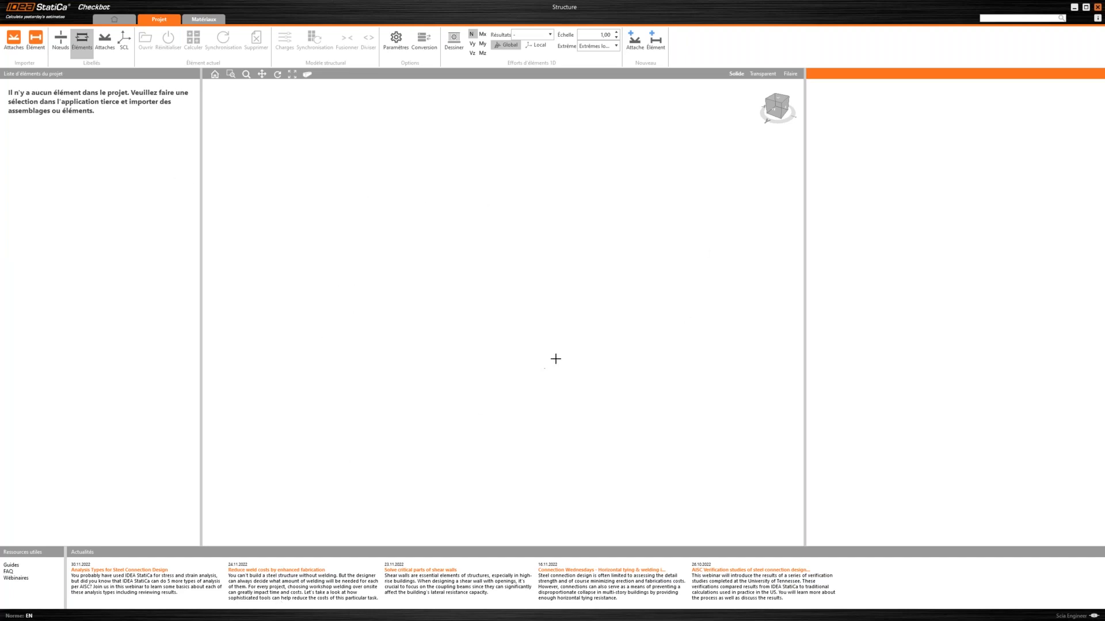
key(alt+Tab)
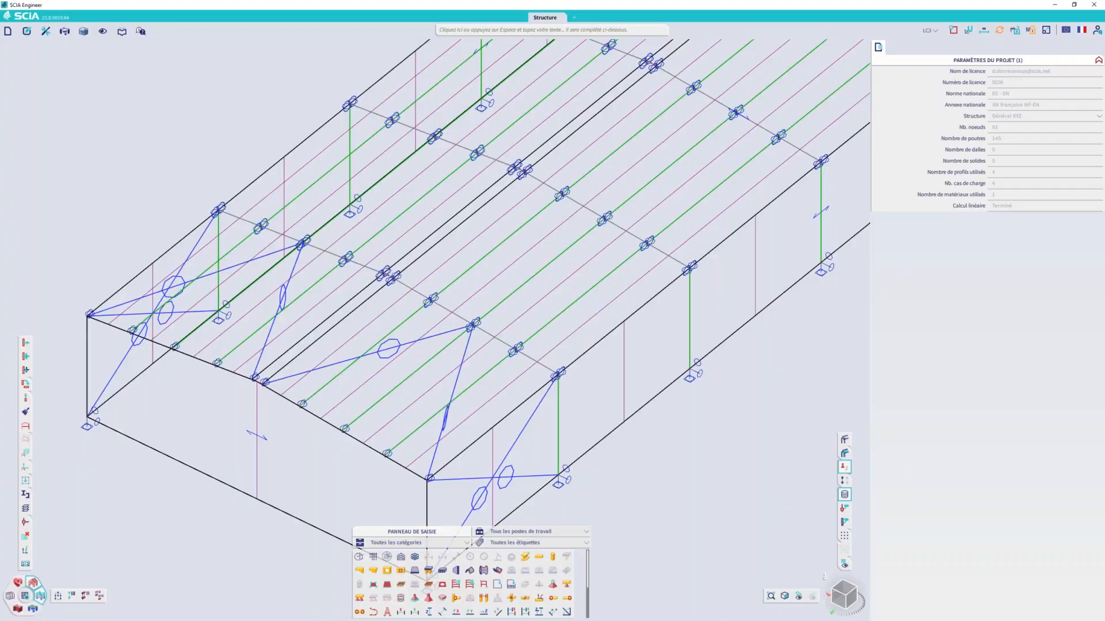
click(435, 359)
click(459, 382)
key(alt+Tab)
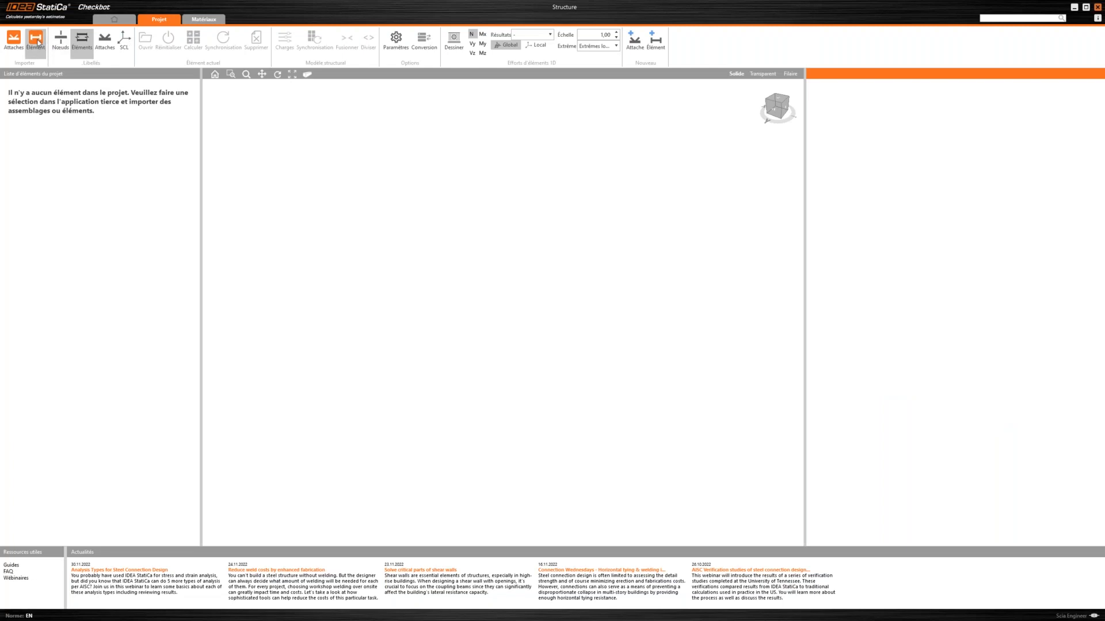
click(36, 40)
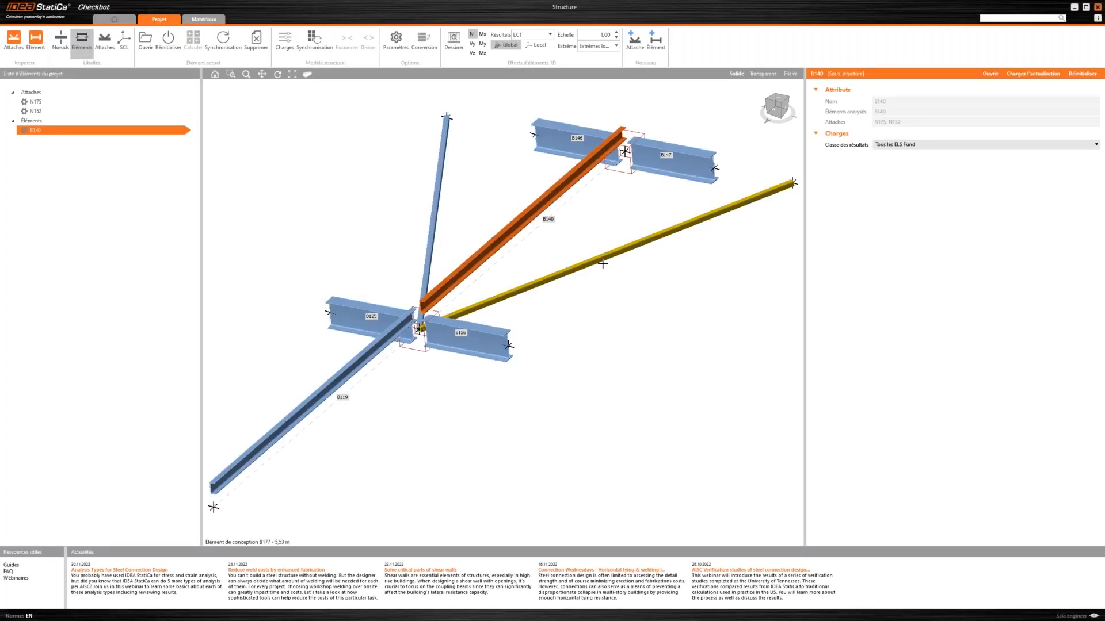
Step: Examine the imported substructure around purlin B140, including the rafter segments, the neighbouring purlin and the braces
scroll(592, 266, down, 3)
middle_drag(513, 266, 450, 297)
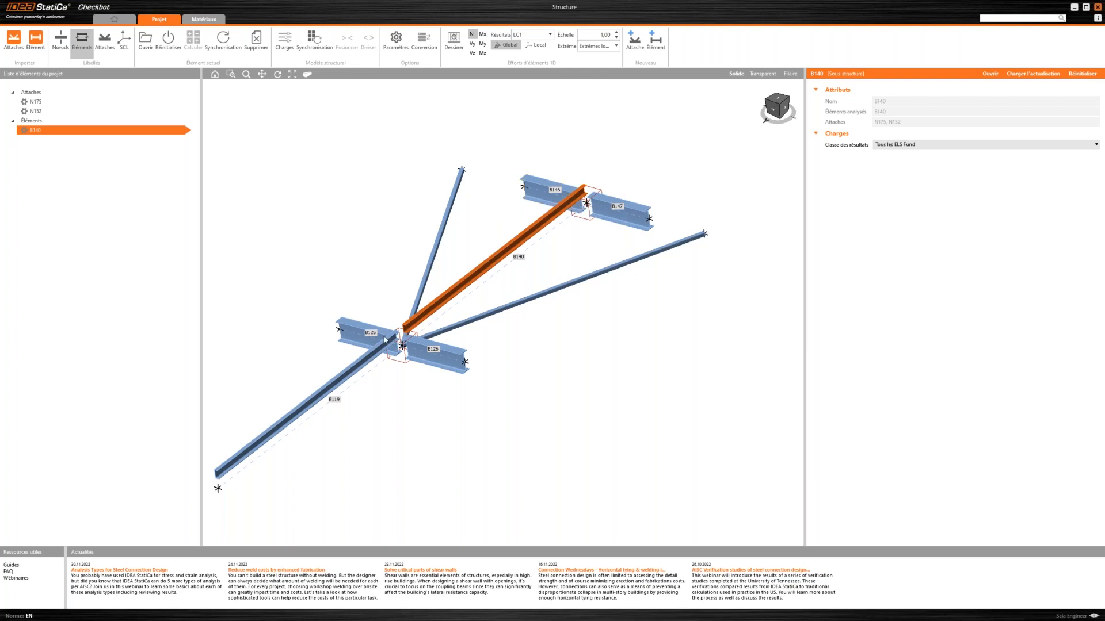
scroll(438, 349, up, 1)
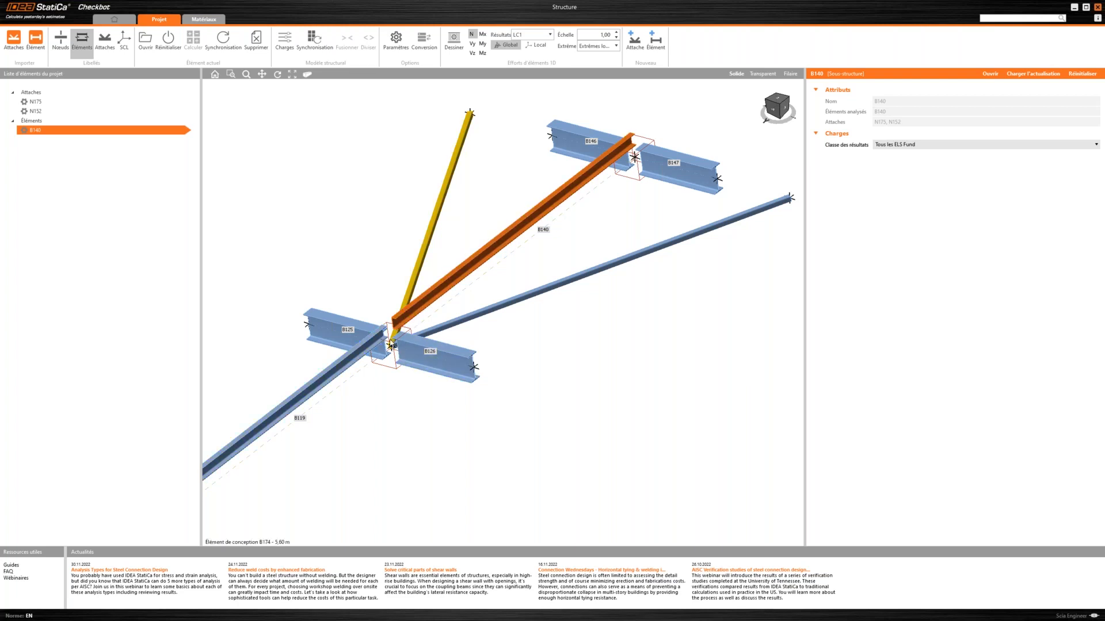
middle_drag(357, 346, 526, 259)
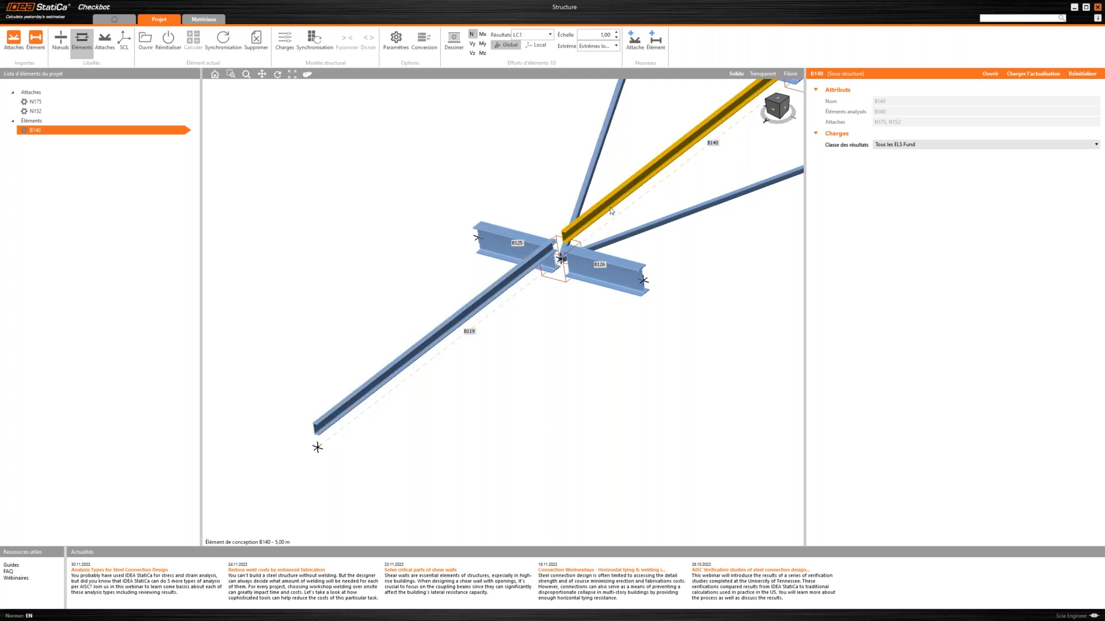
right_drag(556, 276, 415, 303)
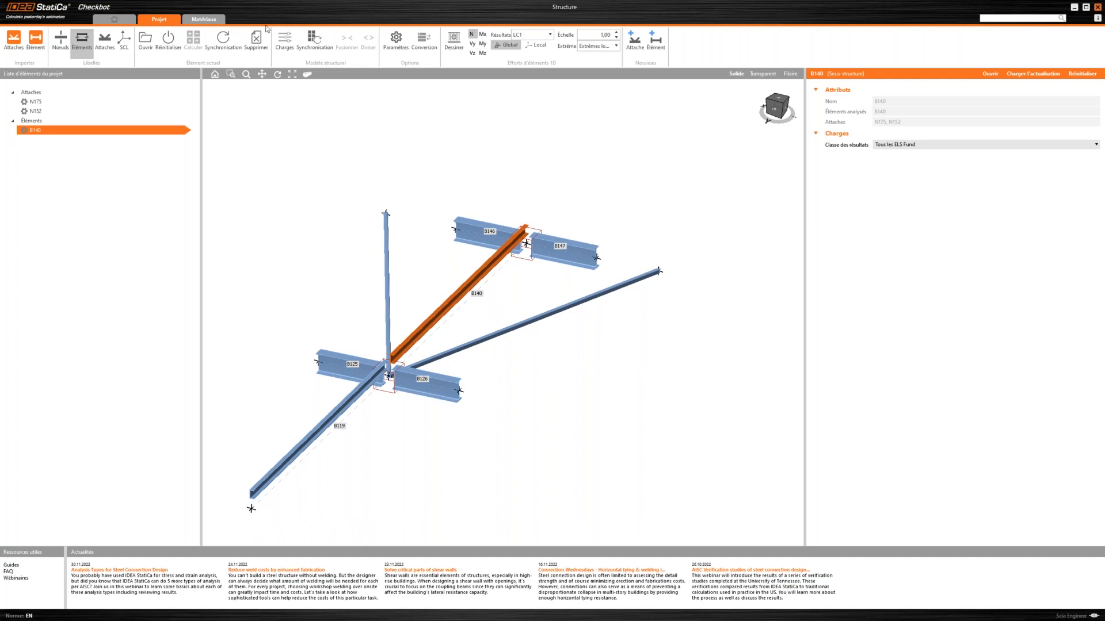
middle_drag(543, 183, 584, 183)
right_drag(584, 184, 566, 191)
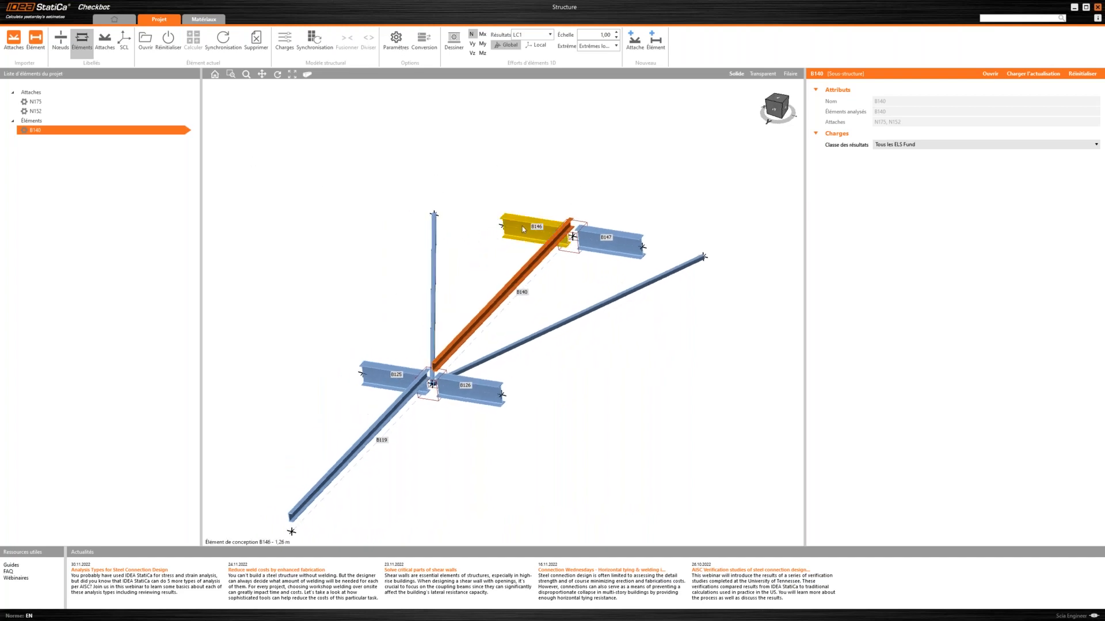
Step: Merge rafter segment B146 with B147 and segment B125 with B126 into continuous members, accepting the reset of their connections
click(512, 234)
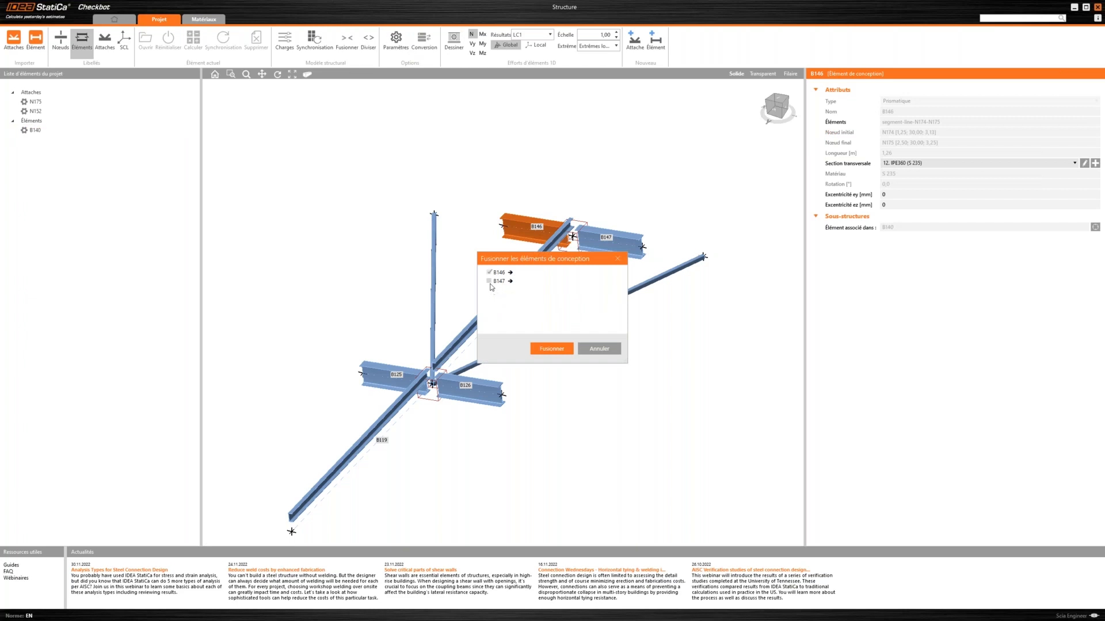
click(563, 349)
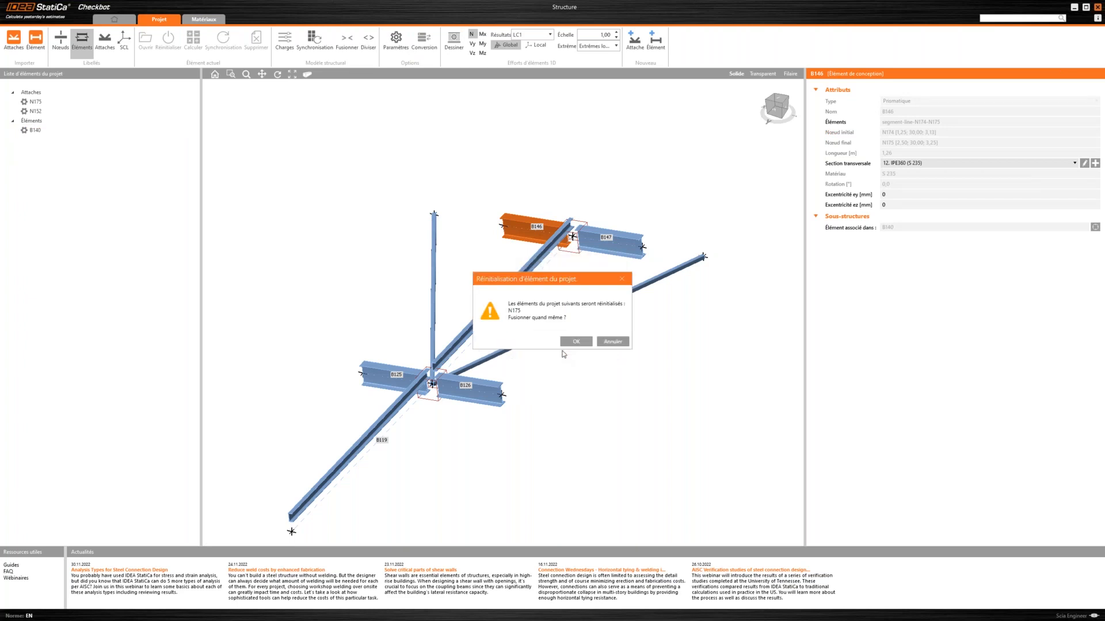
click(576, 342)
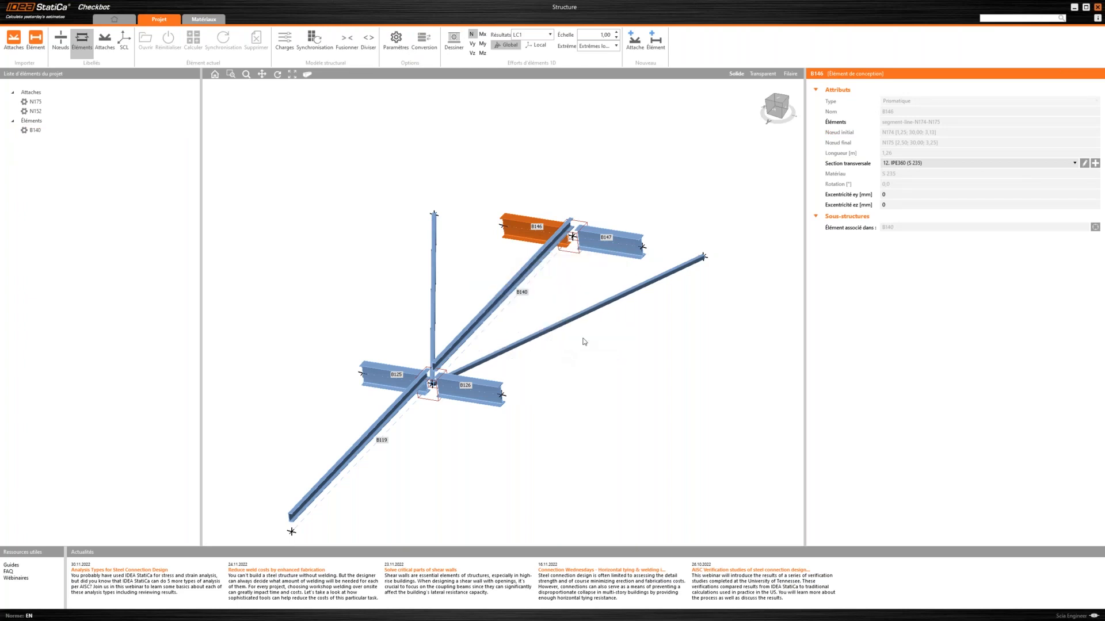
click(394, 377)
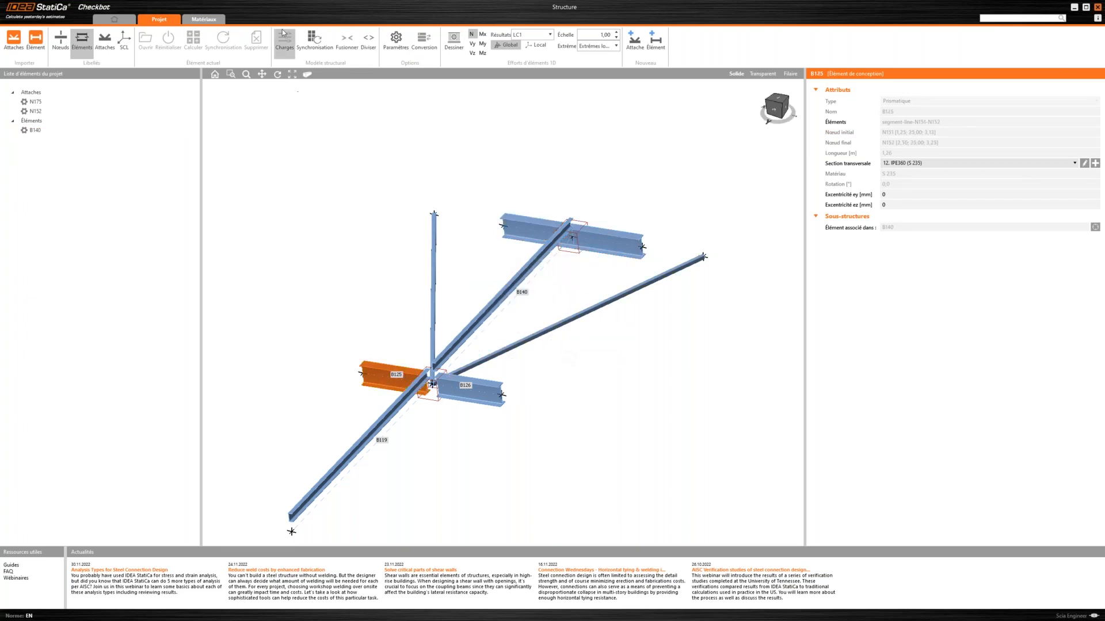
click(347, 41)
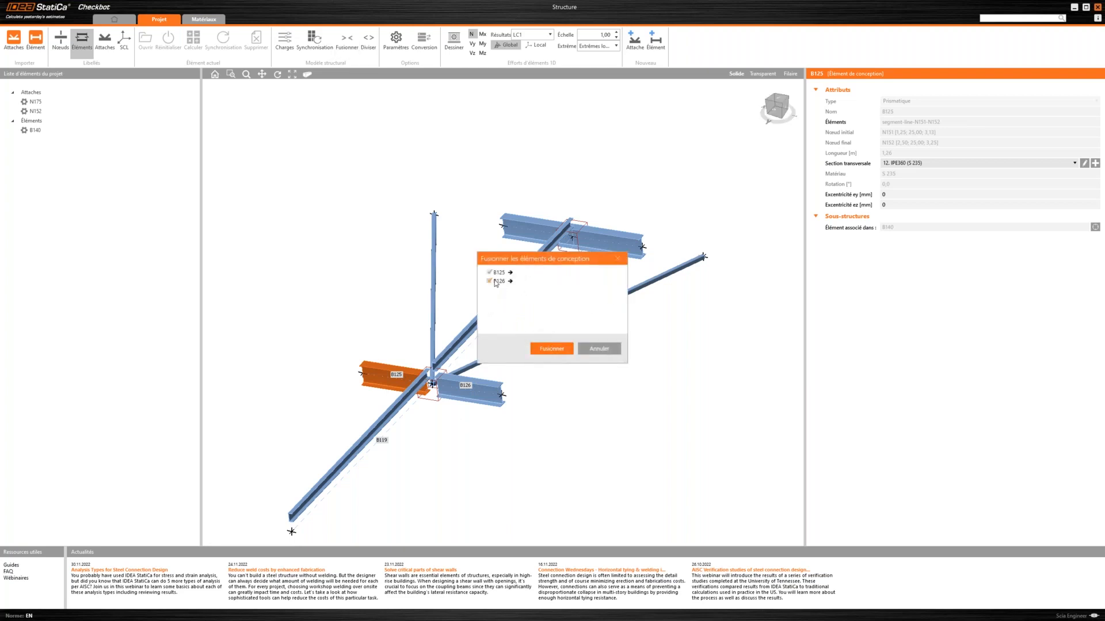
click(560, 350)
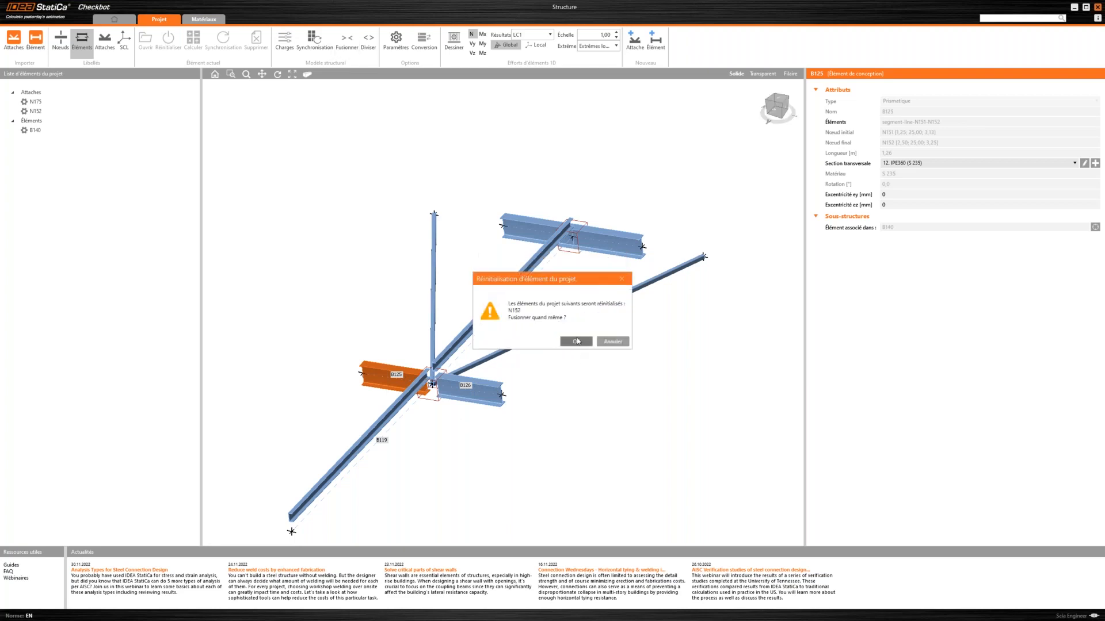
click(576, 342)
Step: Inspect the merged members from several sides, including how purlin B140 sits on the rafter's upper flange, and its member properties
ctrl+middle_drag(427, 386, 353, 342)
ctrl+middle_drag(351, 328, 500, 296)
middle_drag(584, 293, 462, 288)
ctrl+middle_drag(433, 275, 438, 293)
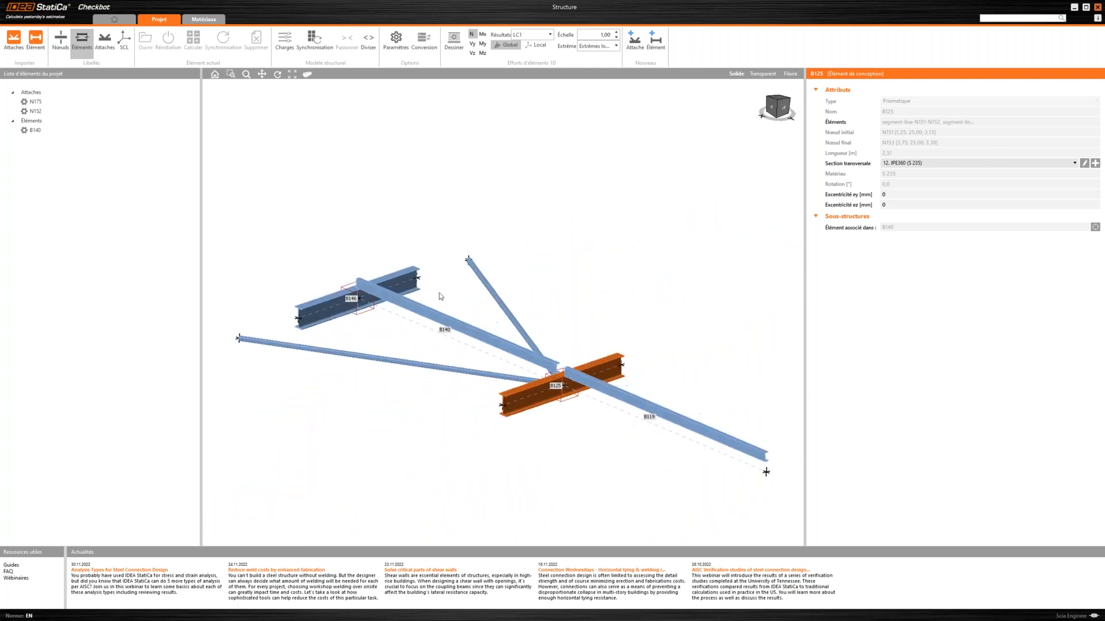
middle_drag(457, 329, 480, 301)
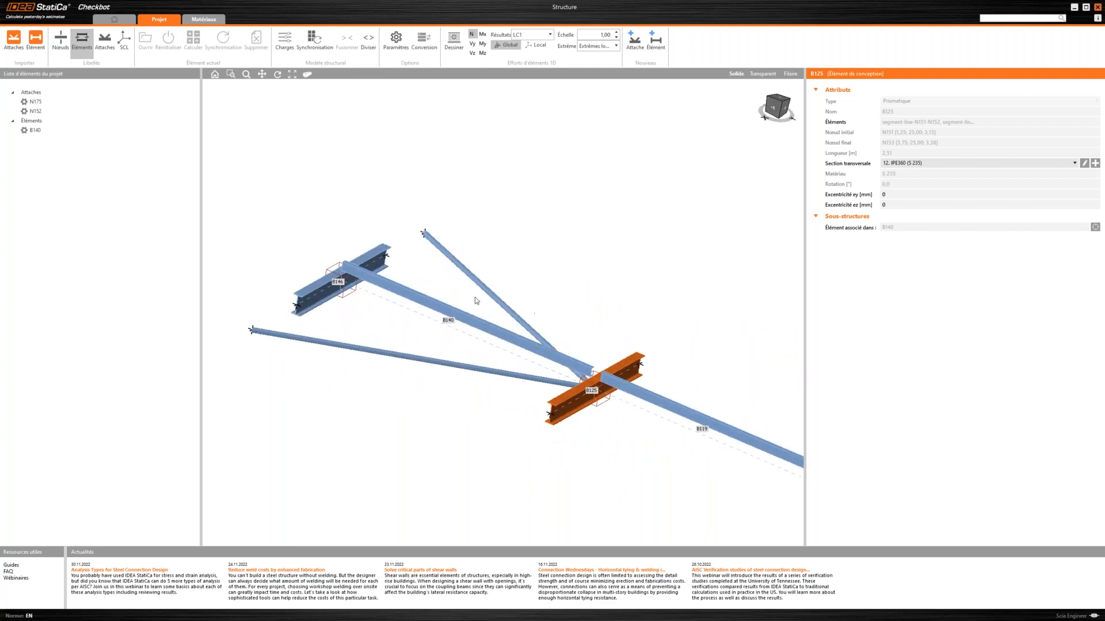
scroll(345, 267, up, 5)
scroll(587, 301, down, 5)
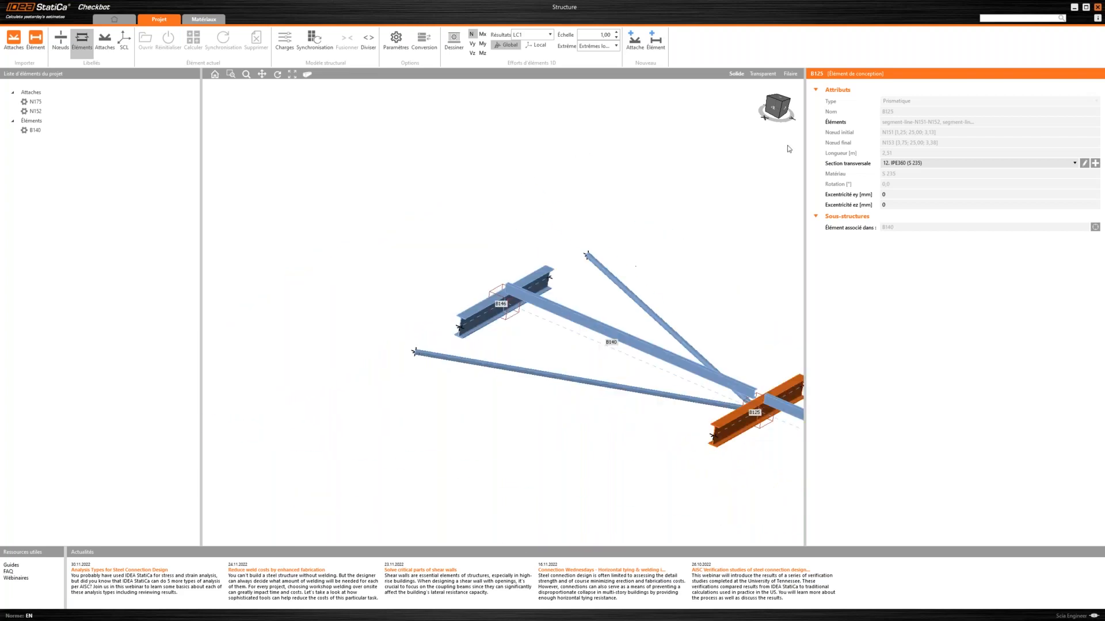
click(783, 105)
scroll(541, 283, up, 4)
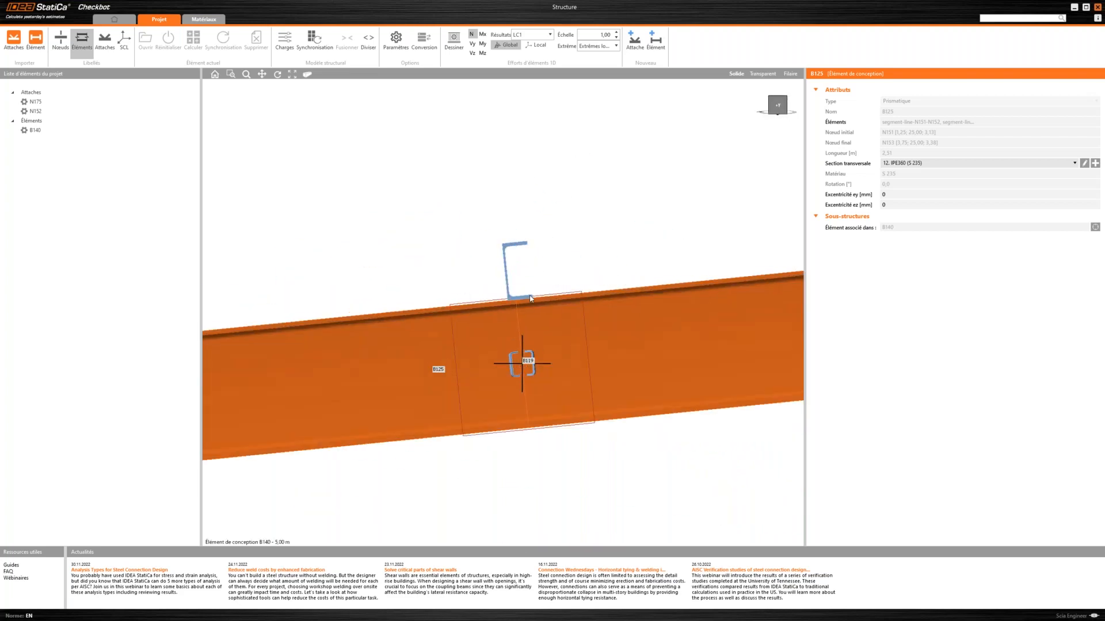
scroll(546, 293, down, 6)
ctrl+middle_drag(625, 299, 598, 335)
click(598, 335)
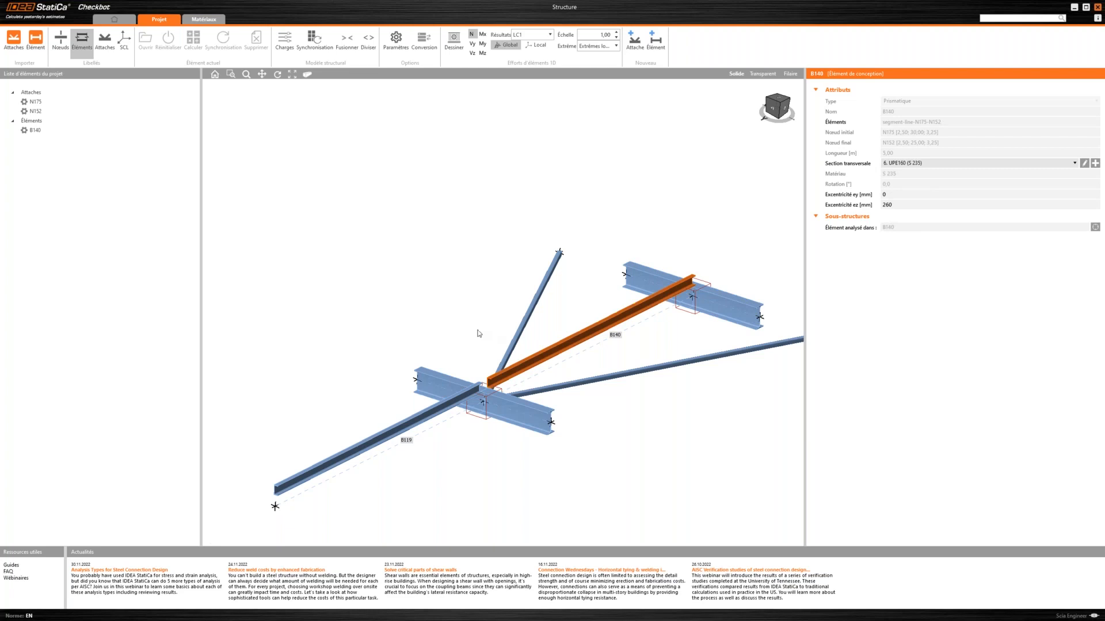
middle_drag(413, 326, 402, 325)
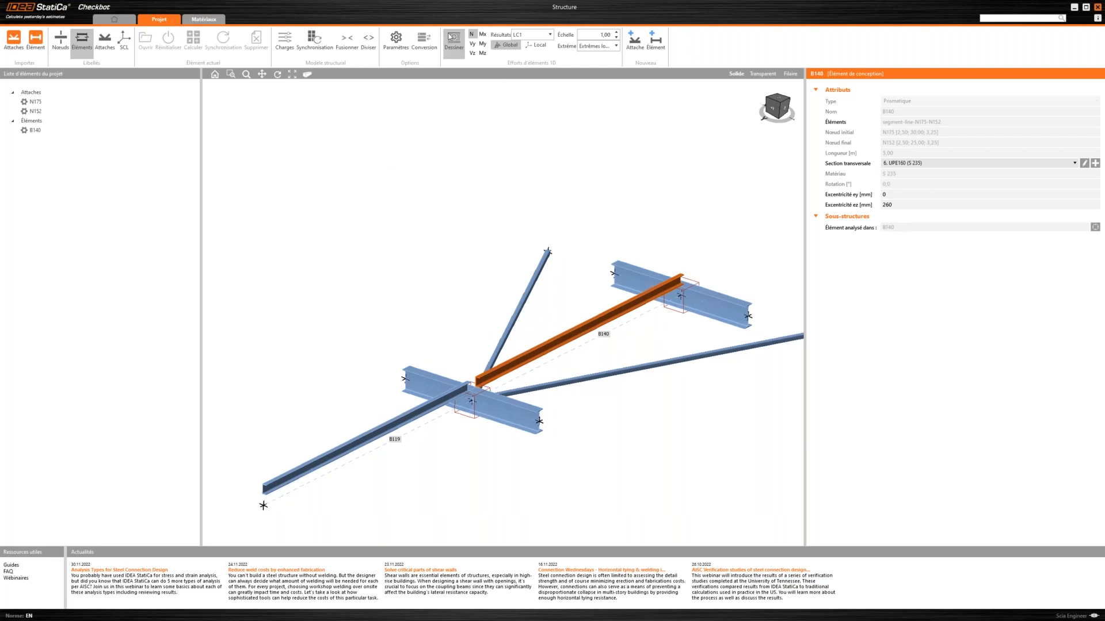
Step: Display the internal forces of member B140 in wireframe for the result class Tous les ELS Fund
click(453, 51)
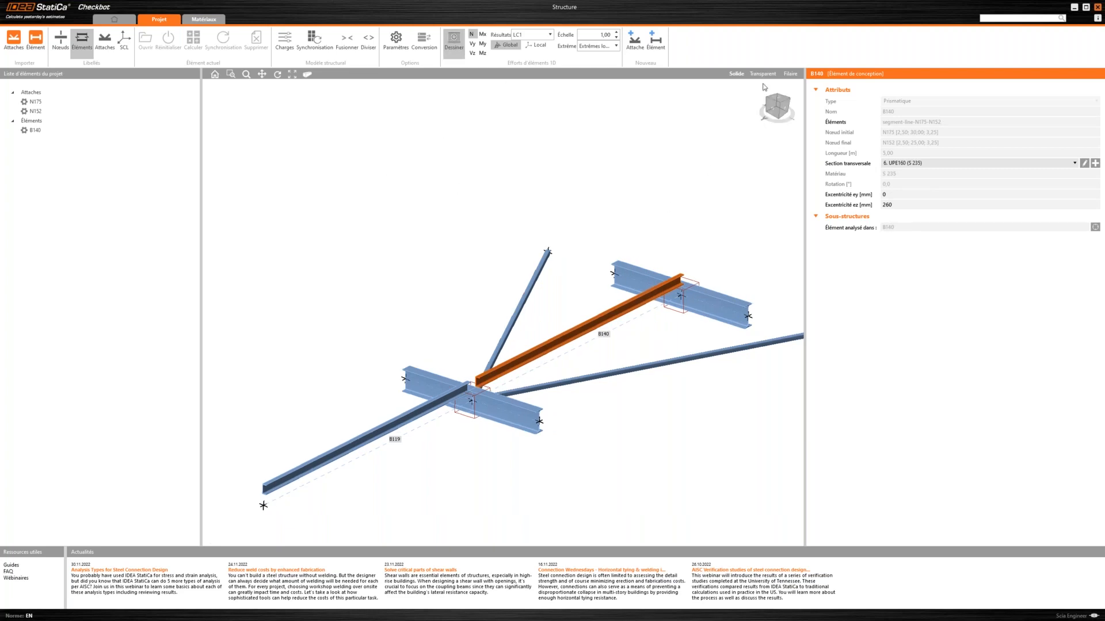
click(790, 74)
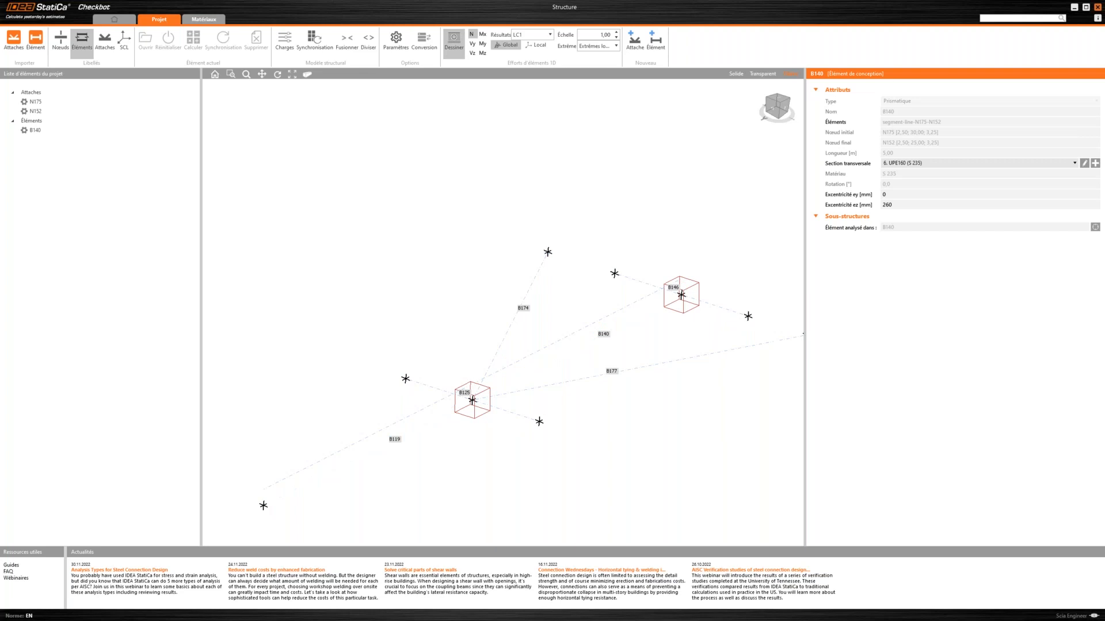
click(27, 131)
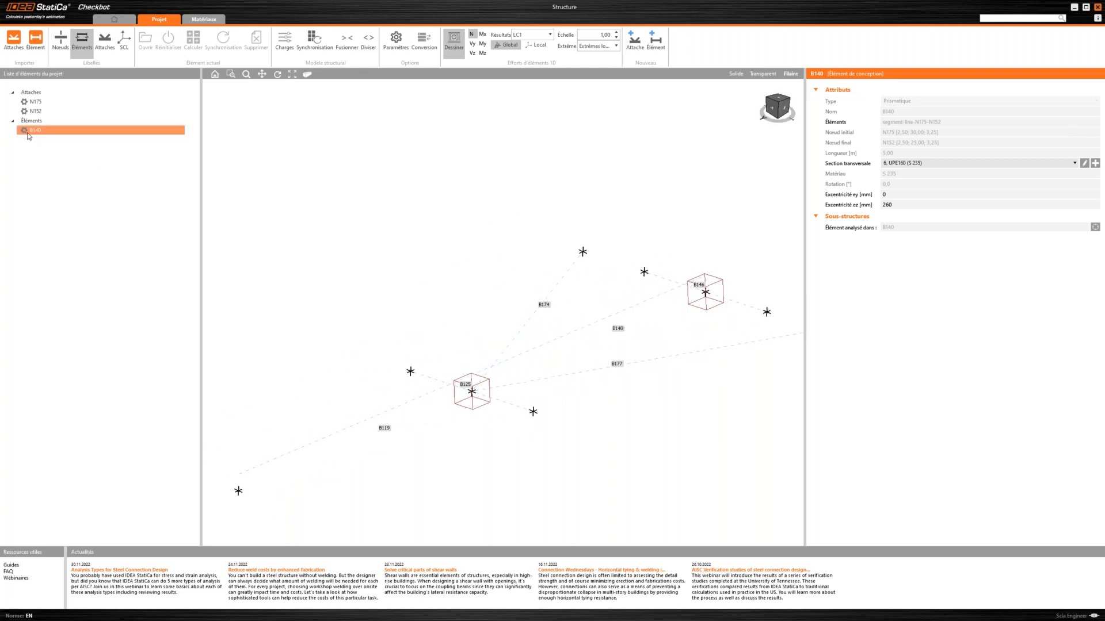
click(30, 132)
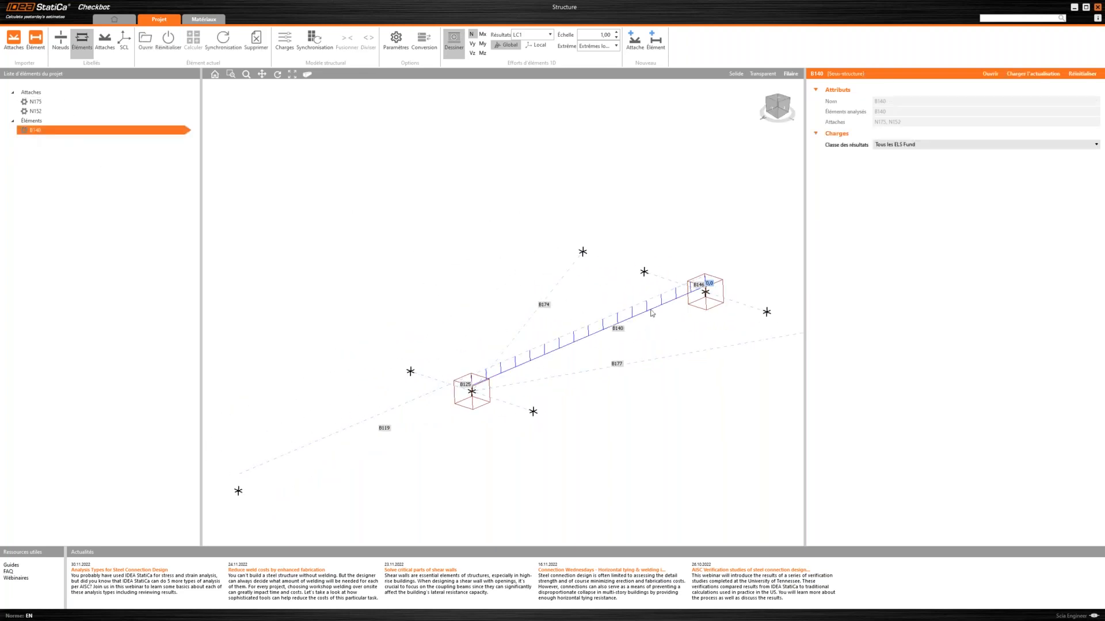
click(545, 39)
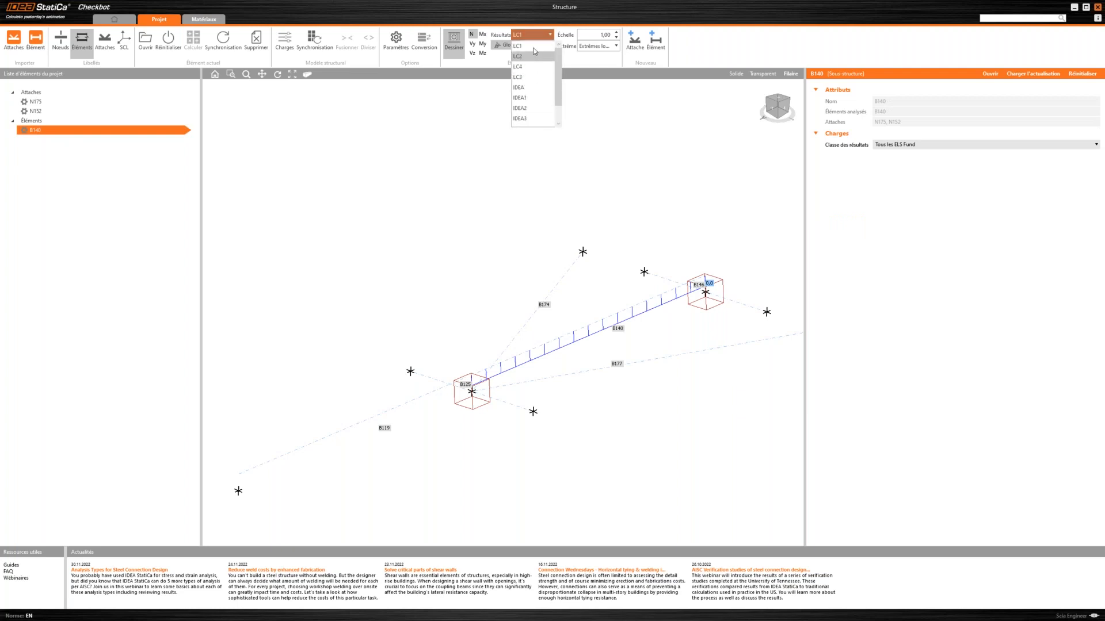
scroll(531, 84, down, 1)
click(534, 119)
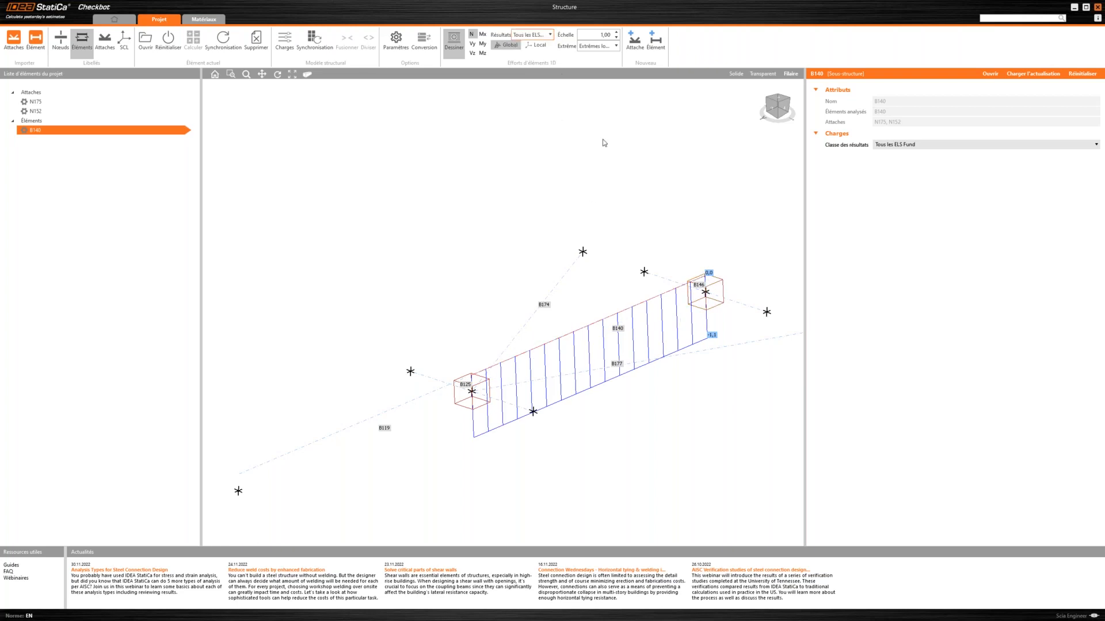
Step: Switch the diagram to bending moment My and examine its course along purlin B140
click(482, 44)
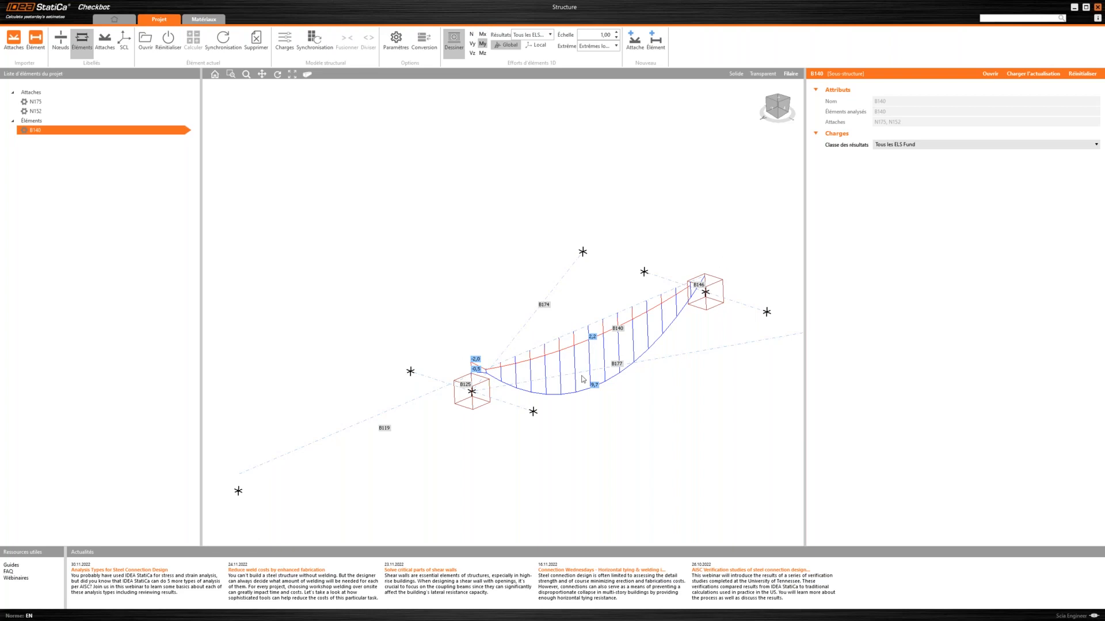
middle_drag(592, 379, 543, 389)
scroll(541, 386, up, 1)
scroll(536, 383, up, 2)
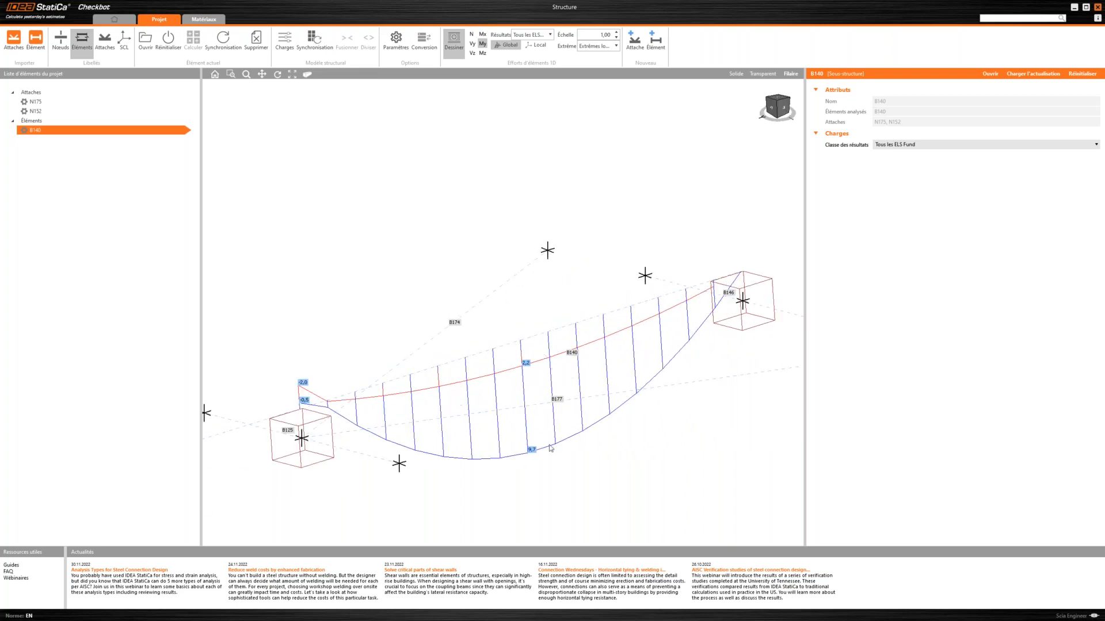
Step: Examine the My moment diagrams of the members meeting at connections N175 and N152
click(39, 102)
scroll(478, 239, down, 2)
middle_drag(478, 239, 523, 194)
click(35, 111)
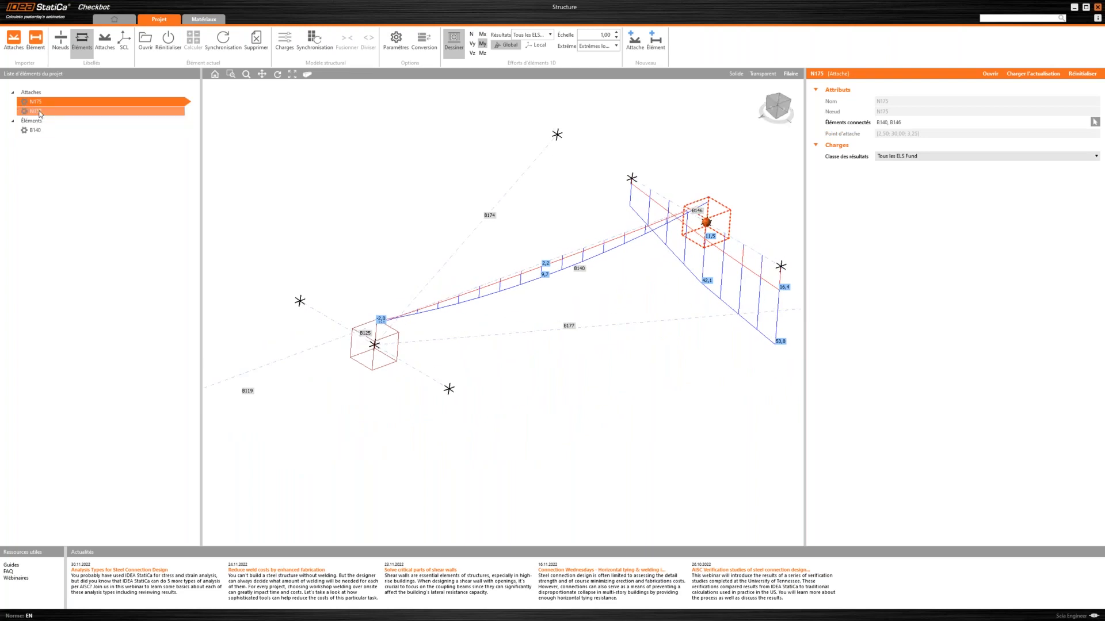
middle_drag(643, 289, 656, 269)
scroll(343, 363, up, 2)
scroll(466, 335, down, 2)
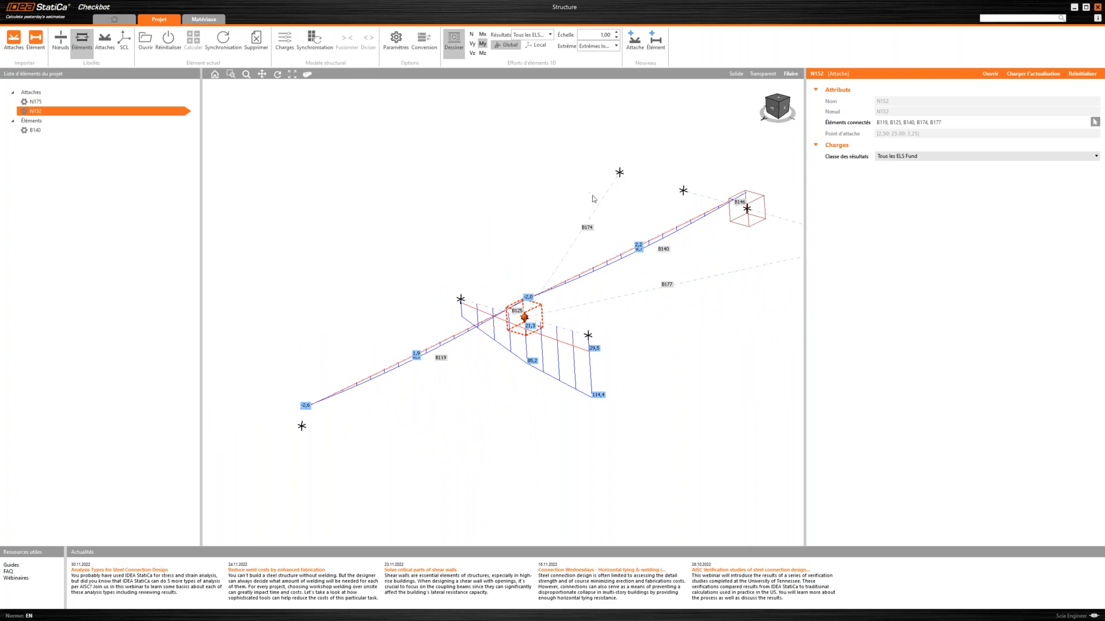
Step: Rename the result class Tous les ELS Fund as CHECK and save the load configuration
click(284, 49)
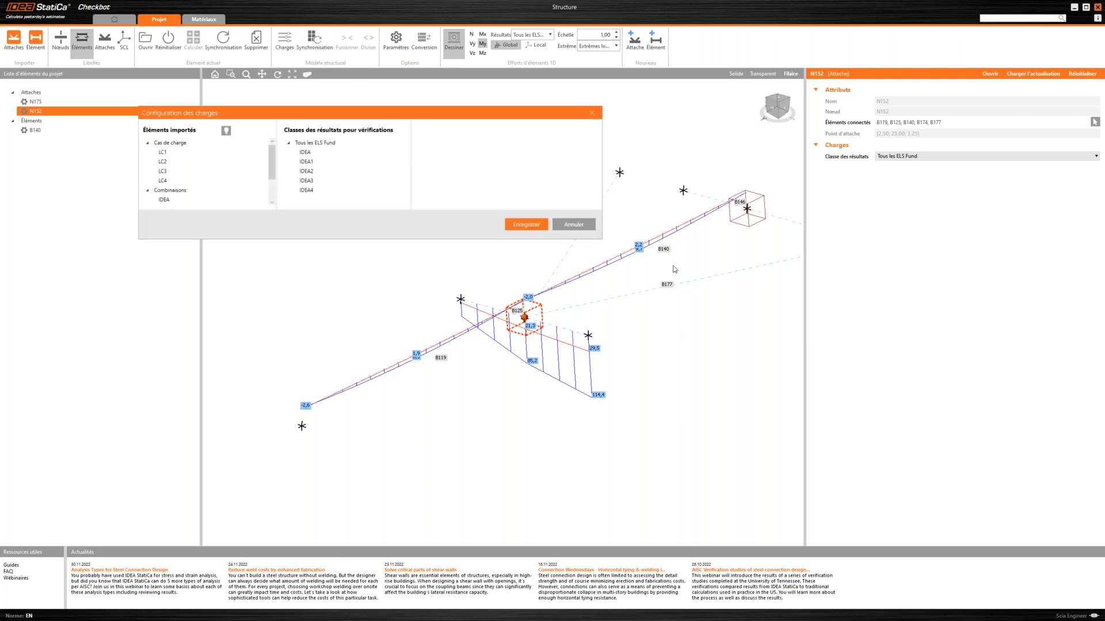
drag(606, 242, 862, 418)
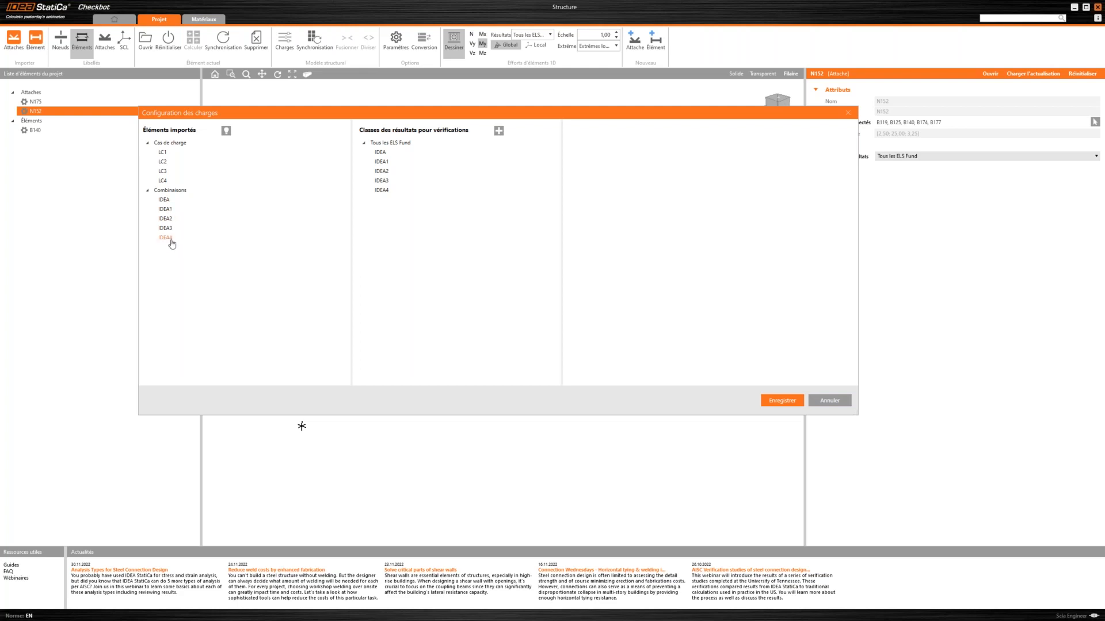
click(391, 144)
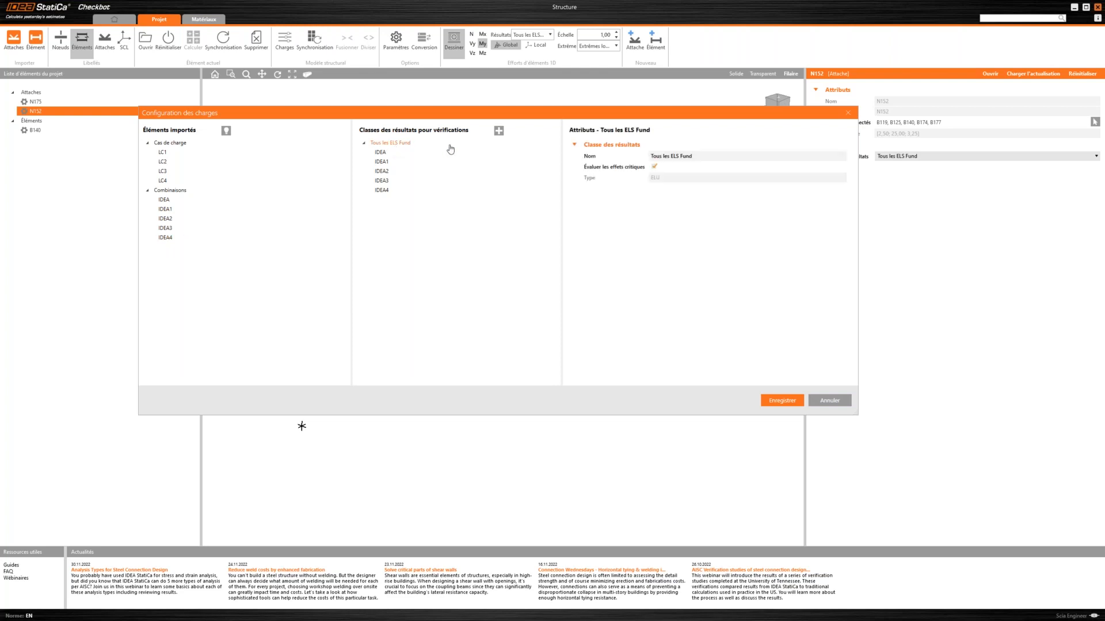
click(582, 158)
text(CHZEC)
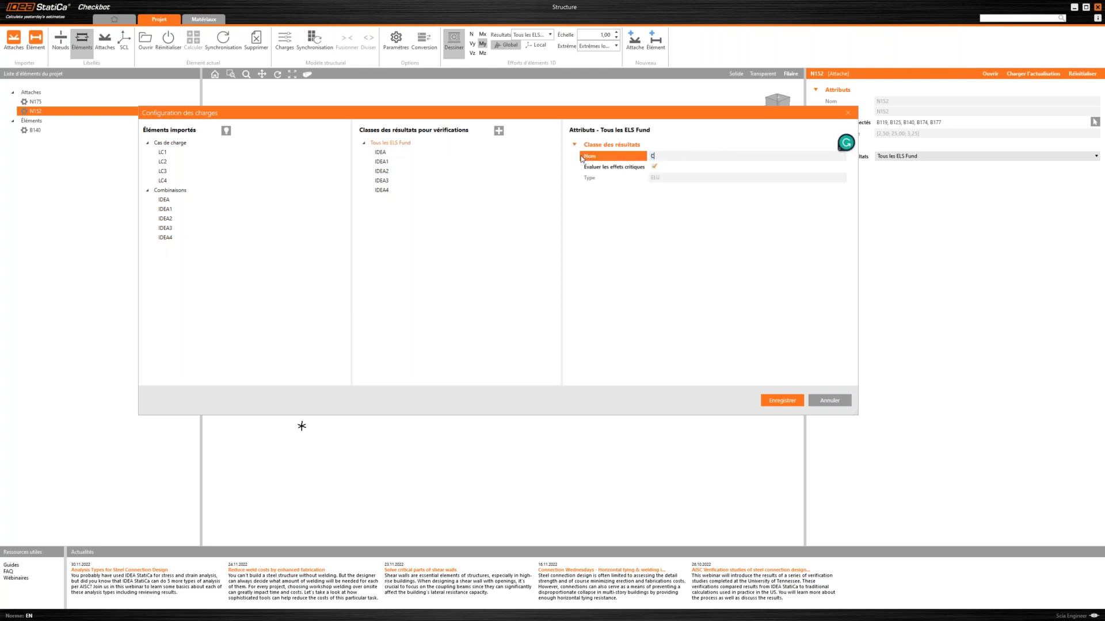
key(BackSpace)
key(BackSpace)
key(BackSpace)
key(BackSpace)
text(HECK)
click(646, 170)
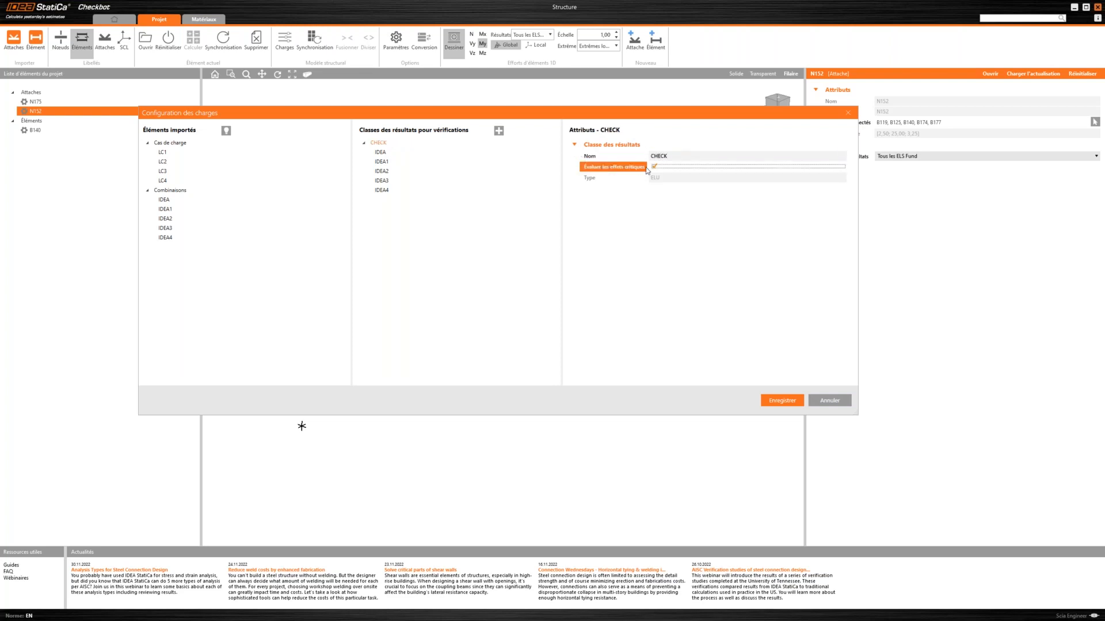
click(655, 168)
click(792, 400)
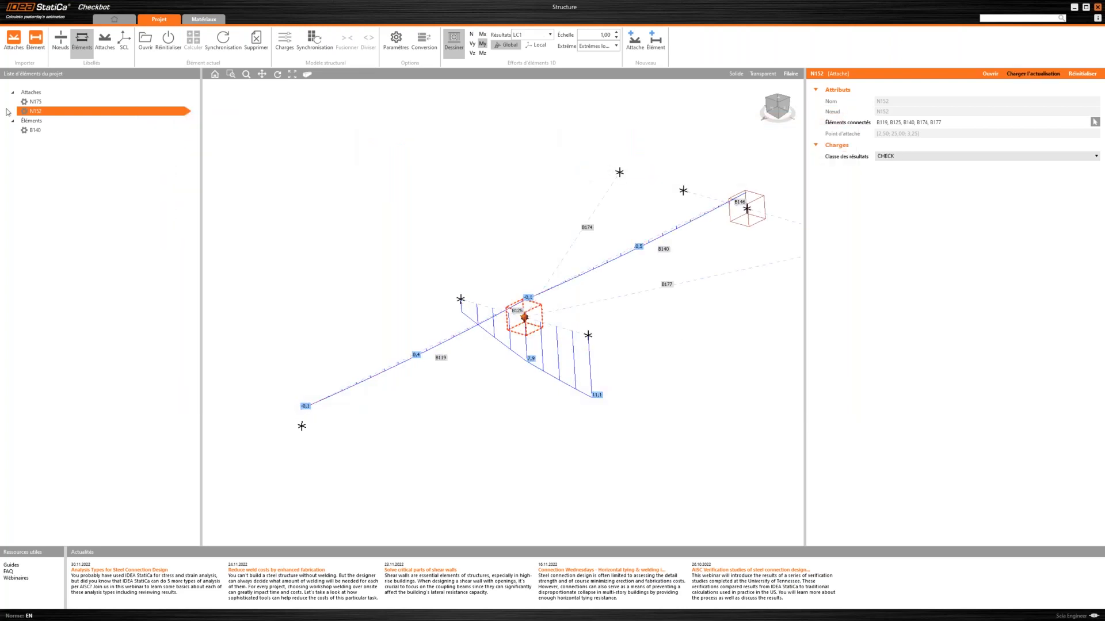
Step: Examine the My moment diagram of member B140 for LC1 in wireframe and transparent display, and its member properties
click(35, 130)
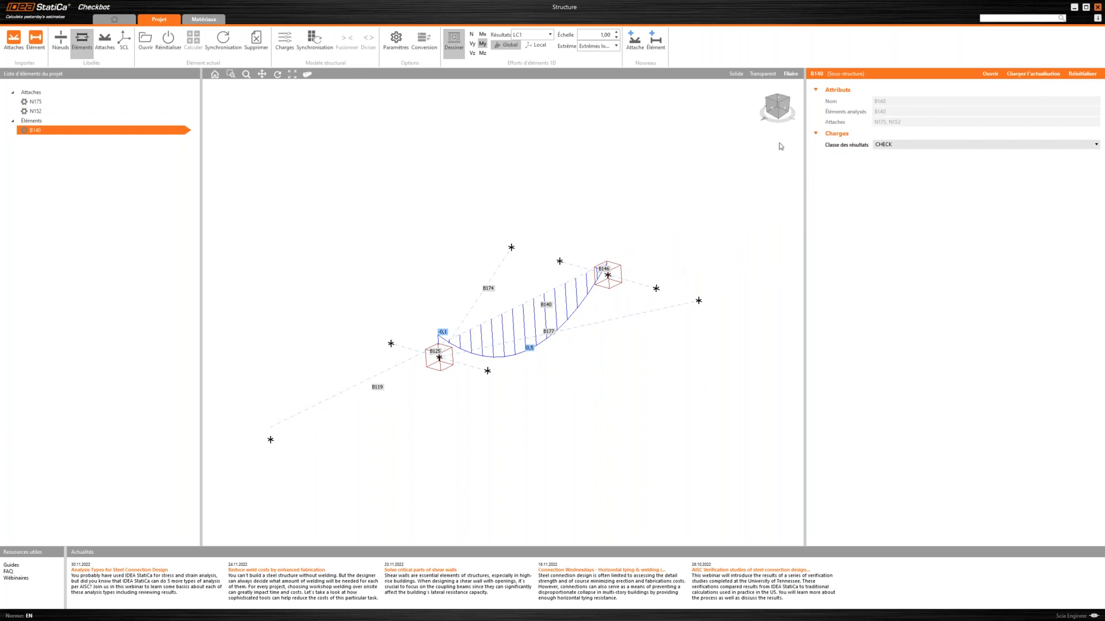
middle_drag(557, 323, 568, 317)
scroll(514, 298, up, 2)
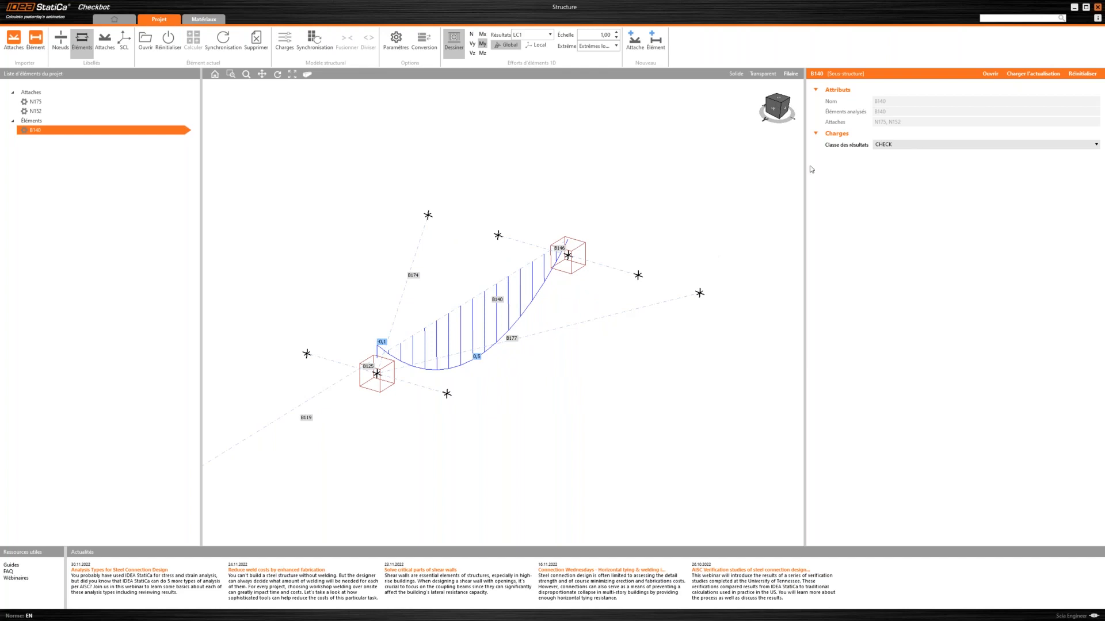
middle_drag(588, 267, 629, 230)
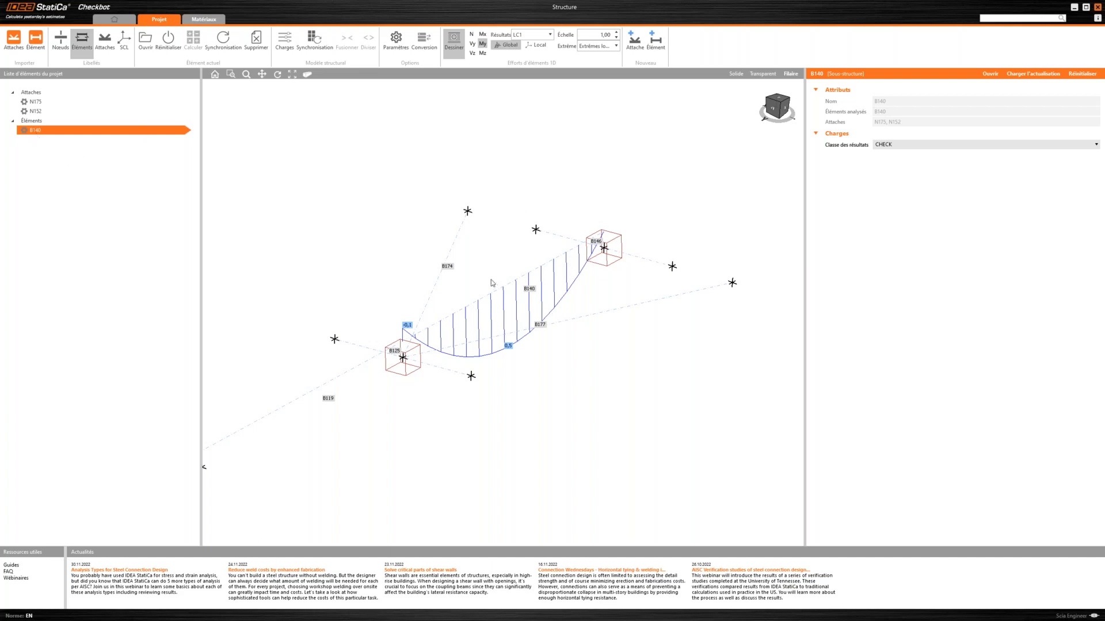
click(763, 74)
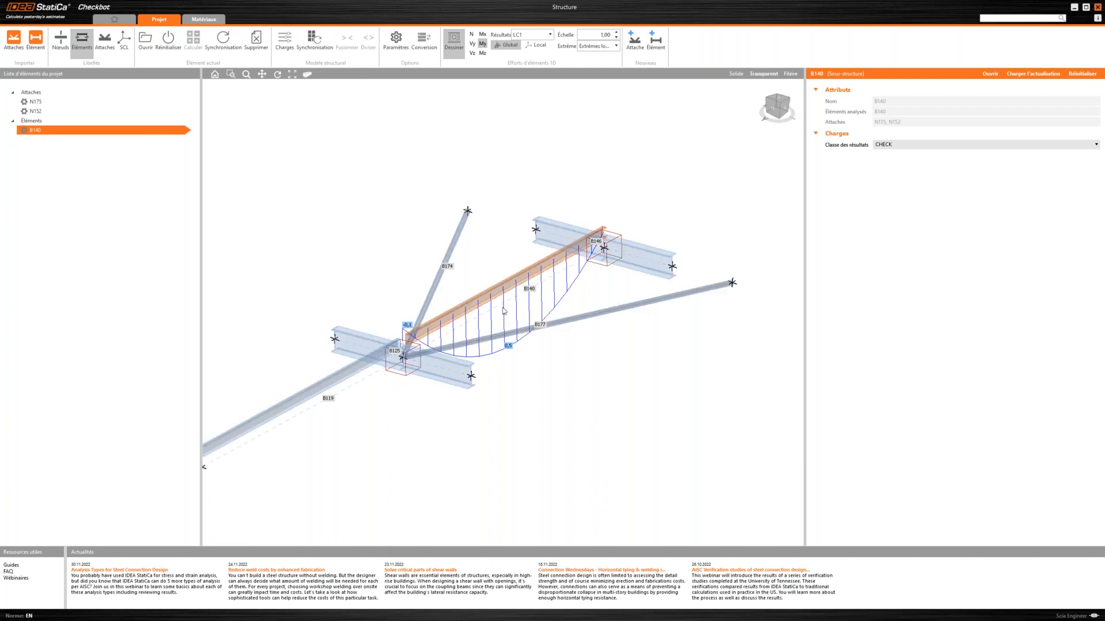
click(524, 275)
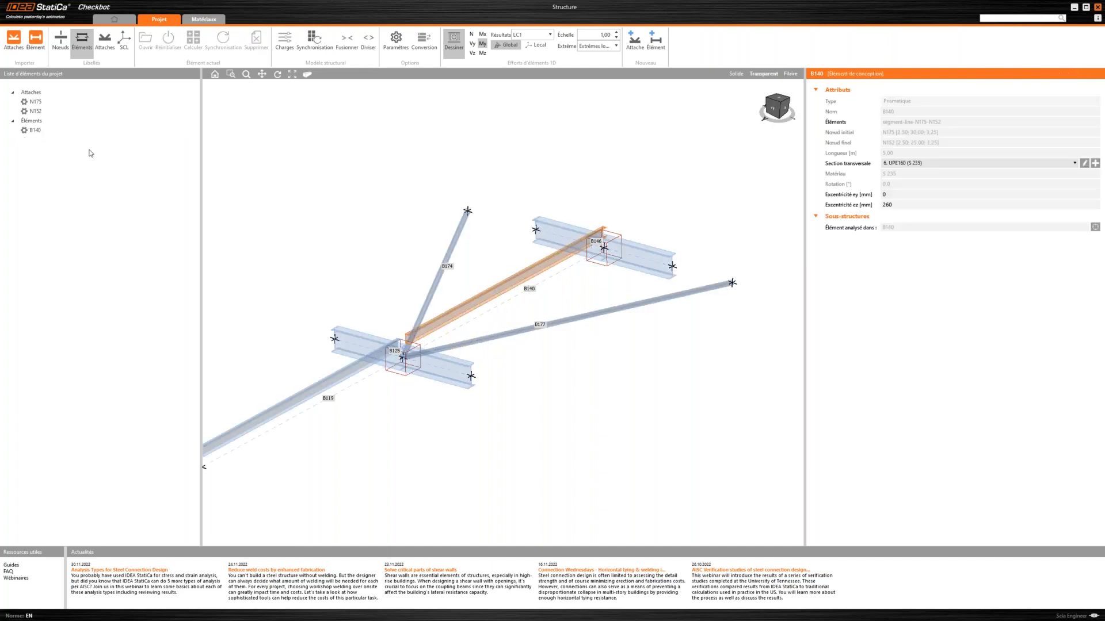
Step: Open B140 in IDEA StatiCa Member and examine the line loads and end forces of load combination IDEA
click(73, 131)
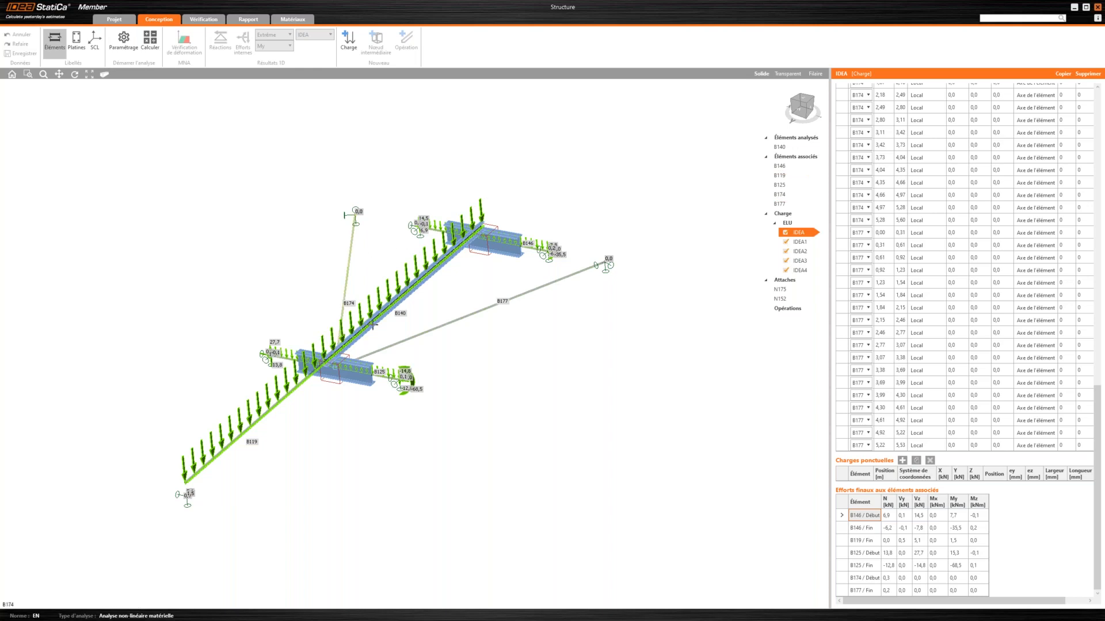
scroll(921, 256, up, 5)
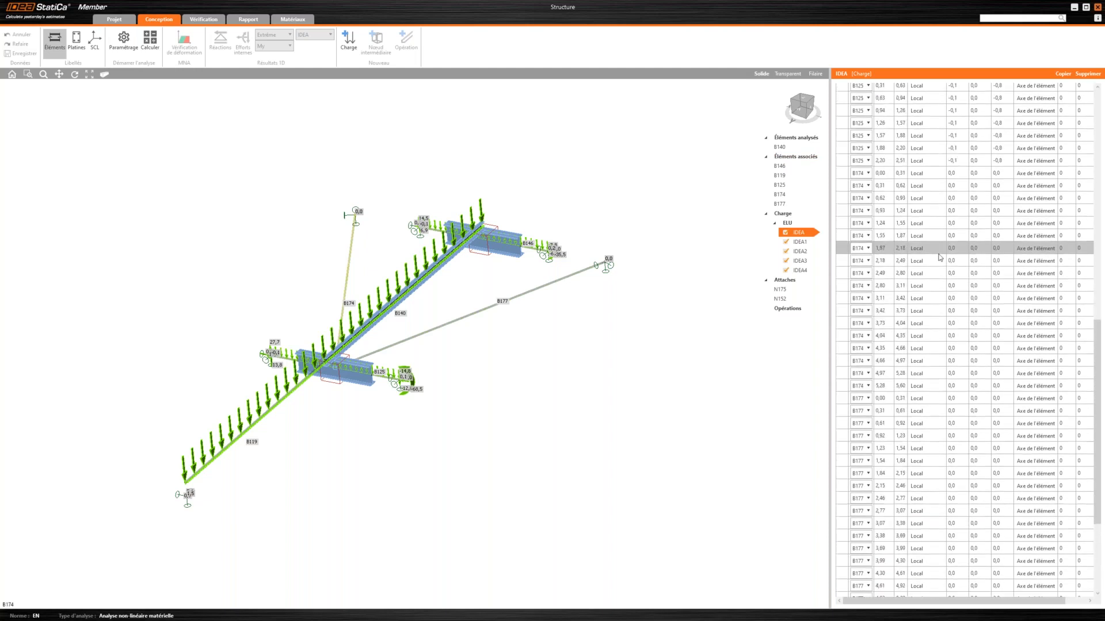
scroll(944, 253, up, 2)
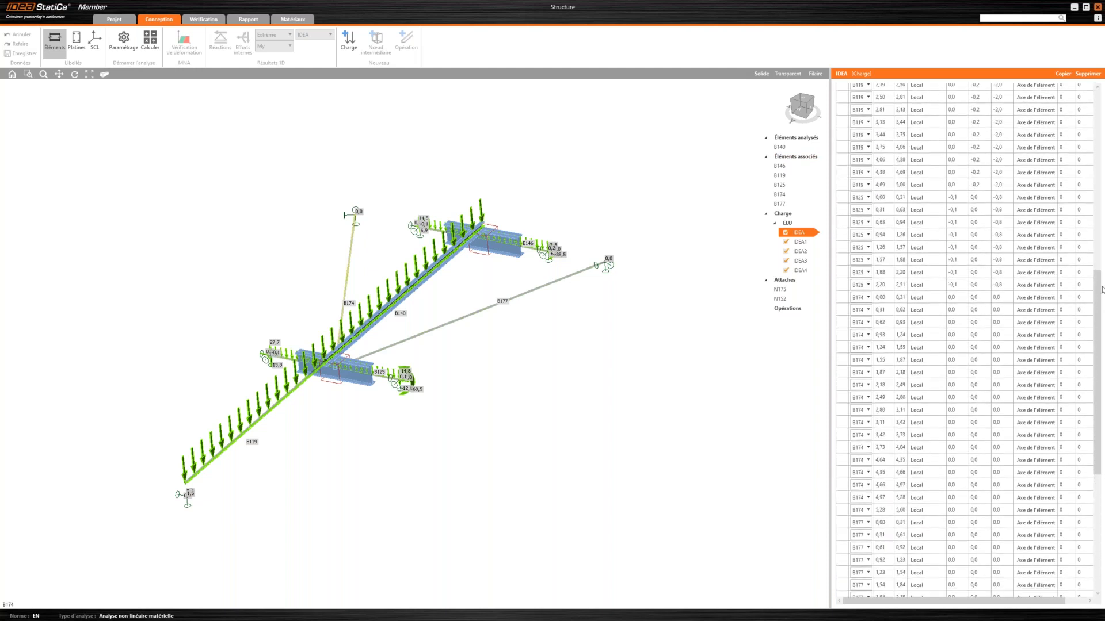
drag(1100, 286, 1098, 101)
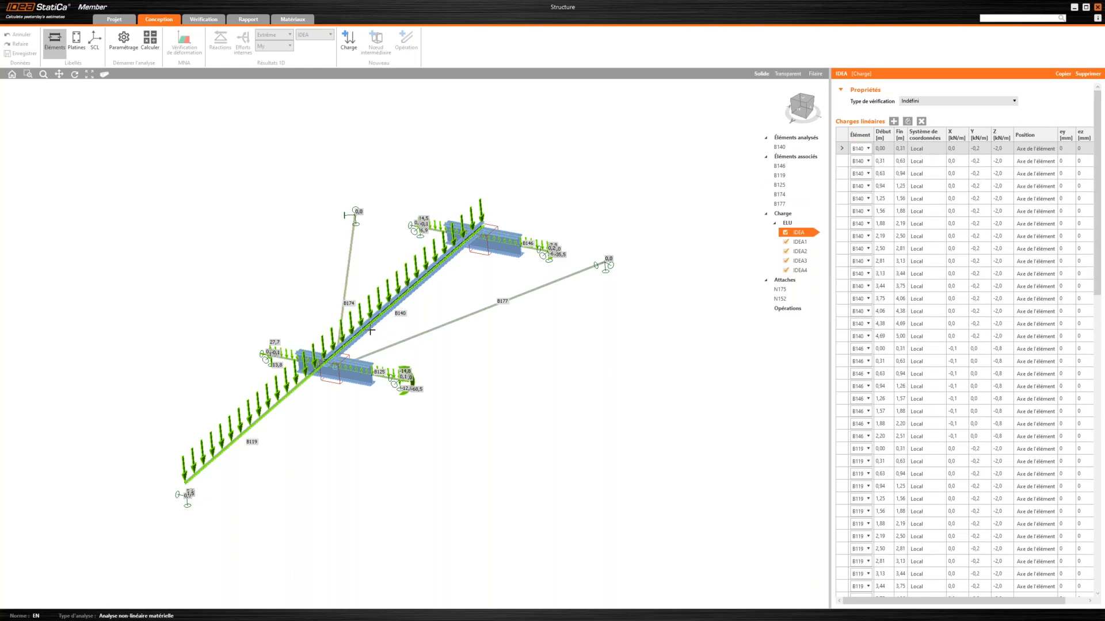
middle_drag(371, 338, 403, 370)
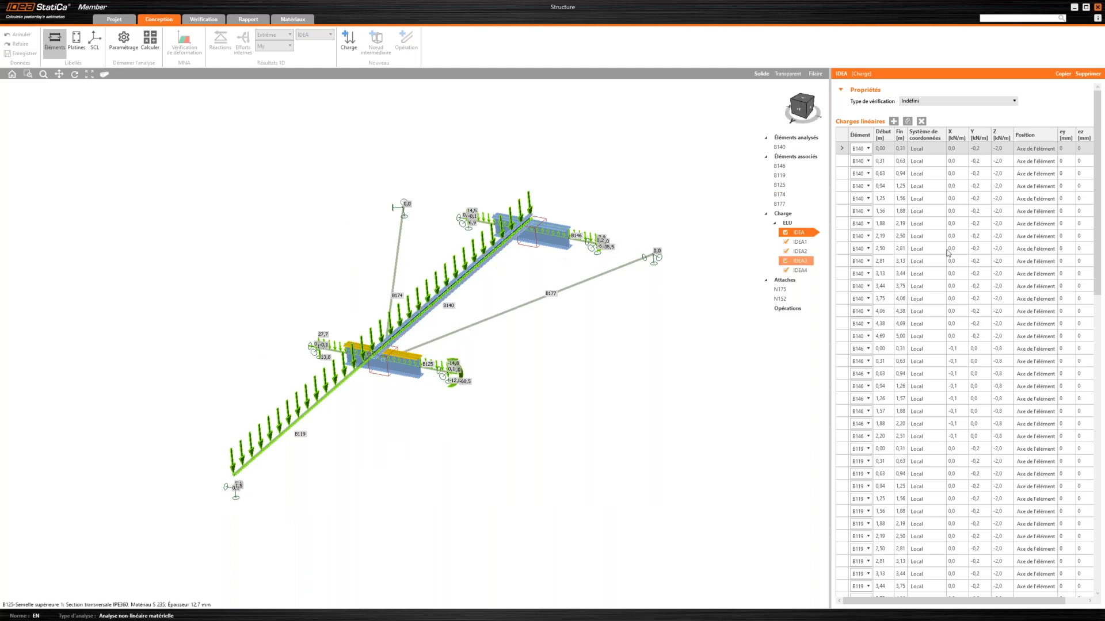
scroll(935, 159, down, 3)
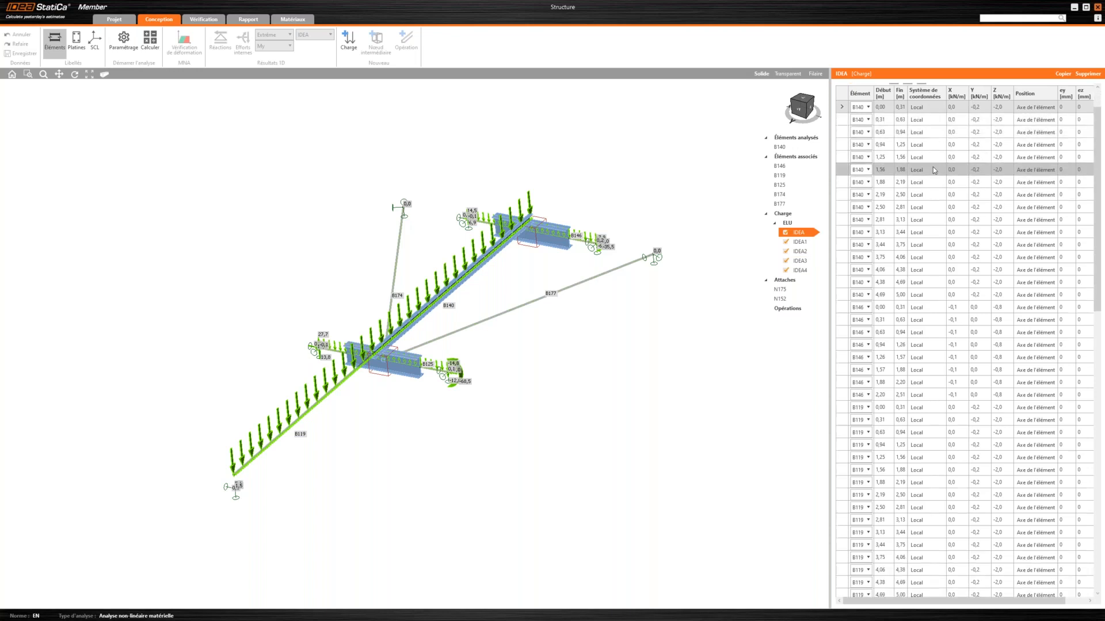
scroll(935, 160, up, 3)
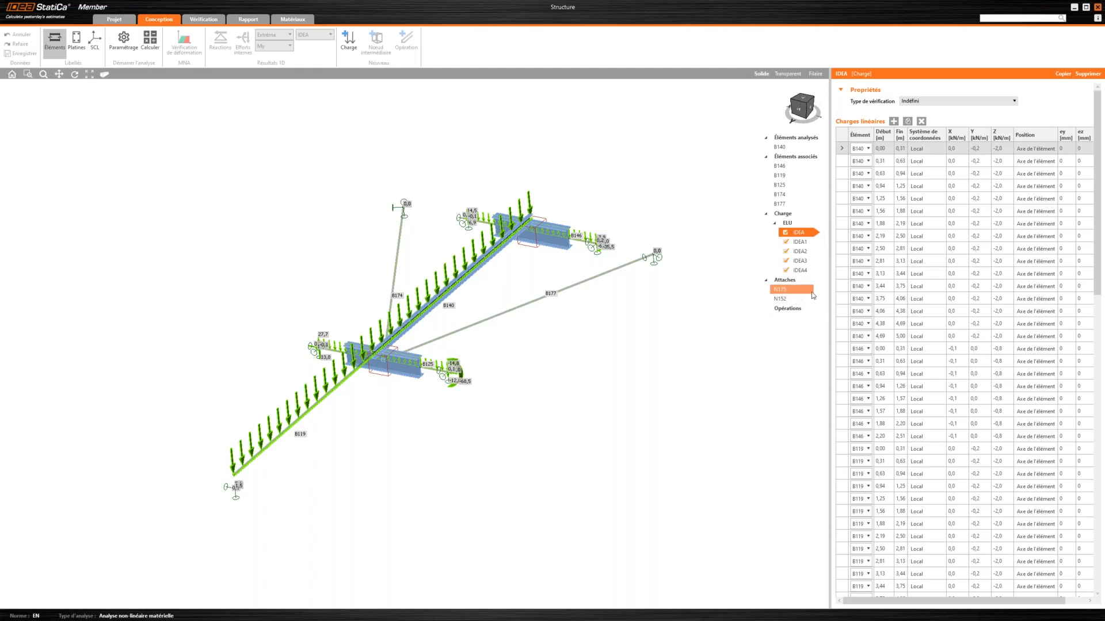
drag(1098, 260, 1102, 561)
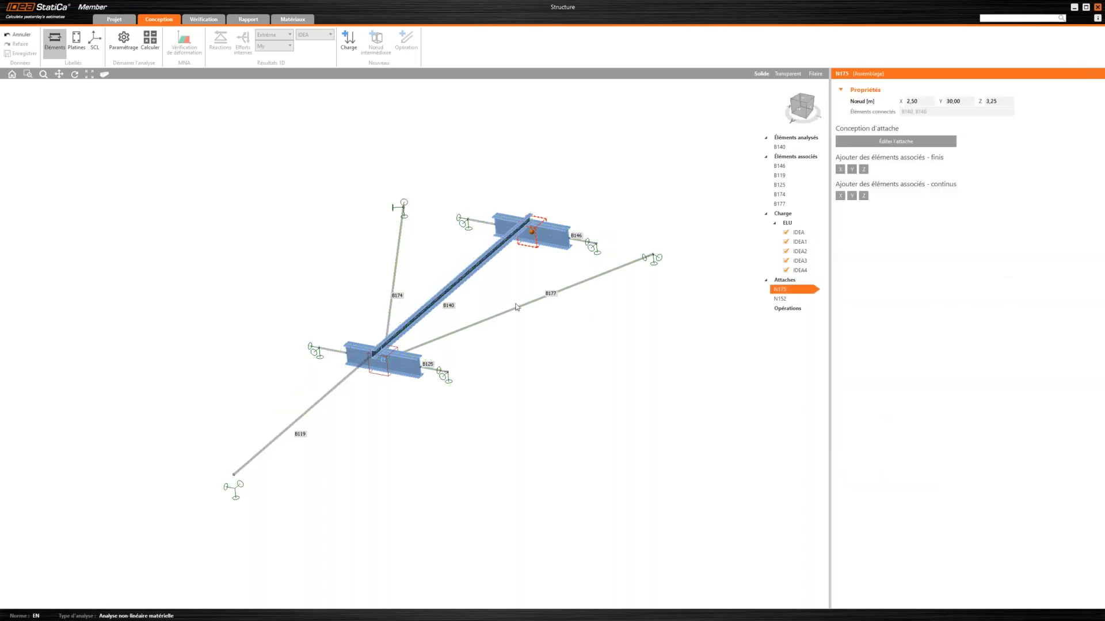
Step: Select connection N152 at the near rafter and open it for editing in a maximized IDEA StatiCa Connection window
scroll(382, 382, up, 5)
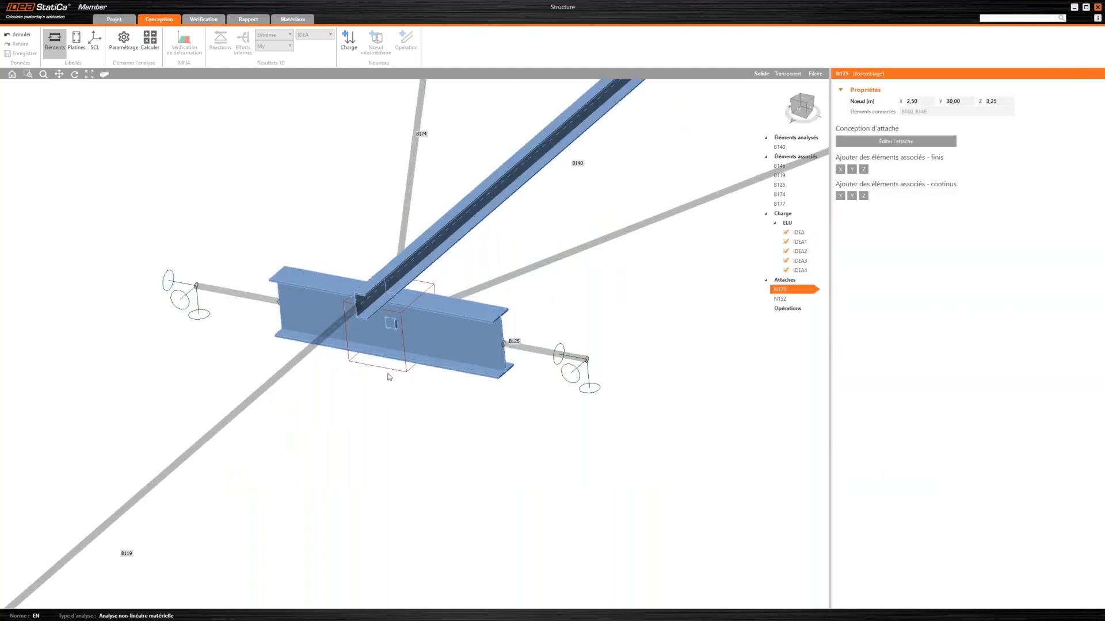
click(395, 369)
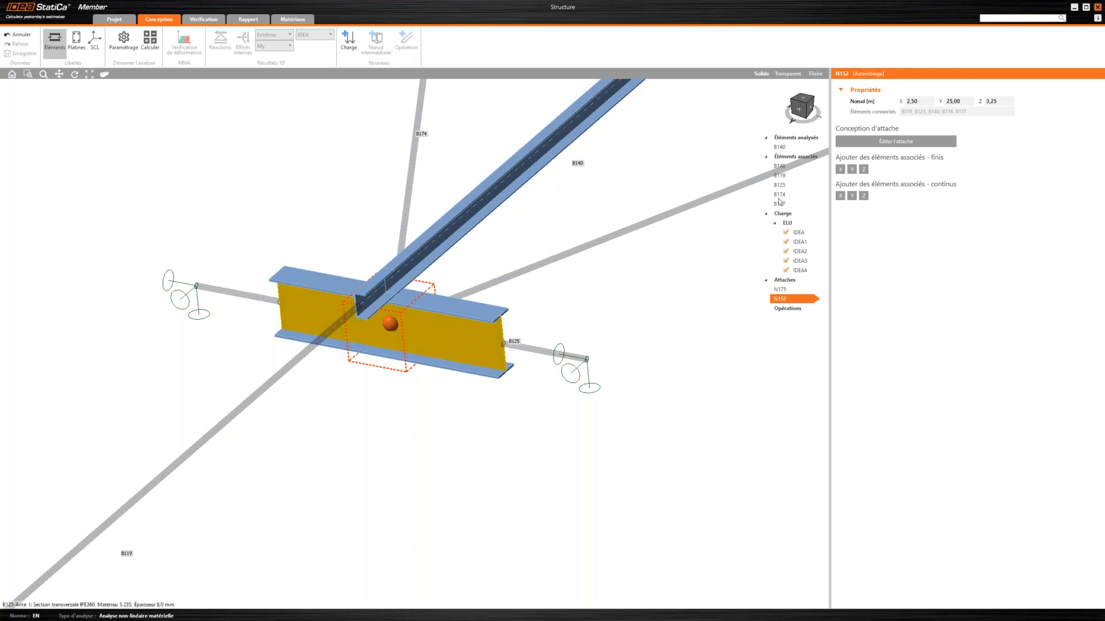
click(919, 142)
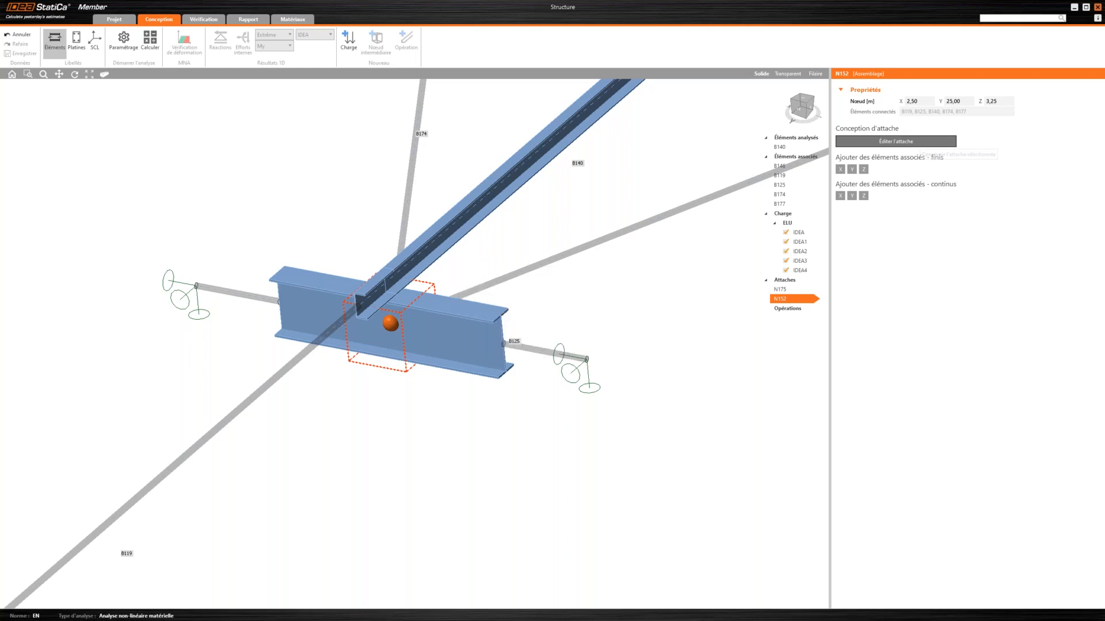
click(946, 144)
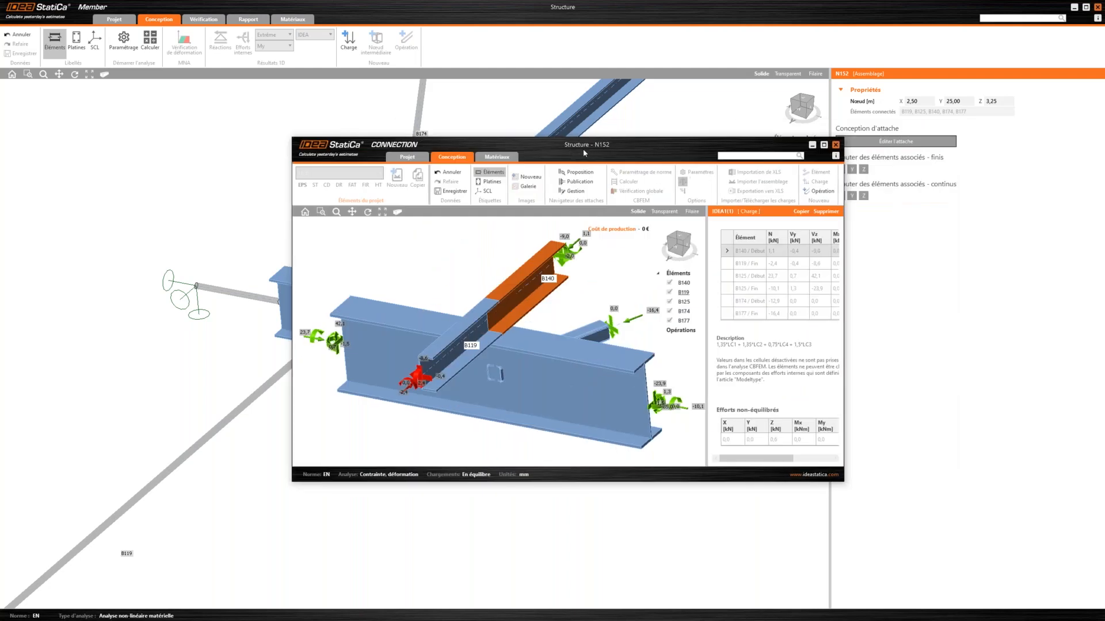
double_click(583, 152)
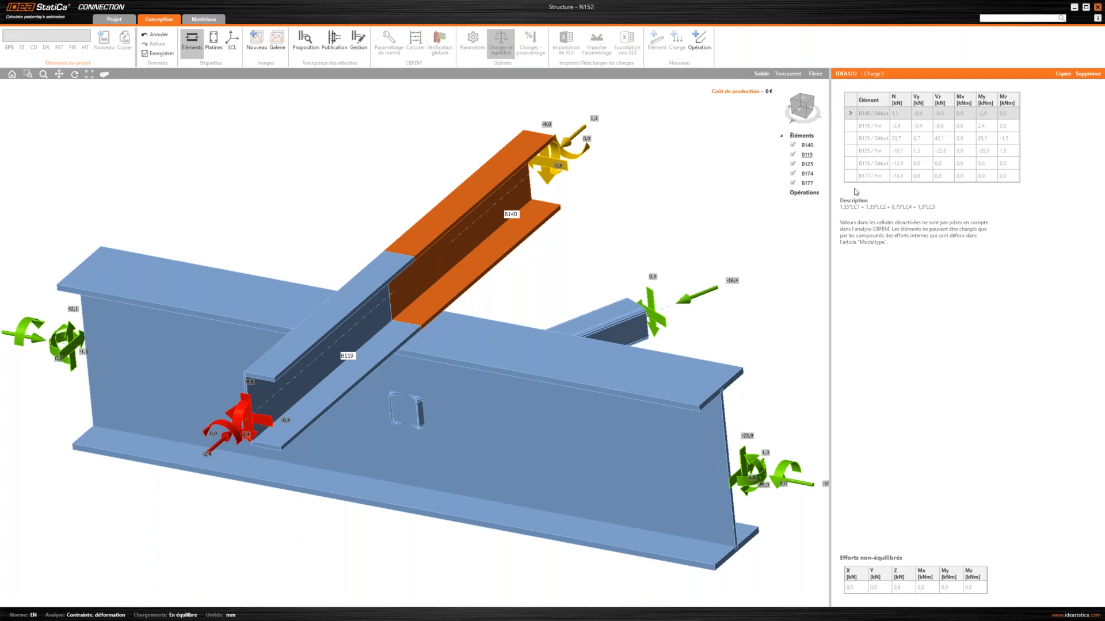
Step: Add a plate-to-plate operation between purlins B140 and B119 with M12 bolts of grade 8.8
right_drag(461, 293, 351, 201)
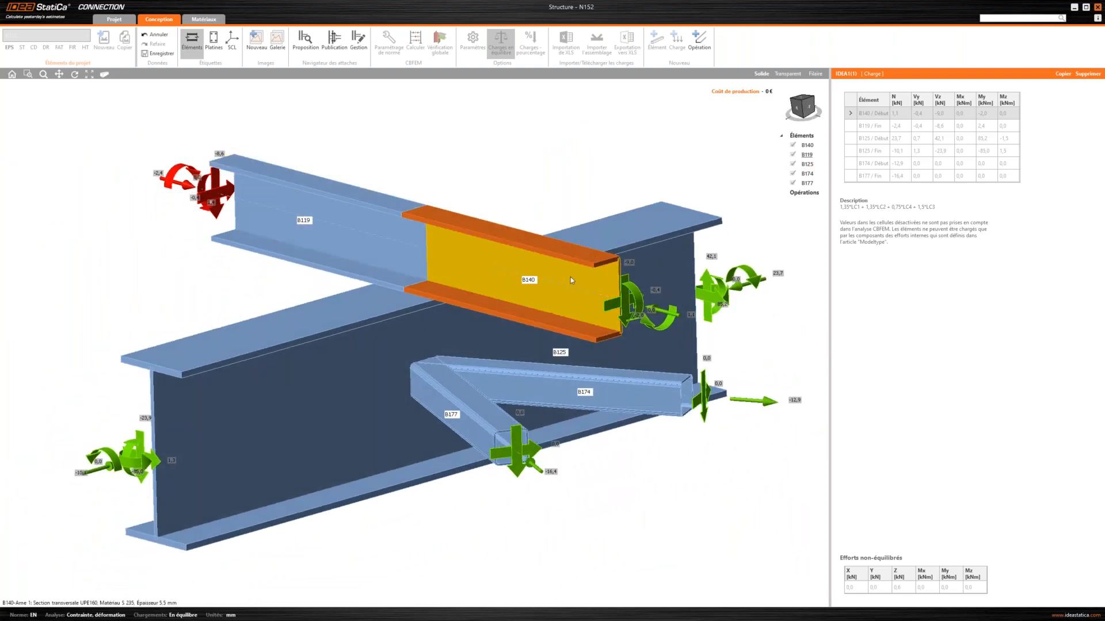
click(698, 42)
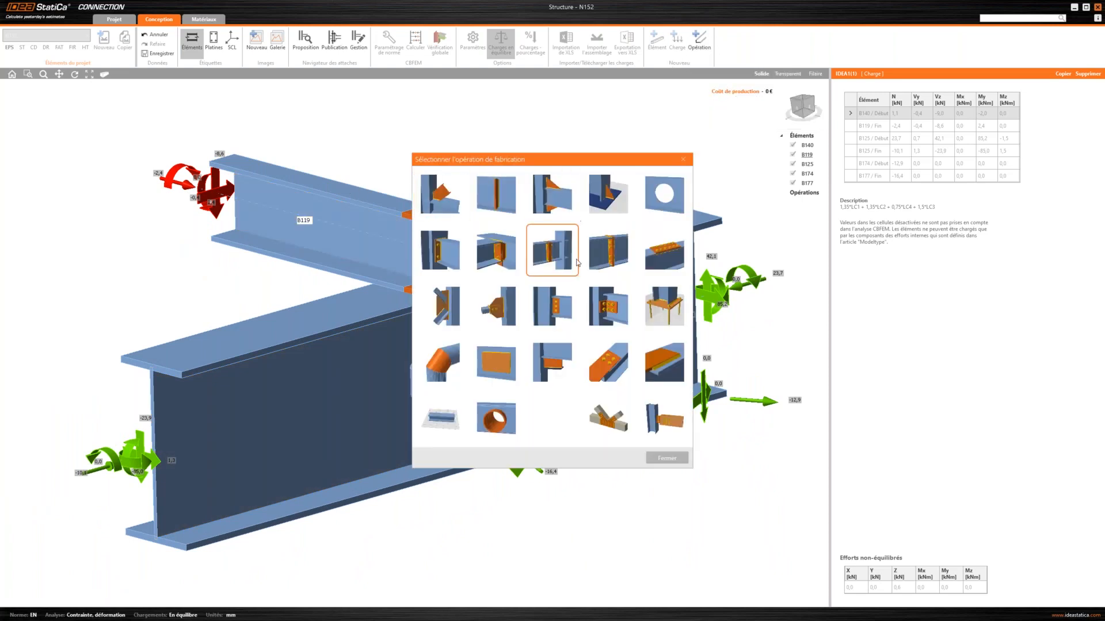
click(628, 253)
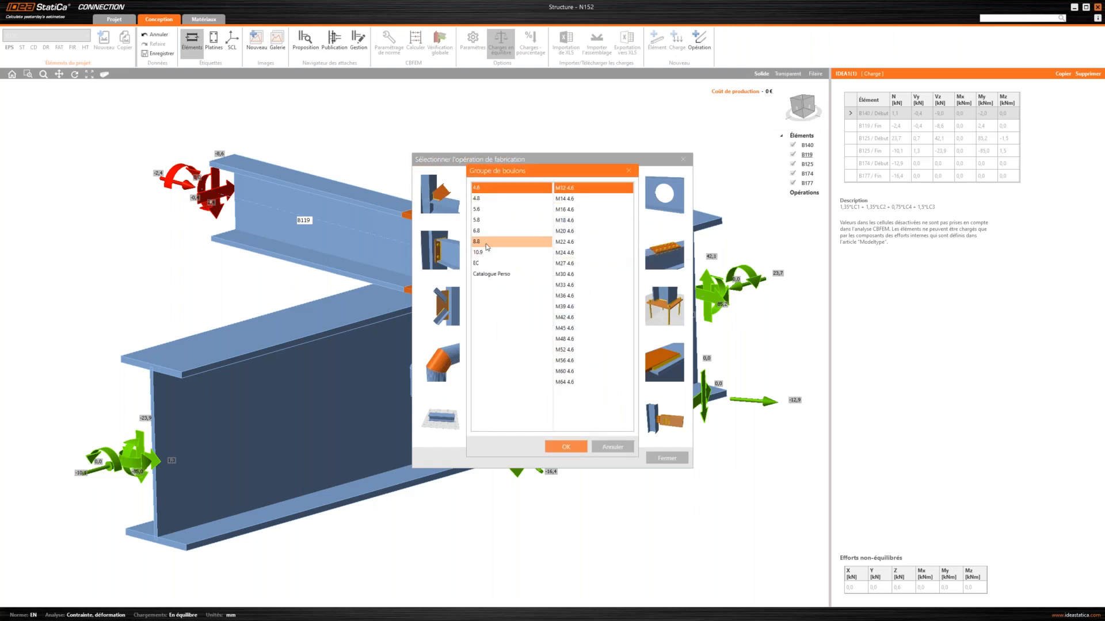
click(486, 241)
click(567, 447)
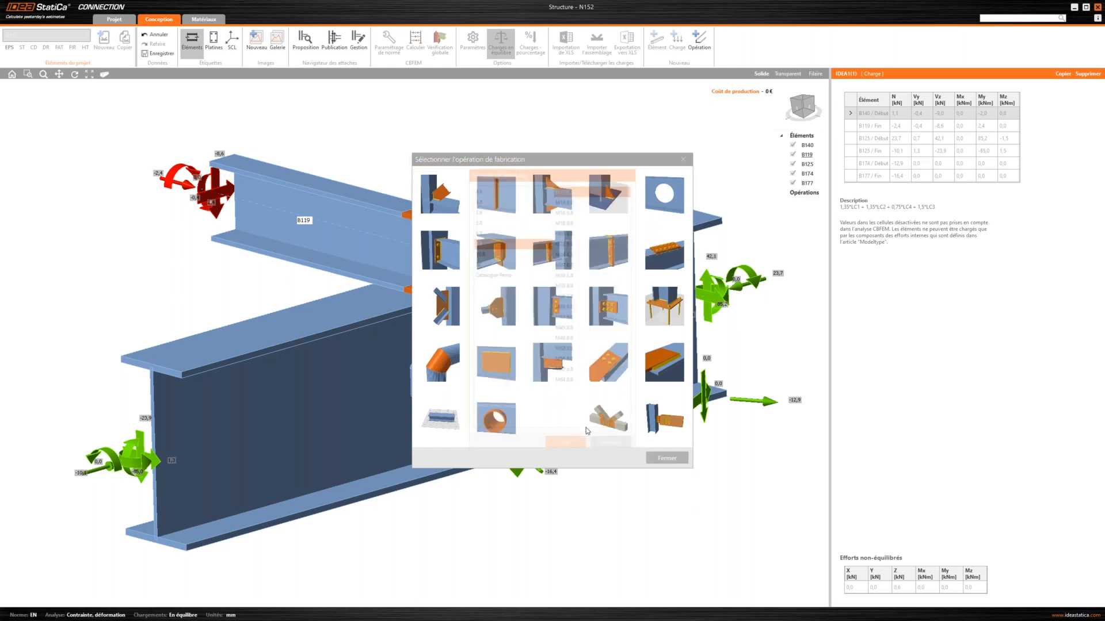
click(595, 235)
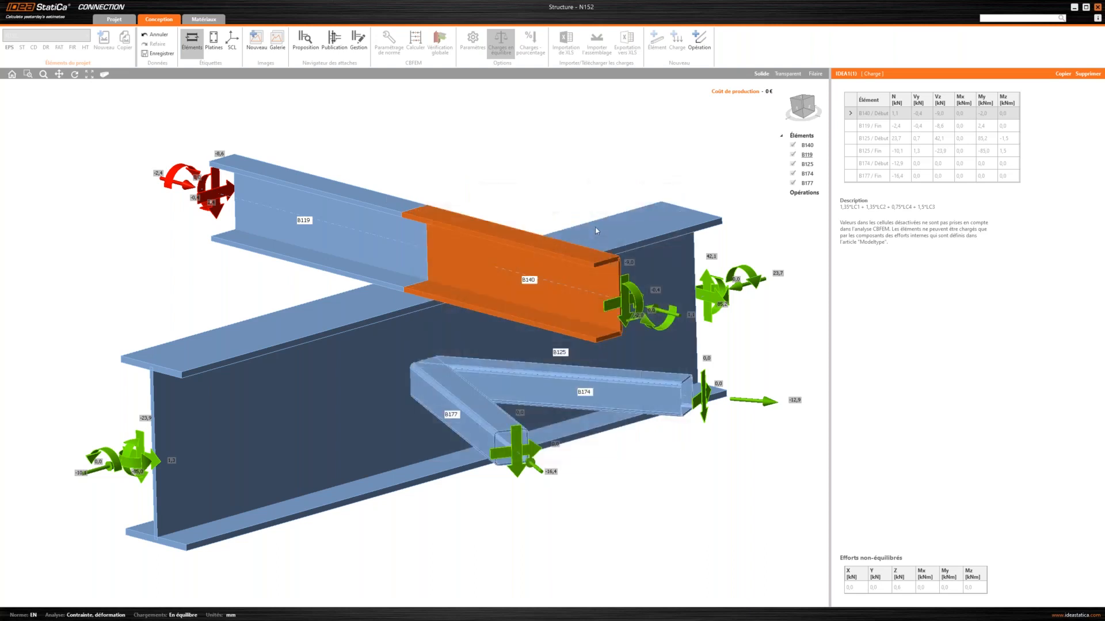
Step: Examine the plate-to-plate joint and its bolts in transparent display from several sides
click(807, 106)
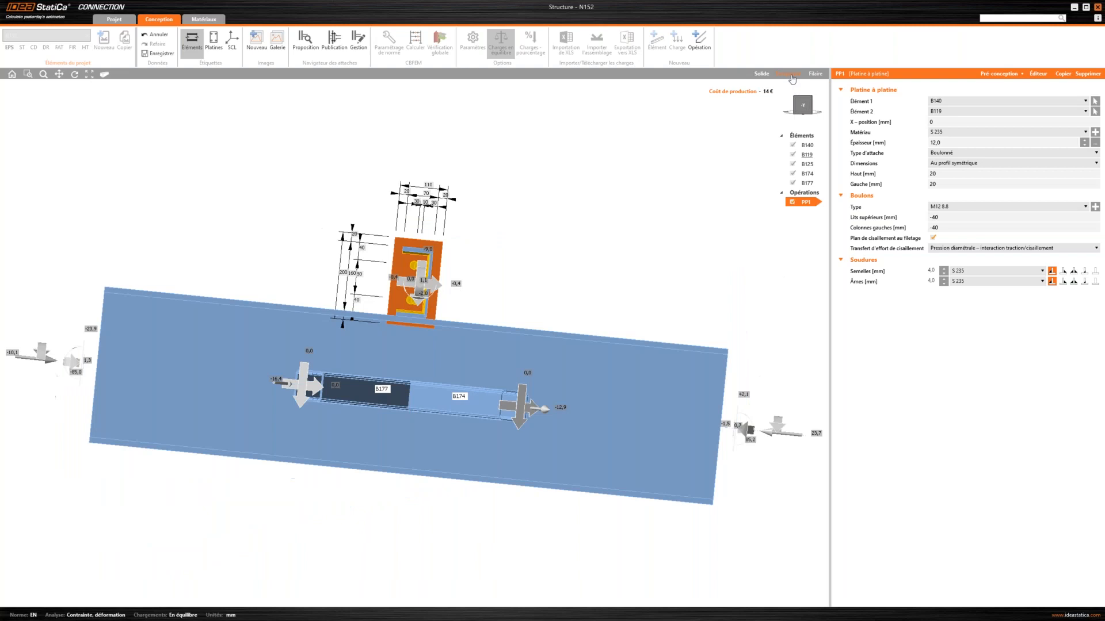
click(789, 73)
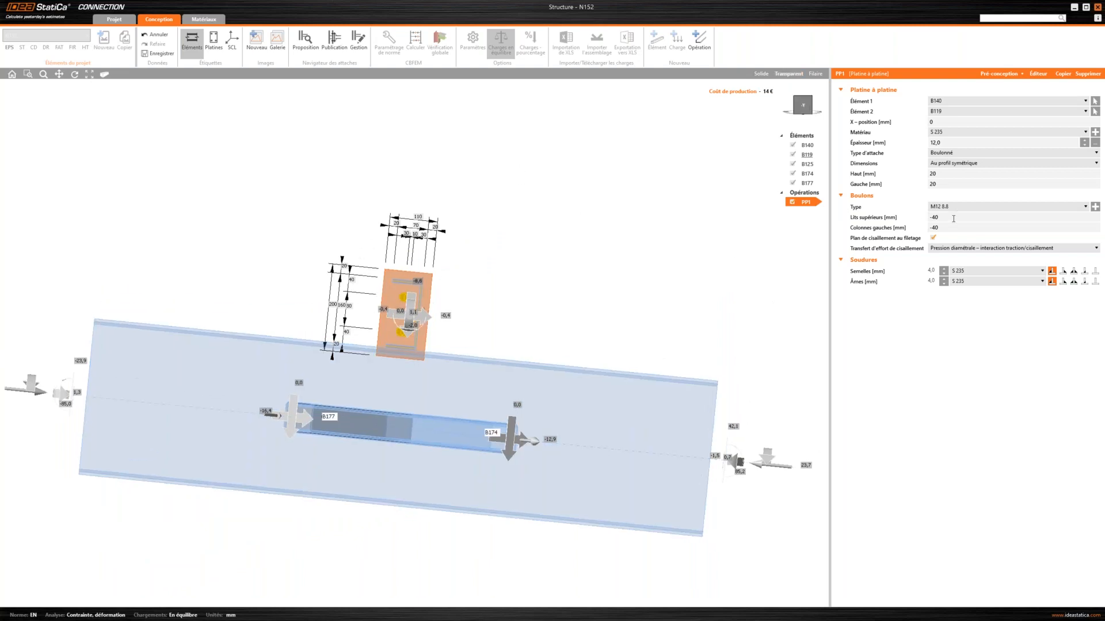
middle_drag(571, 264, 629, 238)
right_drag(504, 280, 558, 281)
middle_drag(558, 281, 641, 275)
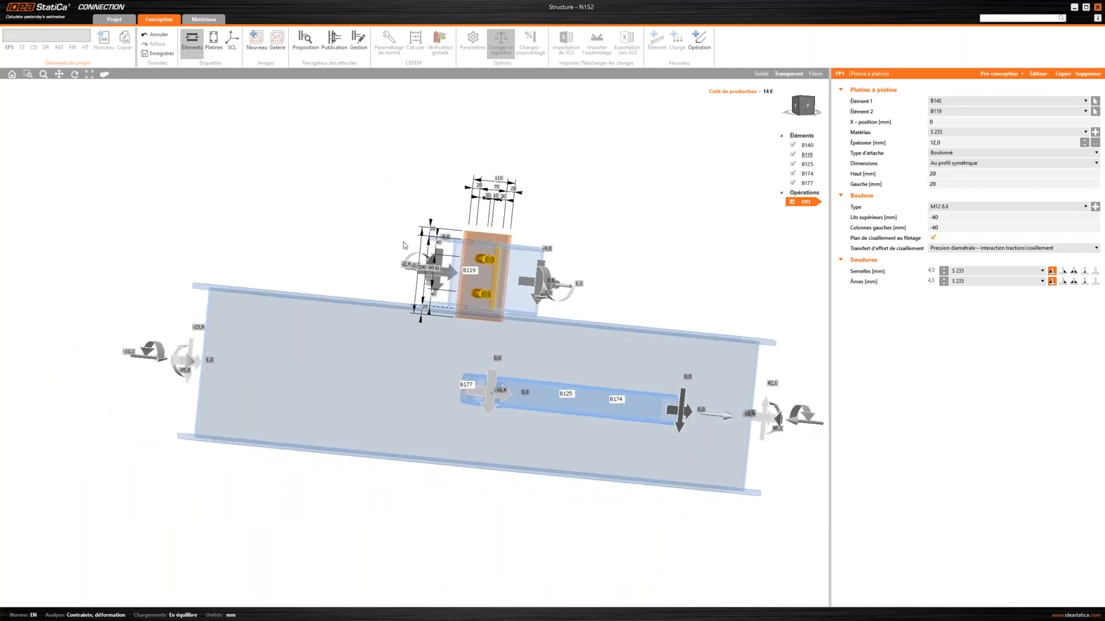
right_drag(397, 268, 487, 261)
right_drag(627, 259, 682, 224)
right_drag(473, 254, 599, 230)
scroll(430, 301, up, 3)
right_drag(319, 304, 288, 301)
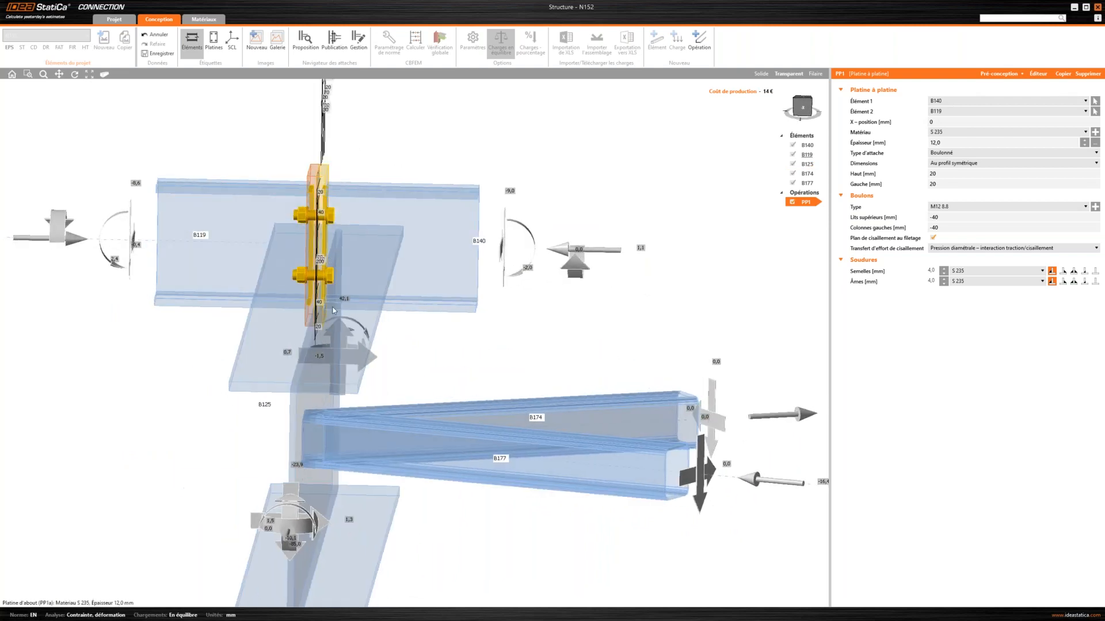
right_drag(592, 241, 503, 241)
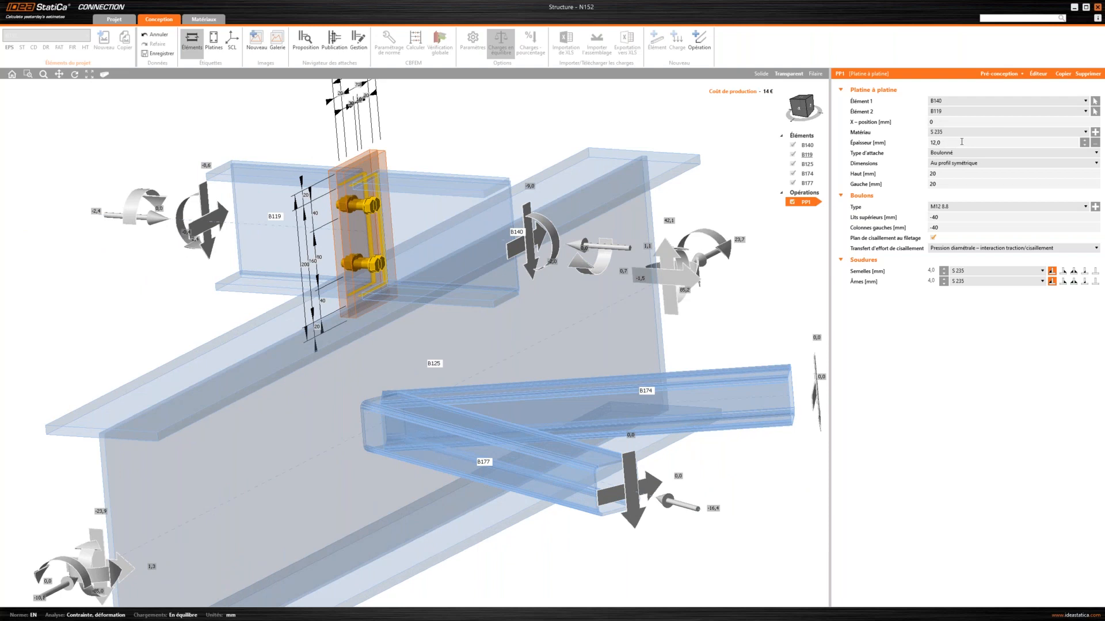
Step: Set the thickness of the plate-to-plate joint's plates to 6 mm
click(894, 144)
text(6)
key(Tab)
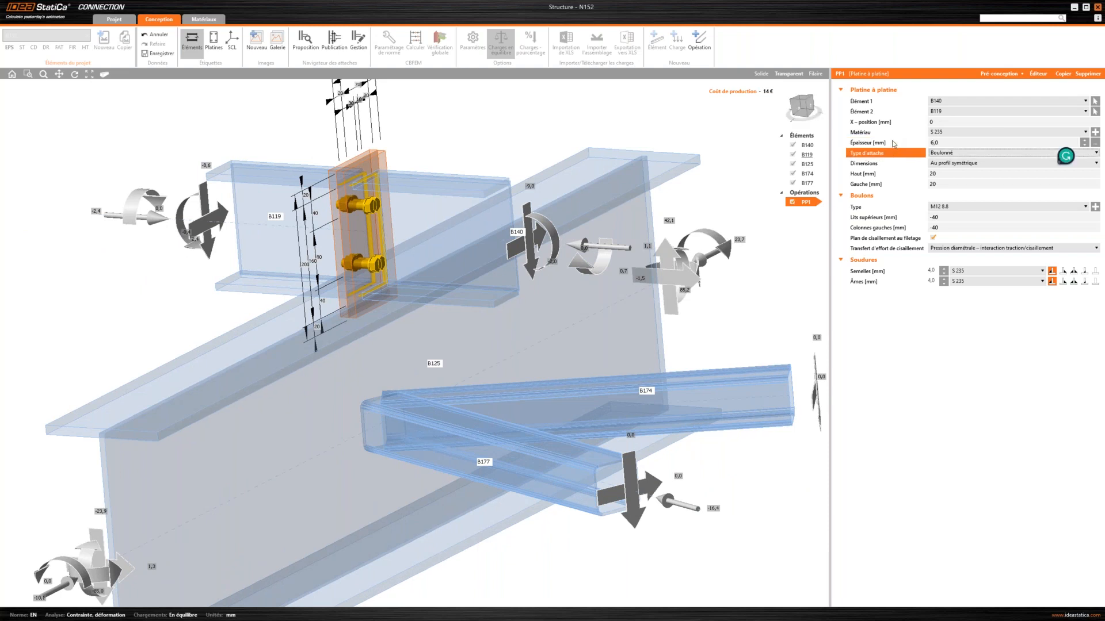
Step: Set the top and left plate extensions of the plate-to-plate joint to 0 mm
click(950, 175)
click(809, 106)
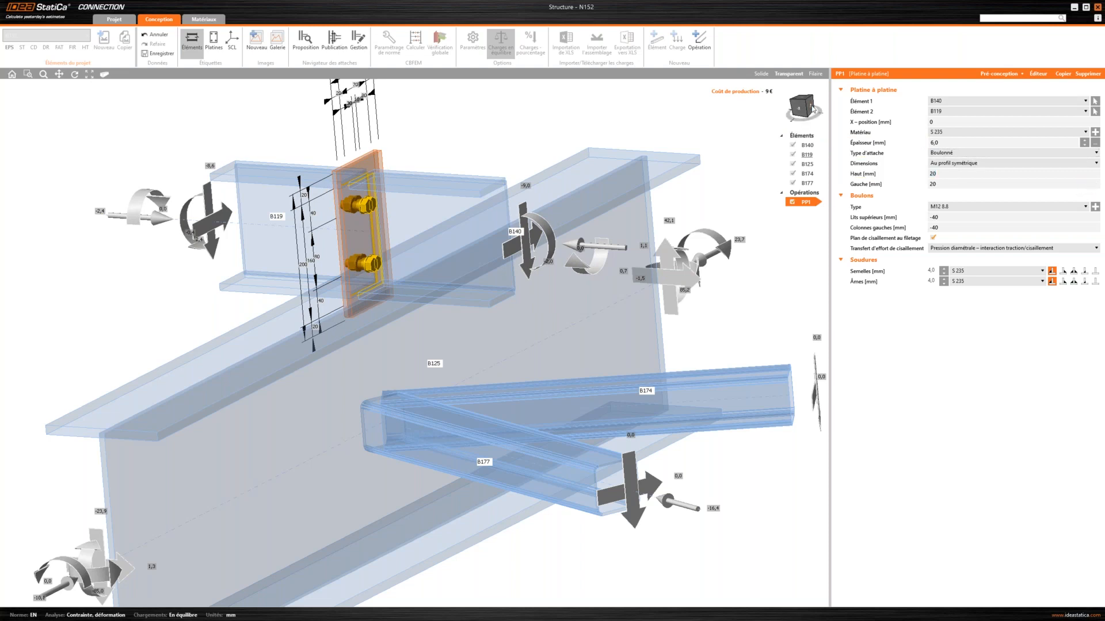
click(955, 174)
text(0)
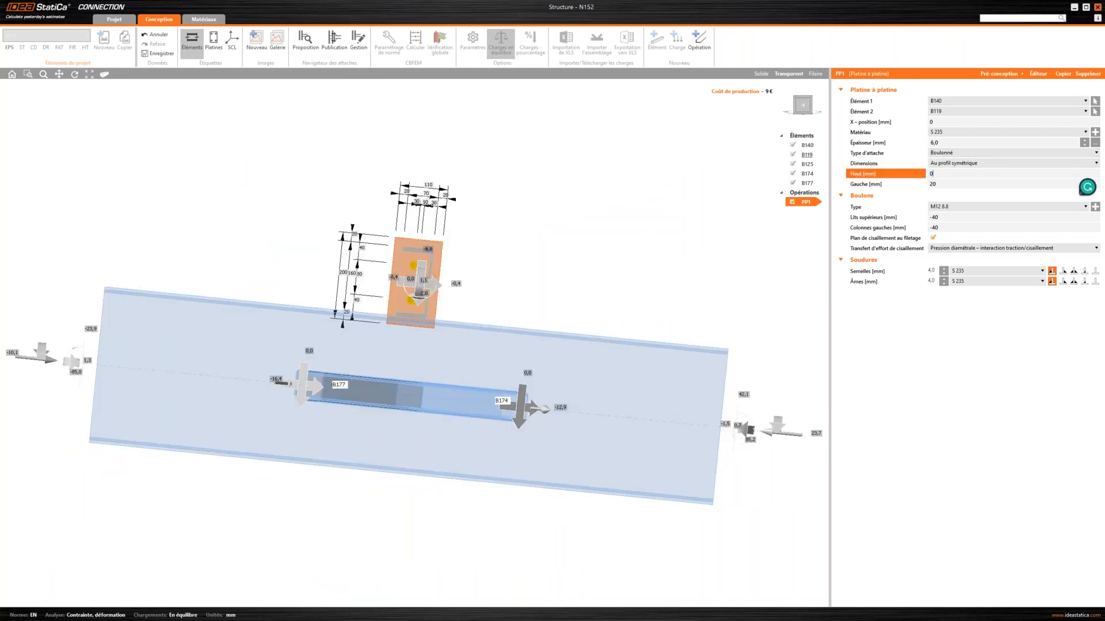
key(Tab)
text(0)
key(Tab)
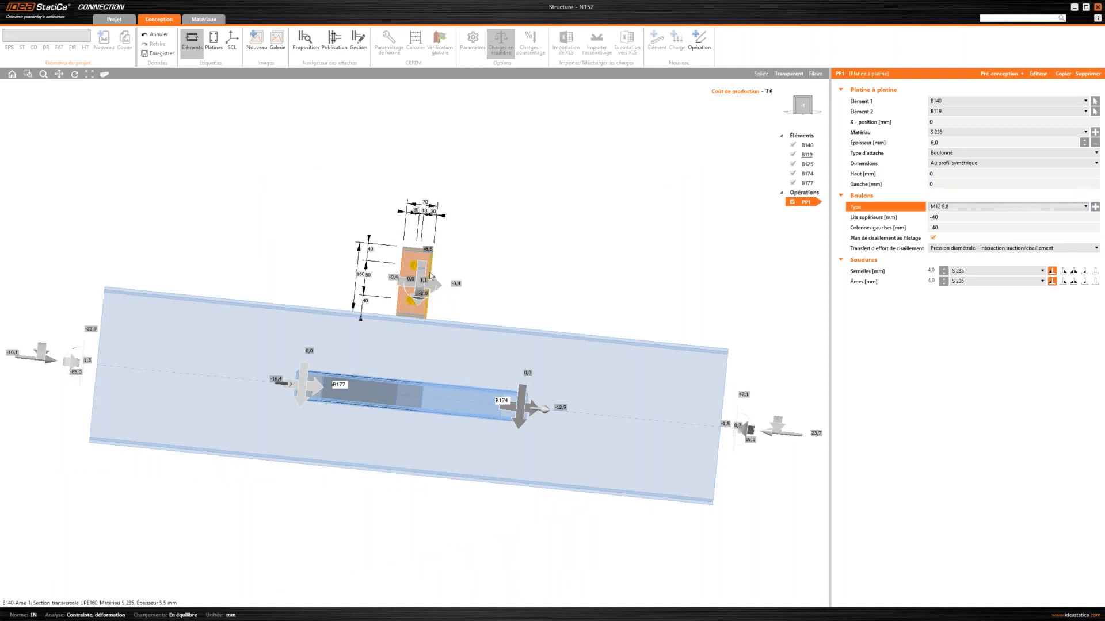
Step: Open the joint's plate for editing, explode its bolt group, and delete bolts 1 and 3
scroll(481, 251, up, 4)
click(480, 250)
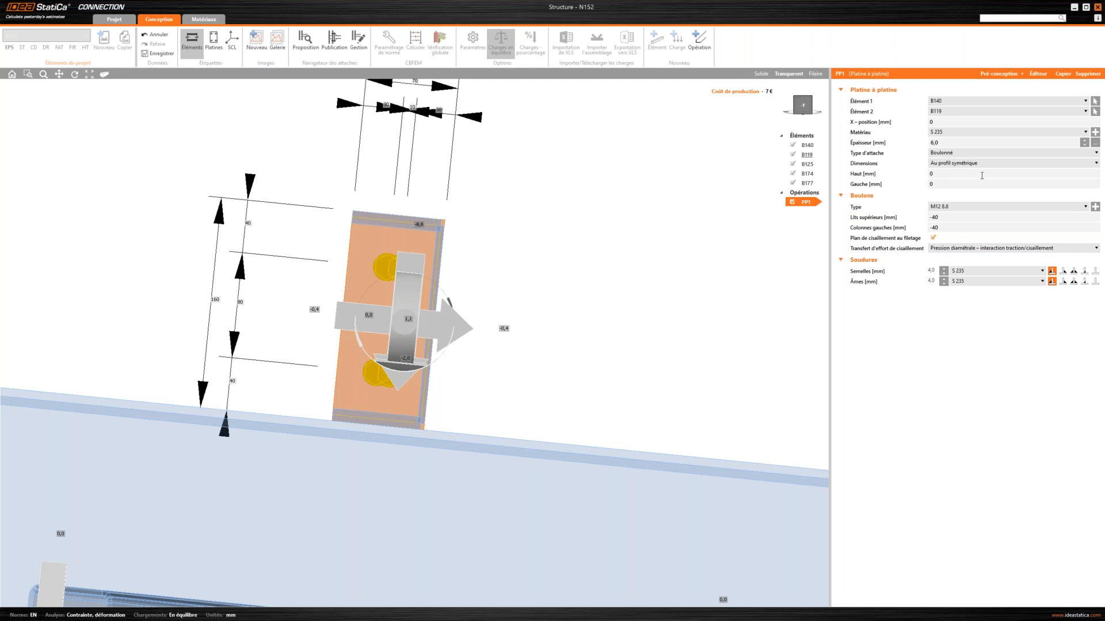
middle_drag(479, 279, 410, 201)
scroll(411, 202, up, 4)
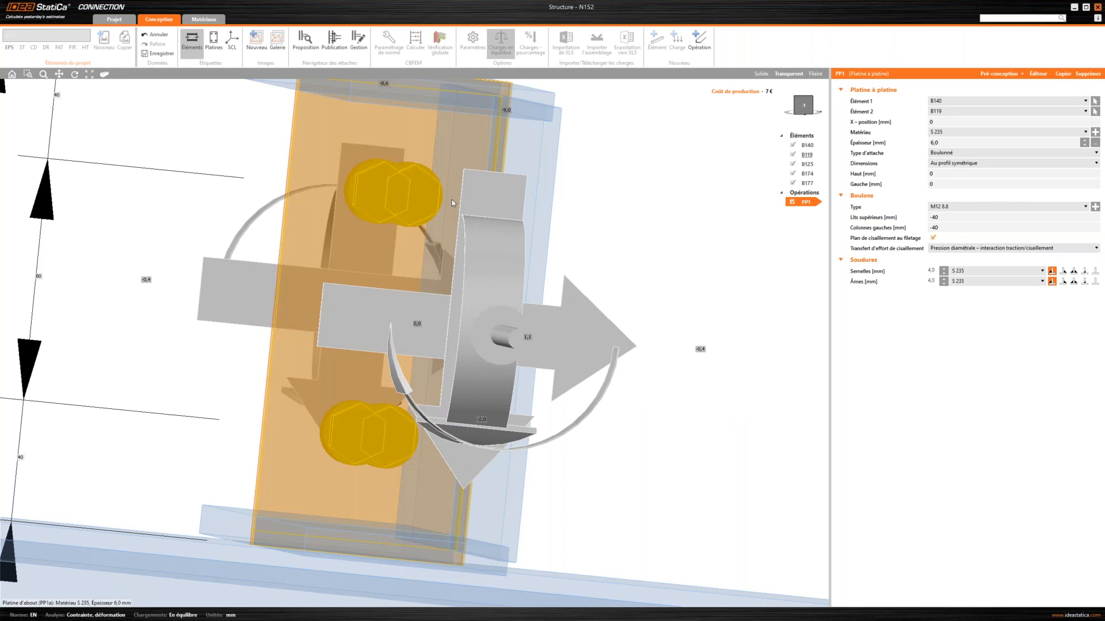
click(1028, 80)
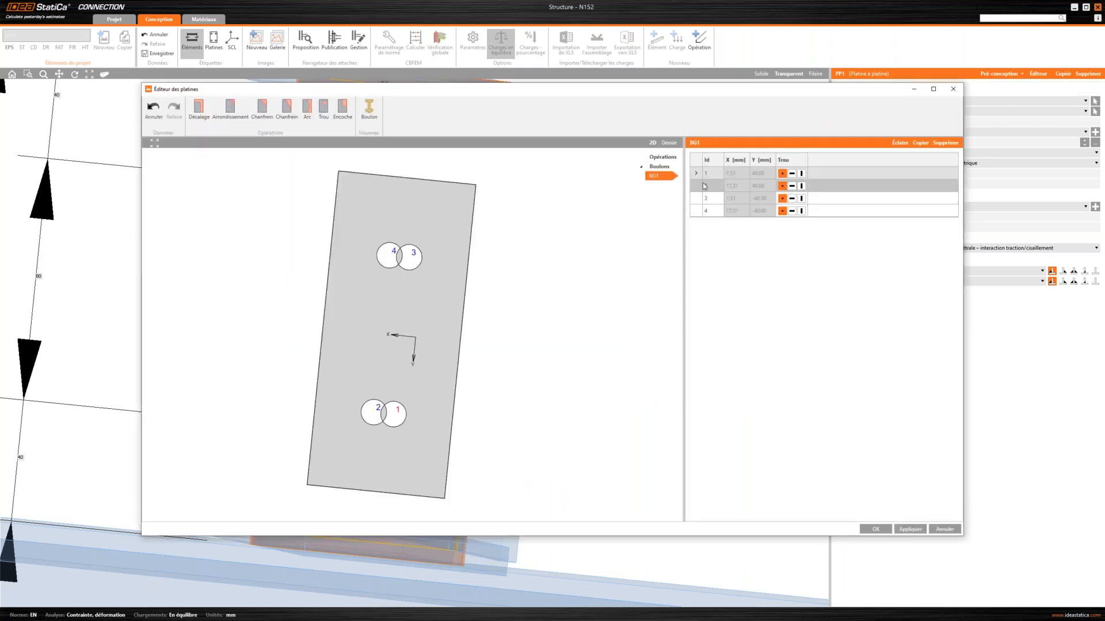
click(710, 174)
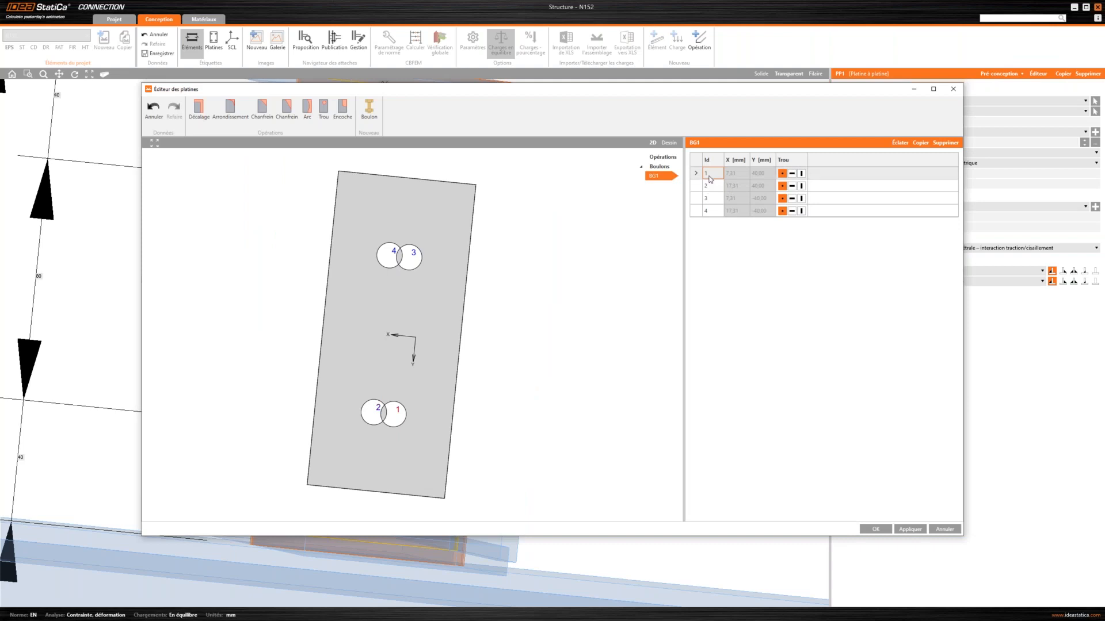
click(901, 144)
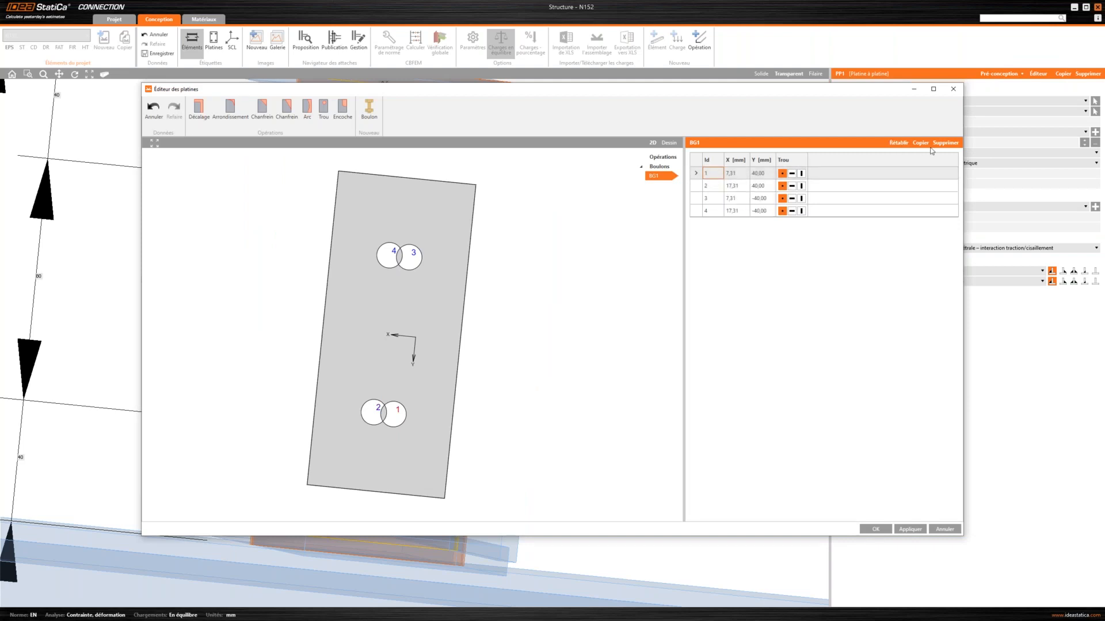
click(945, 144)
click(714, 189)
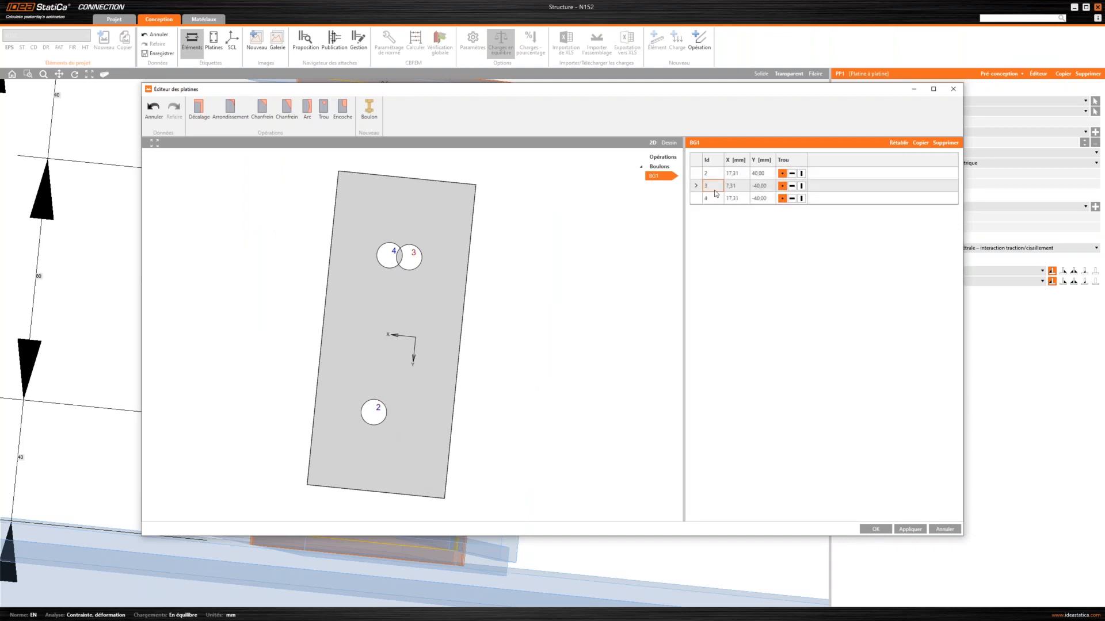
click(944, 148)
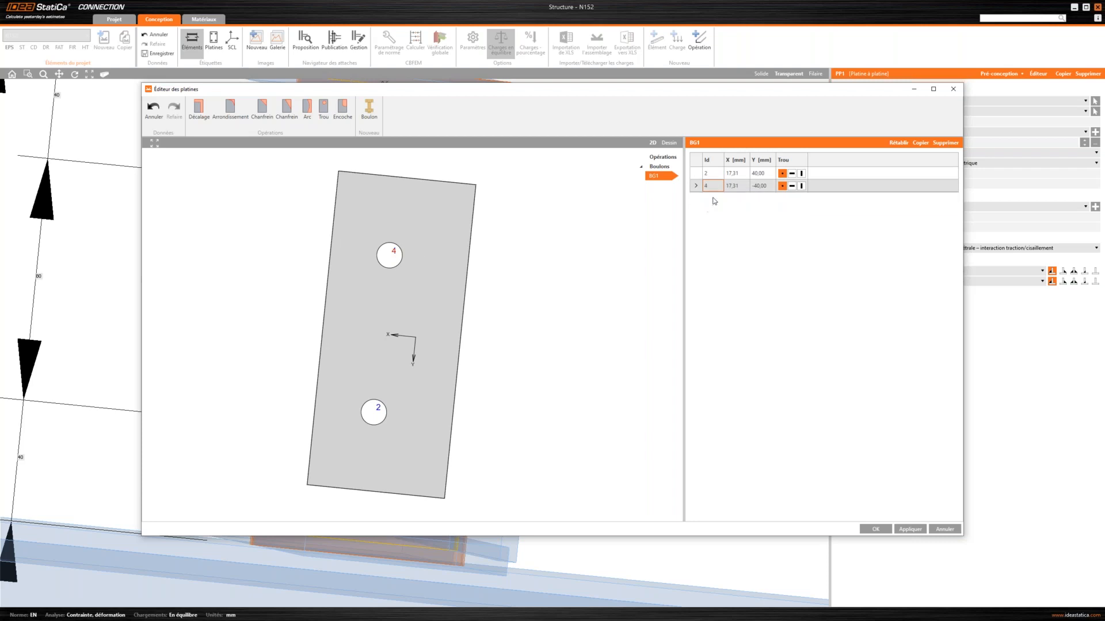
Step: Set the X coordinate of bolts 2 and 4 to 15 mm
click(739, 173)
key(BackSpace)
key(BackSpace)
key(BackSpace)
key(BackSpace)
key(BackSpace)
key(BackSpace)
key(BackSpace)
key(BackSpace)
key(BackSpace)
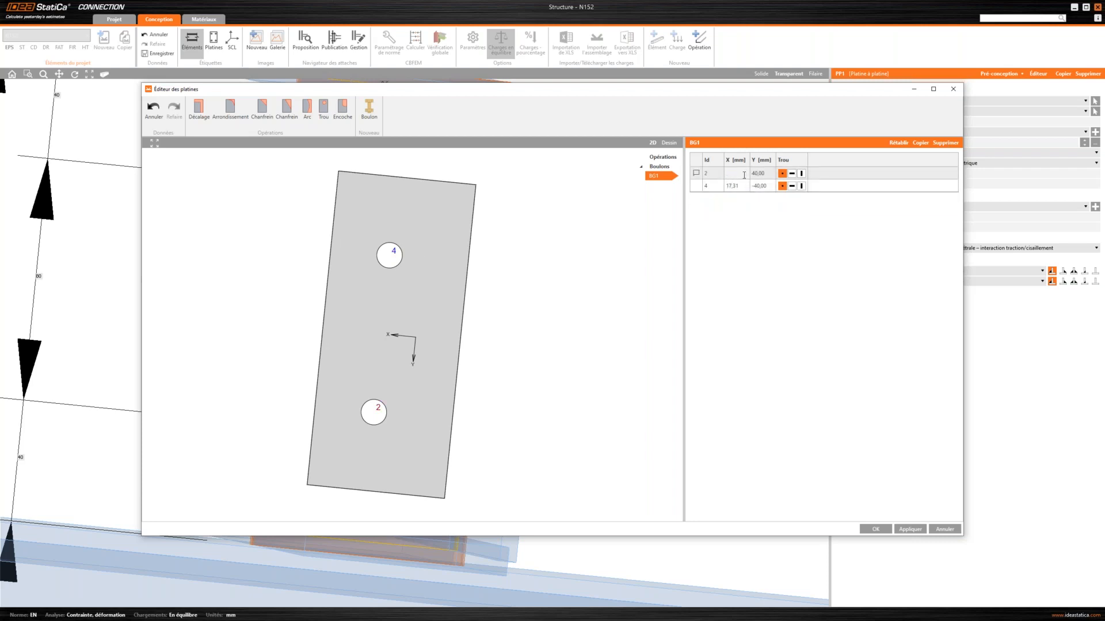
key(Return)
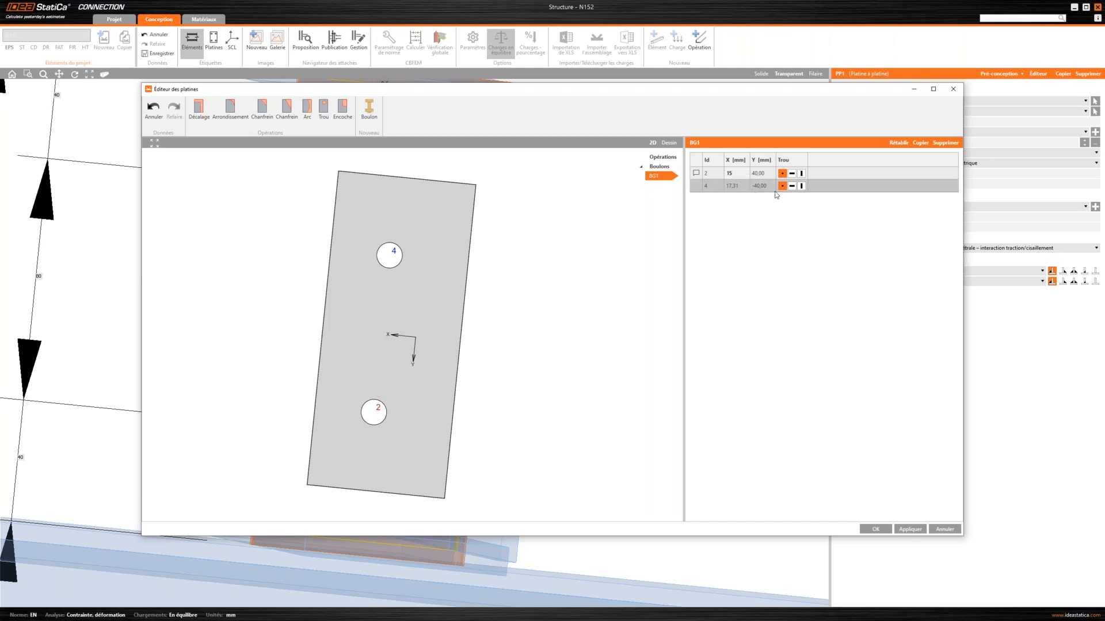
click(743, 186)
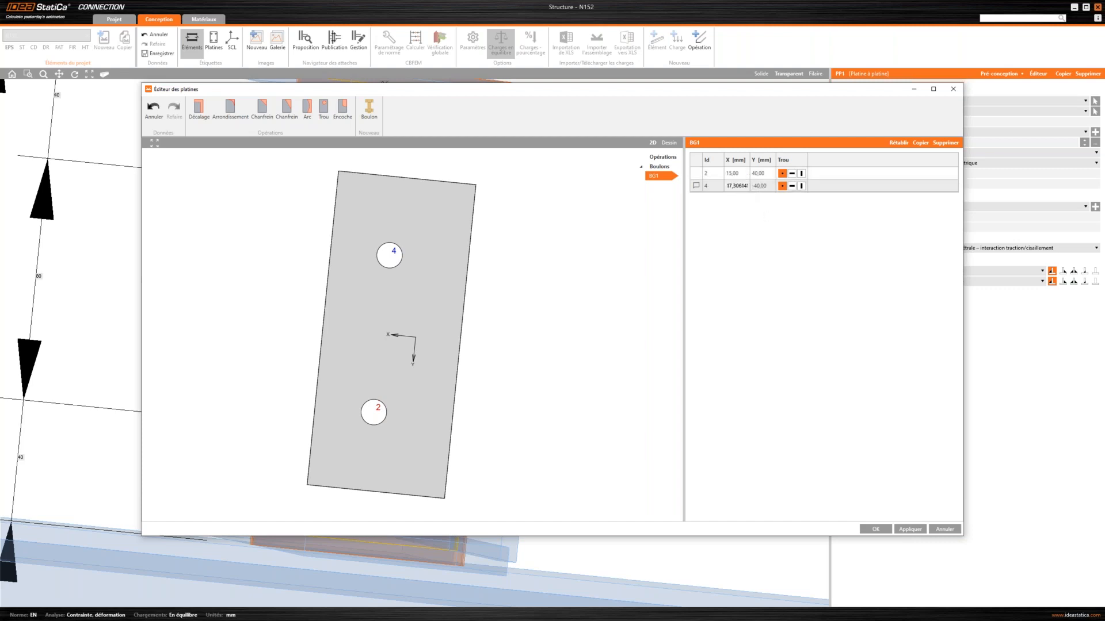
double_click(743, 186)
key(BackSpace)
text(15)
Step: Set the Y coordinates of bolts 2 and 4 to 50 and -50 mm, and apply the plate edits
click(765, 173)
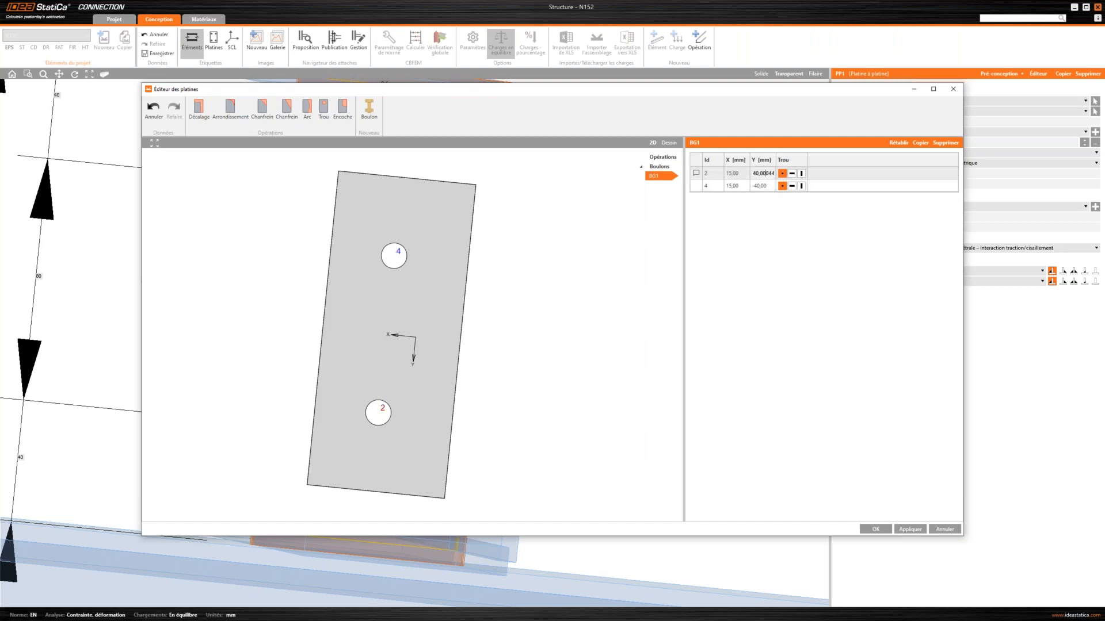
double_click(769, 172)
key(BackSpace)
text(50)
click(764, 185)
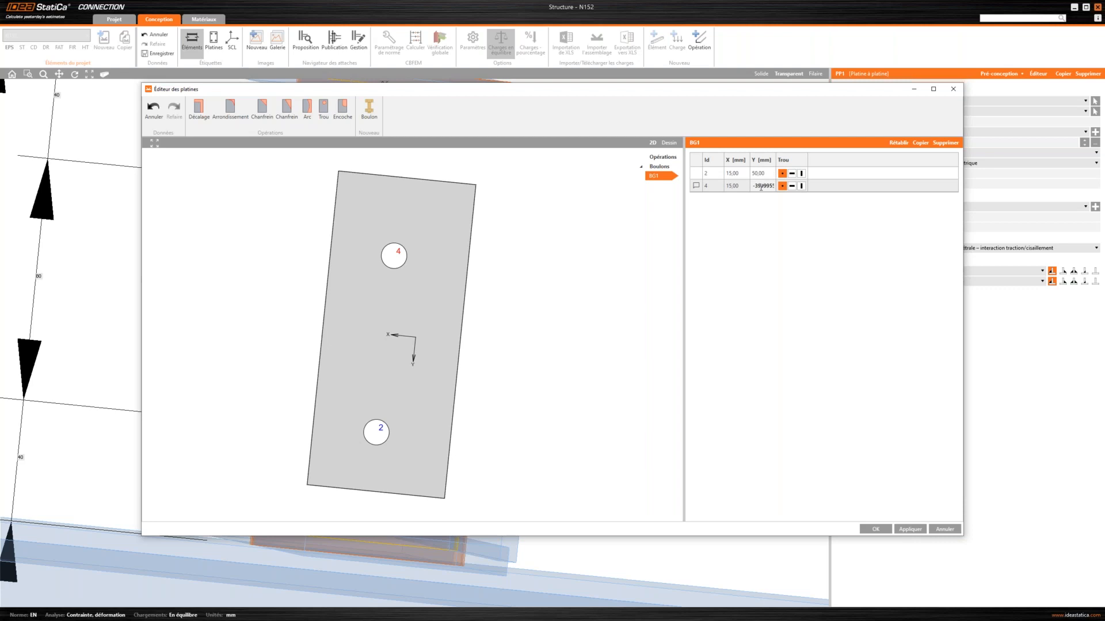
double_click(763, 185)
key(BackSpace)
text(-50)
click(910, 528)
drag(500, 97, 798, 98)
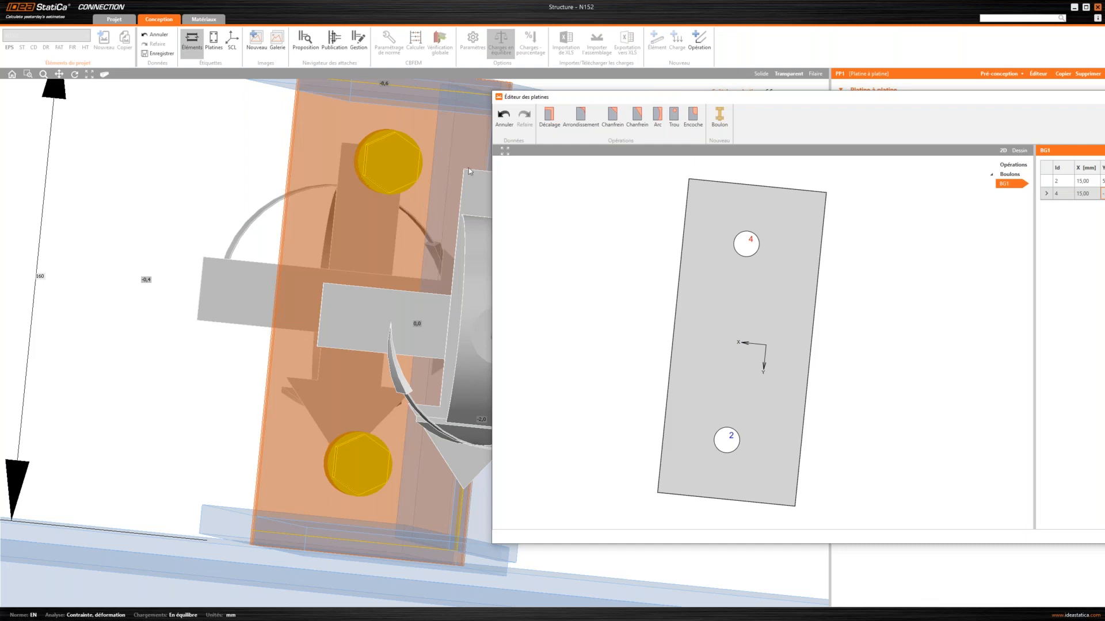
drag(659, 98, 277, 82)
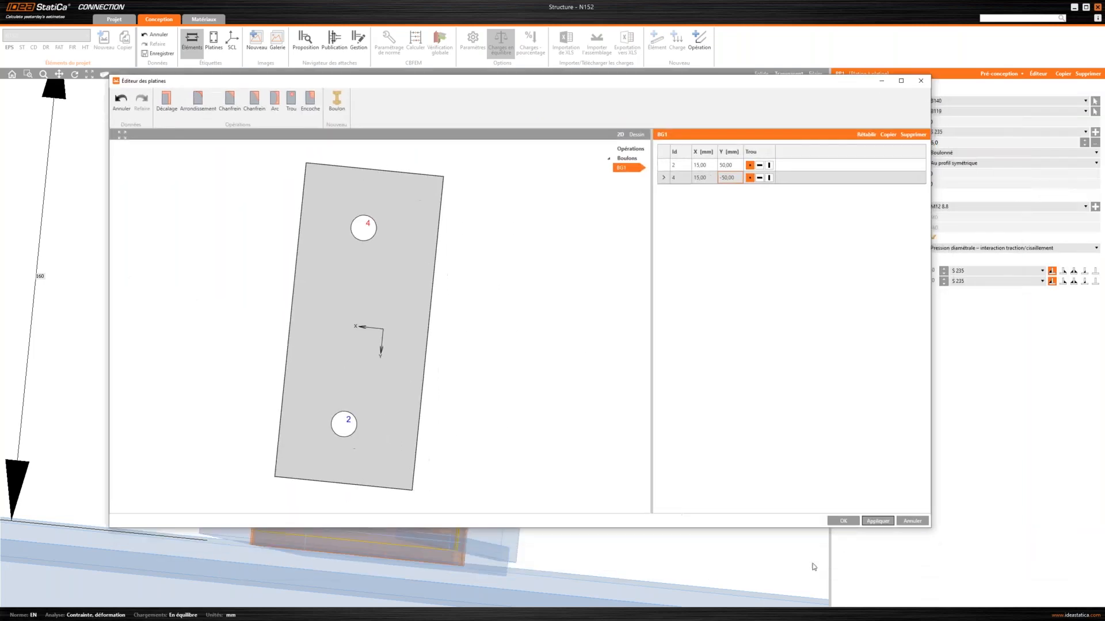
click(843, 520)
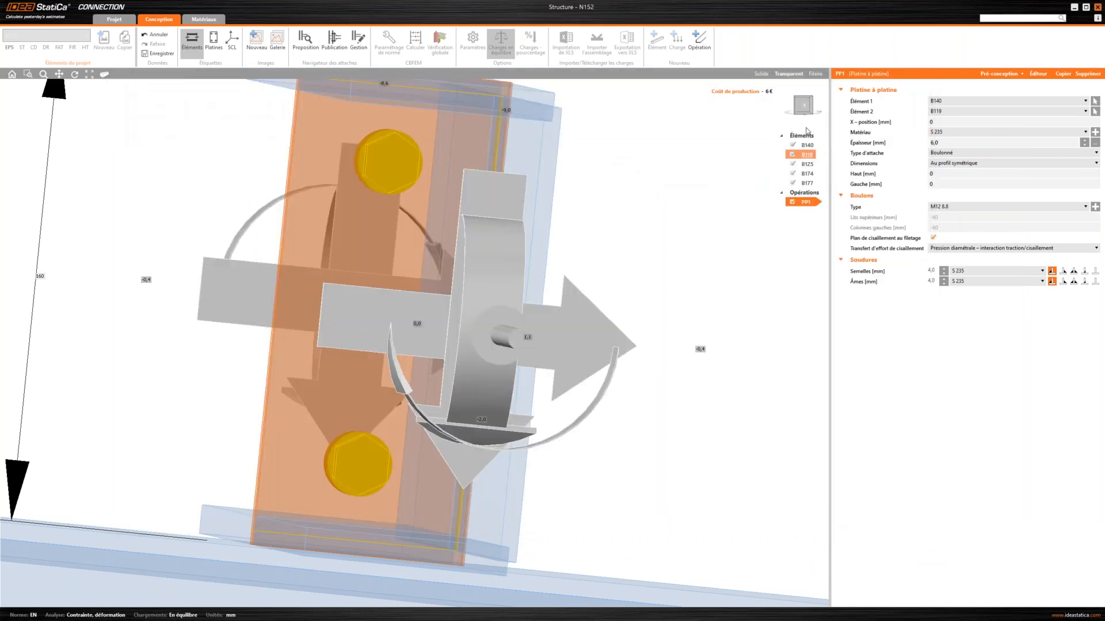
Step: Examine the two-bolt purlin joint and the bracing members B174 and B177 from several sides
click(802, 106)
scroll(423, 252, up, 5)
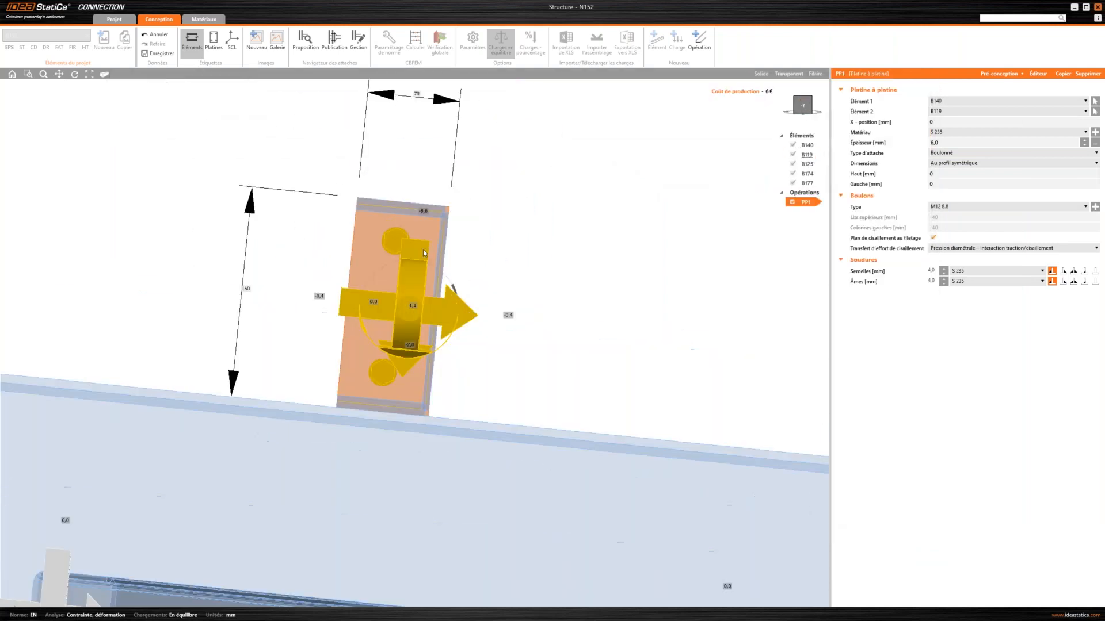
scroll(423, 252, up, 4)
middle_drag(423, 252, 461, 212)
right_drag(435, 247, 481, 244)
scroll(485, 245, down, 2)
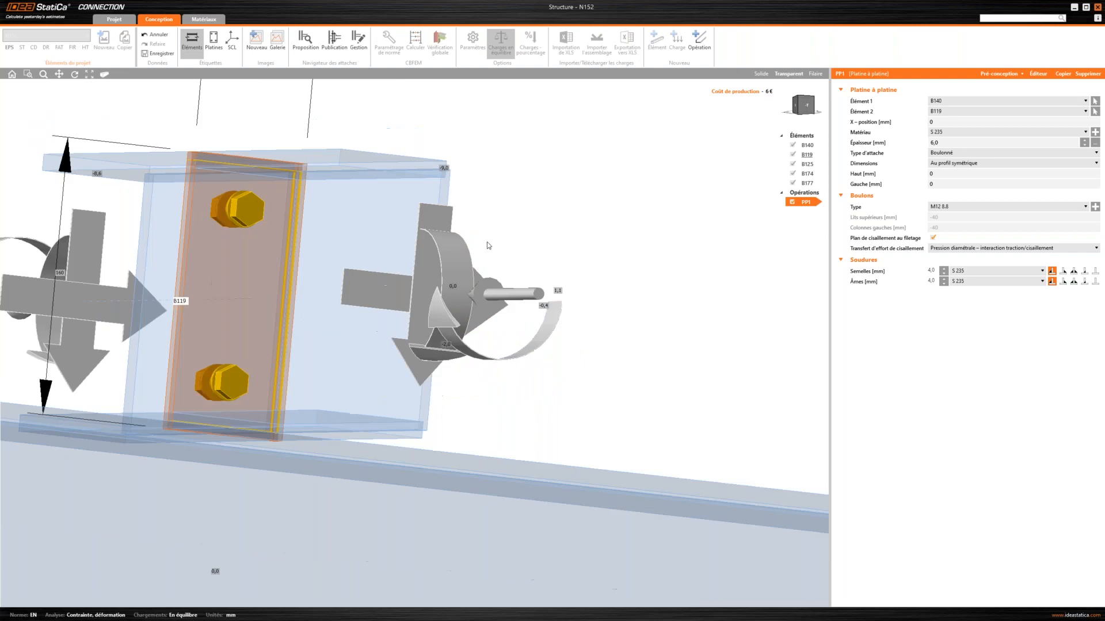
scroll(487, 241, down, 5)
right_drag(560, 213, 569, 242)
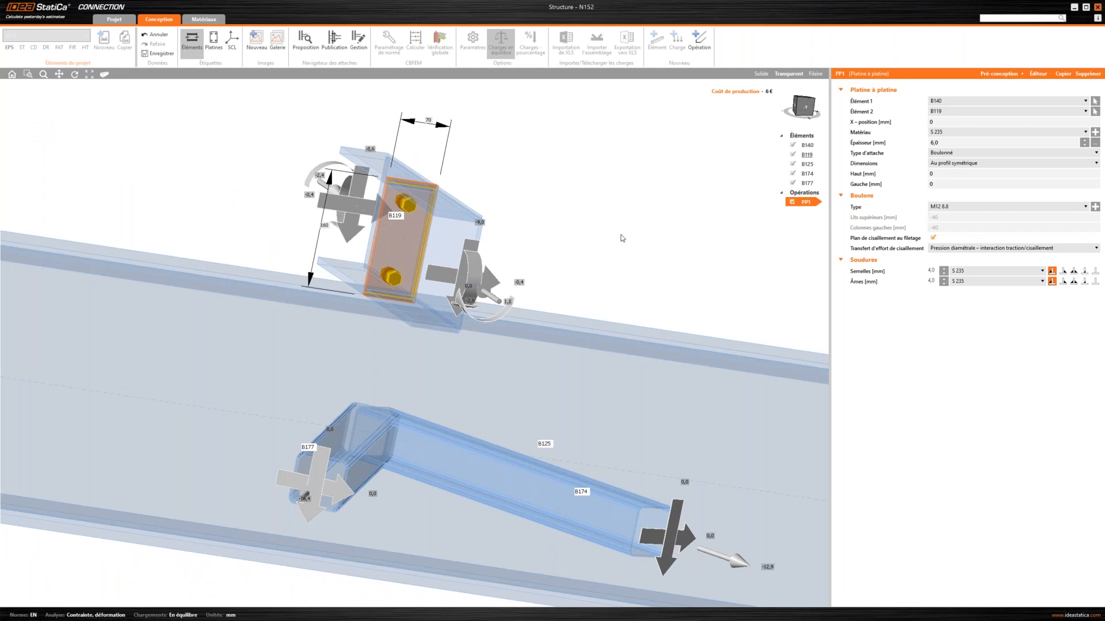
right_drag(663, 307, 578, 339)
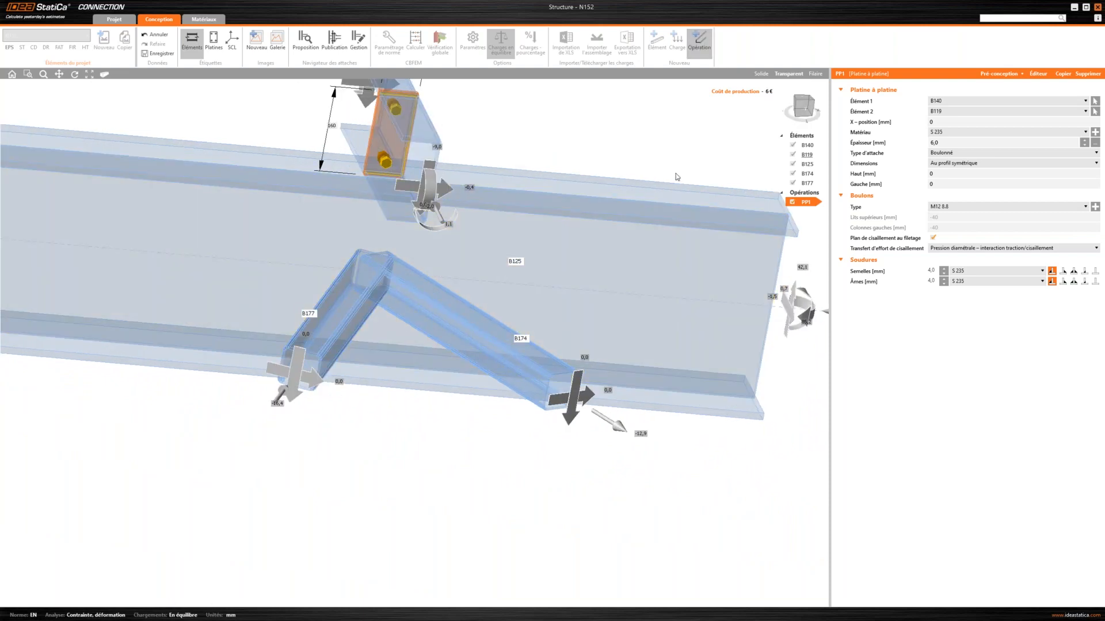
Step: Add a connecting plate operation for brace B177 with its new plate attached to rafter B125
click(699, 39)
click(498, 311)
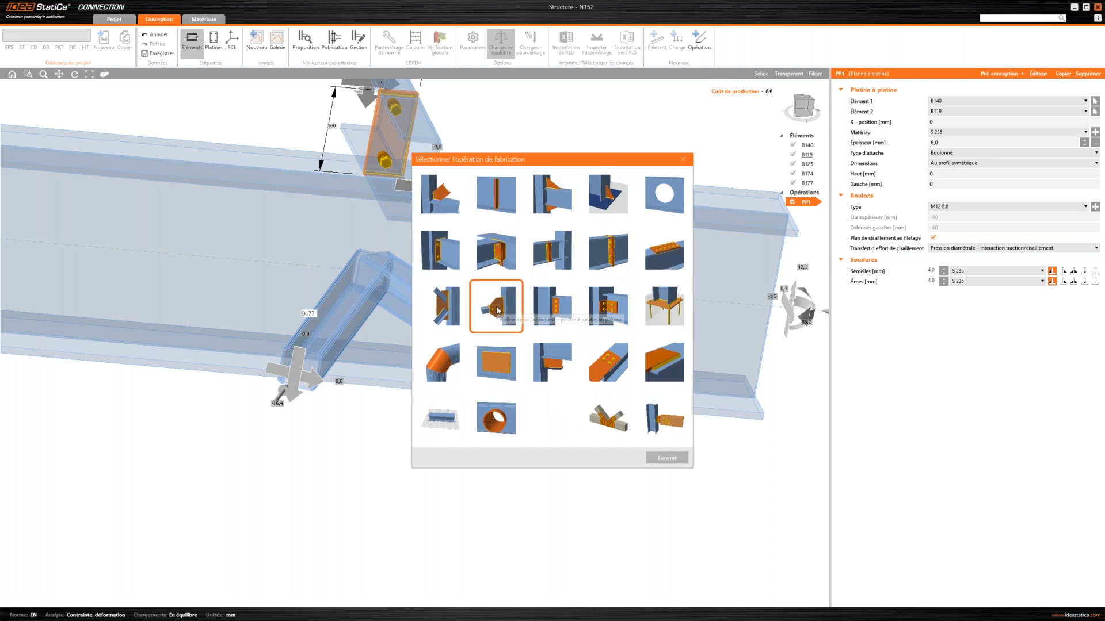
click(1095, 101)
click(342, 305)
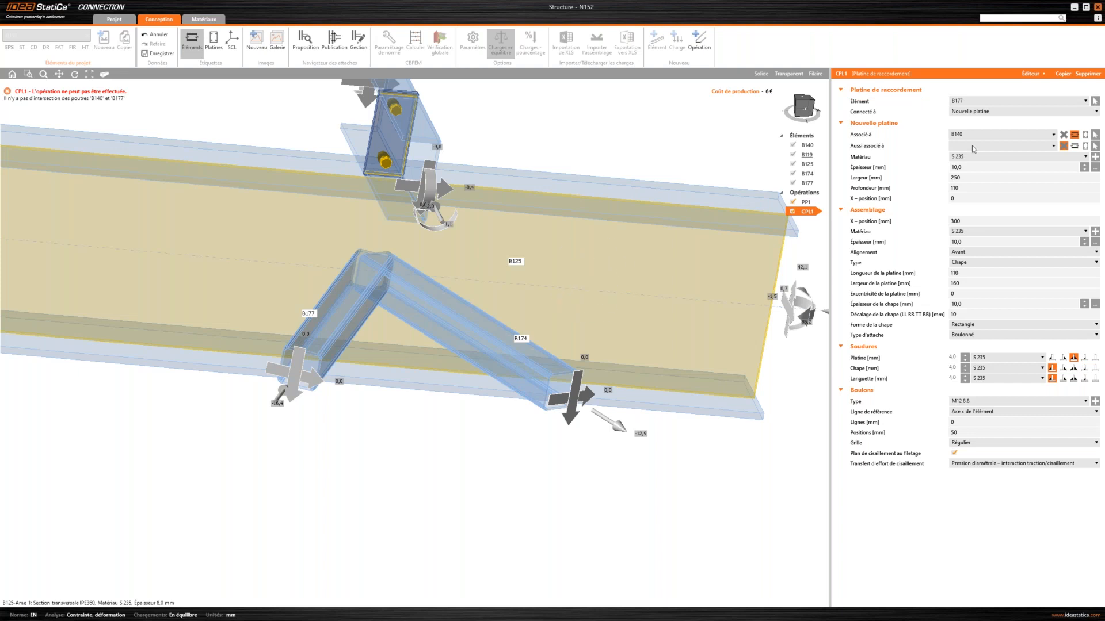
scroll(482, 259, down, 2)
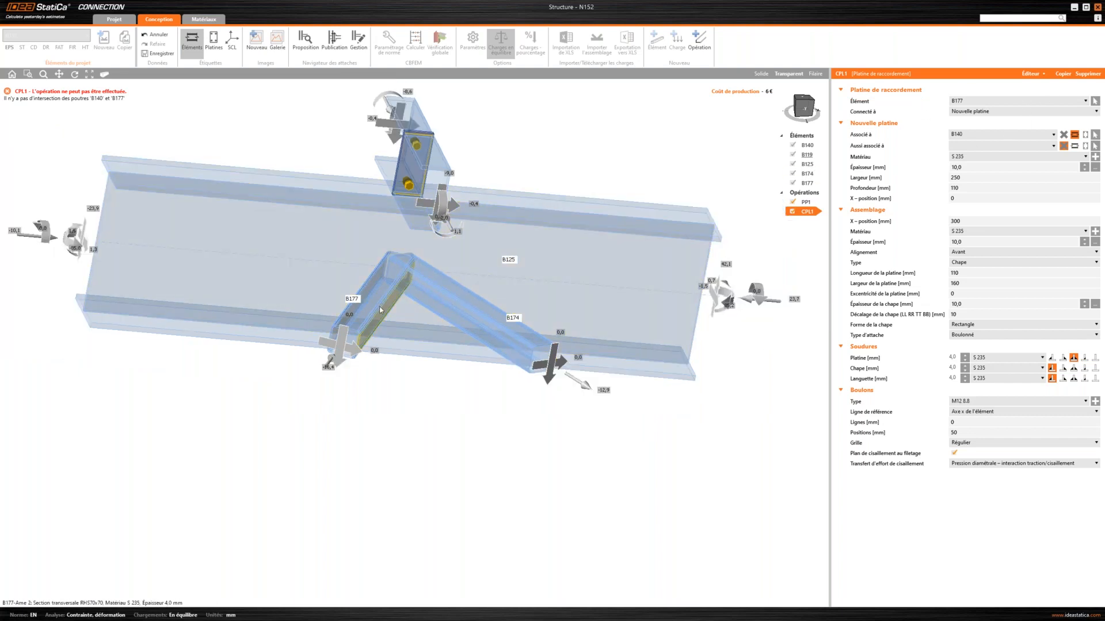
click(1095, 135)
click(269, 239)
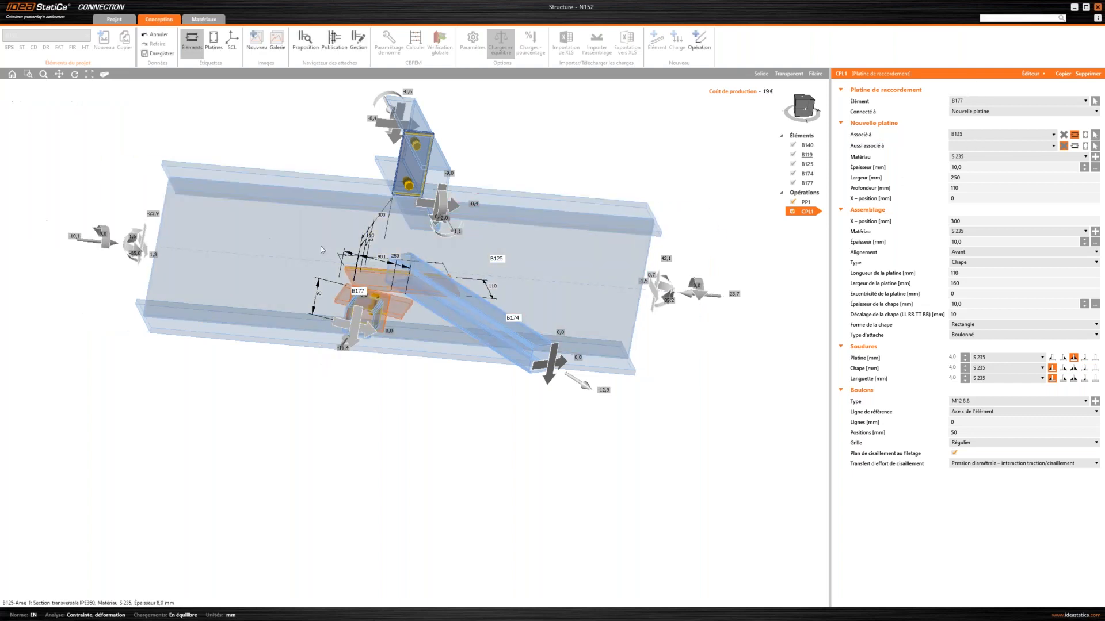
Step: Set the new plate on B125 to 6 mm thickness, 400 mm width and 200 mm depth
click(799, 102)
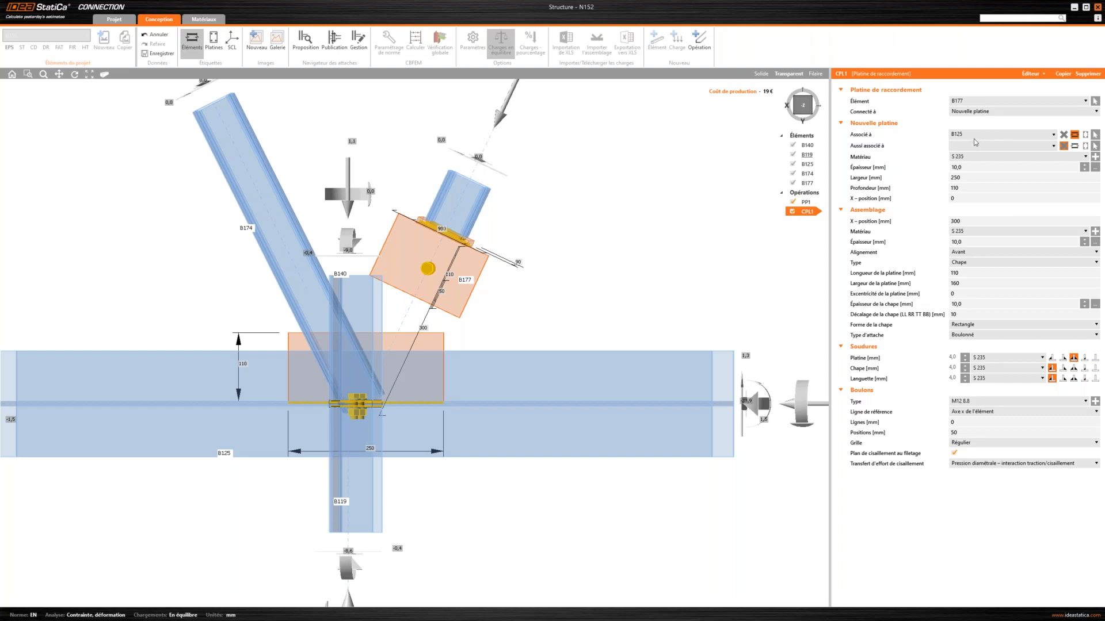
click(976, 167)
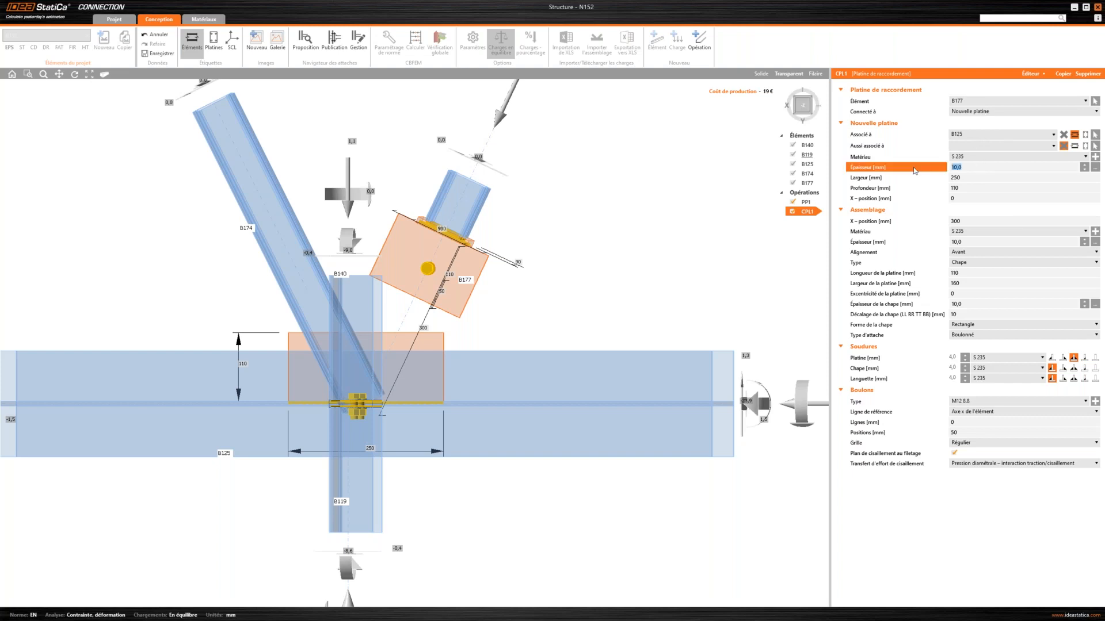
key(Tab)
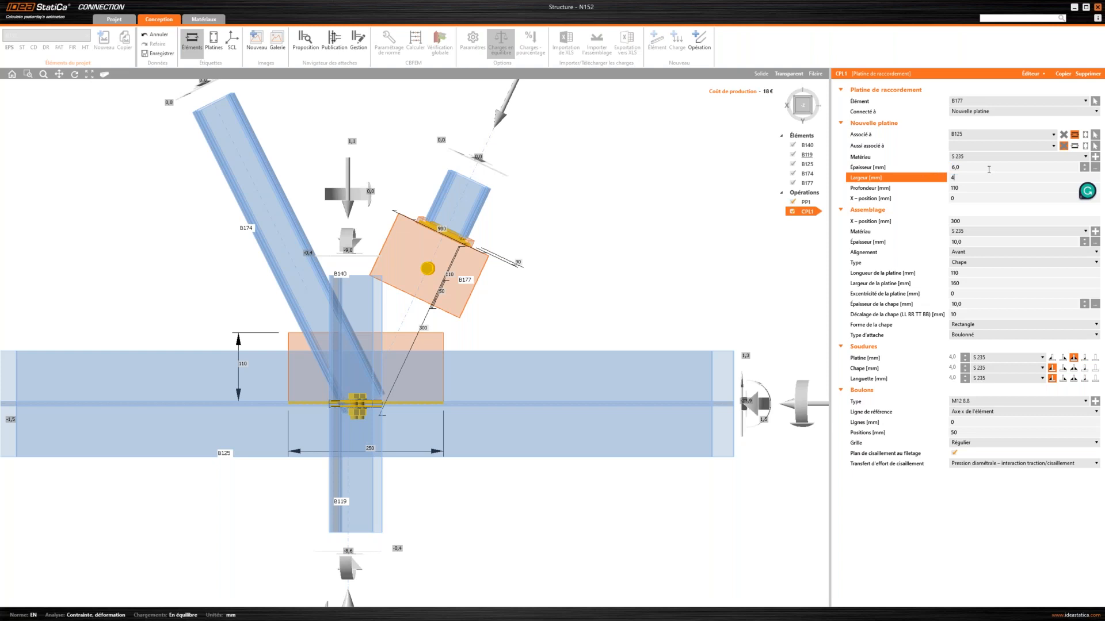
text(400)
key(Tab)
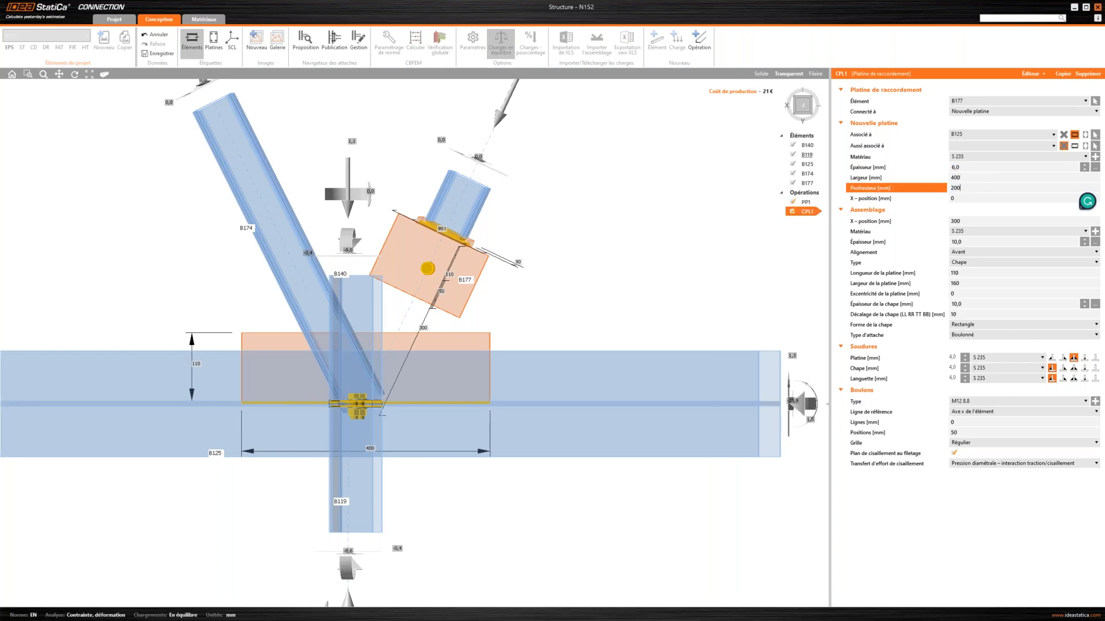
text(200)
key(Tab)
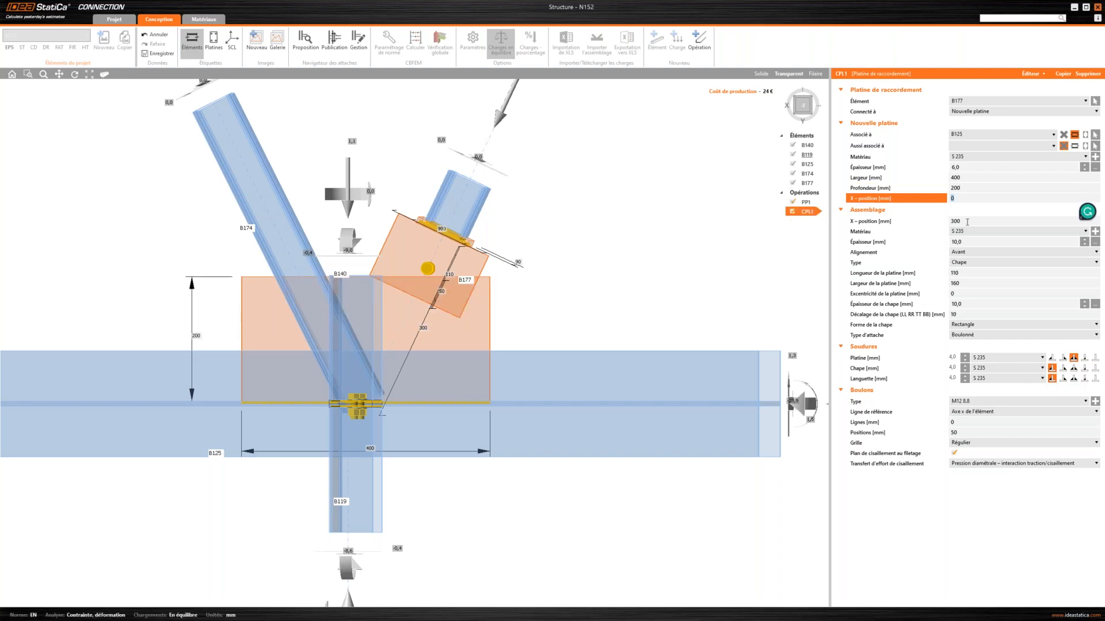
Step: Set the B177 connecting assembly's X-position to 250 mm and its plate thickness to 6 mm
key(Tab)
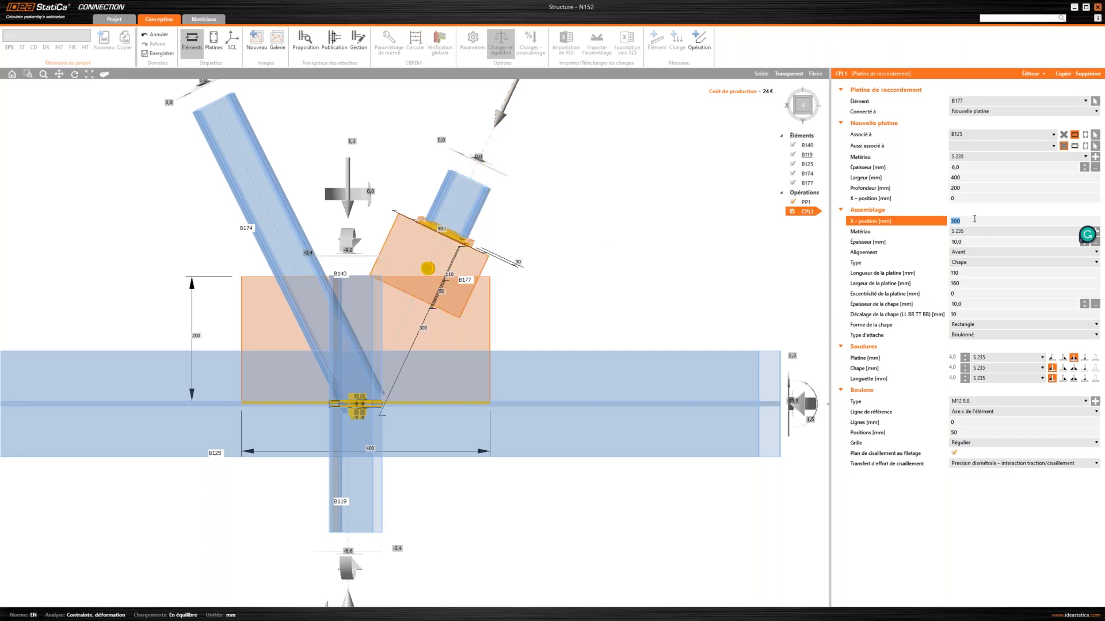
text(0)
key(Tab)
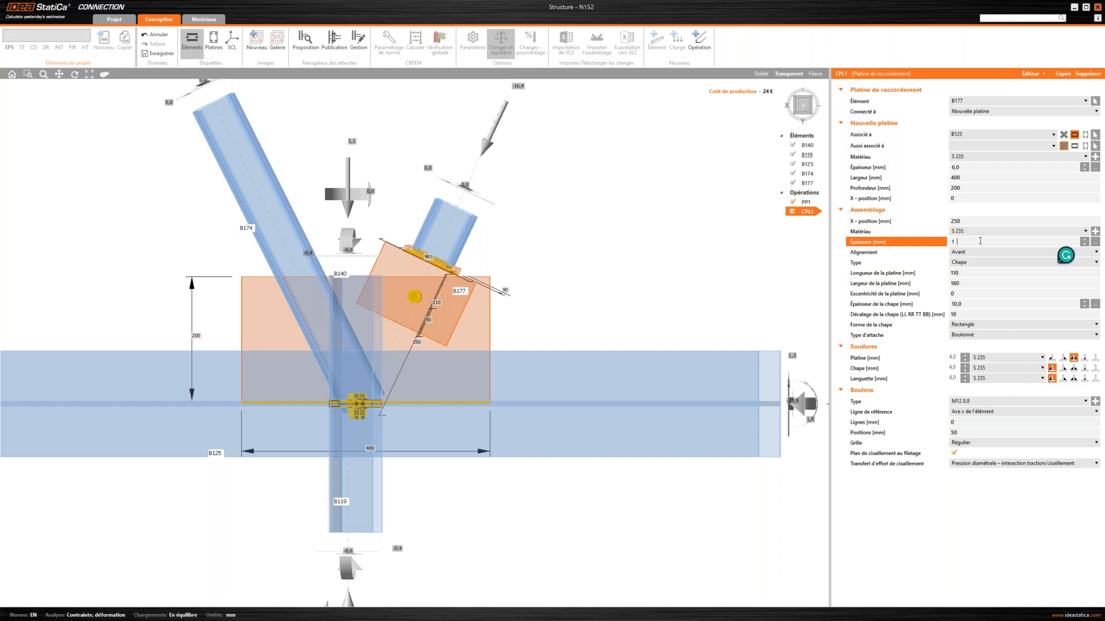
click(1064, 255)
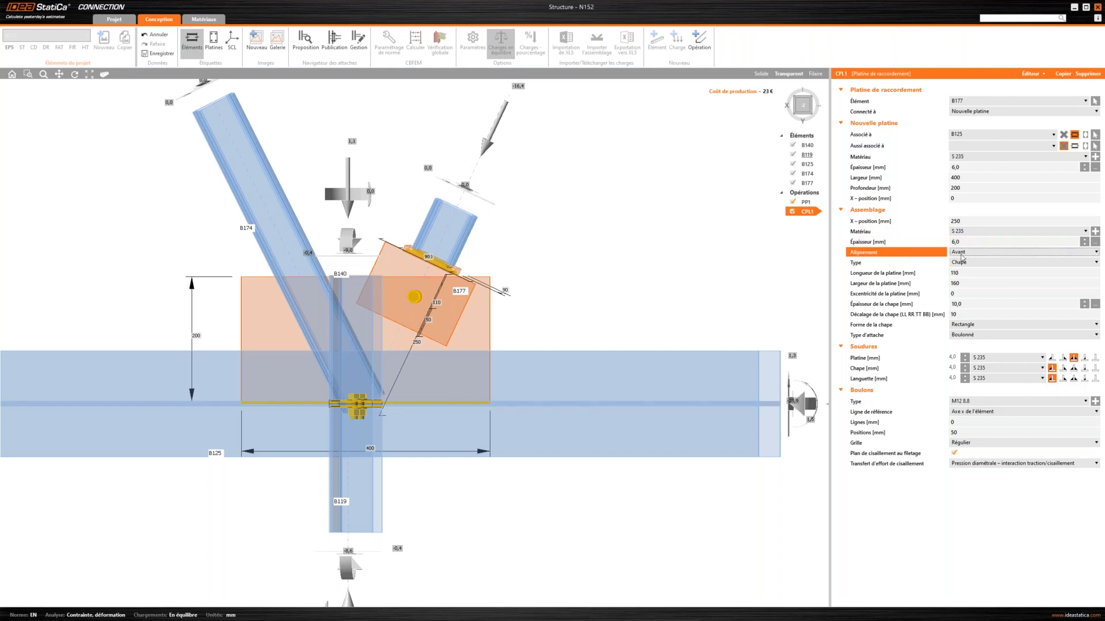
Step: Show the model in solid display and inspect the bolted connecting plate at brace B177
middle_drag(556, 290, 417, 323)
click(761, 75)
scroll(471, 458, up, 5)
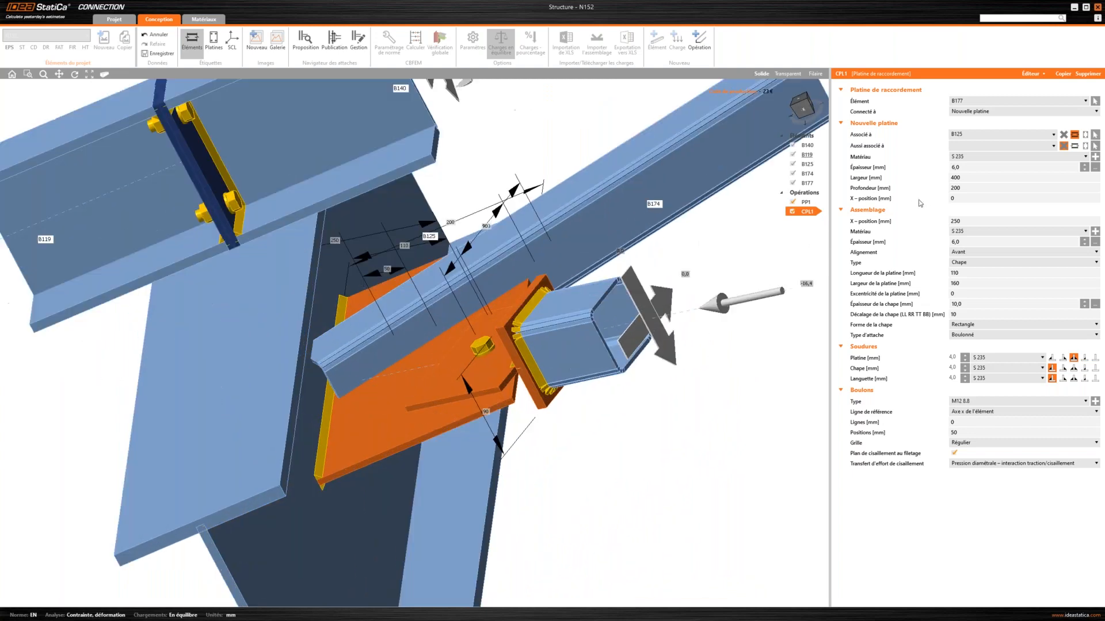
Step: Try the Derrière alignment on the B177 connecting plate and restore the Avant alignment
click(966, 252)
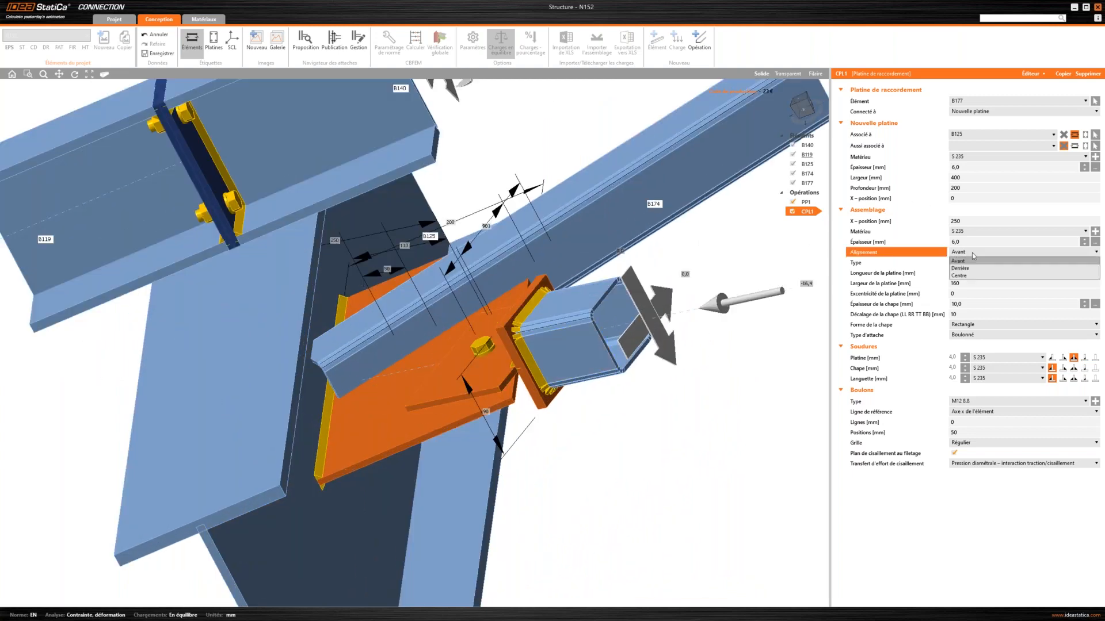
click(990, 268)
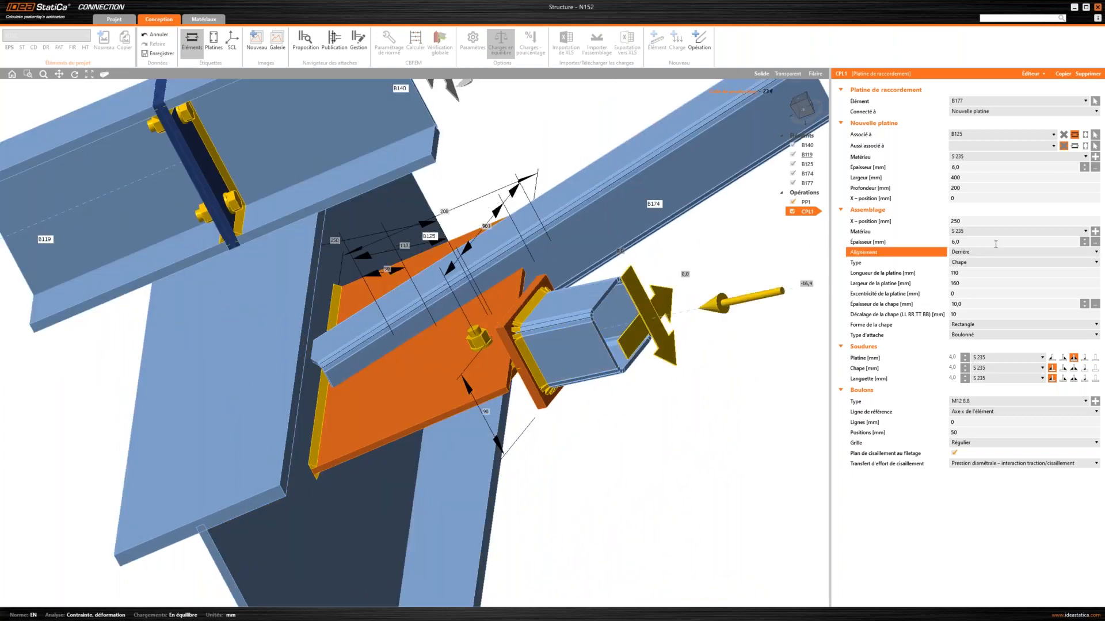
click(975, 253)
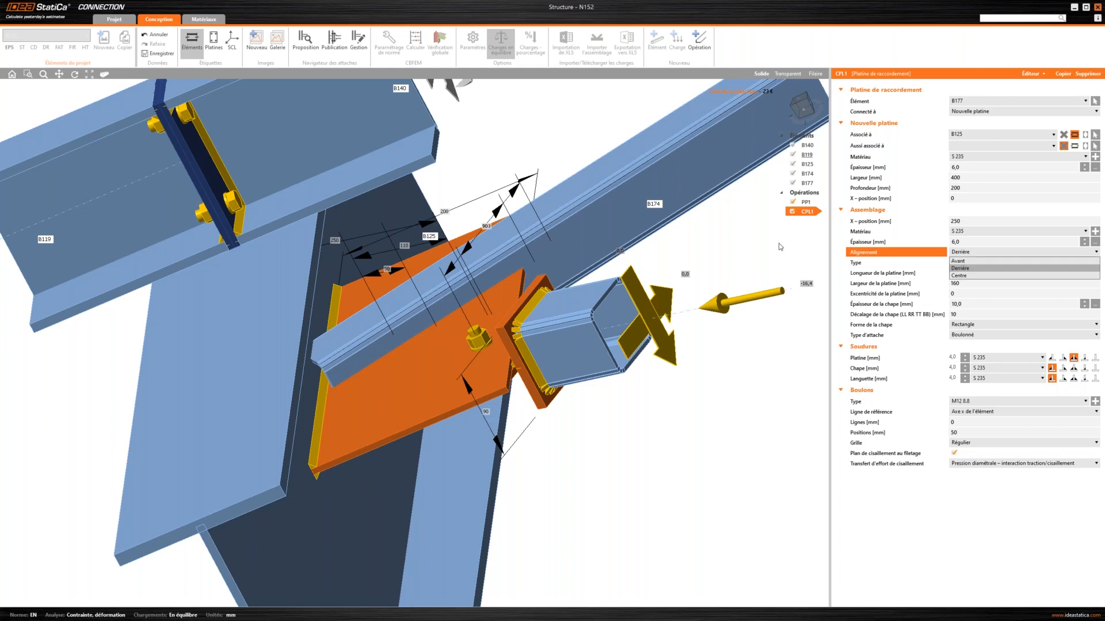
click(964, 262)
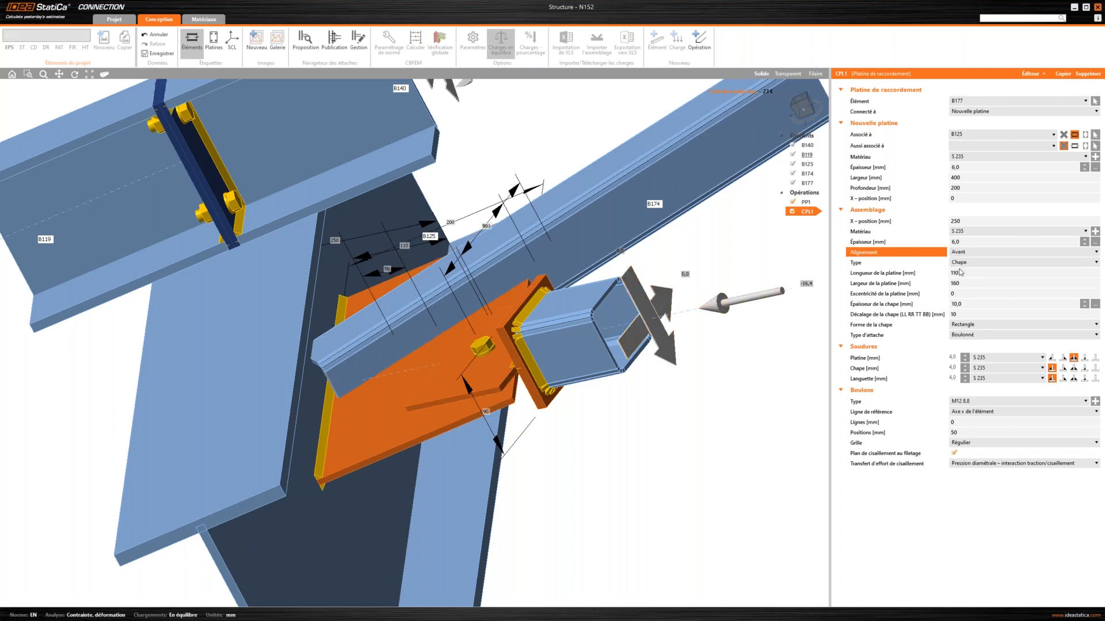
Step: Set the B177 connecting plate's length to 200 mm and width to 80 mm, and show the model in transparent display
click(909, 275)
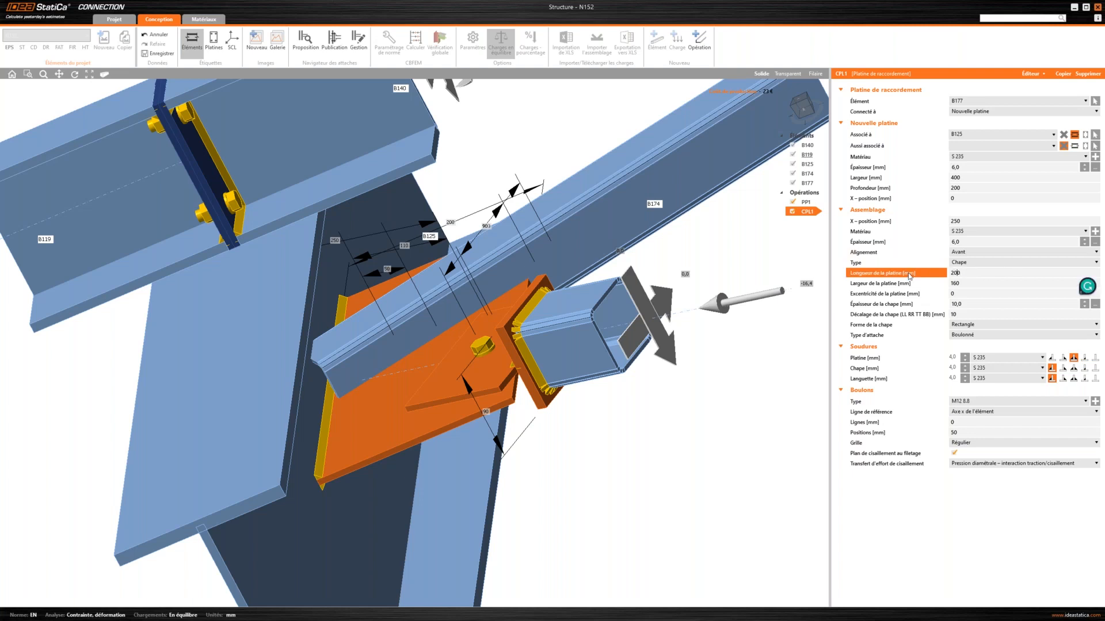
key(Tab)
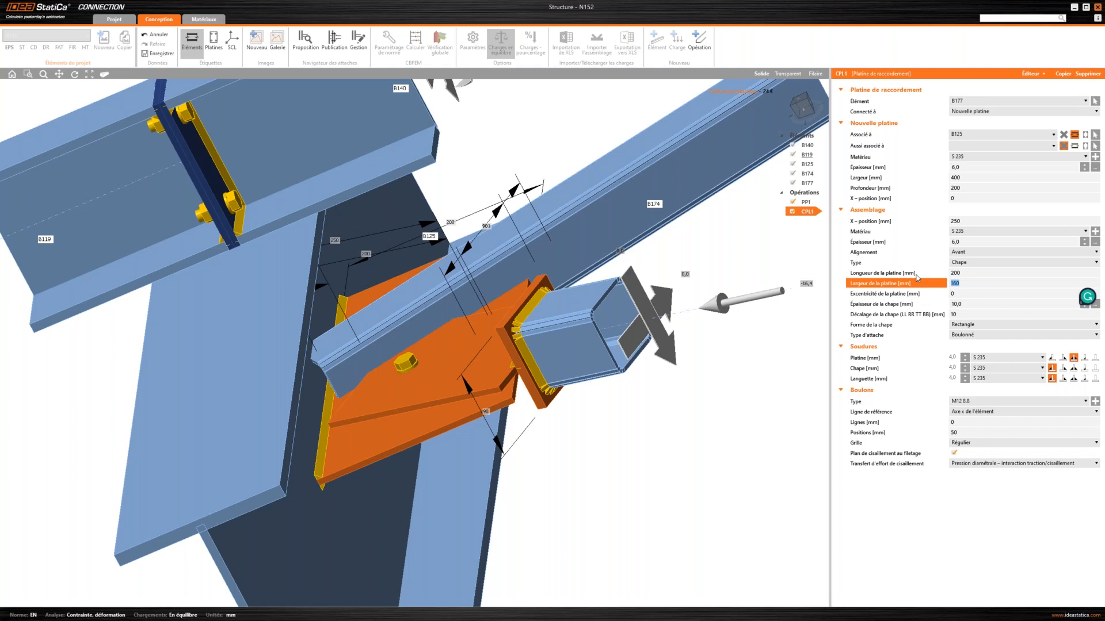
key(Tab)
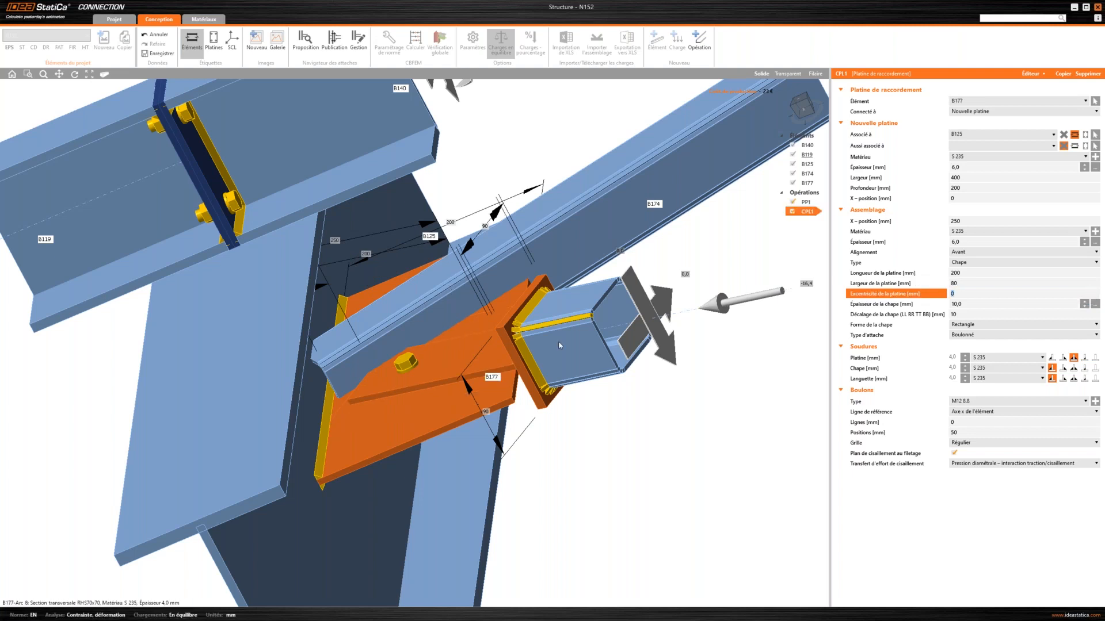
middle_drag(556, 339, 610, 317)
click(784, 74)
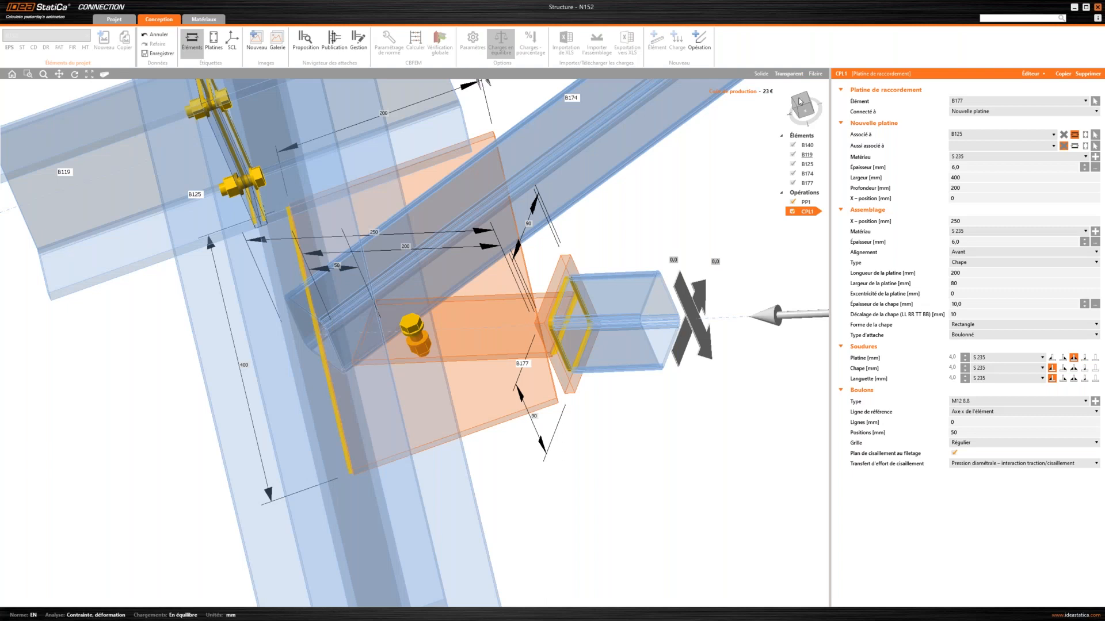
Step: Set the cover plate offset of the B177 connection to 5 mm
click(801, 104)
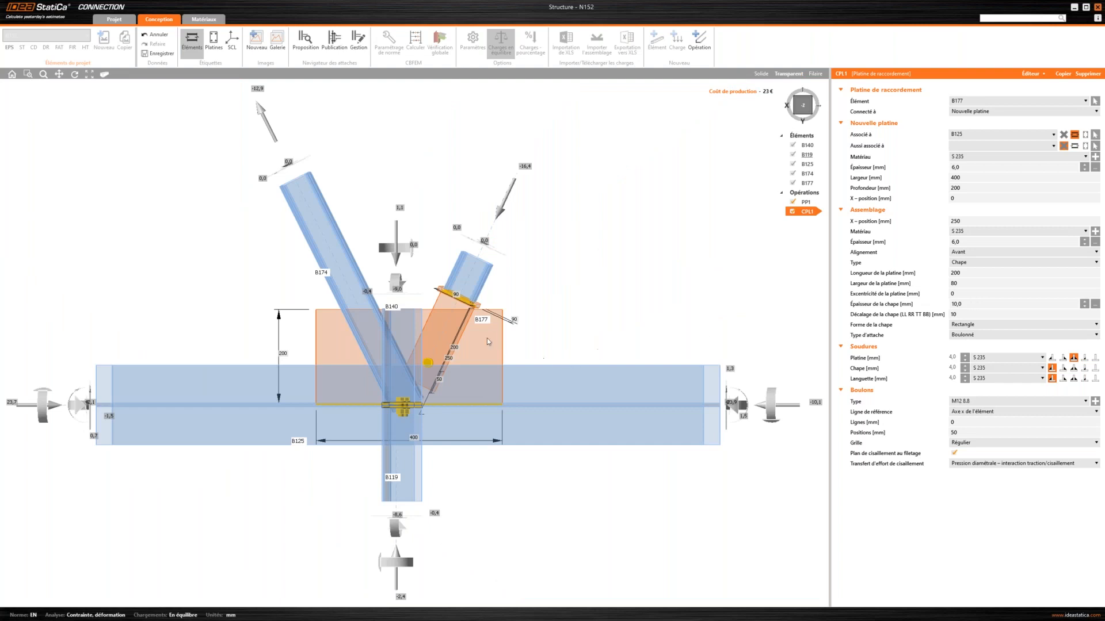
middle_drag(488, 341, 461, 341)
scroll(483, 329, up, 5)
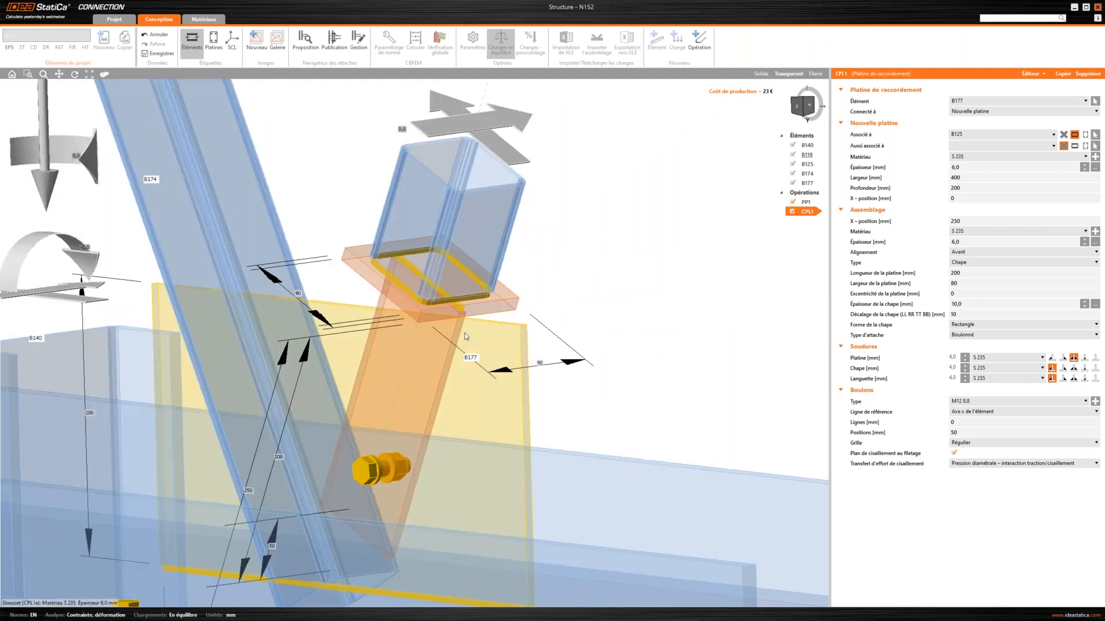
click(928, 316)
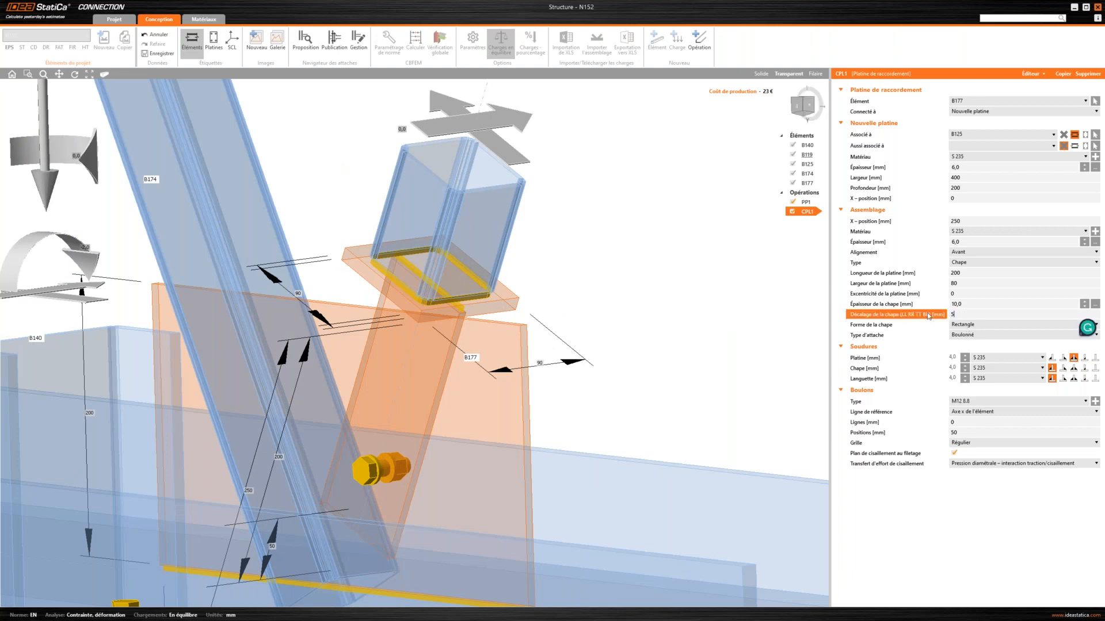
text(5)
key(Tab)
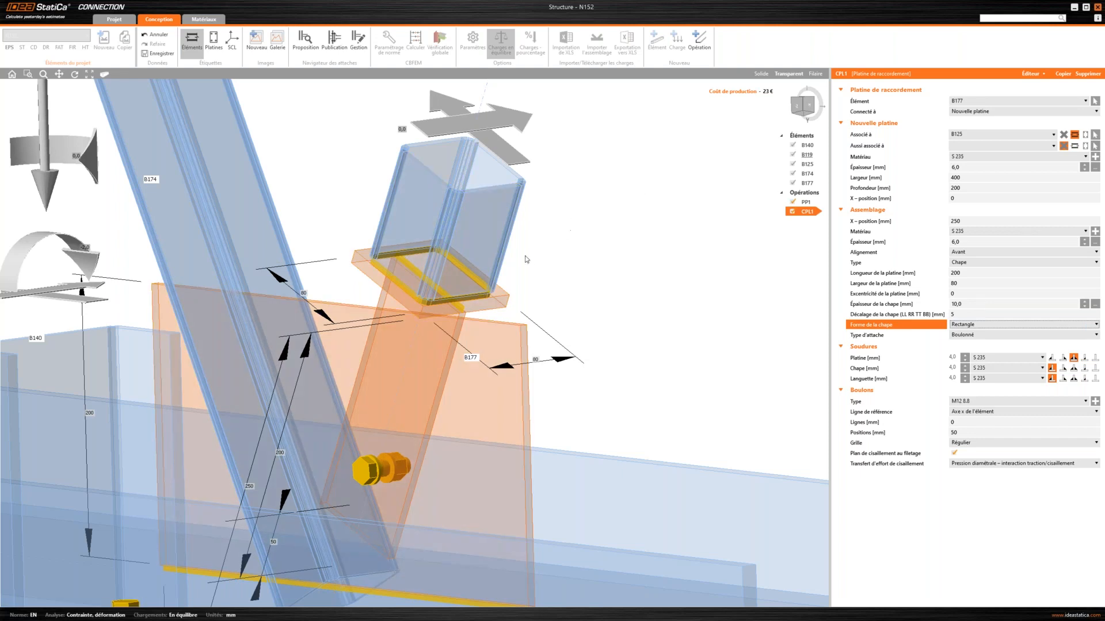
Step: Change the B177 tongue (Languette) weld to a double fillet, trying the same on the cover plate weld and reverting it
click(761, 74)
right_drag(526, 339, 506, 323)
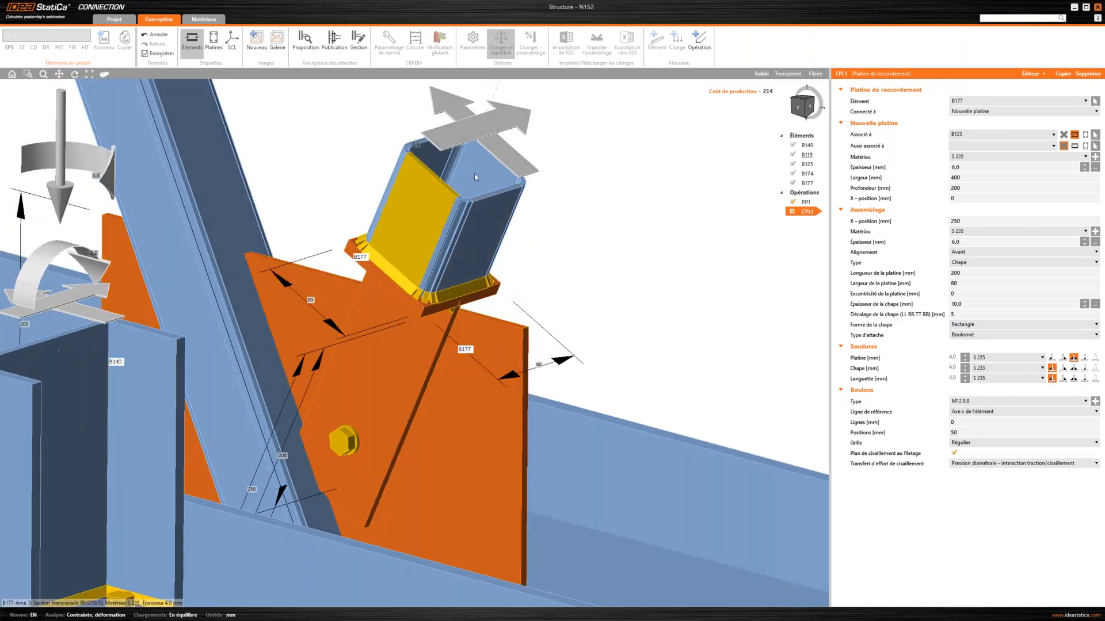
right_drag(563, 320, 493, 312)
scroll(493, 313, up, 2)
scroll(493, 313, up, 3)
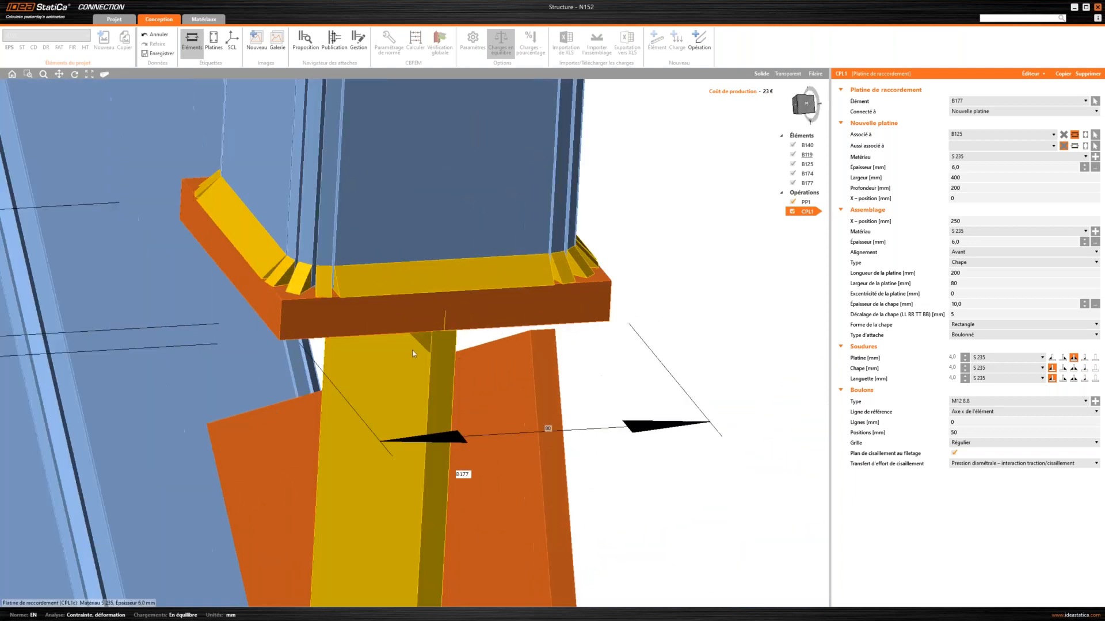
click(1074, 369)
click(1074, 380)
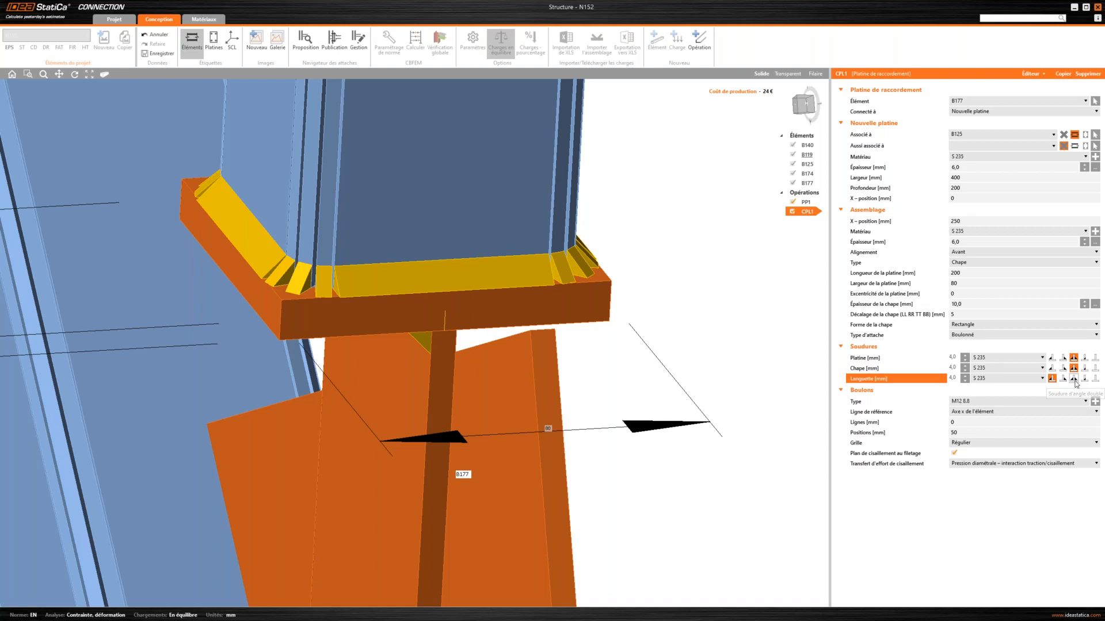
click(1053, 370)
scroll(504, 292, down, 5)
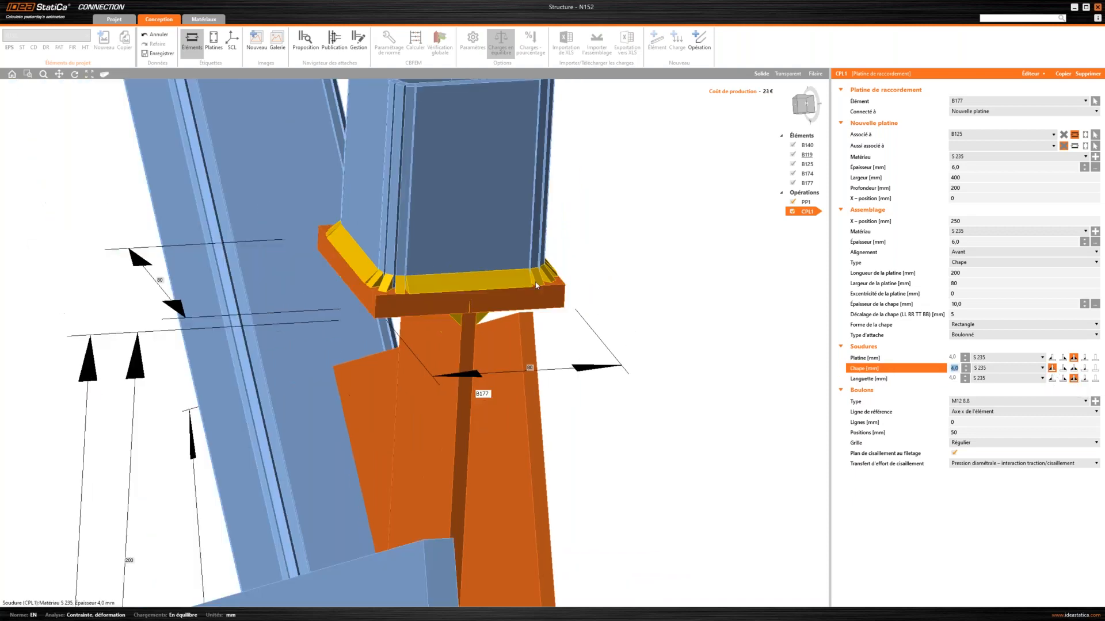
Step: Set the B177 bolt positions to 50 75 mm, adding a second bolt along the member axis
right_drag(635, 357, 474, 544)
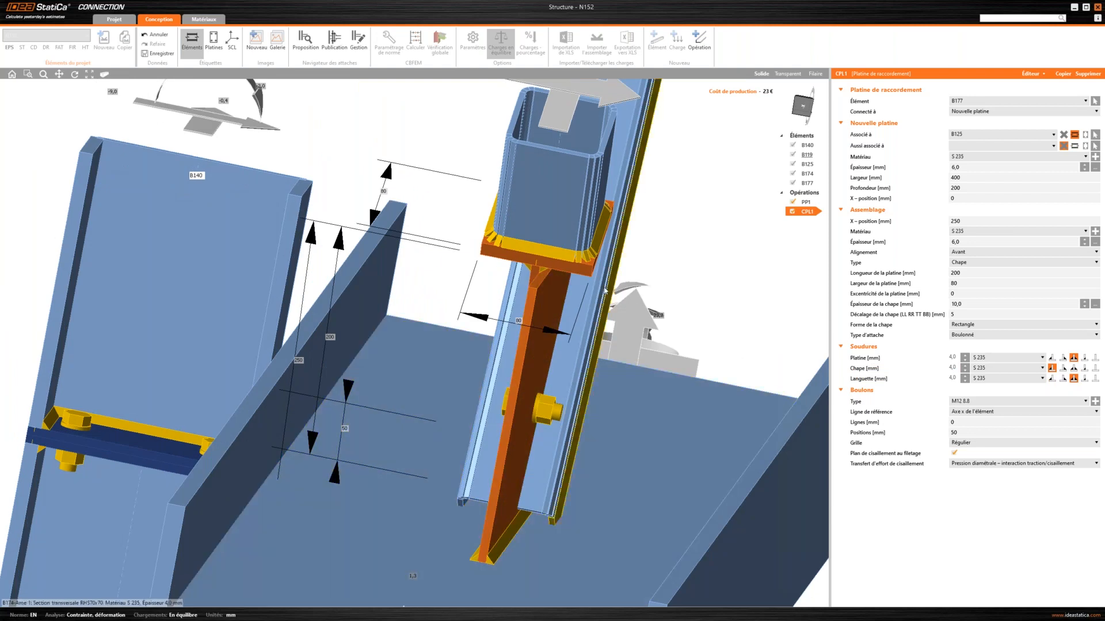
middle_drag(715, 344, 734, 285)
scroll(629, 305, down, 3)
right_drag(629, 307, 774, 116)
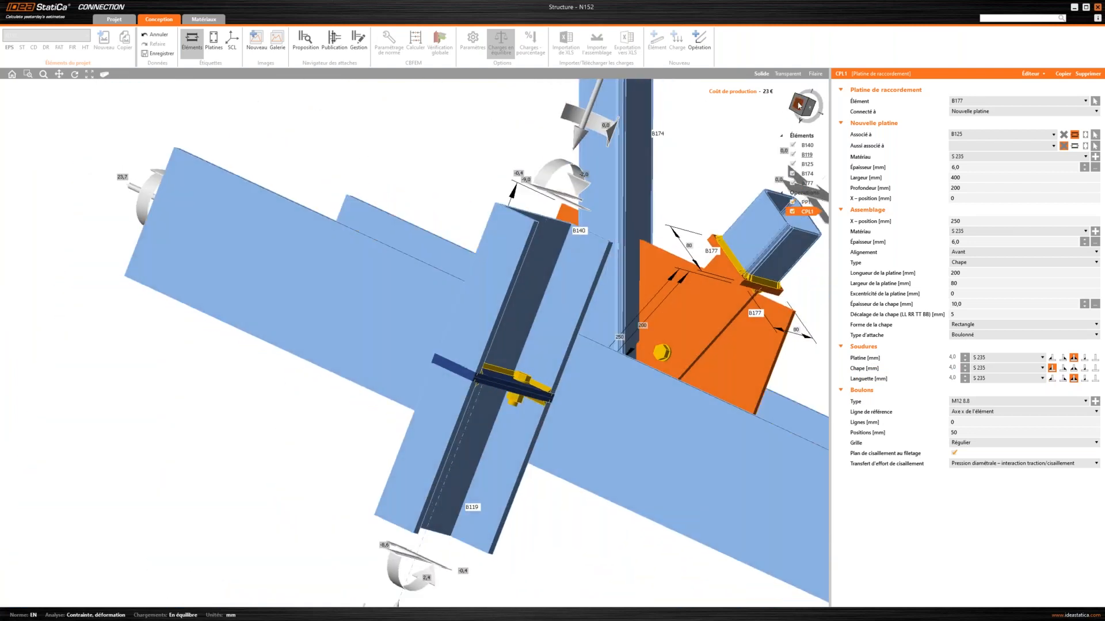
click(798, 105)
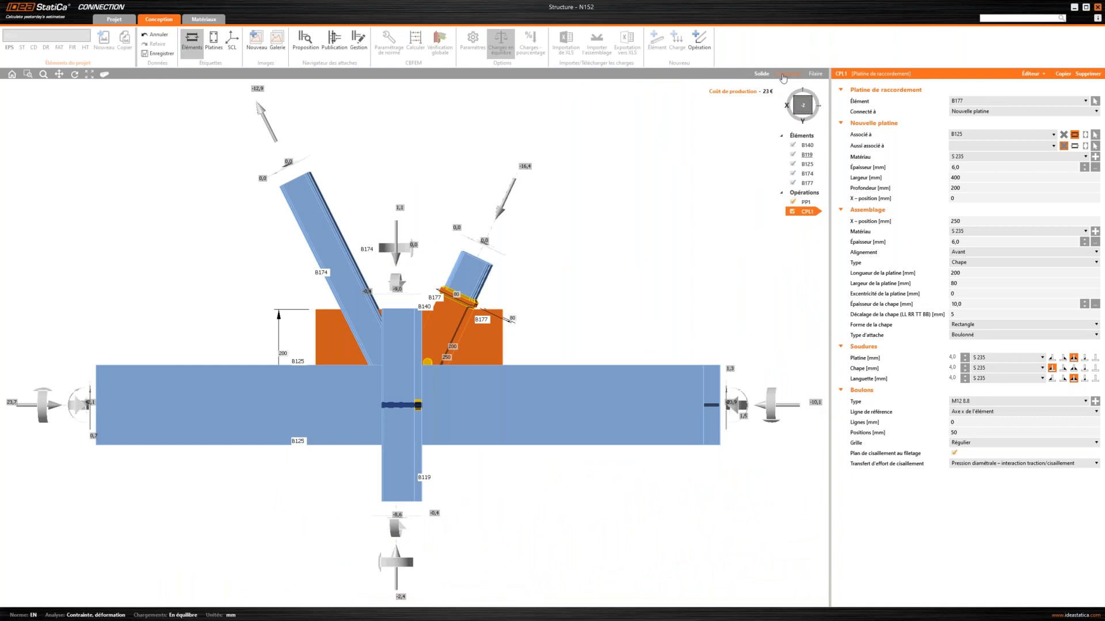
click(787, 74)
scroll(476, 337, up, 4)
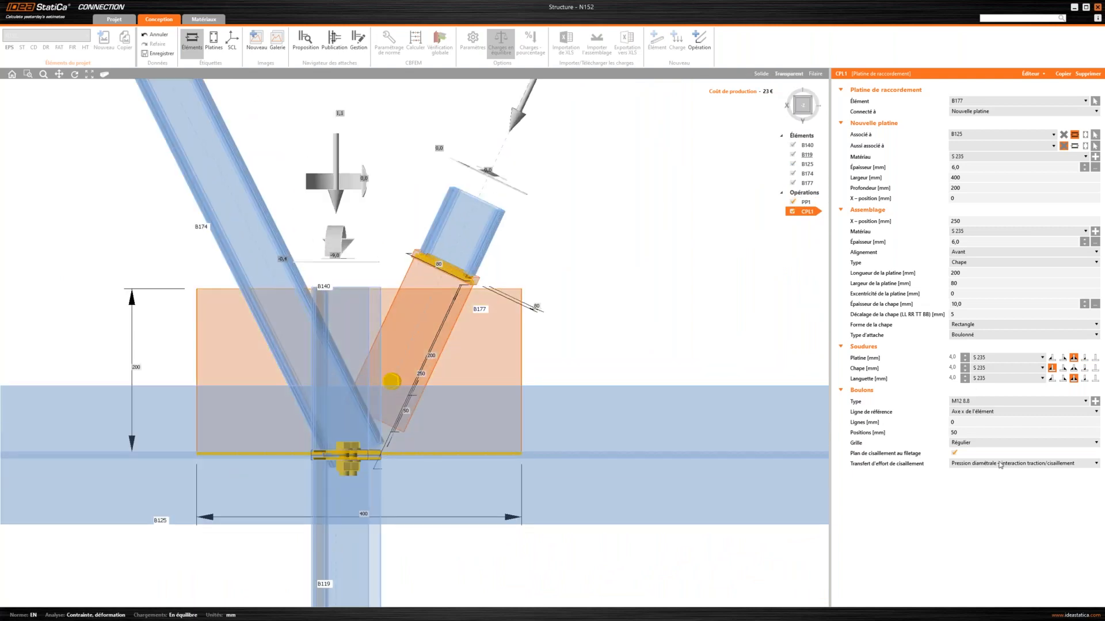
click(964, 432)
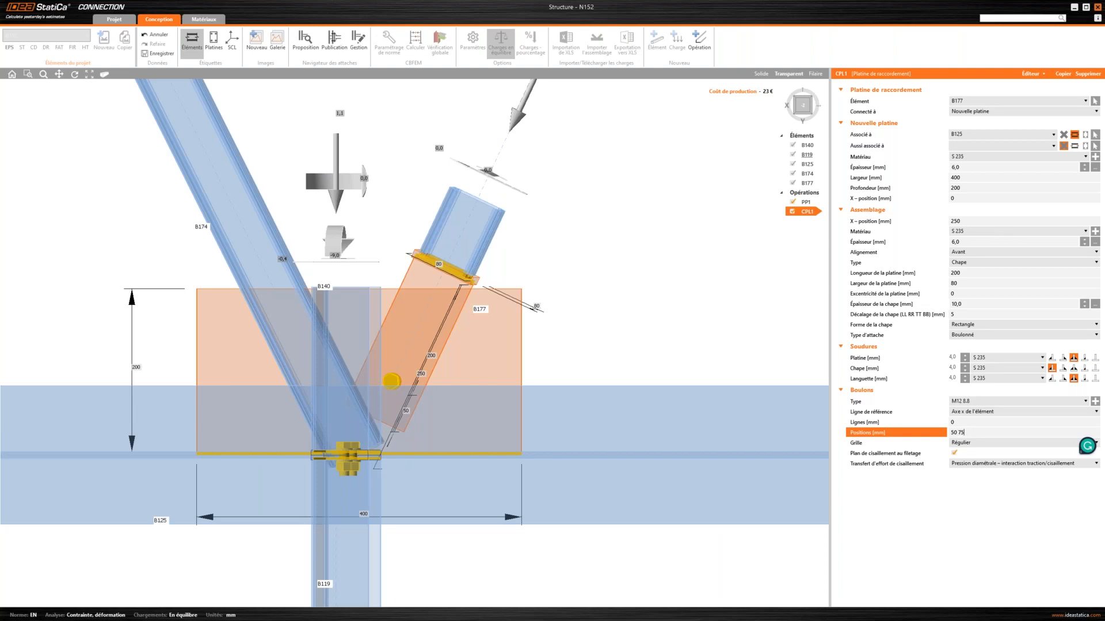
key(Tab)
Step: Examine the B177 bolt pair, the shear force transfer options and the end of brace B174 over the gusset
right_drag(567, 339, 353, 334)
scroll(353, 335, up, 5)
right_drag(436, 299, 429, 195)
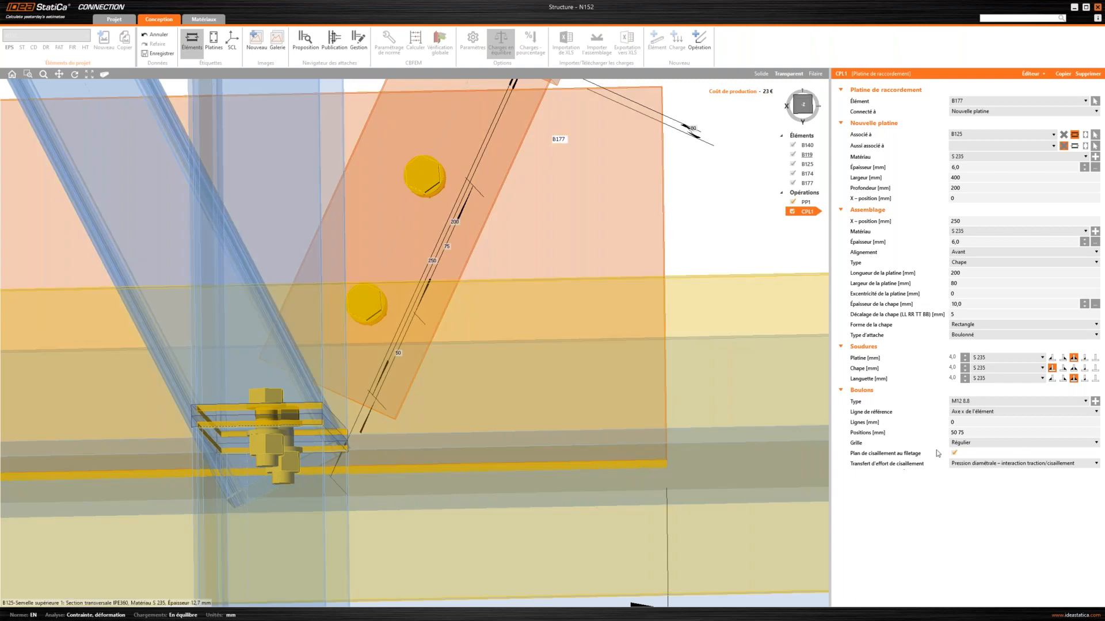
right_drag(529, 163, 524, 236)
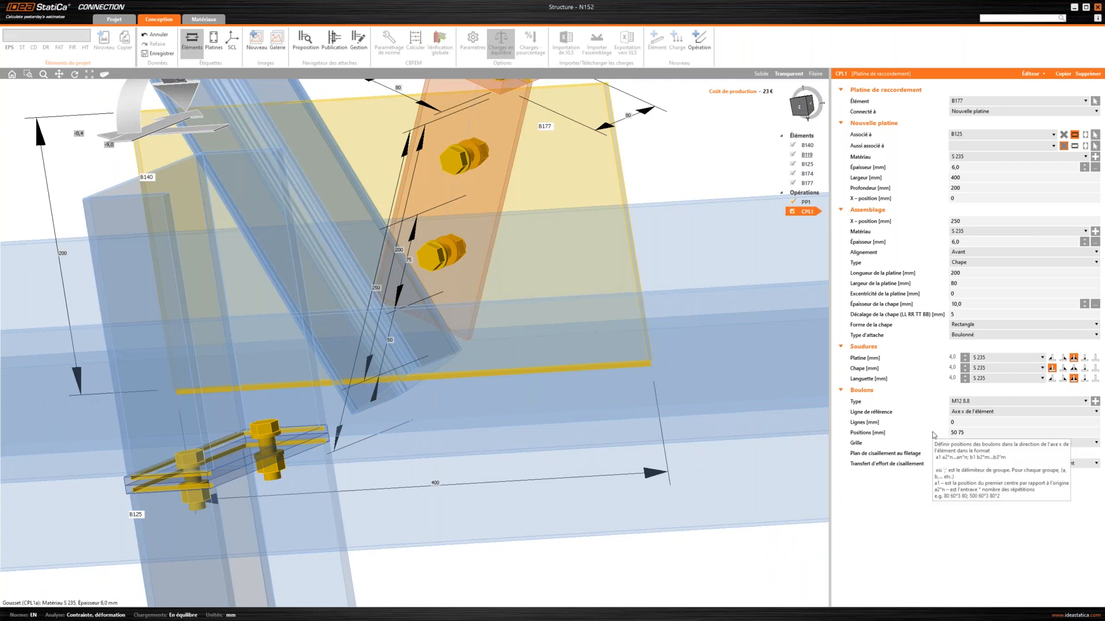
click(986, 465)
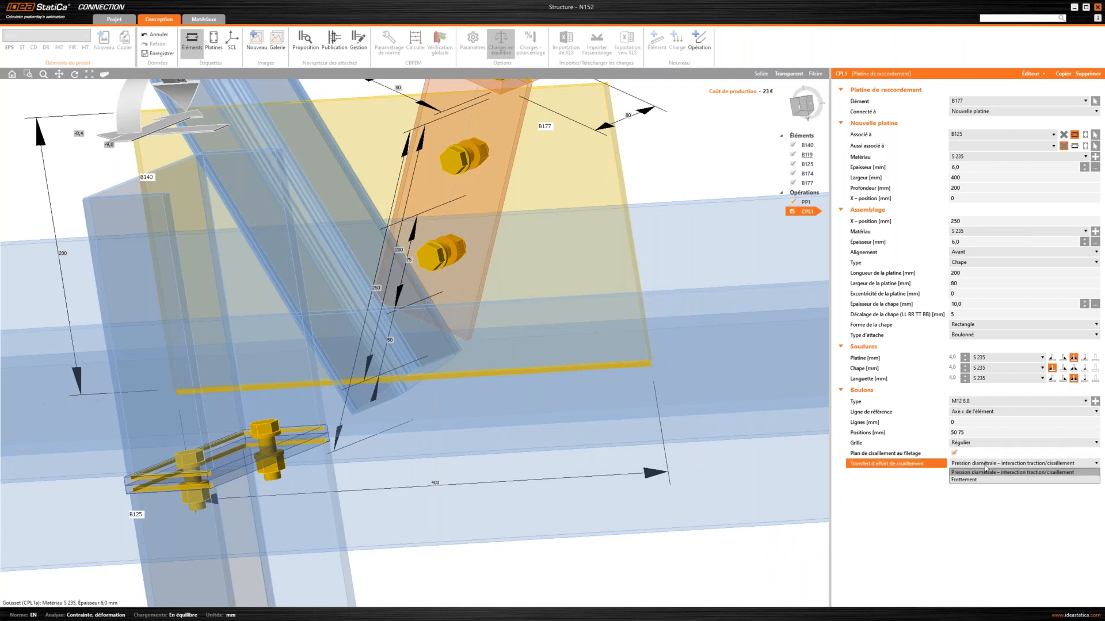
click(576, 220)
scroll(575, 219, down, 5)
middle_drag(552, 315, 535, 329)
right_drag(535, 329, 662, 426)
right_drag(566, 460, 354, 281)
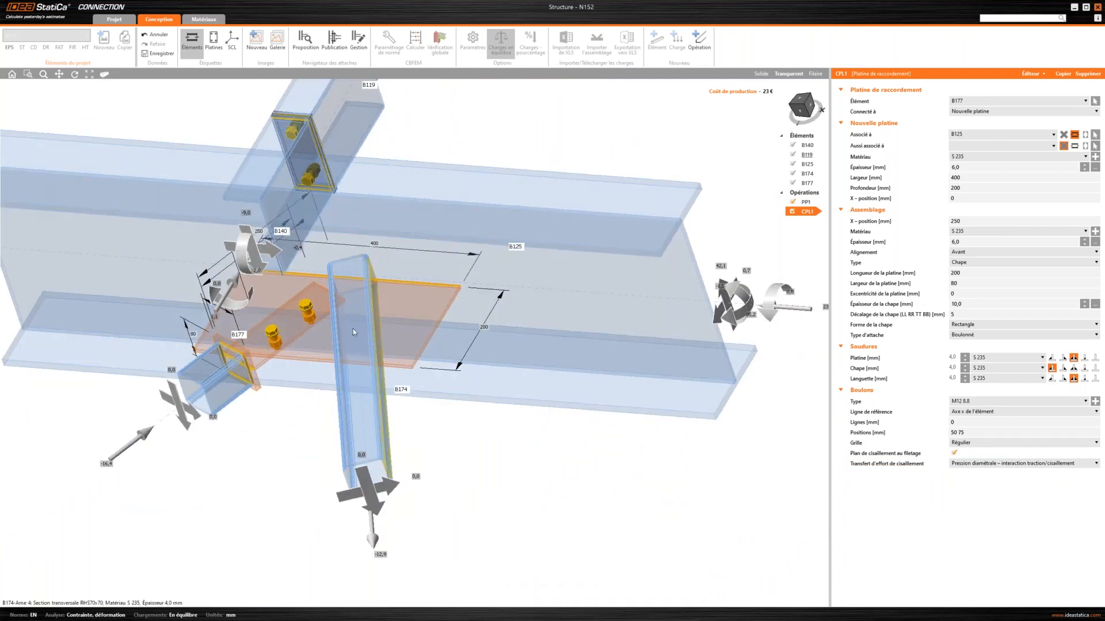
right_drag(354, 344, 422, 338)
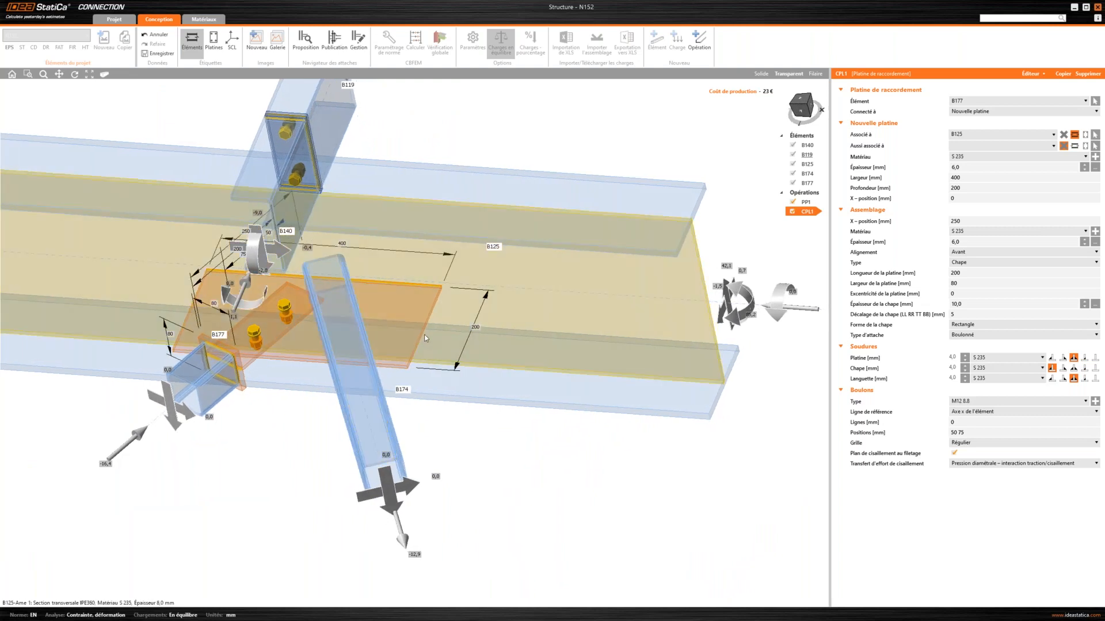
Step: Copy the B177 connecting plate operation and assign the copy to brace B174
click(699, 41)
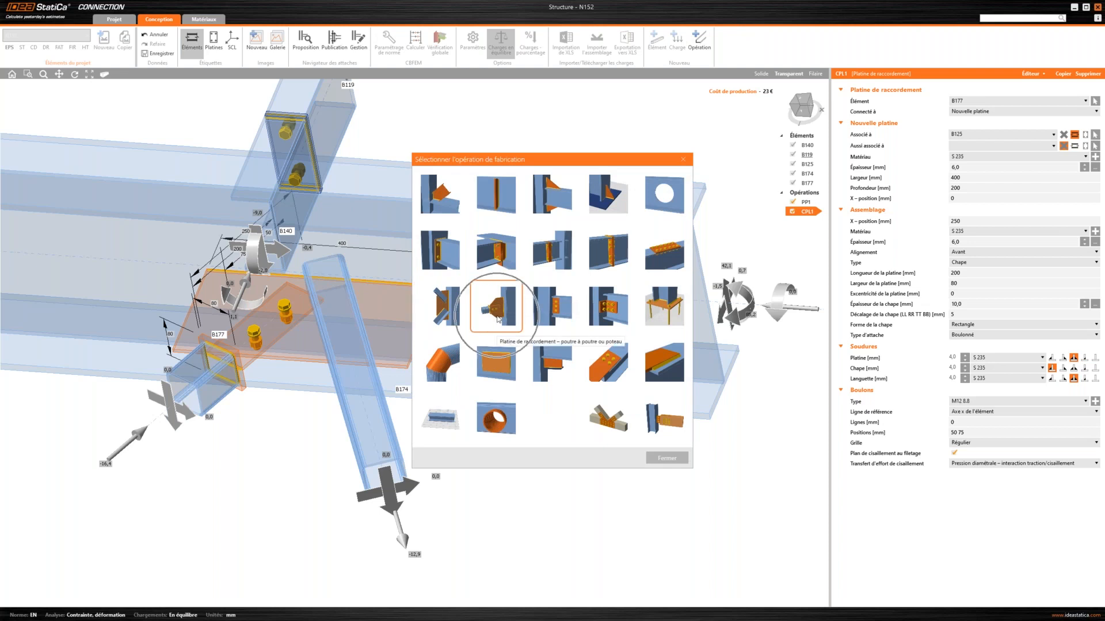
click(673, 160)
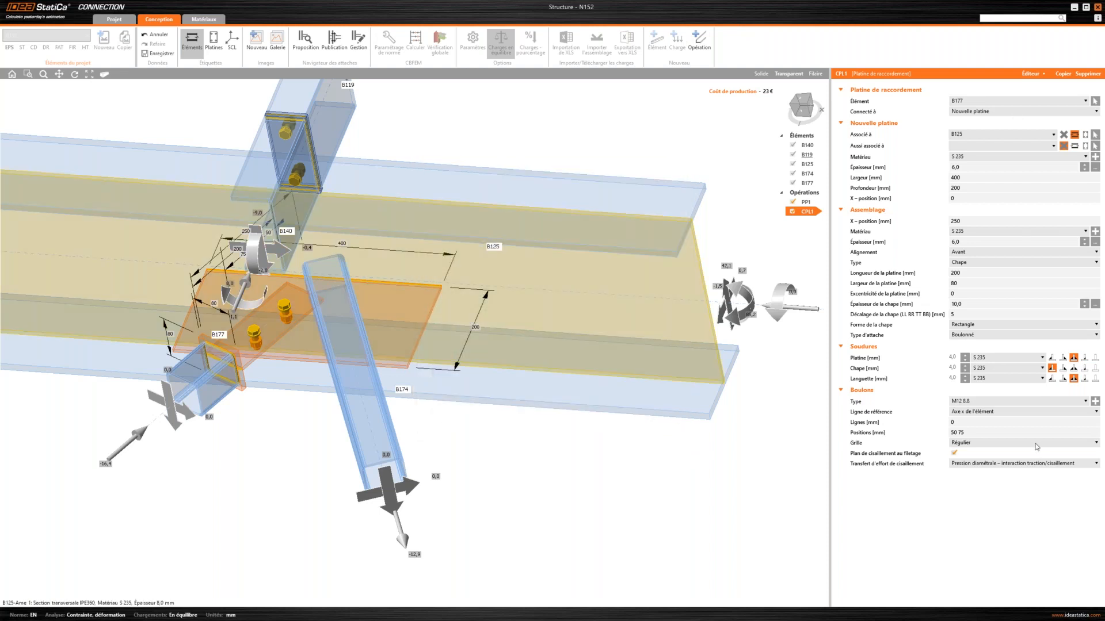
click(1064, 75)
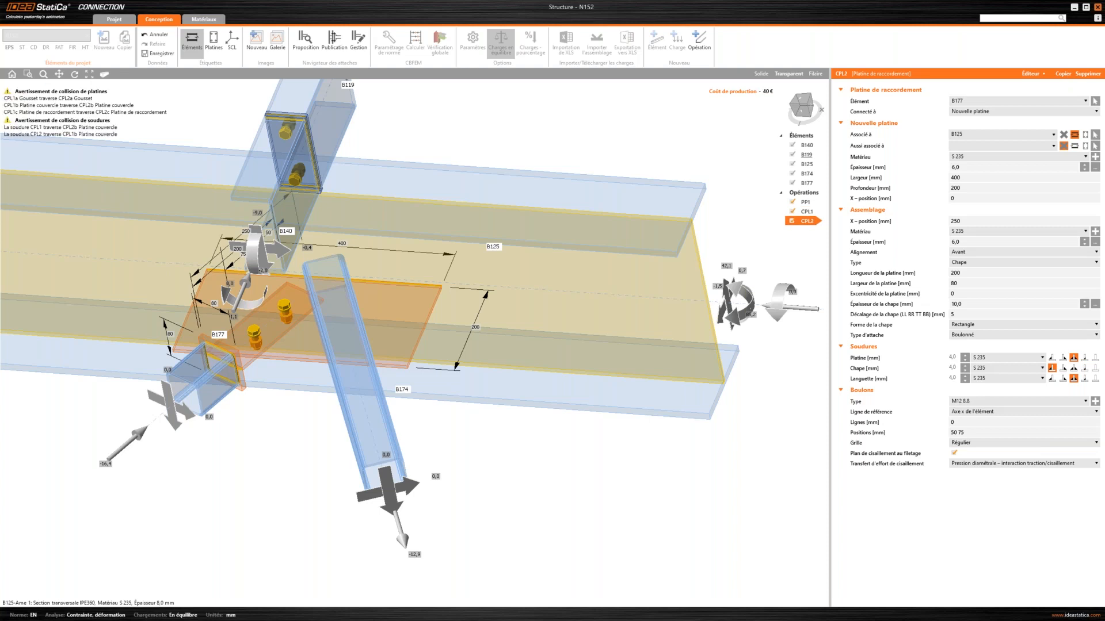
click(1095, 103)
click(363, 424)
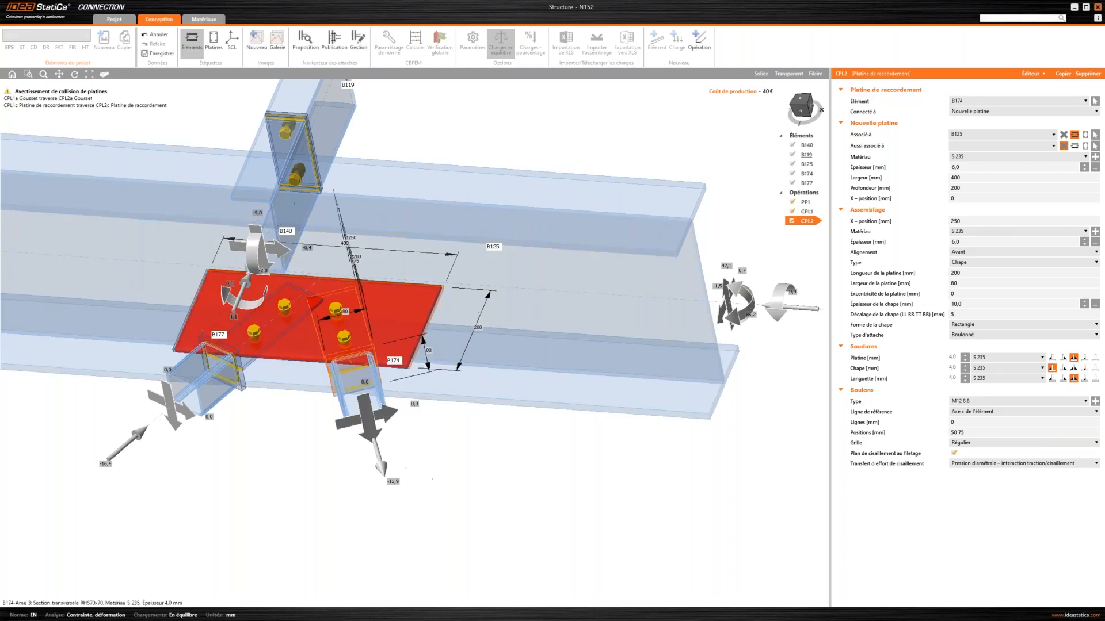
Step: Connect the B174 connecting plate to an existing plate, using the B177 gusset CPL1a
click(982, 113)
click(985, 137)
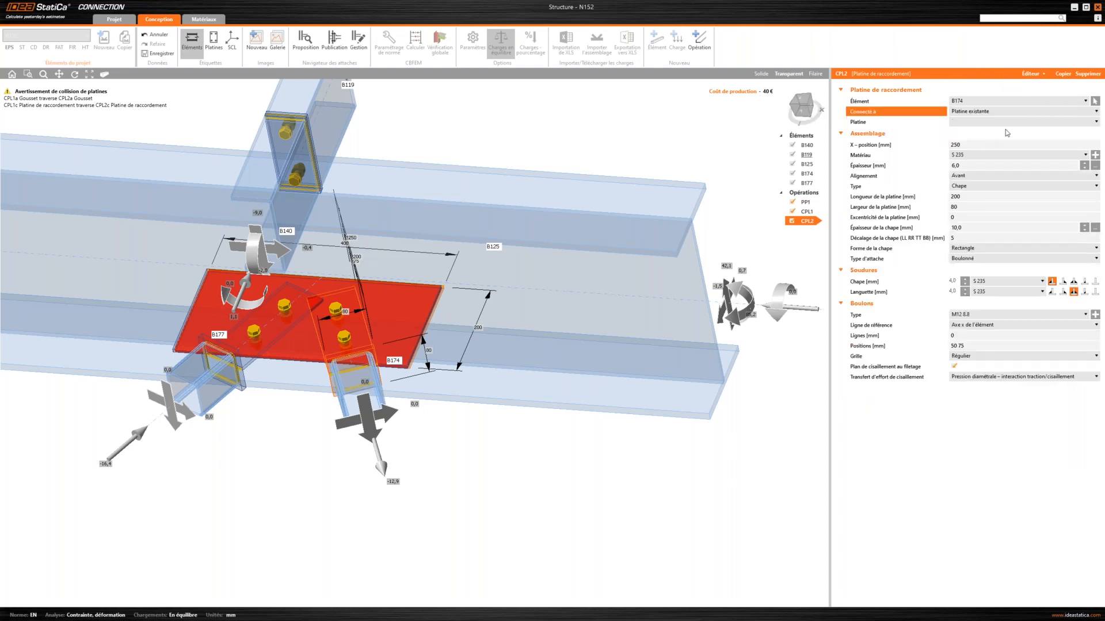
click(401, 303)
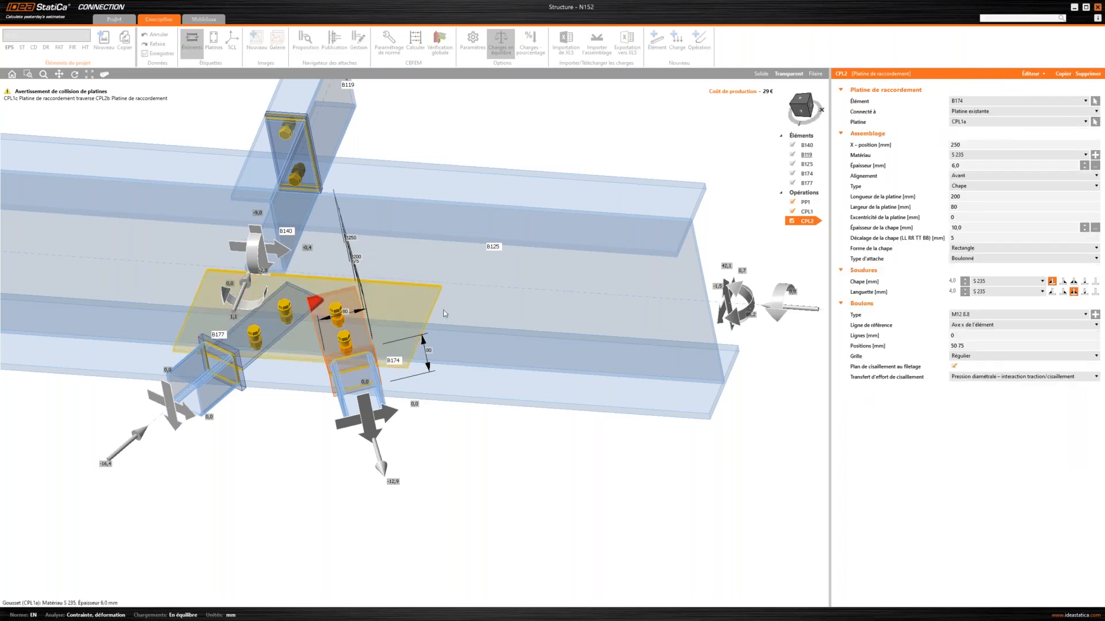
Step: Show the joint as solid and set the B174 connecting plate's alignment to Derrière
middle_drag(466, 297, 481, 259)
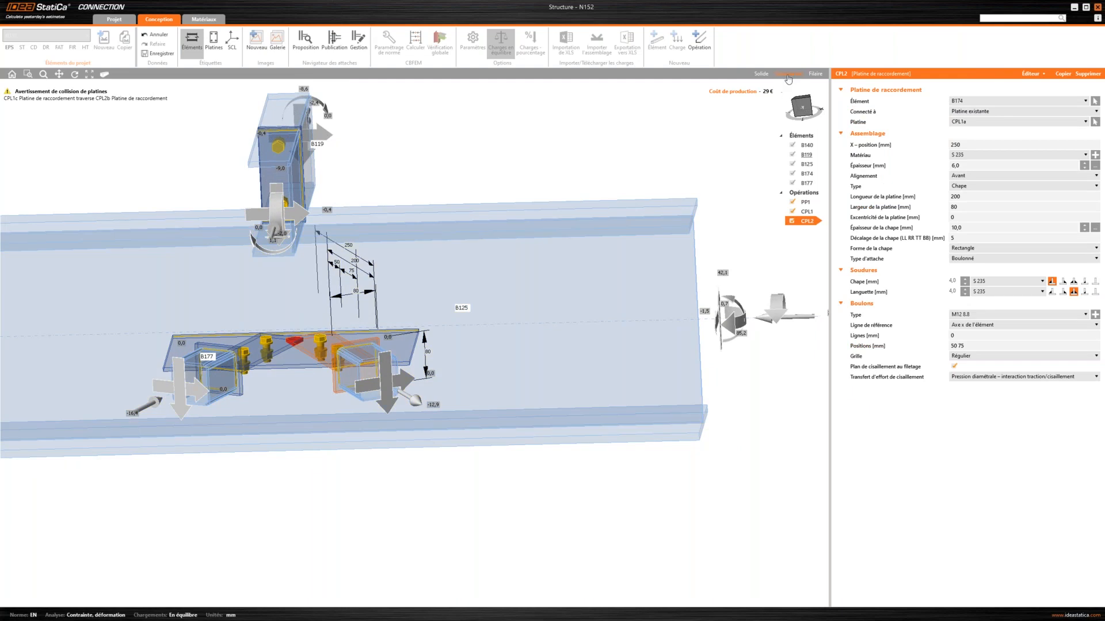
click(761, 74)
middle_drag(307, 298, 352, 345)
scroll(379, 381, up, 5)
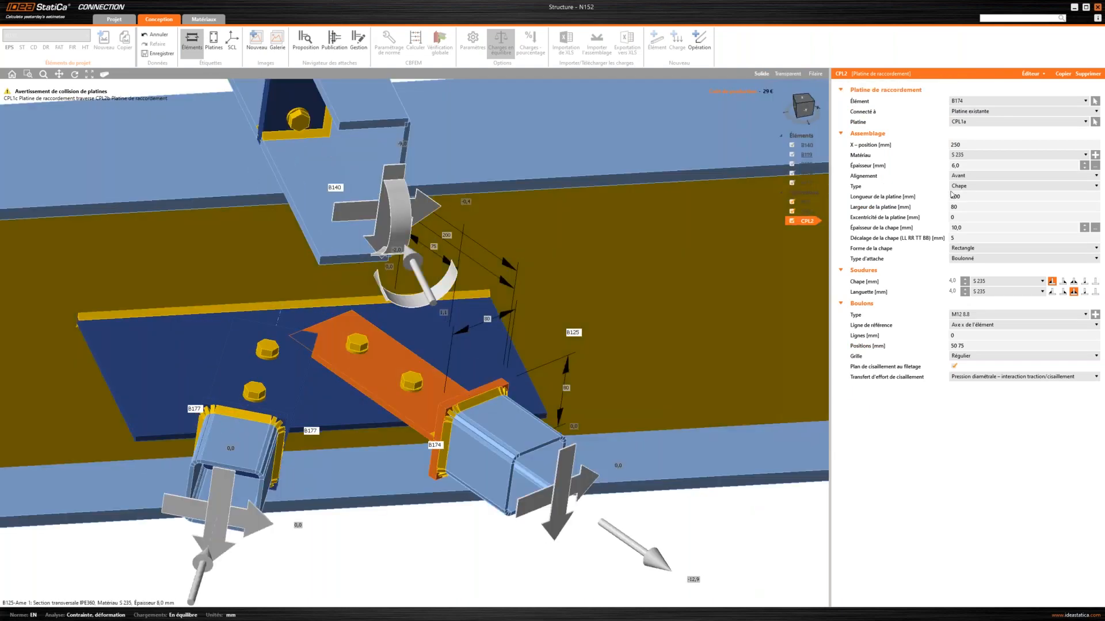
click(974, 178)
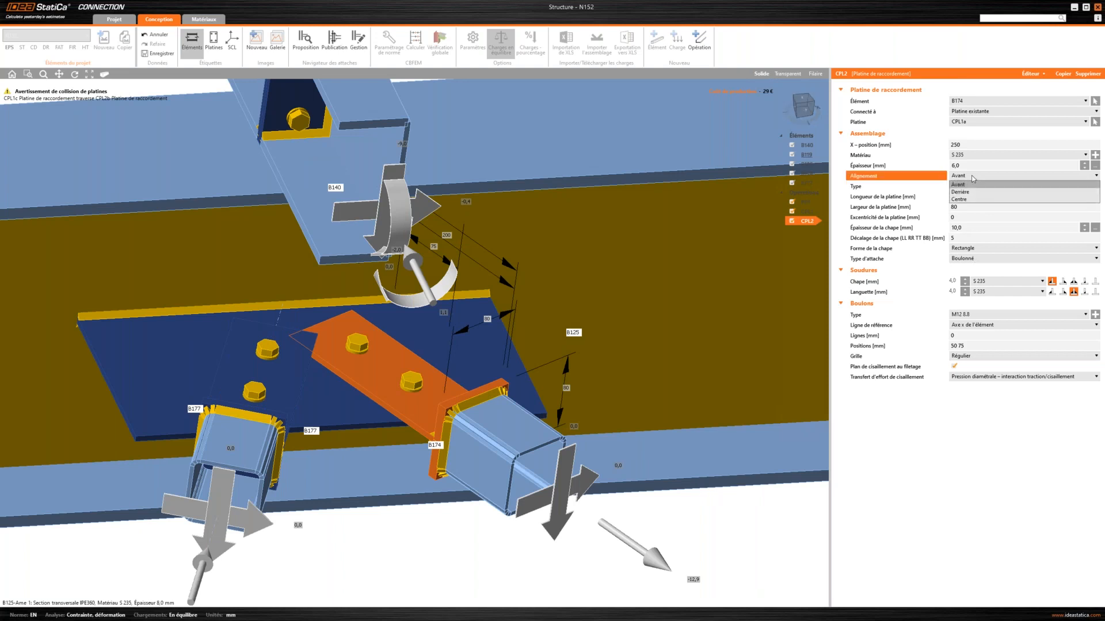
click(967, 194)
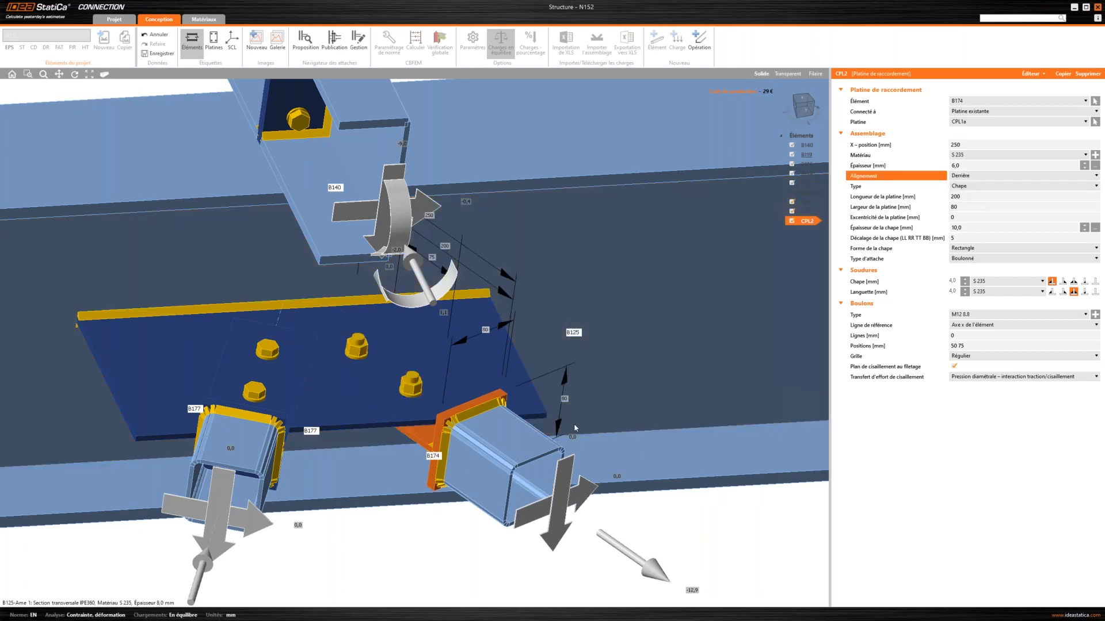
middle_drag(477, 475, 433, 431)
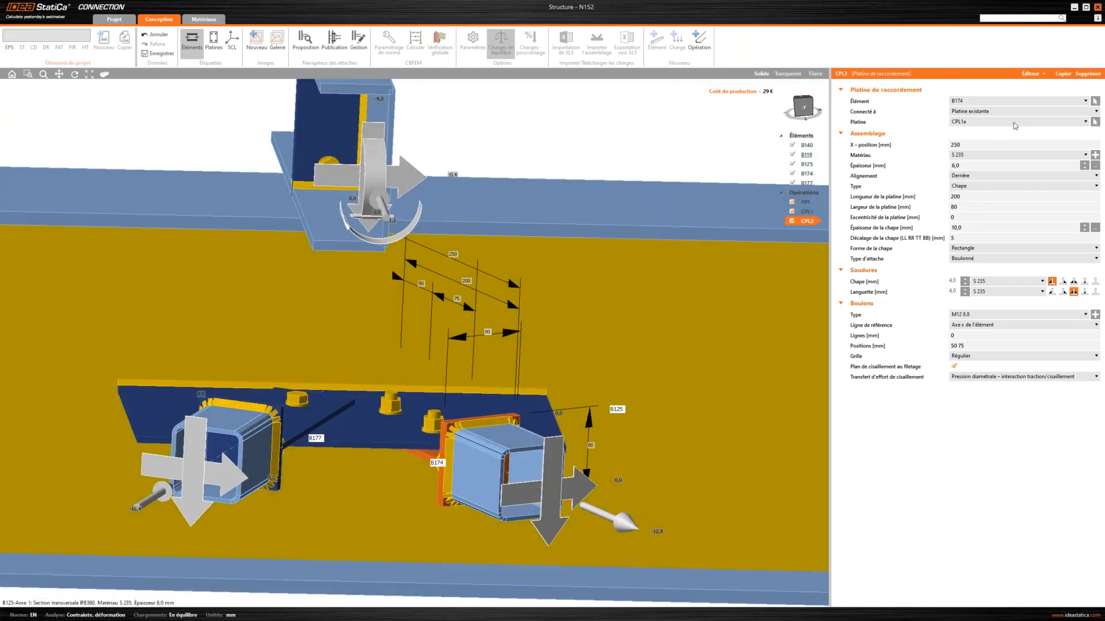
Step: Try the Chape 2x and Platine encochée – voiles types on the B174 connecting plate, and restore Chape
click(982, 186)
click(985, 205)
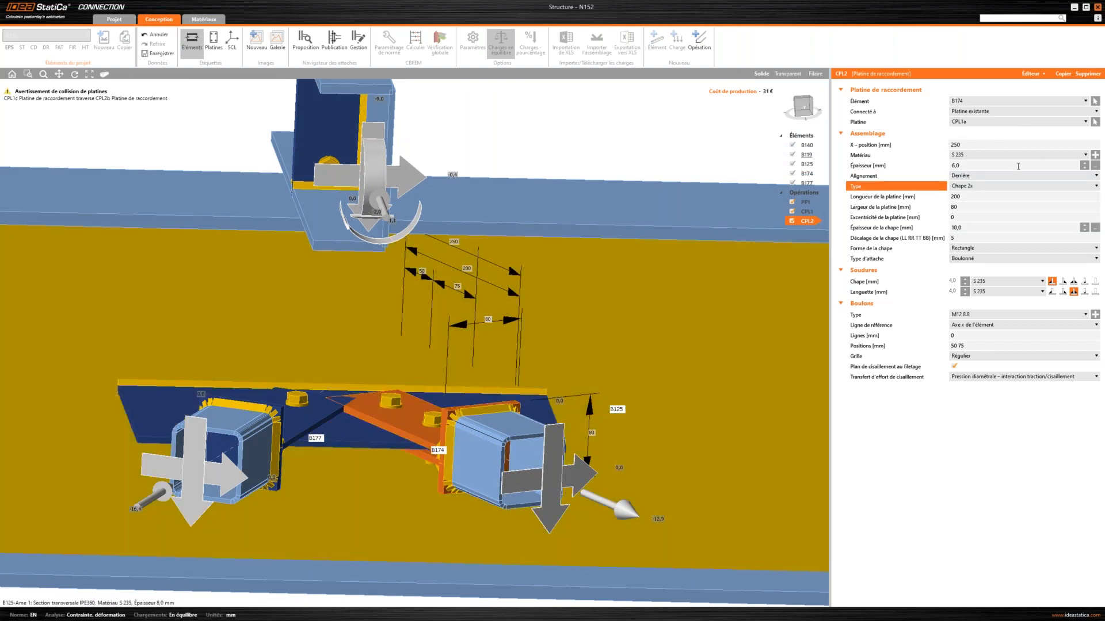
click(967, 191)
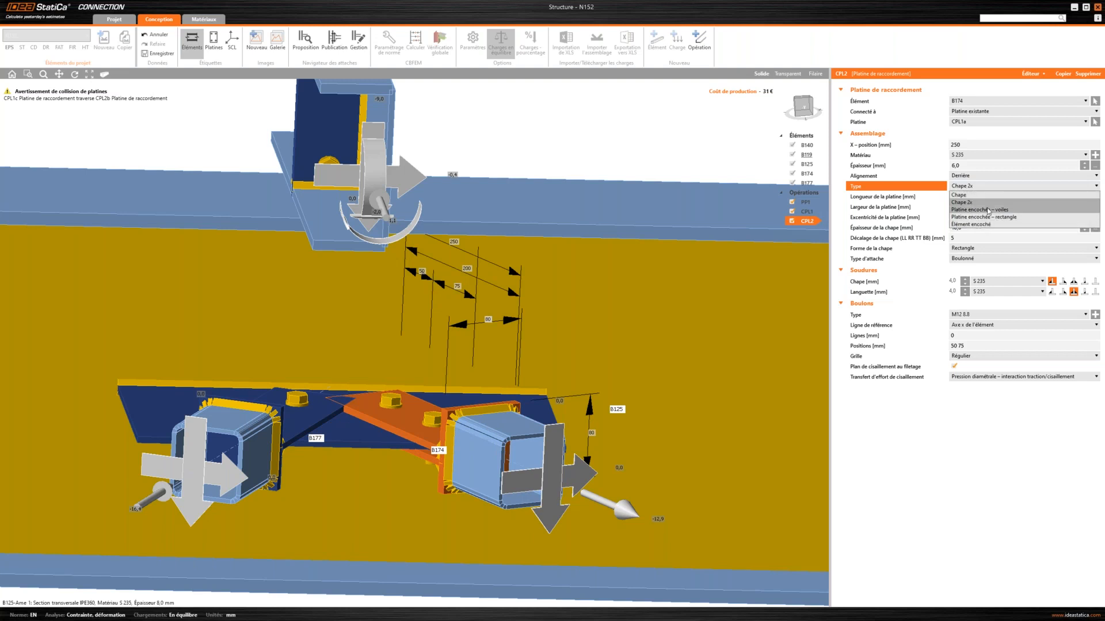
click(974, 217)
middle_drag(424, 445, 451, 456)
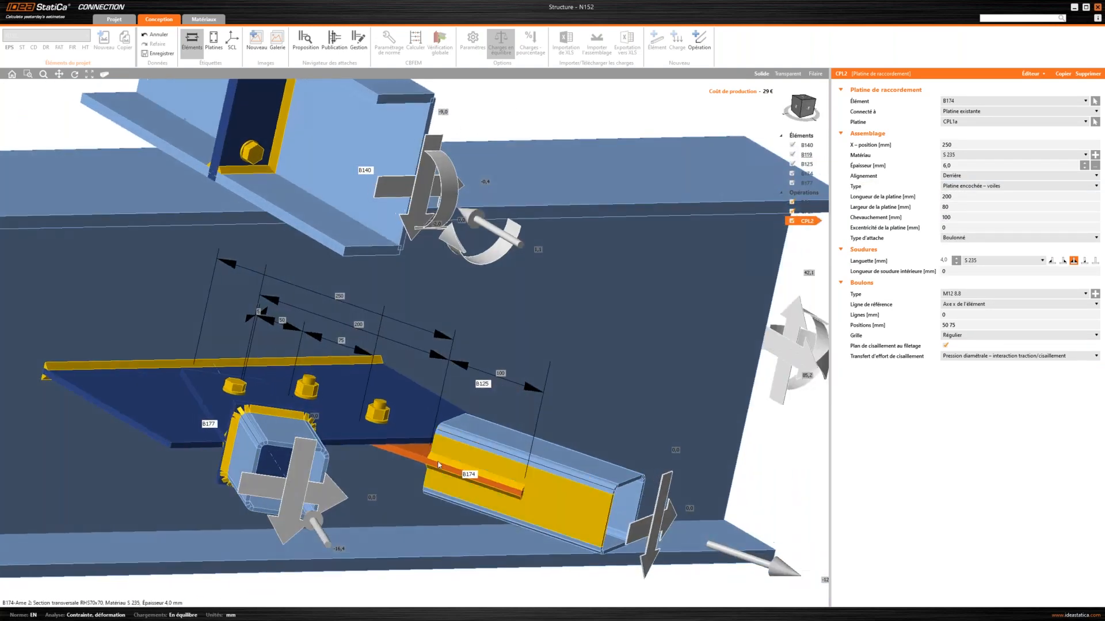
middle_drag(532, 475, 451, 453)
scroll(451, 454, up, 3)
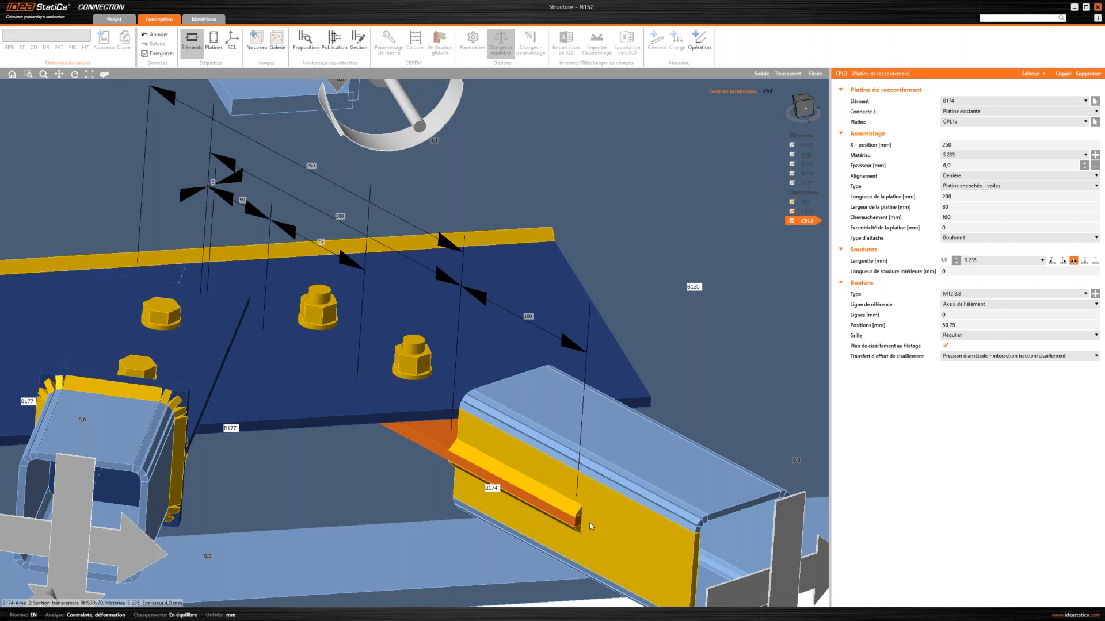
middle_drag(610, 460, 552, 440)
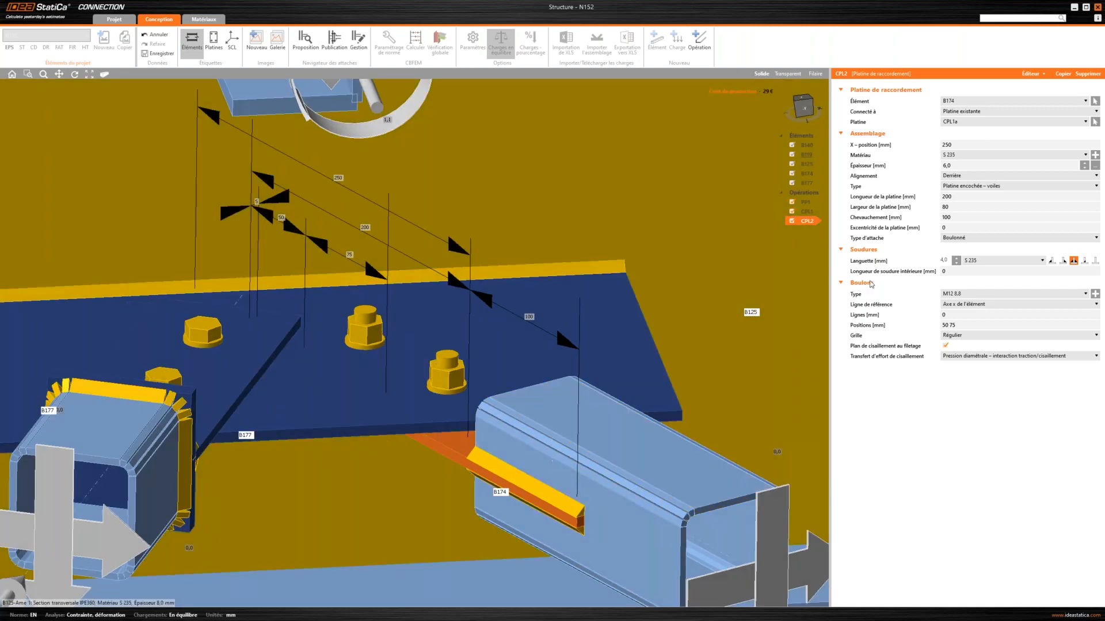
click(987, 186)
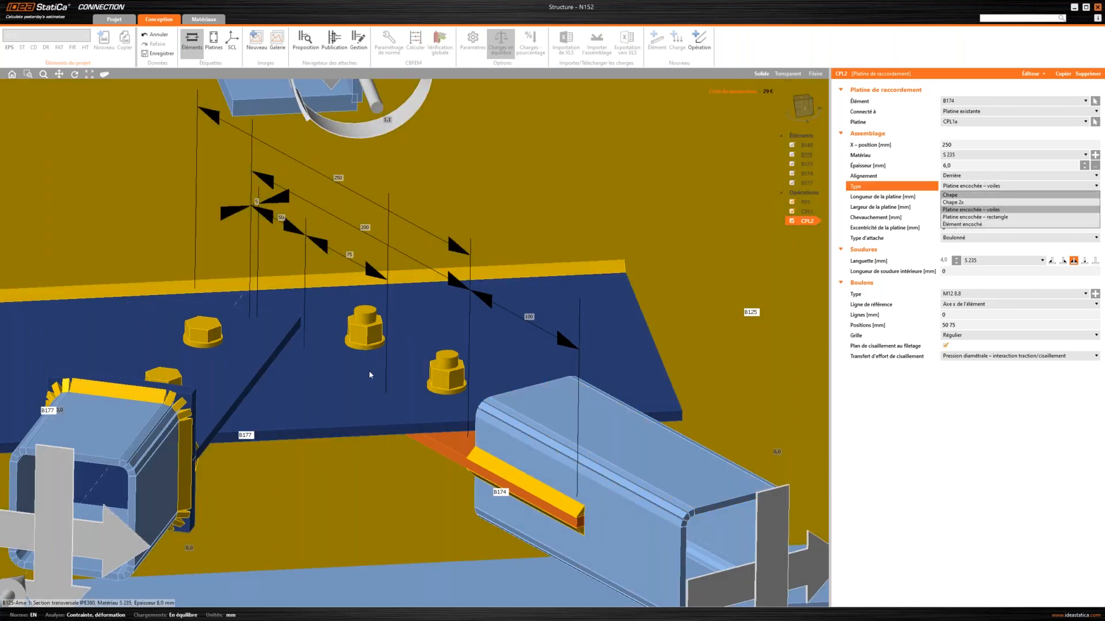
click(949, 195)
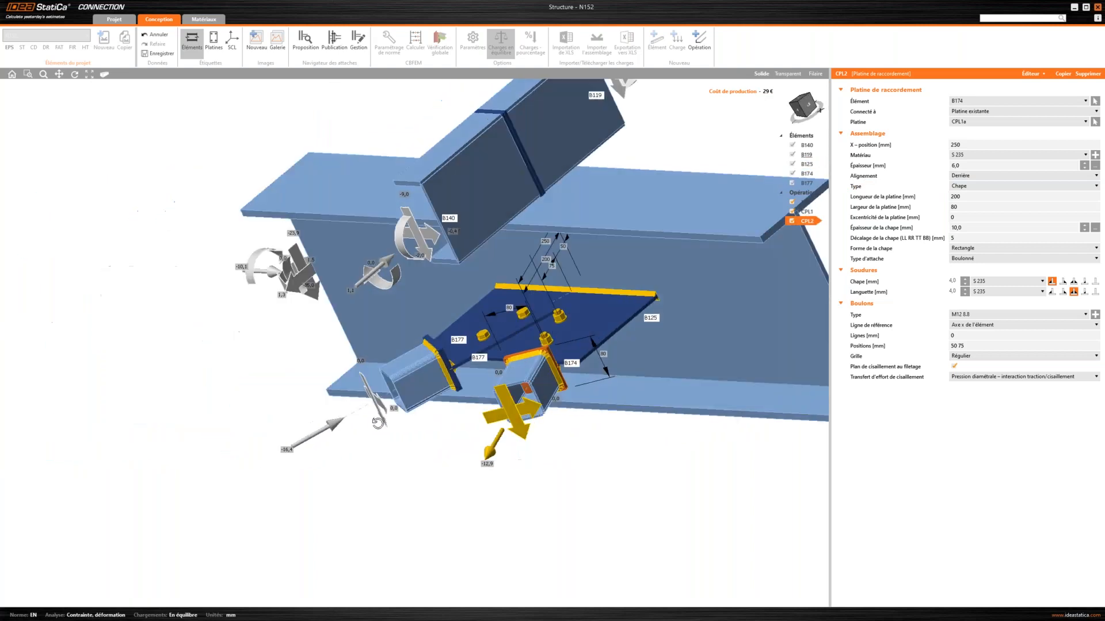
Step: Add a bolt grid or contact operation and set its fixation to Contact, with the model shown transparent
middle_drag(378, 424, 309, 503)
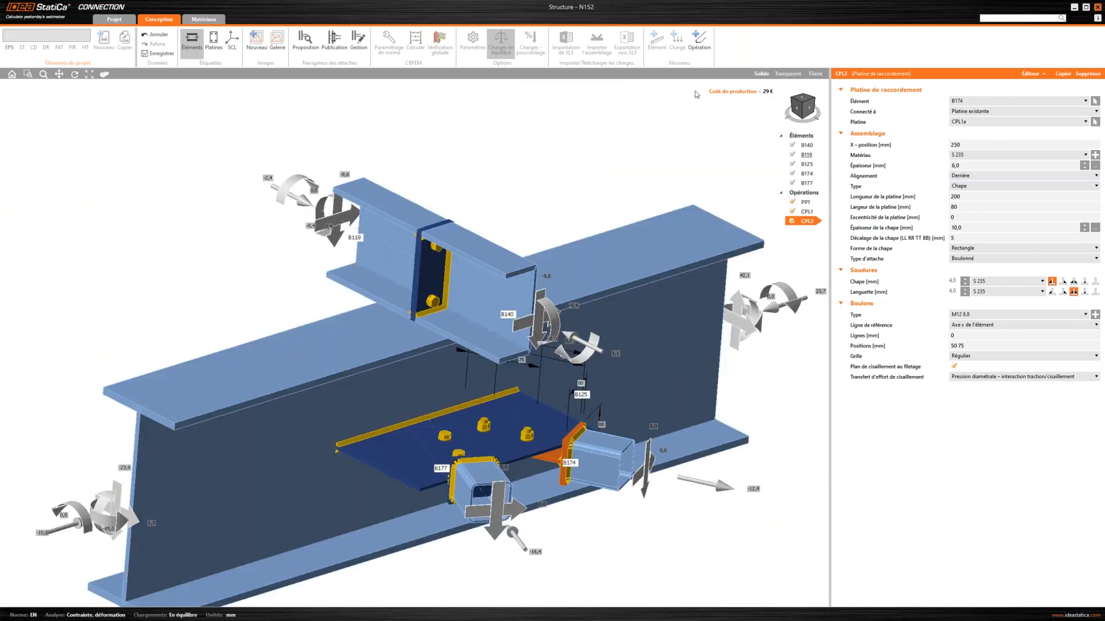
click(702, 42)
click(619, 359)
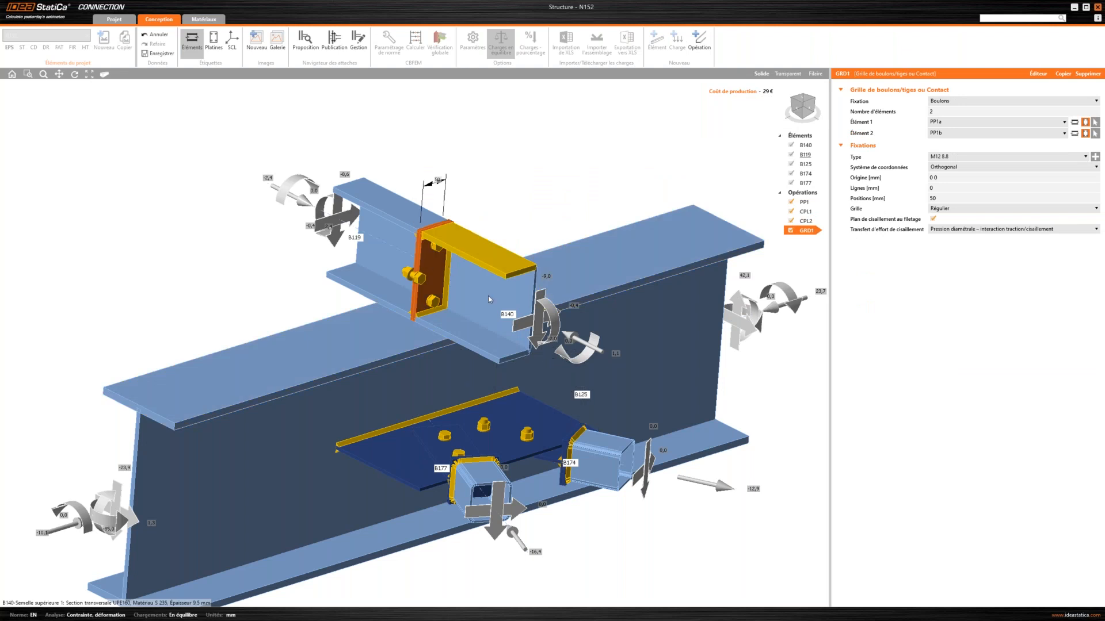
middle_drag(424, 202, 406, 141)
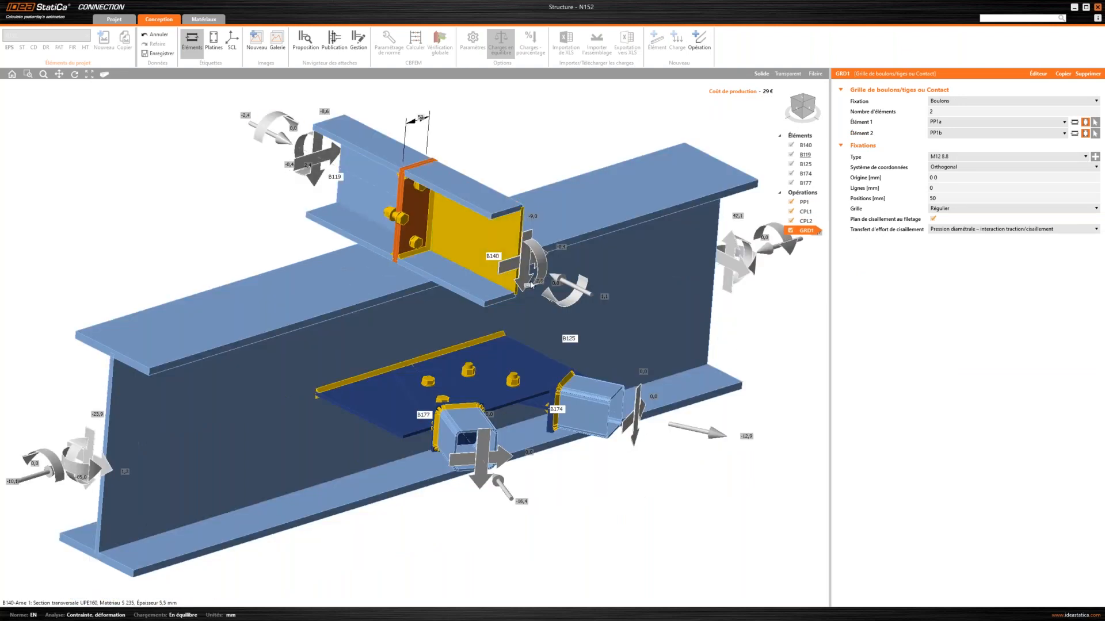
click(789, 74)
click(978, 104)
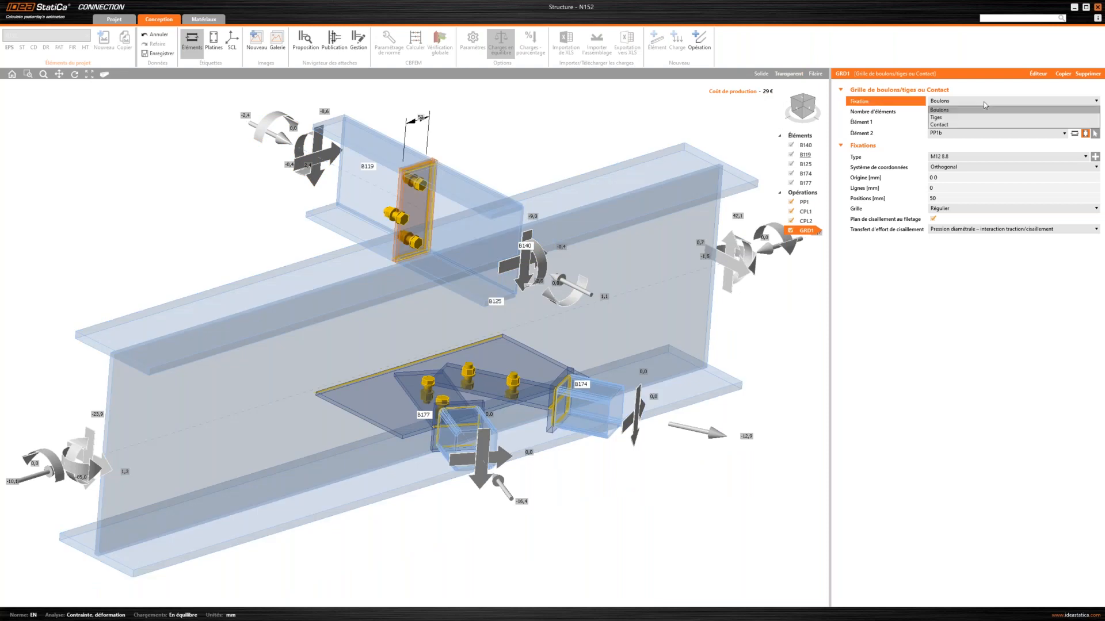
click(967, 125)
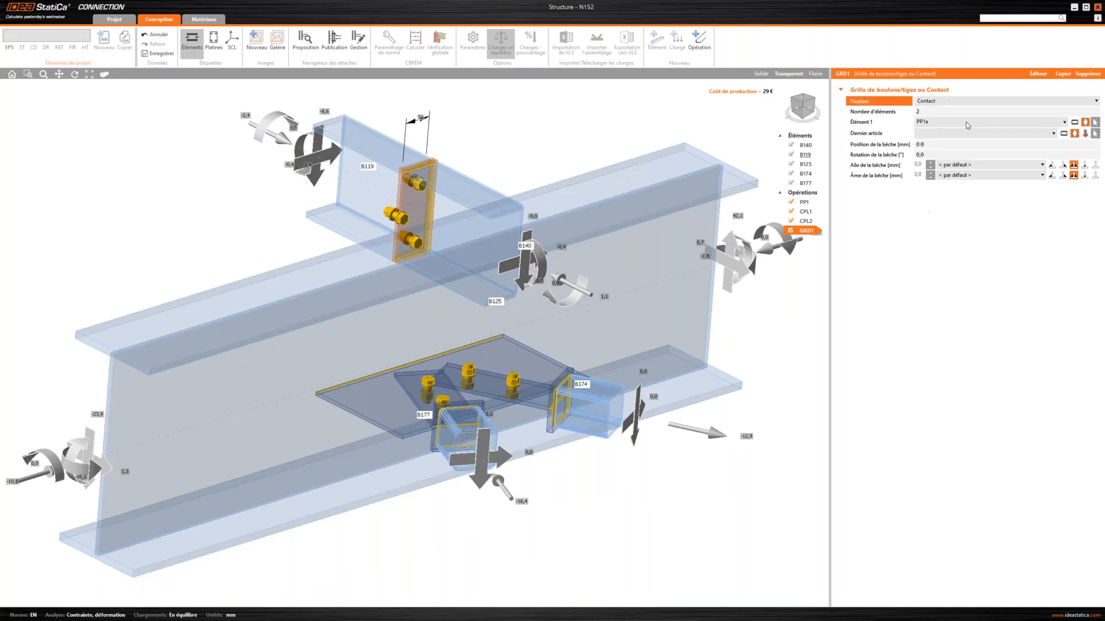
Step: Define the contact between the lower flange of B140 and the upper flange of B125
click(1074, 122)
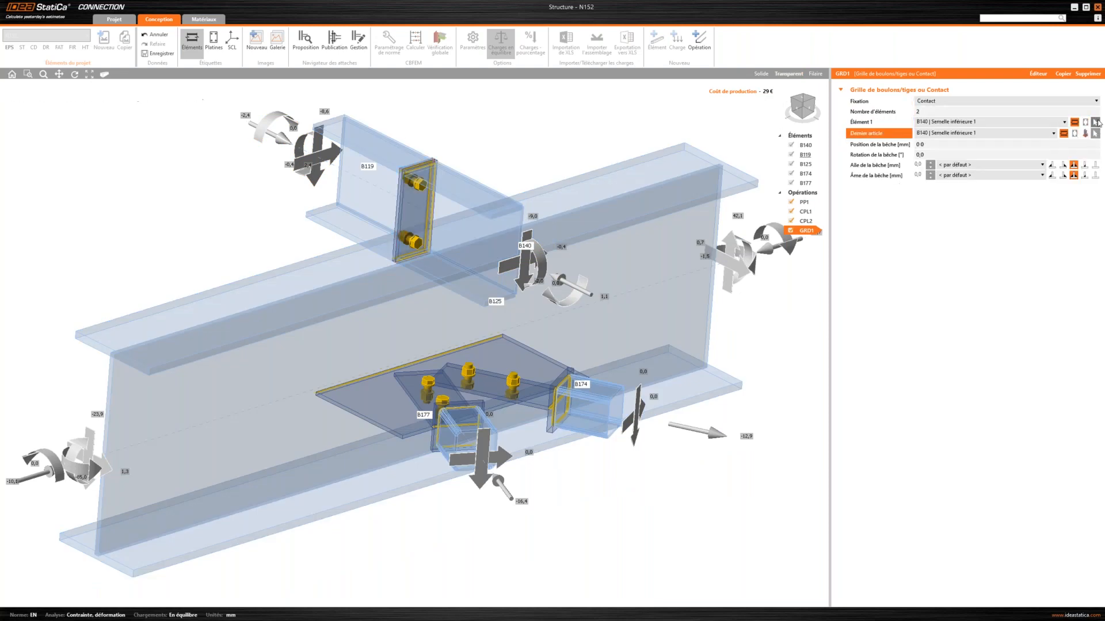
click(449, 267)
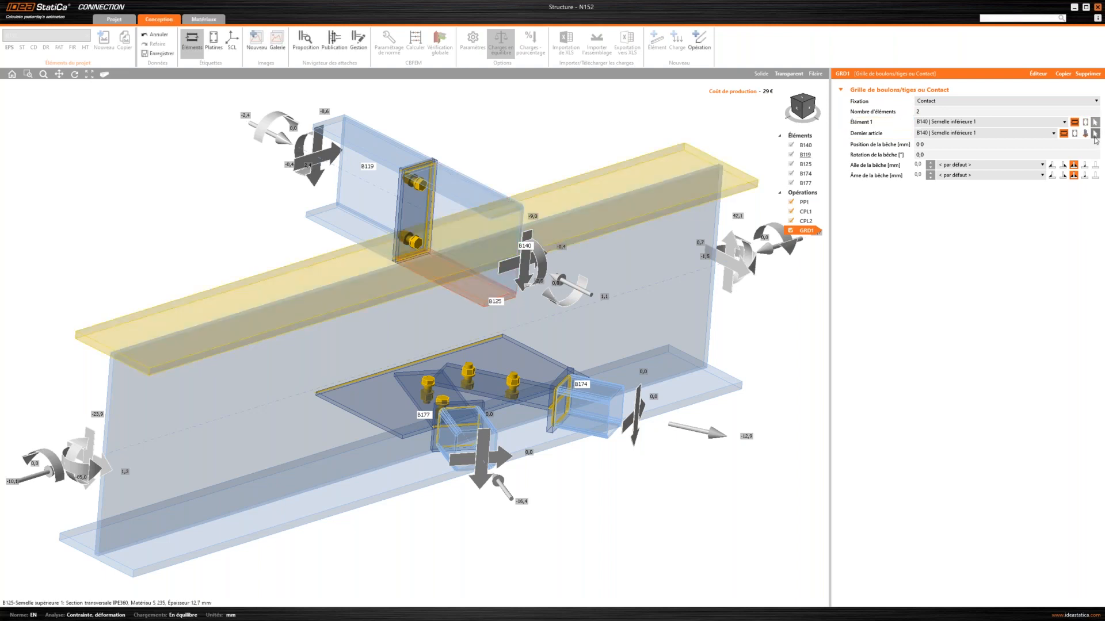
click(399, 284)
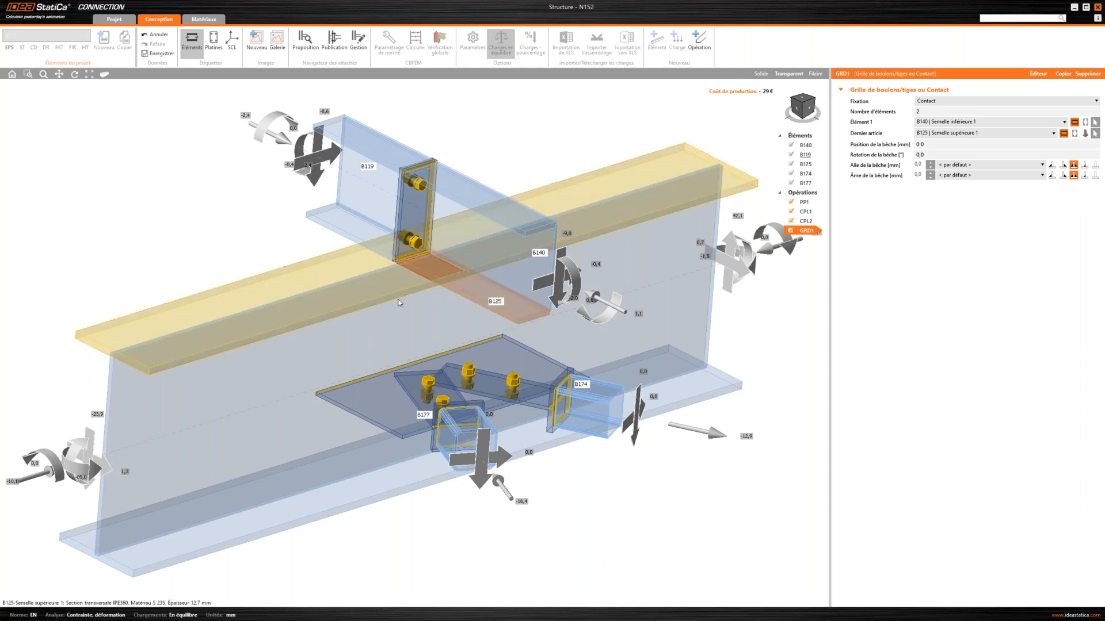
shift+middle_drag(461, 282, 446, 254)
scroll(445, 258, up, 3)
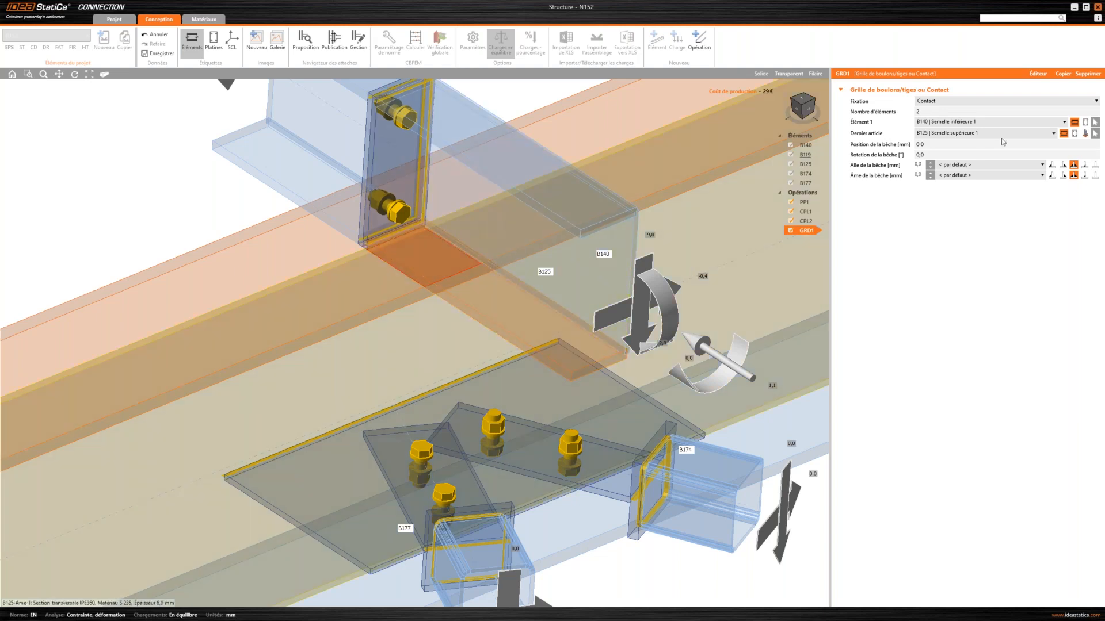
Step: Copy the contact operation and pick the lower flange of B119 as its first element against the B125 upper flange
click(1063, 73)
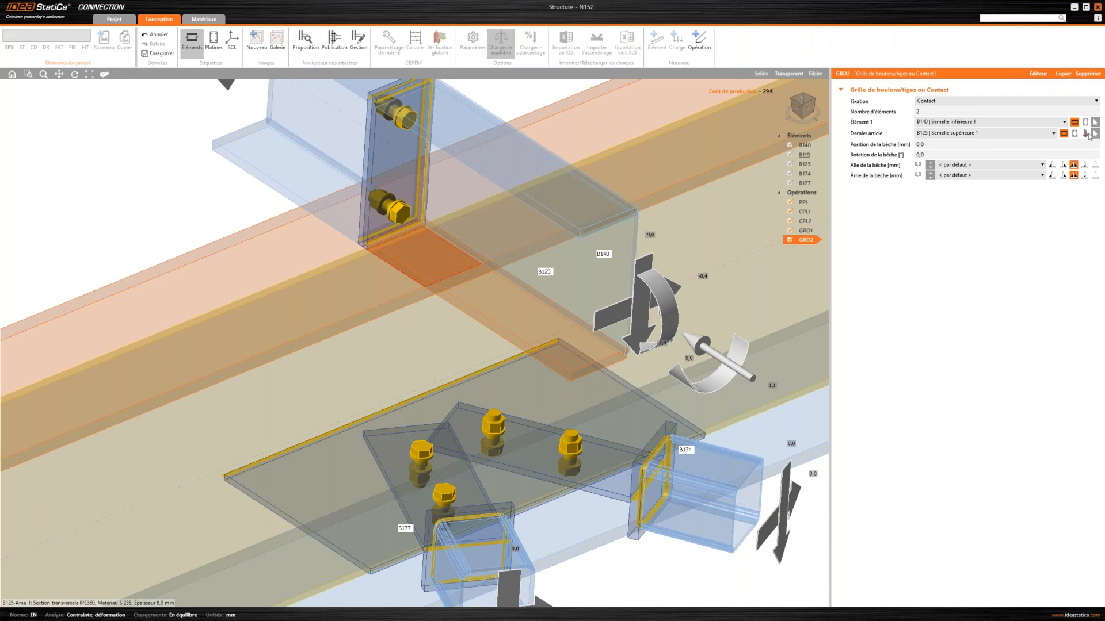
click(1094, 122)
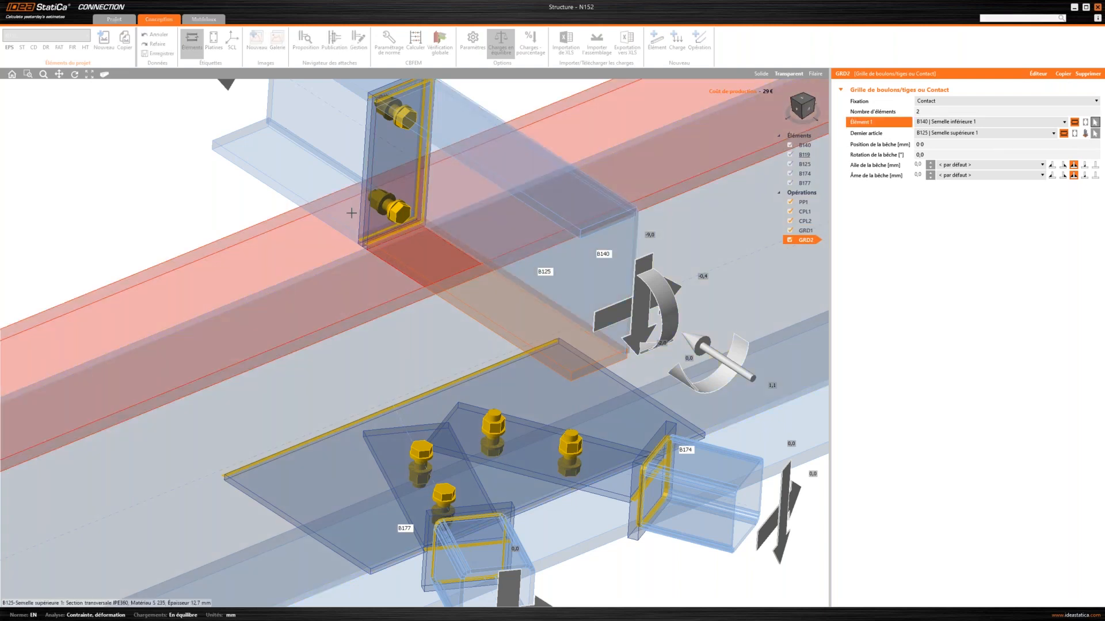
click(368, 226)
scroll(535, 190, down, 3)
middle_drag(526, 213, 502, 265)
click(804, 231)
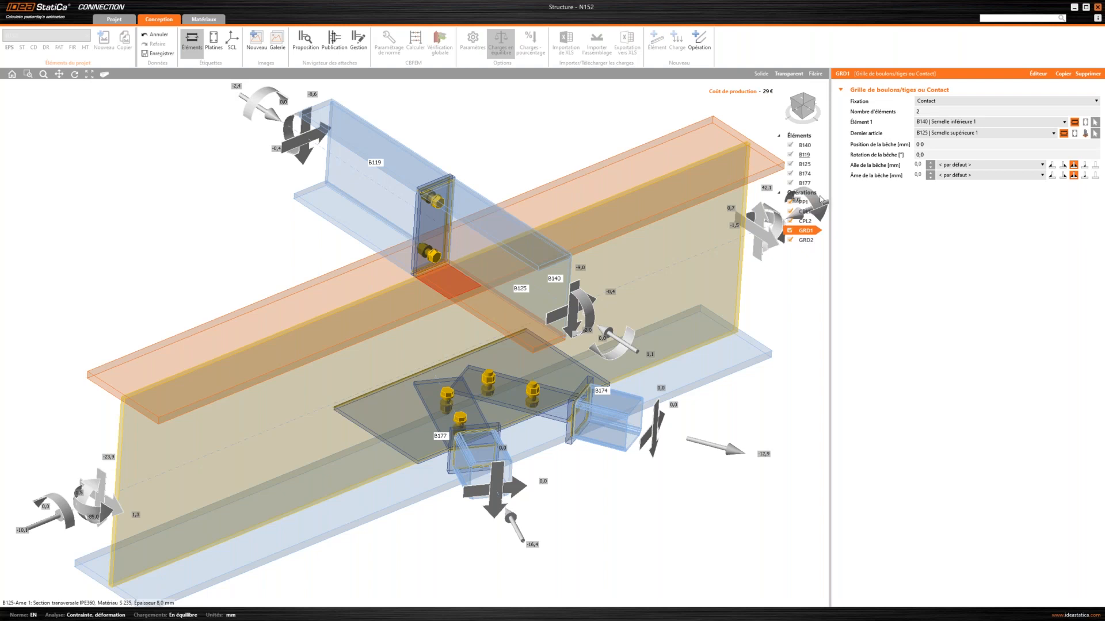
Step: Add a stiffening member operation to the joint
middle_drag(541, 249, 552, 287)
right_drag(553, 290, 508, 256)
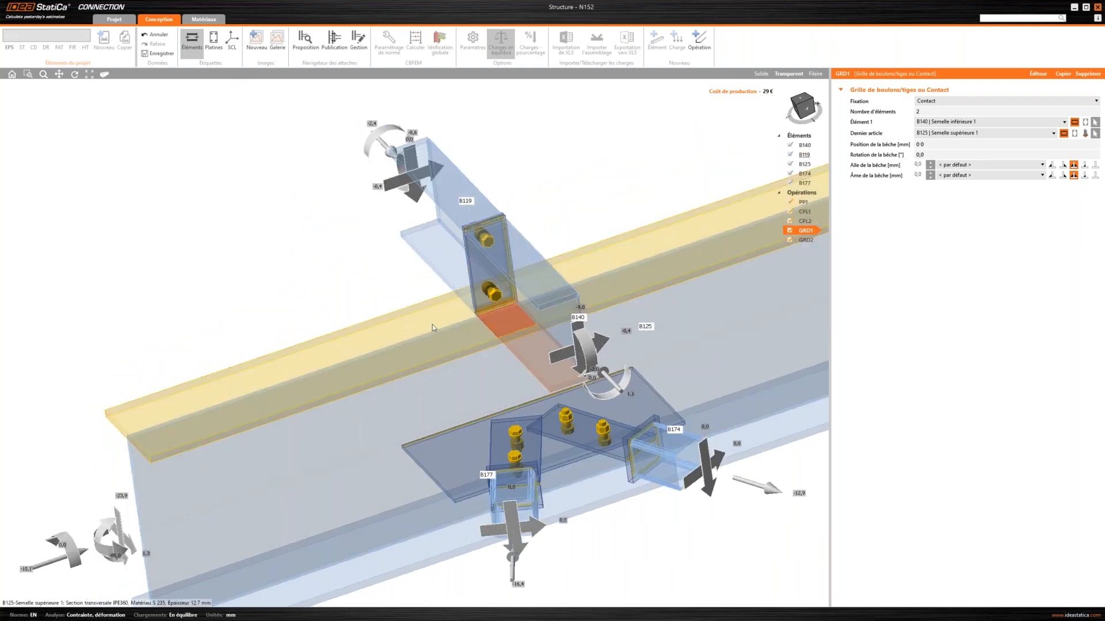
scroll(512, 330, down, 2)
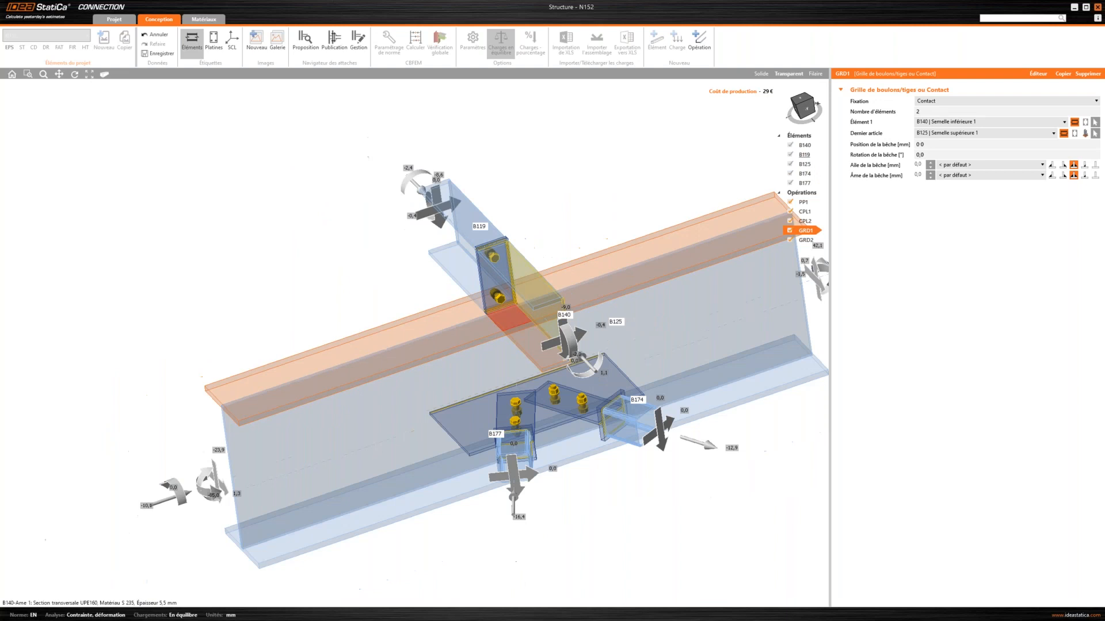
middle_drag(513, 331, 441, 371)
right_drag(442, 372, 542, 405)
click(701, 46)
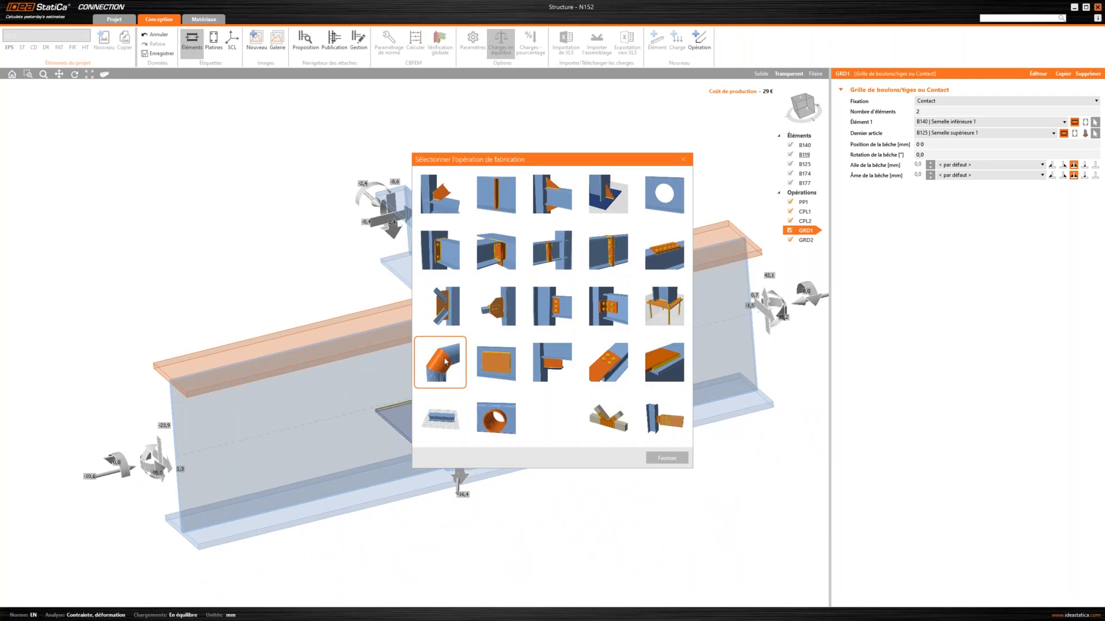
click(441, 367)
right_drag(541, 371, 477, 367)
middle_drag(476, 367, 535, 265)
right_drag(535, 265, 477, 290)
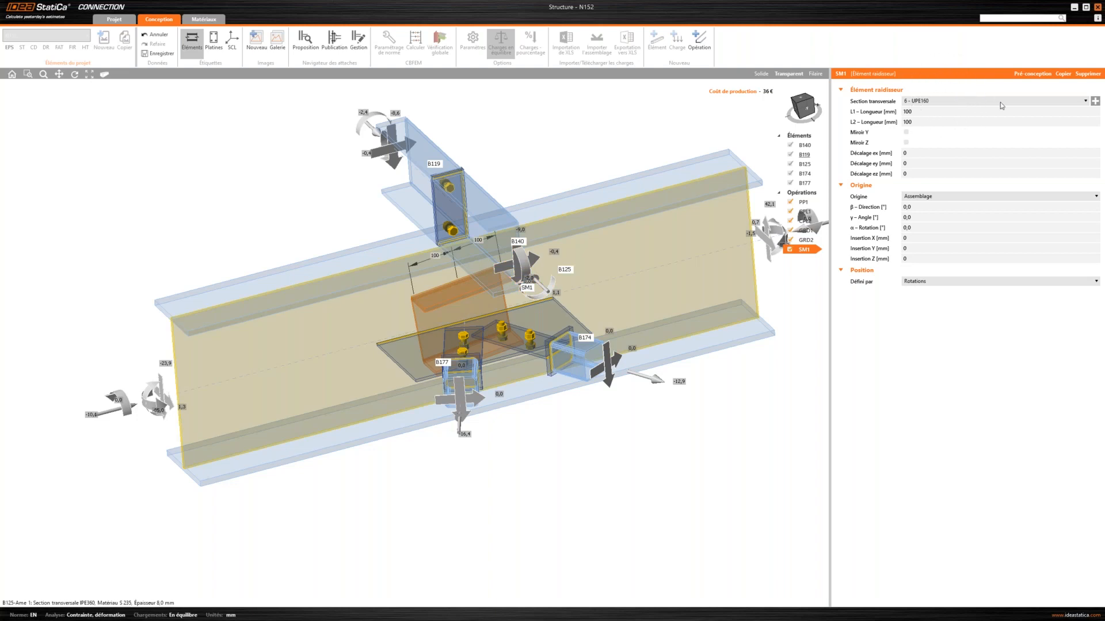
Step: Assign a new rolled angle cross-section L80X60X7 in S 235 to the stiffening member
click(1086, 102)
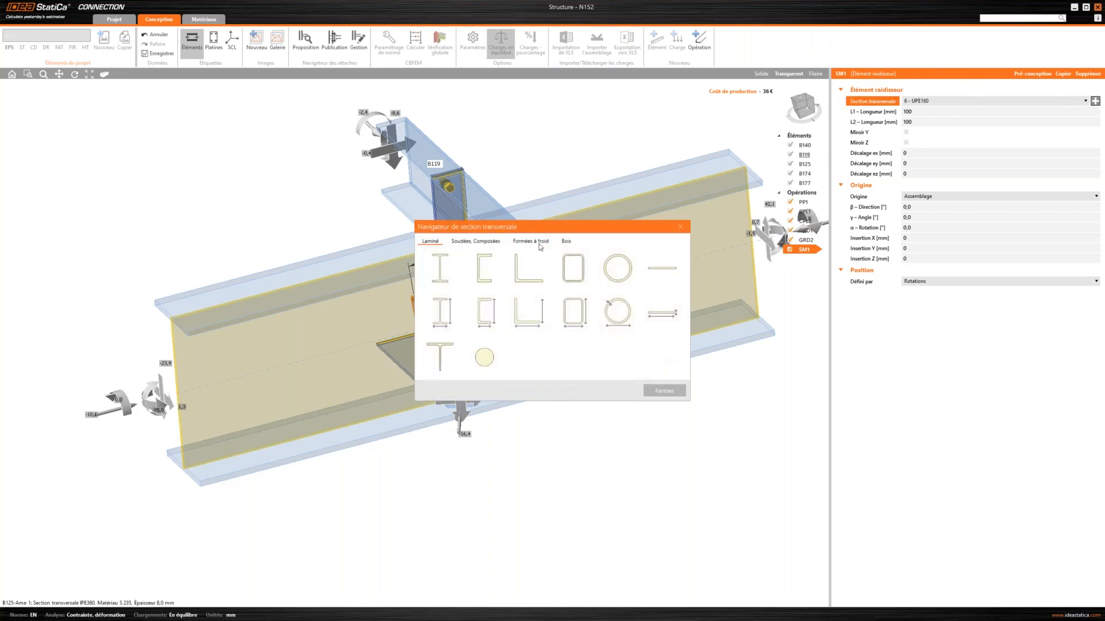
click(518, 277)
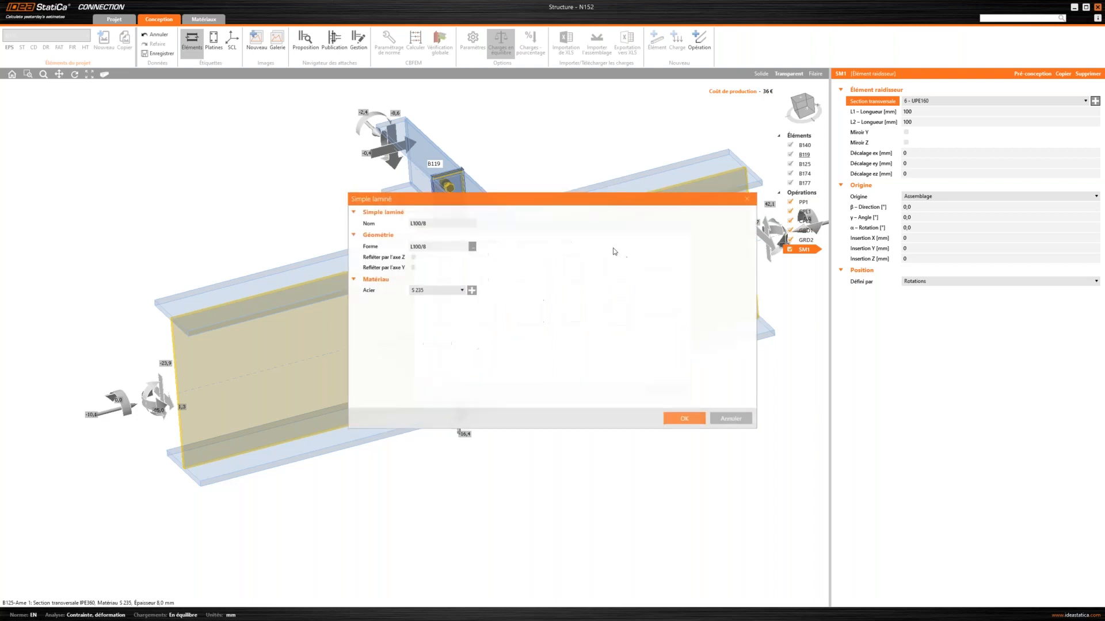
click(472, 247)
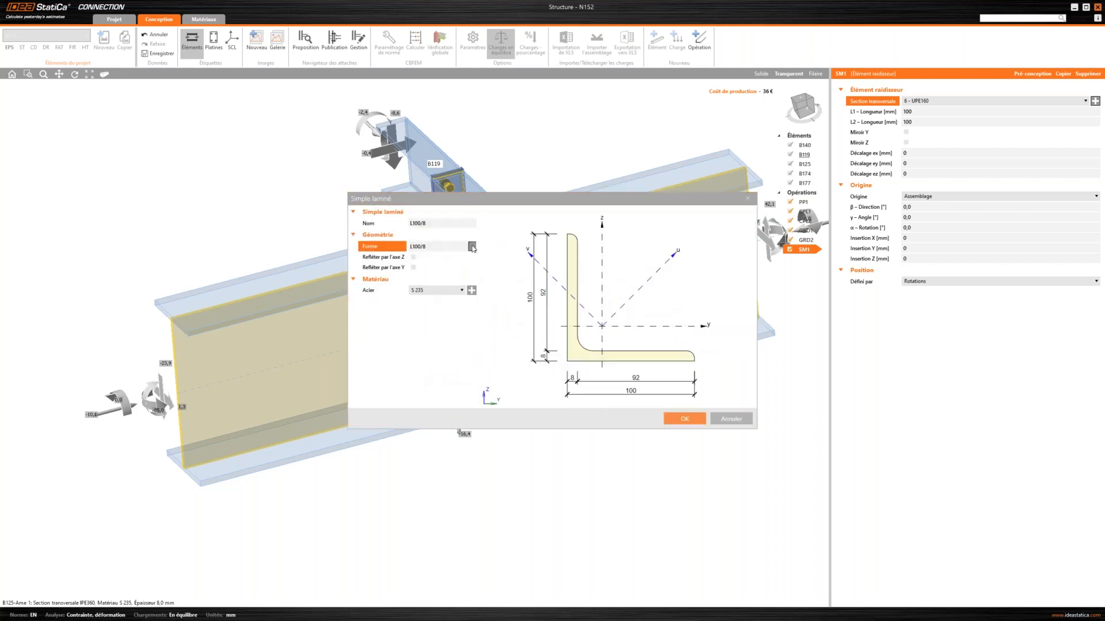
scroll(591, 319, down, 10)
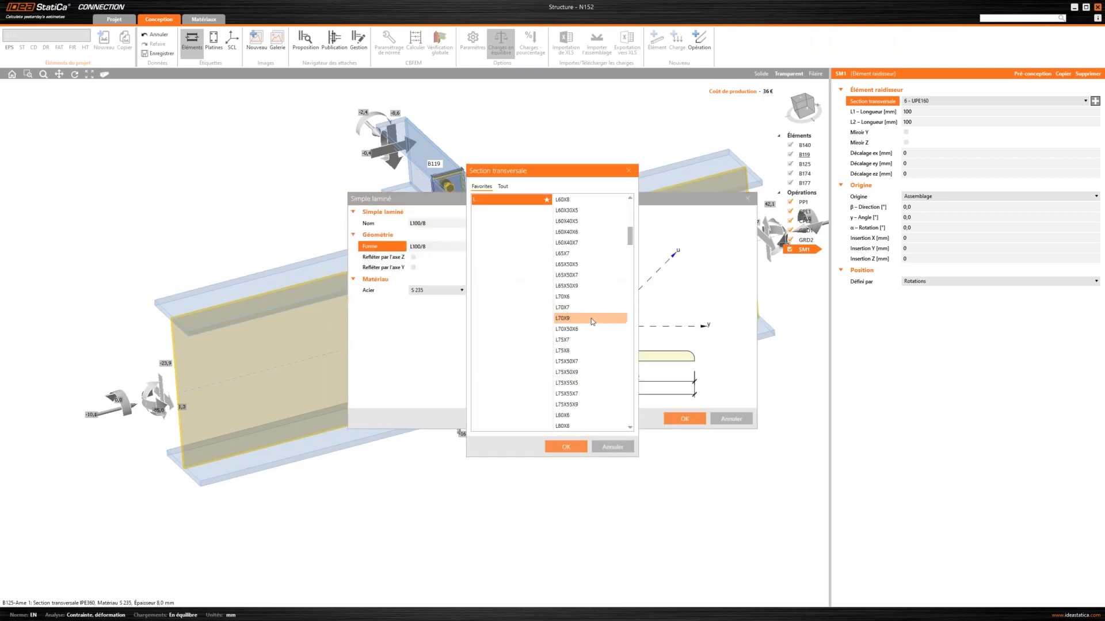
click(594, 307)
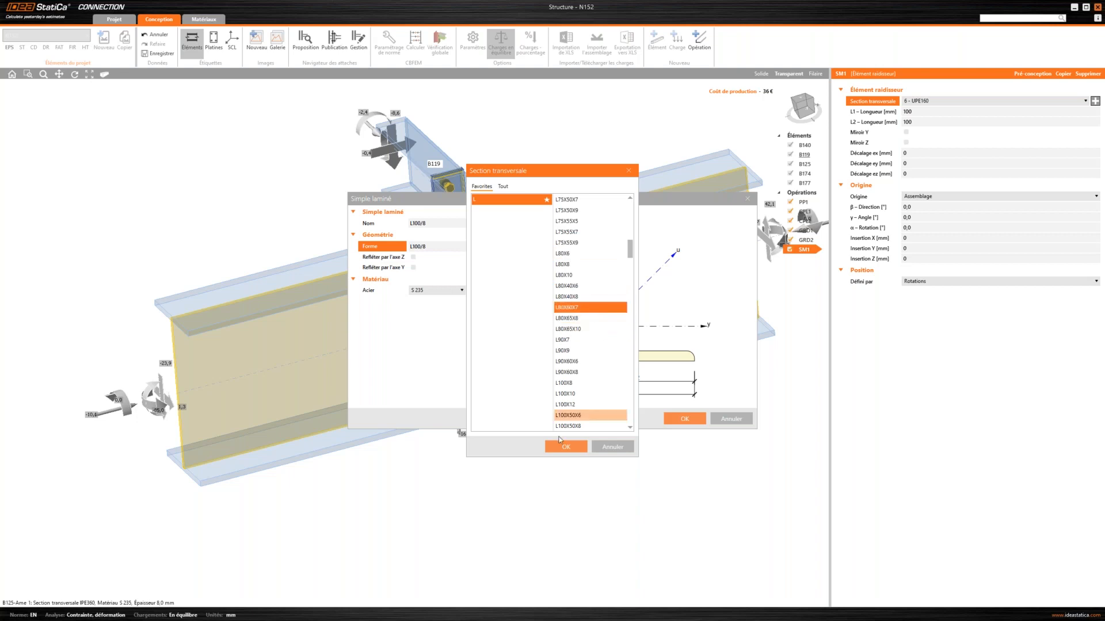
click(565, 447)
click(684, 418)
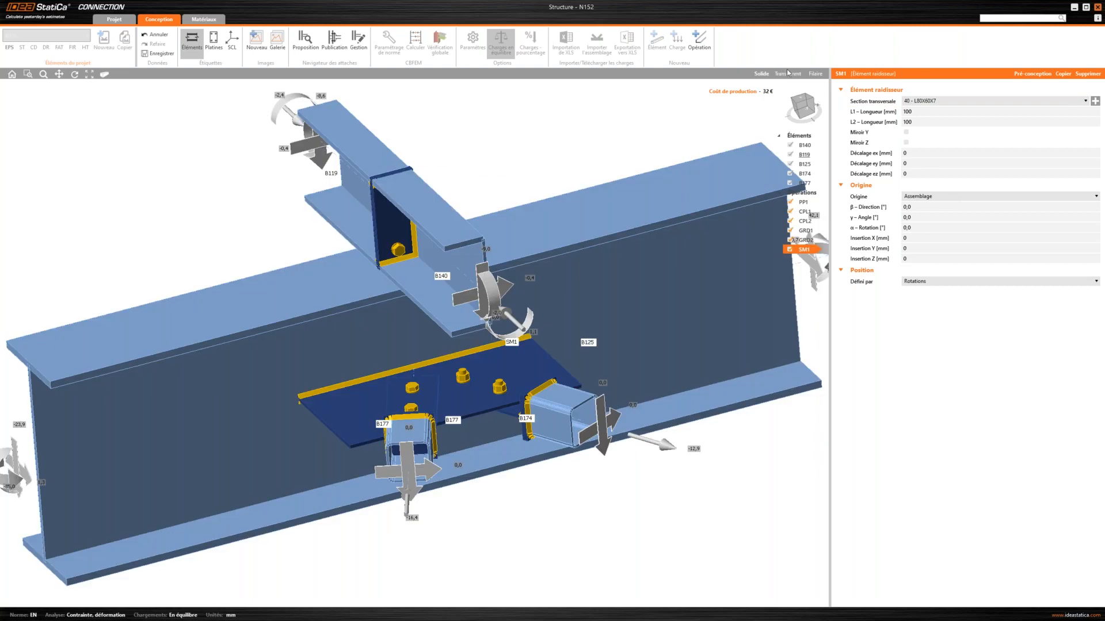
click(788, 74)
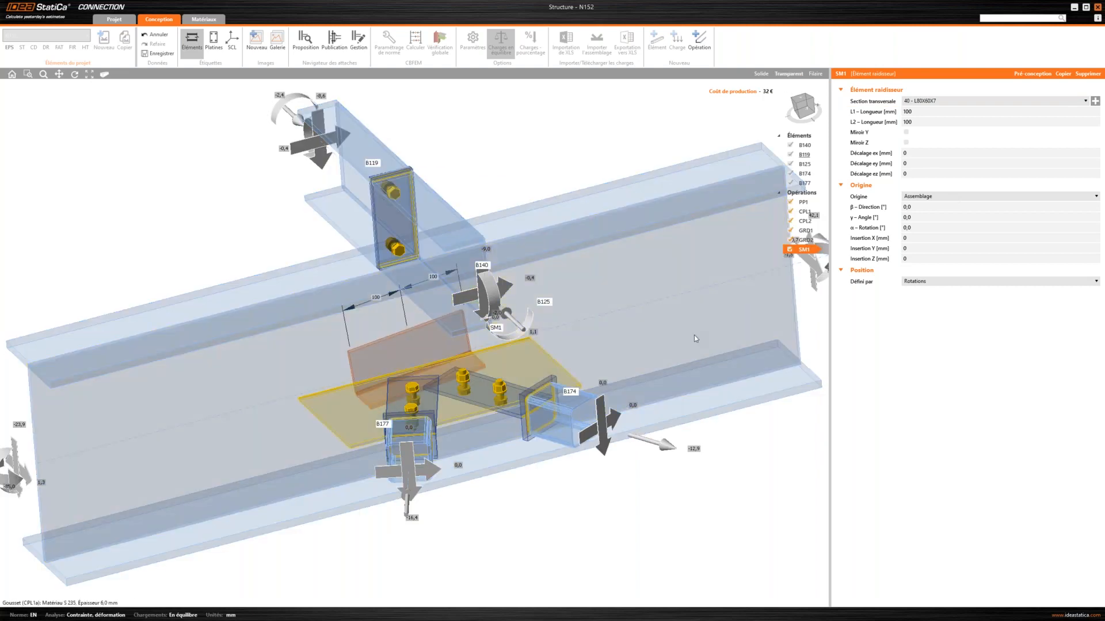
Step: Set the stiffening member's origin to Élément and attach it to the upper flange (Semelle supérieure 1) of B125
click(805, 111)
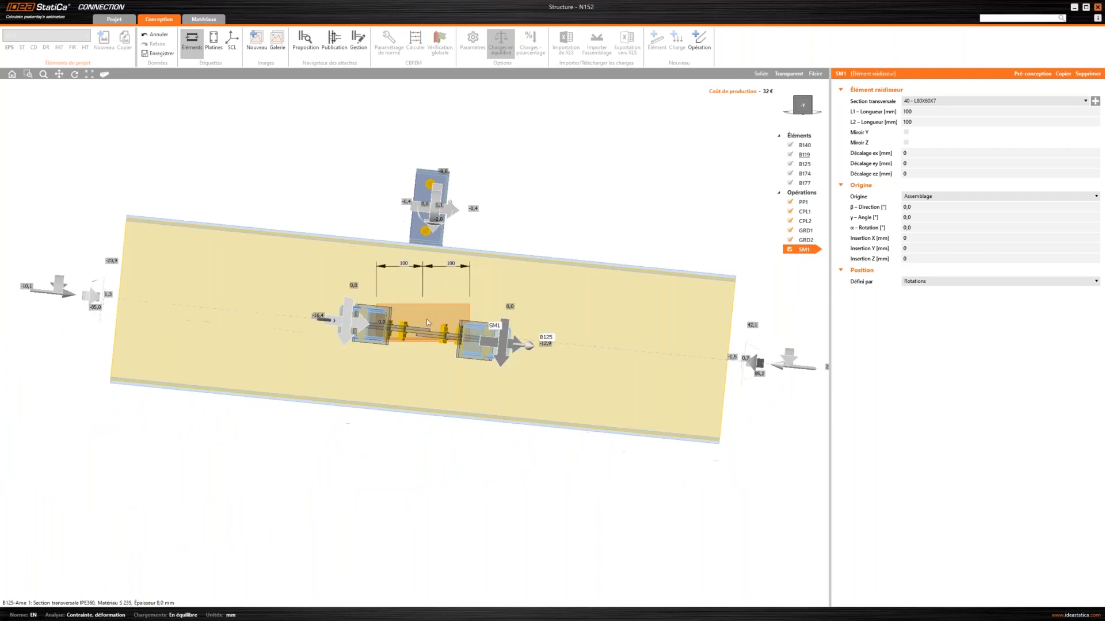
click(815, 75)
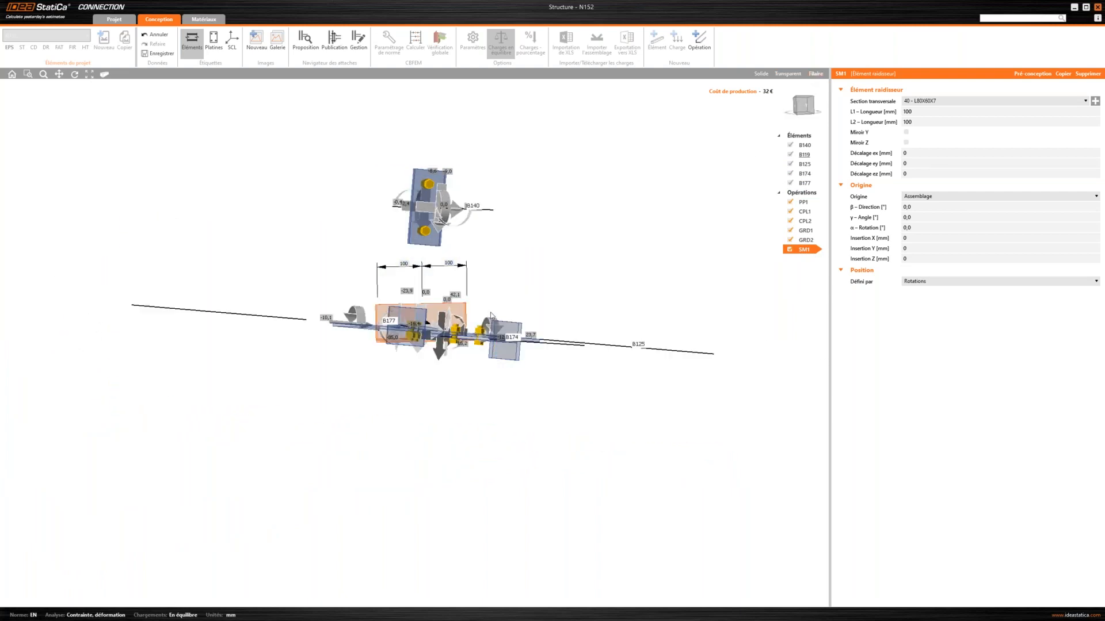
right_drag(627, 244, 460, 329)
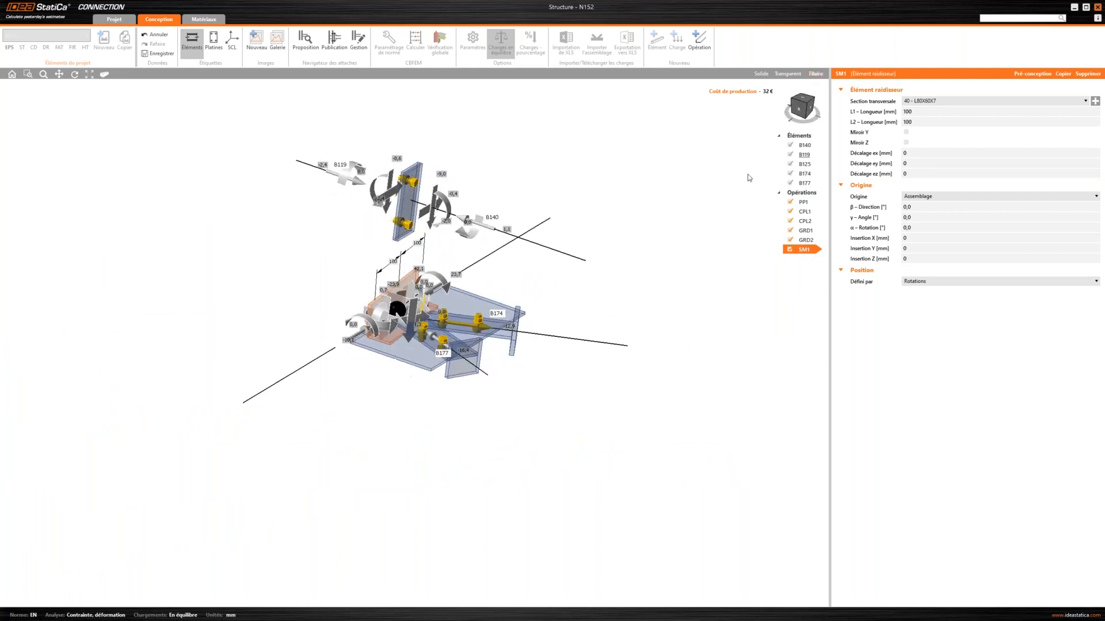
click(782, 77)
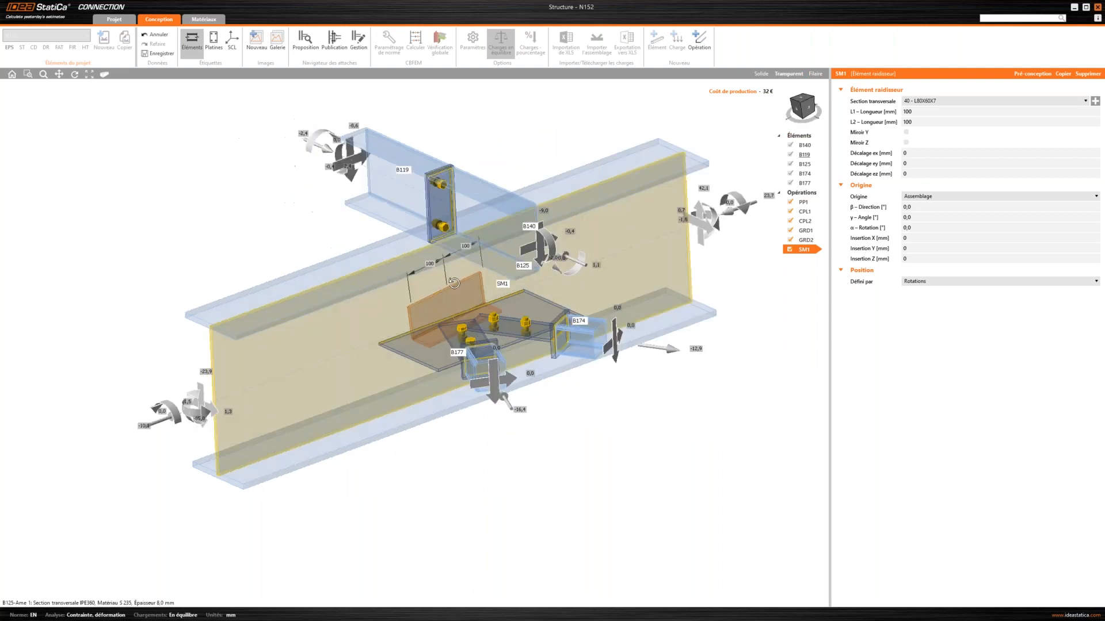
click(923, 200)
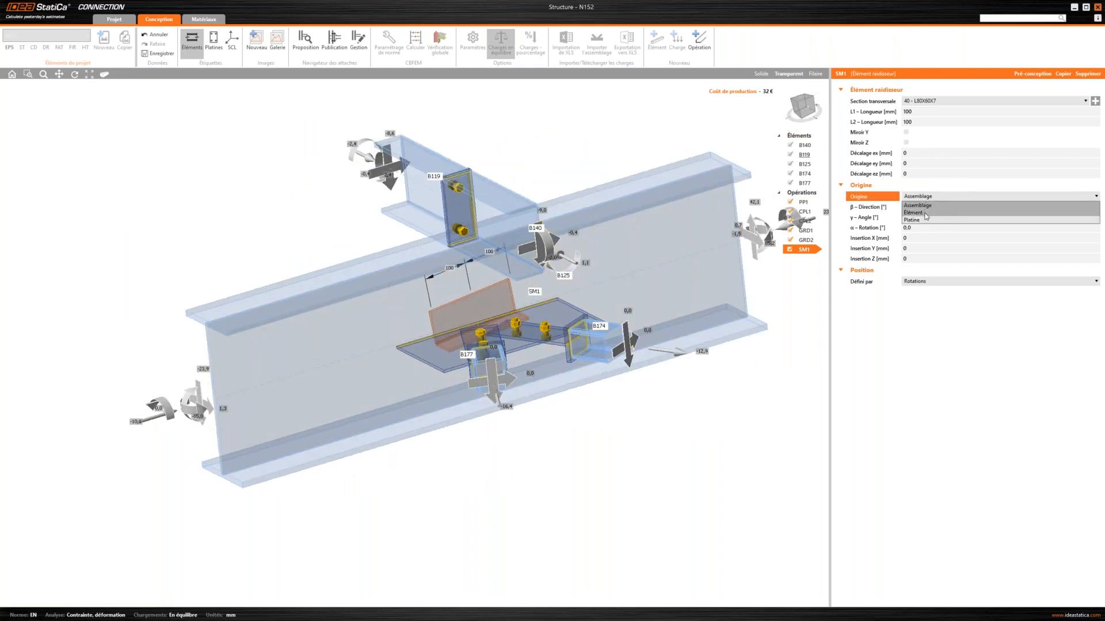
click(925, 214)
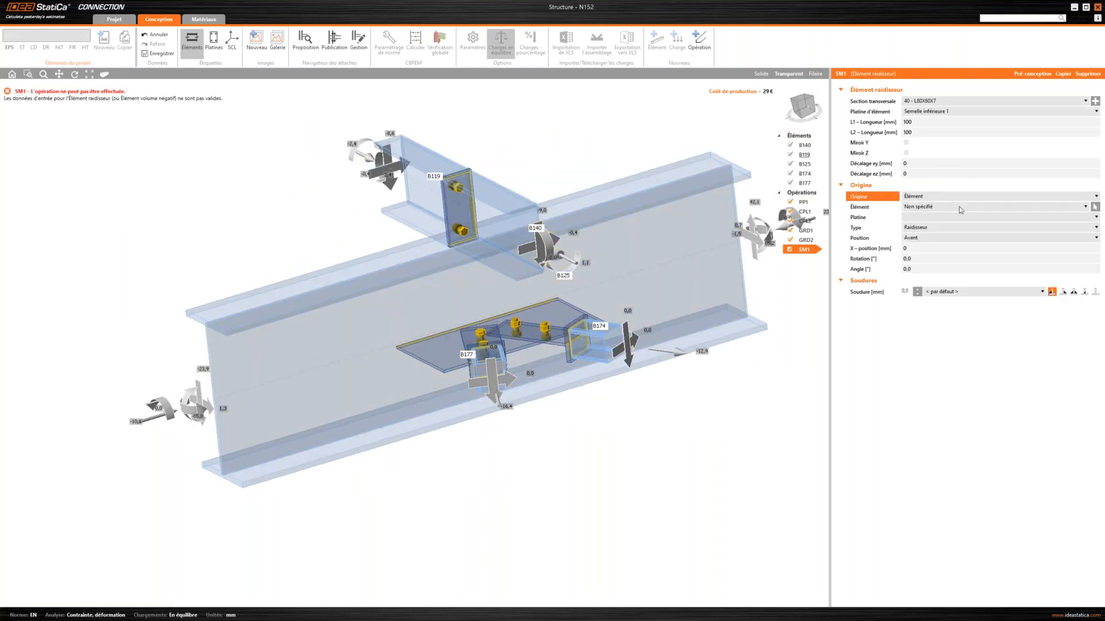
click(1095, 207)
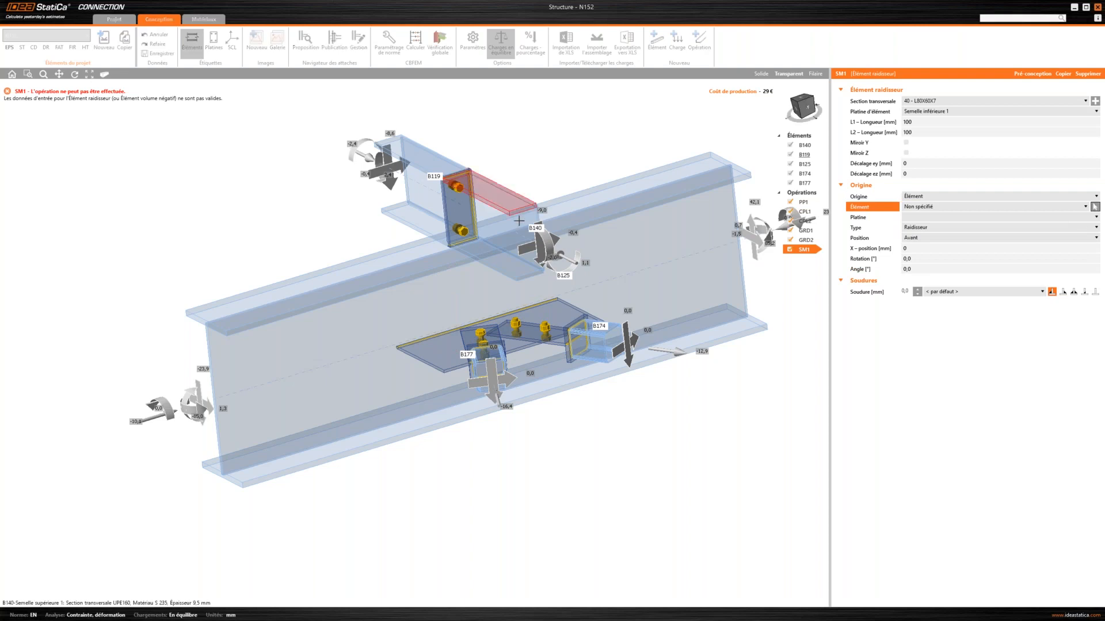
click(417, 262)
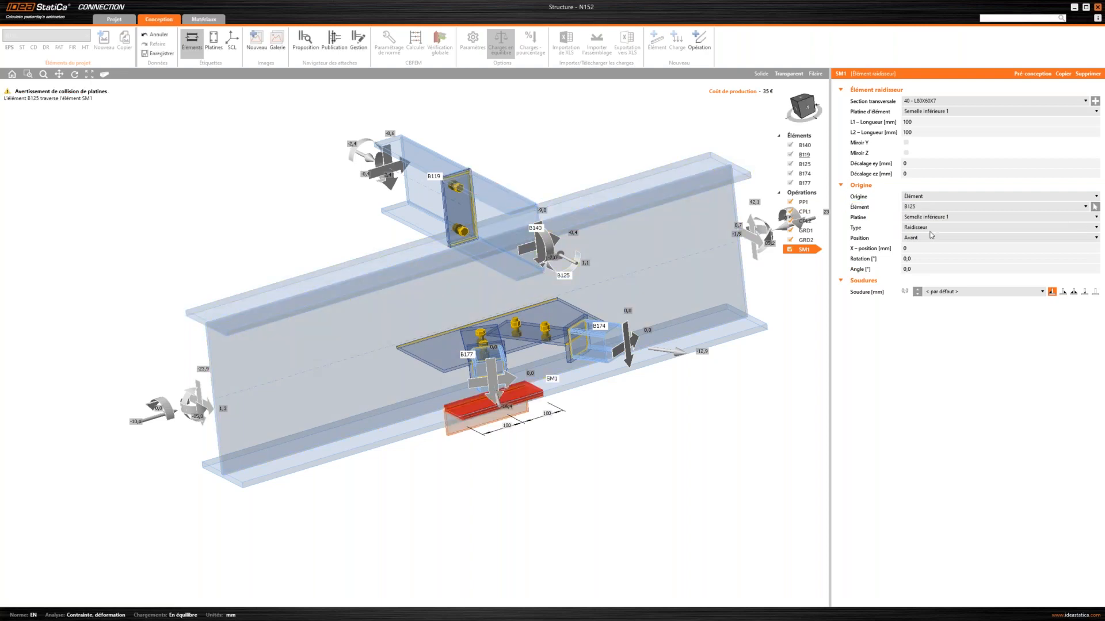
click(943, 217)
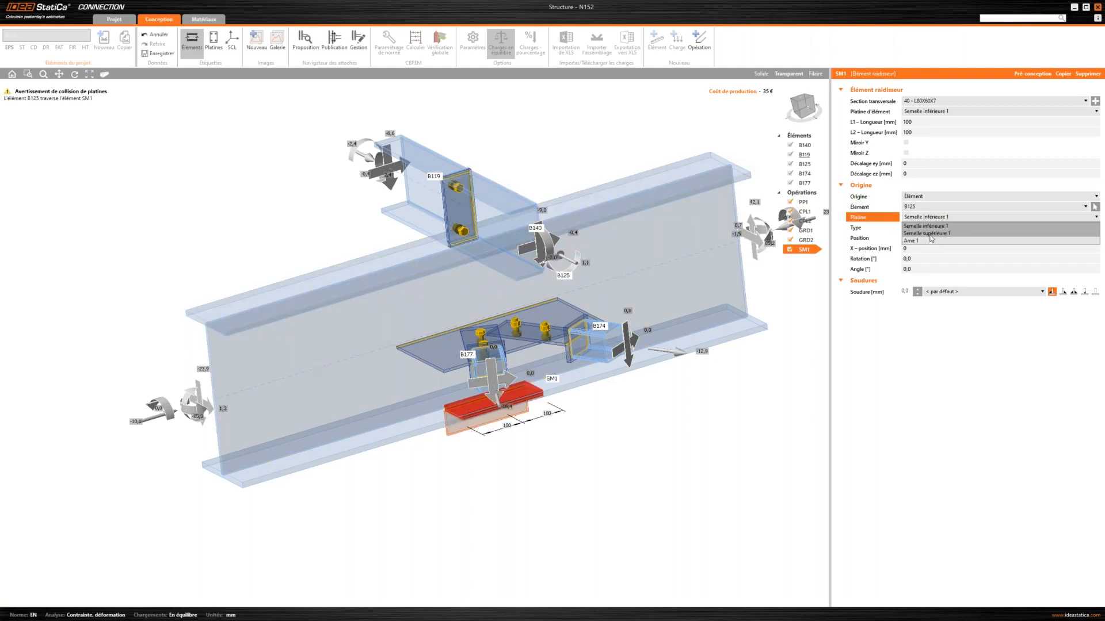
click(931, 233)
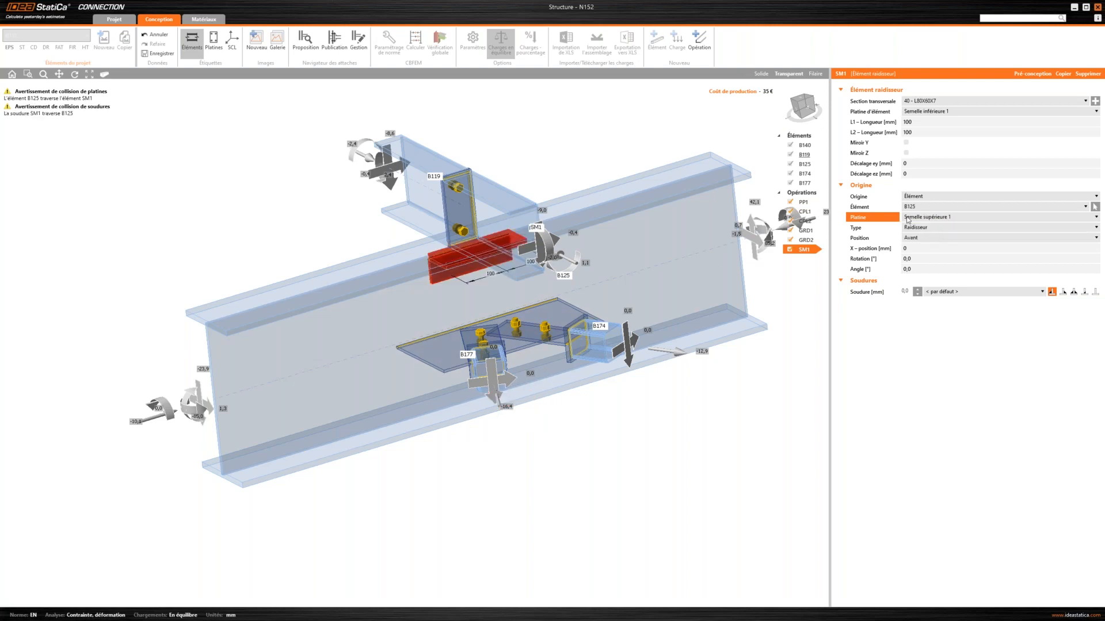
Step: Set the stiffening member's type to Renfort and its rotation to 90°
click(939, 228)
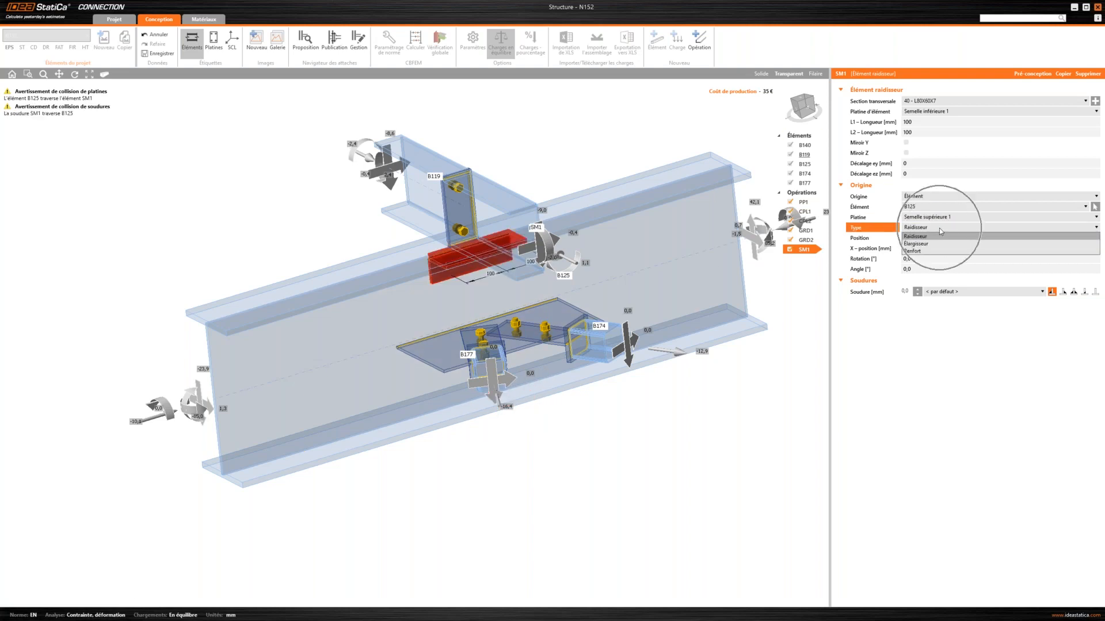
click(926, 251)
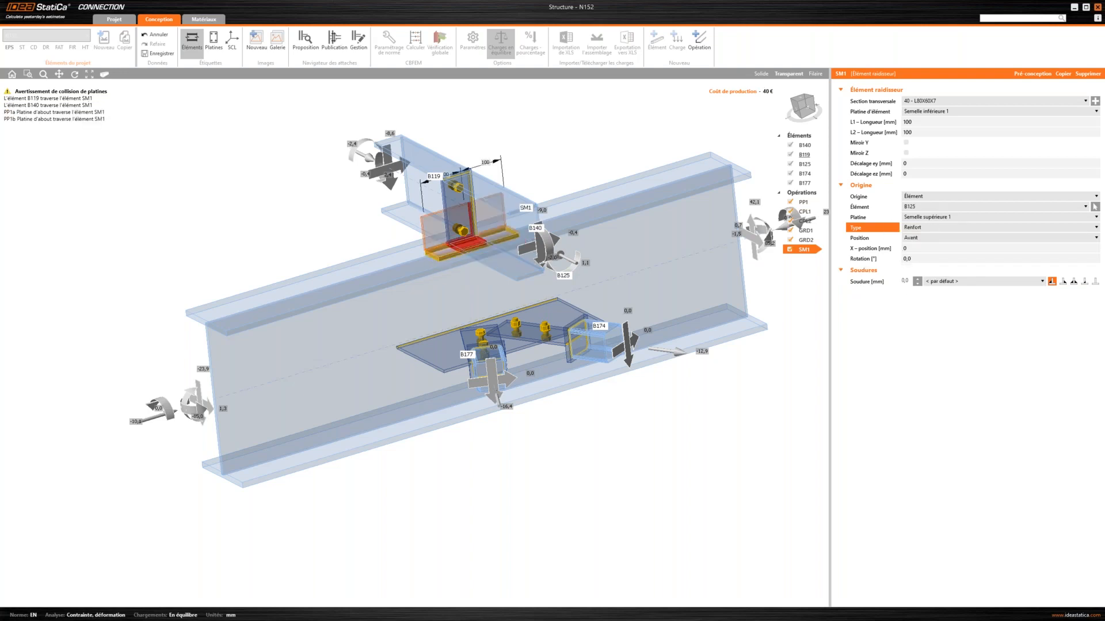
click(920, 259)
text(90)
key(Tab)
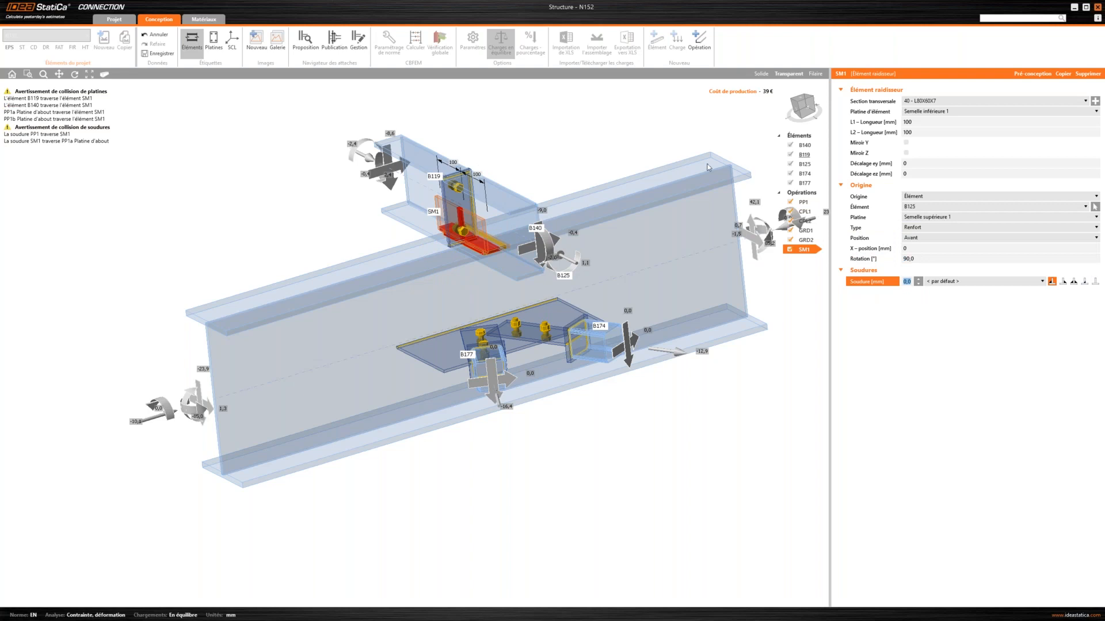
Step: Try the rear position (Derrière) for the stiffening member and restore it to Avant
click(808, 114)
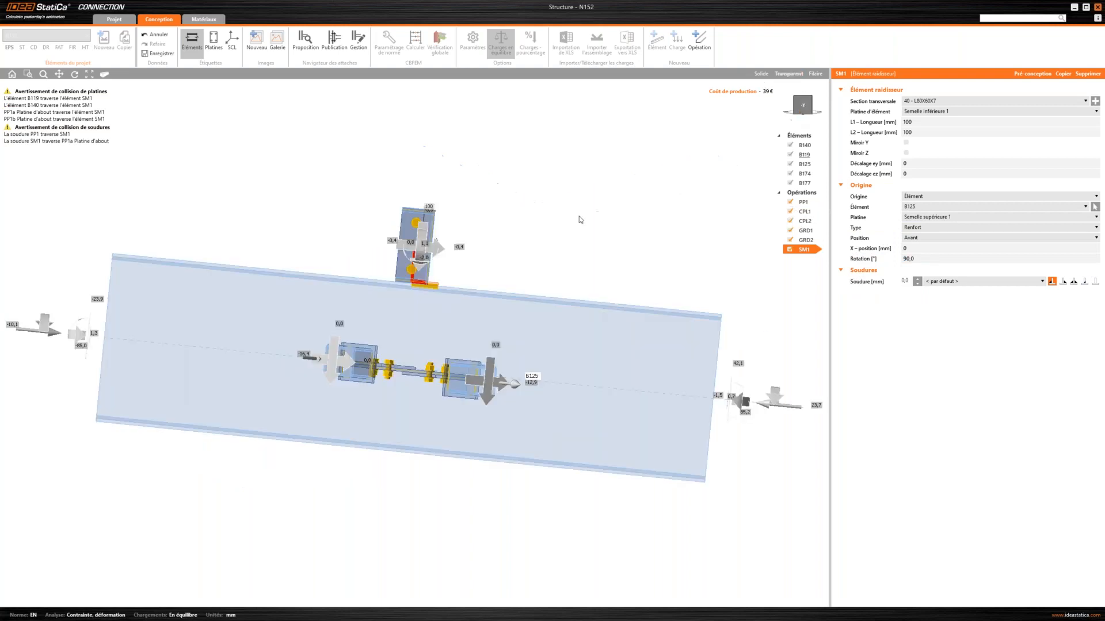
scroll(441, 281, up, 5)
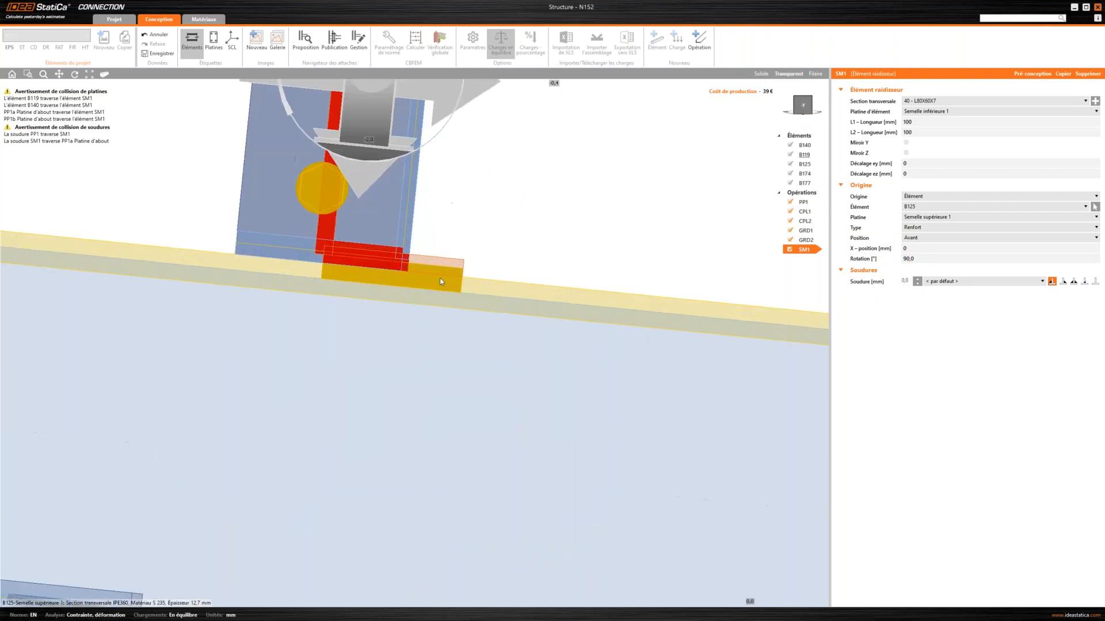
click(925, 239)
click(913, 255)
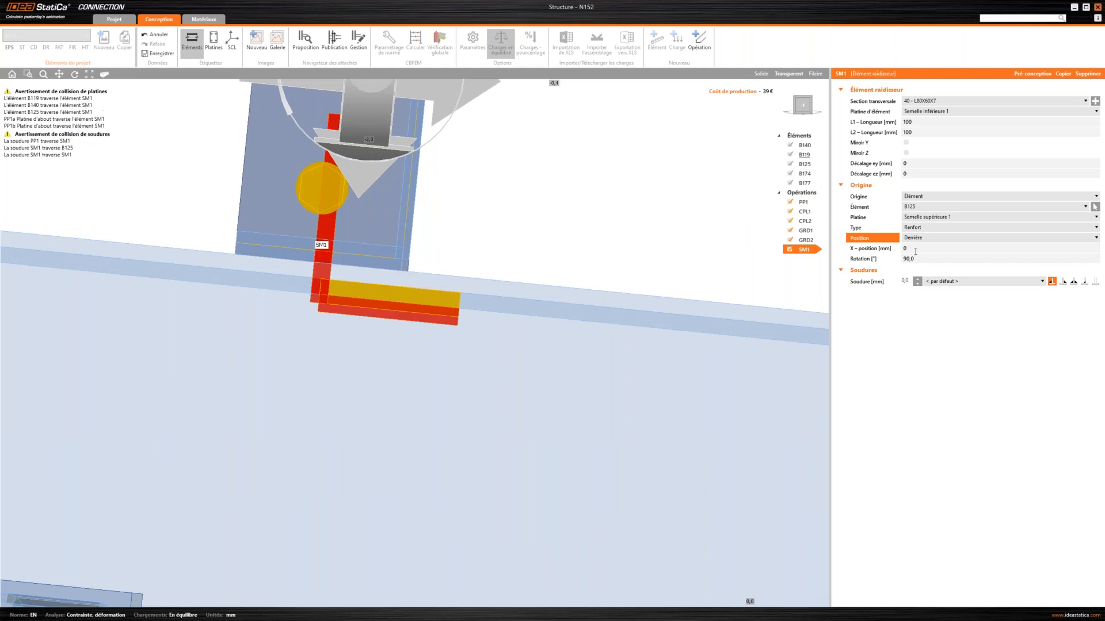
click(919, 236)
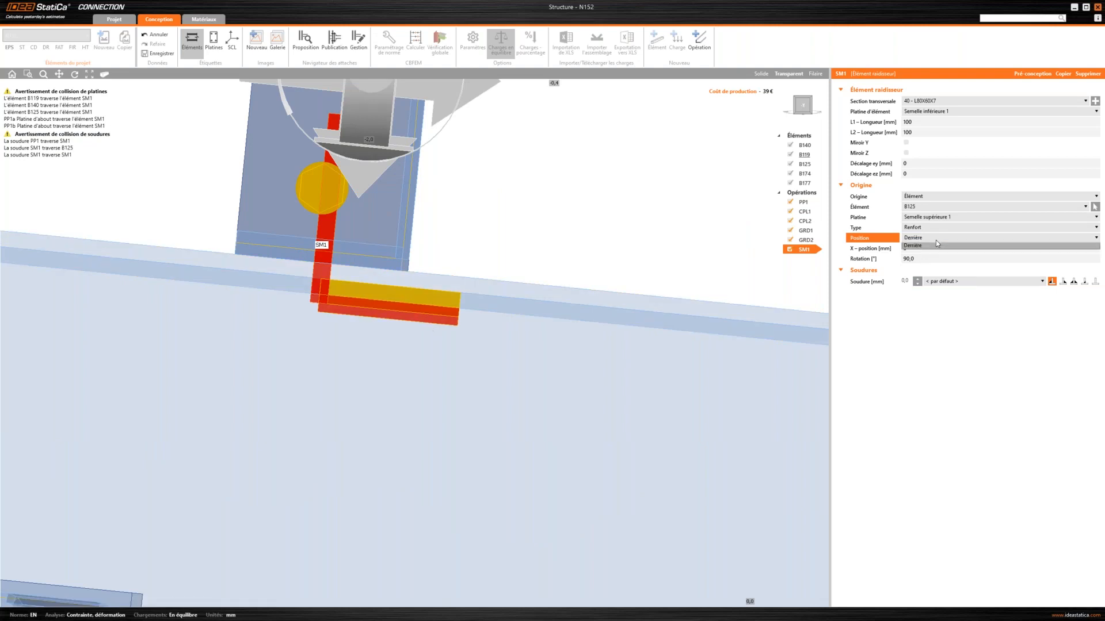
click(932, 246)
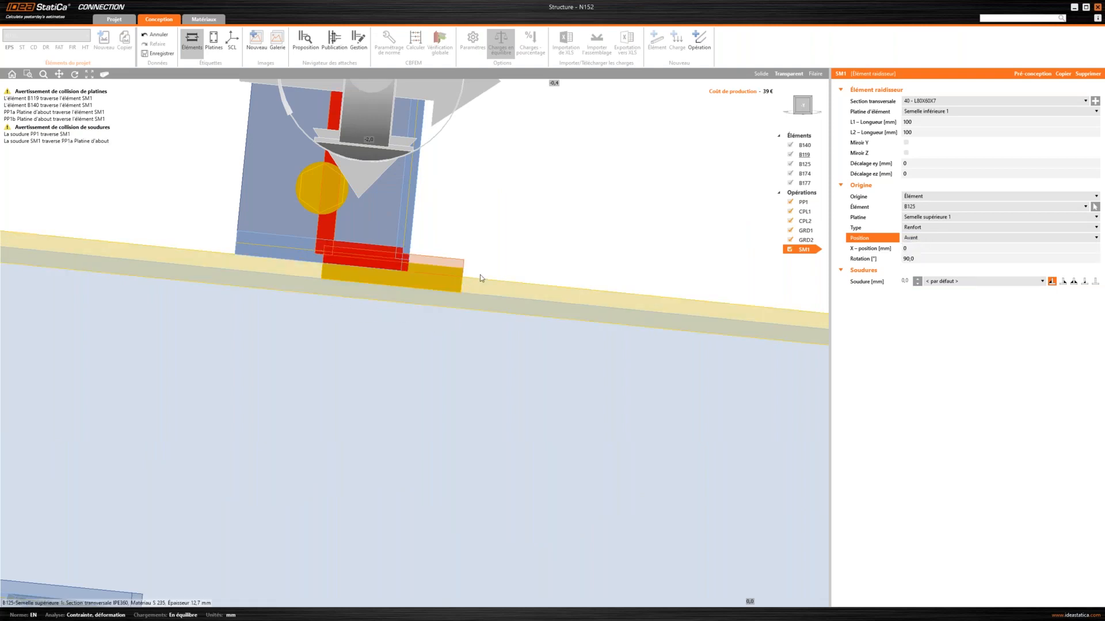
Step: Set the X-position of the stiffening angle on B125 to -38 mm
scroll(504, 270, down, 5)
ctrl+middle_drag(511, 251, 479, 235)
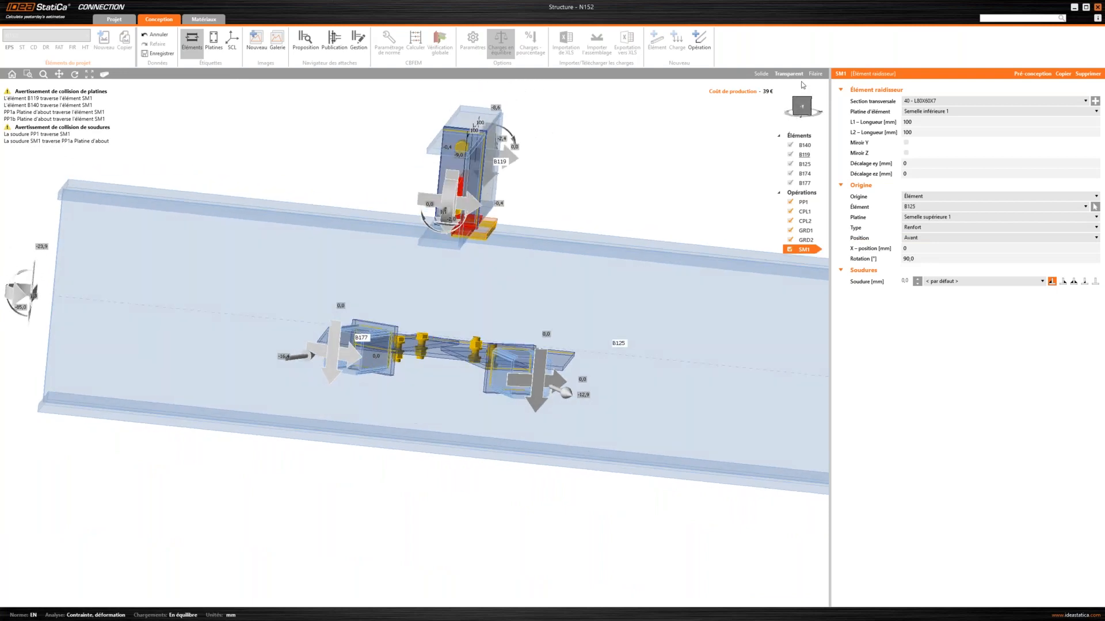
click(916, 249)
text(-38)
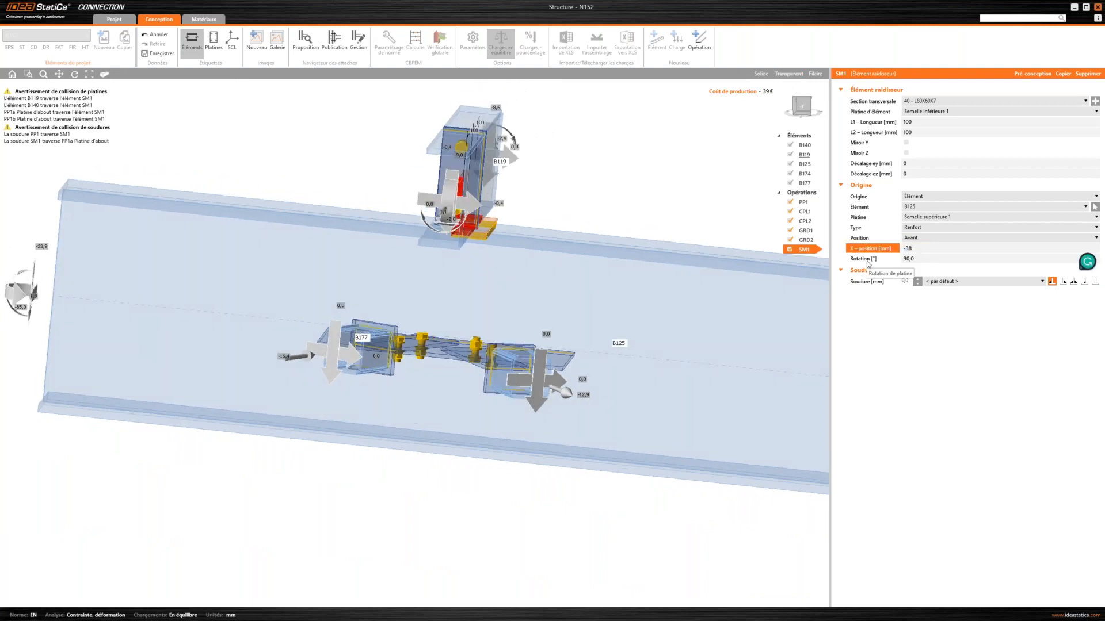
key(Tab)
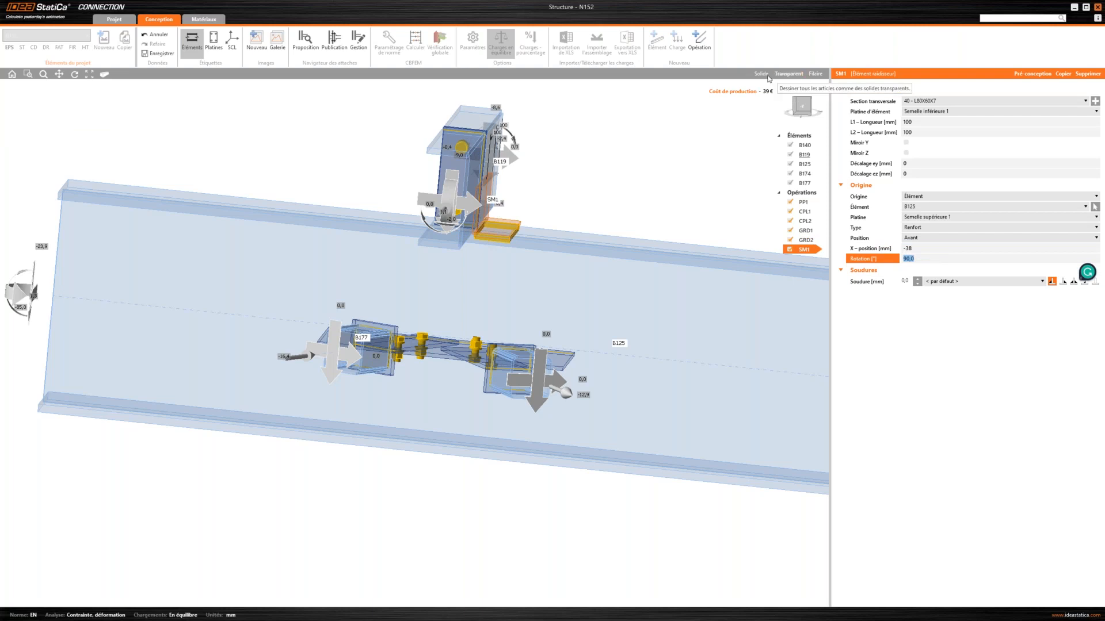
Step: Display the model as solid and set both lengths L1 and L2 of the stiffening angle to 80 mm
click(767, 75)
ctrl+middle_drag(572, 215, 512, 212)
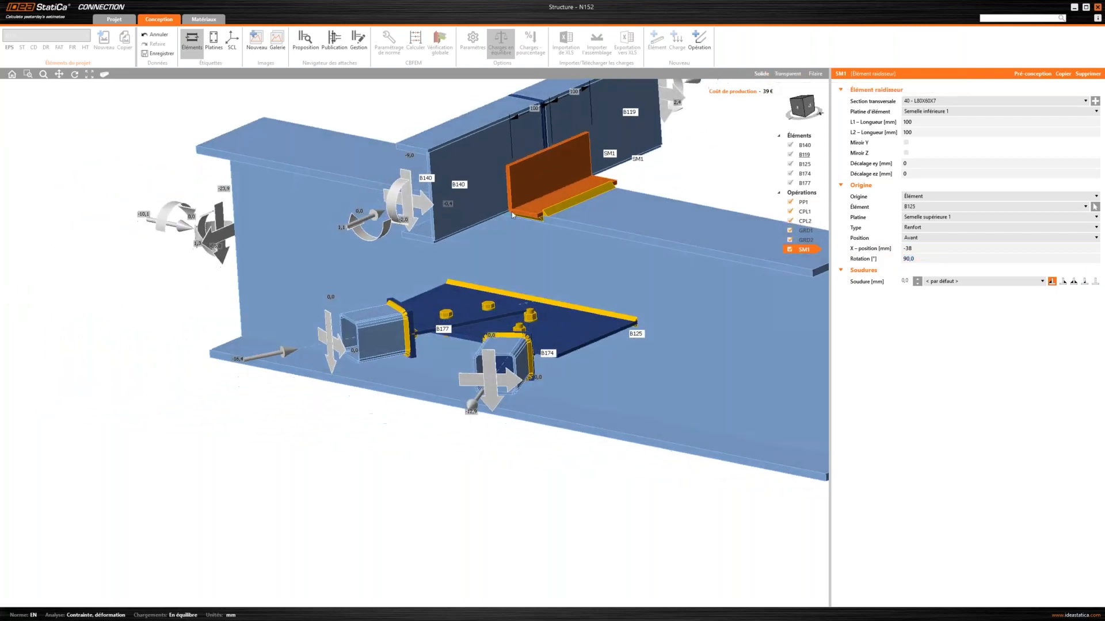
click(922, 121)
text(80)
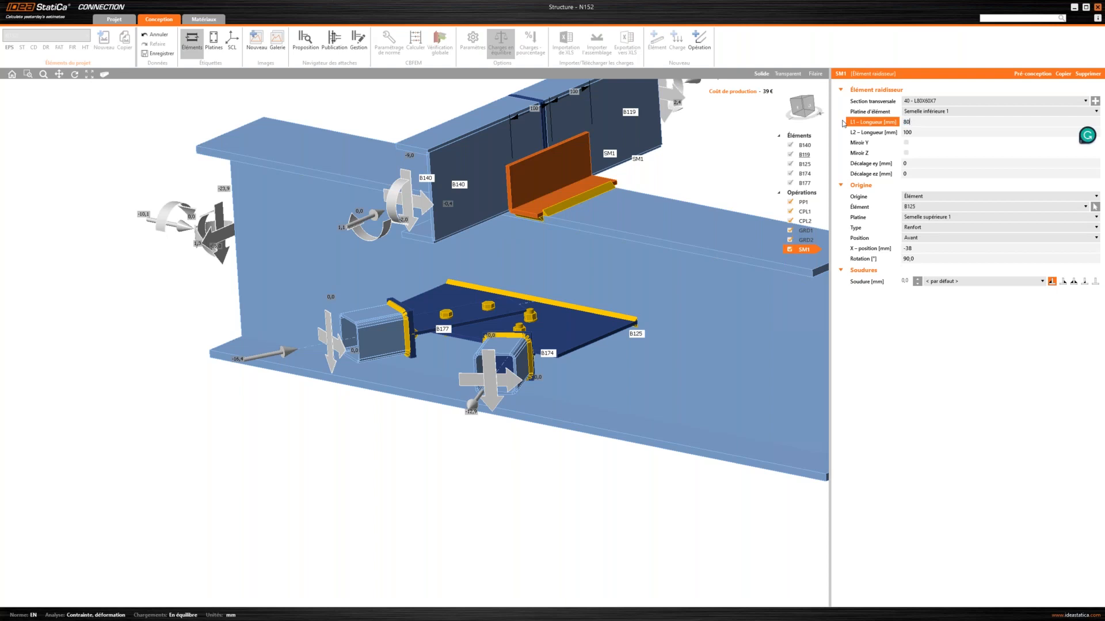
key(Tab)
text(80)
key(Tab)
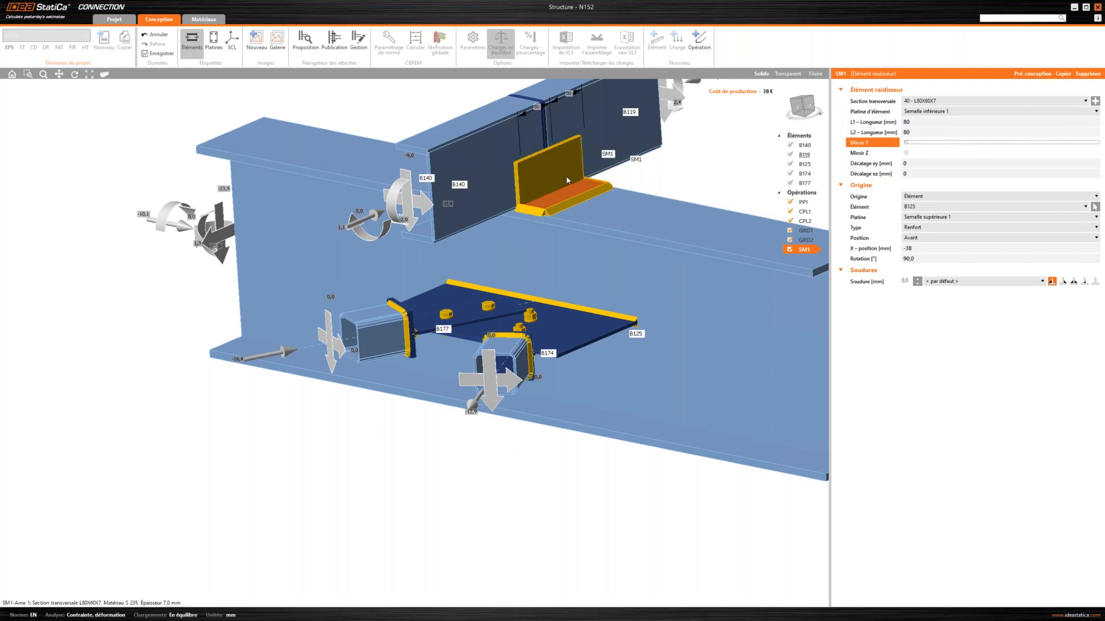
Step: Set the weld thickness between the stiffening angle and the B125 flange to 4 mm
middle_drag(660, 206, 603, 213)
click(907, 282)
text(4)
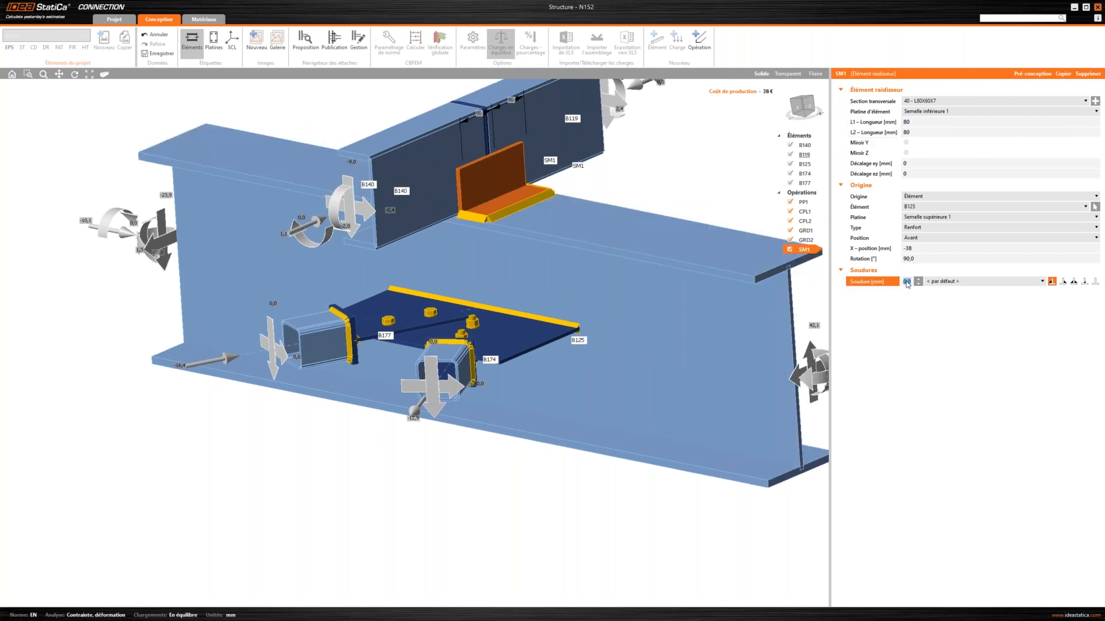
key(Return)
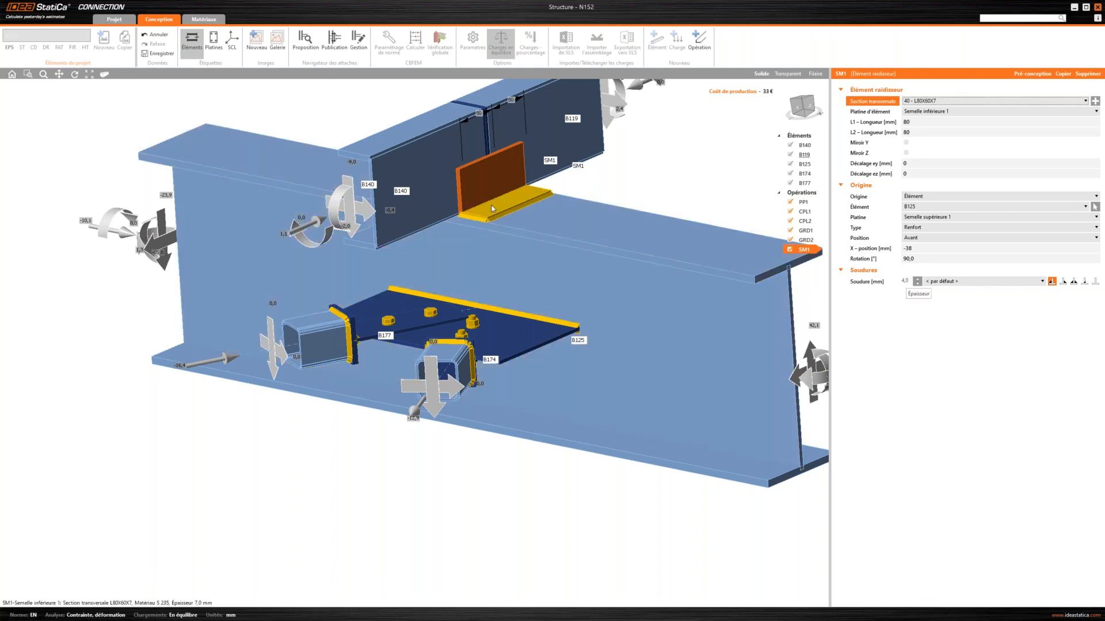
Step: Inspect the welded stiffening angle and add a bolt grid or contact operation to the joint
scroll(517, 213, up, 5)
right_drag(534, 214, 582, 210)
scroll(582, 210, down, 2)
middle_drag(583, 210, 525, 256)
scroll(525, 257, down, 4)
right_drag(525, 257, 438, 236)
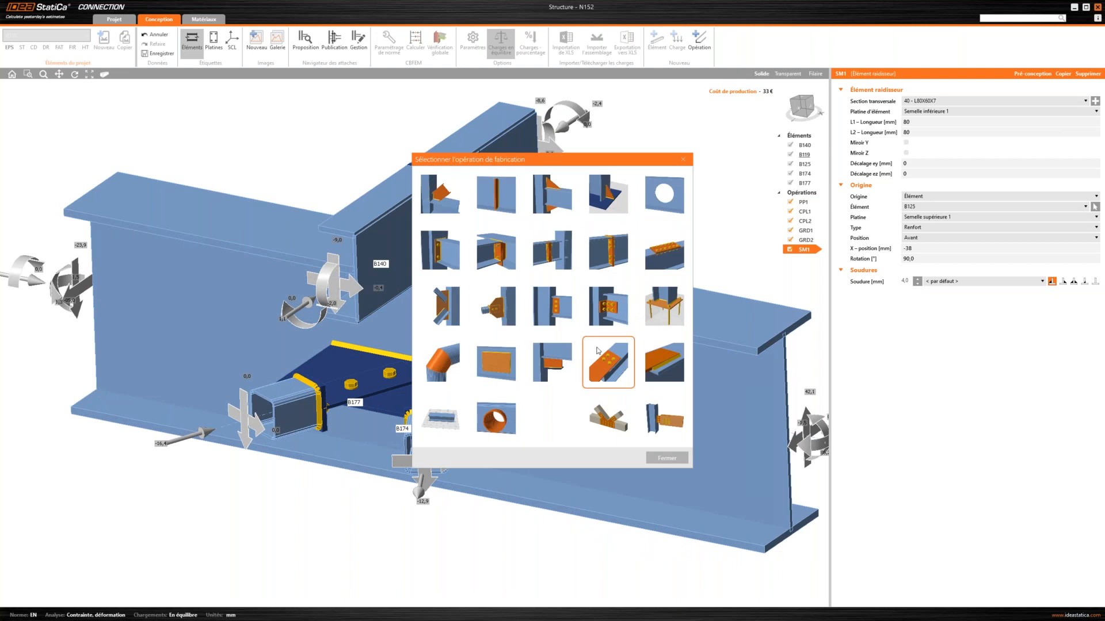
click(608, 362)
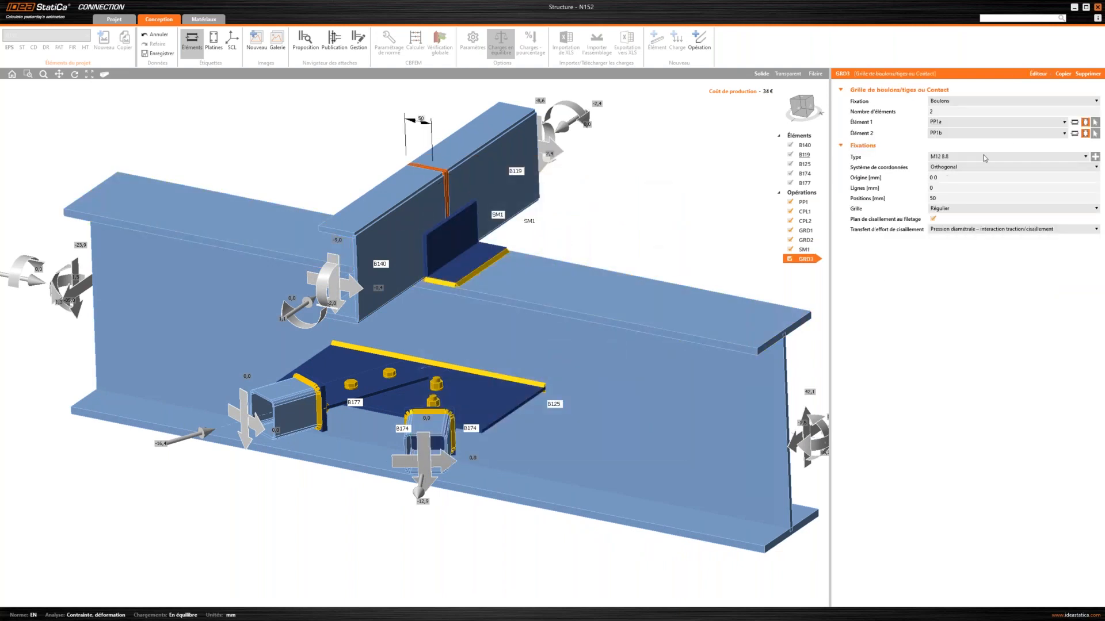
Step: Make the bolt grid connect the web (Ame 1) of SM1 as element 1 with the web of B140 as element 2
click(1076, 122)
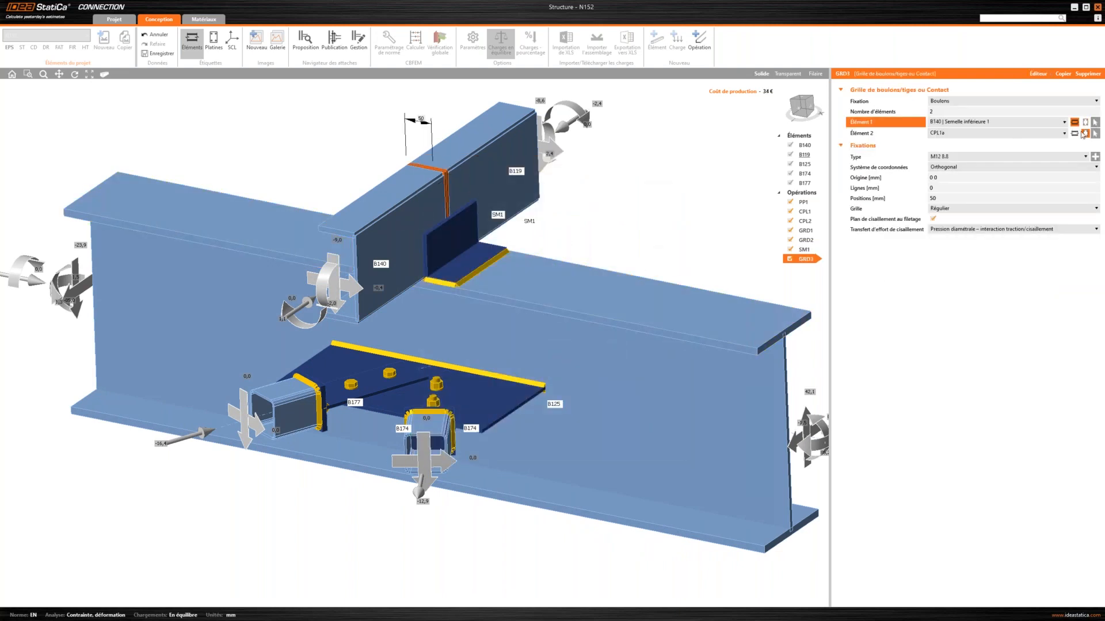
click(1075, 133)
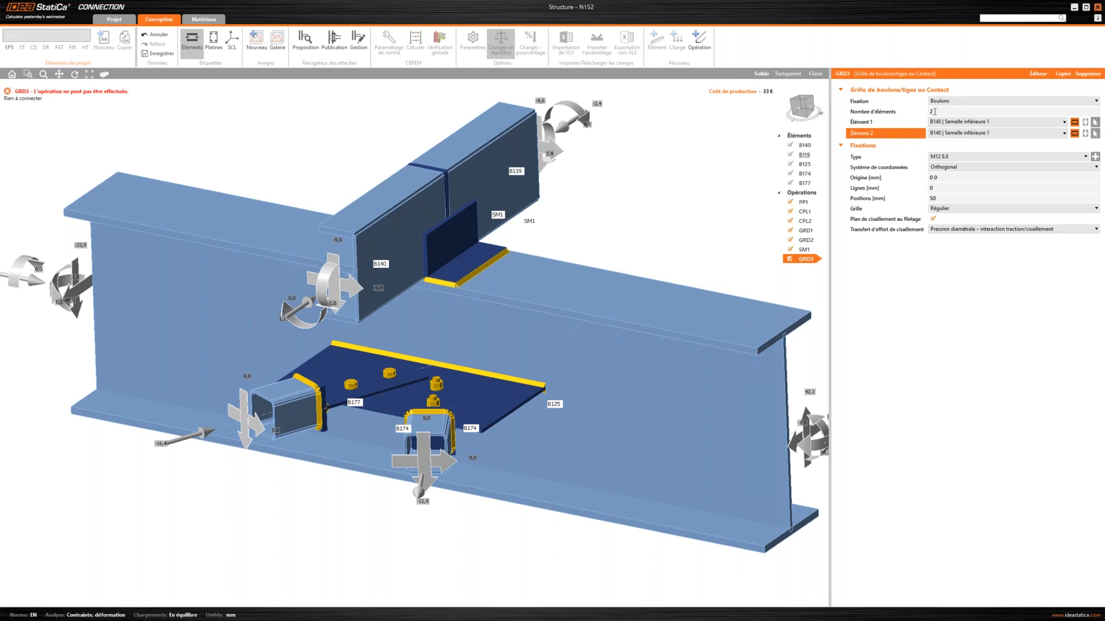
click(1095, 122)
click(444, 241)
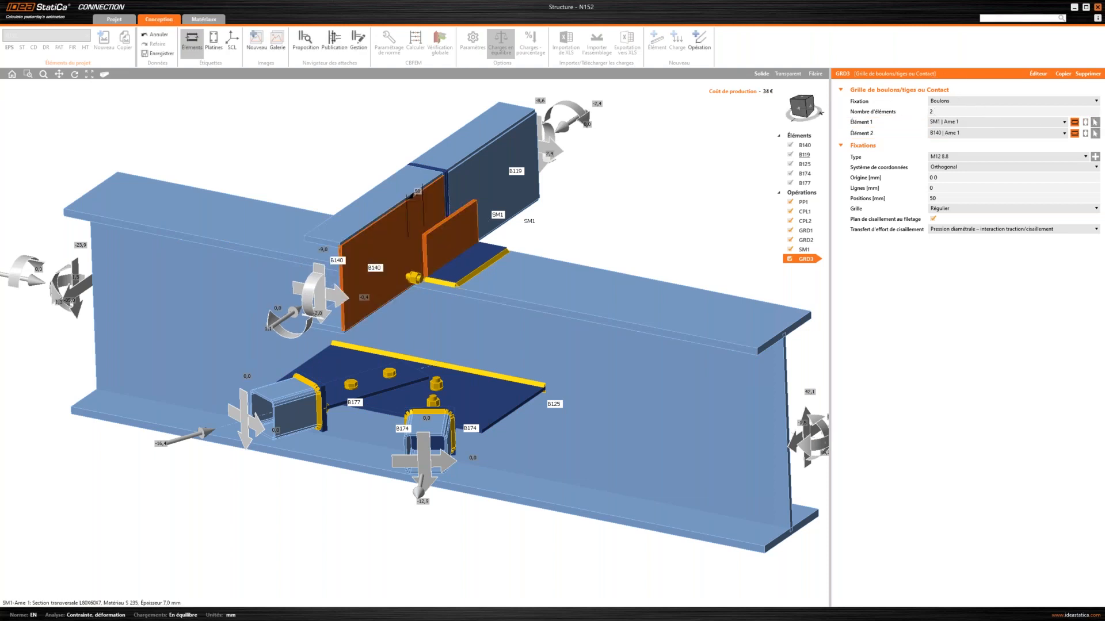
click(956, 123)
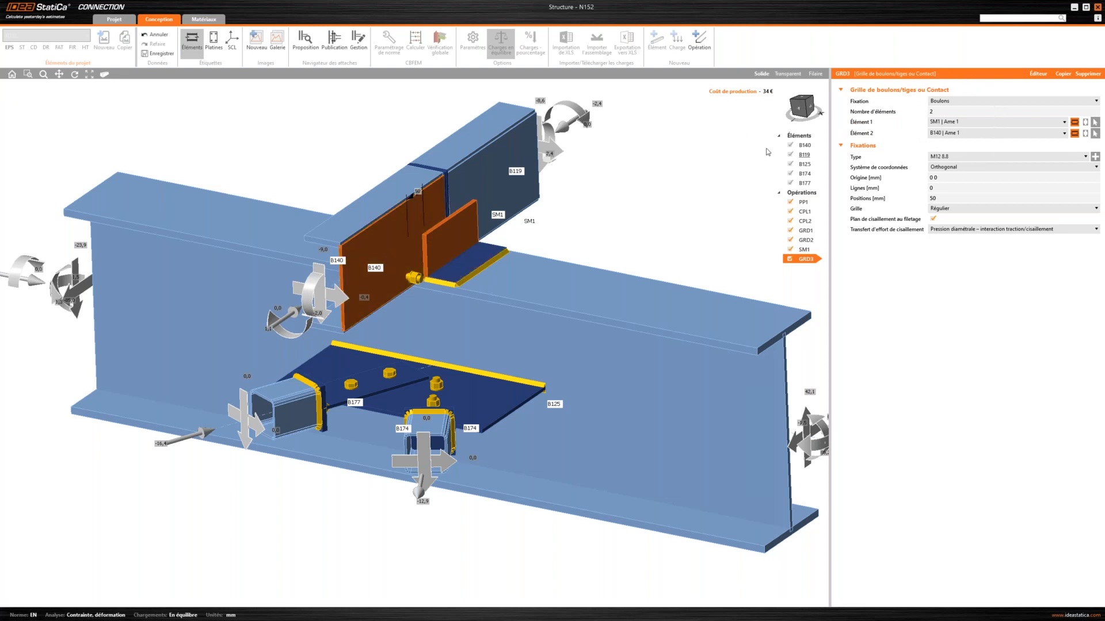
Step: View the joint from the side and set the bolt grid's line offset to 20 mm
click(812, 109)
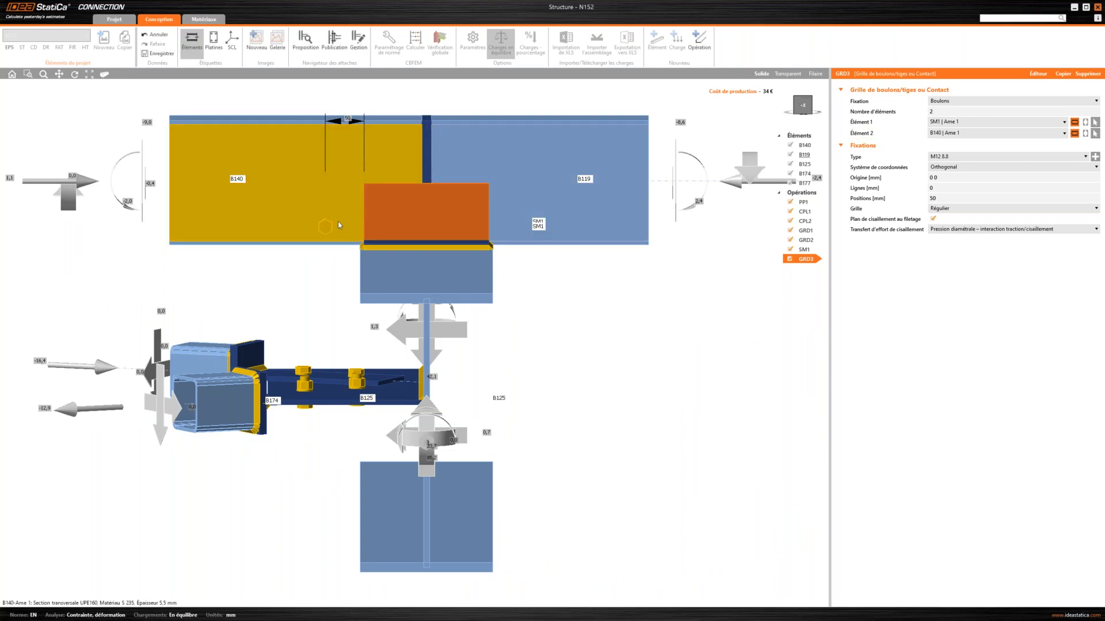
click(943, 189)
text(2)
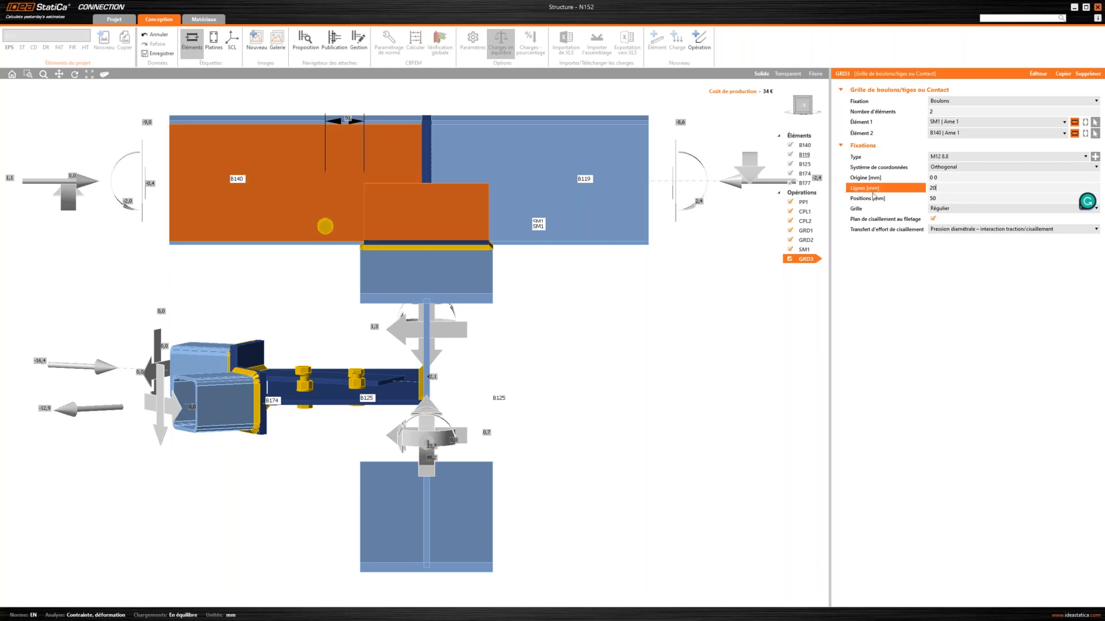
text(0)
click(873, 197)
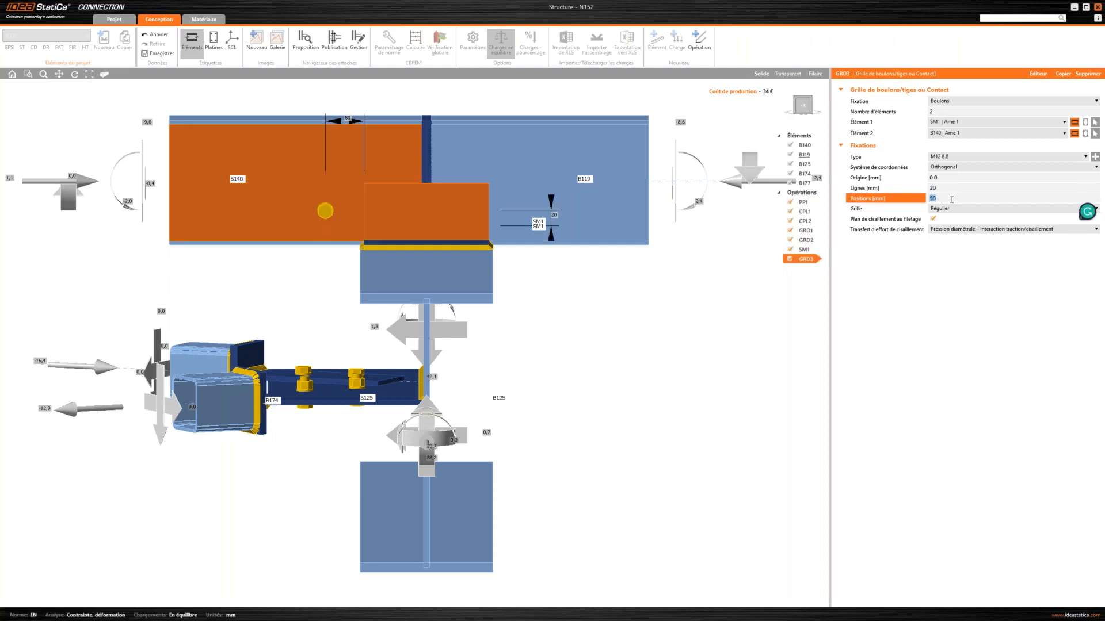
Step: Set the position of bolt grid GRD3 on member B140 to -30 mm
text(-30)
key(Tab)
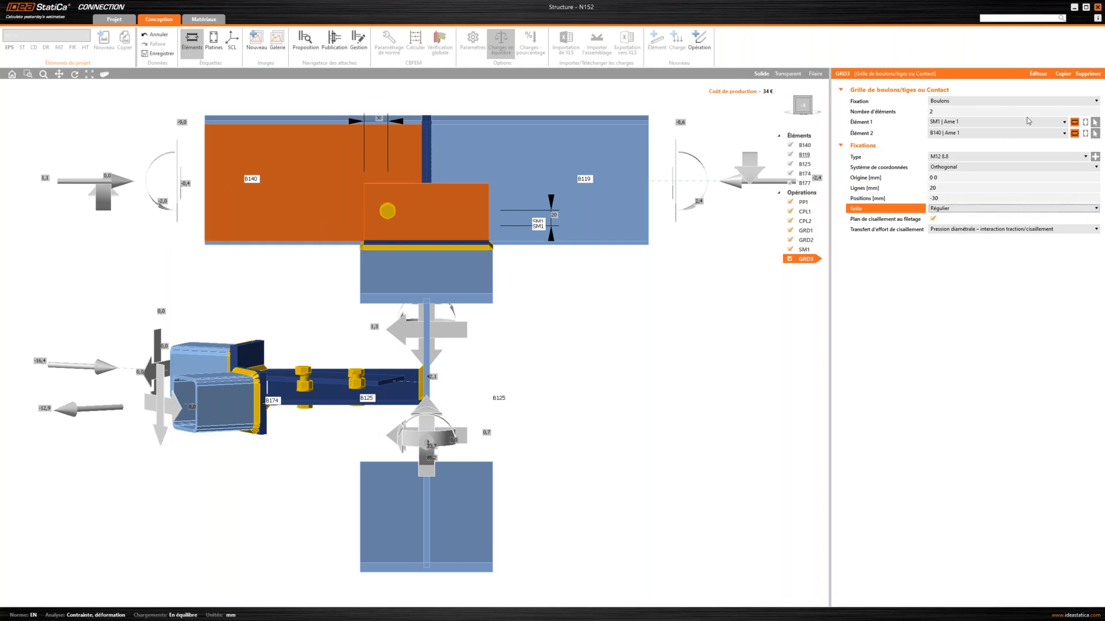
Step: Duplicate bolt grid GRD3, assign the web of B119 as its second element, and set the copy's position to -130 mm
click(1063, 74)
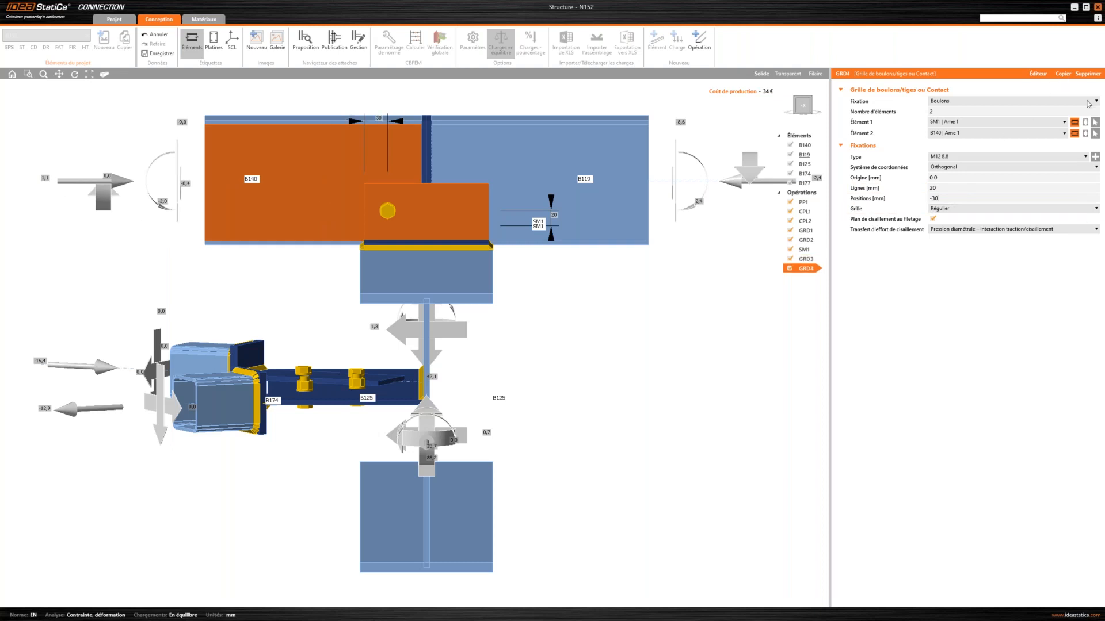
click(1095, 133)
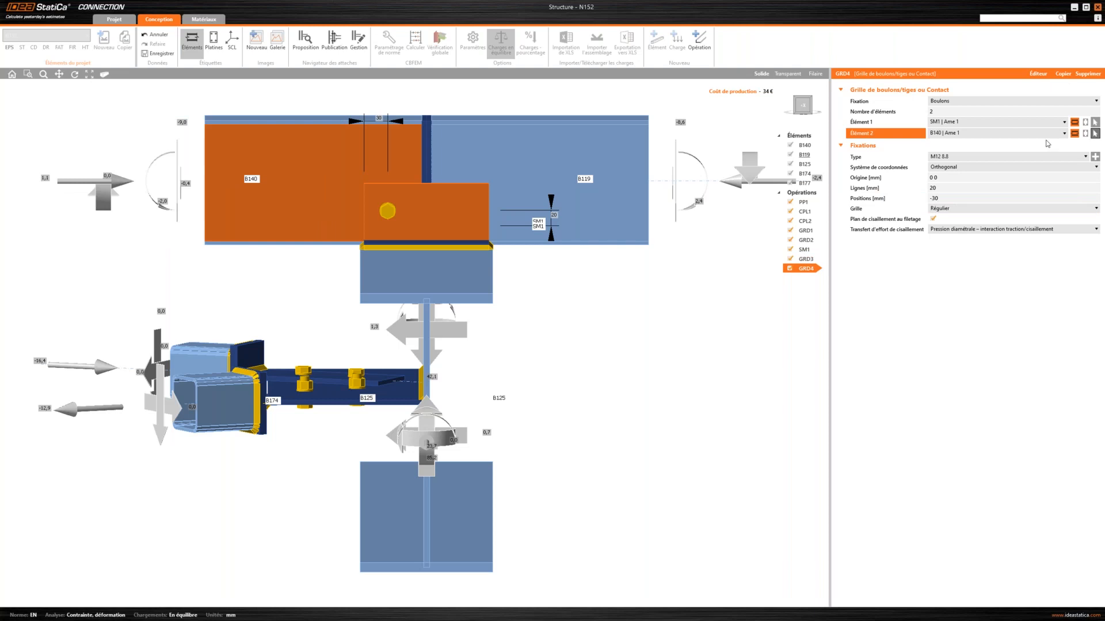
click(506, 144)
click(940, 197)
text(-)
key(Tab)
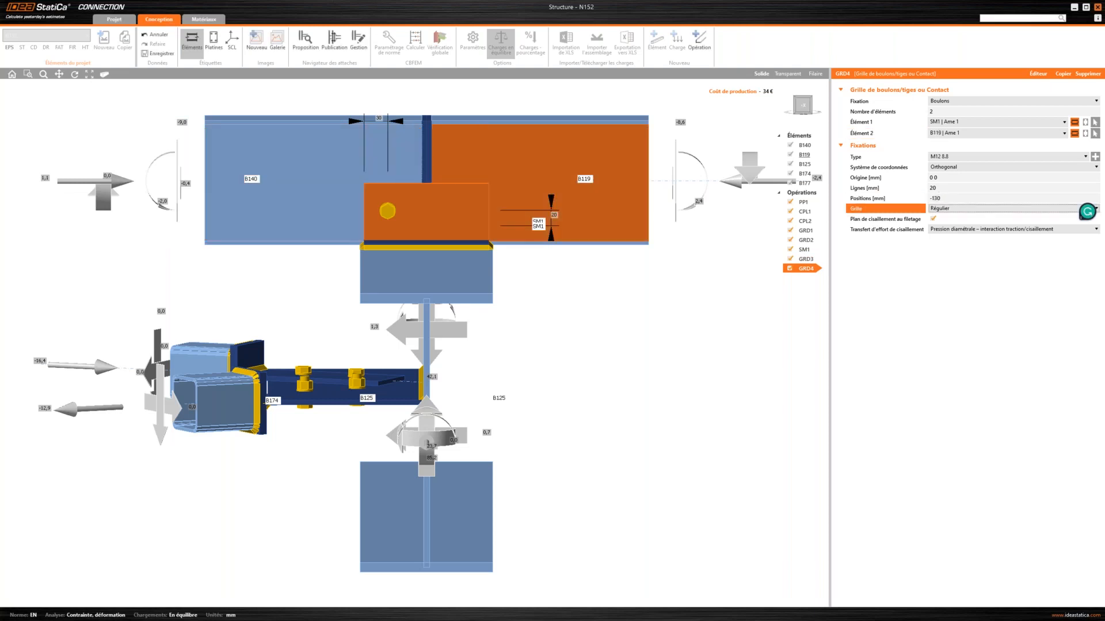
Step: Examine the bolt grids on B140 and B119 and the overall N152 joint from several sides
middle_drag(589, 290, 520, 354)
middle_drag(527, 315, 557, 296)
right_drag(523, 311, 825, 278)
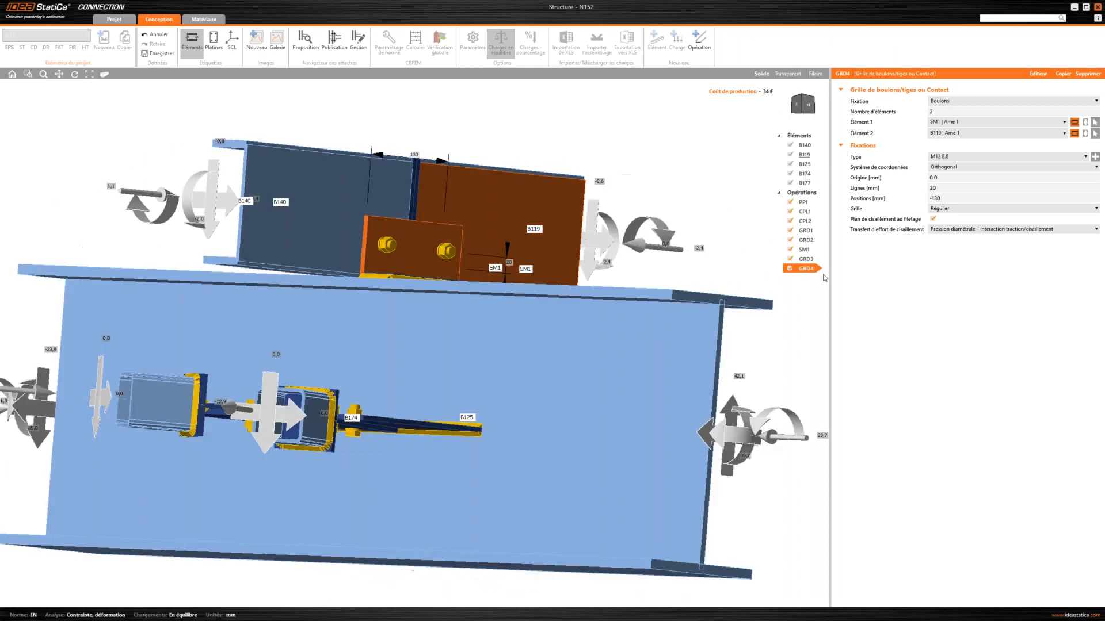
right_drag(573, 270, 346, 265)
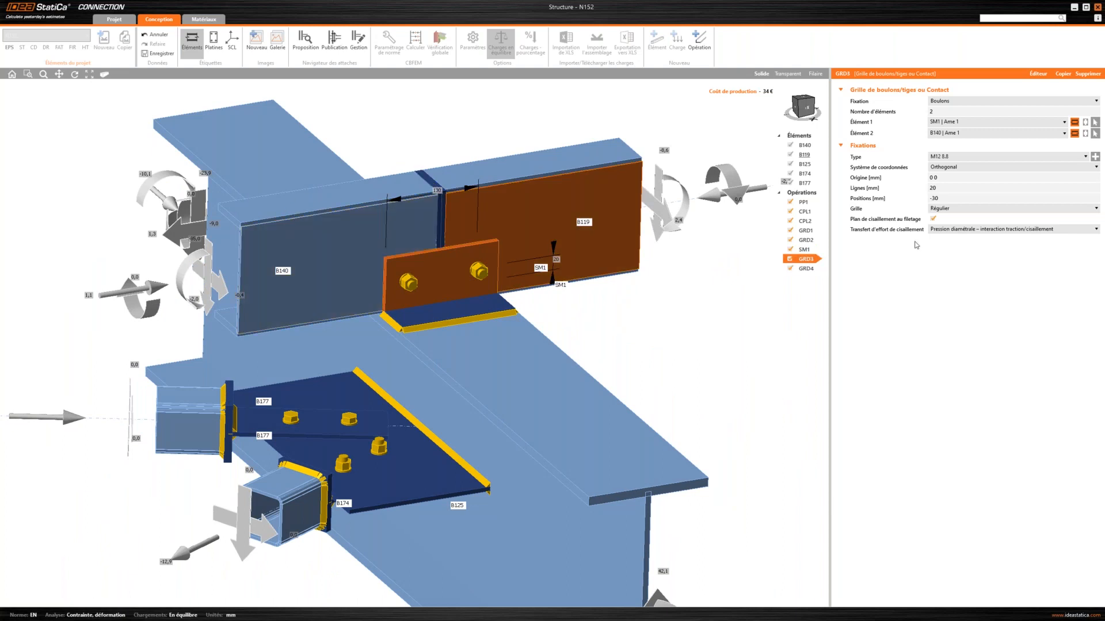
click(818, 259)
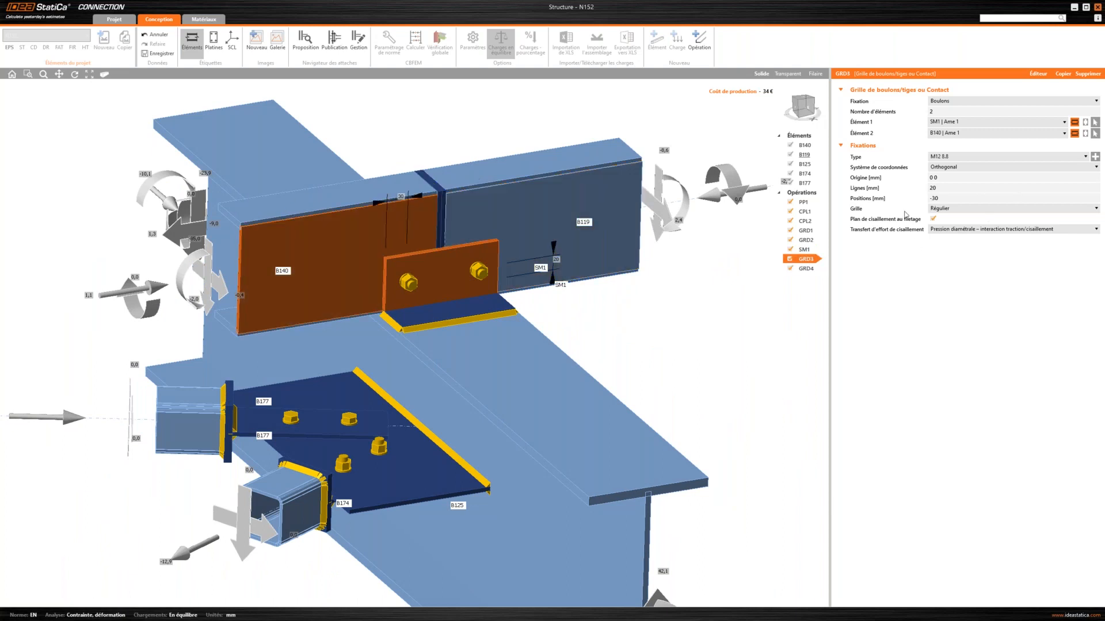
click(805, 268)
scroll(603, 223, down, 3)
right_drag(627, 254, 668, 228)
right_drag(544, 235, 500, 275)
middle_drag(483, 162, 469, 213)
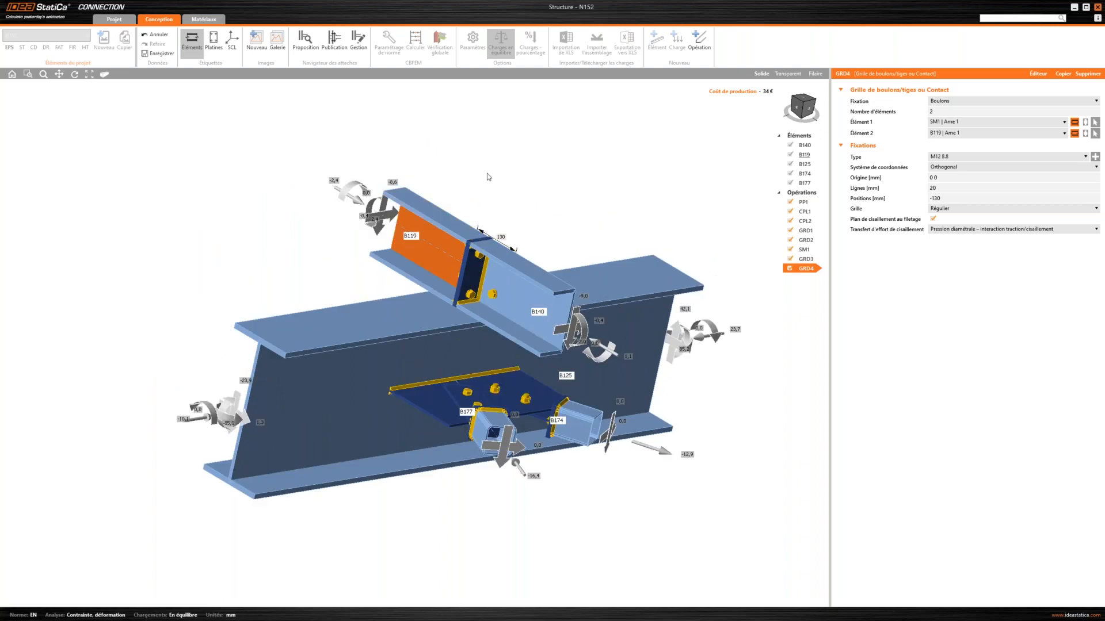
right_drag(566, 180, 542, 175)
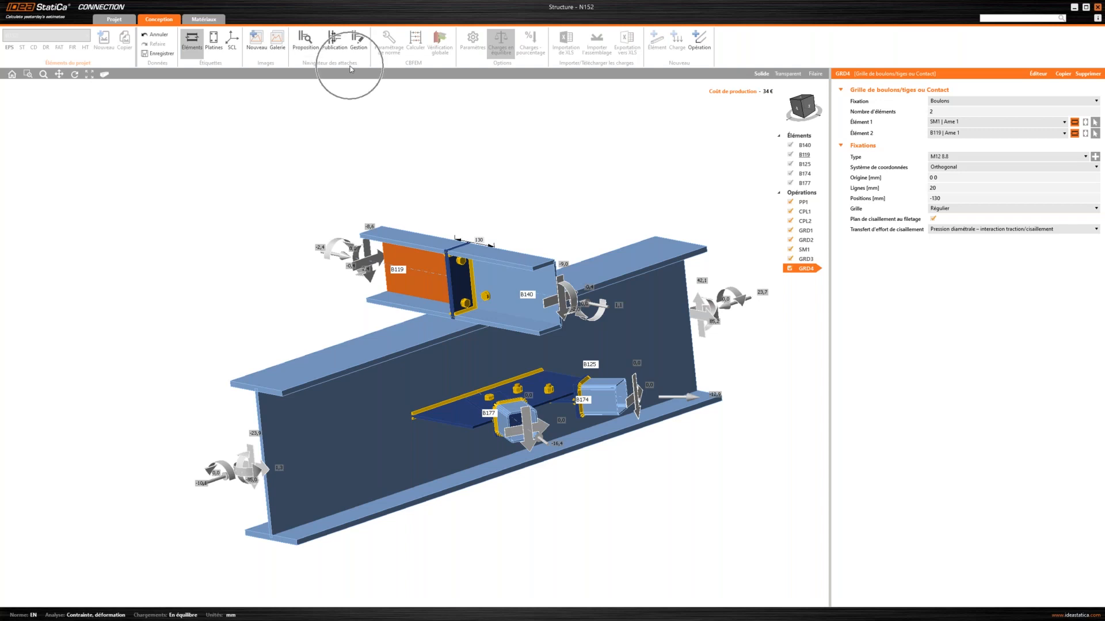
Step: View the connection design proposals and the publishing options for private or company design sets, without publishing
click(309, 43)
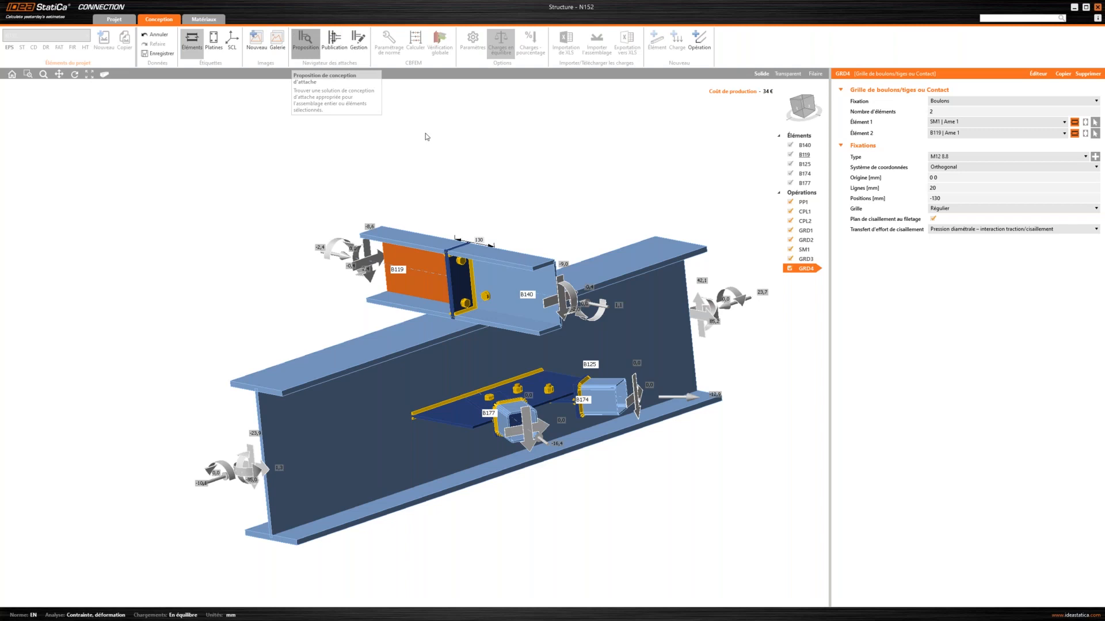
click(765, 184)
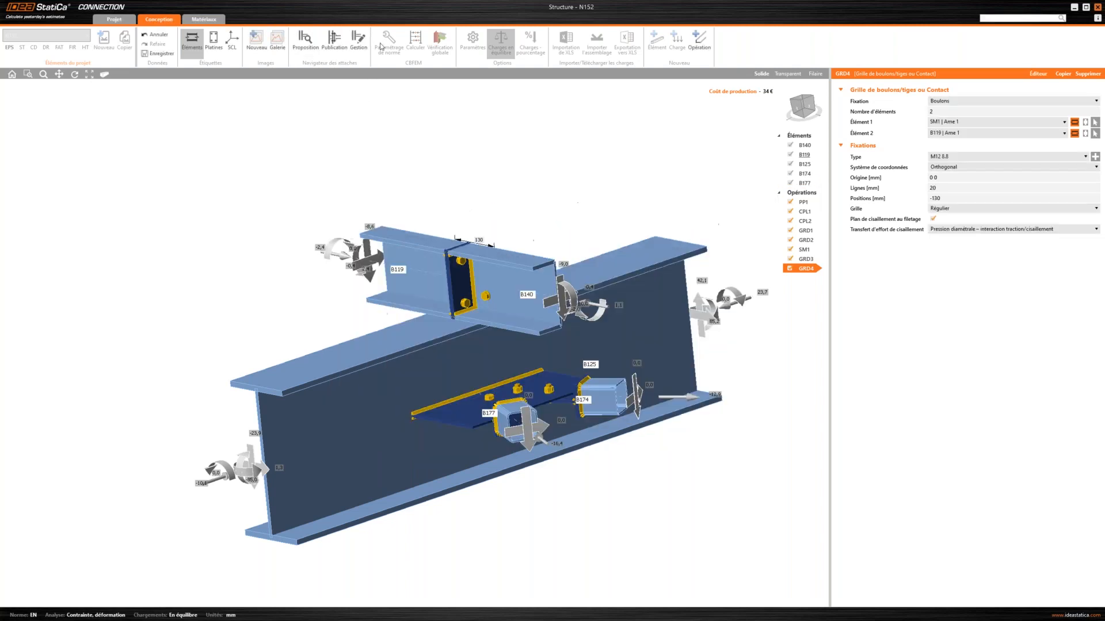
click(340, 43)
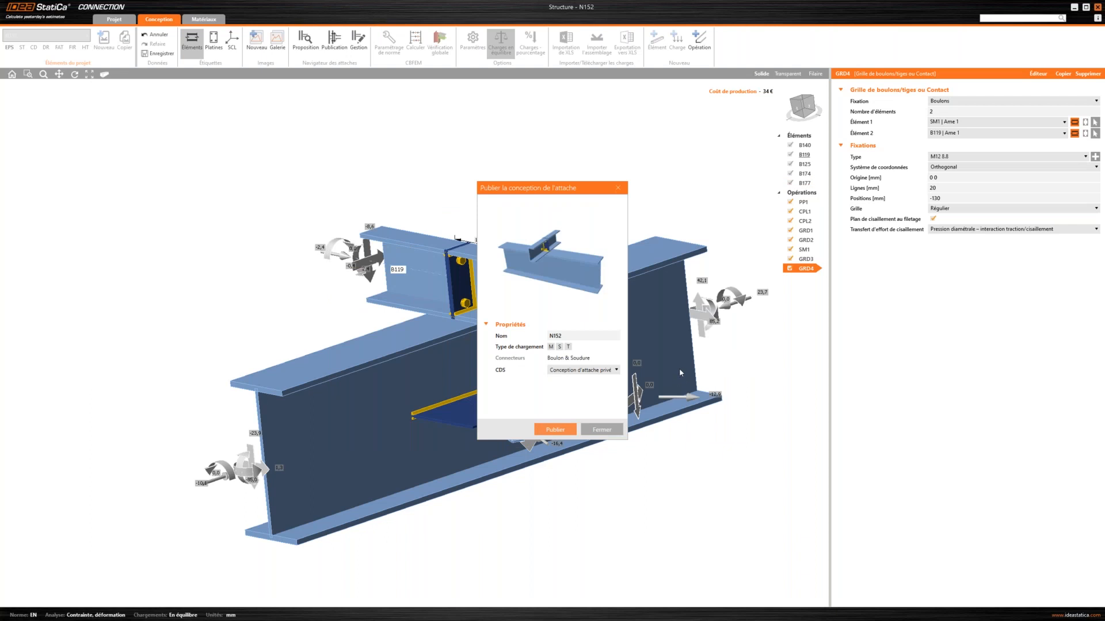
click(578, 371)
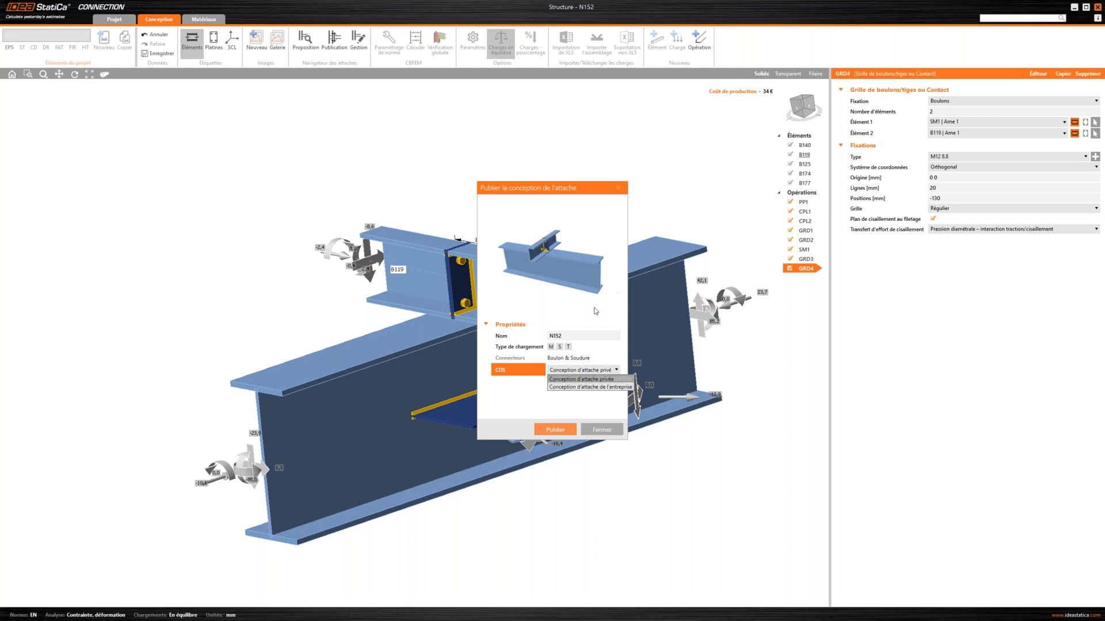
click(620, 189)
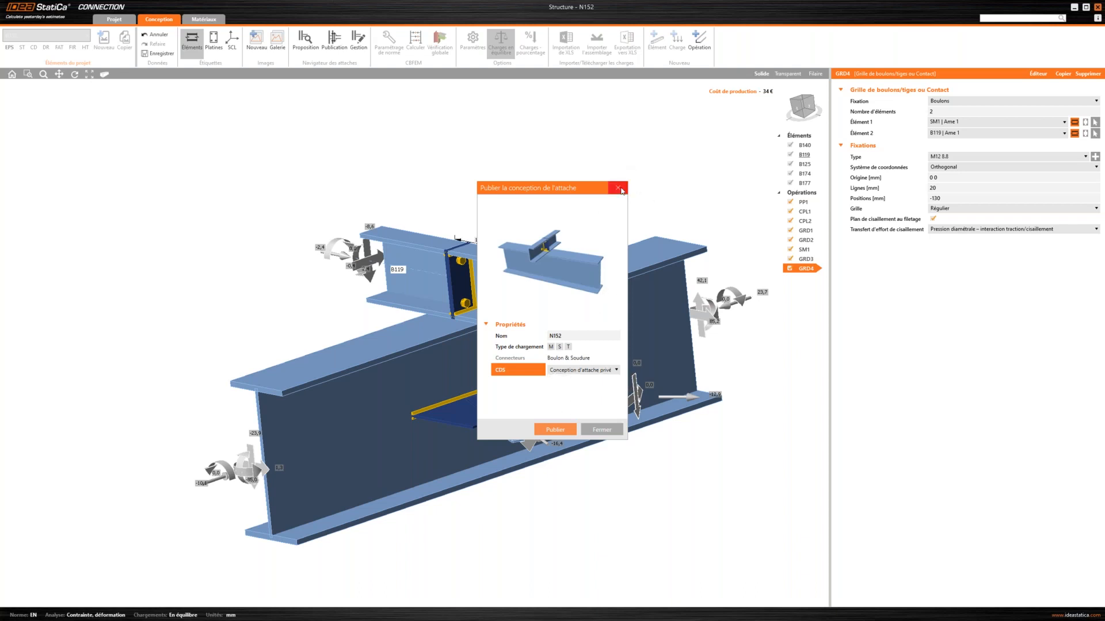
click(621, 191)
Step: Close the N152 connection design and return to the Member model
middle_drag(484, 202, 455, 203)
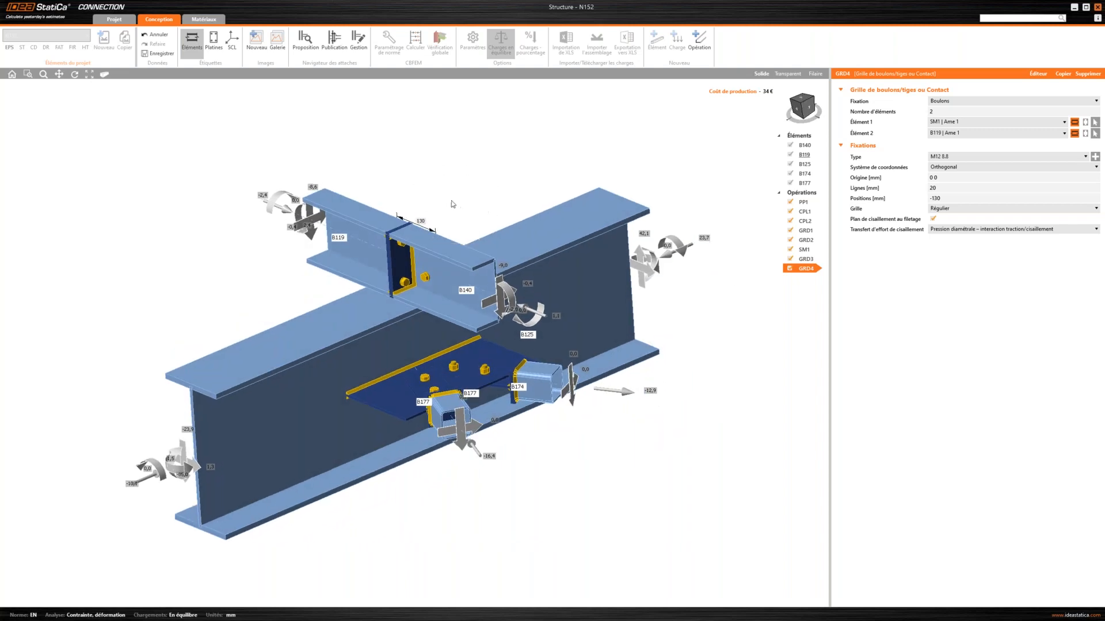
click(1098, 7)
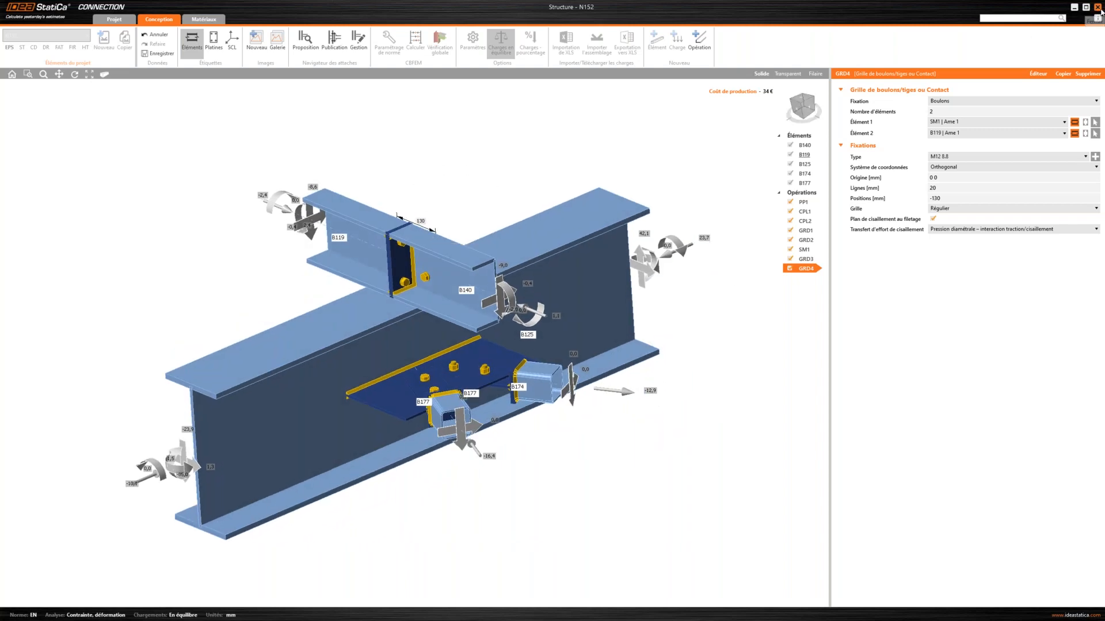
click(502, 335)
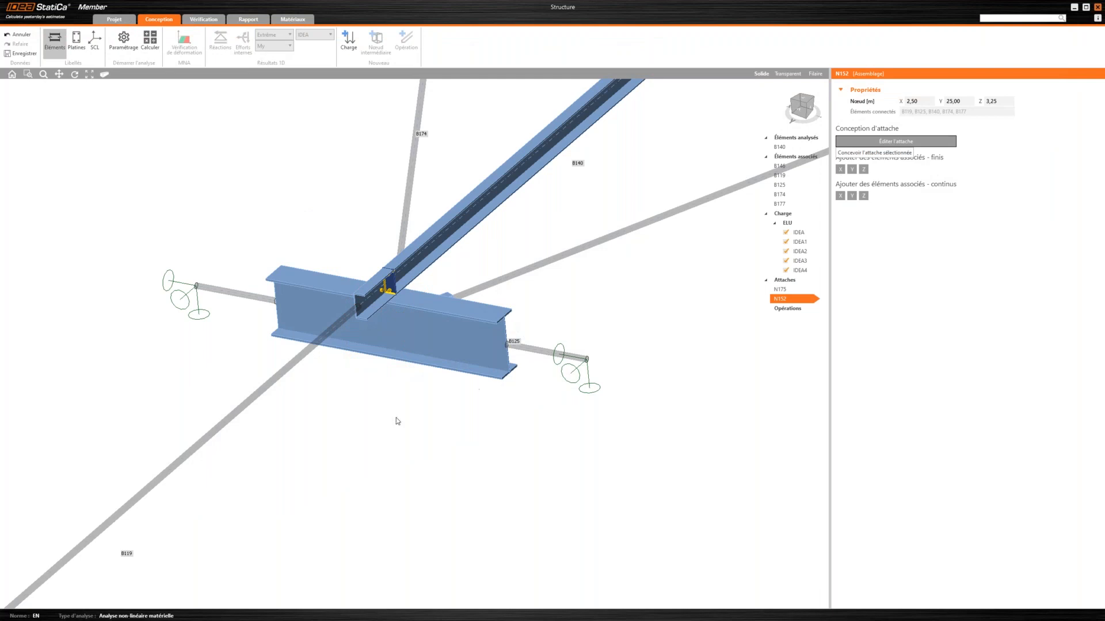
Step: Select connection N175 at the B146 end of beam B140 and open its design in a maximized Connection window
right_drag(421, 305, 294, 250)
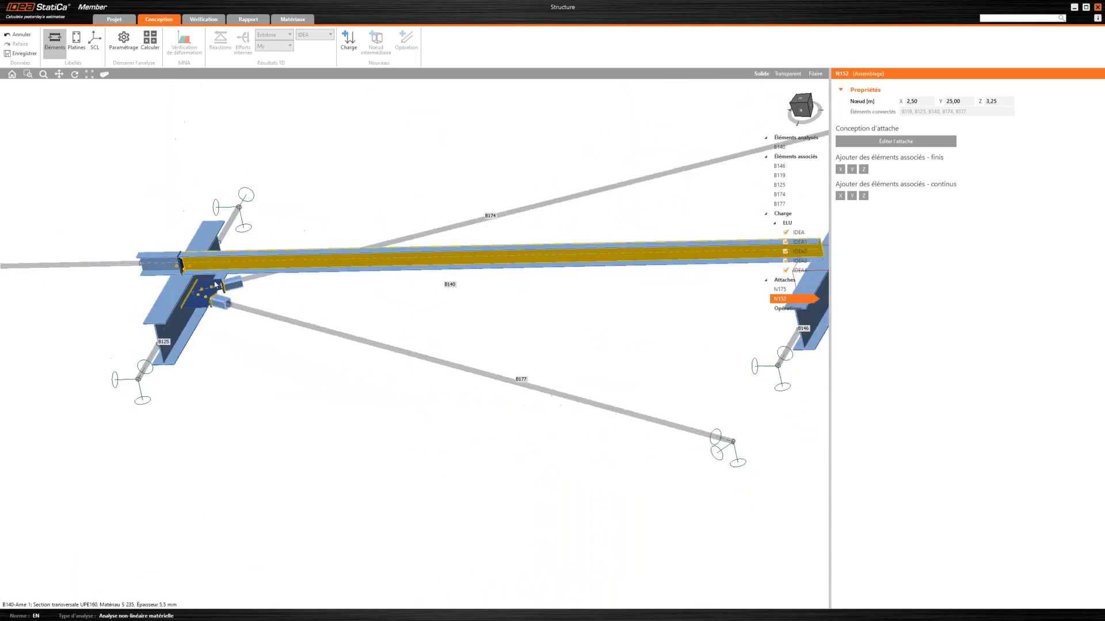
scroll(178, 274, up, 5)
middle_drag(233, 295, 257, 300)
right_drag(256, 299, 231, 279)
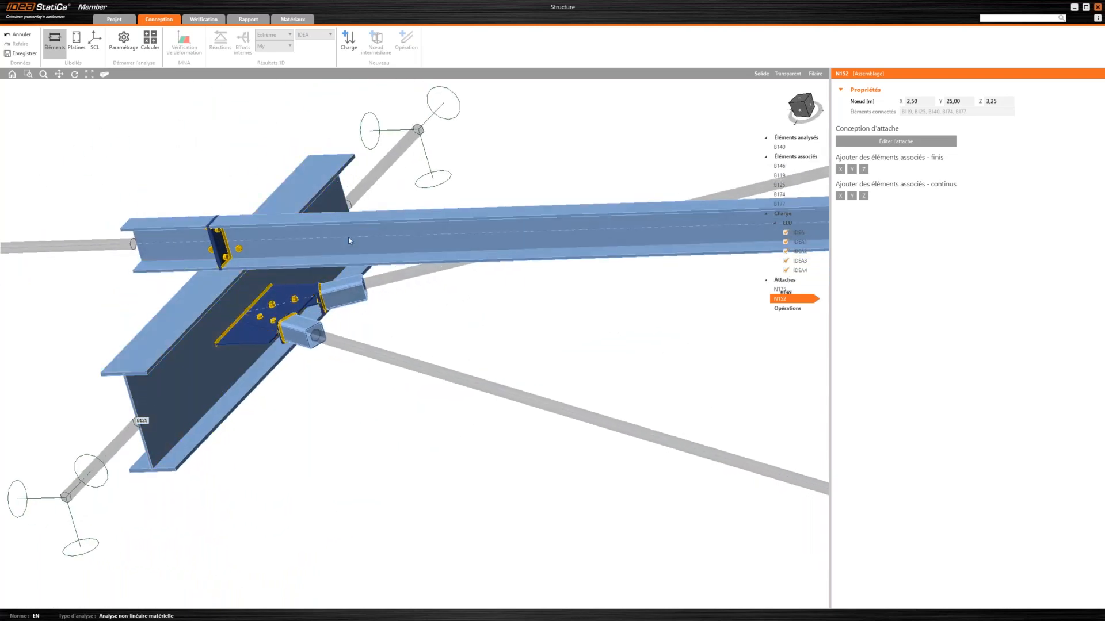
right_drag(385, 352, 564, 368)
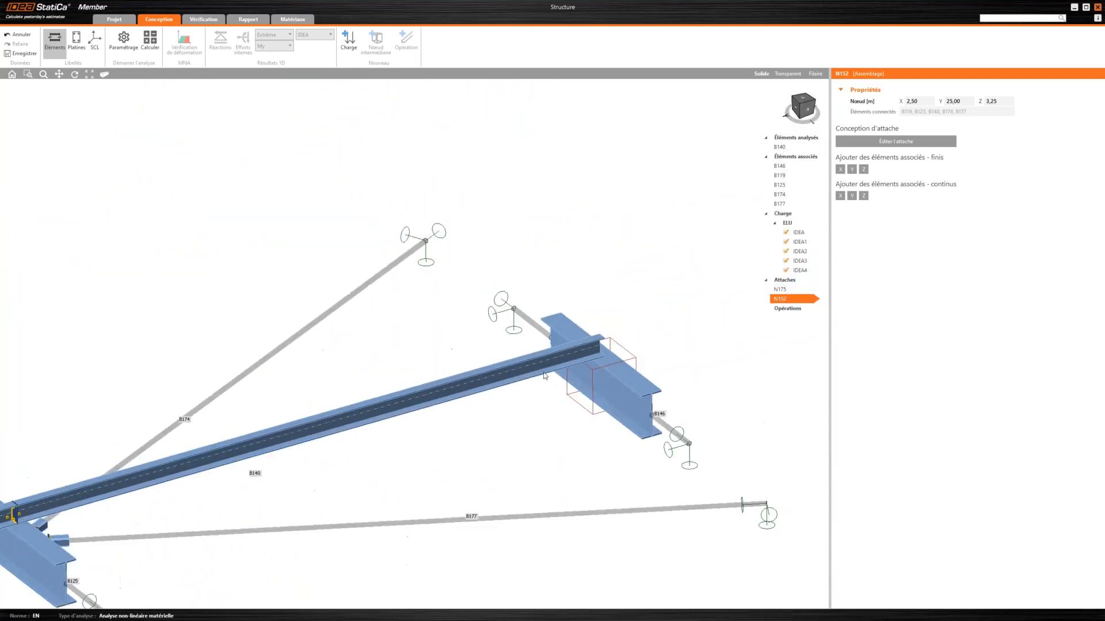
click(650, 345)
click(913, 145)
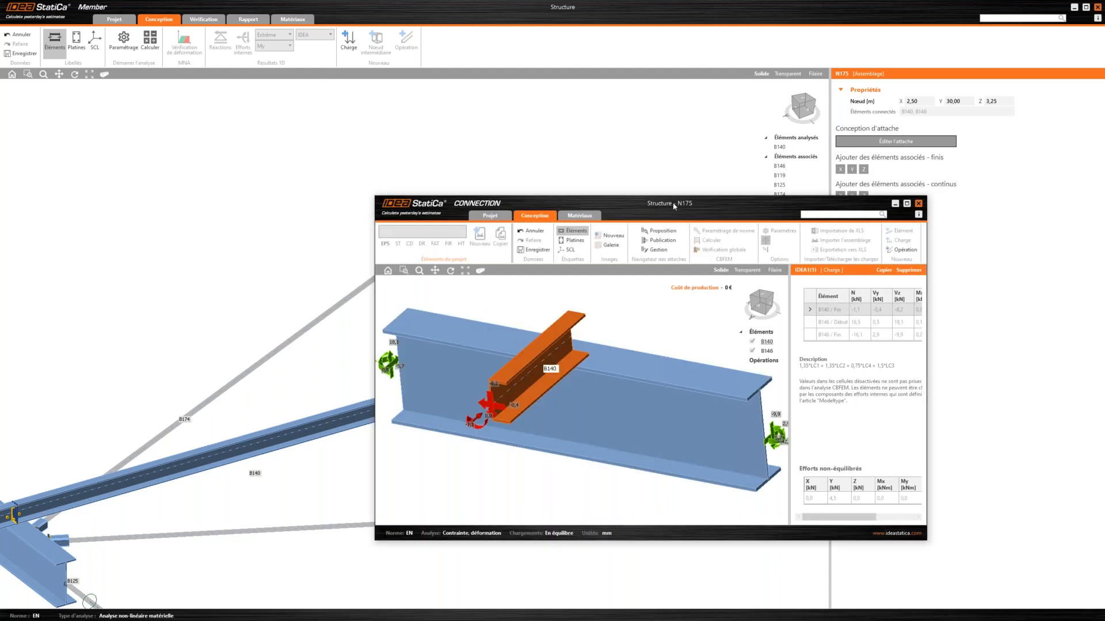
double_click(675, 205)
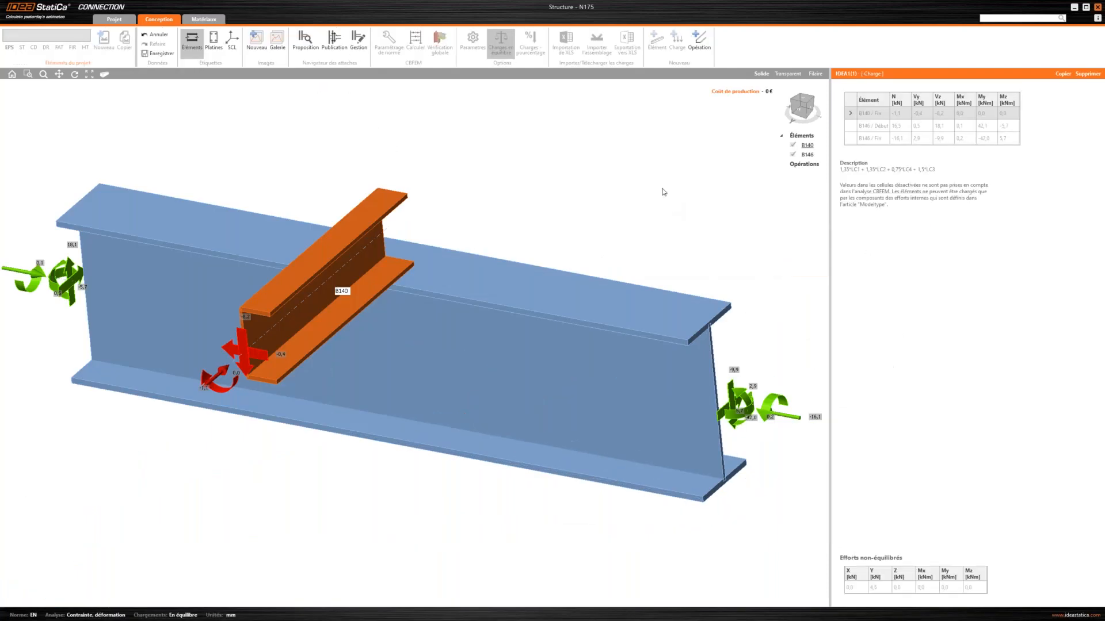
middle_drag(524, 357, 553, 357)
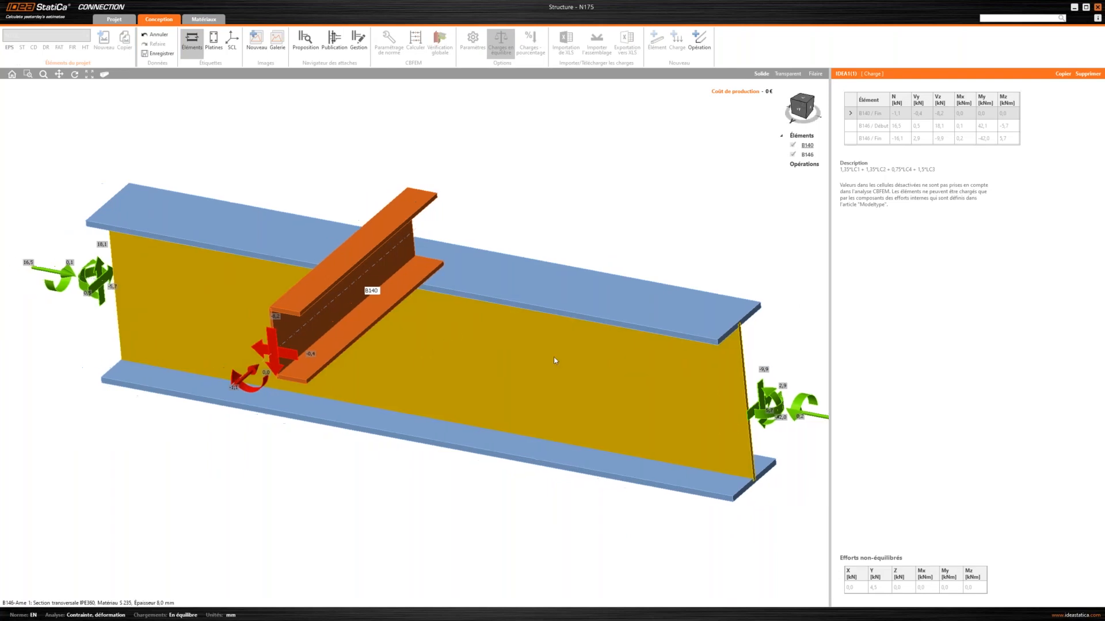
Step: Choose the second proposed private design template for connection N175
click(301, 54)
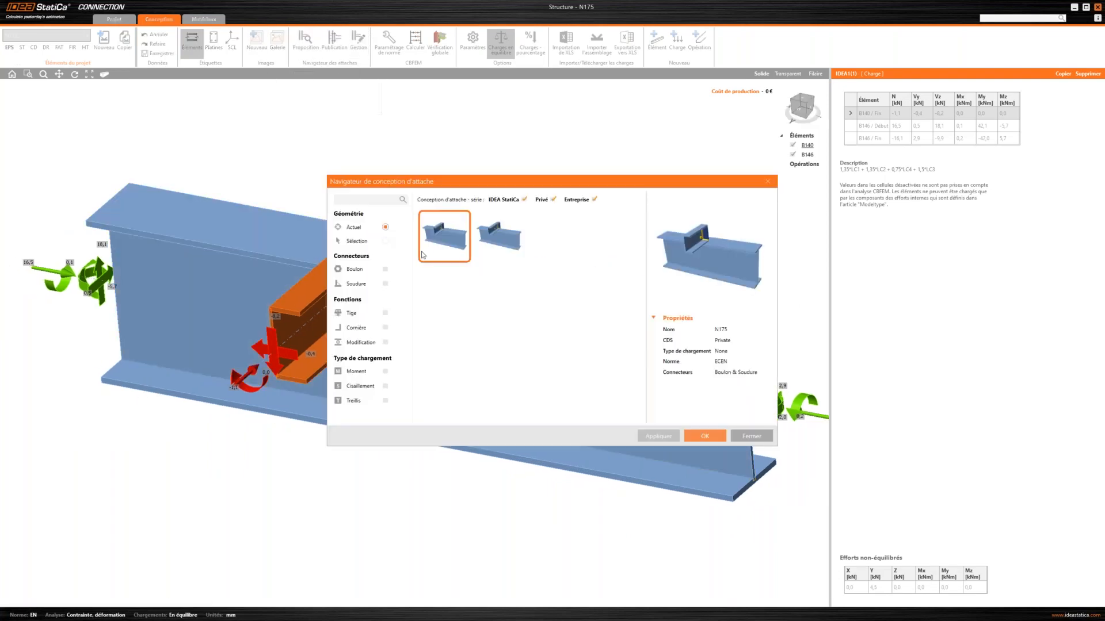
click(497, 241)
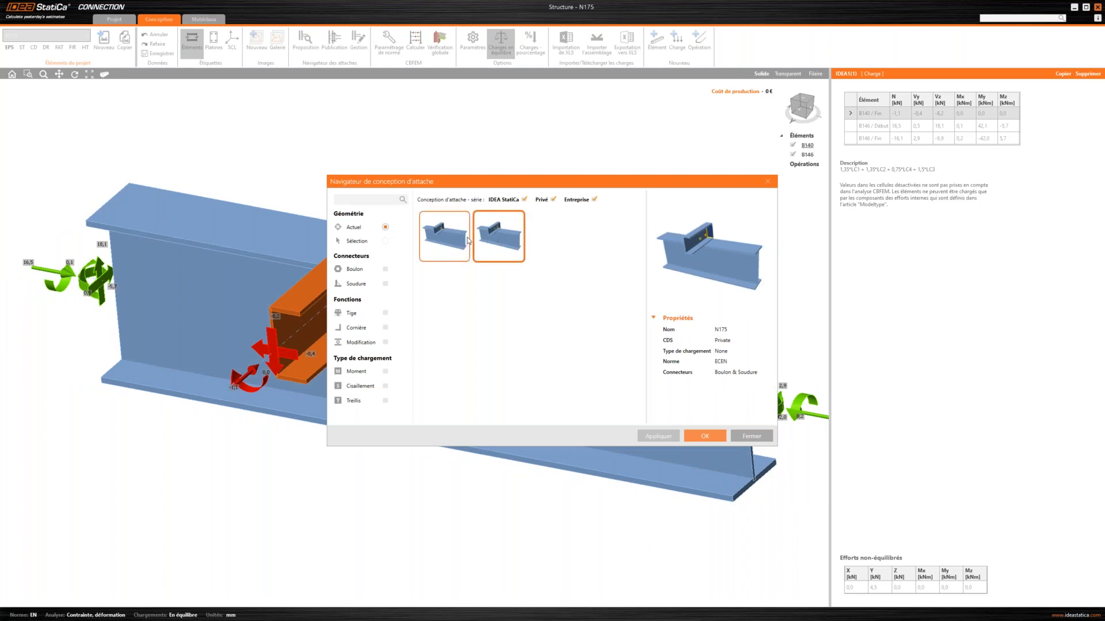
click(705, 436)
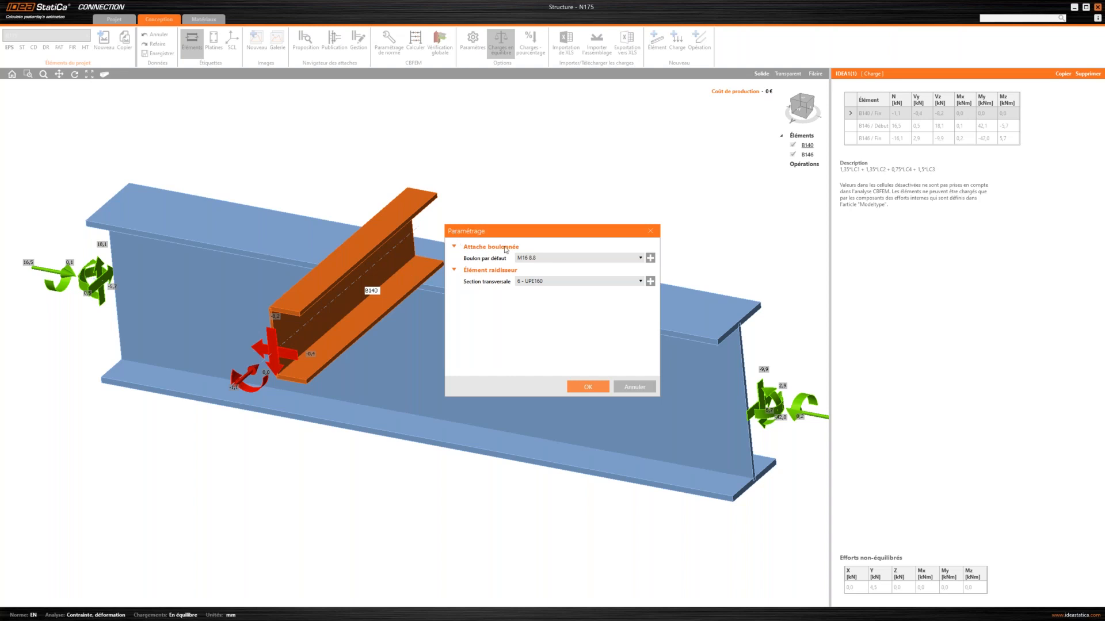
Step: Review the default bolt choices and the bolt assembly catalogue without changing the selection
click(549, 258)
key(ctrl)
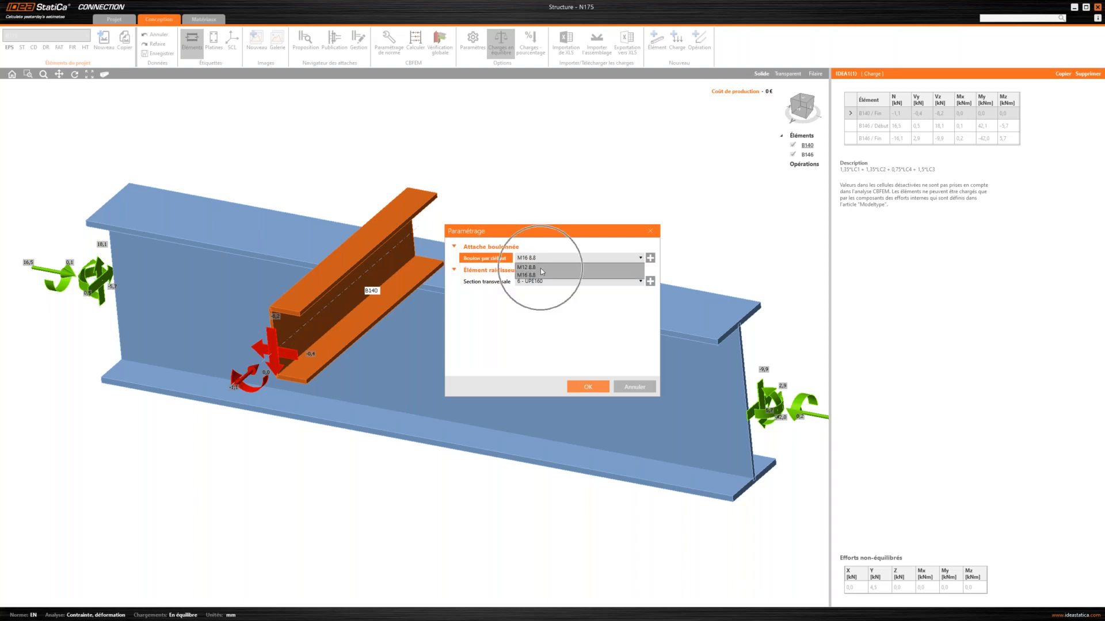
click(650, 260)
click(650, 259)
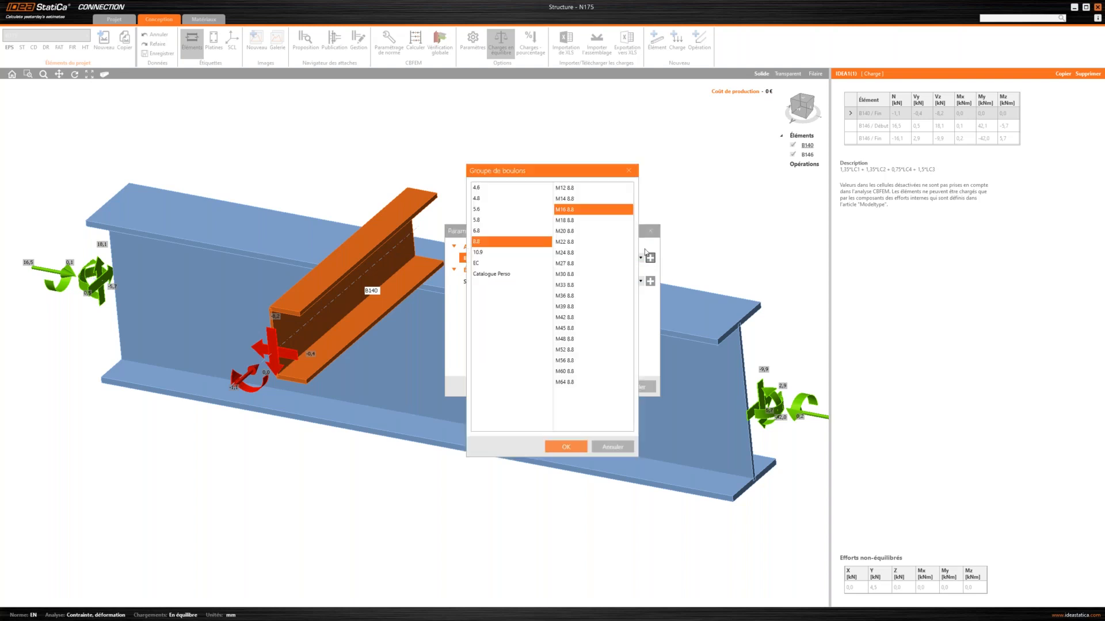
click(629, 171)
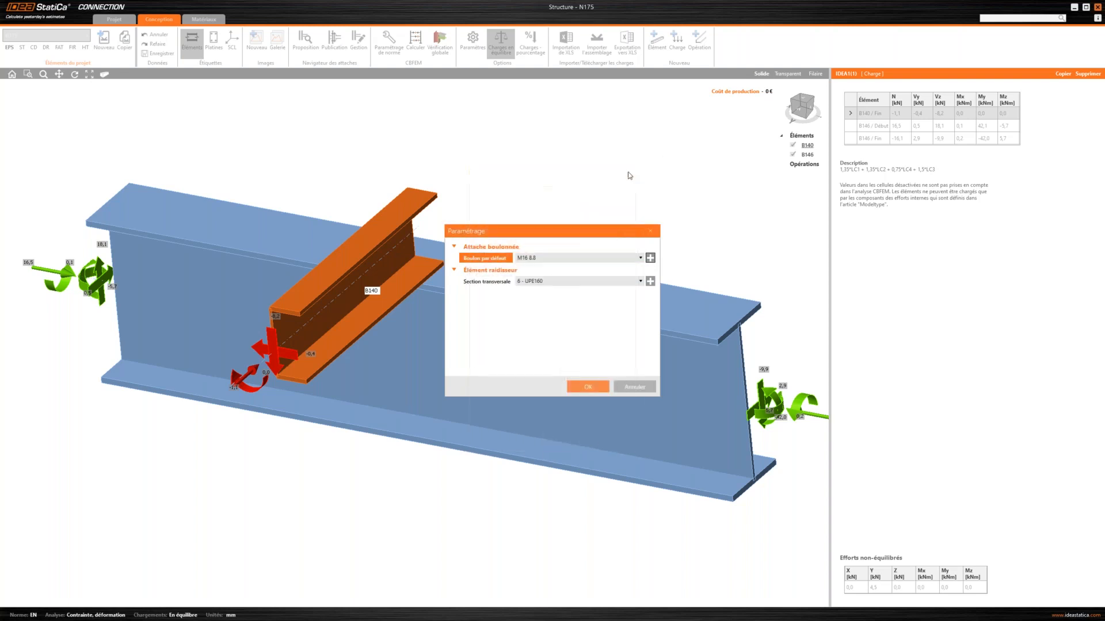
Step: Set the default bolt to M12 8.8 and the stiffening member's cross-section to 40 - L80X60X7, applying the template
click(540, 257)
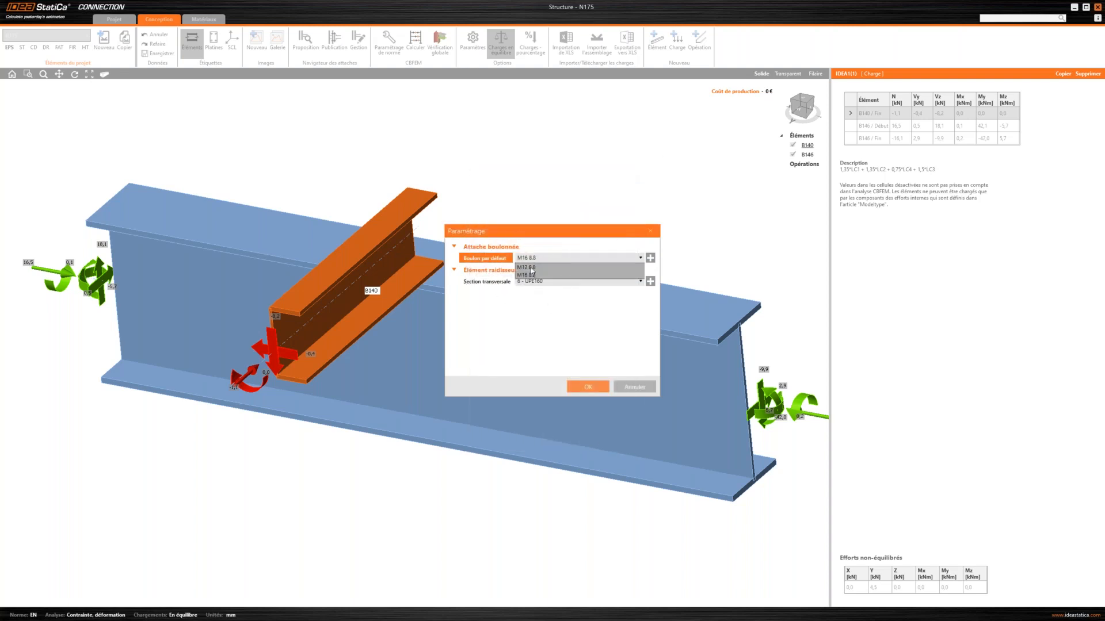
click(530, 267)
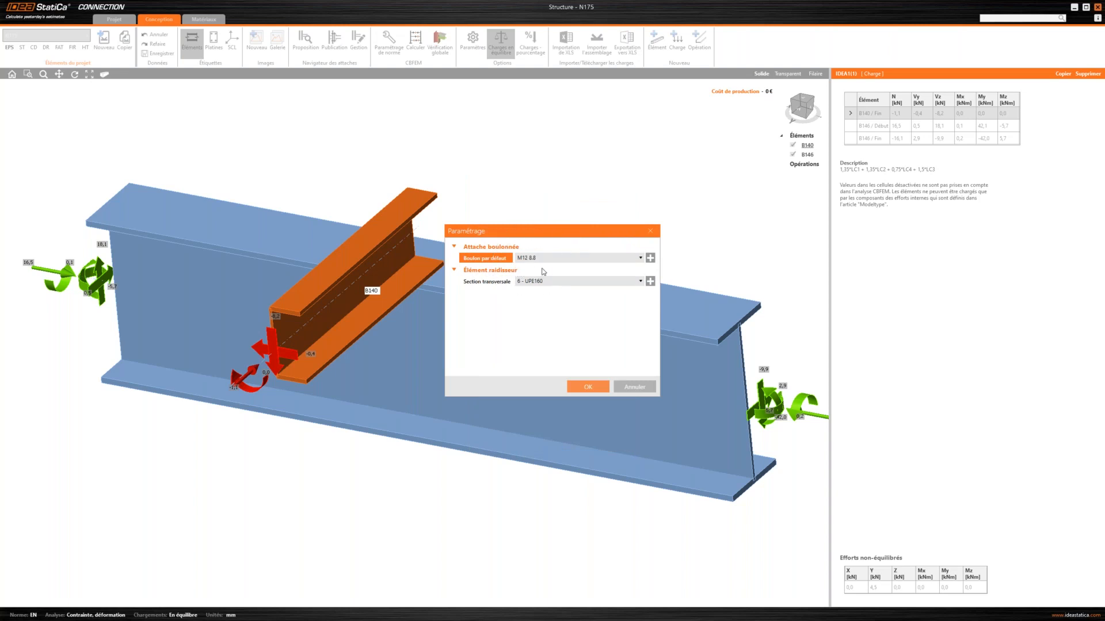
click(561, 283)
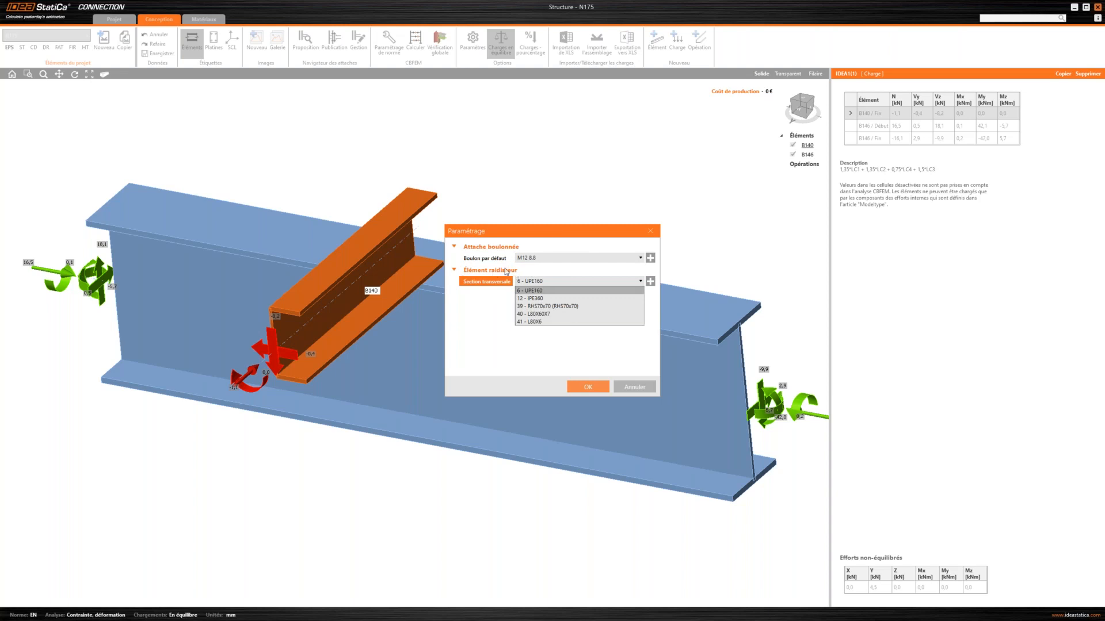
click(549, 314)
click(587, 386)
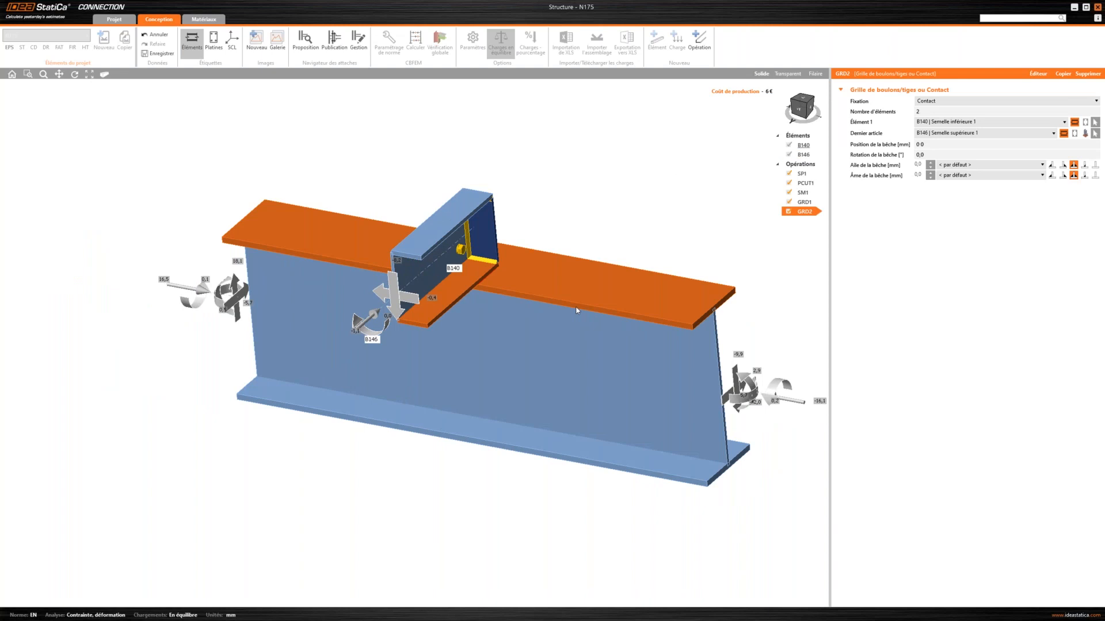
Step: Examine the generated N175 connection and the properties of its stiffener plate, plate cut and stiffening member operations
middle_drag(686, 243, 625, 325)
ctrl+middle_drag(625, 325, 378, 244)
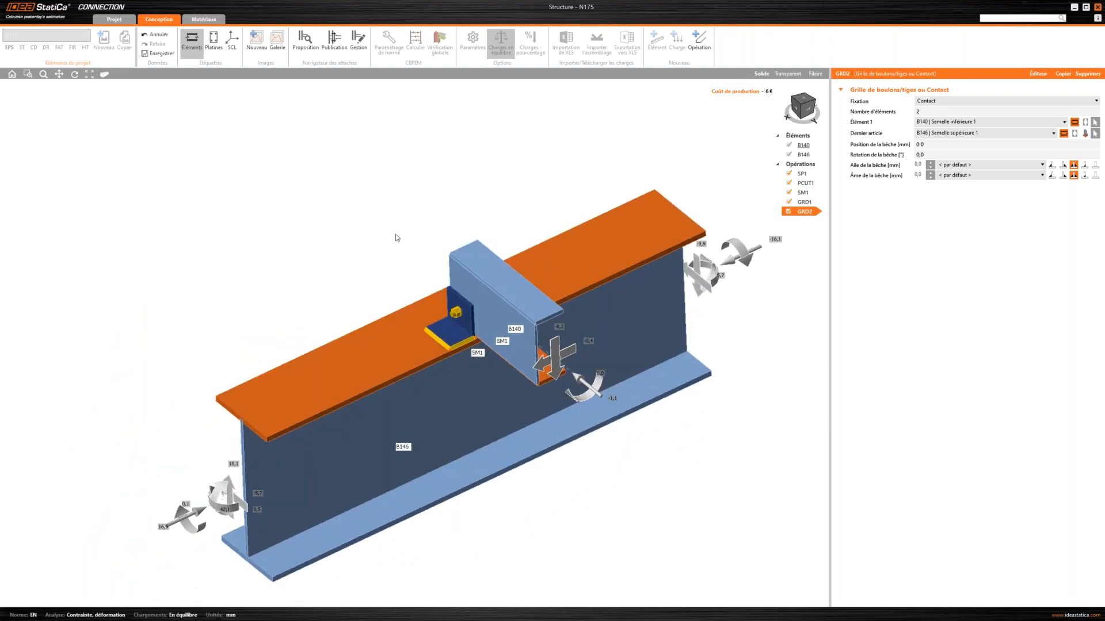
click(806, 173)
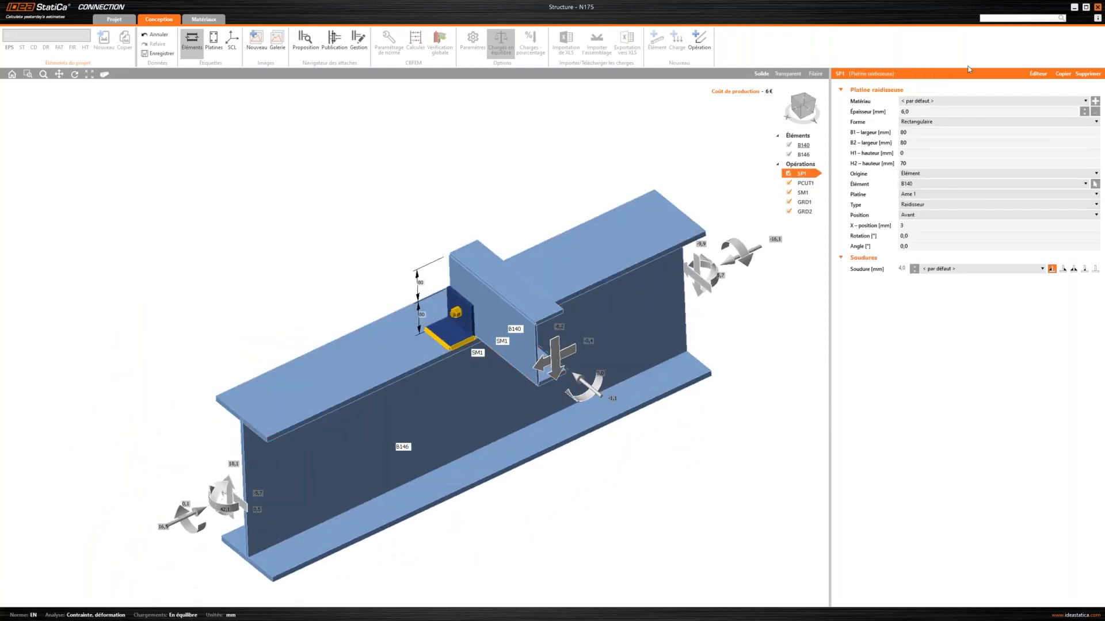
click(804, 183)
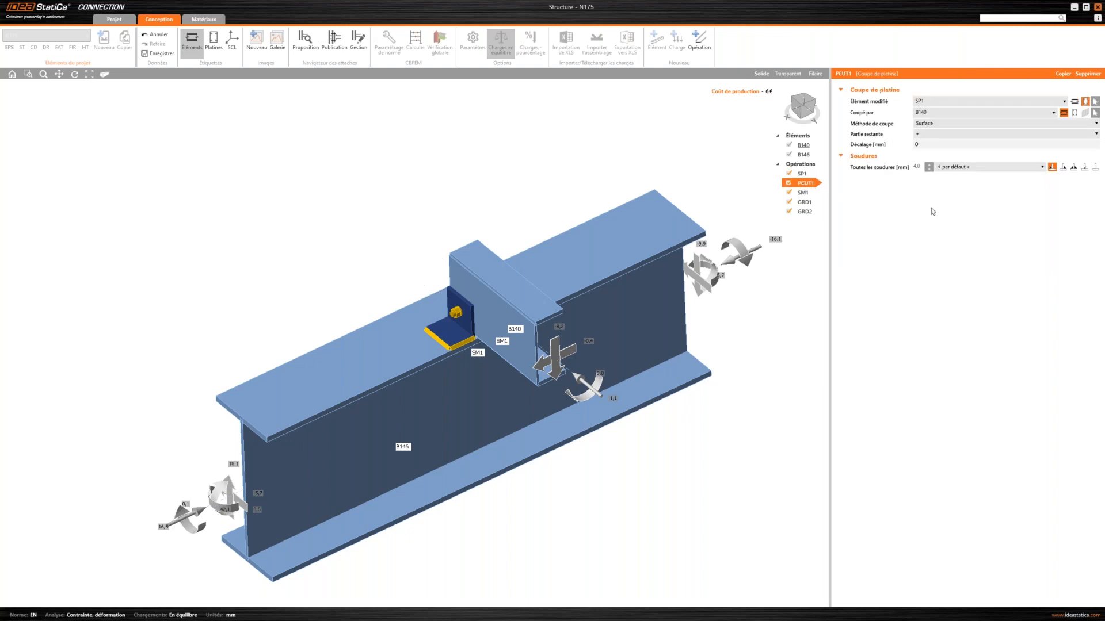
click(805, 194)
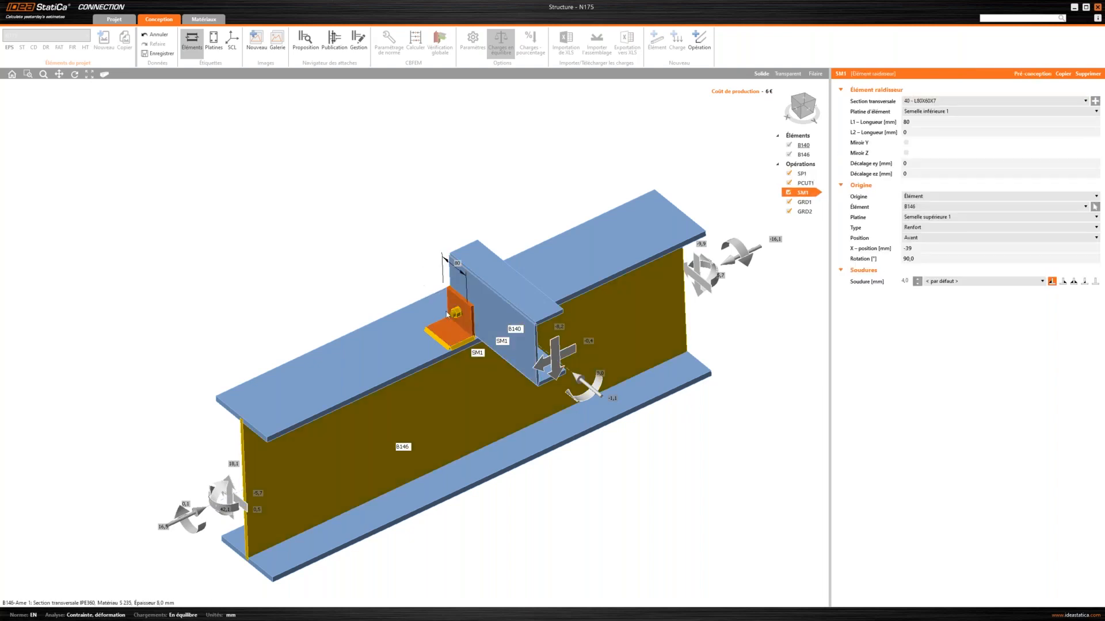
middle_drag(477, 306, 459, 339)
scroll(418, 334, up, 6)
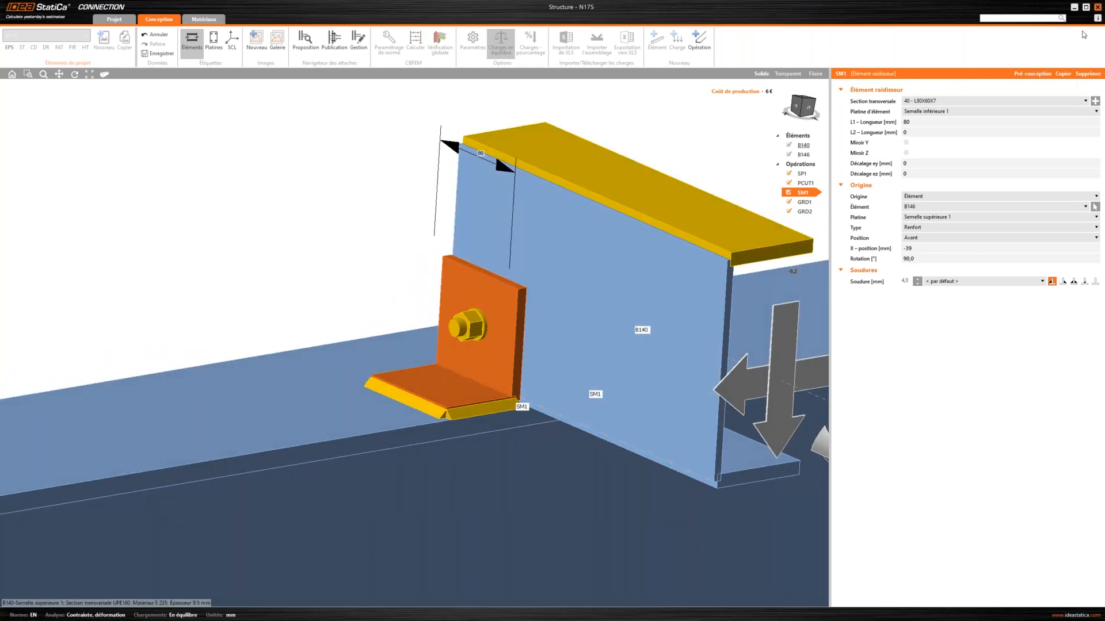
Step: Close the N175 connection design and return to the Member model showing the whole of beam B140
click(1099, 8)
click(525, 335)
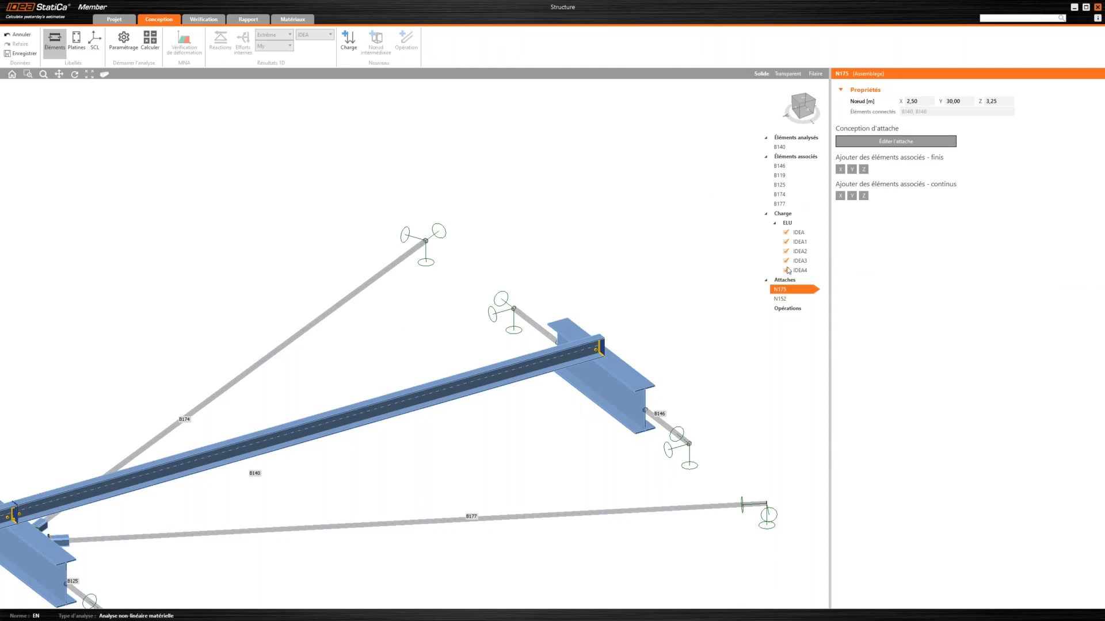
scroll(645, 326, down, 3)
right_drag(645, 327, 469, 352)
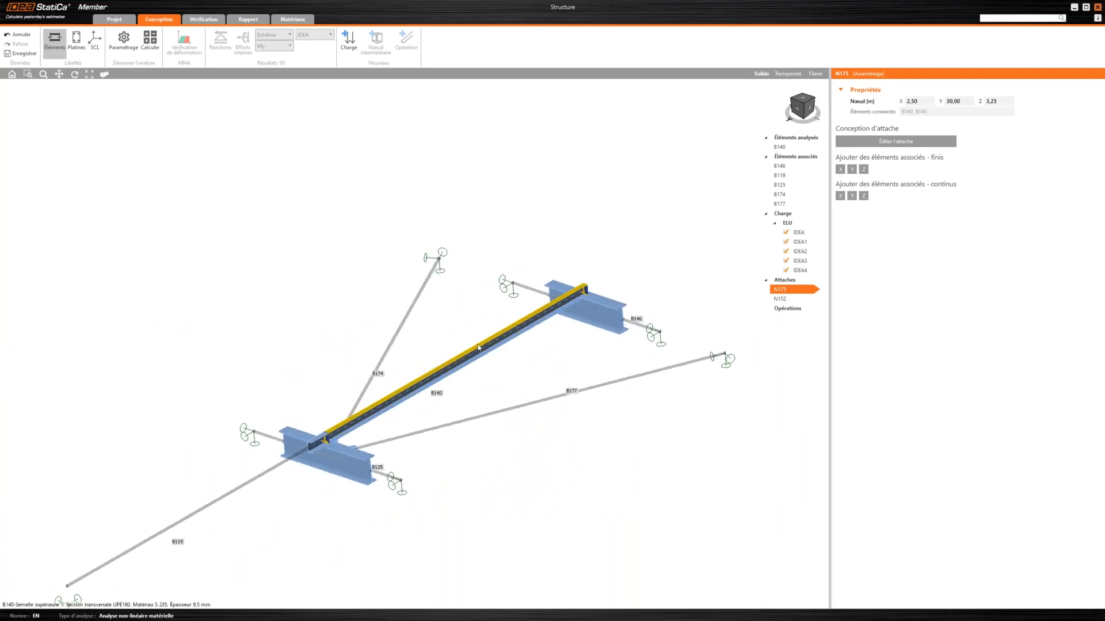
Step: Add a lateral-torsional restraint operation to beam B140 and assign it to the upper flange, Semelle supérieure 1
click(477, 347)
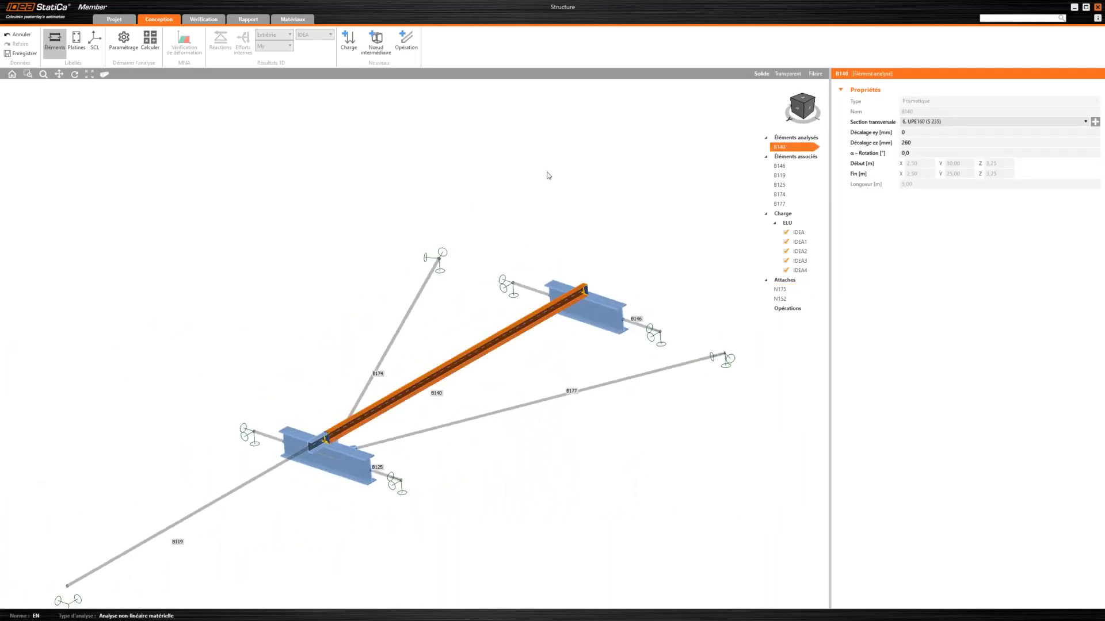
click(405, 45)
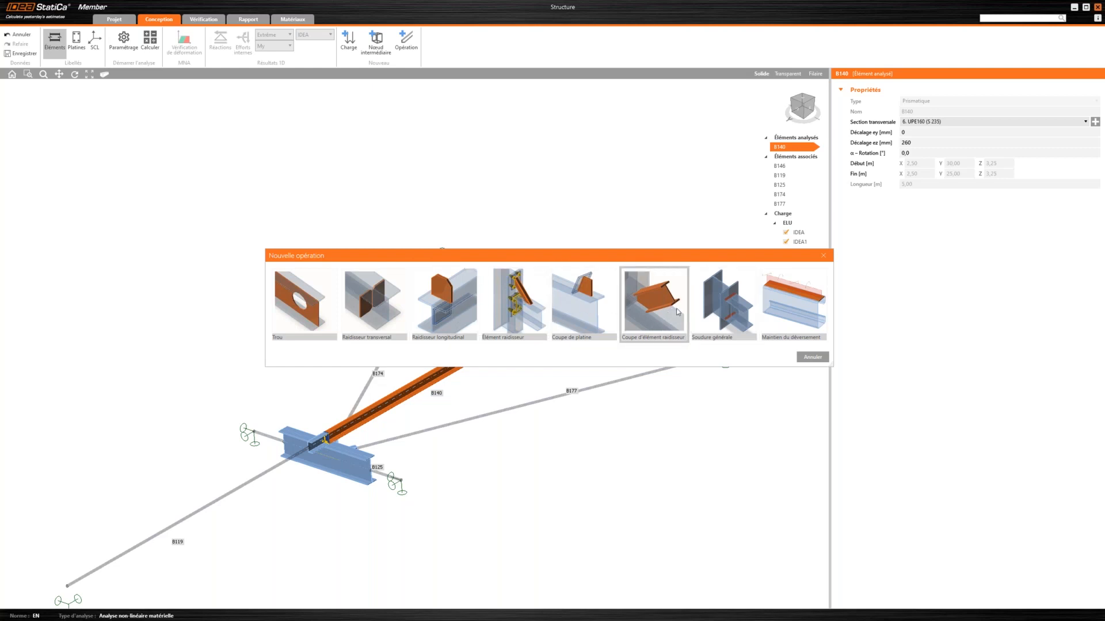
click(801, 307)
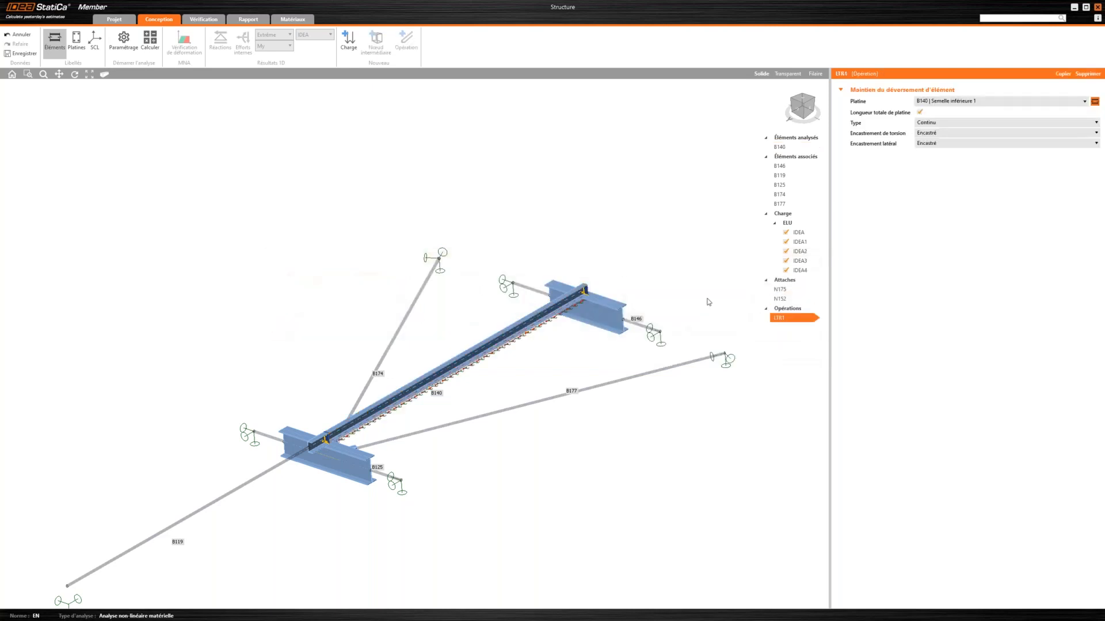
click(992, 105)
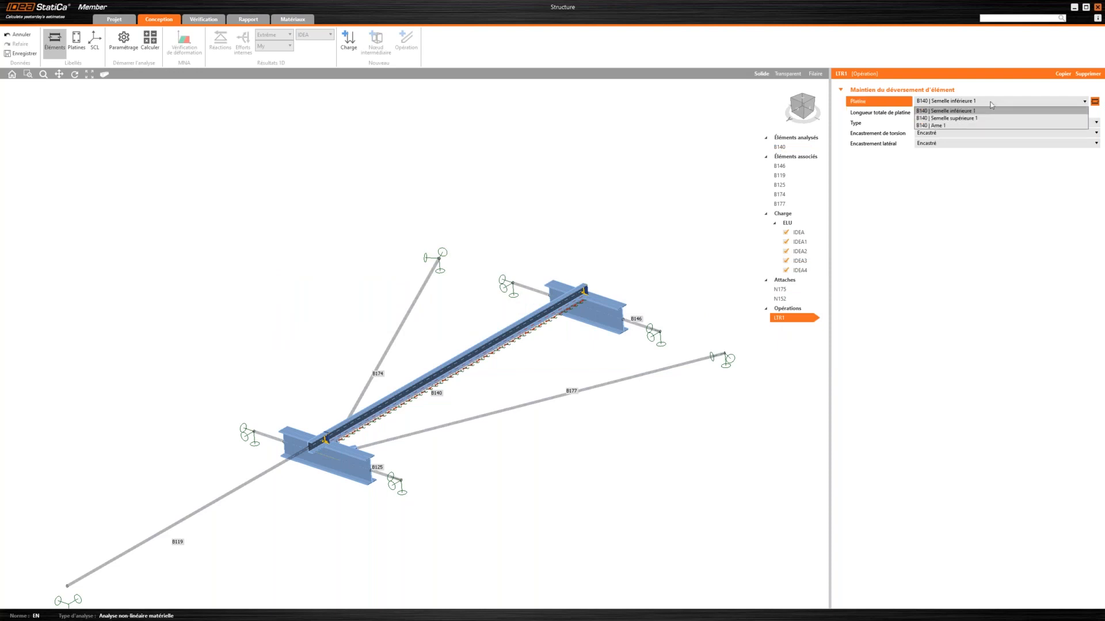
click(958, 119)
scroll(552, 348, up, 5)
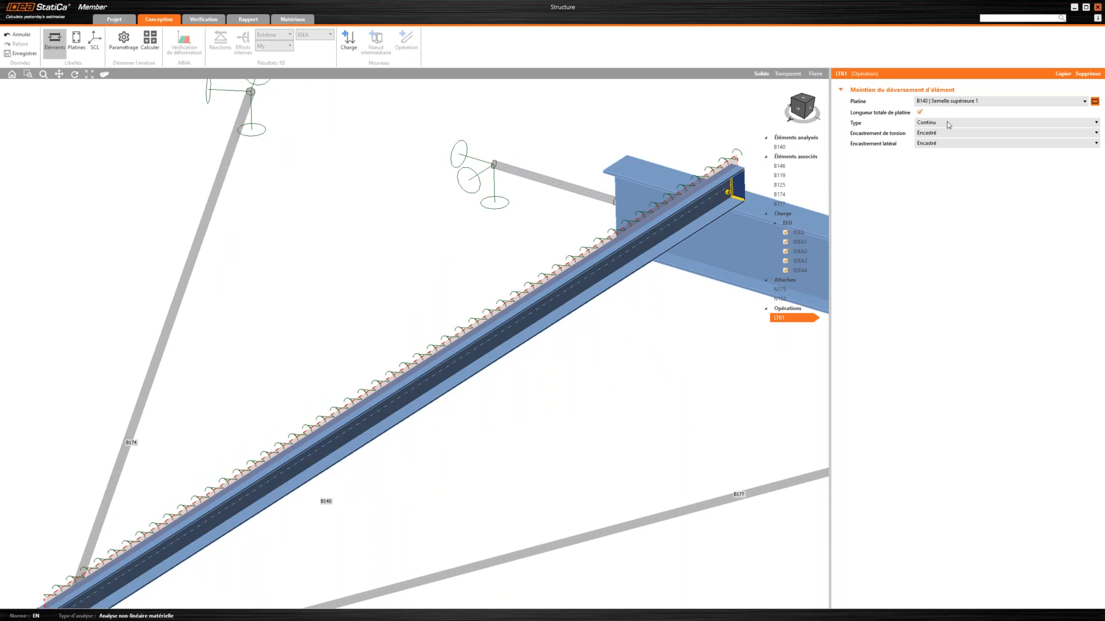
Step: Try the Discret type for the upper flange restraint and return it to Continu
click(948, 125)
click(943, 169)
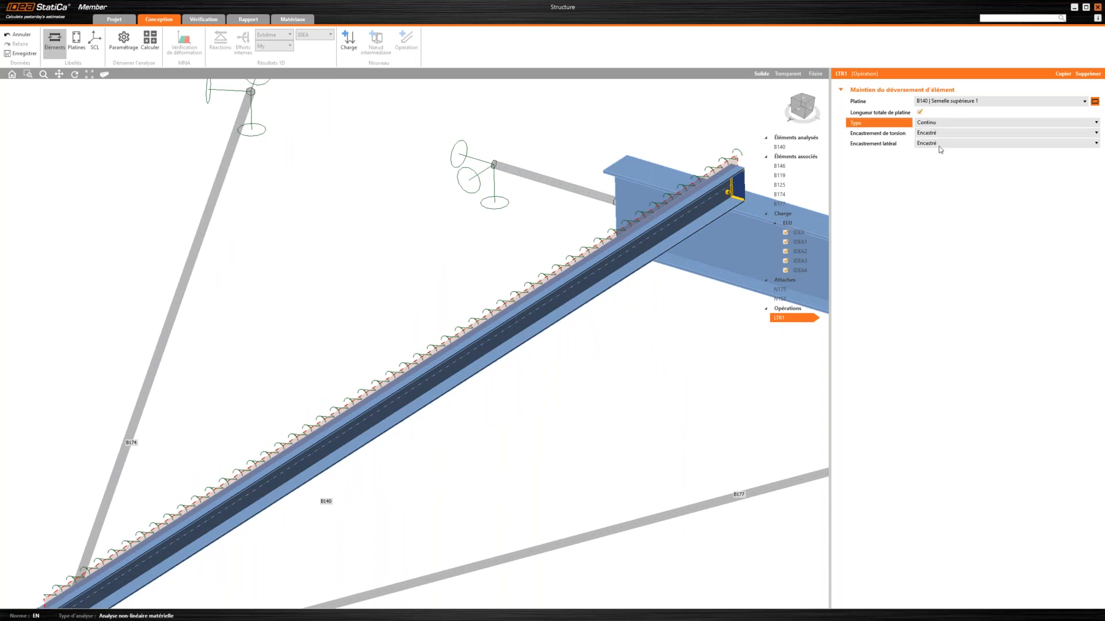
click(920, 112)
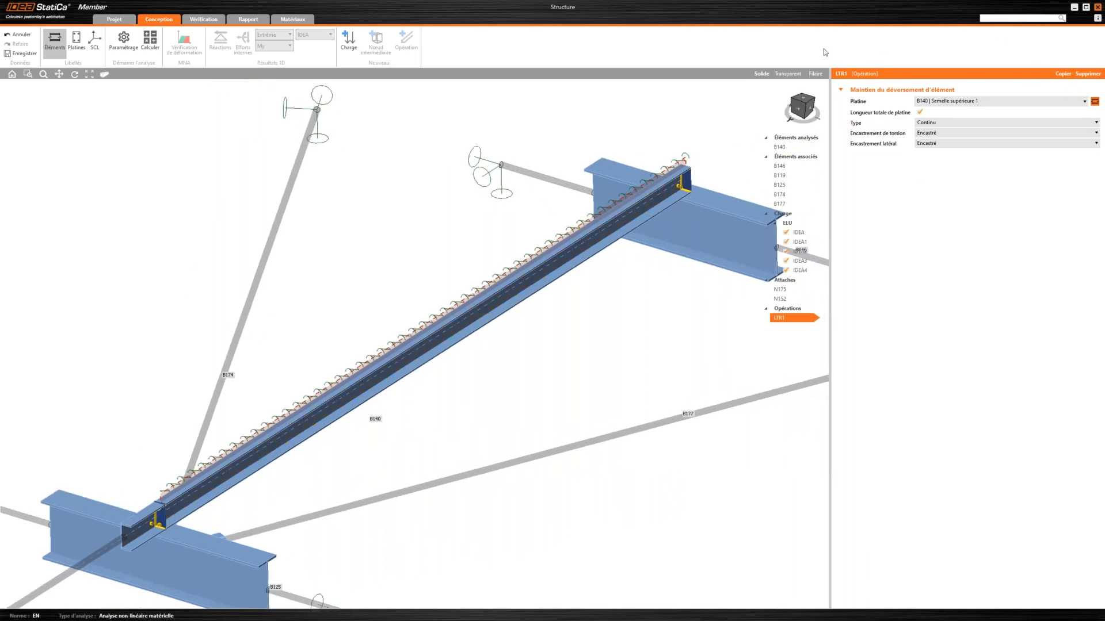
click(944, 123)
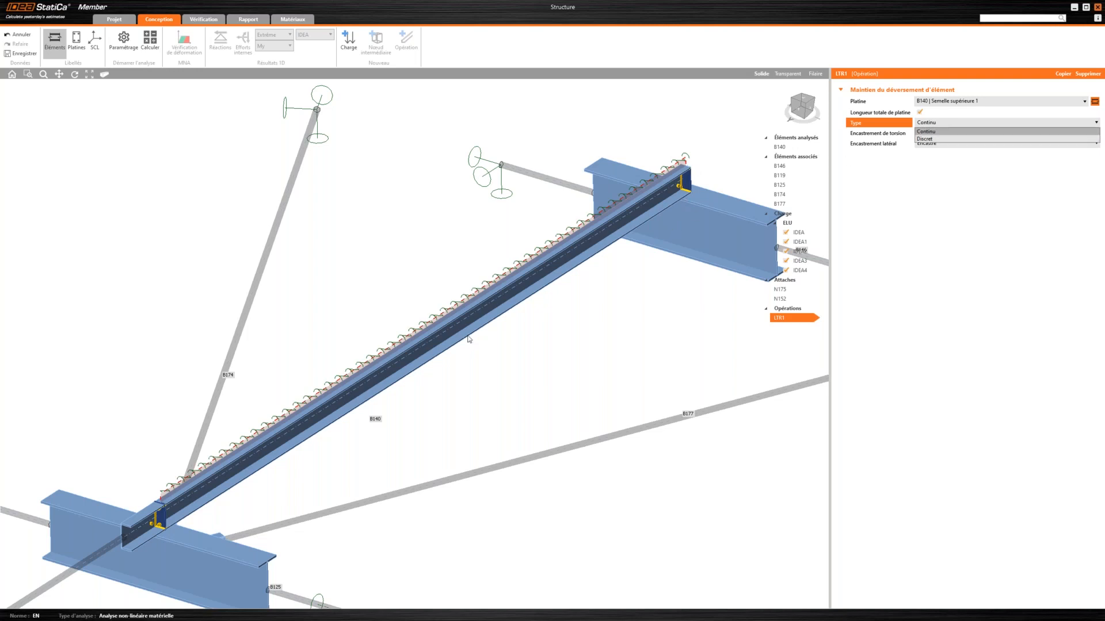
click(928, 138)
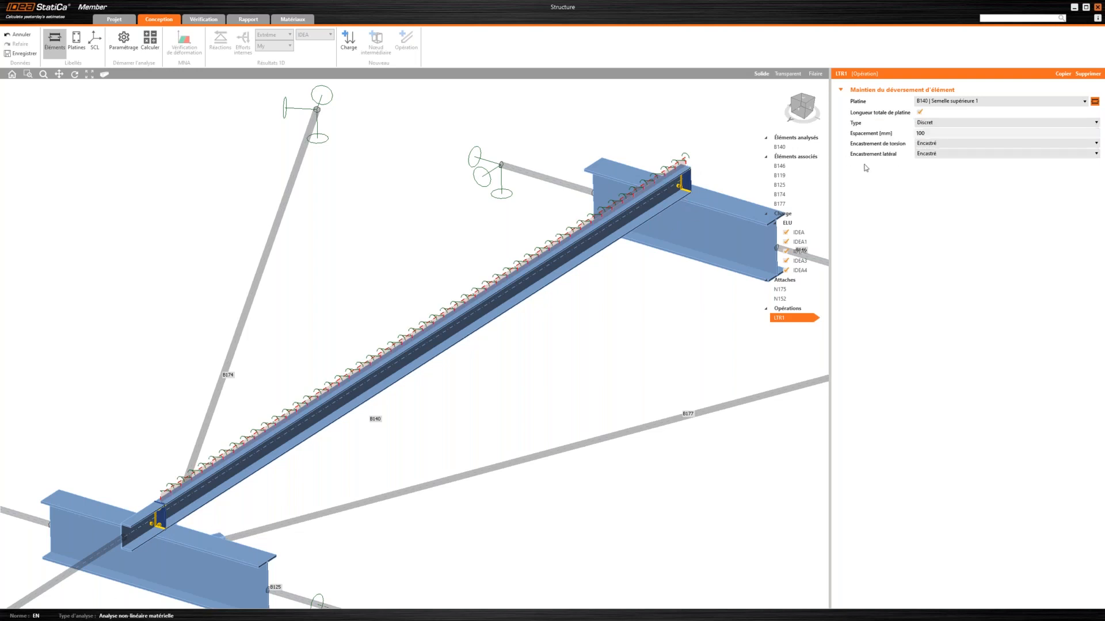
click(932, 133)
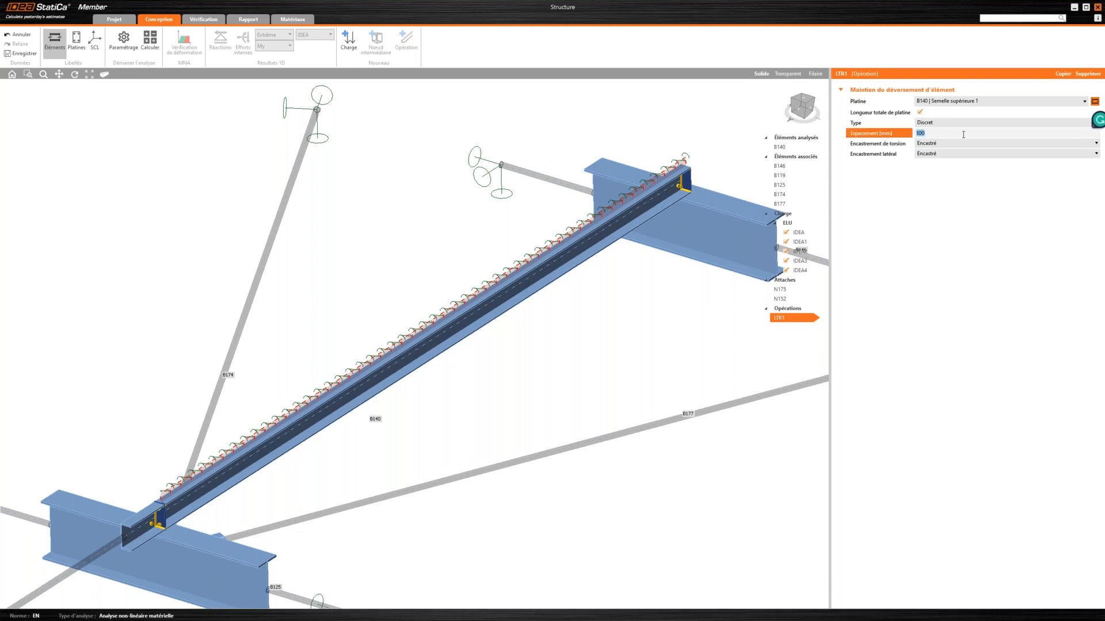
click(929, 125)
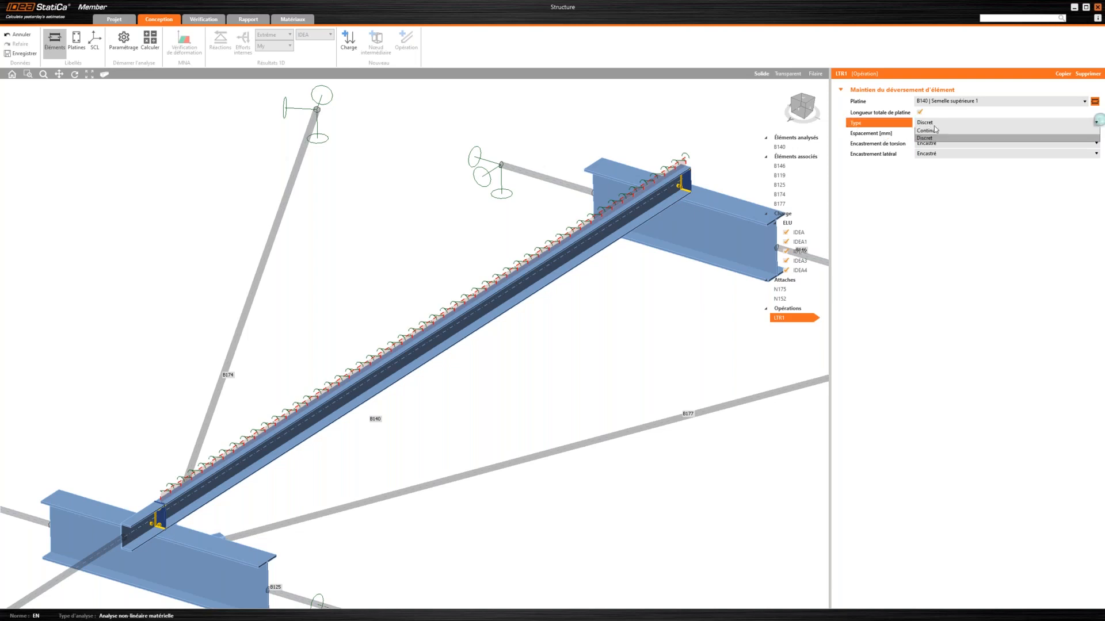
click(928, 131)
Step: Try a partial-length restraint with X-position 500 mm and length 1500 mm, and restore the full plate length
click(919, 111)
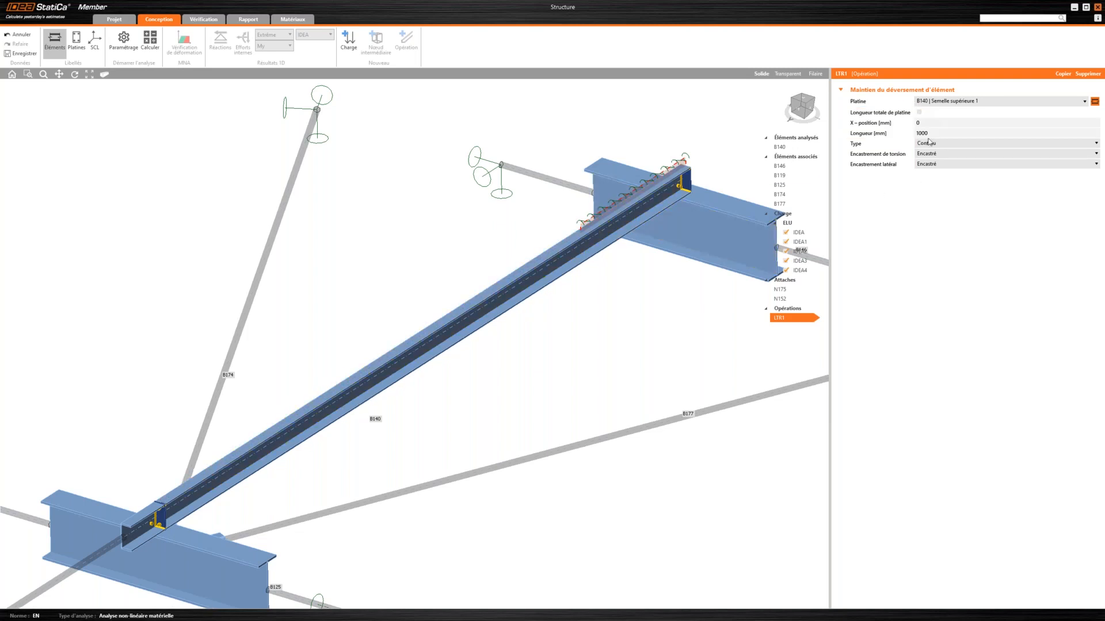
click(928, 124)
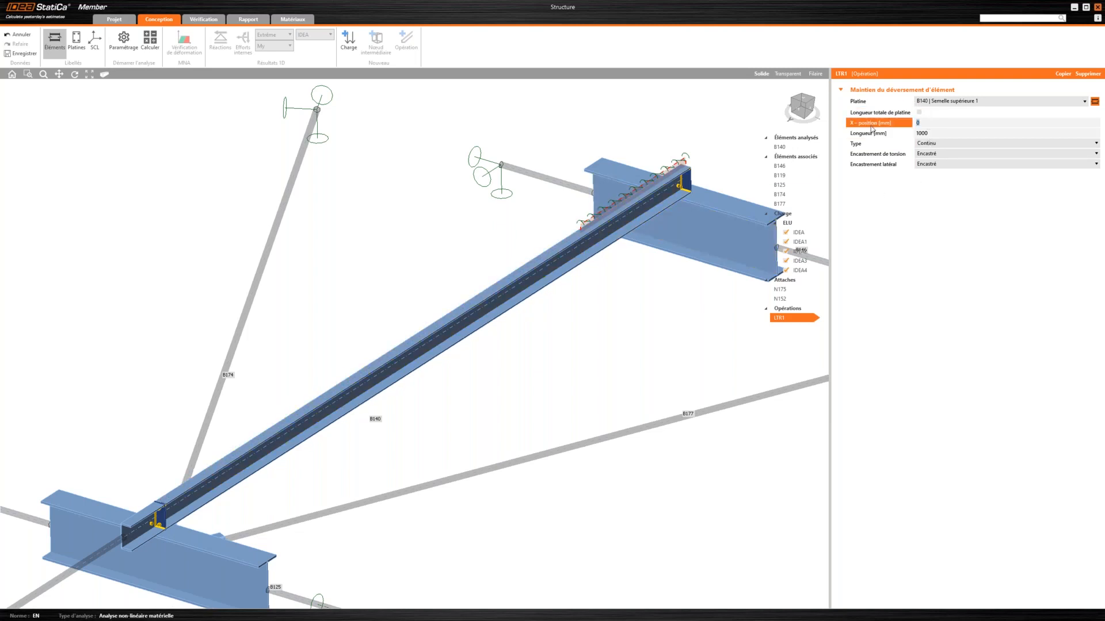
text(500)
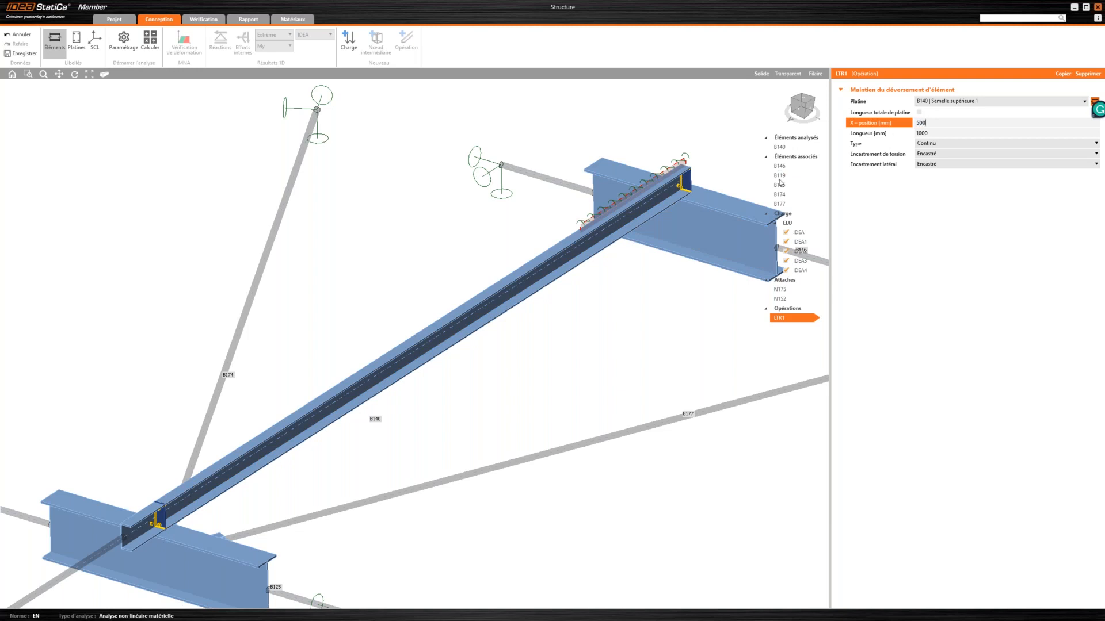
click(659, 202)
click(926, 133)
double_click(925, 132)
text(1)
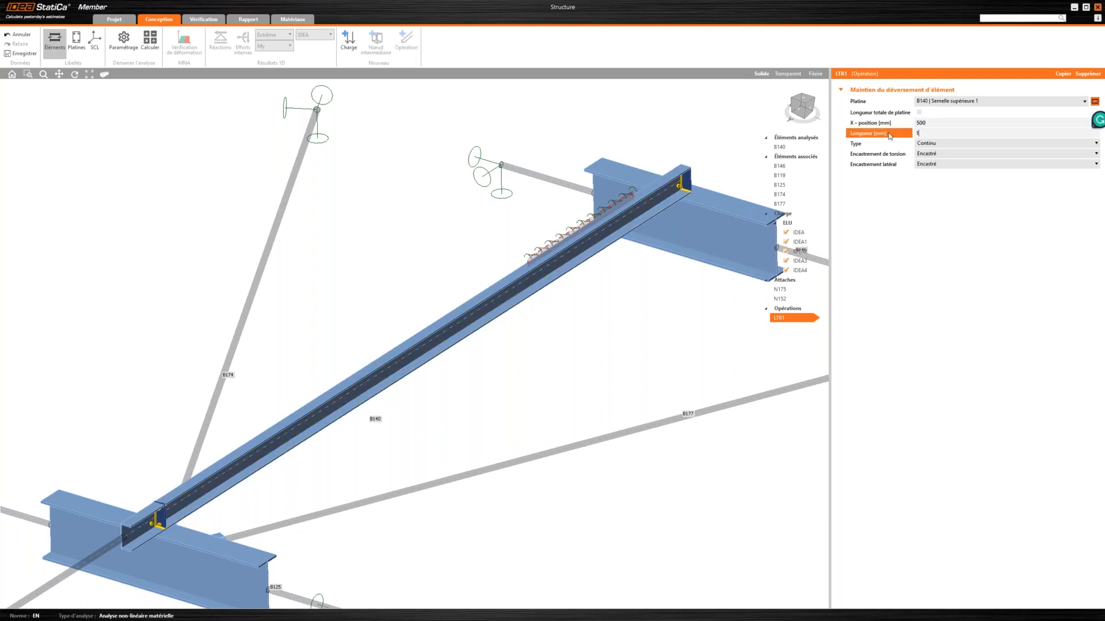
text(500)
key(Return)
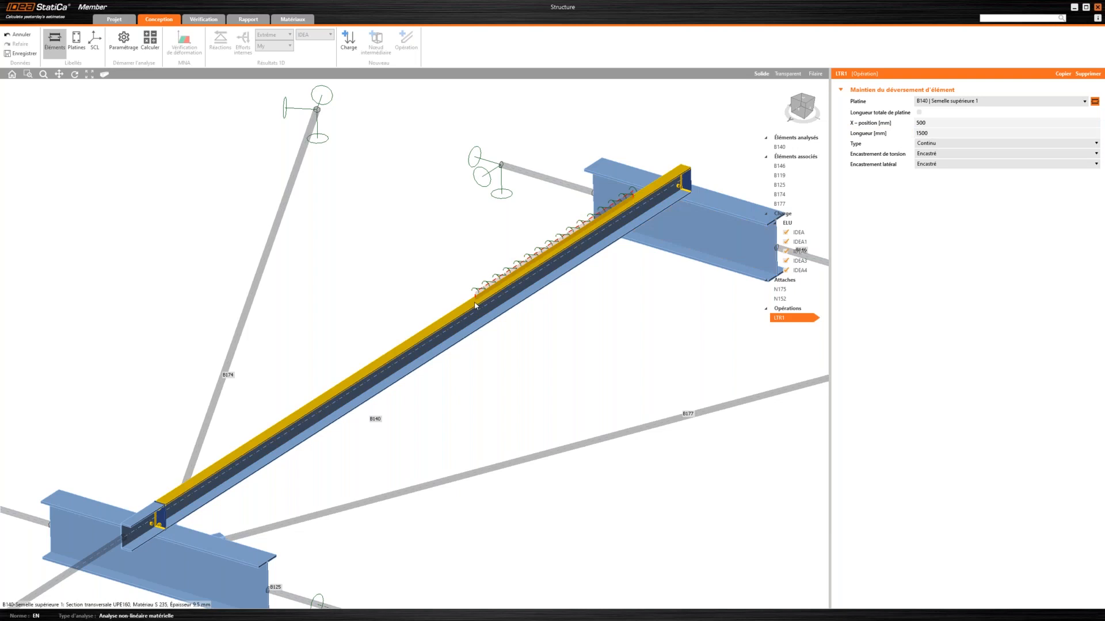
click(918, 113)
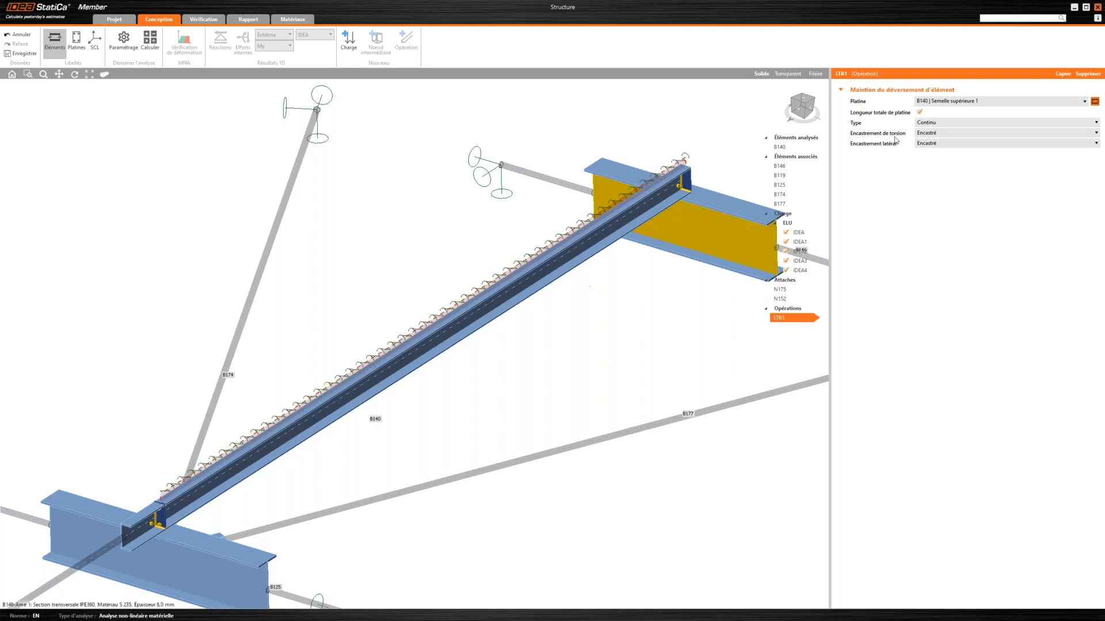
Step: Set the upper flange restraint's type to Discret with a spacing of 2490 mm
click(946, 124)
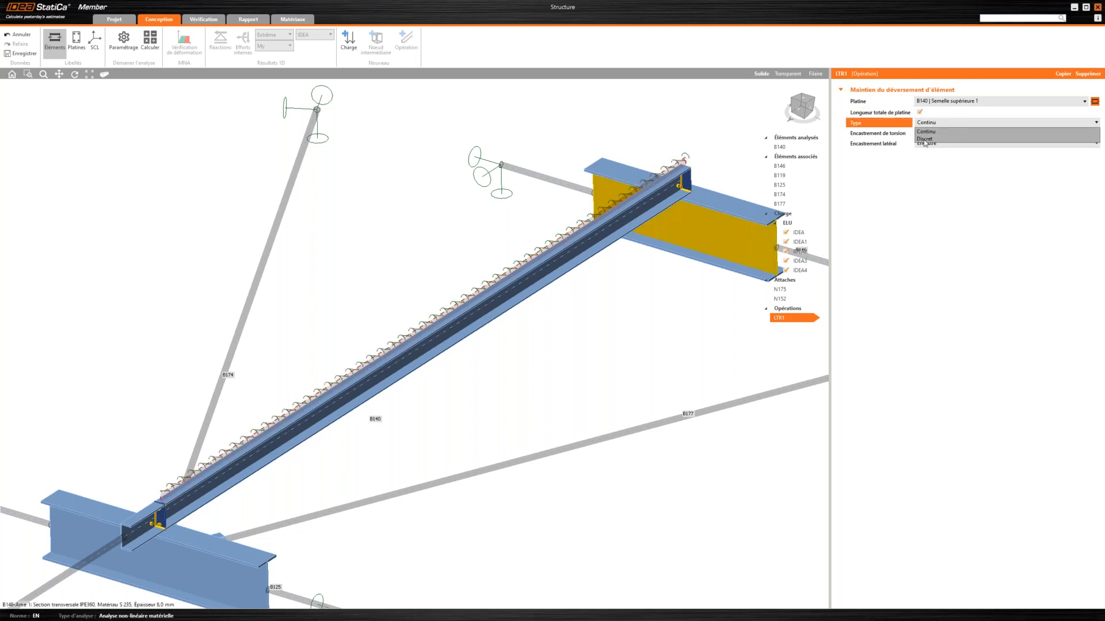
click(922, 144)
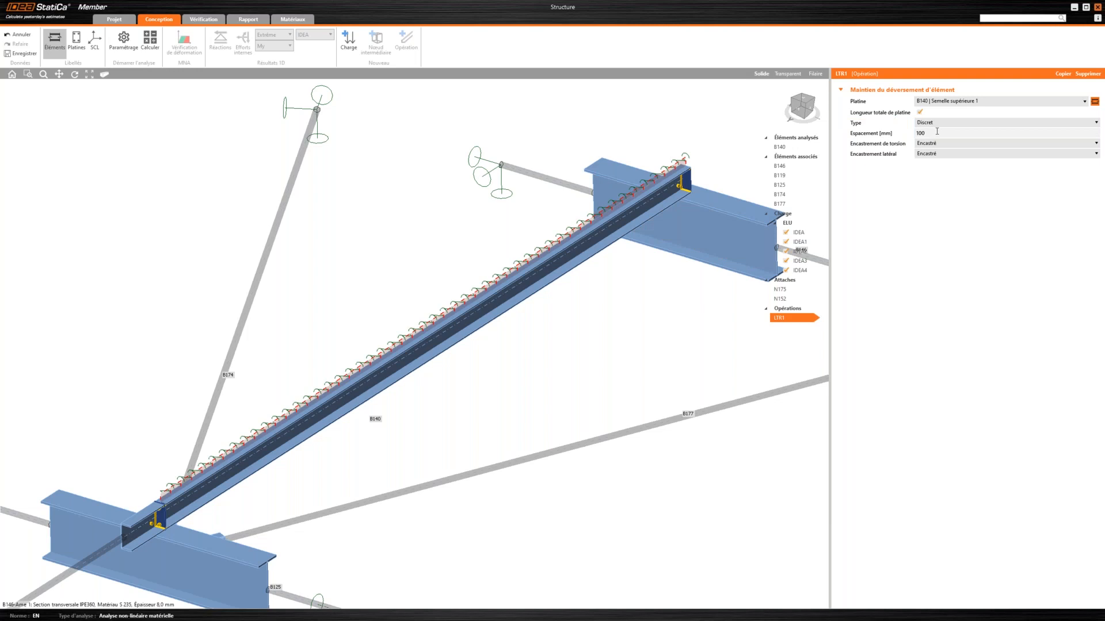
click(936, 132)
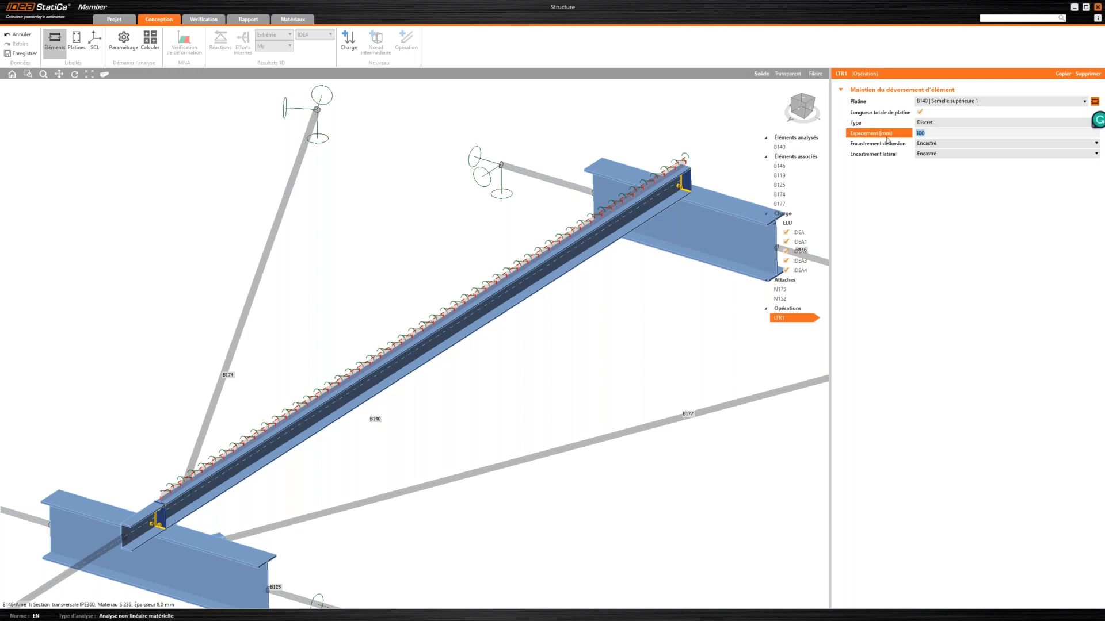
text(2490)
key(Return)
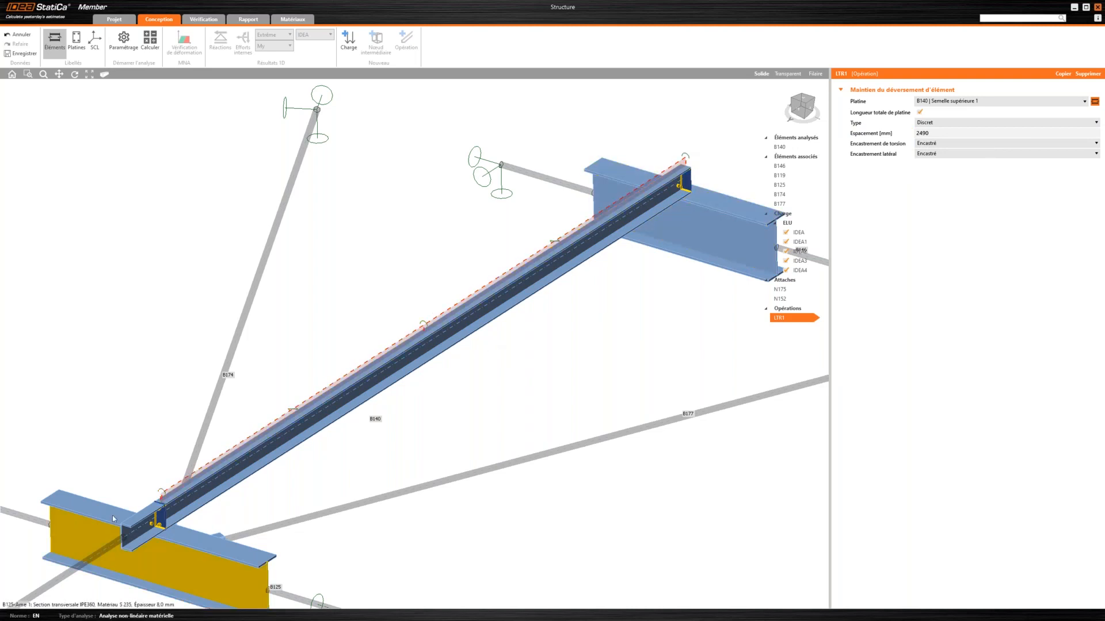
Step: Set the torsional restraint of the 2490 mm spaced operation to Libre
click(941, 143)
click(926, 153)
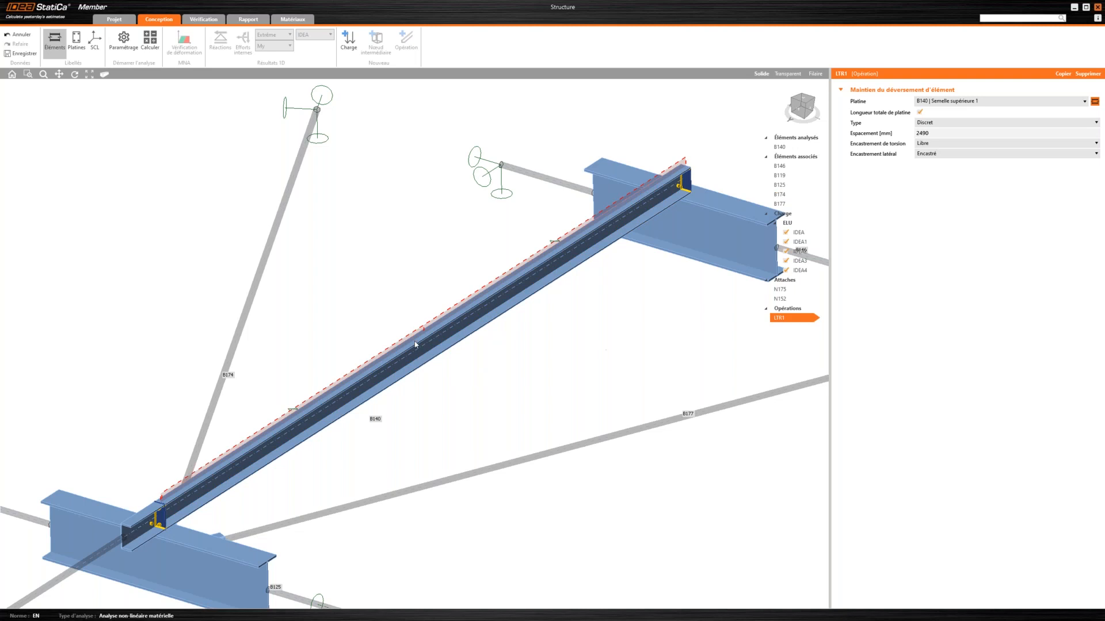
right_drag(555, 344, 507, 318)
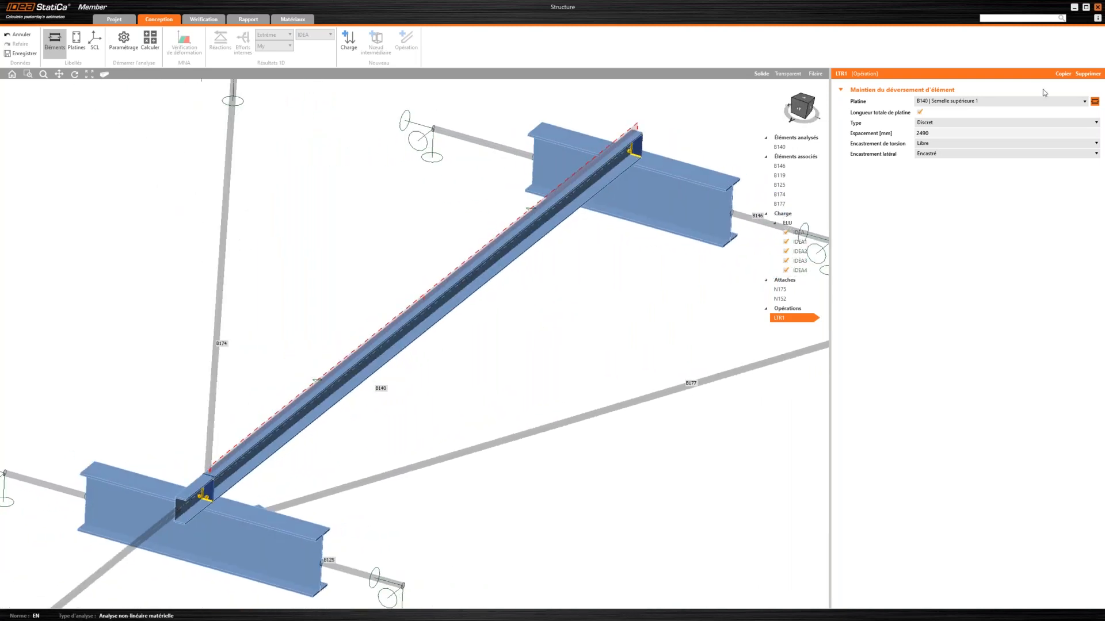
Step: Copy the upper flange restraint operation and set the copy's spacing to 1250 mm
click(1062, 74)
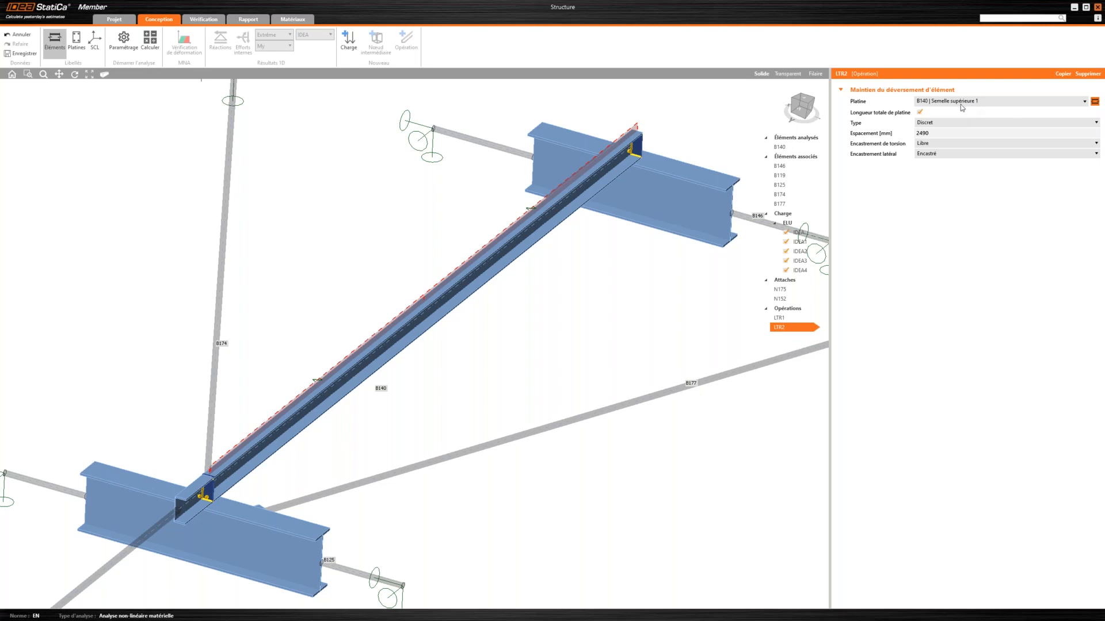
click(936, 133)
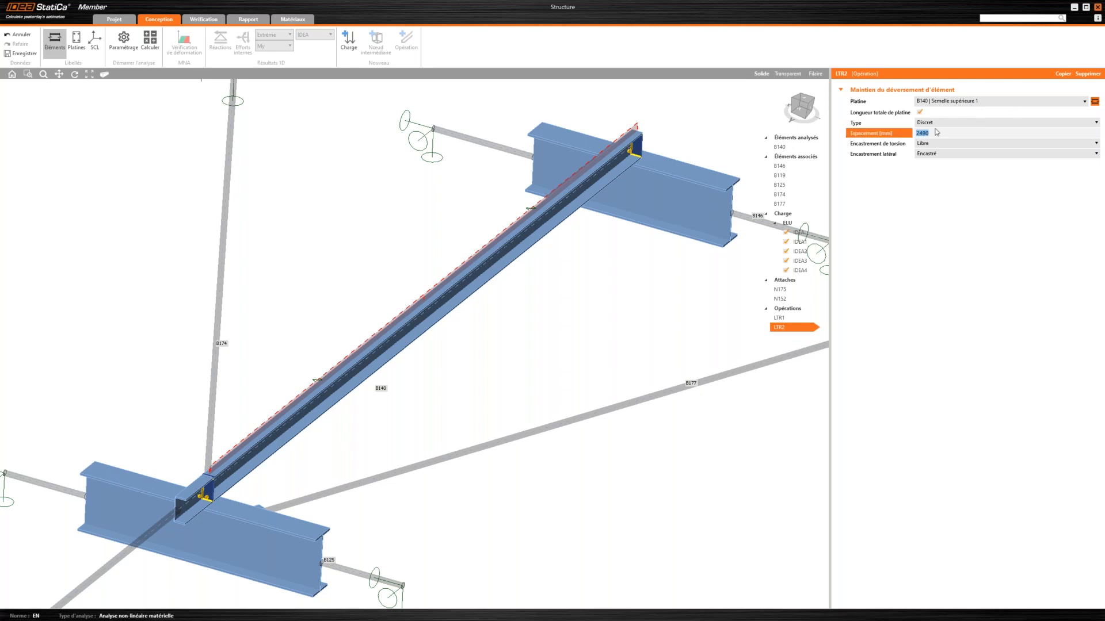
text(12)
right_drag(630, 302, 185, 419)
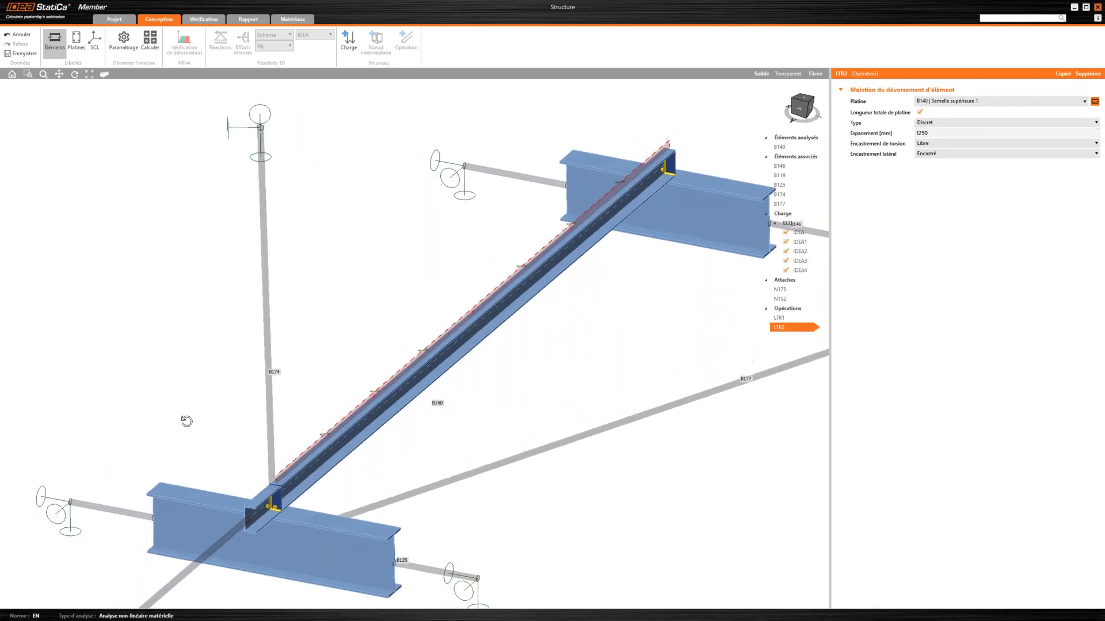
Step: Set the copied restraint's lateral fixity to Libre and its torsional fixity to Encastré
click(930, 155)
click(924, 164)
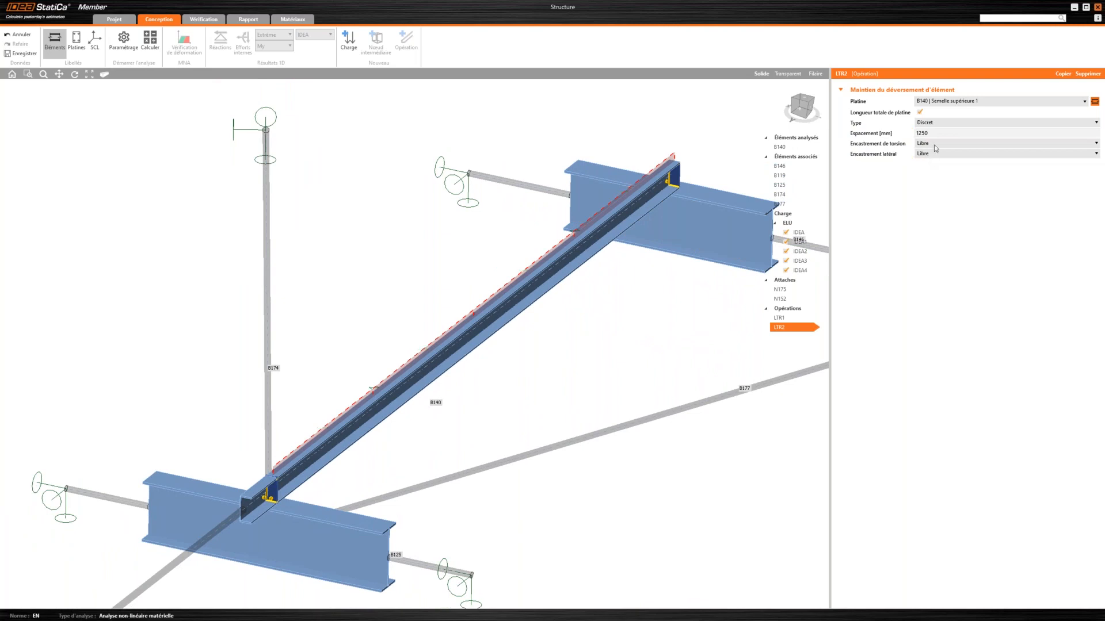
click(936, 144)
click(933, 160)
right_drag(596, 323, 568, 322)
middle_drag(639, 301, 511, 336)
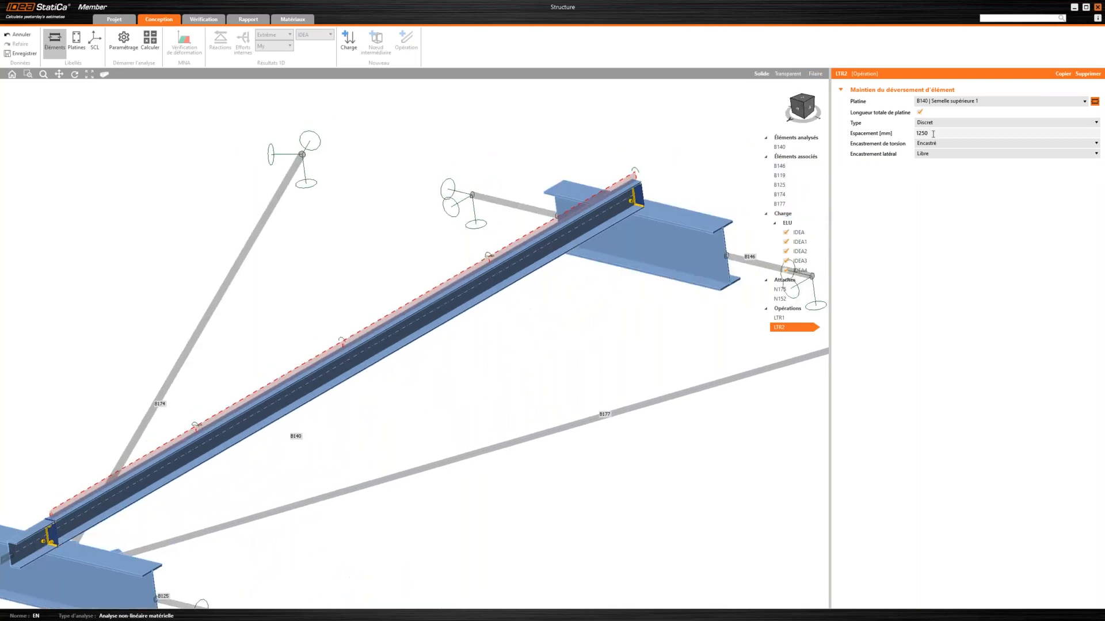
right_drag(374, 387, 393, 340)
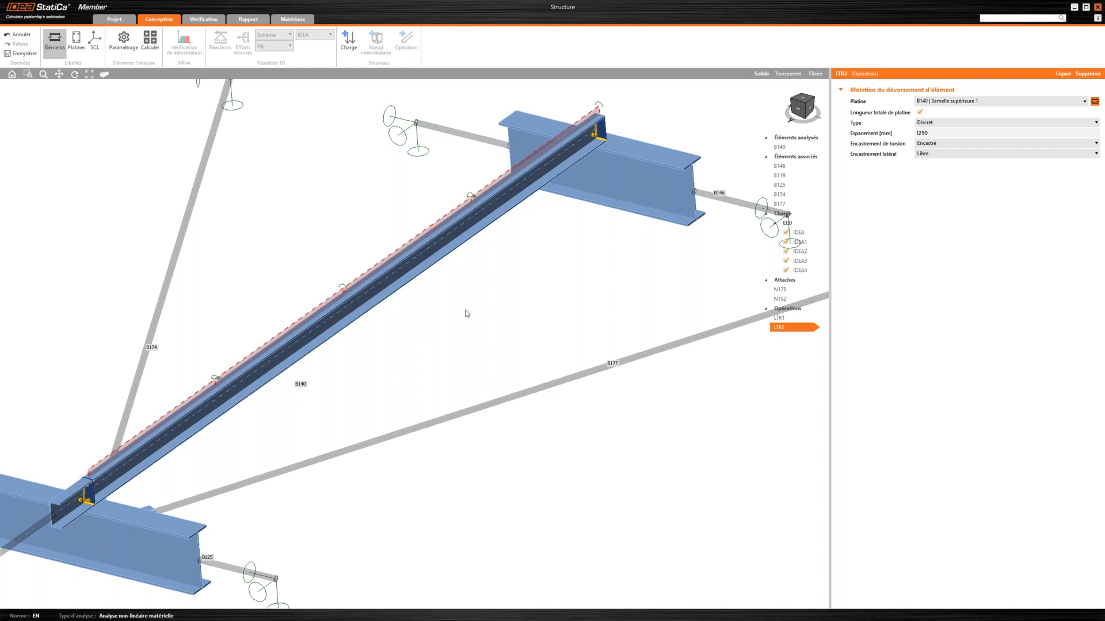
middle_drag(466, 310, 492, 310)
right_drag(481, 323, 530, 319)
scroll(523, 328, down, 3)
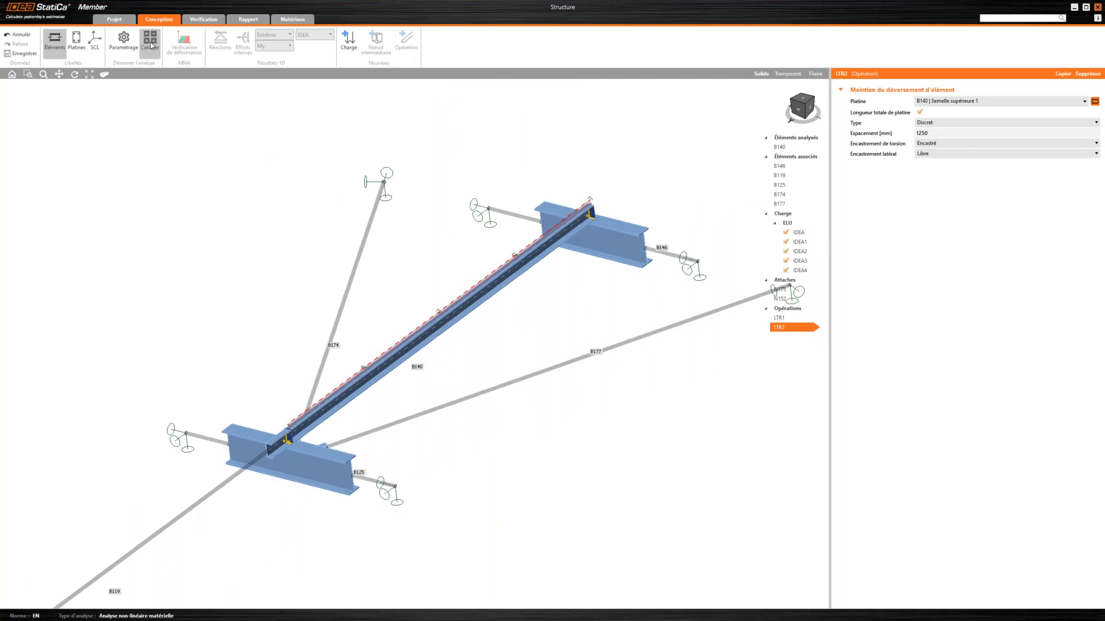
Step: Exclude the ELU load combinations IDEA and IDEA2 from the member analysis of B140
click(206, 21)
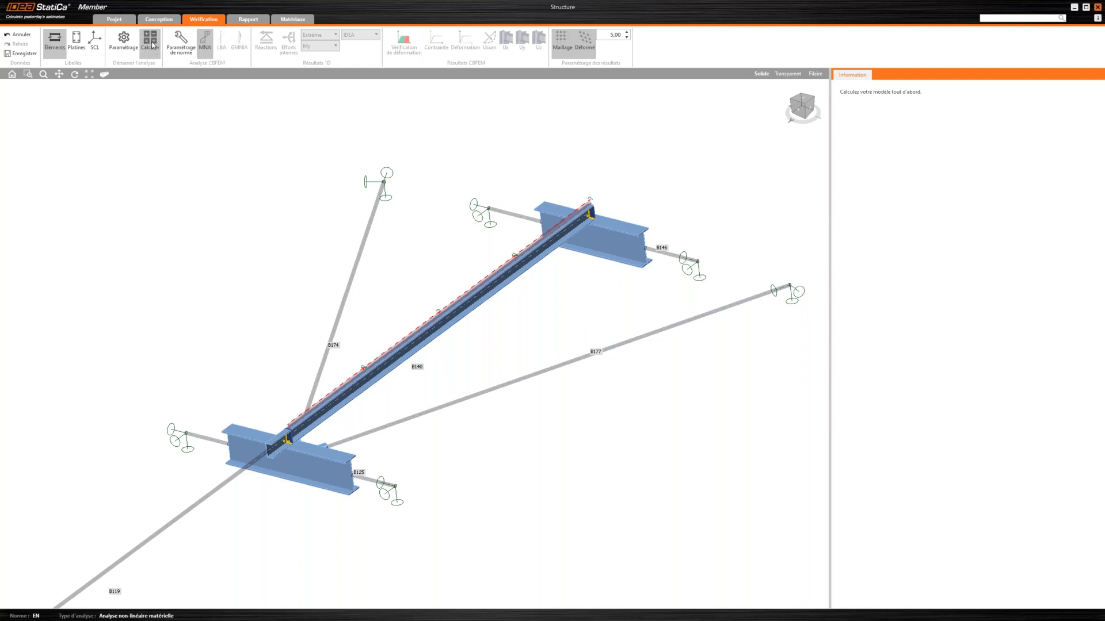
click(159, 19)
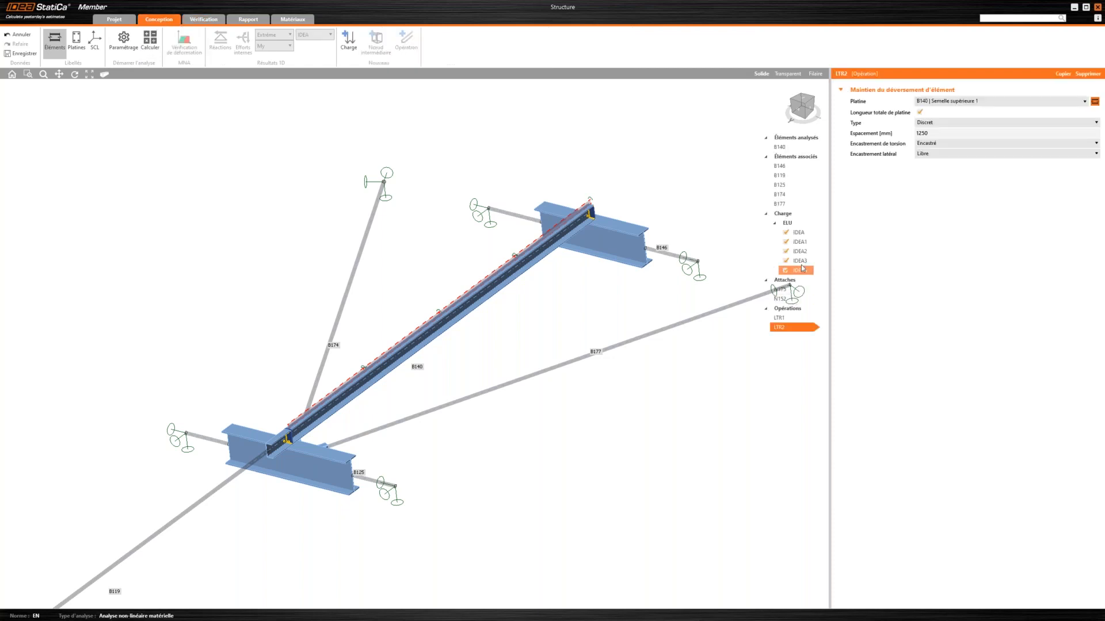
click(786, 233)
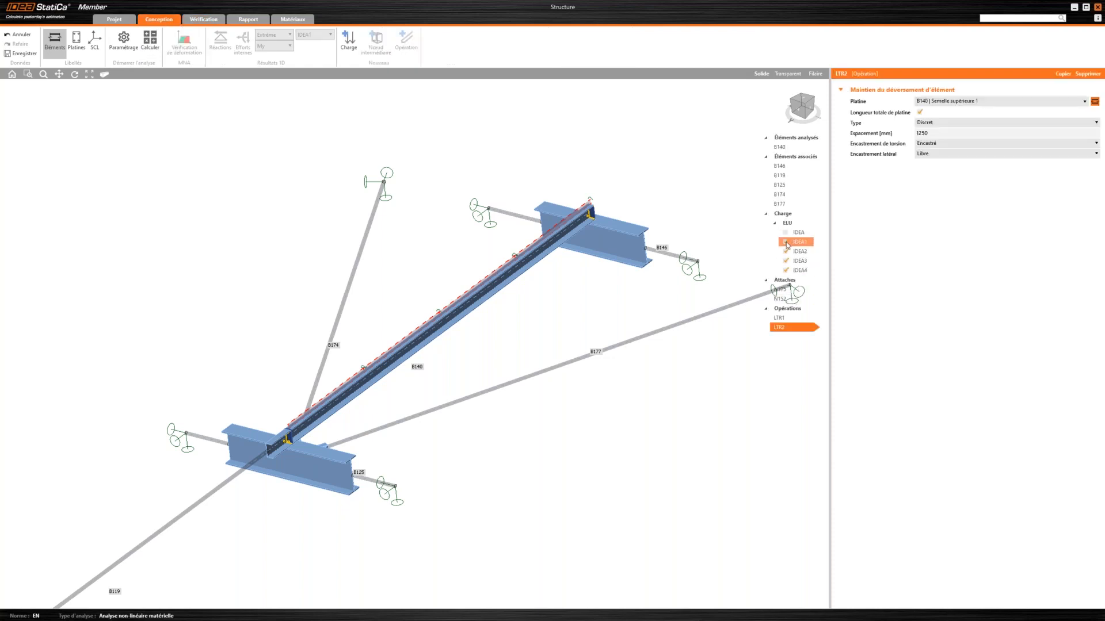
click(785, 243)
click(786, 252)
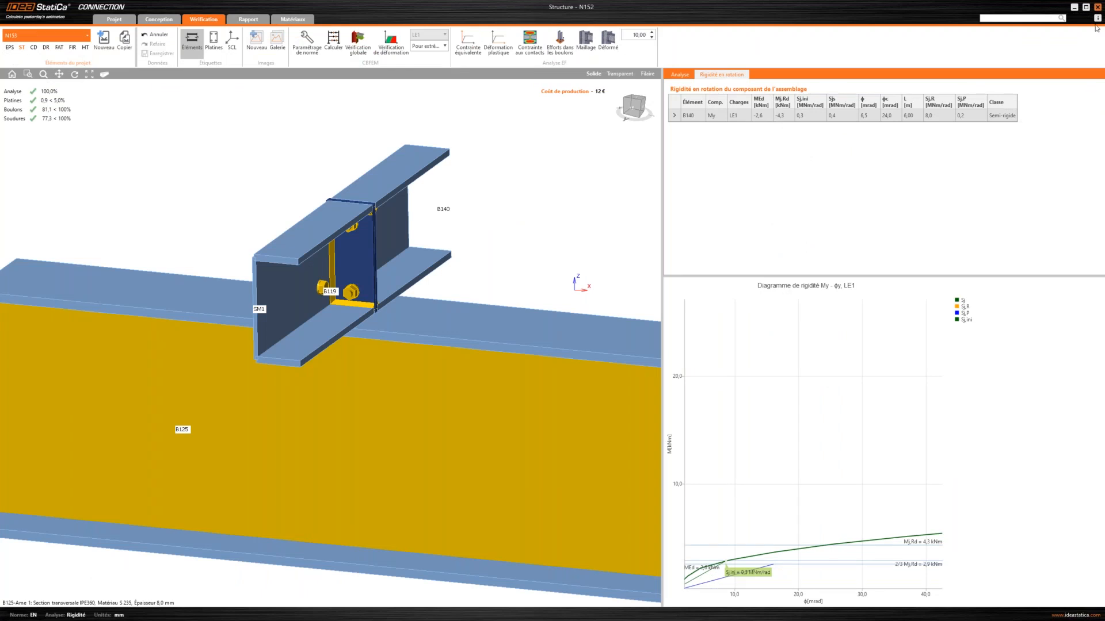
Step: Close the N152 connection design and view B140's My moment diagram in Checkbot for IDEA4 and IDEA3
click(1097, 8)
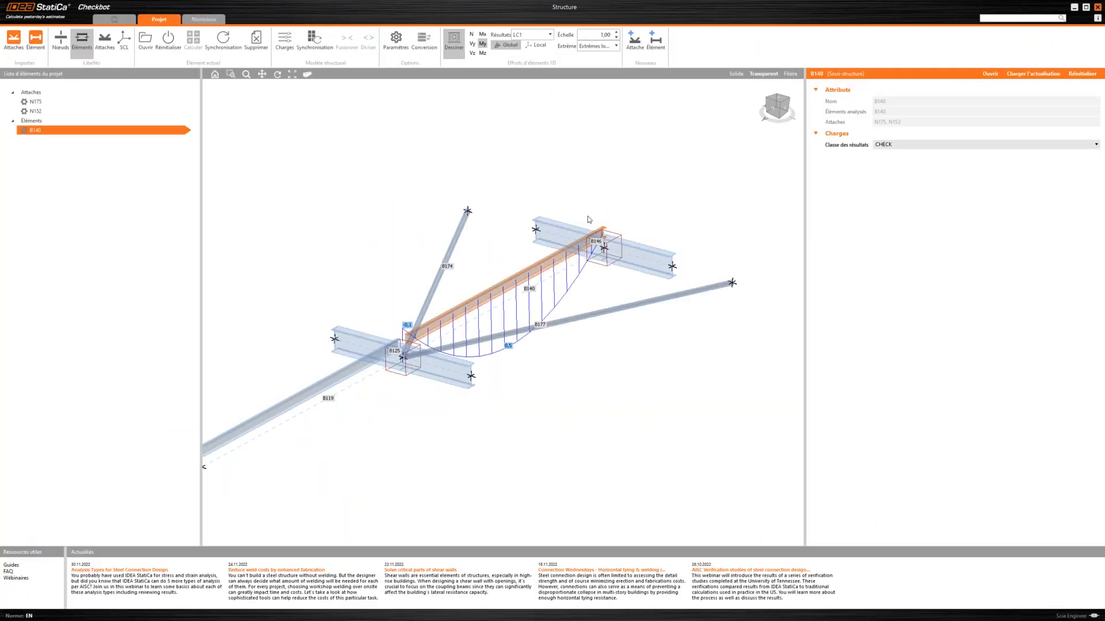
click(539, 36)
scroll(535, 109, down, 2)
click(536, 109)
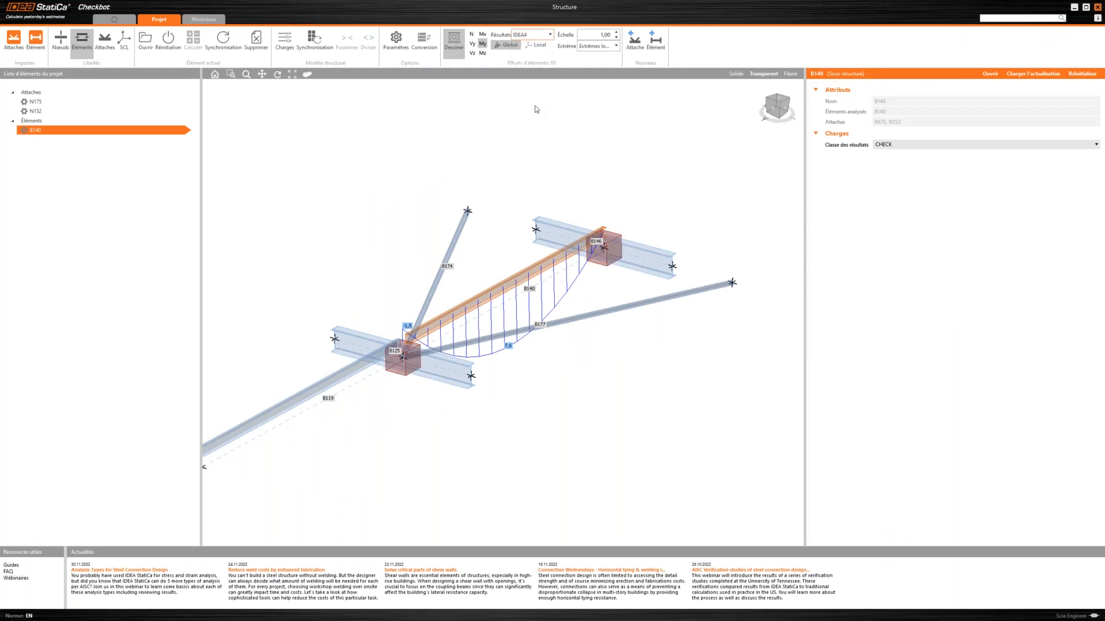
click(532, 35)
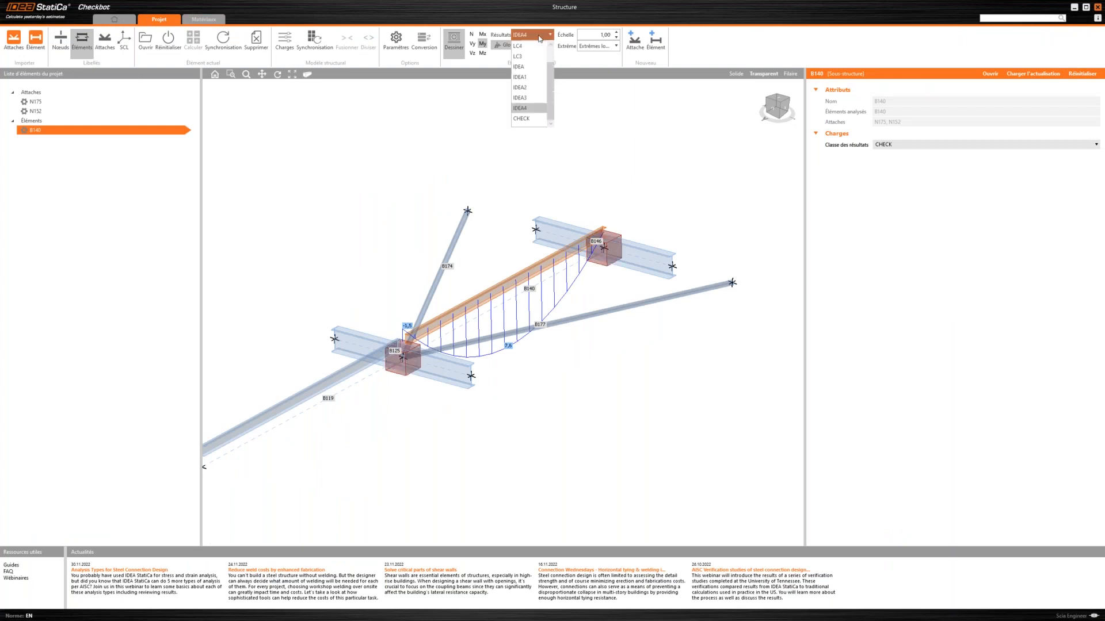
click(528, 97)
Step: View B140's My moment diagram for IDEA2, IDEA1 and IDEA, and return to the Member application
click(532, 36)
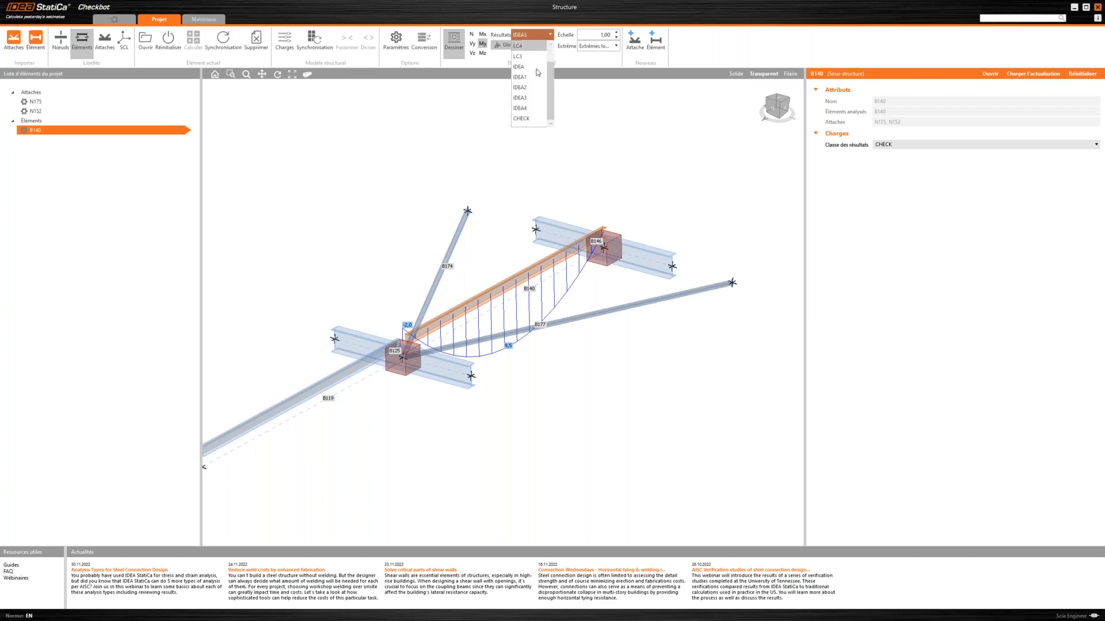
click(528, 87)
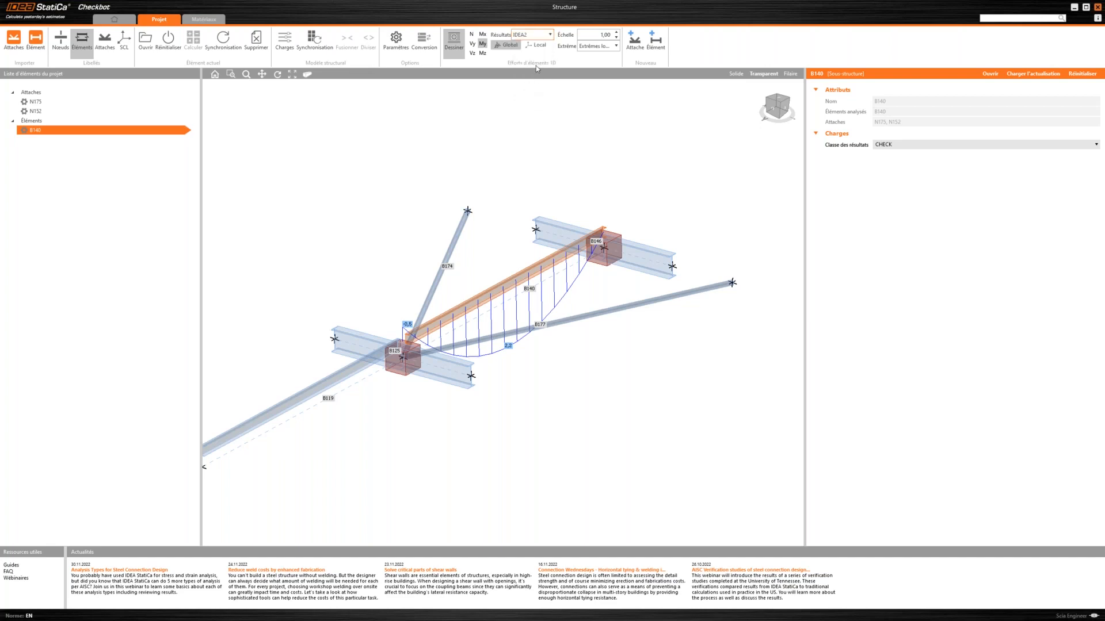
click(536, 38)
click(536, 78)
click(533, 36)
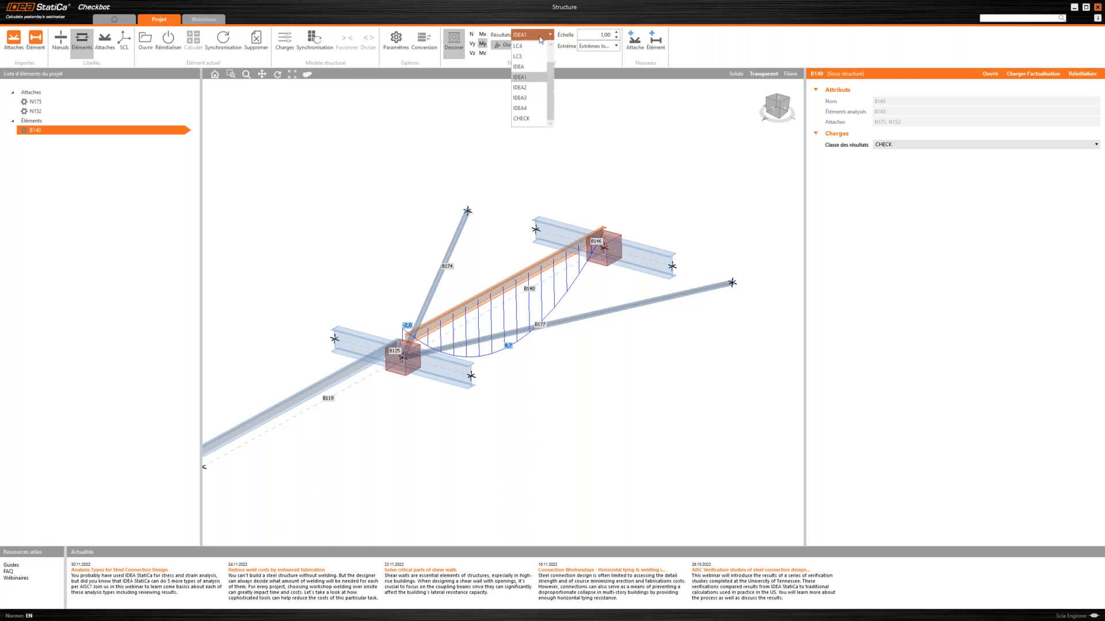
click(529, 67)
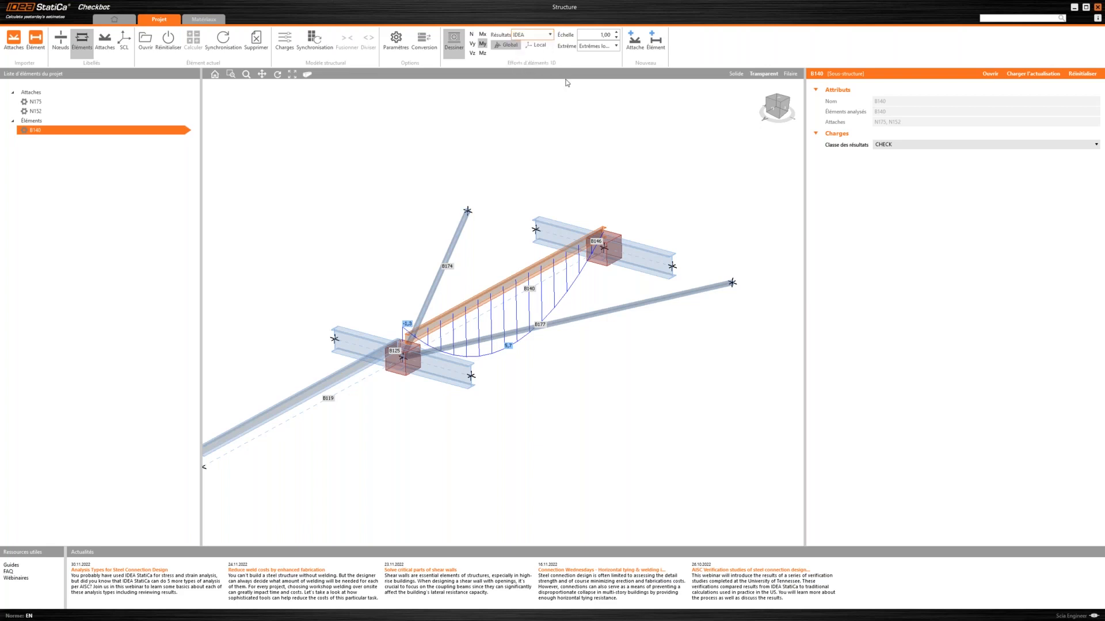
click(1074, 8)
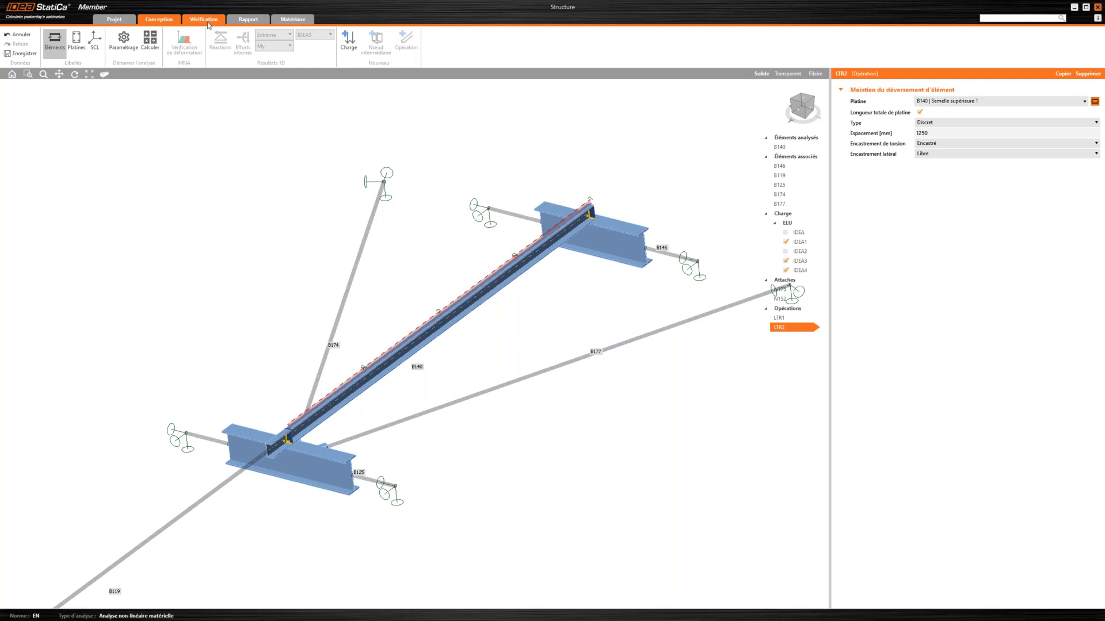
Step: Calculate the member's material nonlinear analysis (MNA) and display the vertical displacement Uz
click(205, 20)
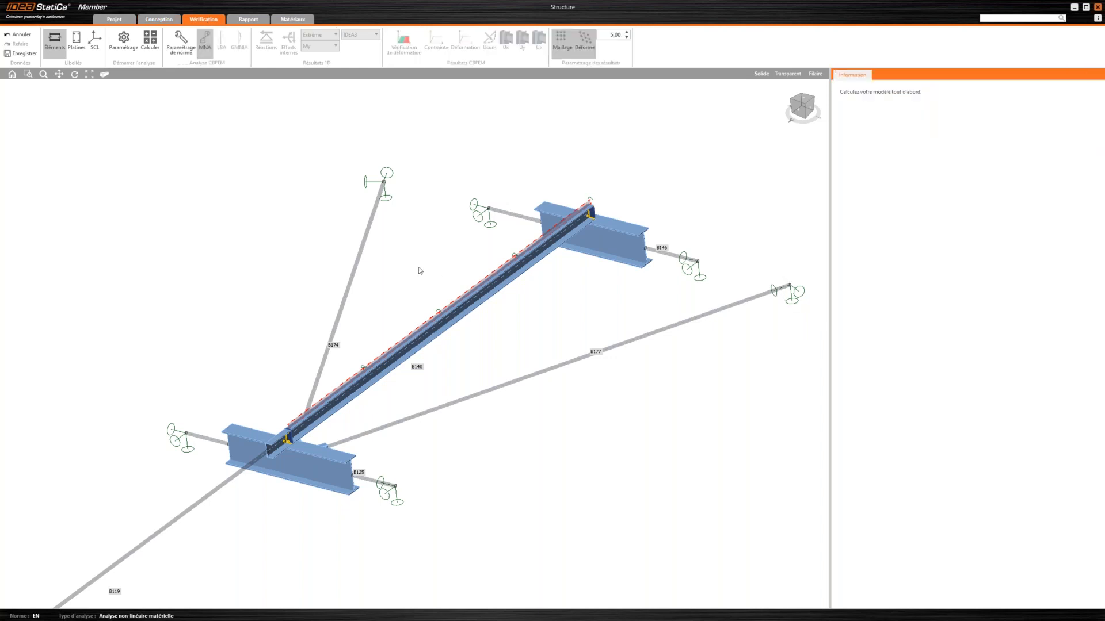
click(151, 46)
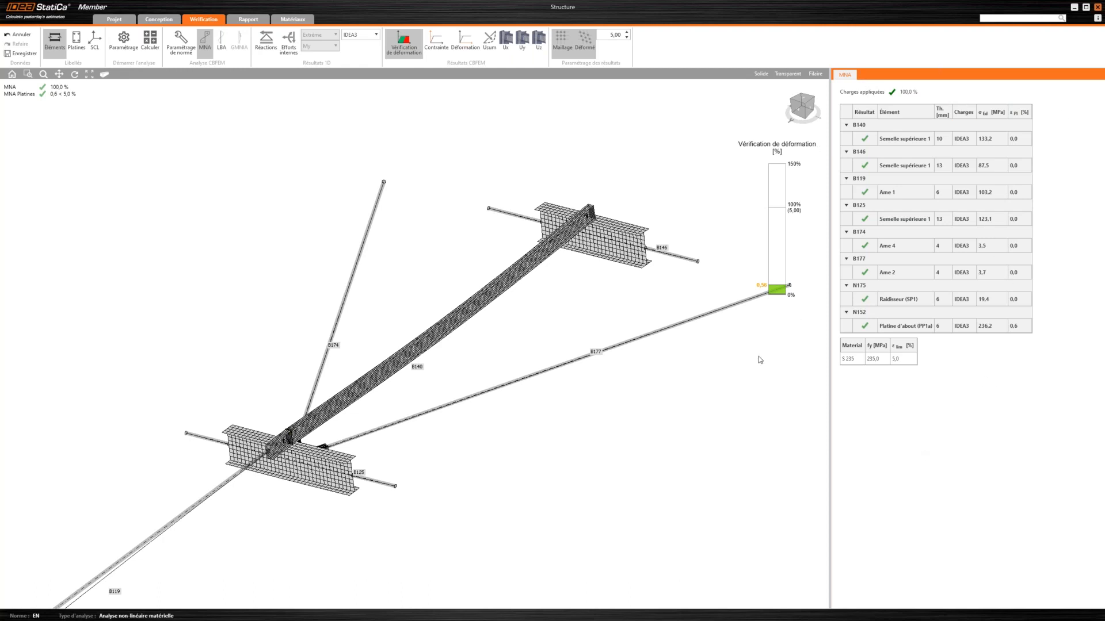
click(538, 41)
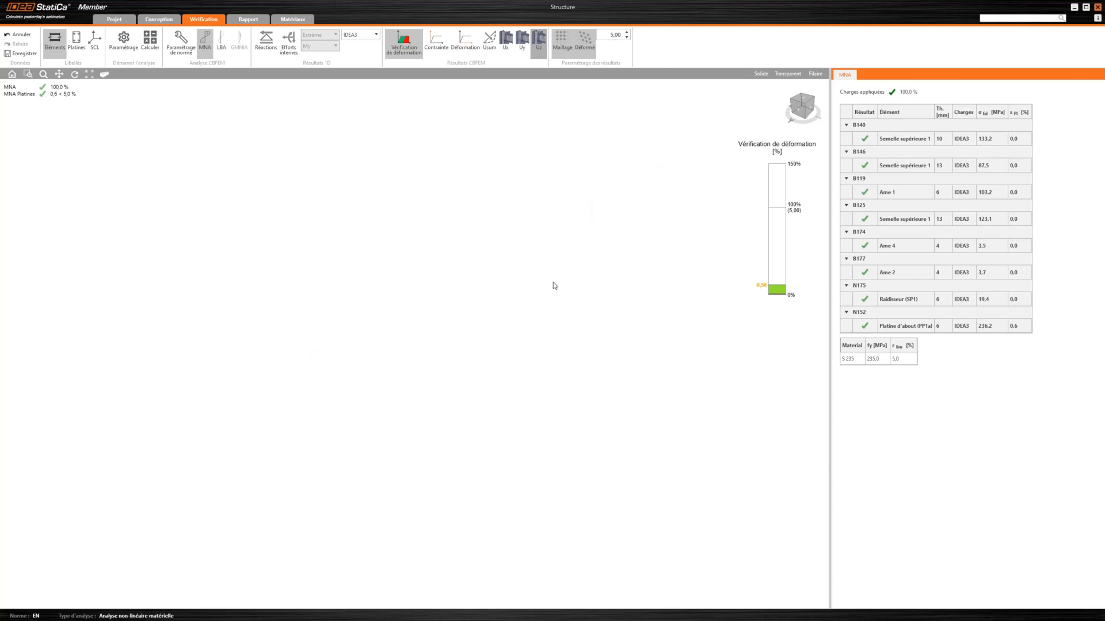
right_drag(508, 336, 443, 308)
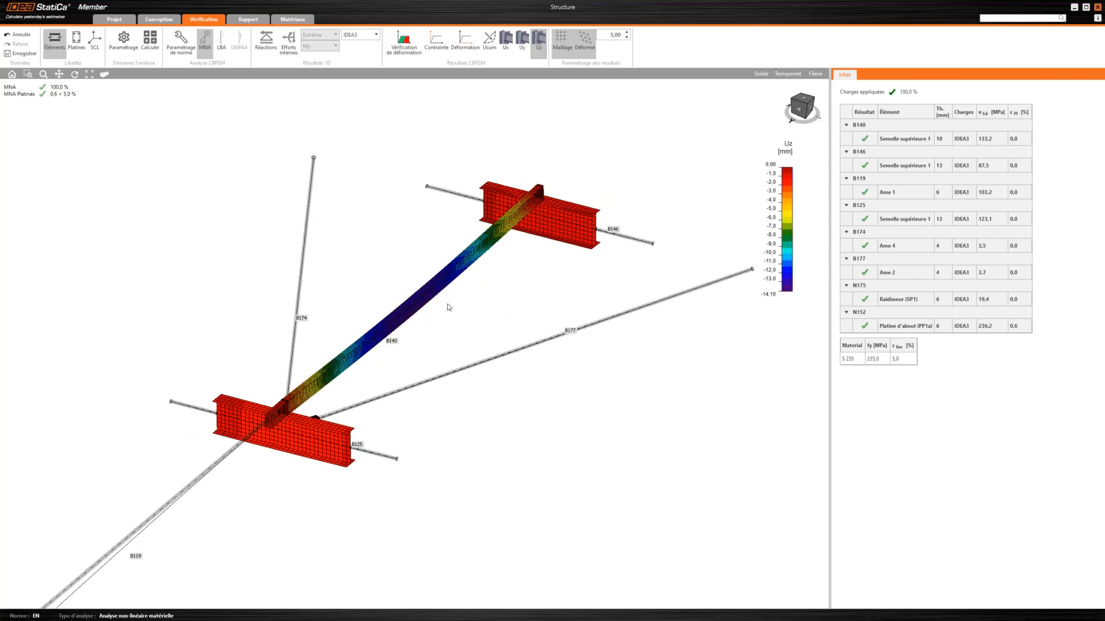
Step: Examine the total displacement Usum on the deformed beam B140 and switch the display back to Uz
scroll(445, 308, up, 3)
scroll(481, 286, down, 1)
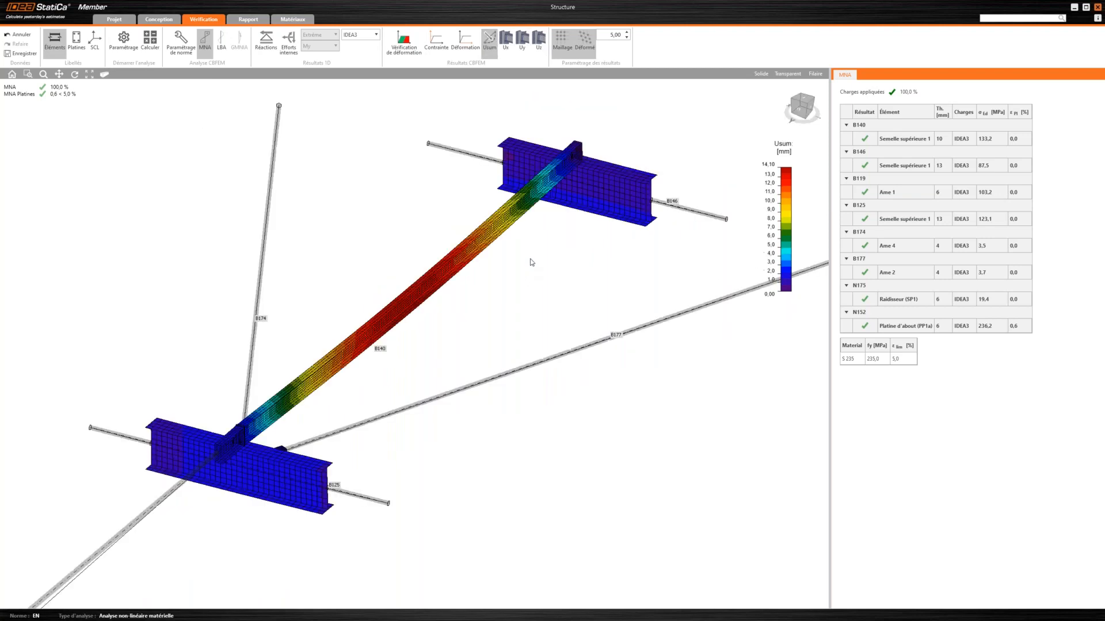
mouse_move(535, 254)
right_down()
mouse_move(571, 247)
mouse_move(524, 257)
right_up()
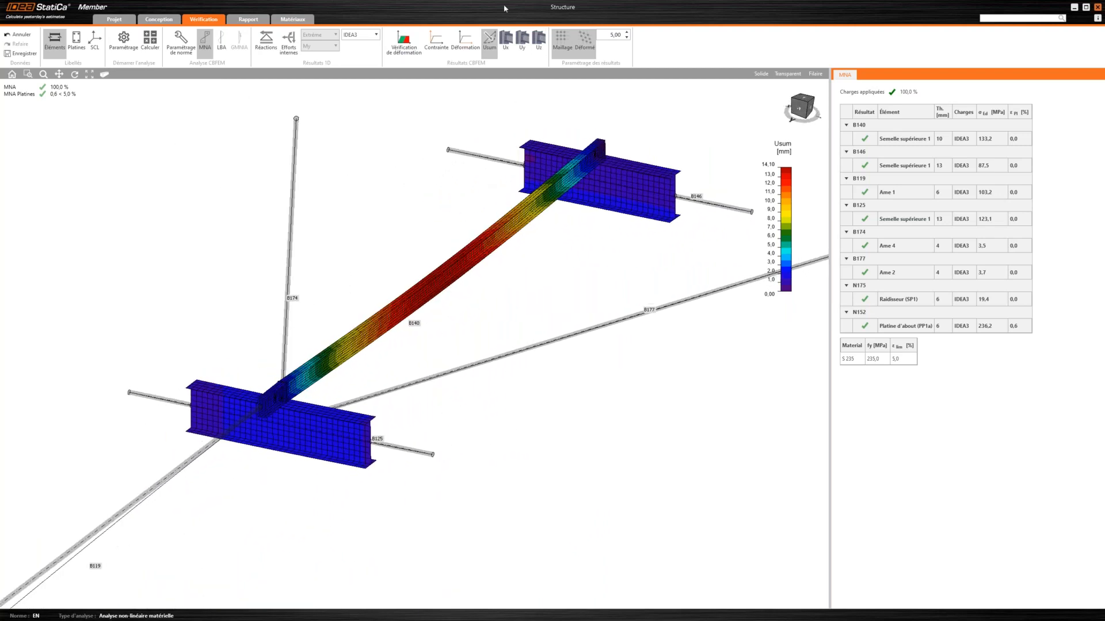
click(540, 48)
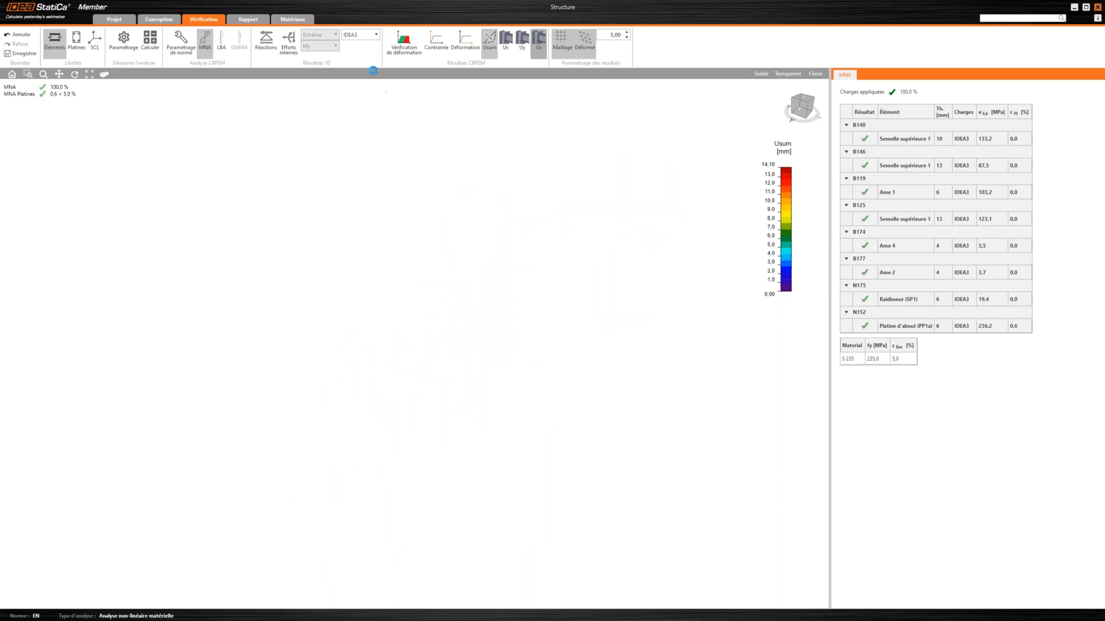
Step: Display the Uz results for the Extrême envelope and return to load combination IDEA3
click(372, 35)
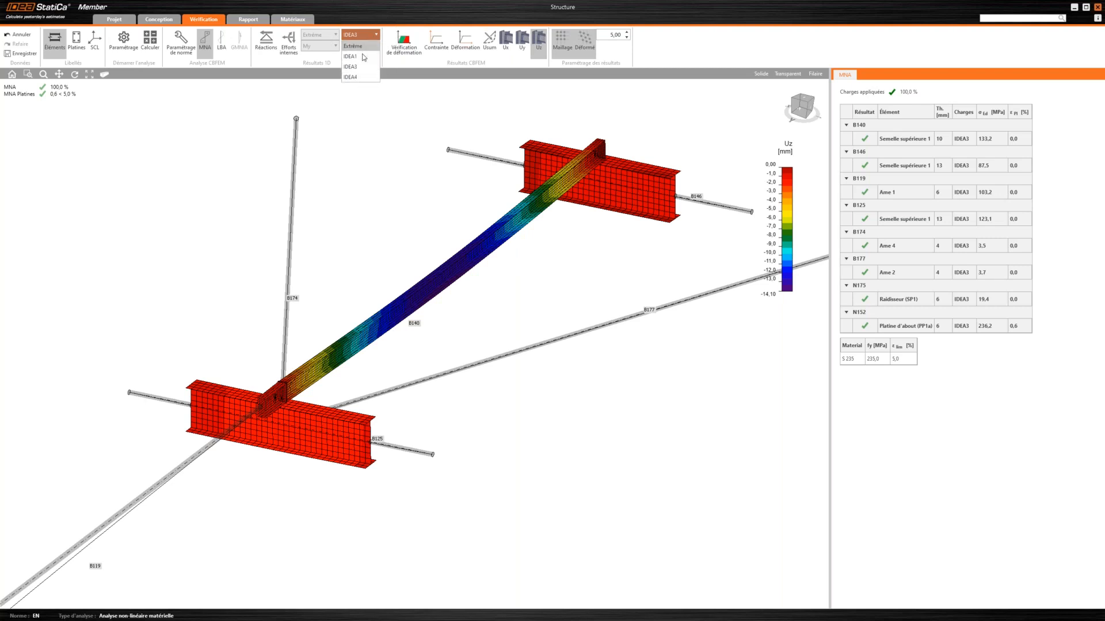
click(361, 46)
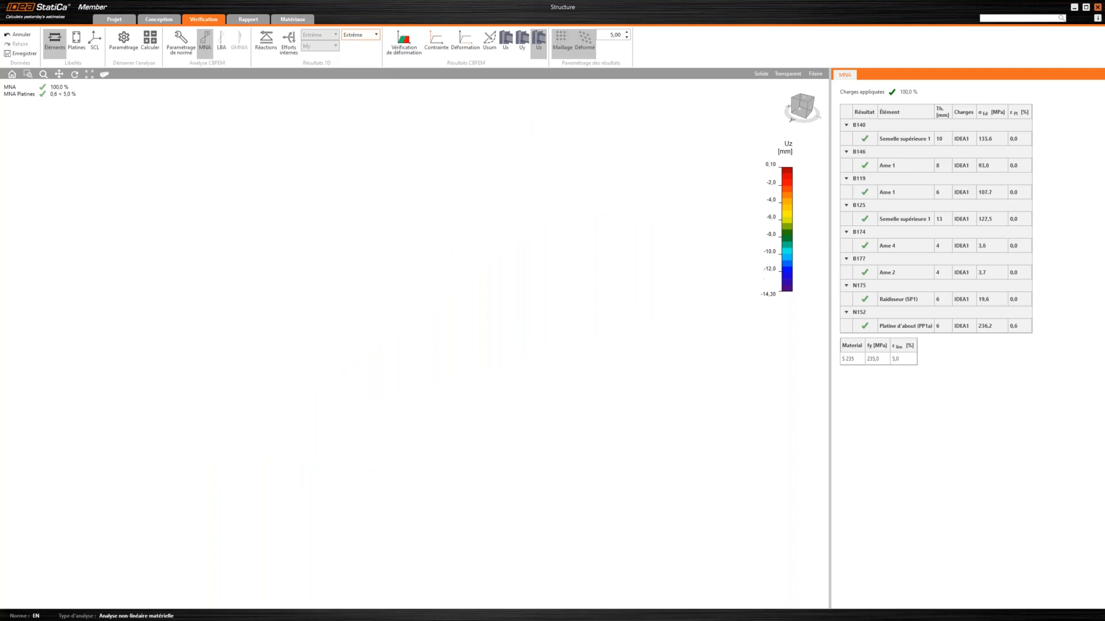
click(360, 35)
click(361, 66)
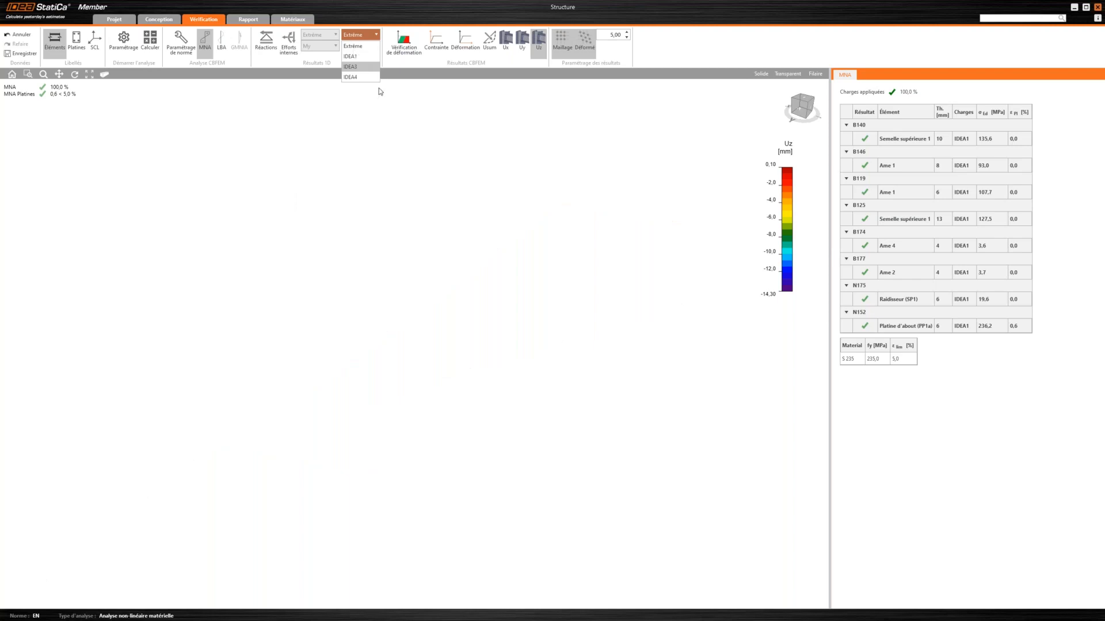
Step: Display the equivalent stress for IDEA3 and examine its distribution at the N152 end plate and along B140
click(437, 48)
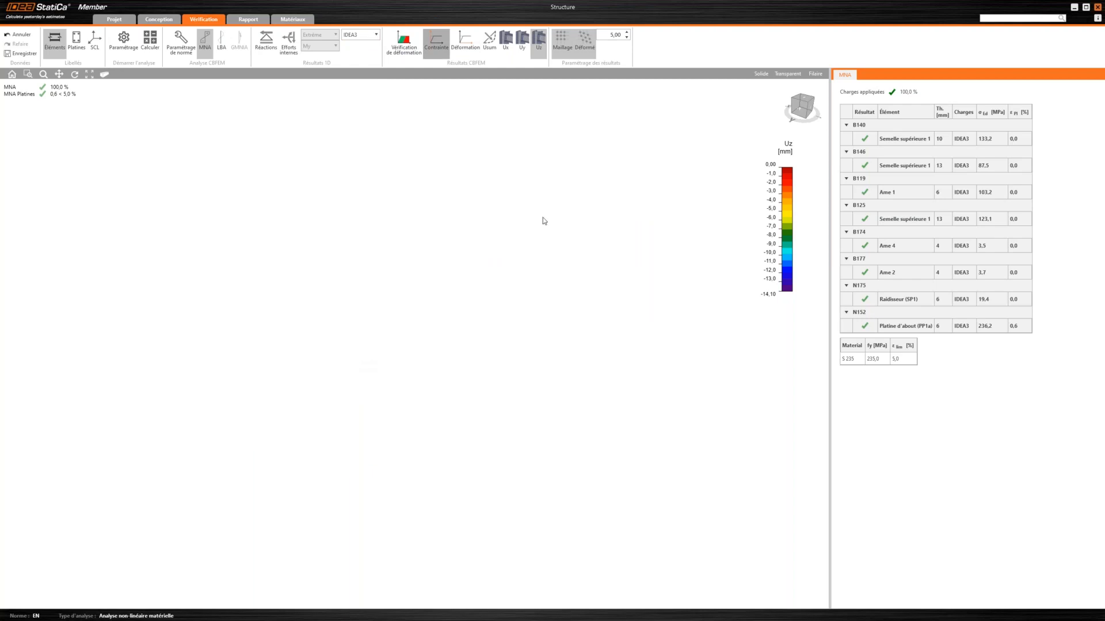
right_drag(486, 301, 445, 267)
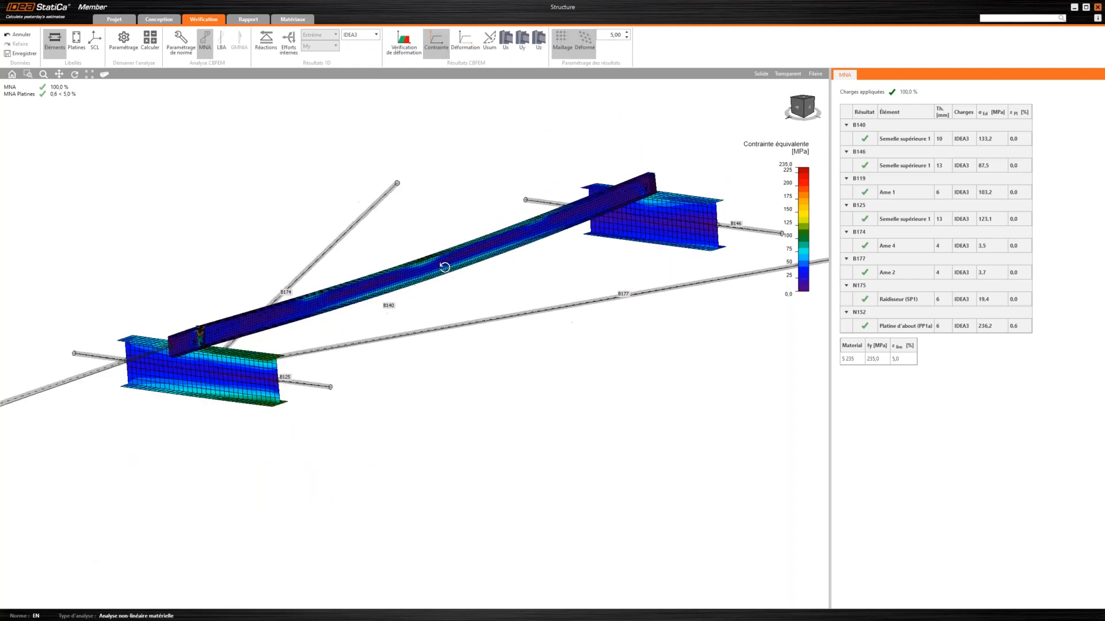
scroll(199, 351, up, 5)
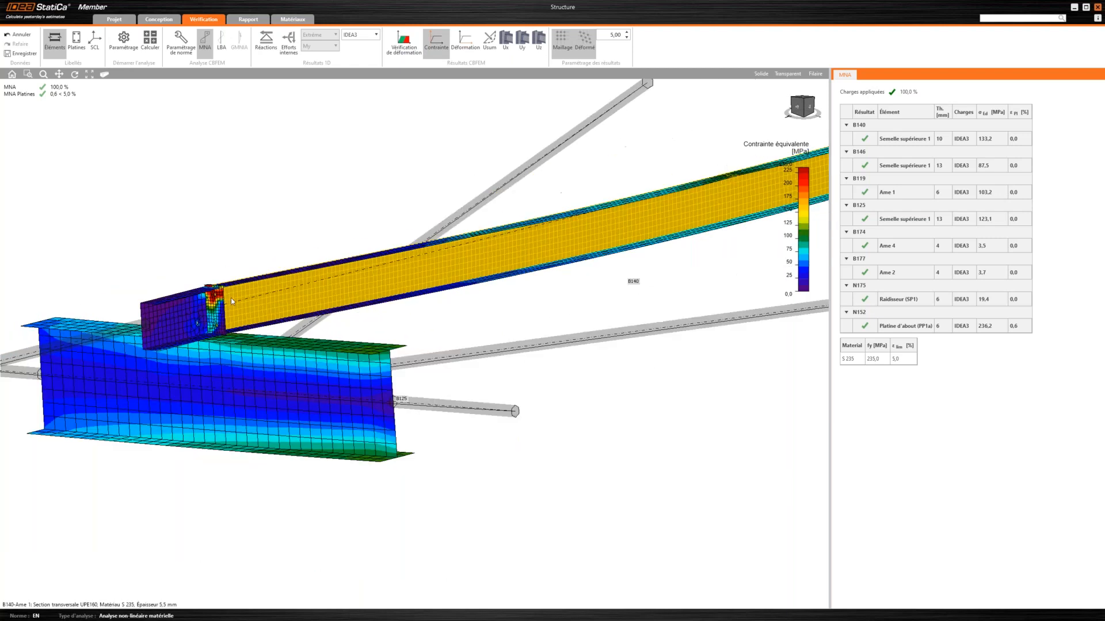
scroll(425, 316, down, 3)
middle_drag(425, 316, 360, 371)
right_drag(509, 292, 428, 313)
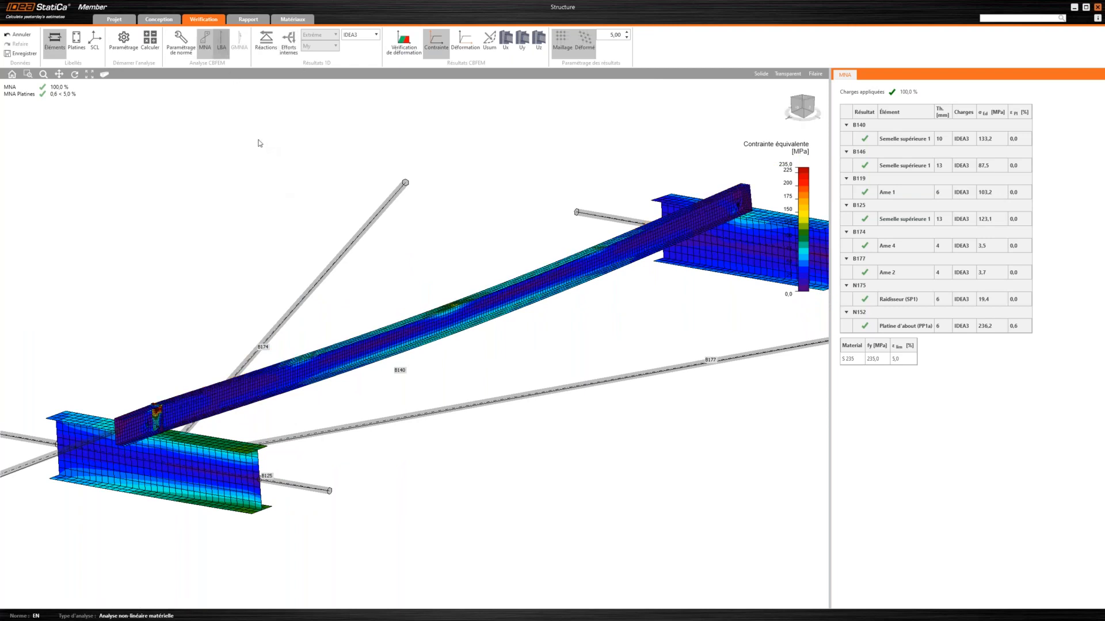
Step: Run the linear buckling analysis (LBA) and examine the first buckling shape of B140 for IDEA3
click(221, 45)
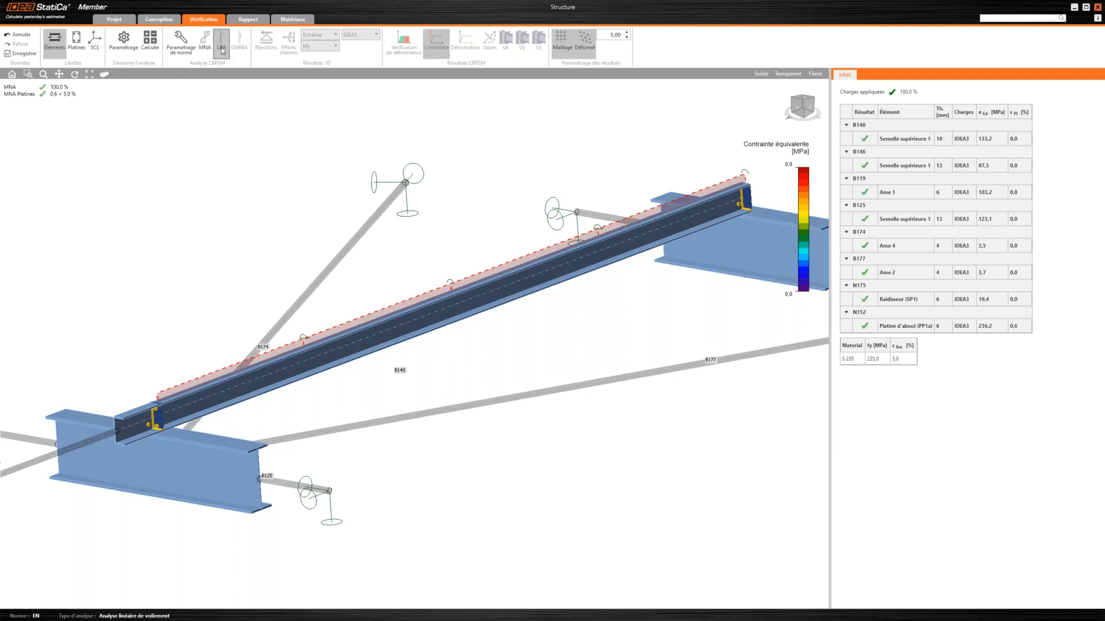
click(151, 46)
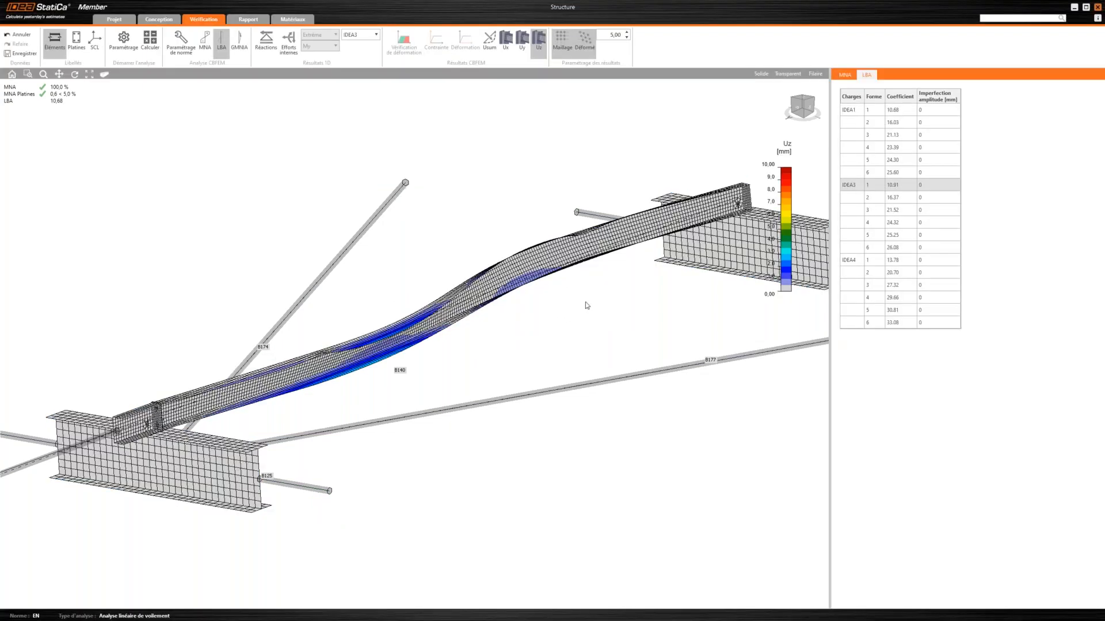
right_drag(598, 298, 606, 258)
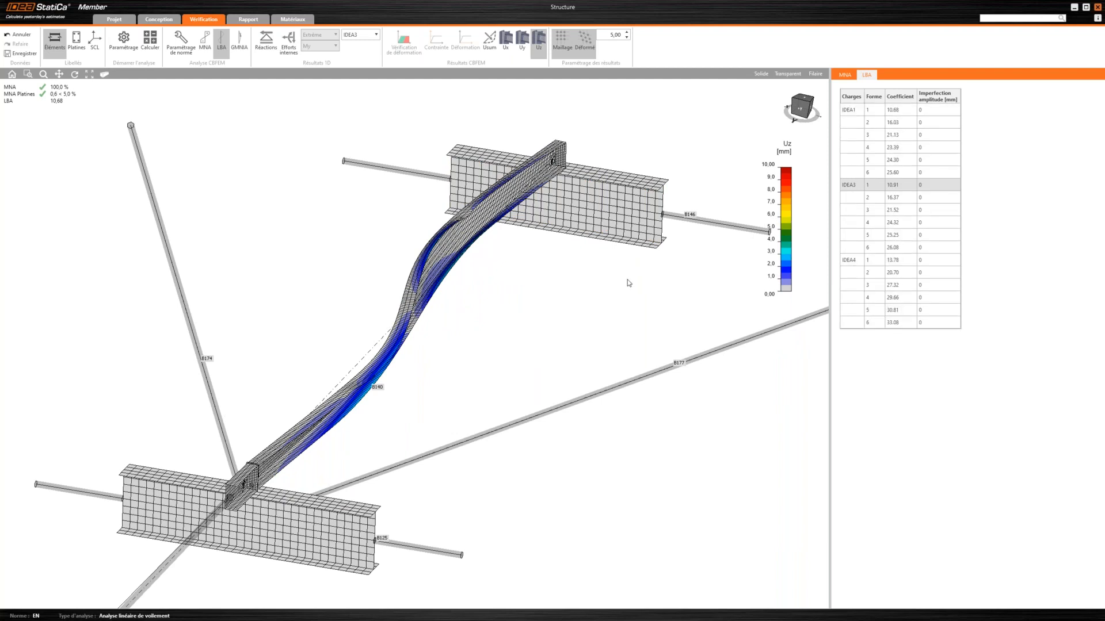
scroll(628, 279, down, 2)
middle_drag(591, 282, 607, 259)
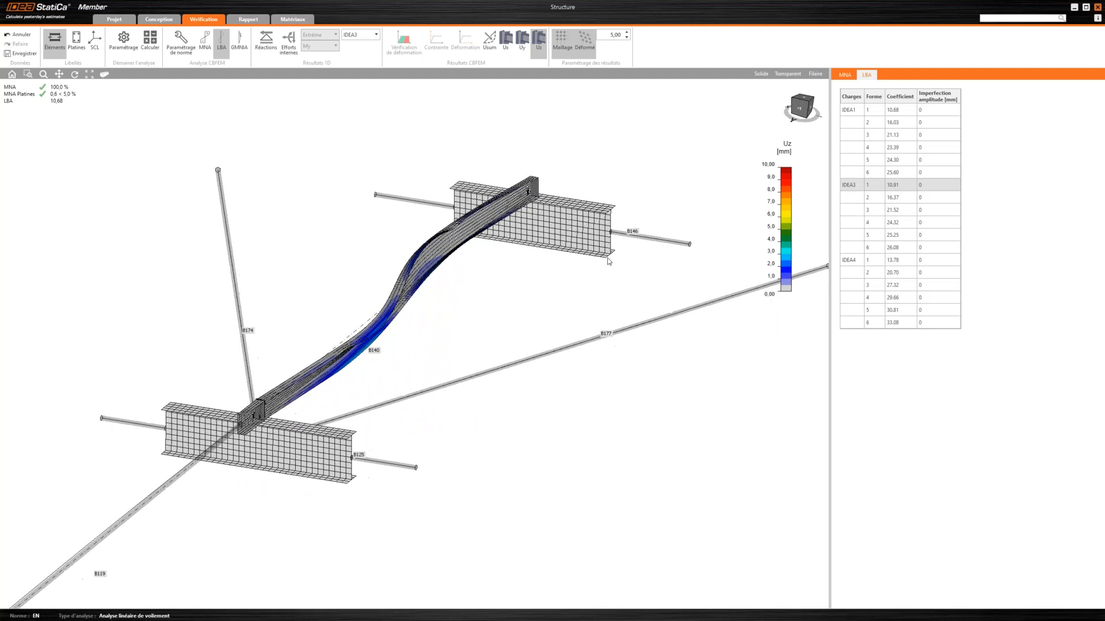
Step: Display buckling shape 1 of load combination IDEA1 and examine the deformed beam B140 up close
click(909, 110)
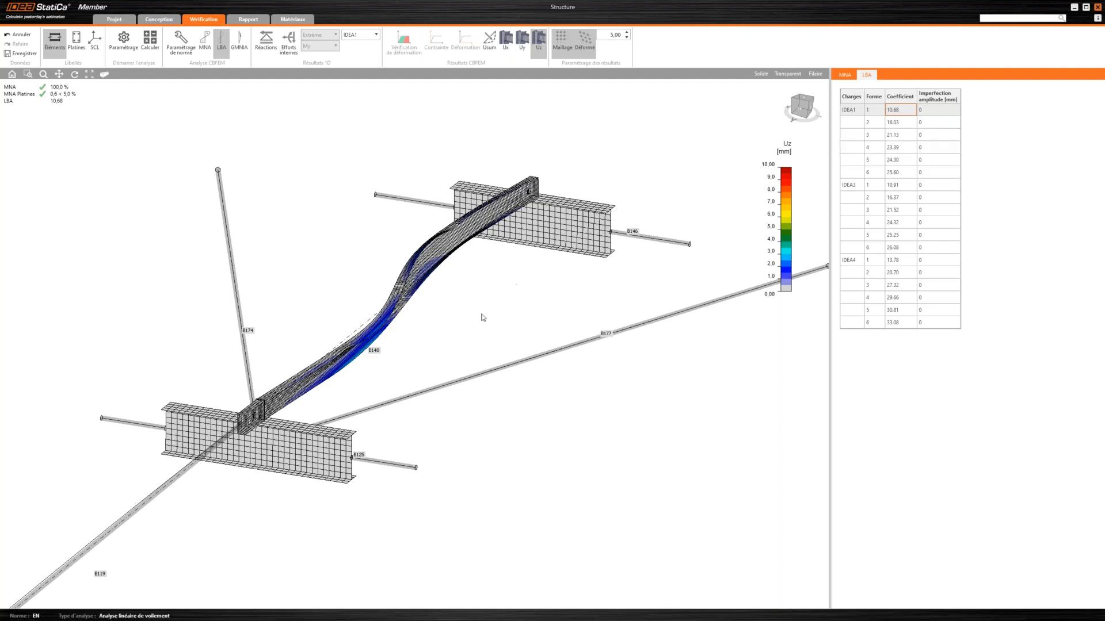
drag(466, 308, 461, 306)
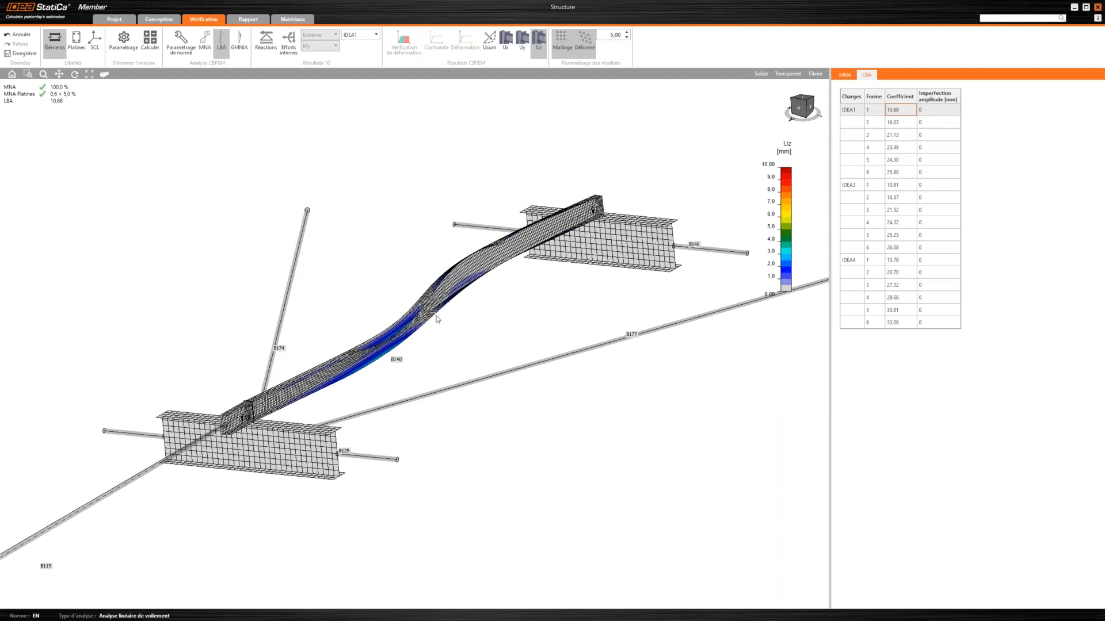
scroll(348, 360, up, 5)
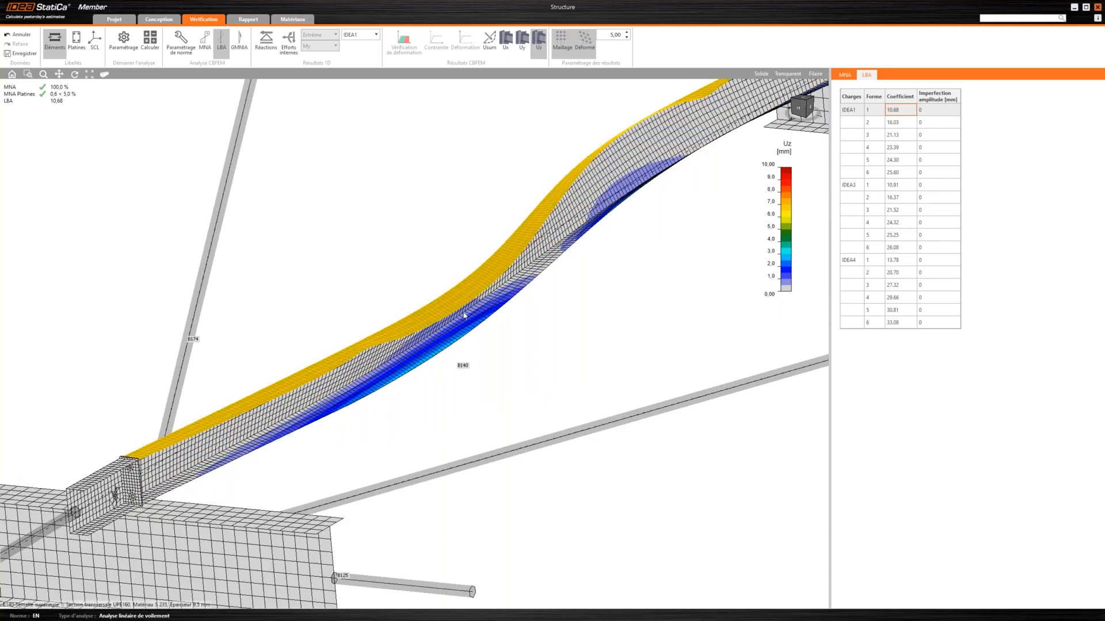
Step: Examine buckling shape 1 of B140 up close for IDEA1, then display shape 1 for IDEA3 and IDEA4
middle_drag(569, 275, 363, 449)
scroll(506, 268, up, 5)
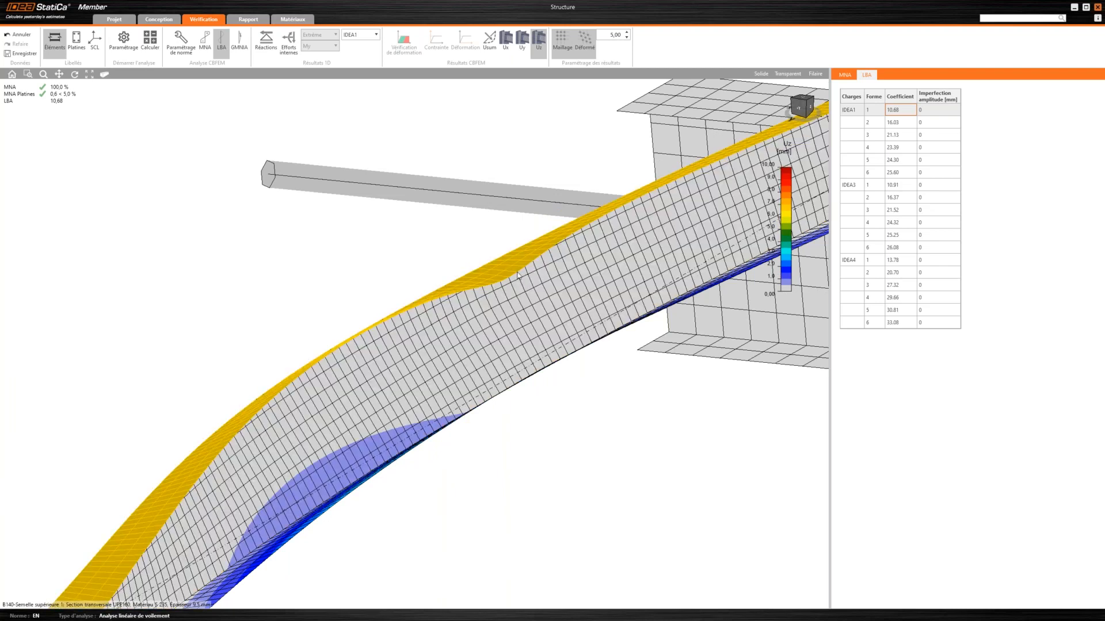
click(901, 191)
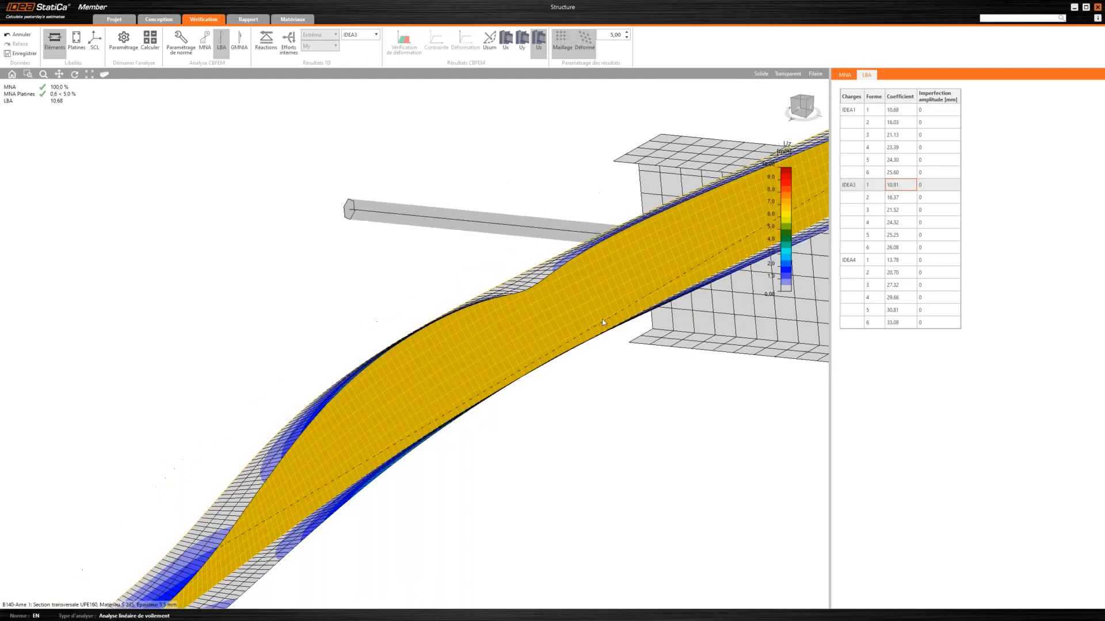
click(899, 265)
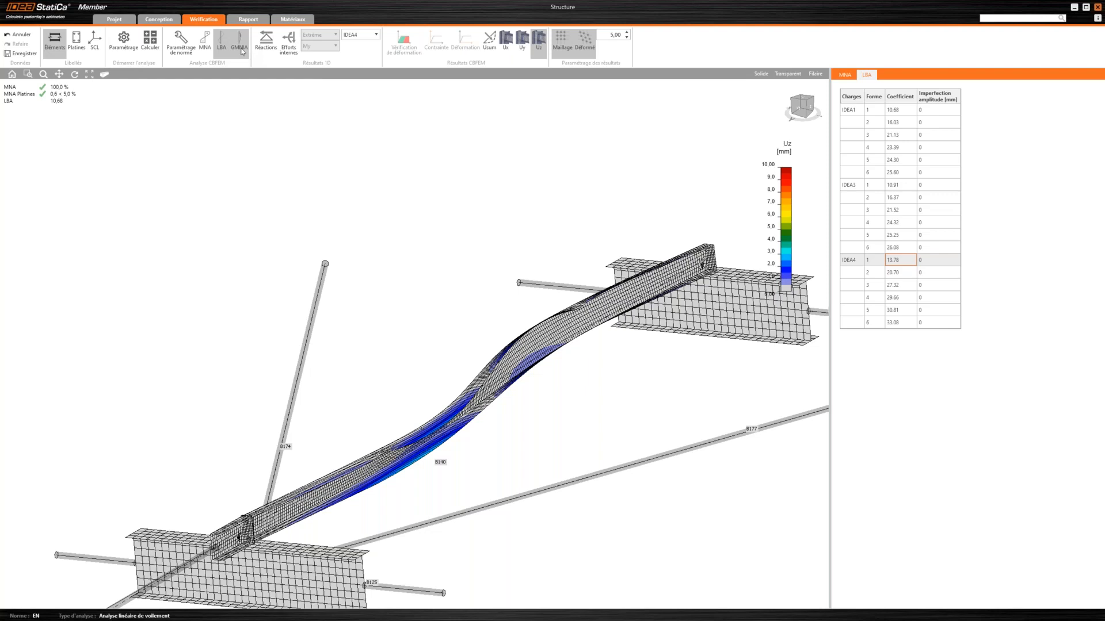
Step: Switch to the PowerPoint presentation and consult the GMNIA slide's e0/L imperfection ratios for buckling curve c
click(944, 113)
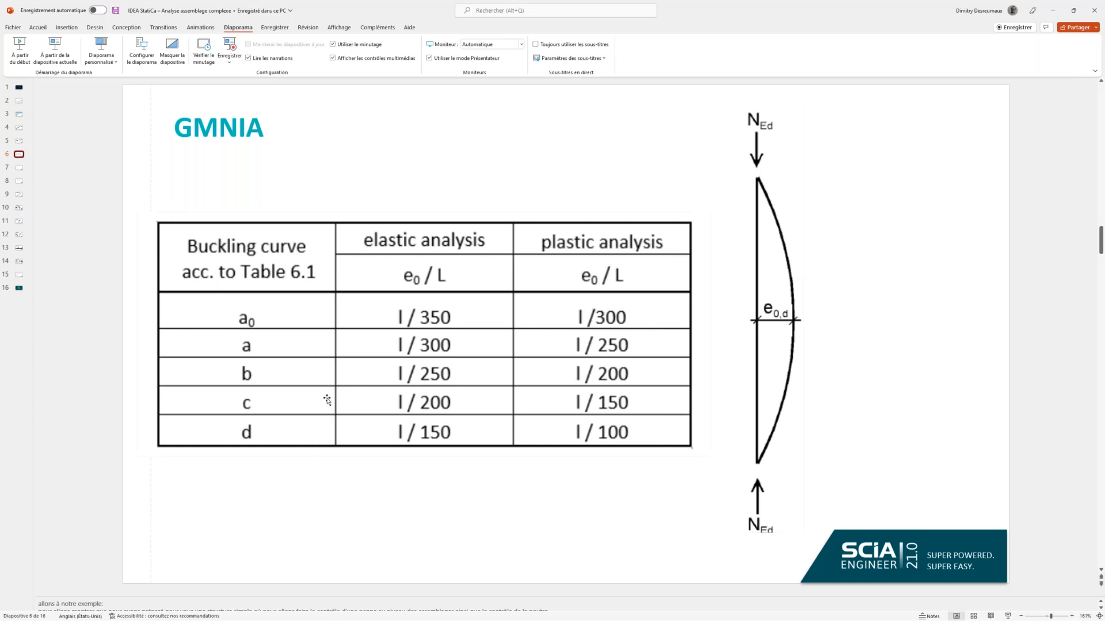
click(253, 404)
click(259, 405)
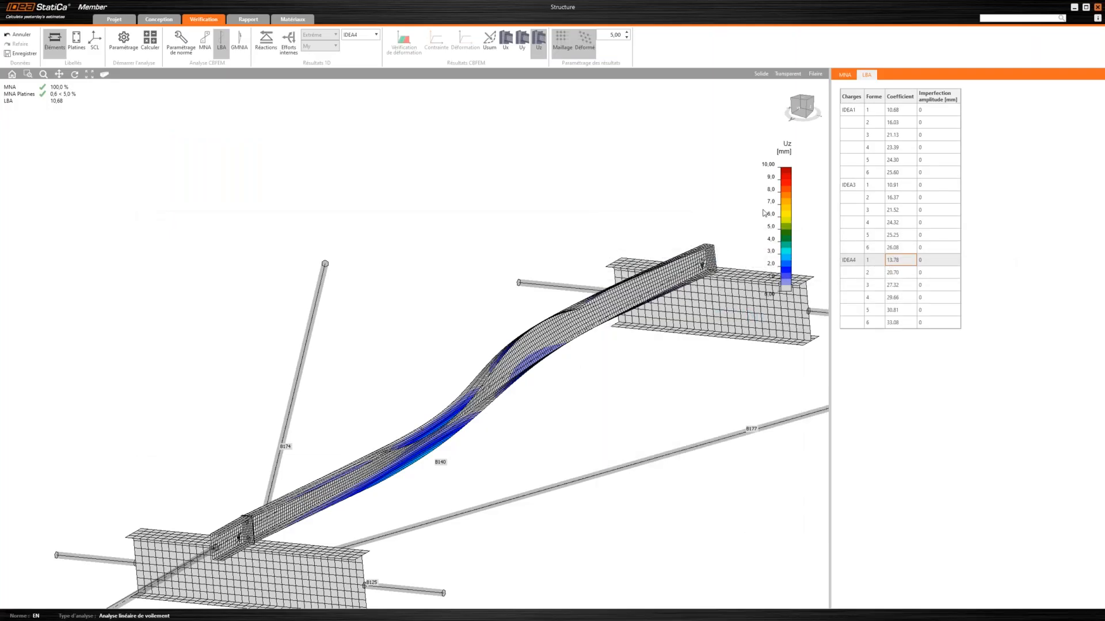
Step: In IDEA StatiCa Member, set the imperfection amplitude of buckling shape 1 to 33 mm for IDEA1, IDEA3 and IDEA4
click(943, 108)
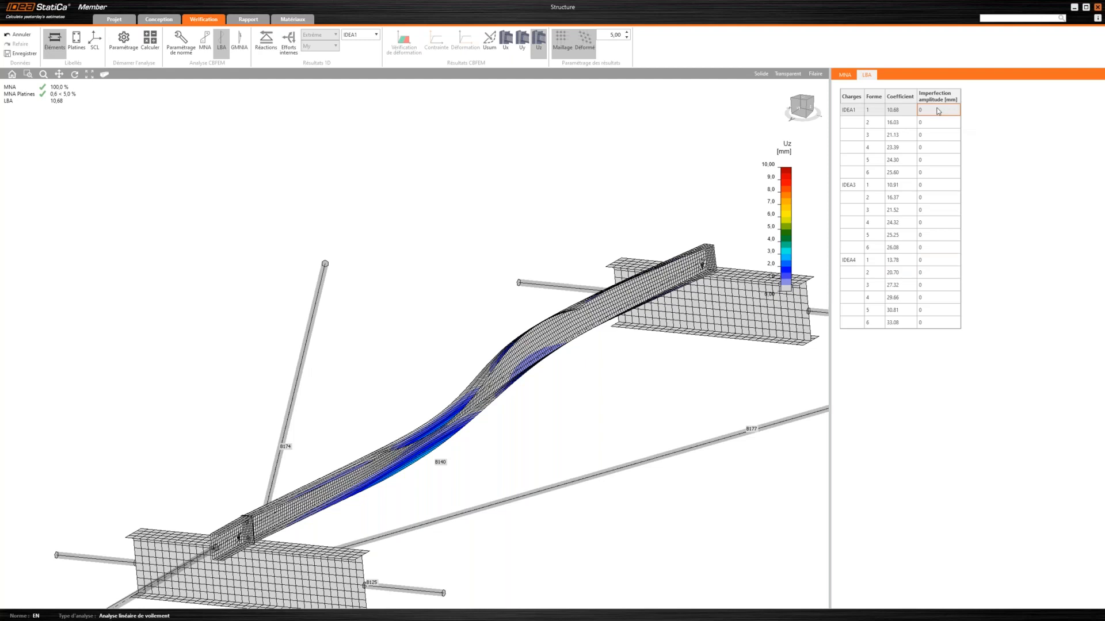
click(937, 109)
text(33)
click(932, 185)
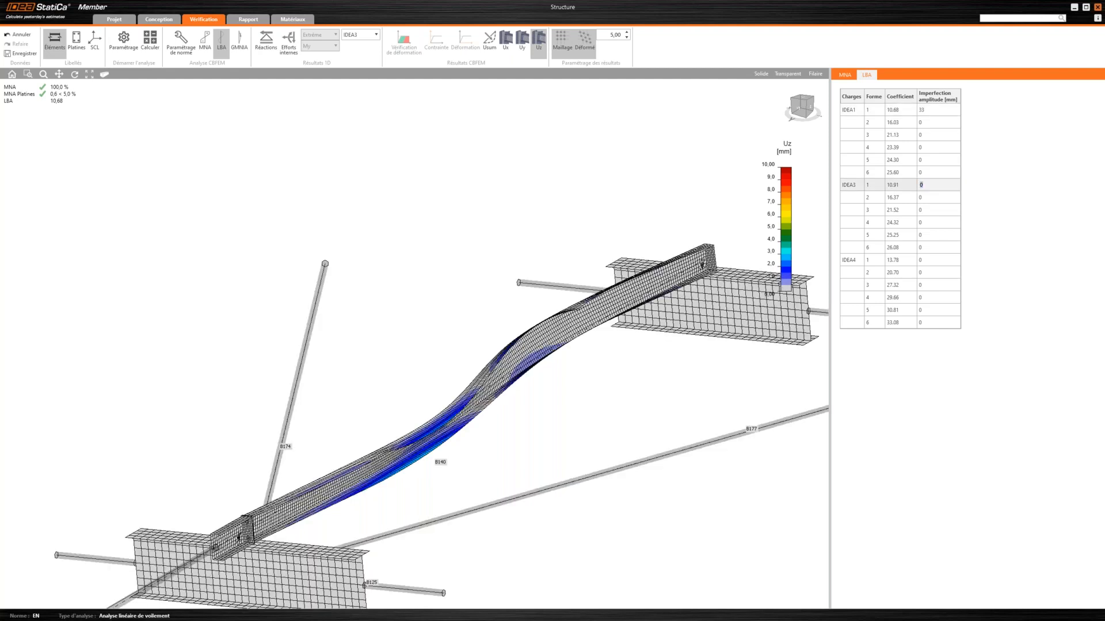
text(33)
key(Return)
click(941, 260)
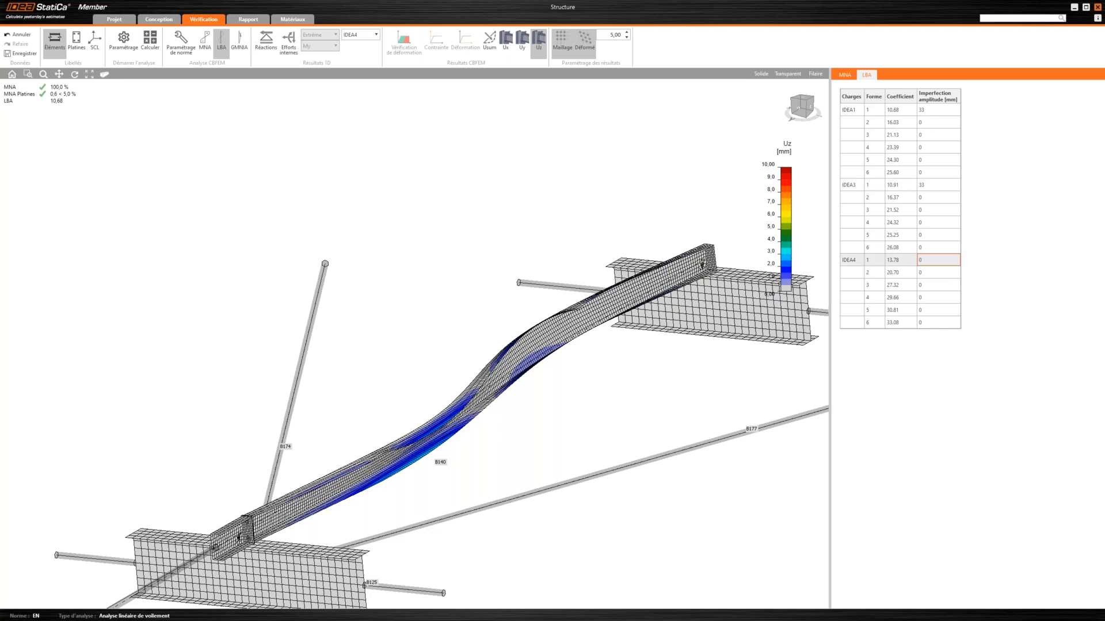
text(33)
key(Return)
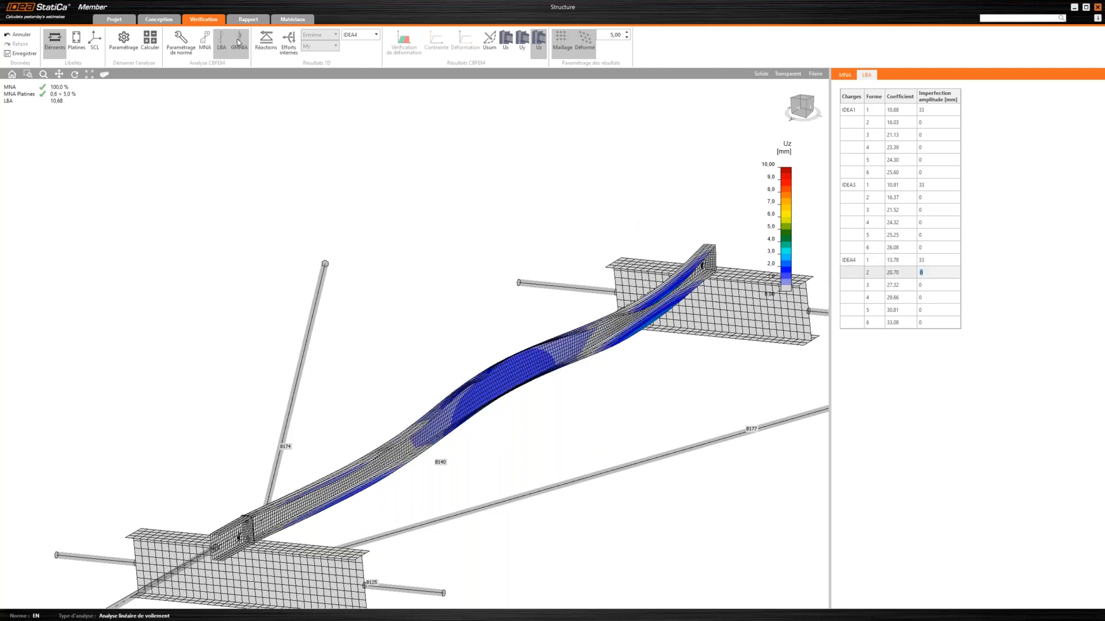
Step: Run the GMNIA calculation and display the Usum total displacement of B140 for IDEA4
click(239, 42)
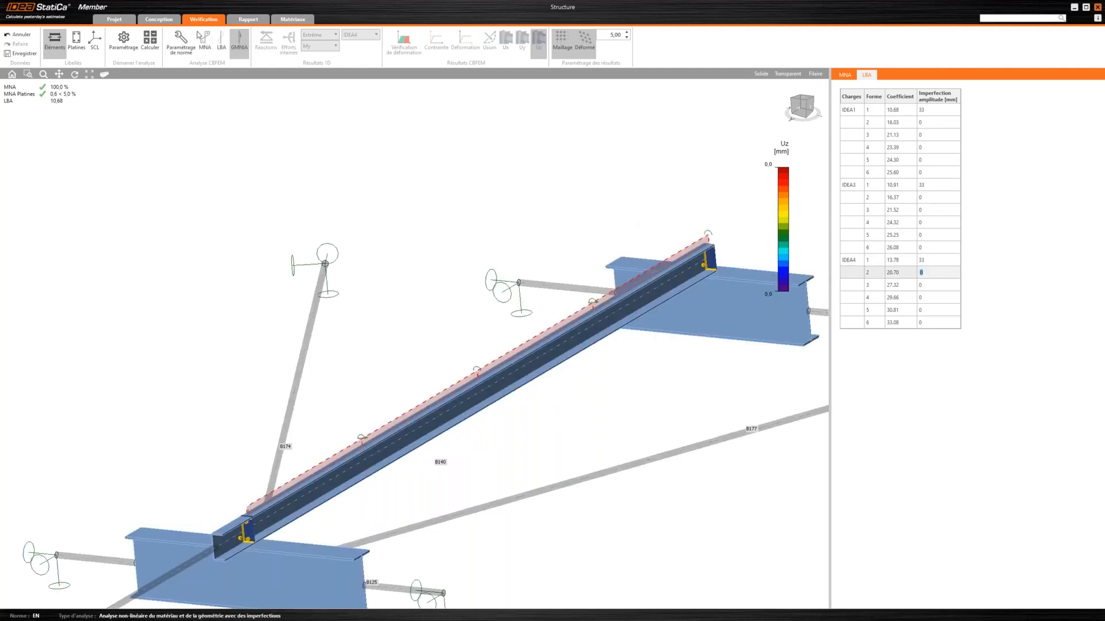
click(151, 41)
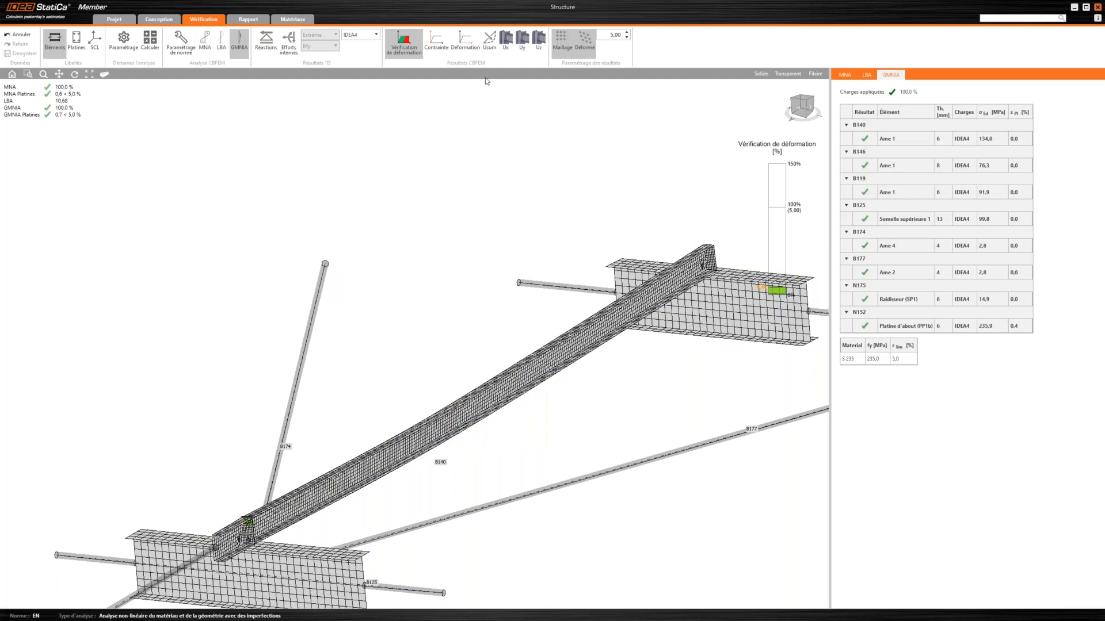
click(491, 49)
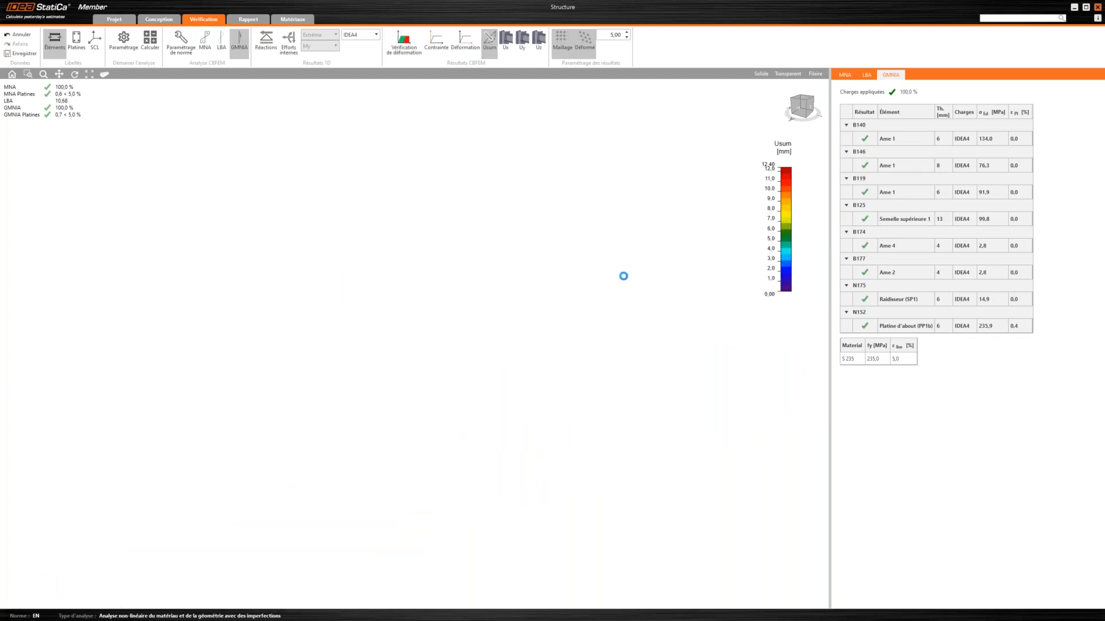
middle_drag(551, 247, 453, 181)
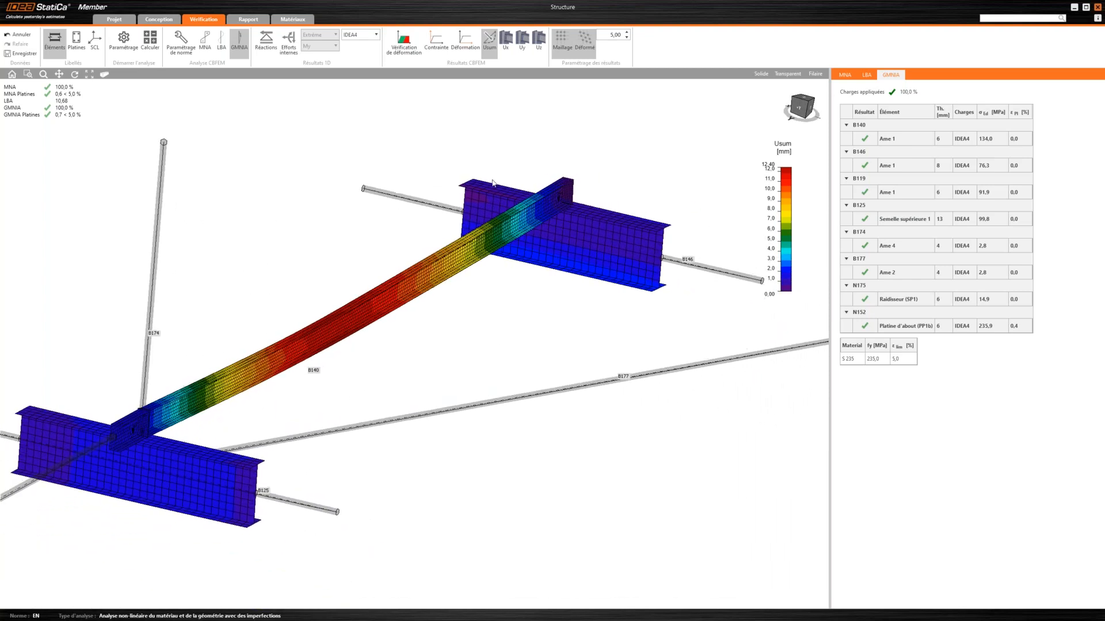
scroll(588, 216, up, 3)
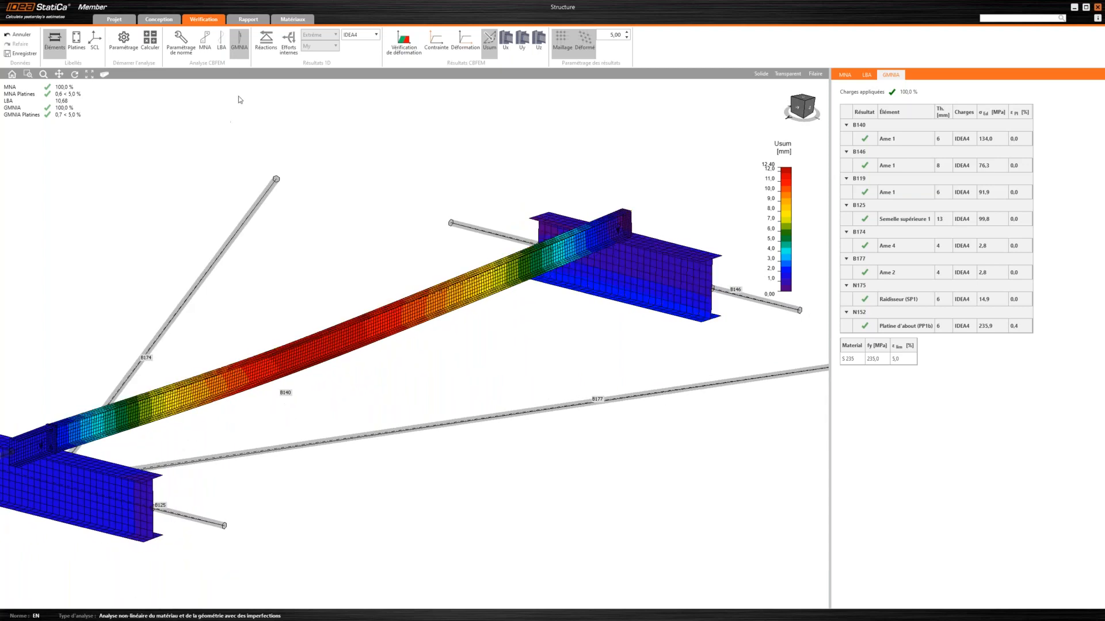
Step: Compare the MNA total displacement of B140 with the GMNIA one for IDEA4
click(203, 45)
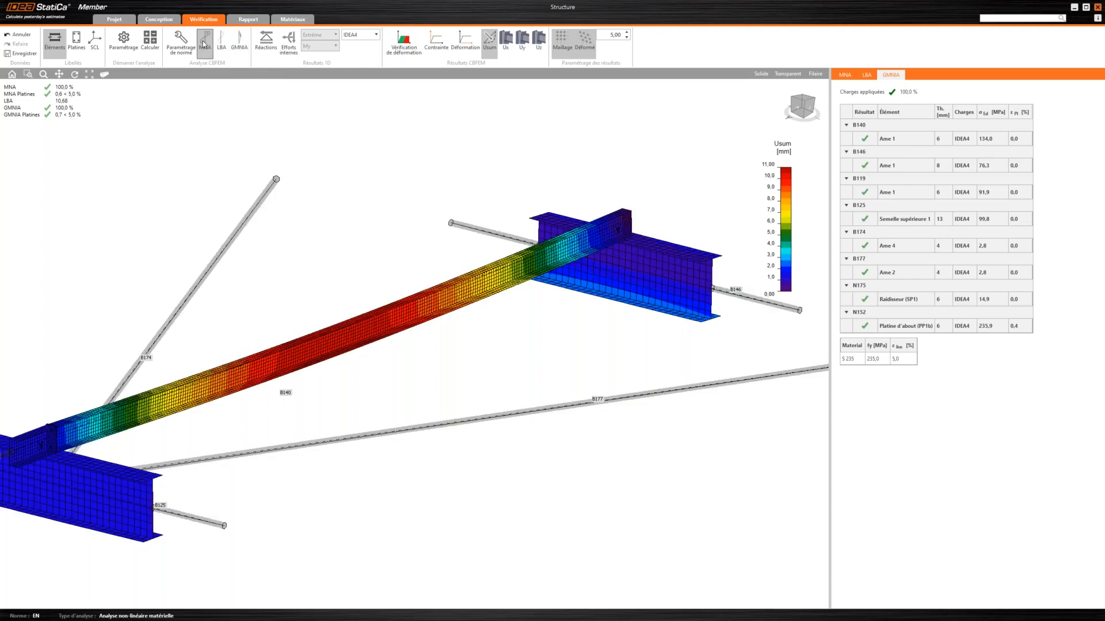
right_drag(442, 358, 616, 262)
click(240, 41)
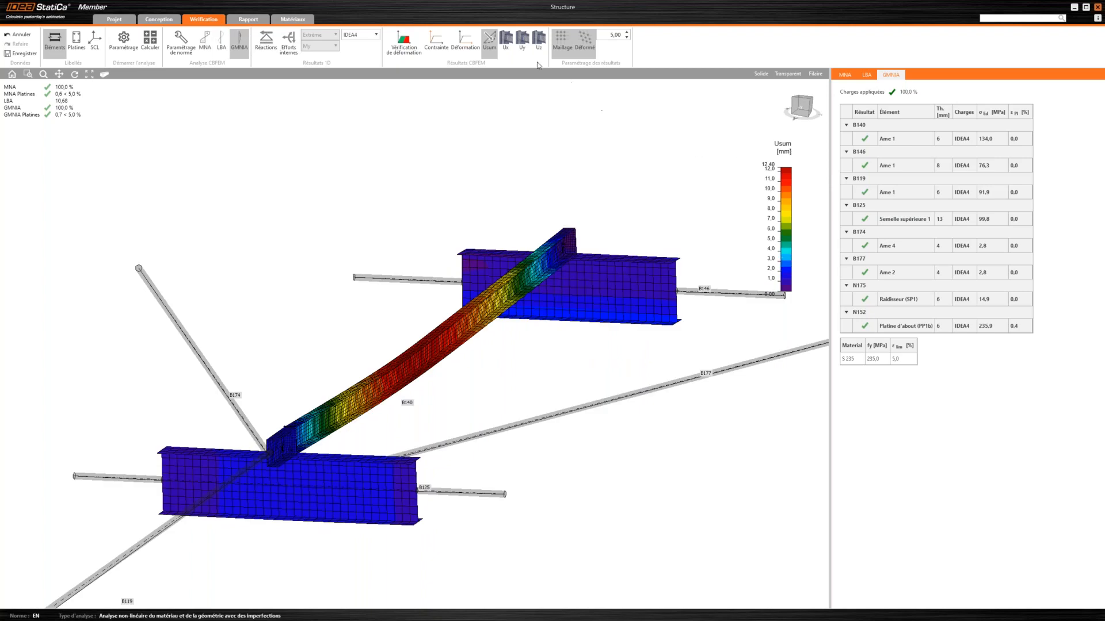
Step: Display the equivalent stress for IDEA4 and compare the N152 end plate's stresses between GMNIA and MNA
click(435, 46)
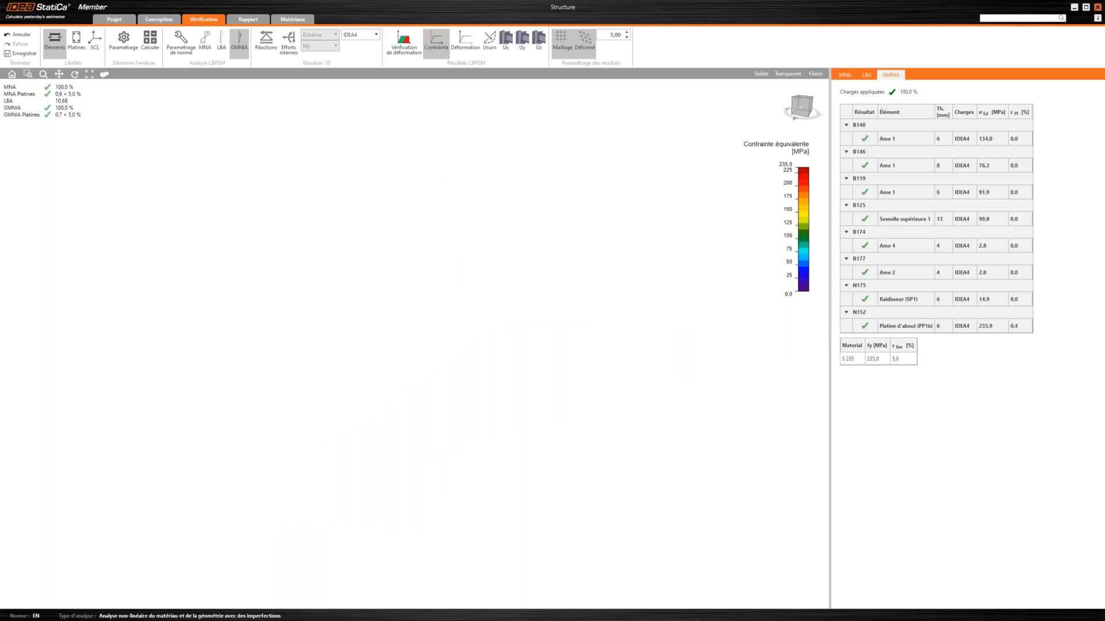
click(801, 108)
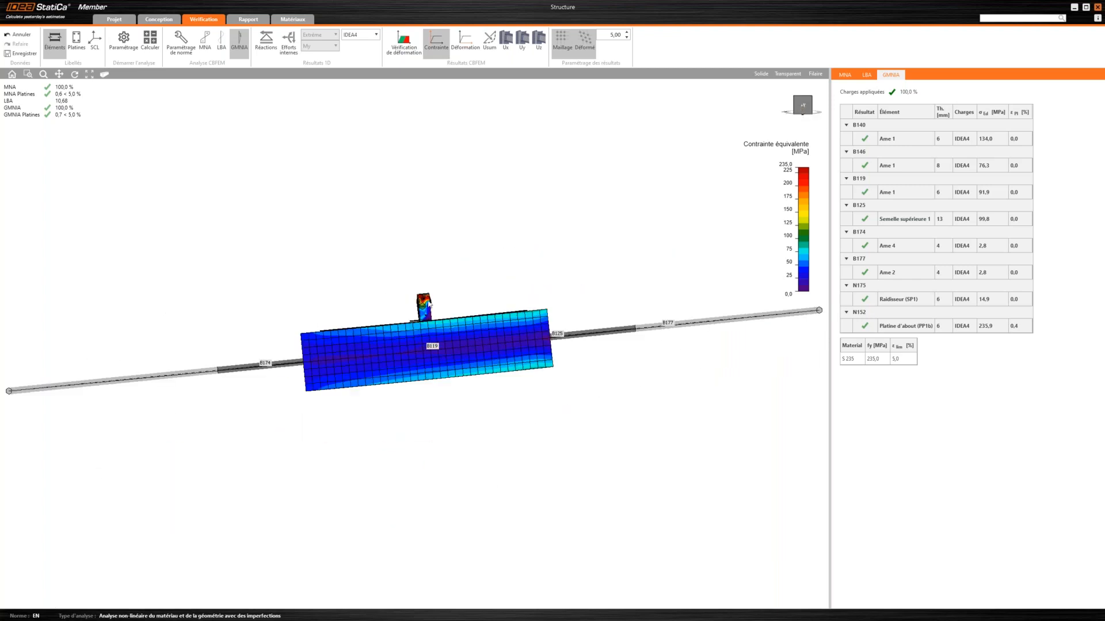
scroll(428, 303, up, 5)
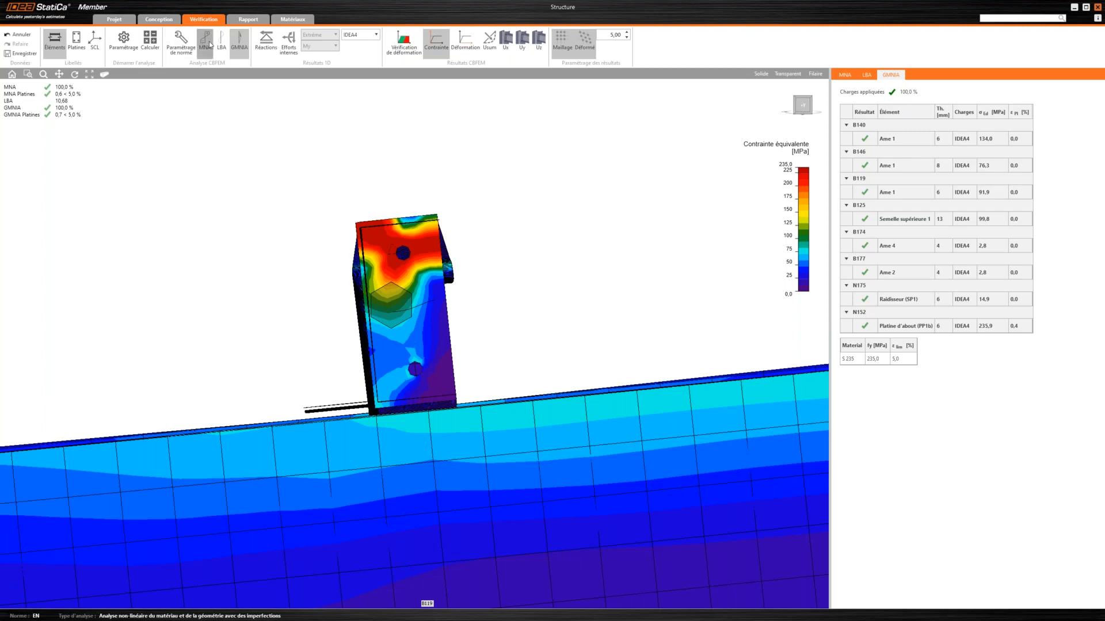
click(206, 41)
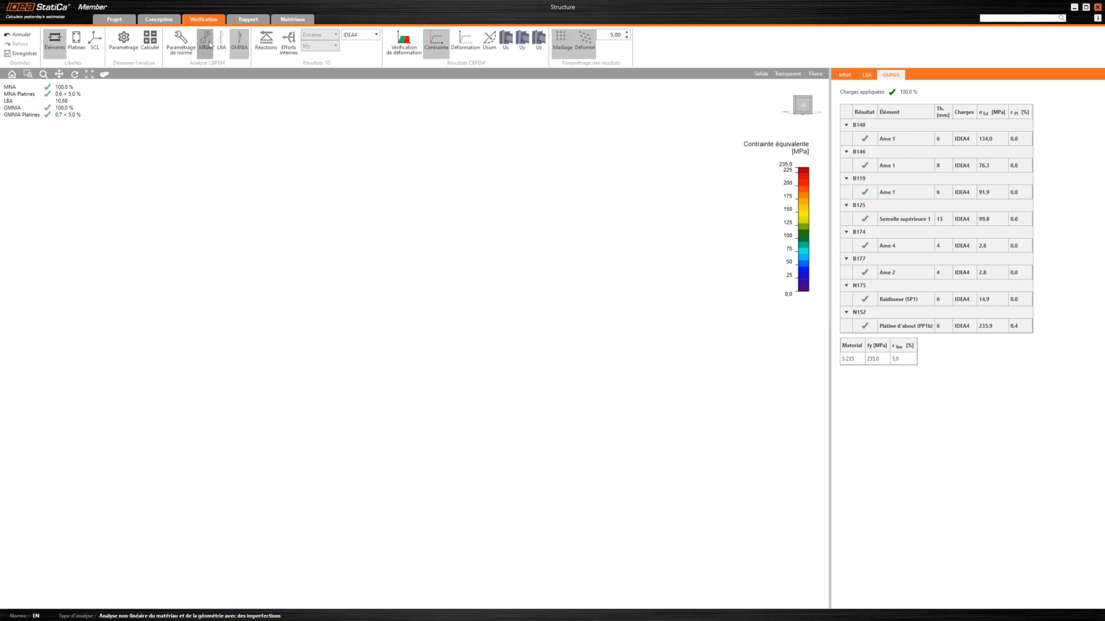
click(240, 41)
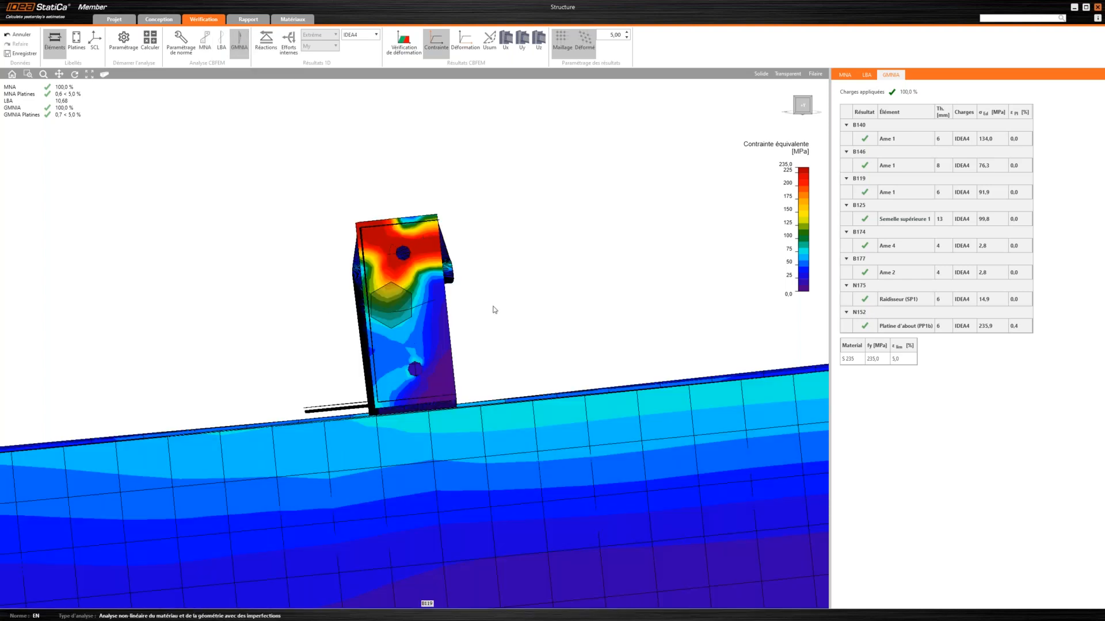
Step: Examine the GMNIA equivalent stress distribution along B140 and its supporting beams for IDEA4
scroll(505, 294, down, 5)
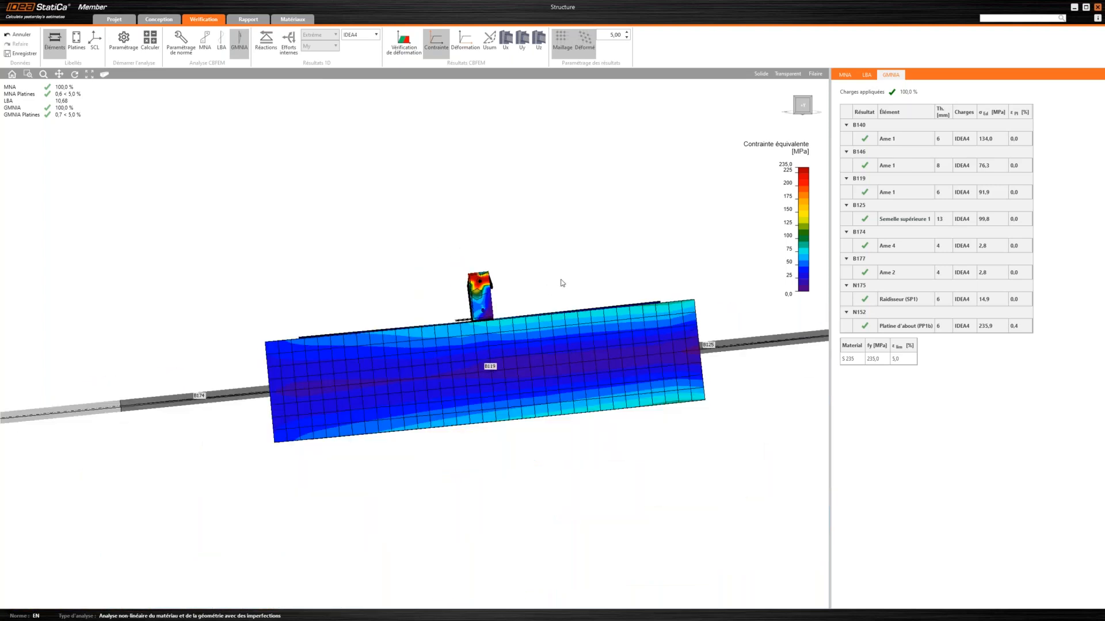
right_drag(538, 294, 521, 302)
scroll(599, 261, down, 2)
middle_drag(543, 299, 314, 443)
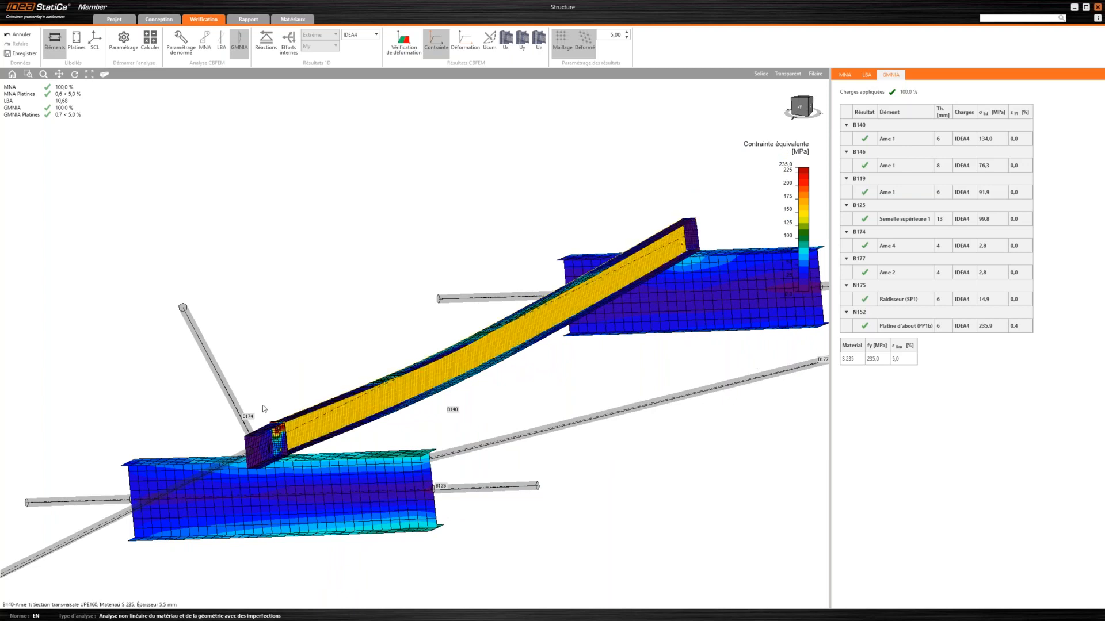
scroll(288, 440, up, 1)
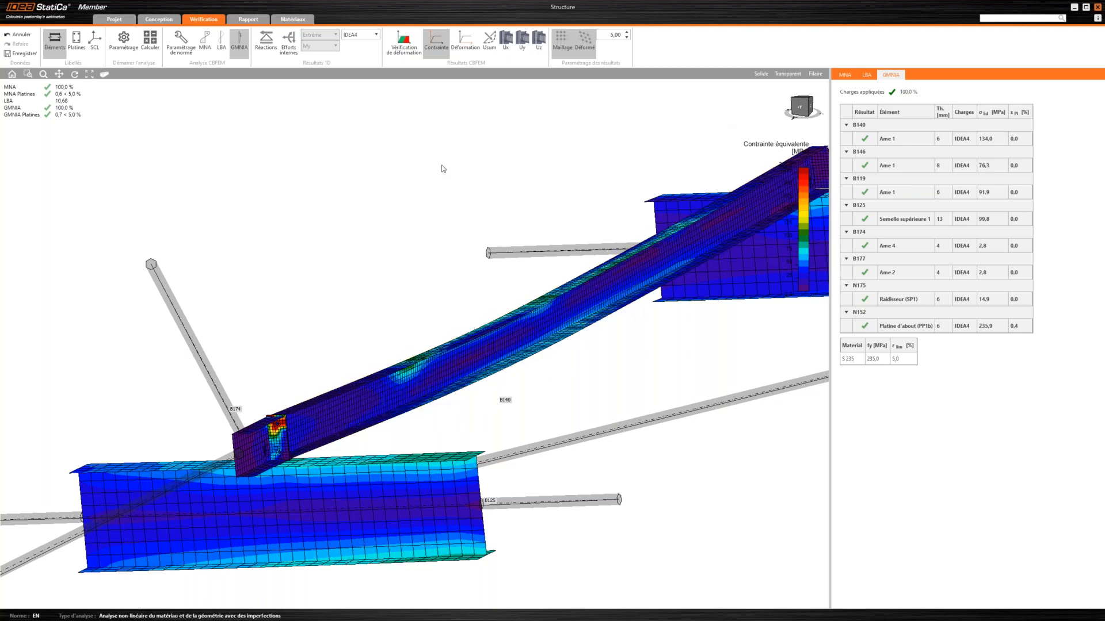
scroll(480, 192, down, 3)
middle_drag(566, 207, 539, 224)
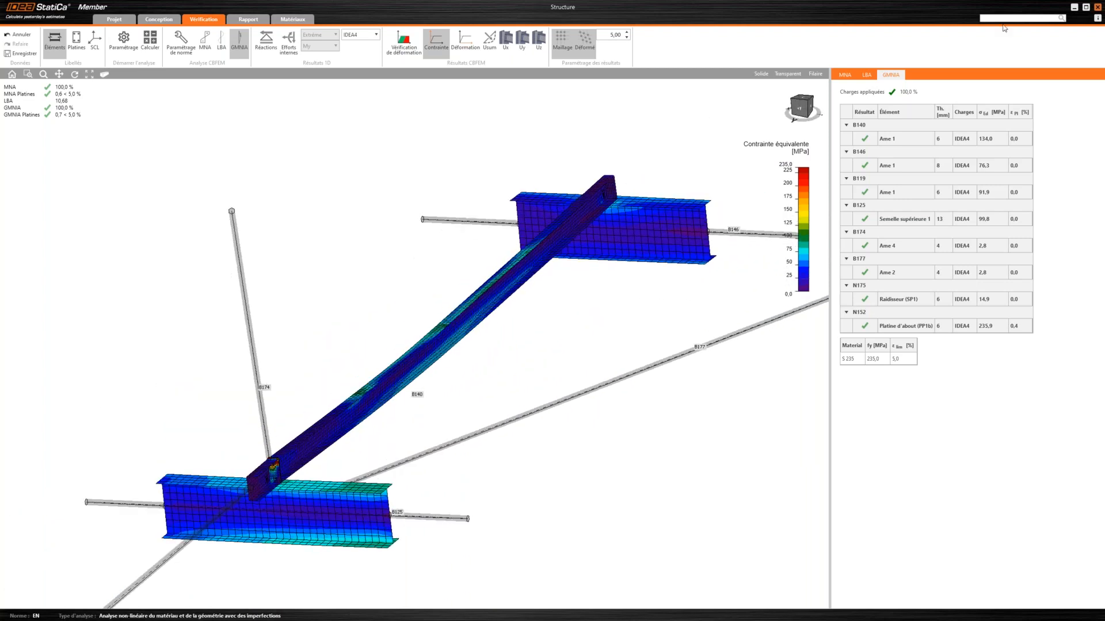
Step: Close the Structure member project and save its changes
click(1097, 7)
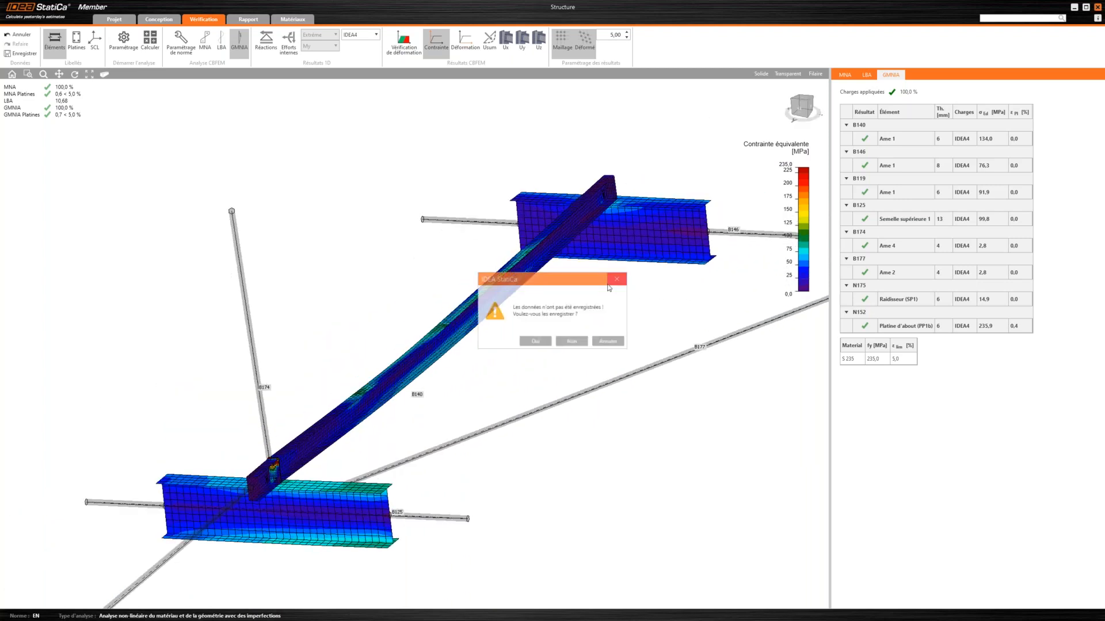
click(540, 343)
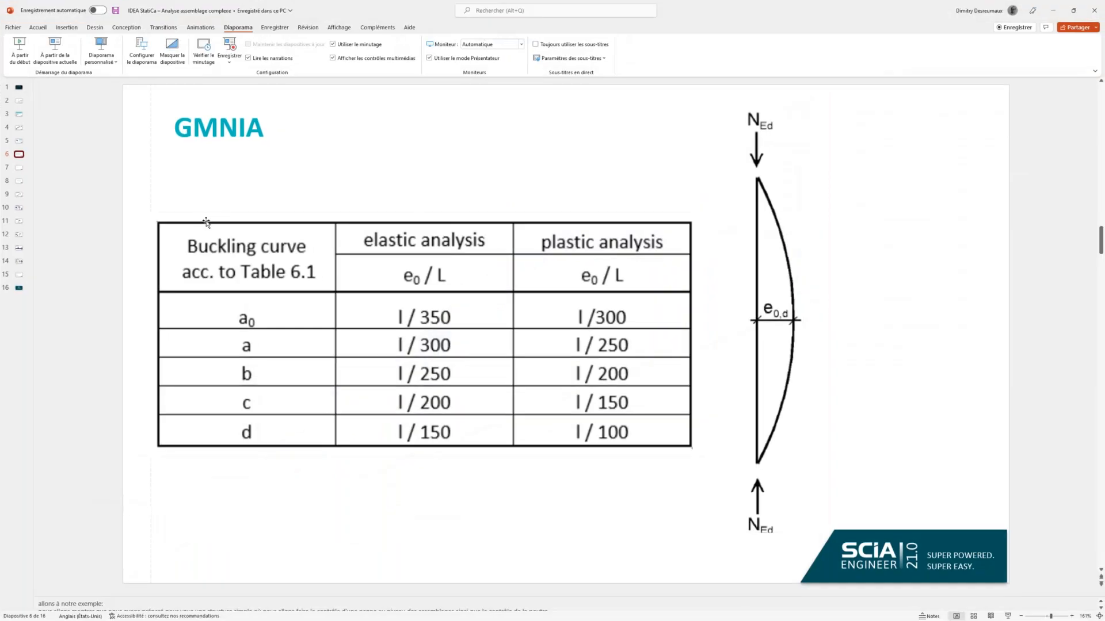
Step: Review the presentation from the discussion of restraints through the LBA and GMNIA results and MNA/GMNIA comparisons to the conclusion
click(21, 169)
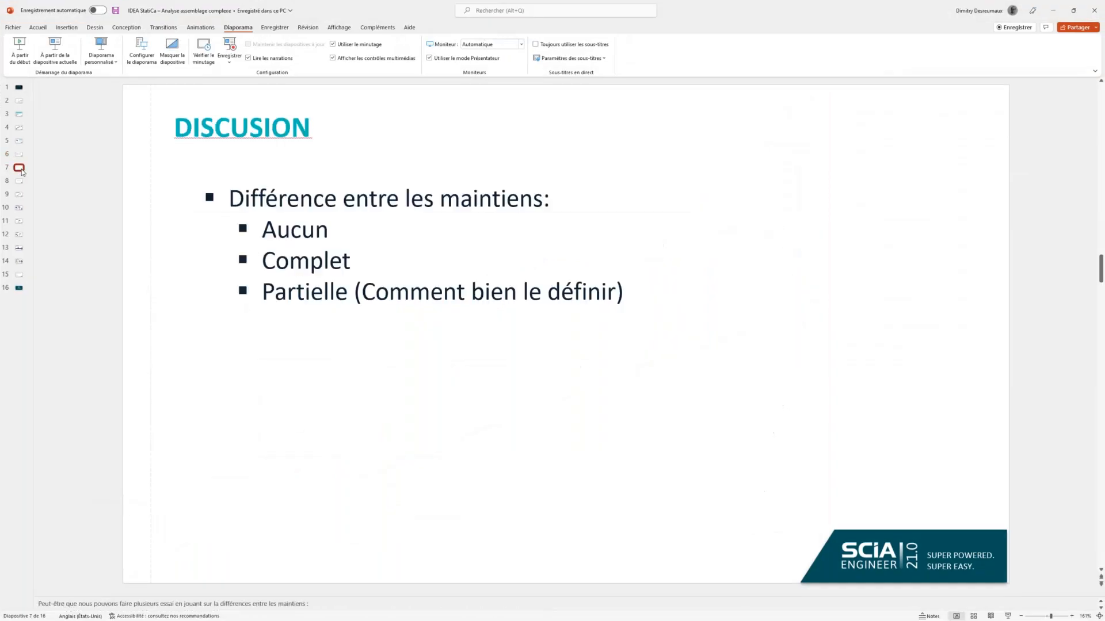
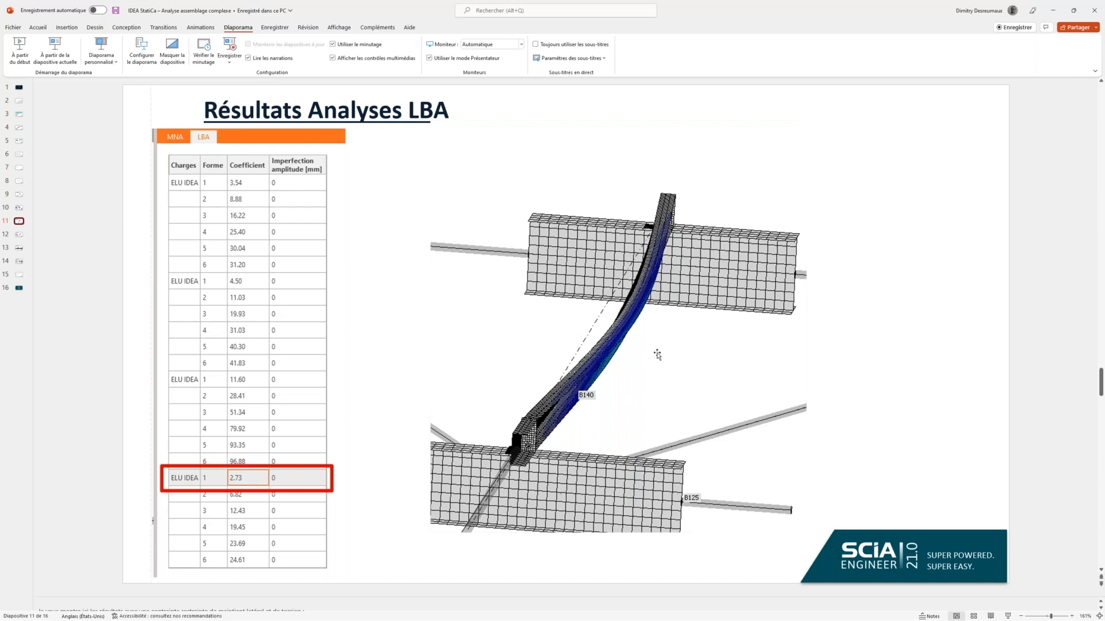
scroll(517, 253, down, 2)
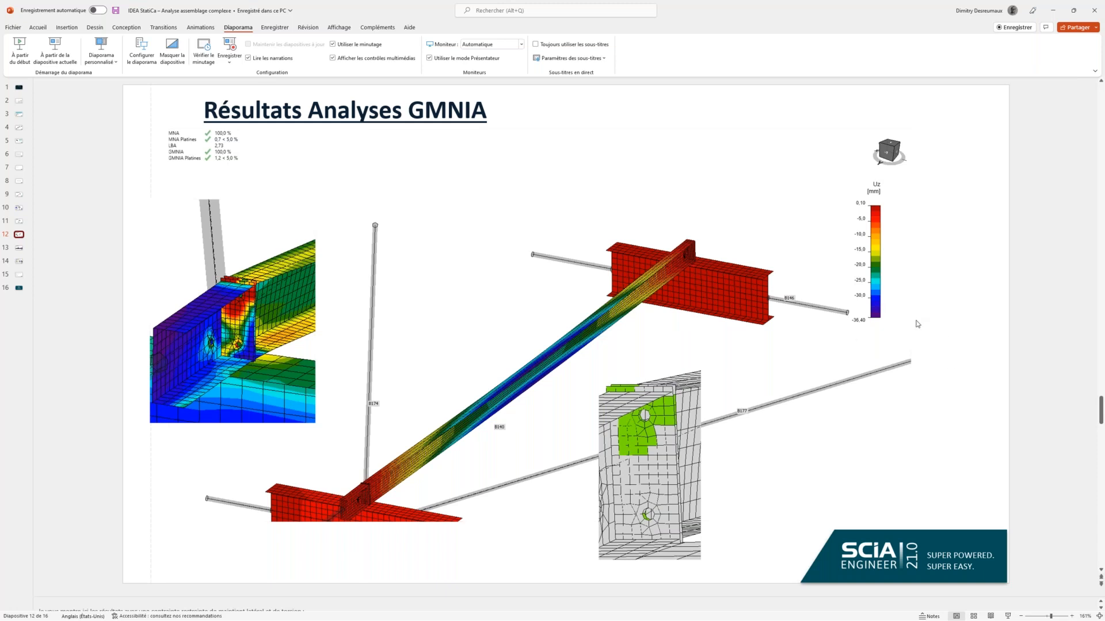
scroll(917, 323, down, 1)
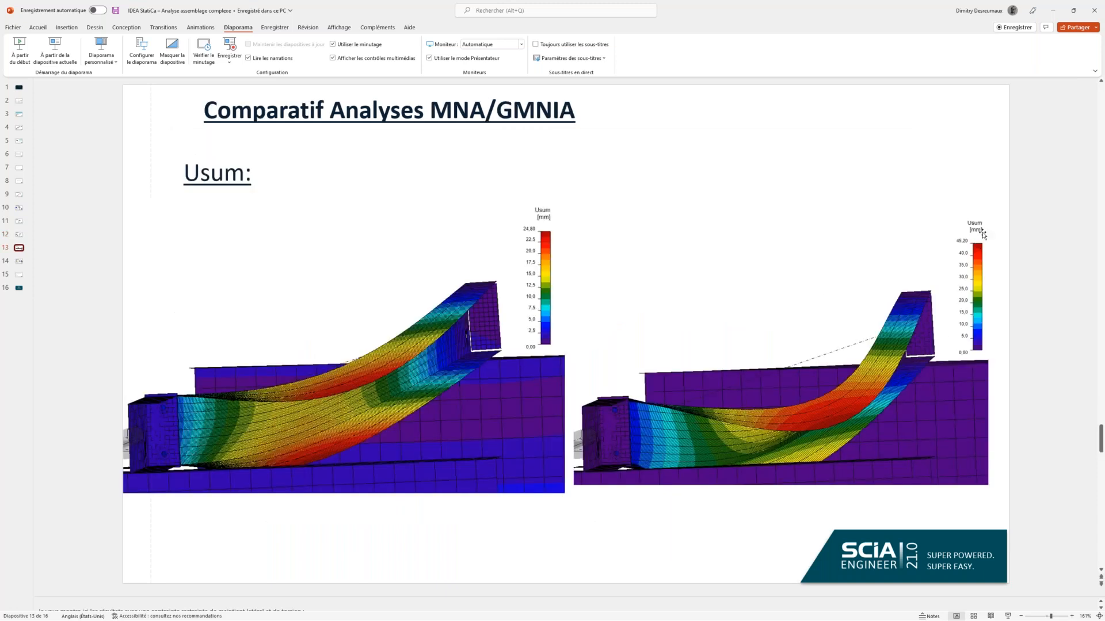
scroll(779, 252, up, 1)
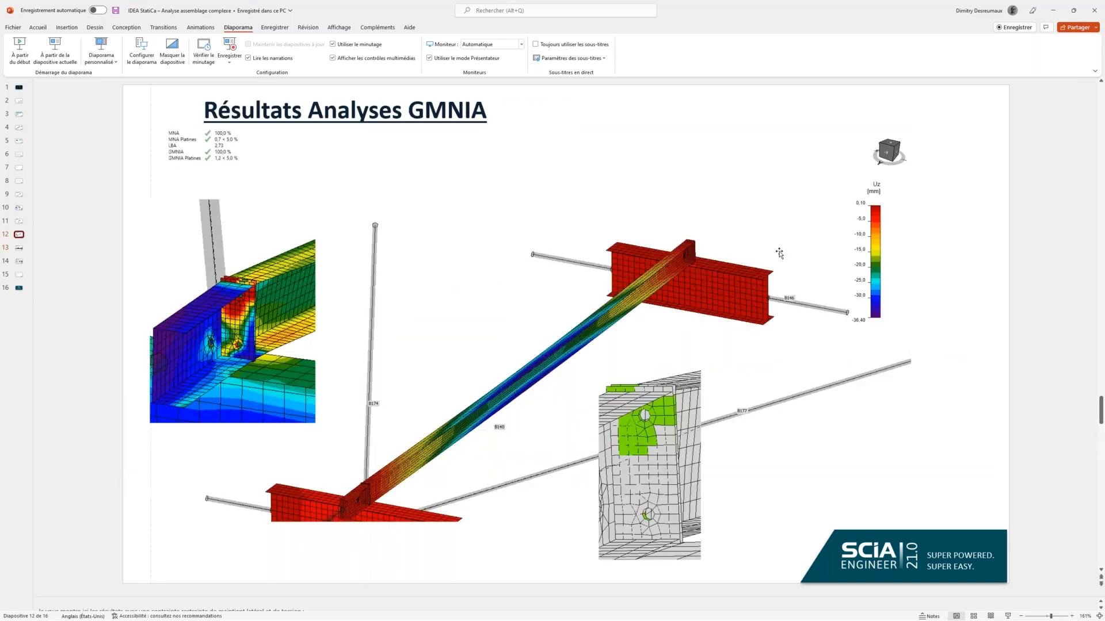
scroll(779, 252, down, 1)
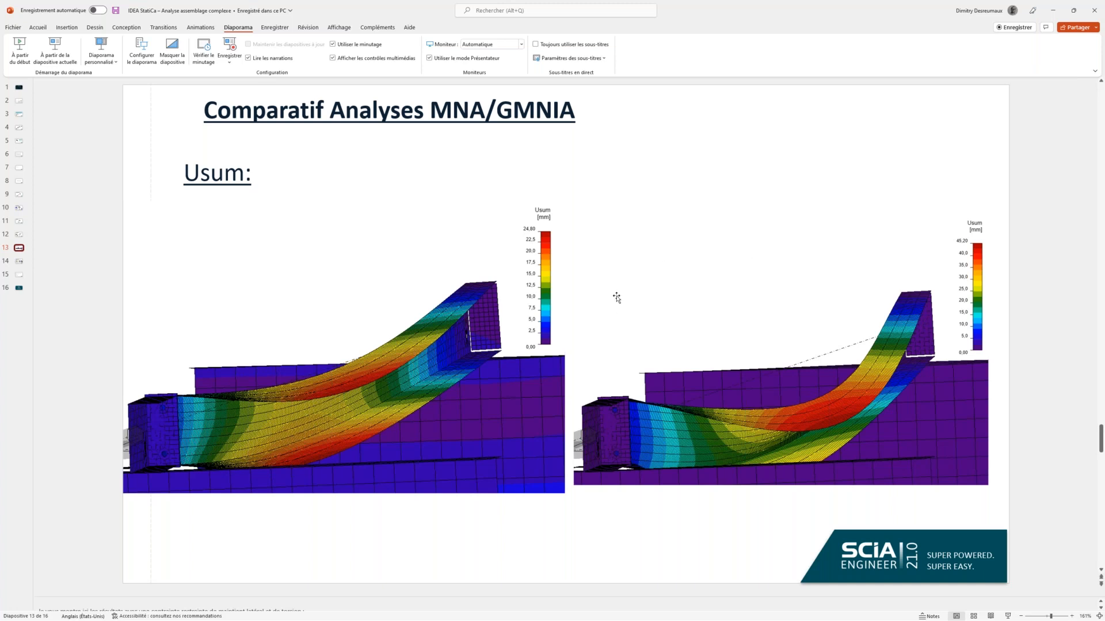
scroll(616, 297, down, 1)
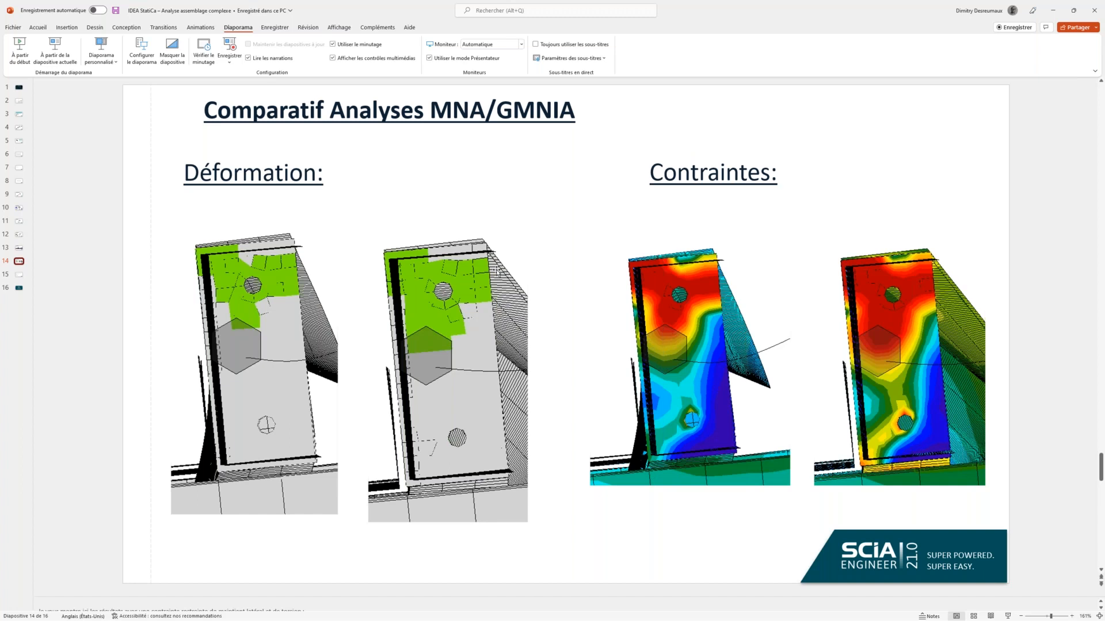
scroll(496, 271, down, 1)
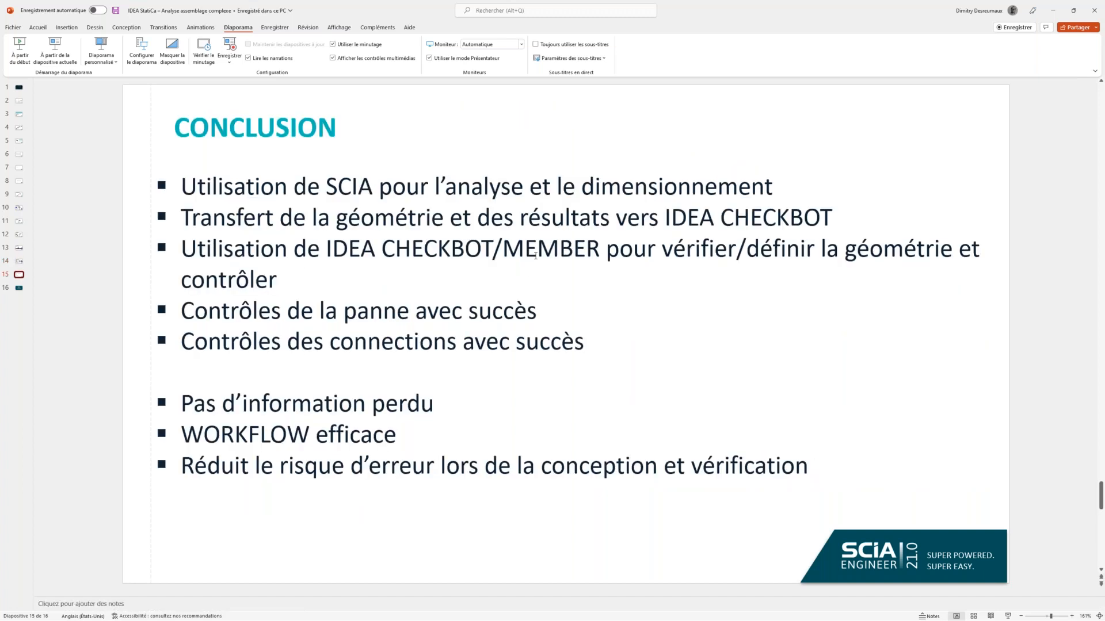
Step: Switch to IDEA StatiCa Checkbot and select connection N152, examining it together with its connected members and moment diagrams
click(1045, 19)
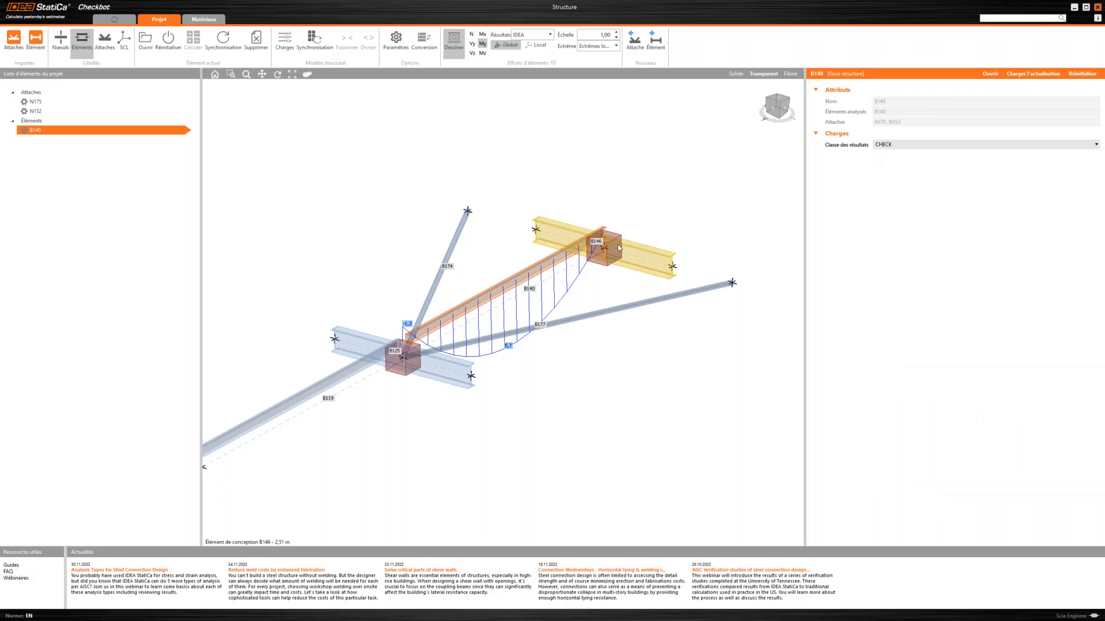
middle_drag(687, 236, 661, 248)
mouse_move(673, 247)
right_down()
mouse_move(646, 257)
mouse_move(665, 234)
mouse_move(654, 244)
right_up()
scroll(390, 417, up, 5)
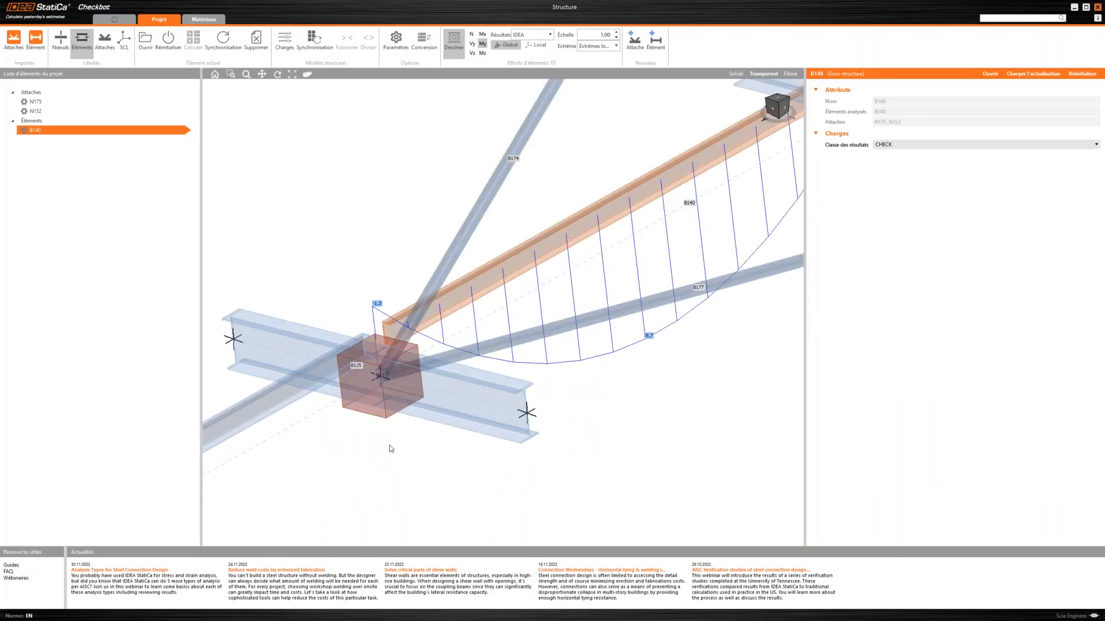
click(390, 415)
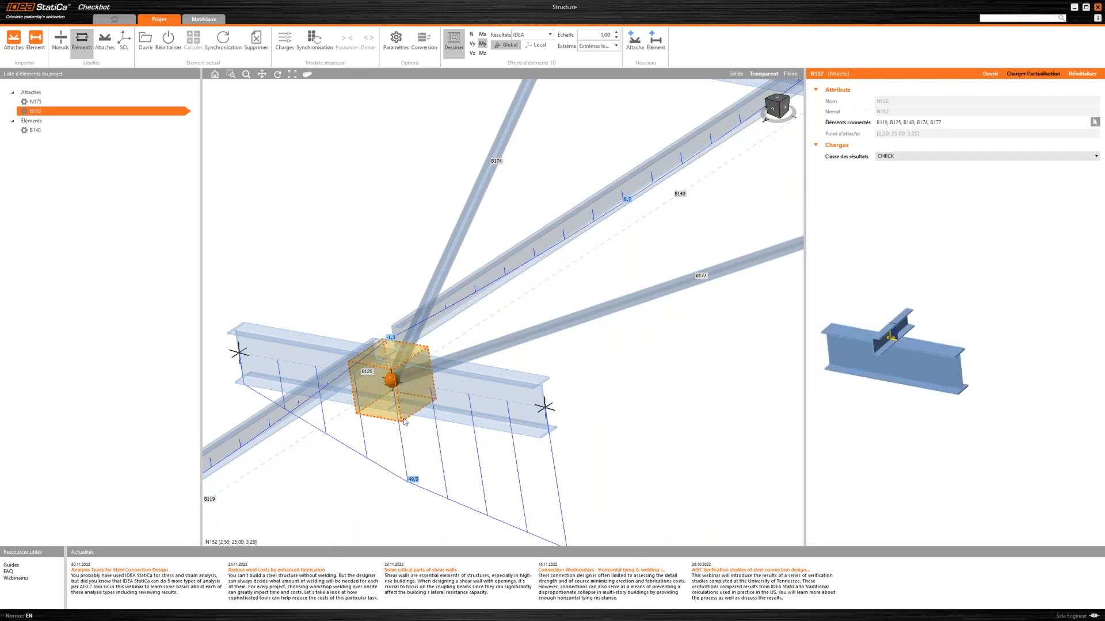
right_drag(390, 415, 441, 298)
scroll(442, 298, down, 3)
middle_drag(443, 301, 480, 328)
right_drag(481, 328, 436, 322)
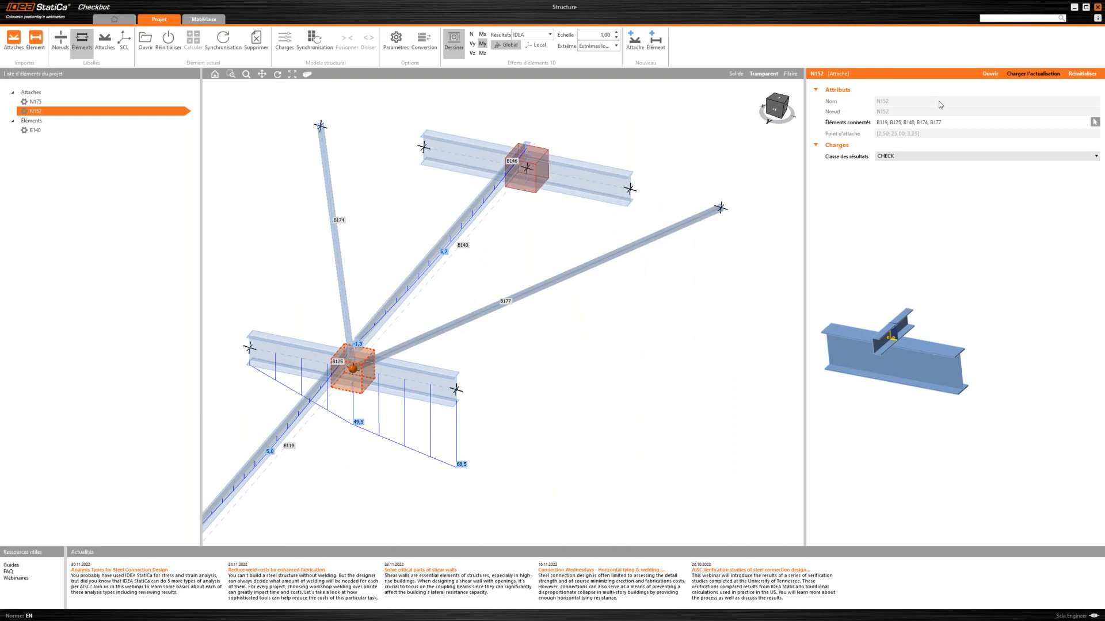
Step: Load the updated data for connection N152 and open it in IDEA StatiCa Connection
click(1033, 75)
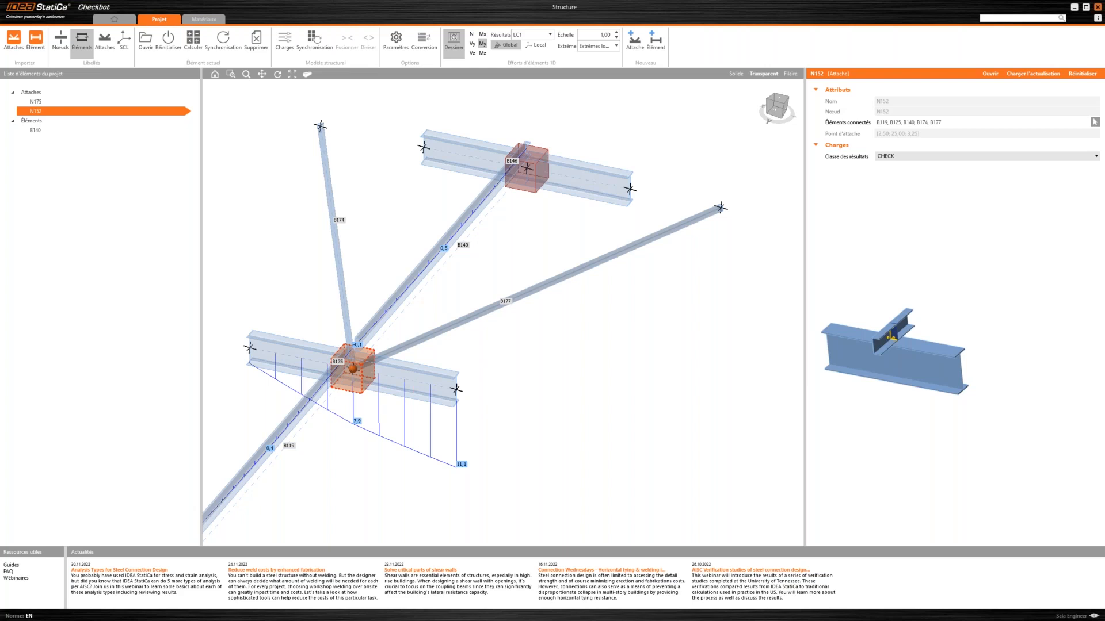
drag(1104, 101, 541, 142)
double_click(540, 146)
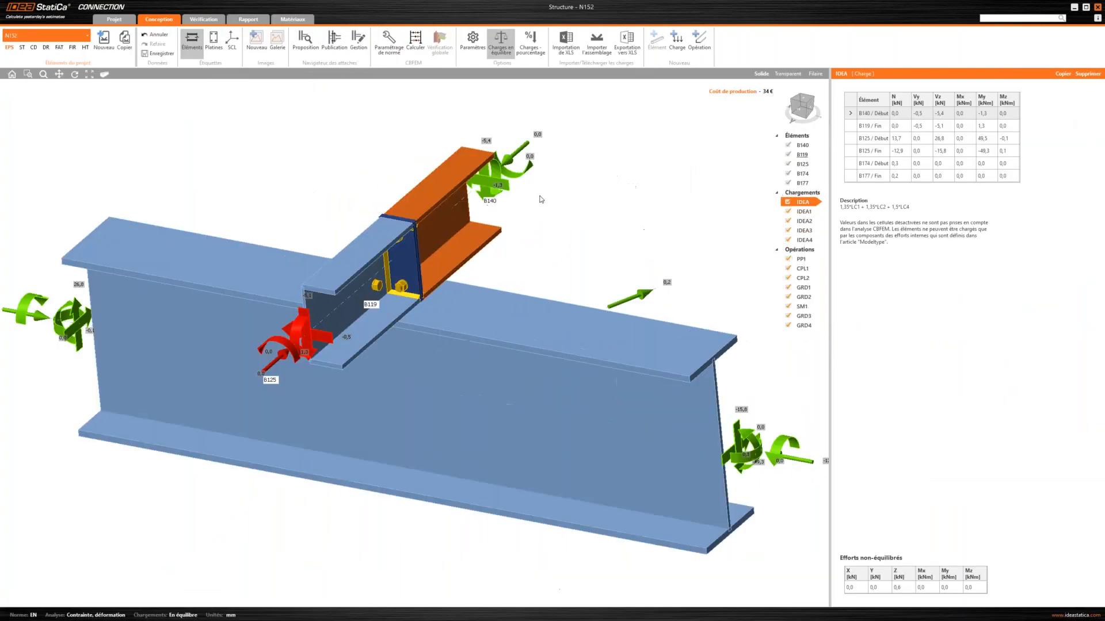
Step: Set the model type of the hollow-section members B174 and B177 to N-Vy-Vz
middle_drag(329, 352, 541, 158)
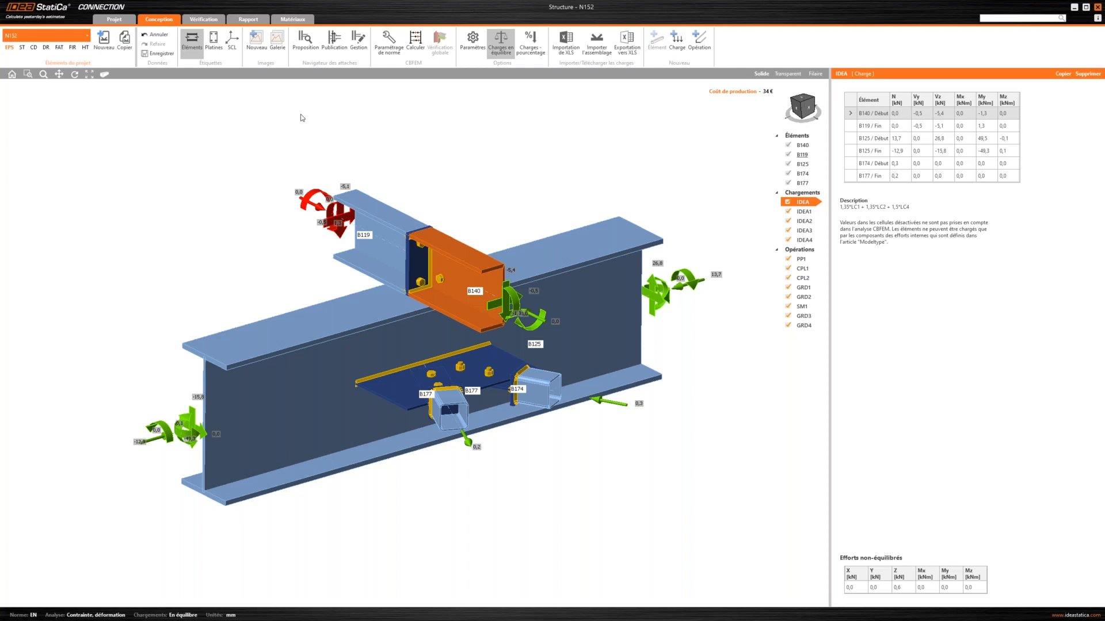
middle_drag(580, 379, 588, 438)
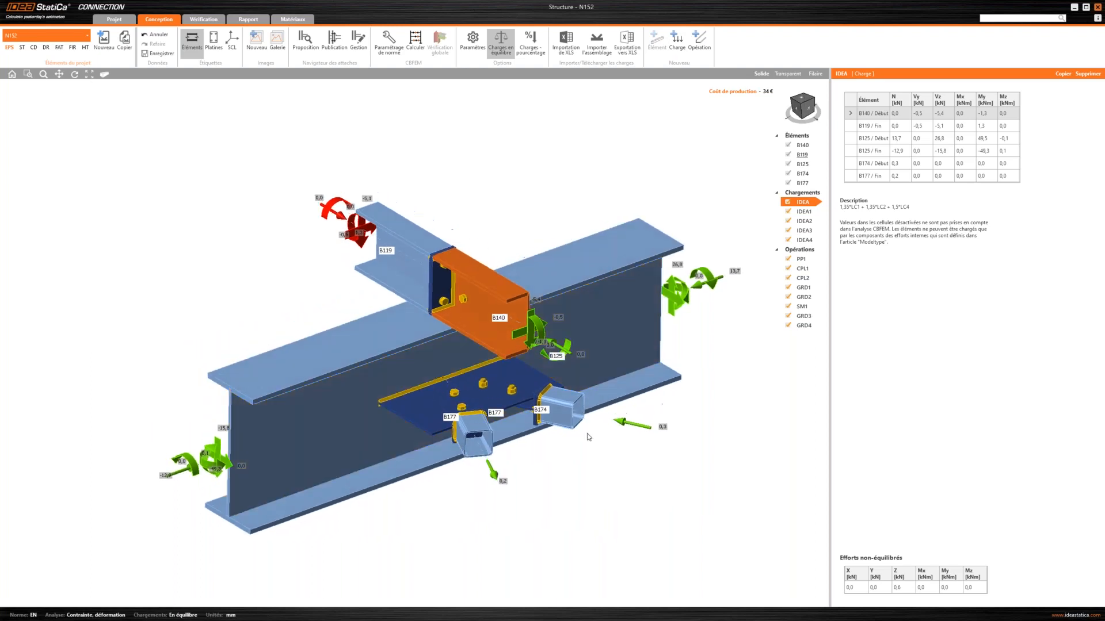
click(566, 401)
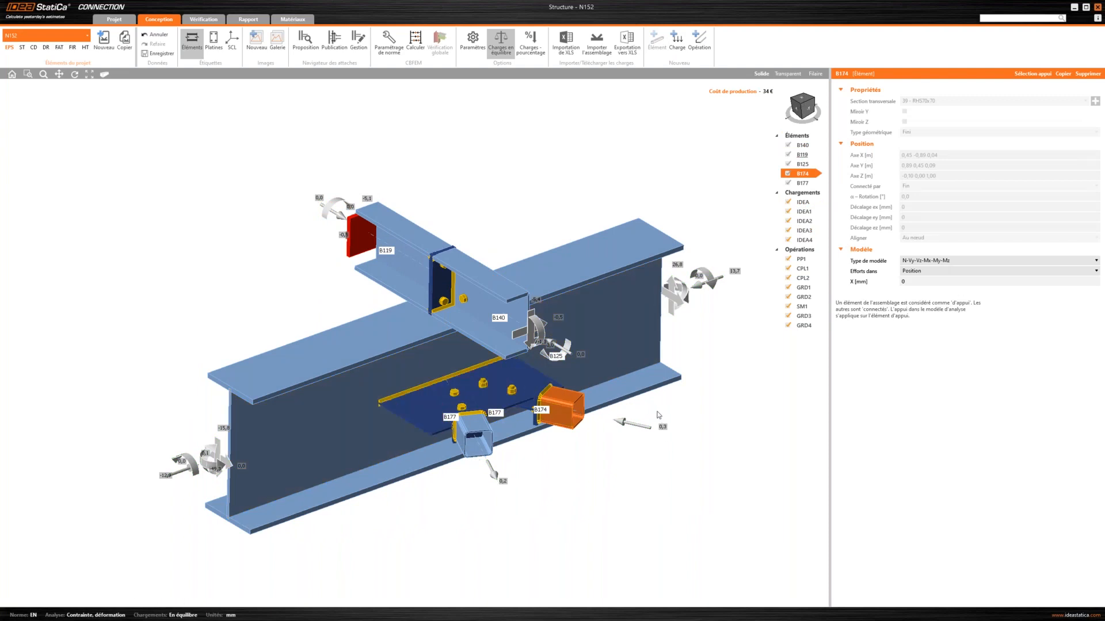
click(964, 262)
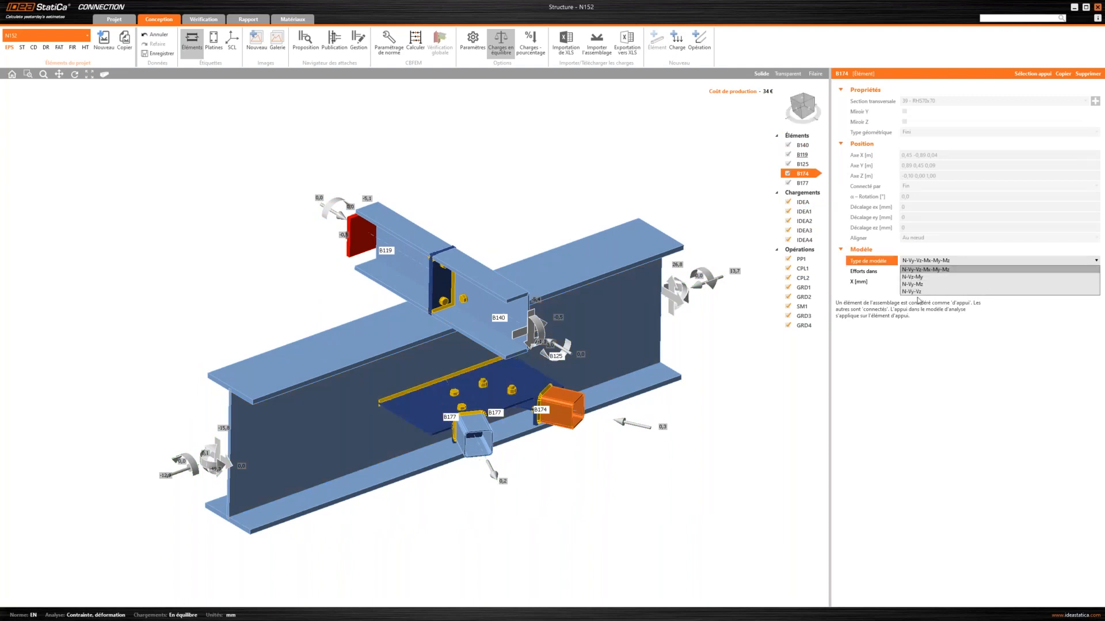
click(915, 292)
click(801, 259)
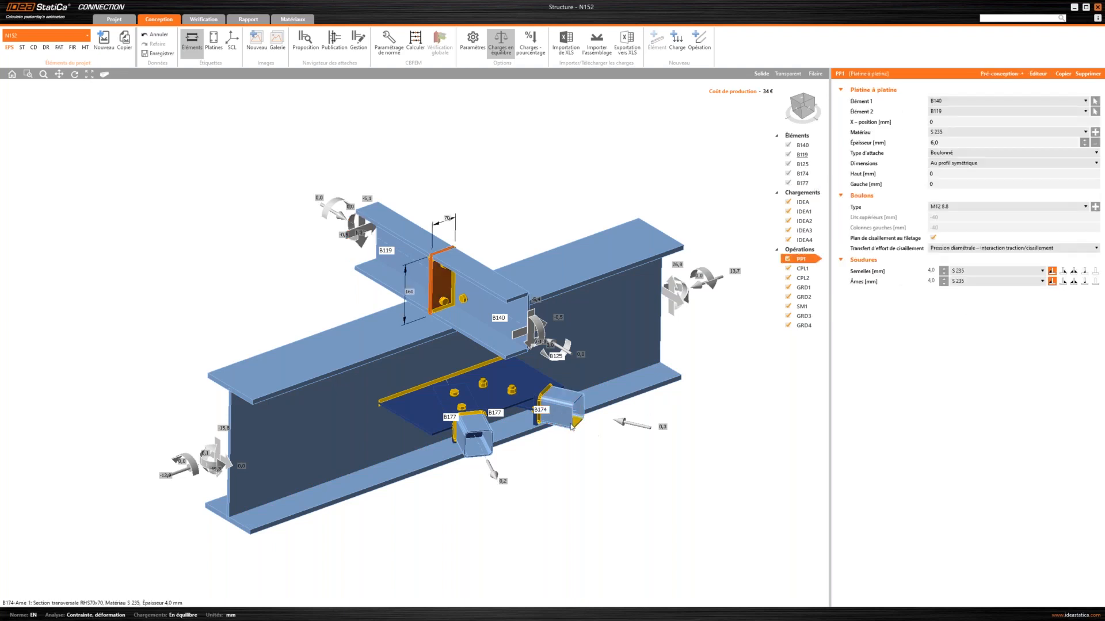
click(475, 437)
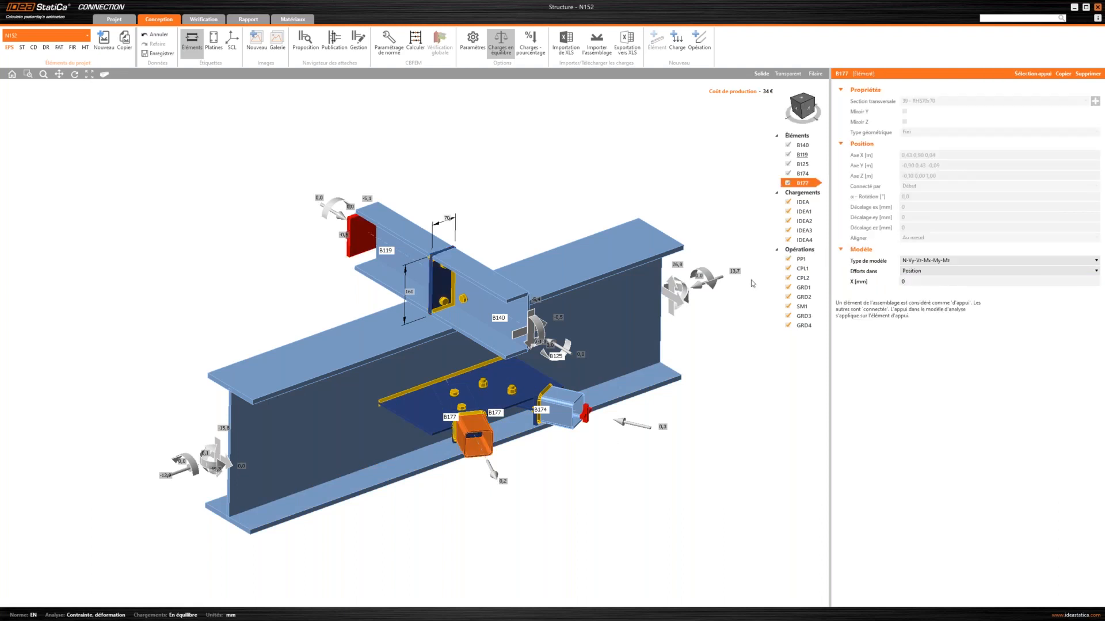
click(940, 262)
click(913, 292)
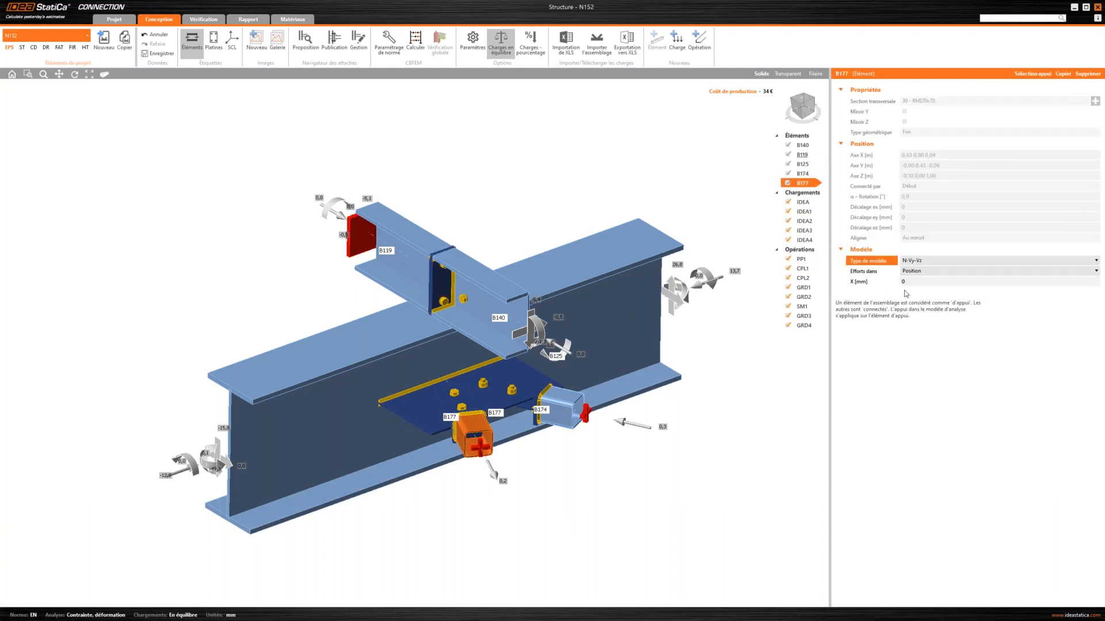
Step: Make the continuous IPE360 beam B125 the bearing member of the connection
right_drag(586, 485, 623, 343)
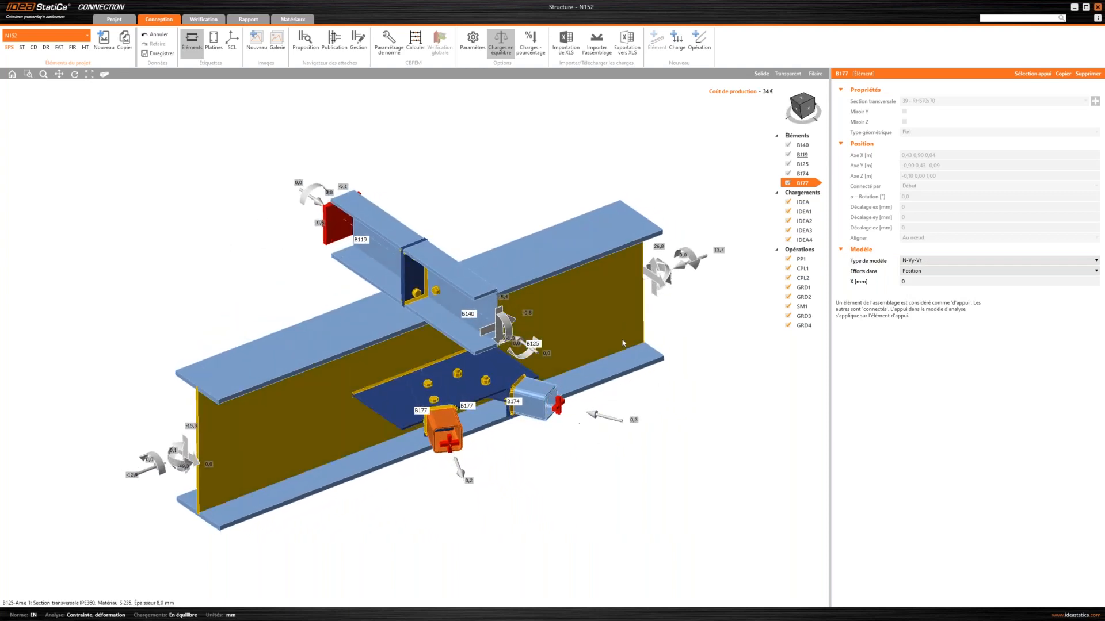
middle_drag(665, 278, 699, 323)
mouse_move(698, 322)
right_down()
mouse_move(702, 271)
mouse_move(697, 305)
right_up()
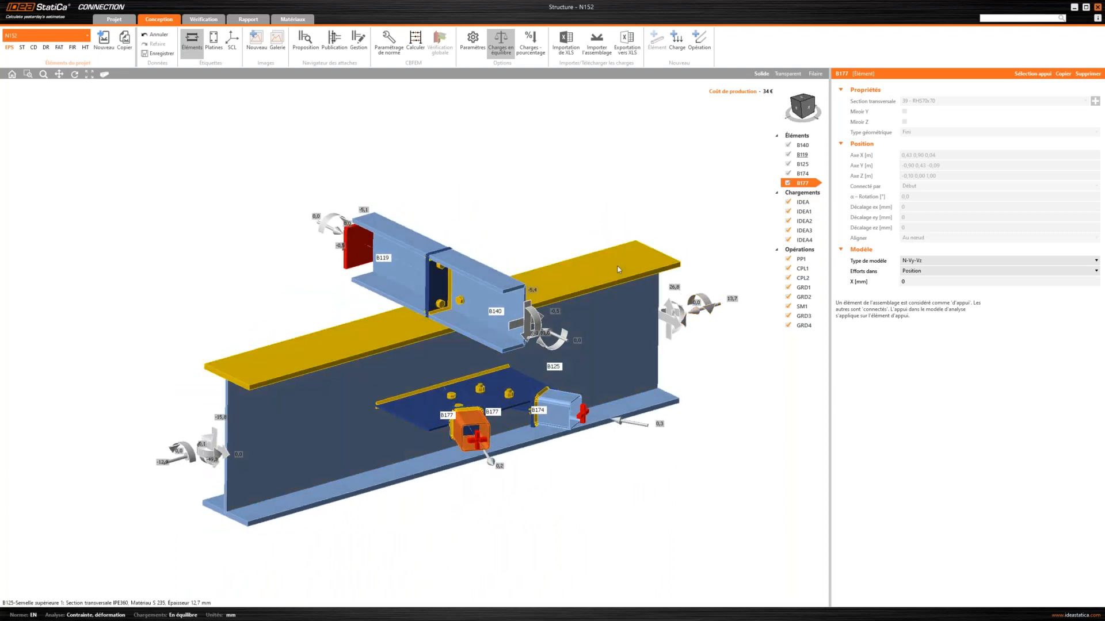
click(546, 281)
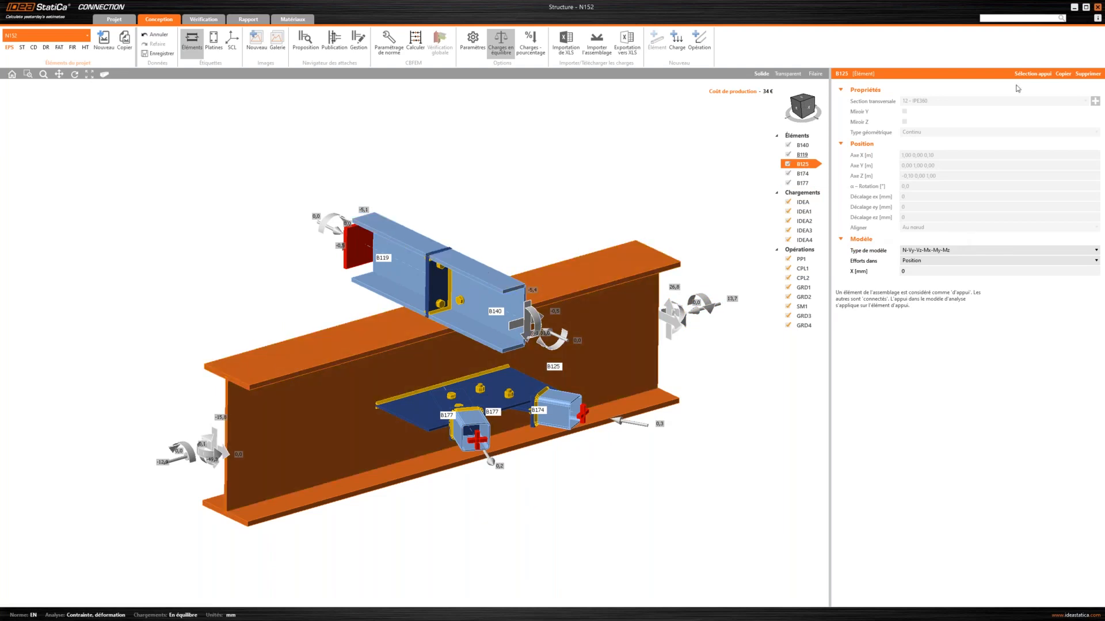
click(1034, 74)
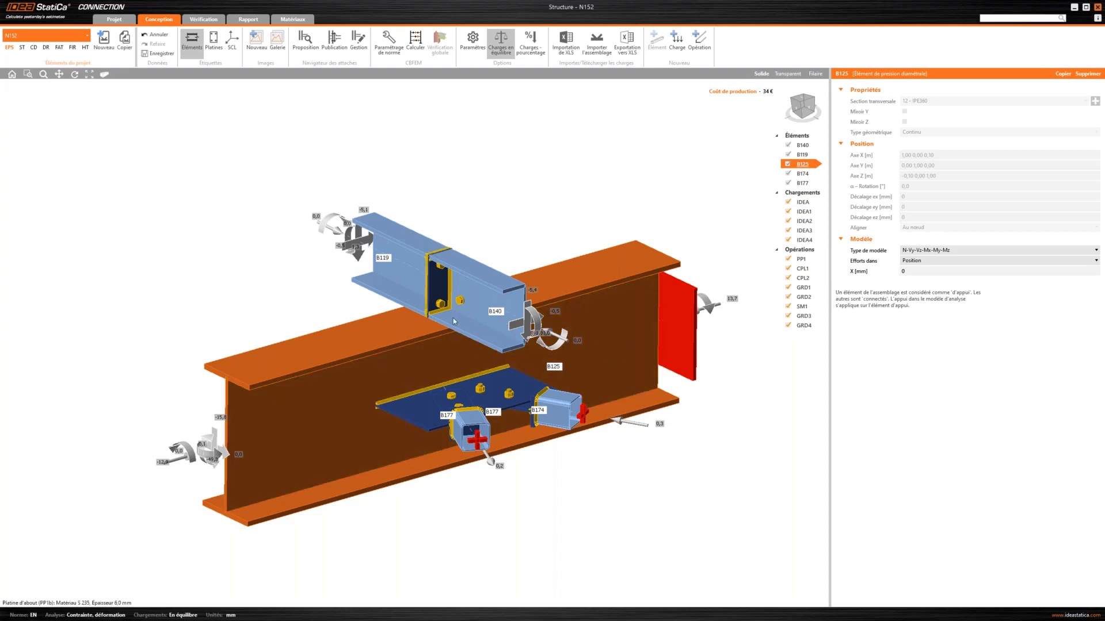
middle_drag(673, 299, 638, 276)
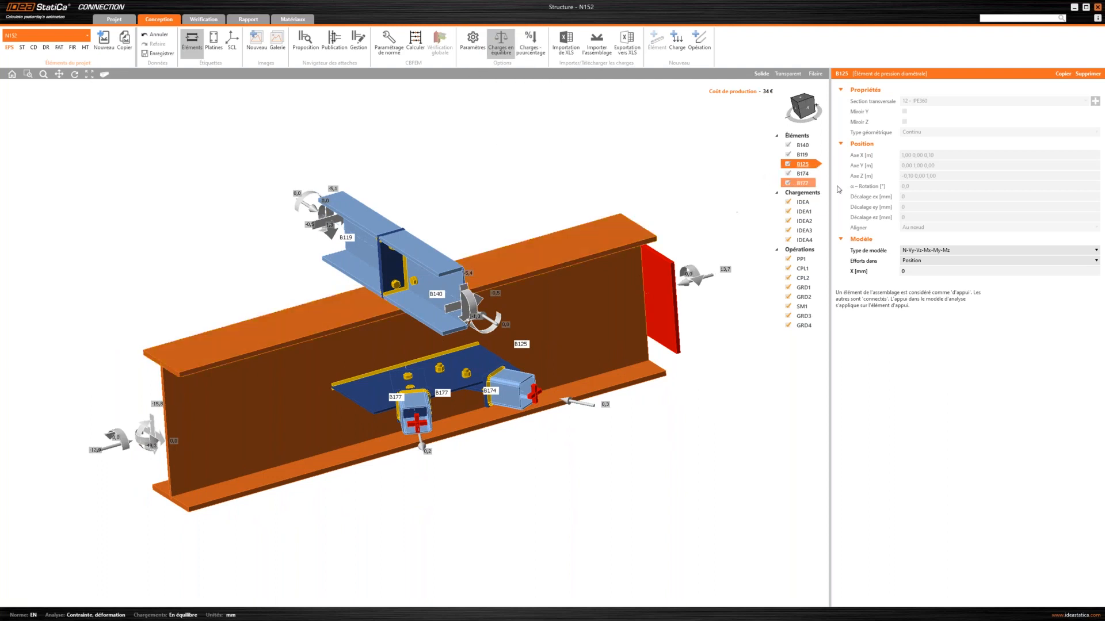
Step: Display the IDEA load case and compare its member forces with loads in equilibrium switched off and on again
click(803, 202)
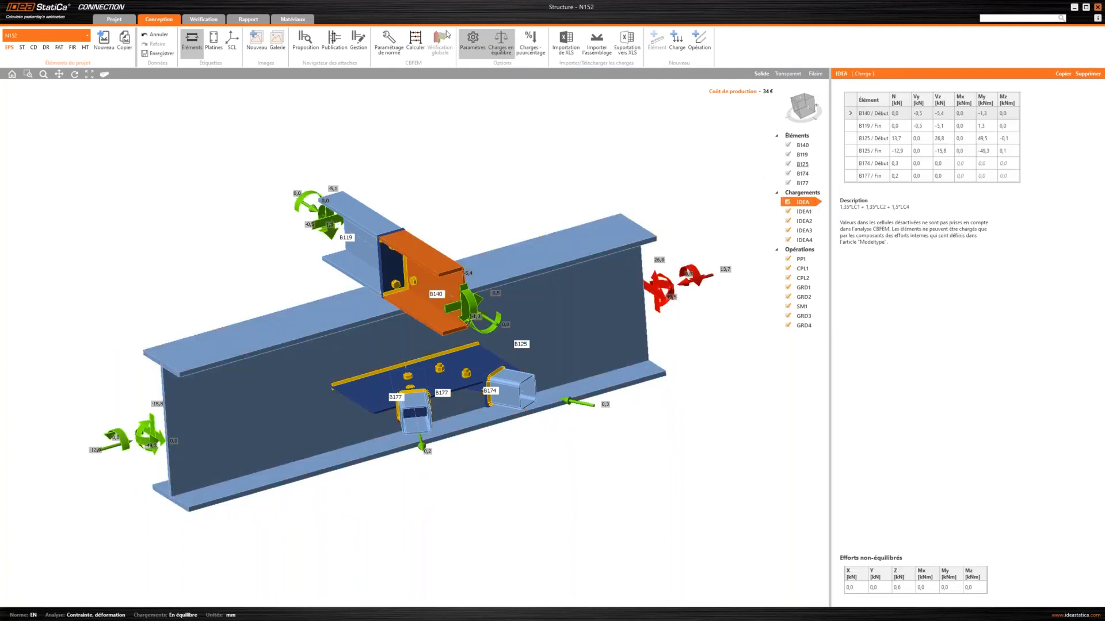
click(500, 44)
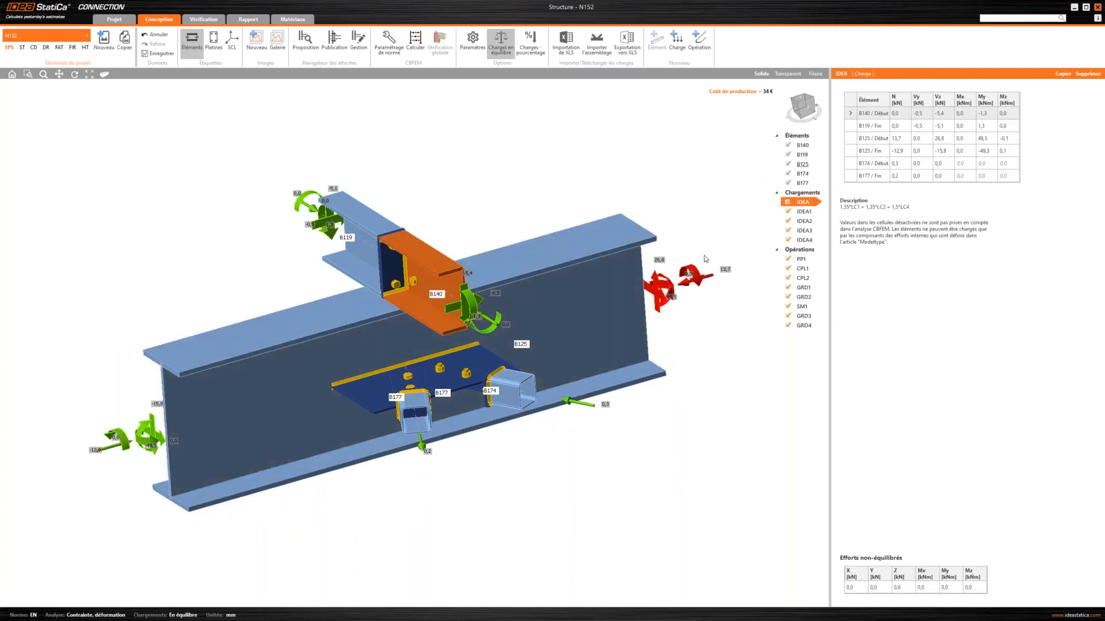
right_drag(549, 281, 525, 271)
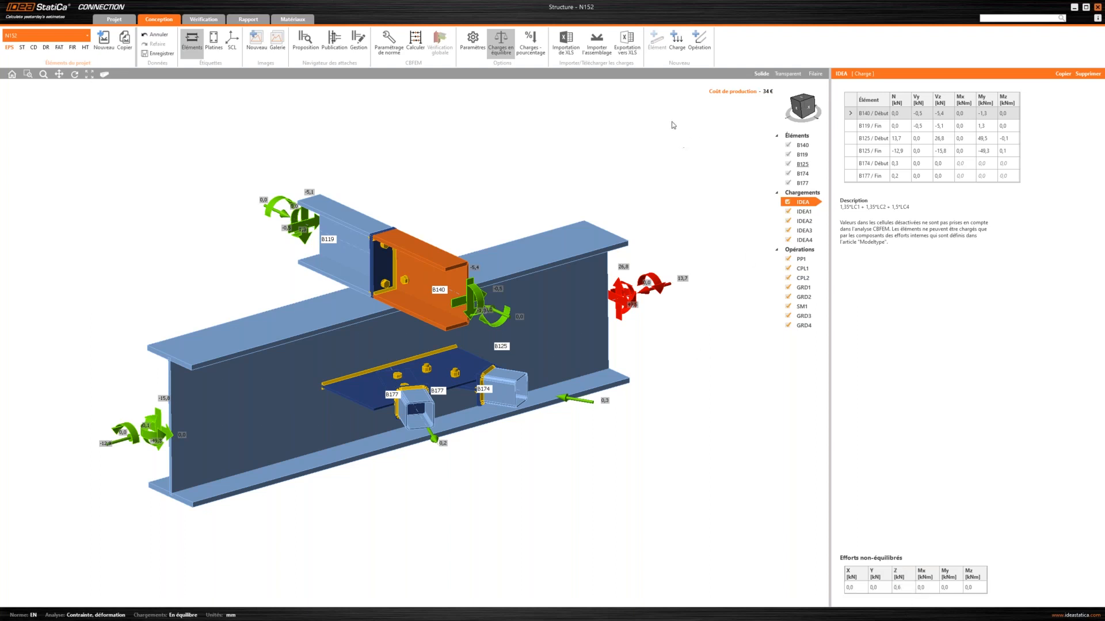
click(502, 46)
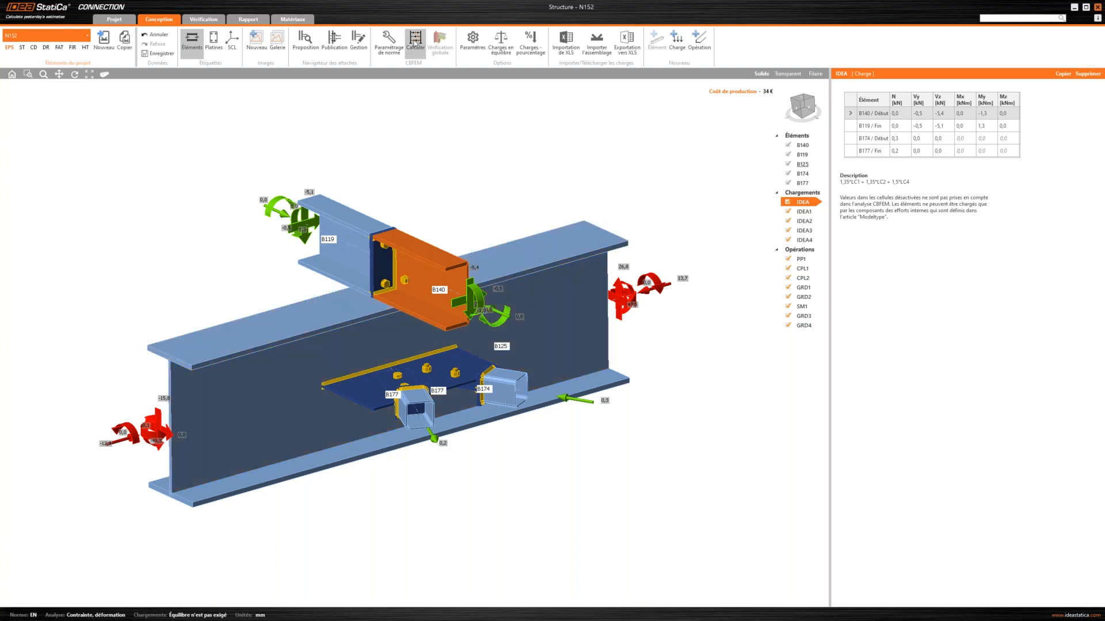
click(511, 55)
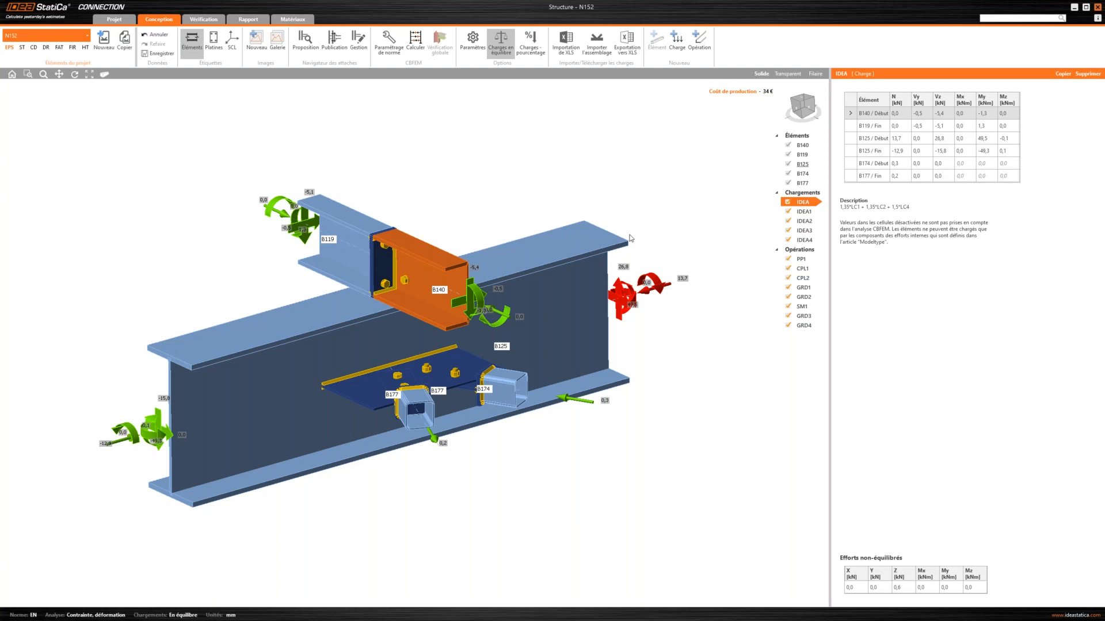
Step: Show connection N152 in wireframe and examine where the member forces act relative to the node, plates and bolts
right_drag(625, 251, 520, 218)
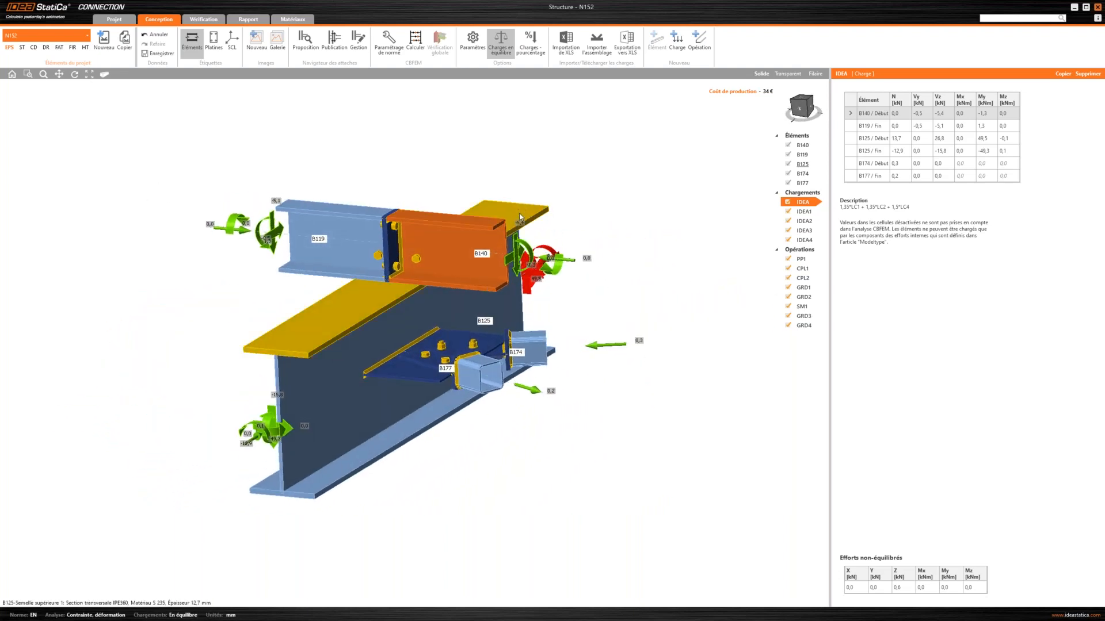
click(815, 74)
right_drag(466, 372, 447, 410)
scroll(371, 397, up, 5)
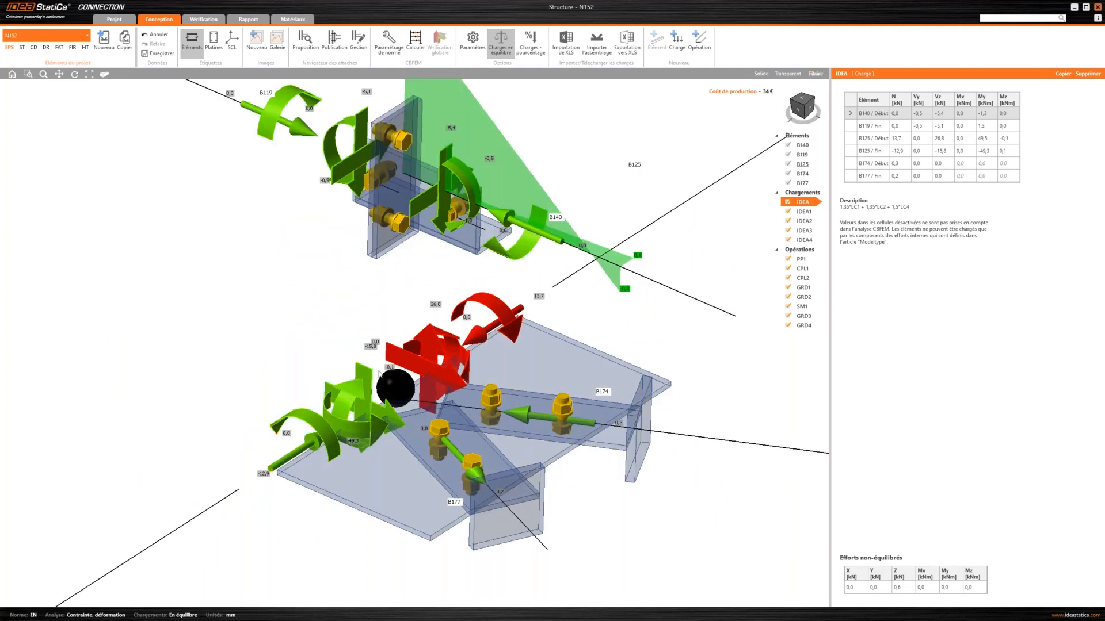
click(369, 395)
scroll(567, 366, down, 5)
right_drag(567, 366, 599, 247)
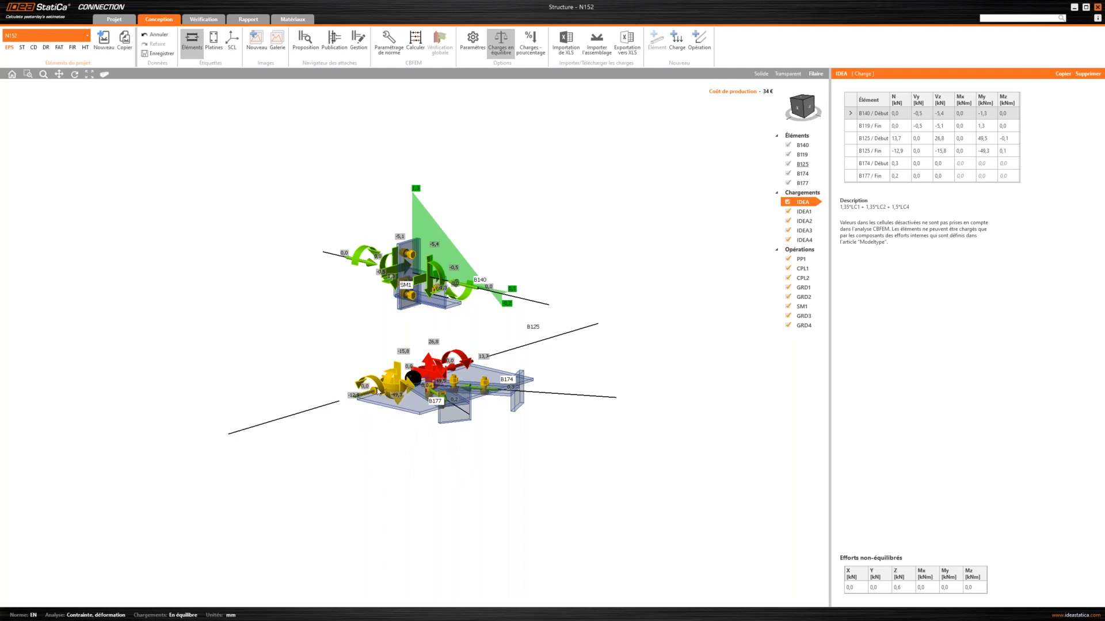
scroll(377, 385, up, 5)
right_drag(382, 357, 364, 416)
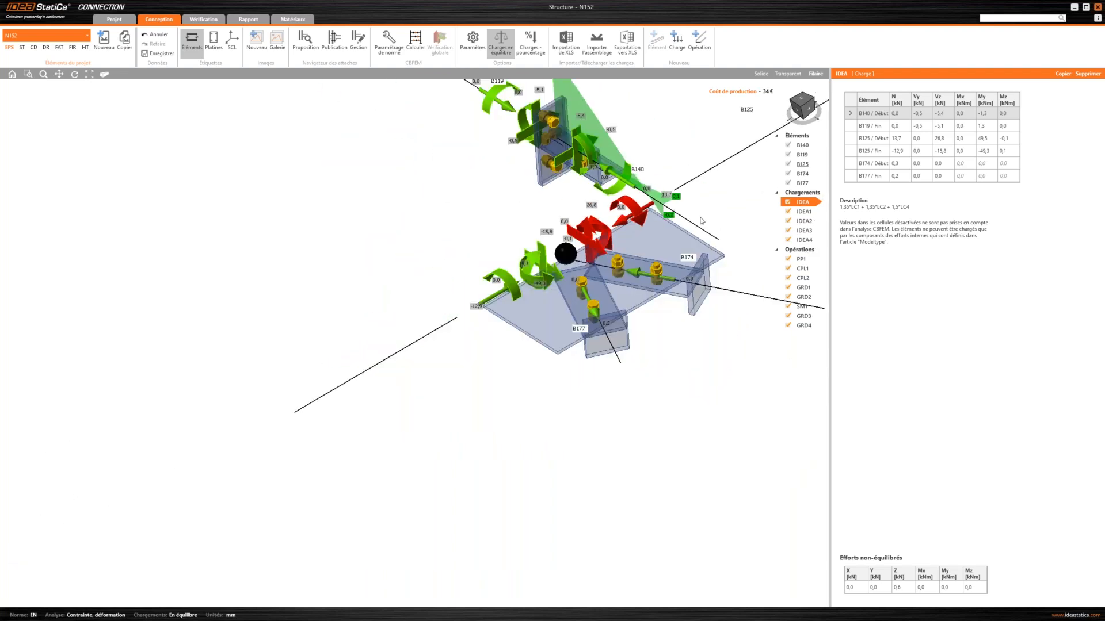
scroll(380, 344, down, 4)
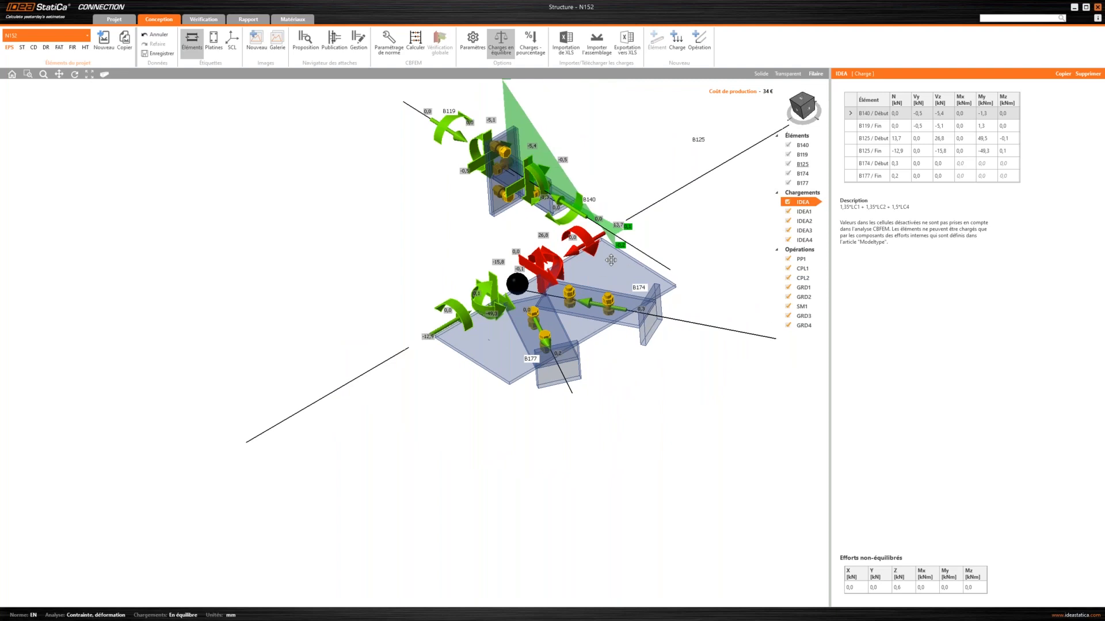
Step: Examine the wireframe from the side to compare the B140 internal force diagram with the B125 node and brace forces
click(798, 113)
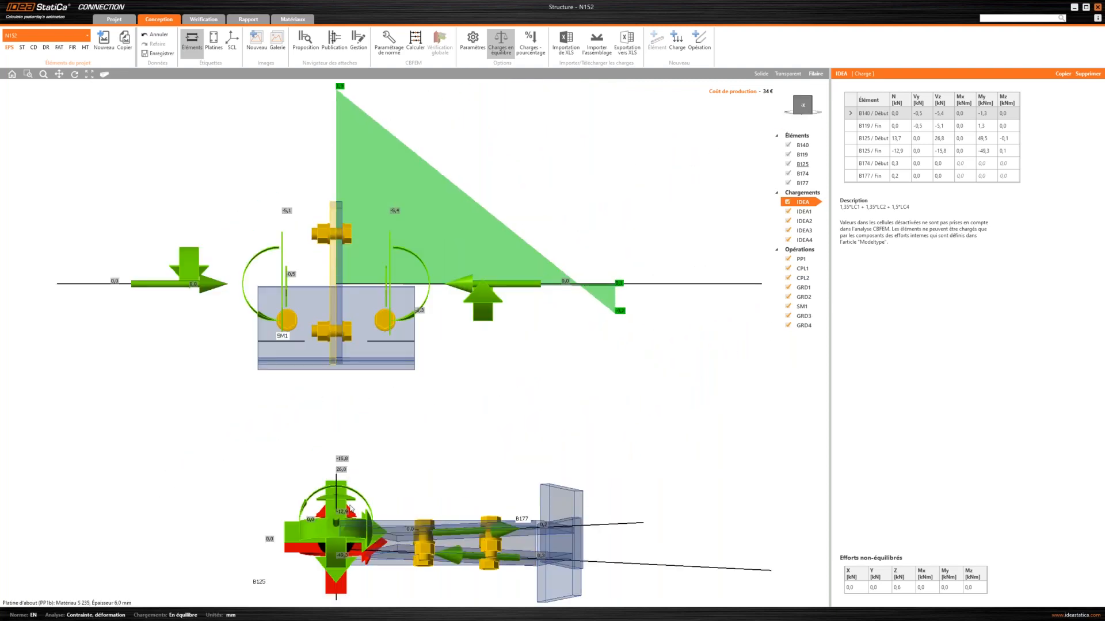
right_drag(569, 329, 352, 283)
middle_drag(492, 236, 475, 261)
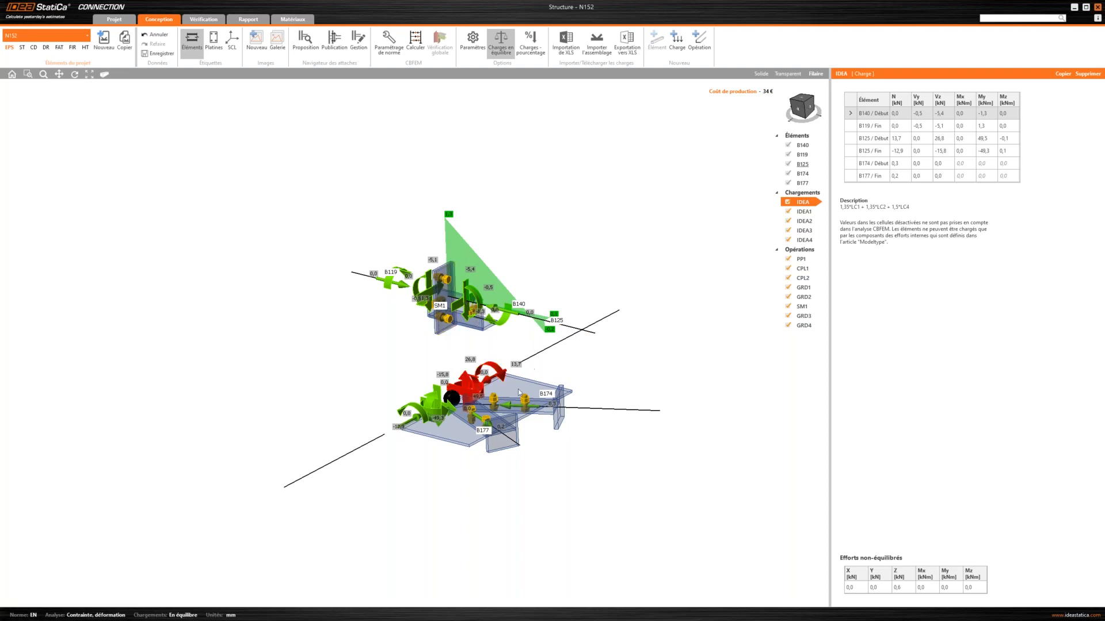
scroll(415, 411, up, 4)
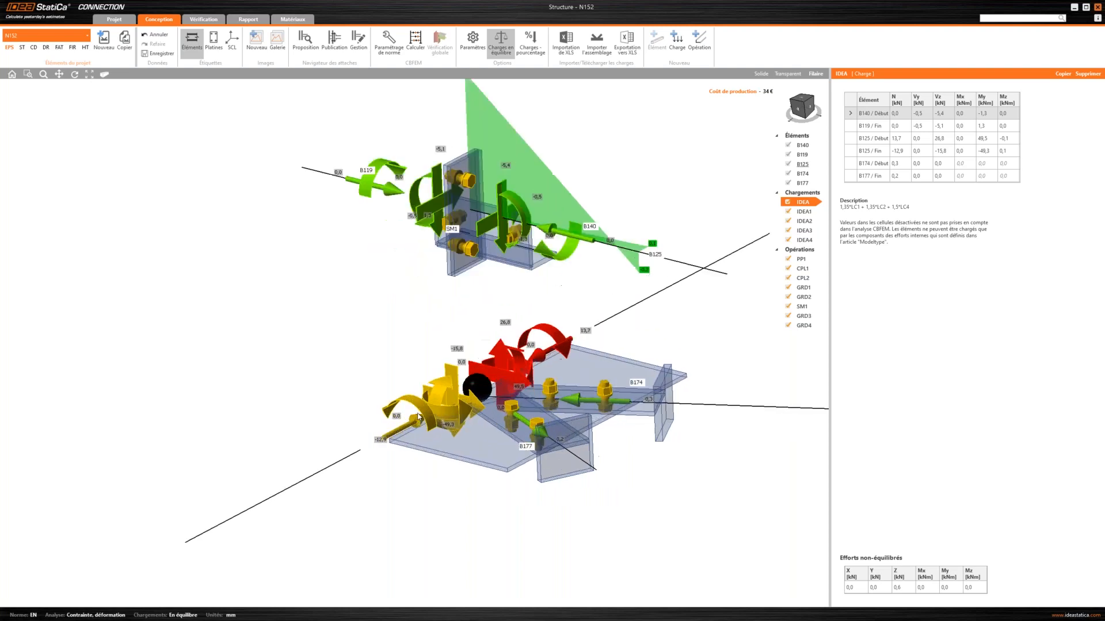
scroll(554, 318, down, 4)
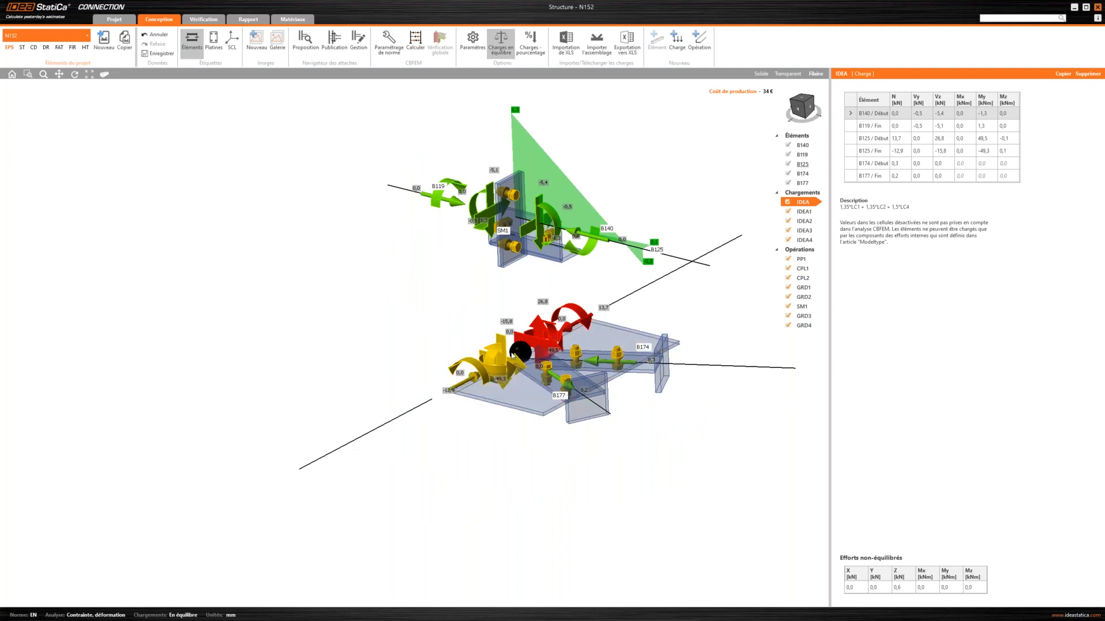
right_drag(646, 316, 585, 338)
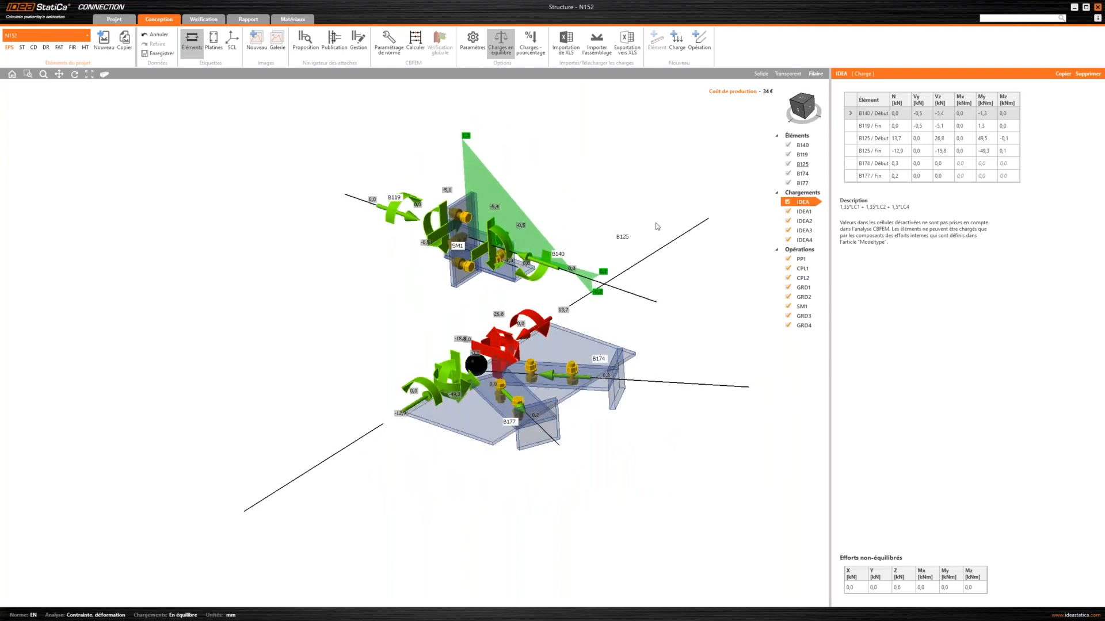
Step: Change the N152 connection model to transparent display and go to its verification results
click(787, 74)
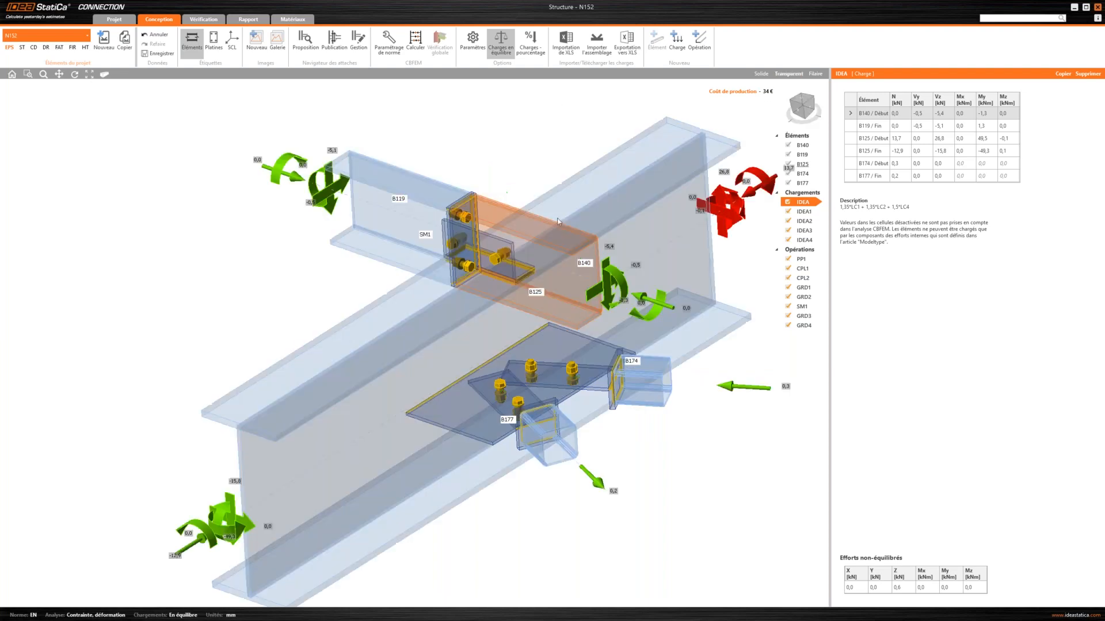
scroll(598, 247, down, 3)
middle_drag(533, 256, 396, 278)
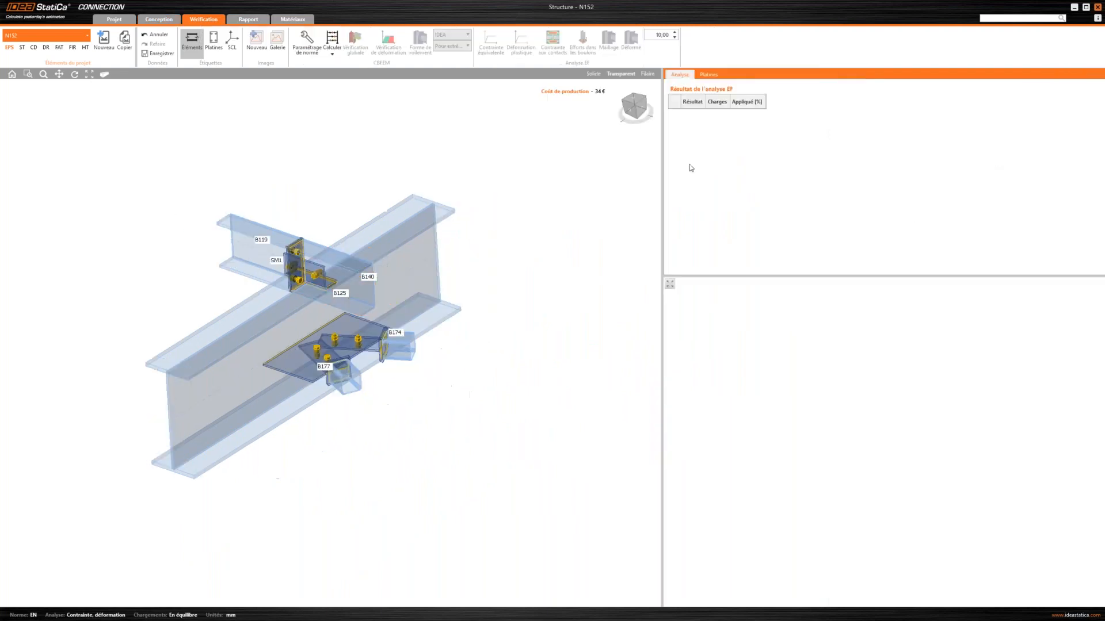
Step: Exclude load cases IDEA and IDEA2 from the calculation of connection N152
key(ctrl)
key(ctrl)
click(337, 58)
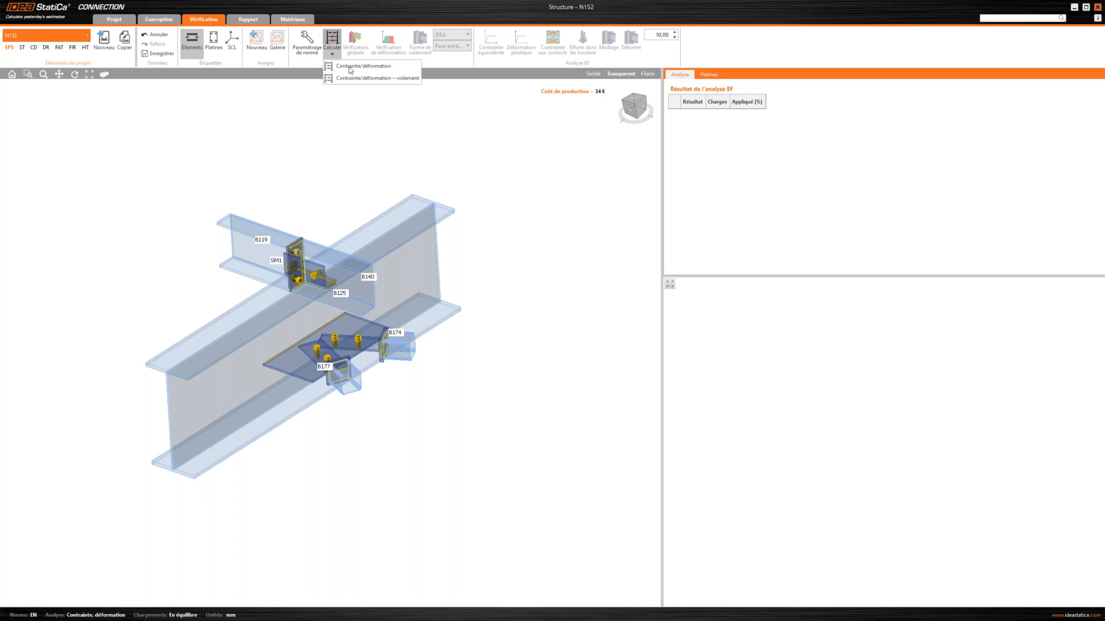
key(ctrl)
click(161, 19)
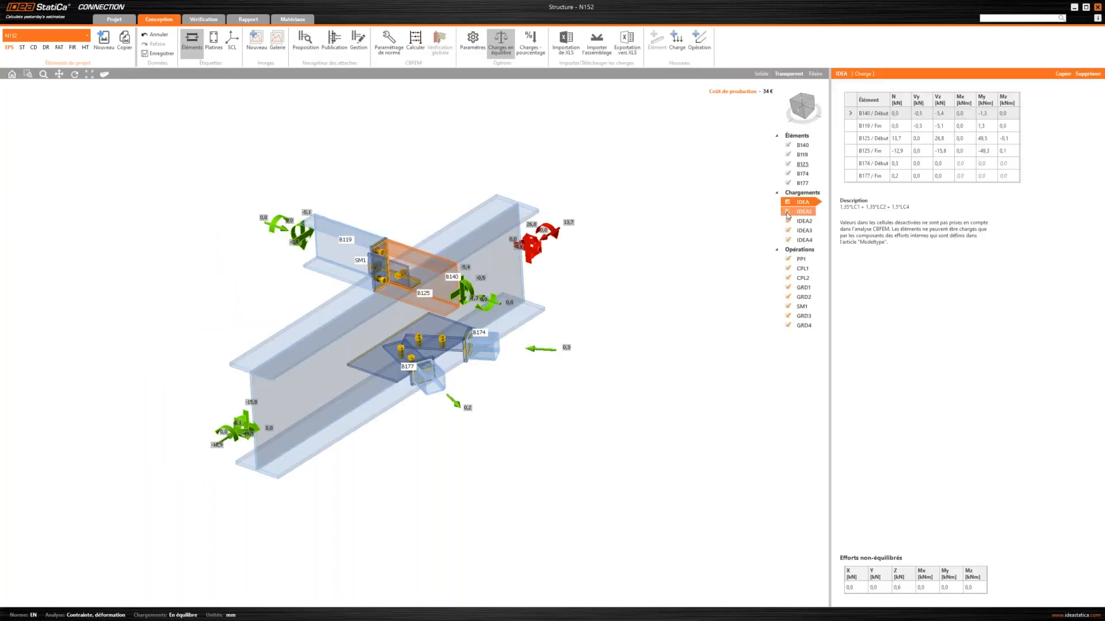
click(787, 221)
click(787, 202)
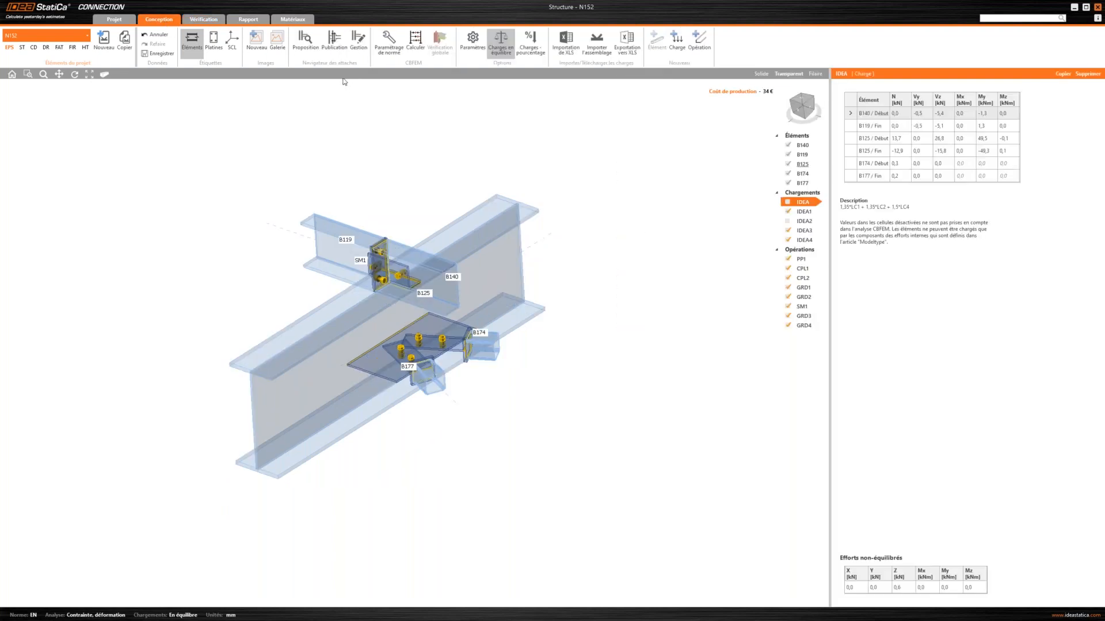
Step: Set the number of buckling modes to 3 in the code and calculation settings
click(388, 44)
scroll(575, 412, down, 10)
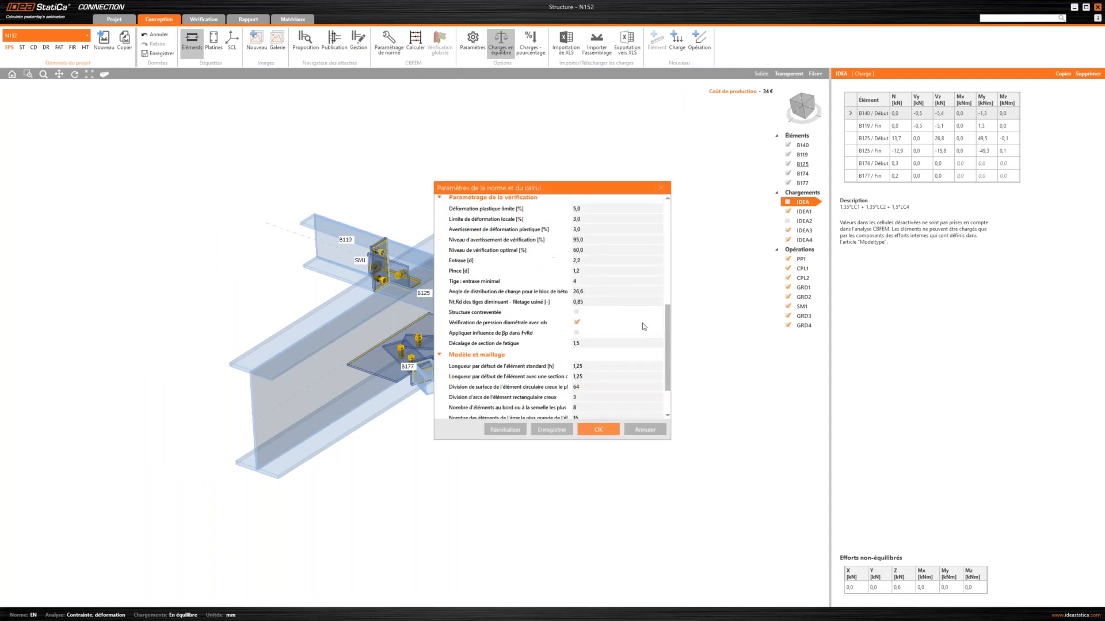
click(584, 408)
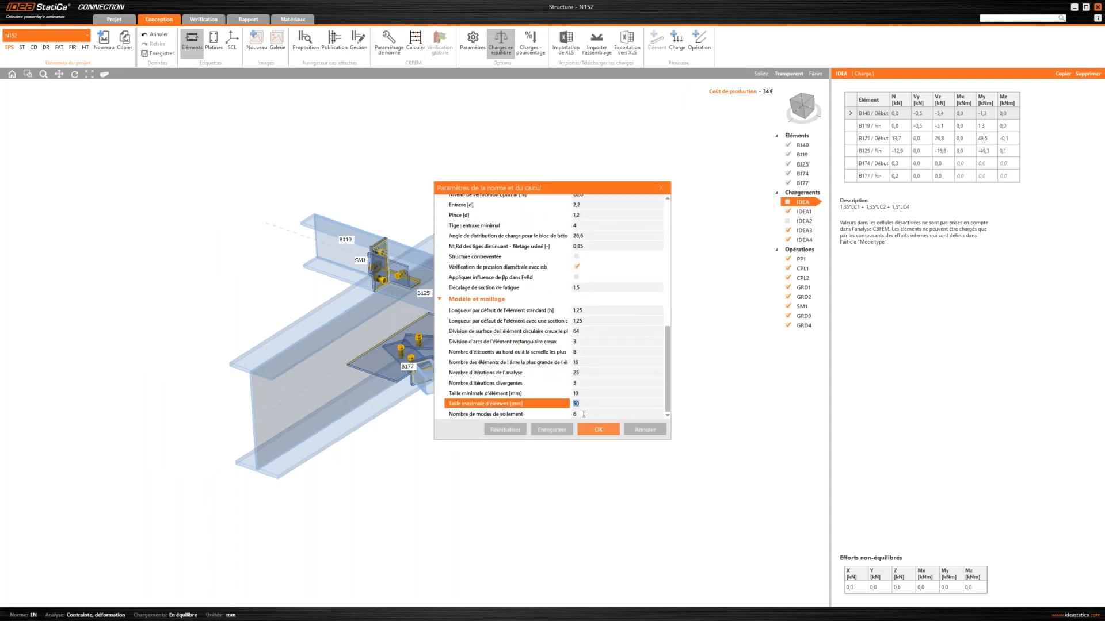
click(584, 415)
key(BackSpace)
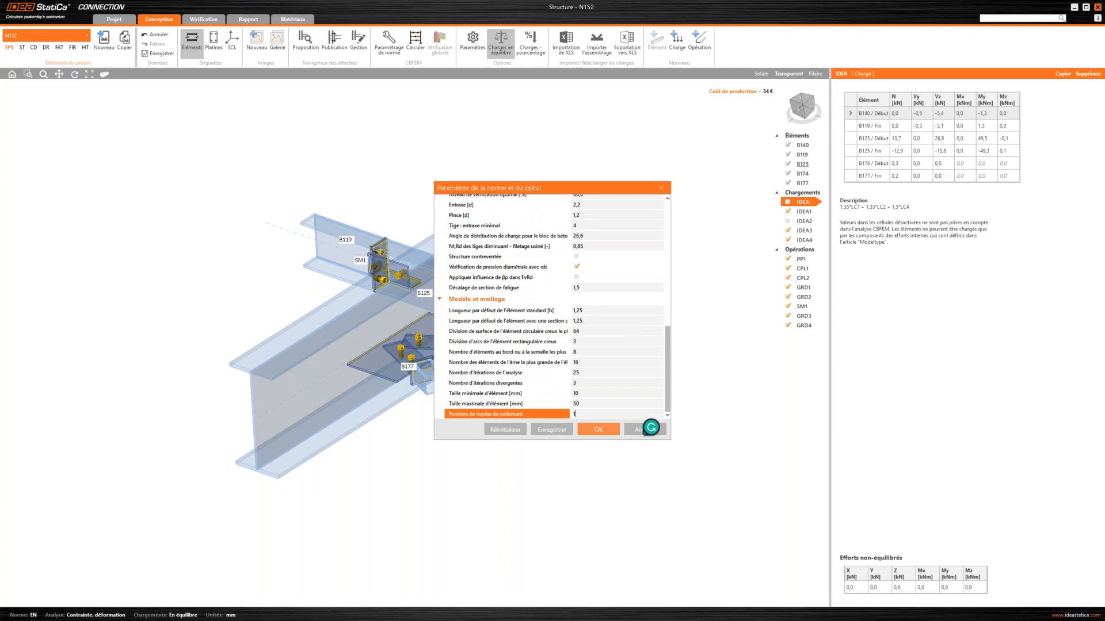
click(594, 428)
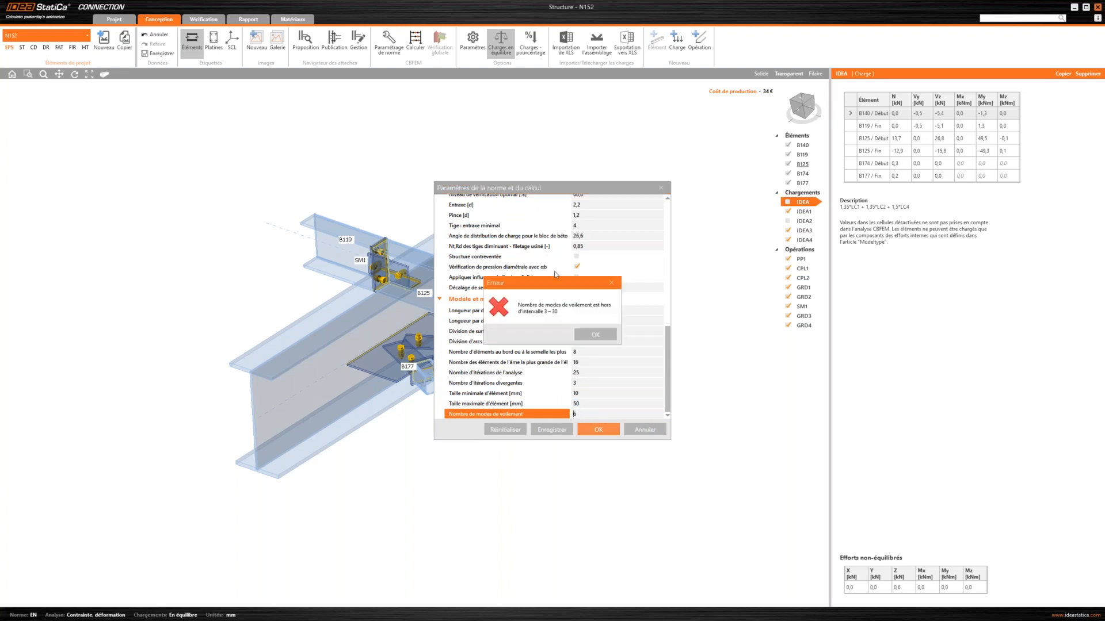
click(595, 334)
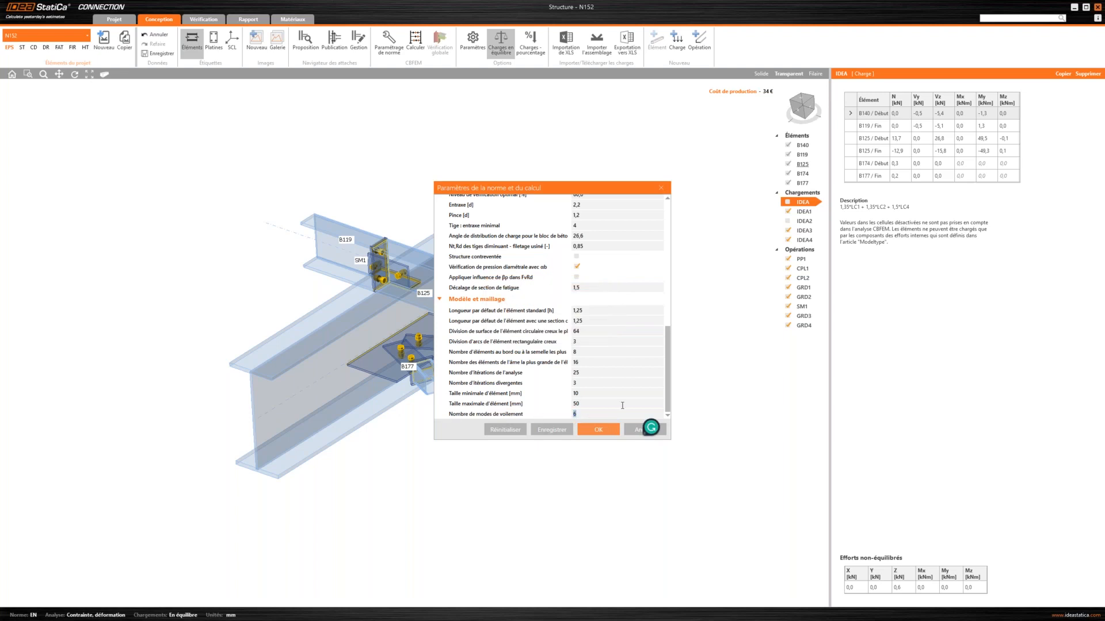
text(3)
click(598, 430)
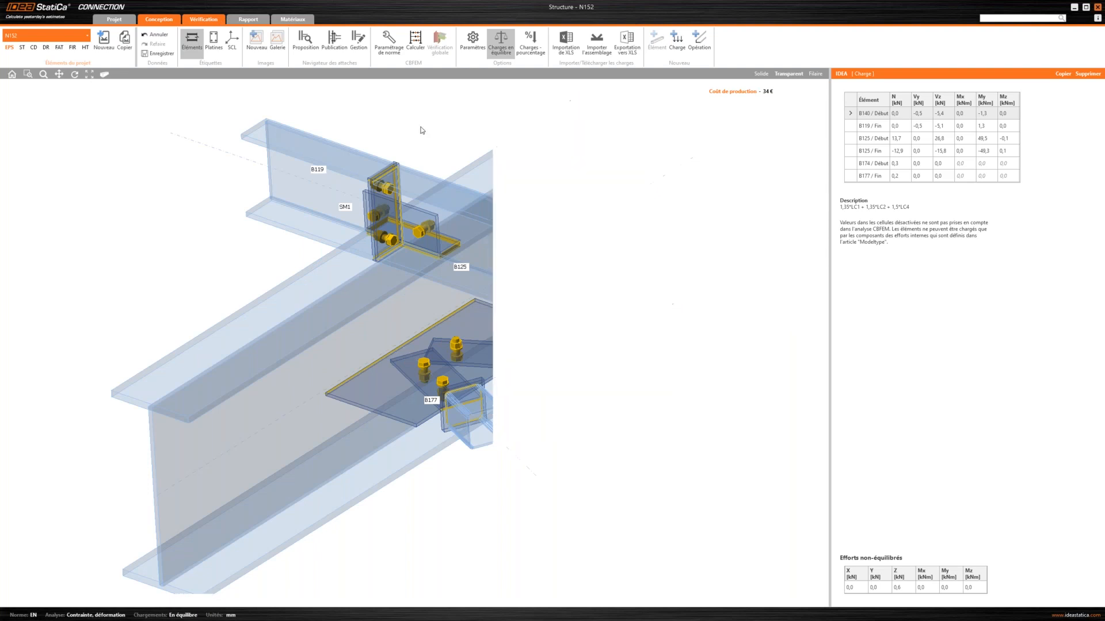
Step: Run the stress/strain analysis with buckling for connection N152 on the active load cases
click(332, 43)
click(371, 81)
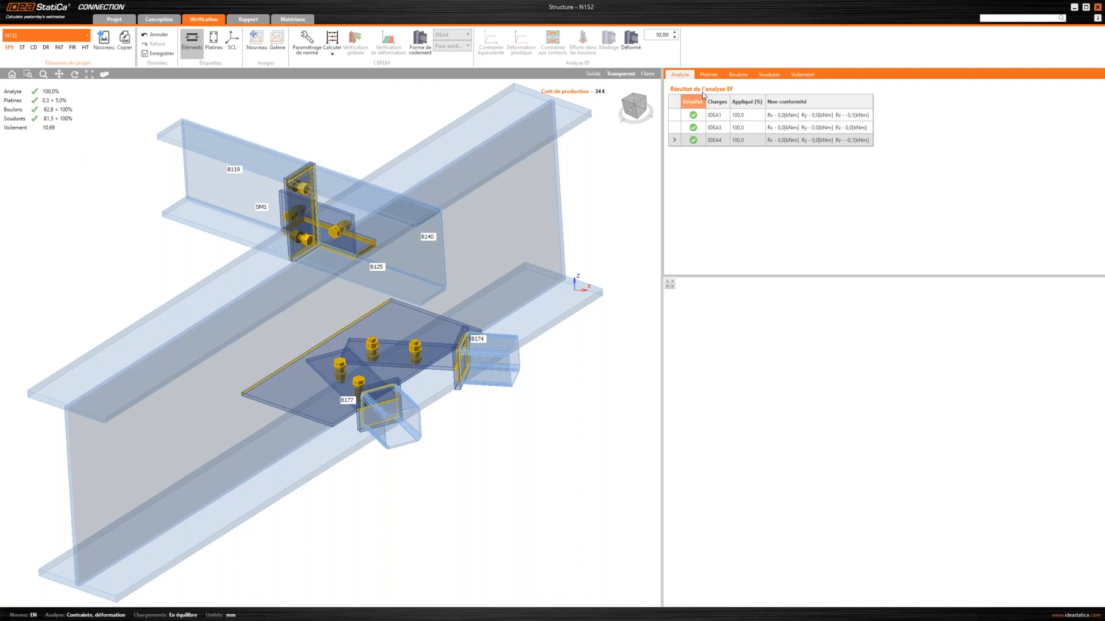
scroll(508, 212, down, 2)
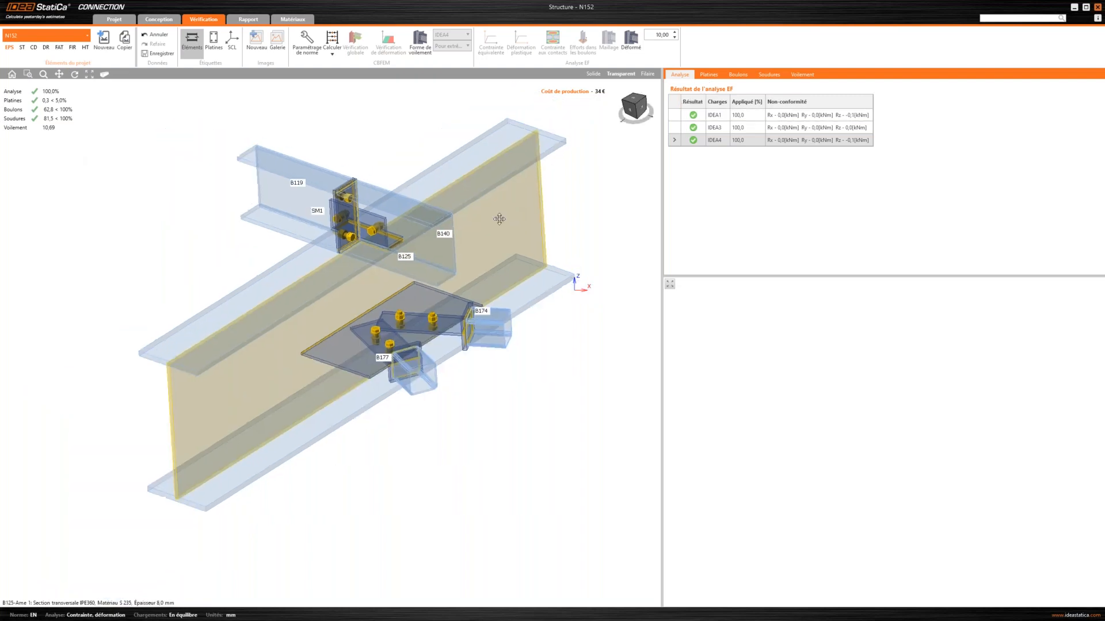
middle_drag(499, 219, 482, 235)
mouse_move(475, 227)
right_down()
mouse_move(501, 215)
mouse_move(476, 222)
right_up()
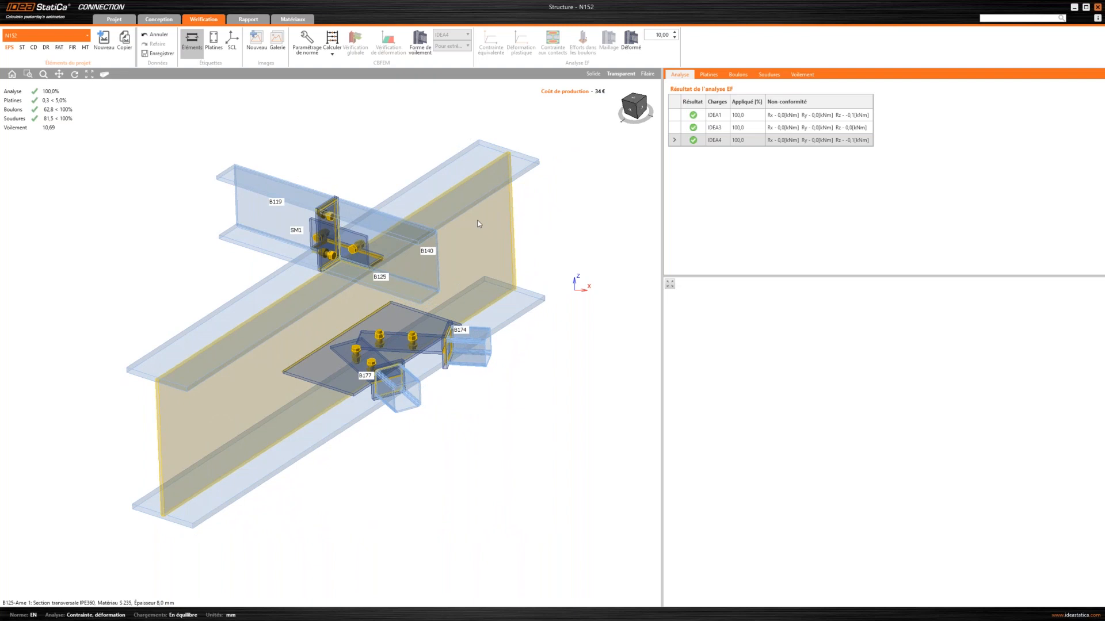
Step: Review the bolt checks, buckling coefficients and plate checks, and return to the analysis summary
click(740, 75)
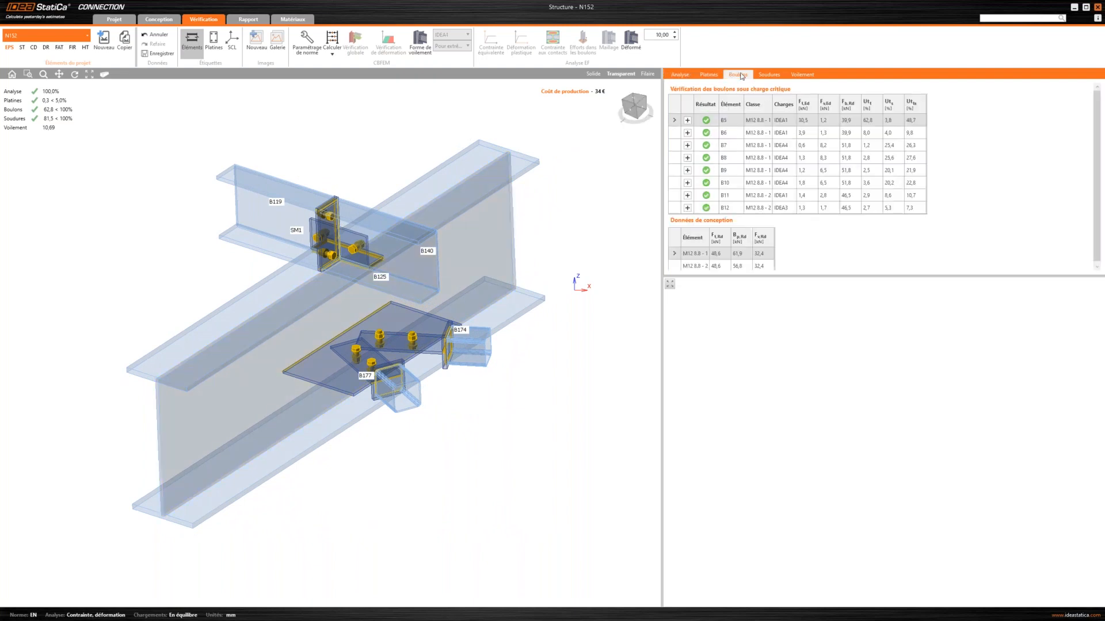
click(800, 75)
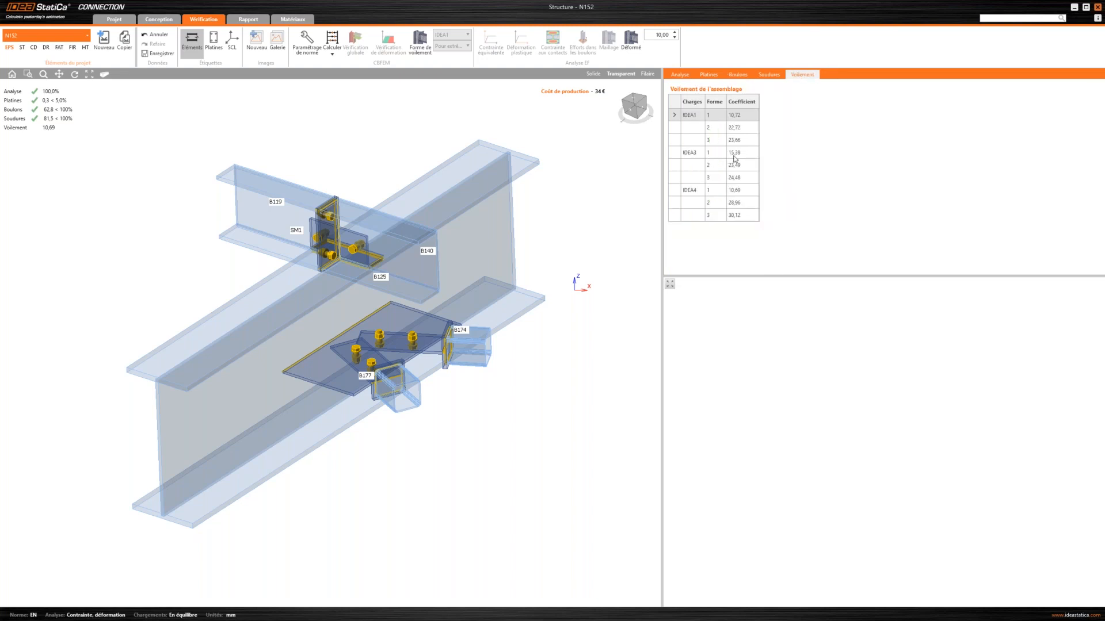
click(711, 75)
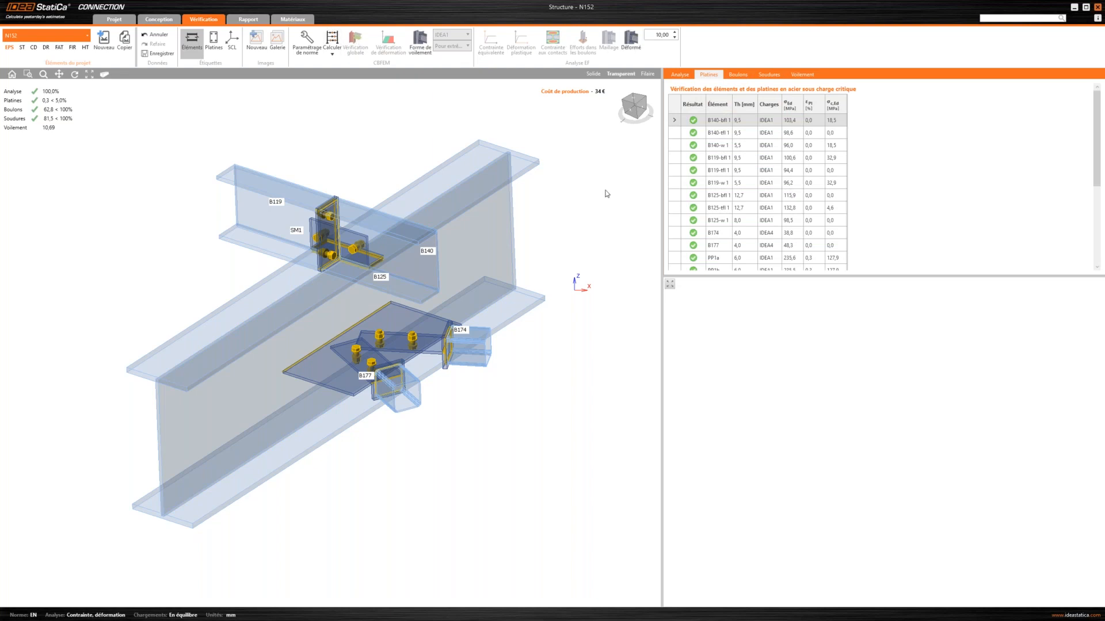
click(680, 74)
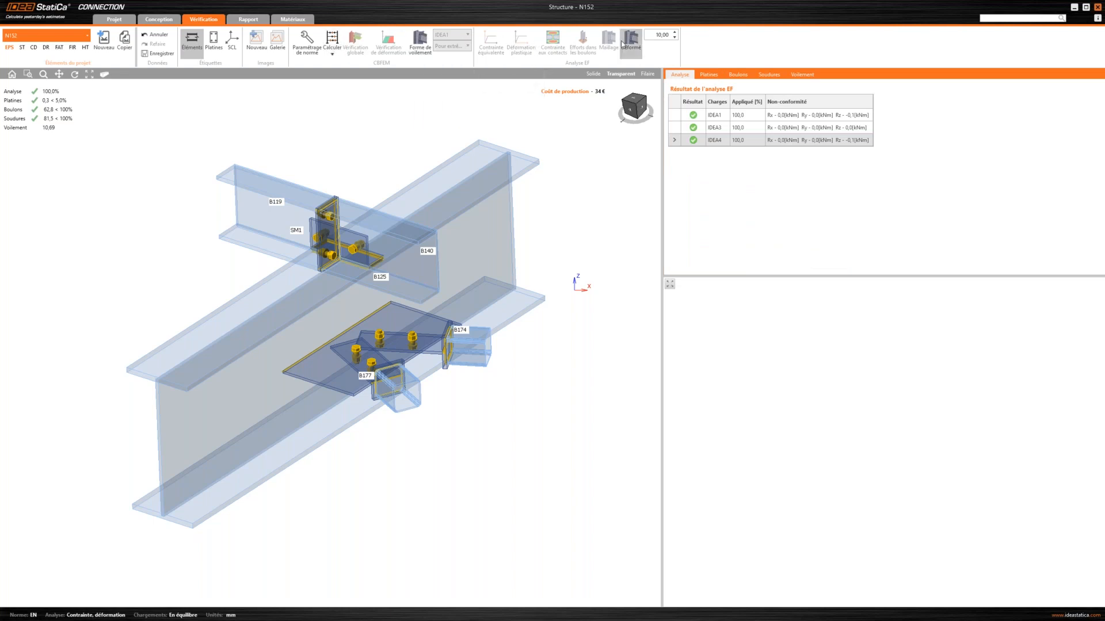
Step: Recalculate N152 with the stress/strain analysis only and display the equivalent stress with mesh and deformed shape
click(332, 46)
click(362, 66)
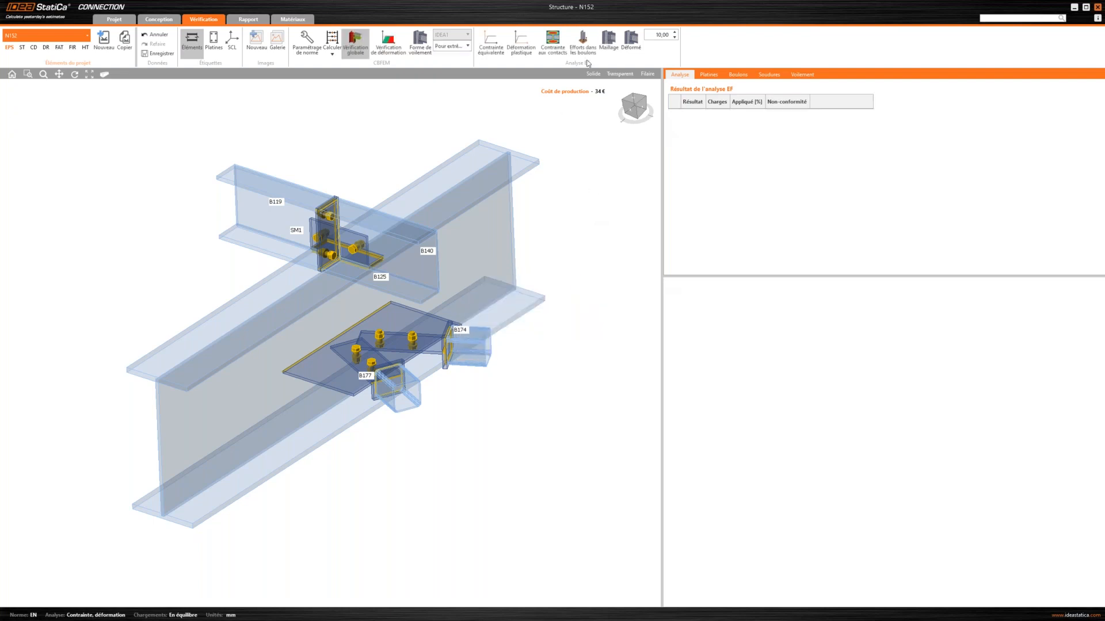
click(497, 44)
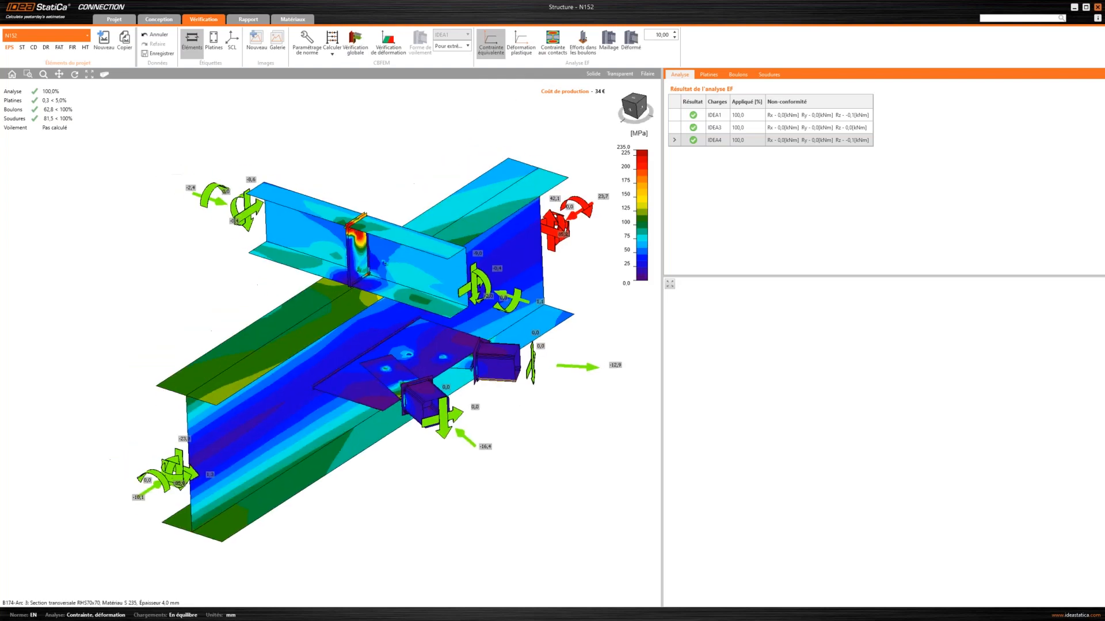
click(632, 41)
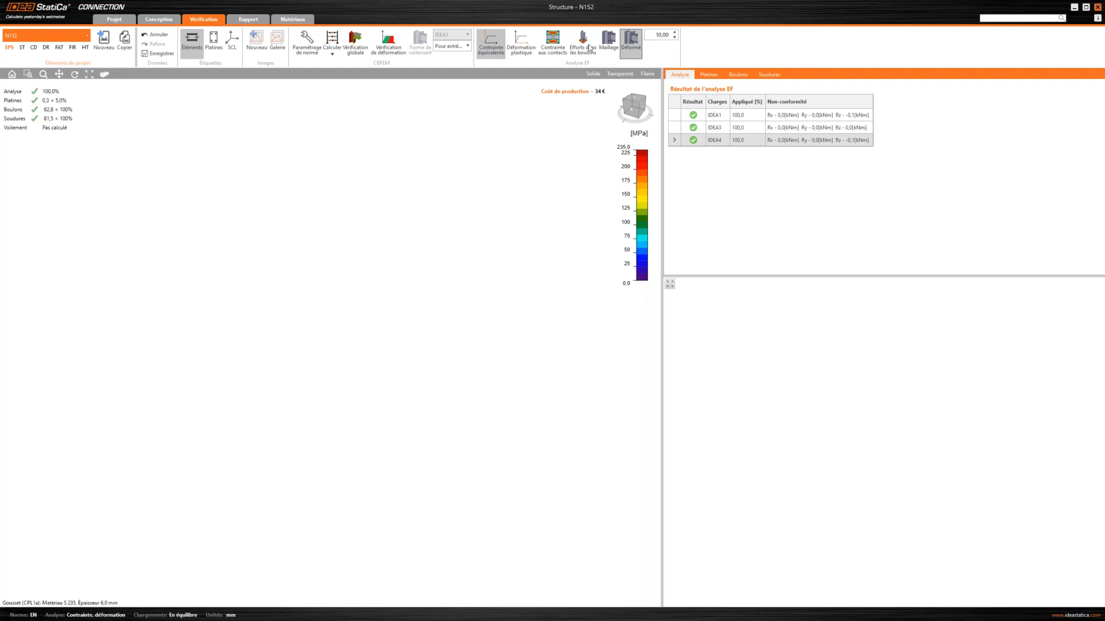
click(612, 46)
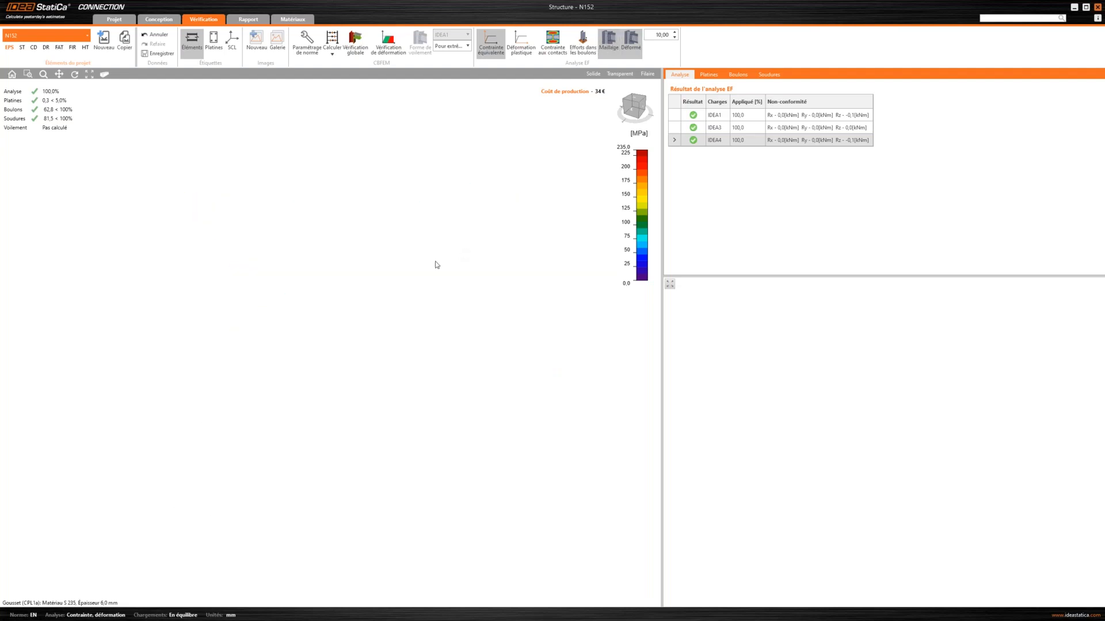
right_drag(436, 264, 440, 293)
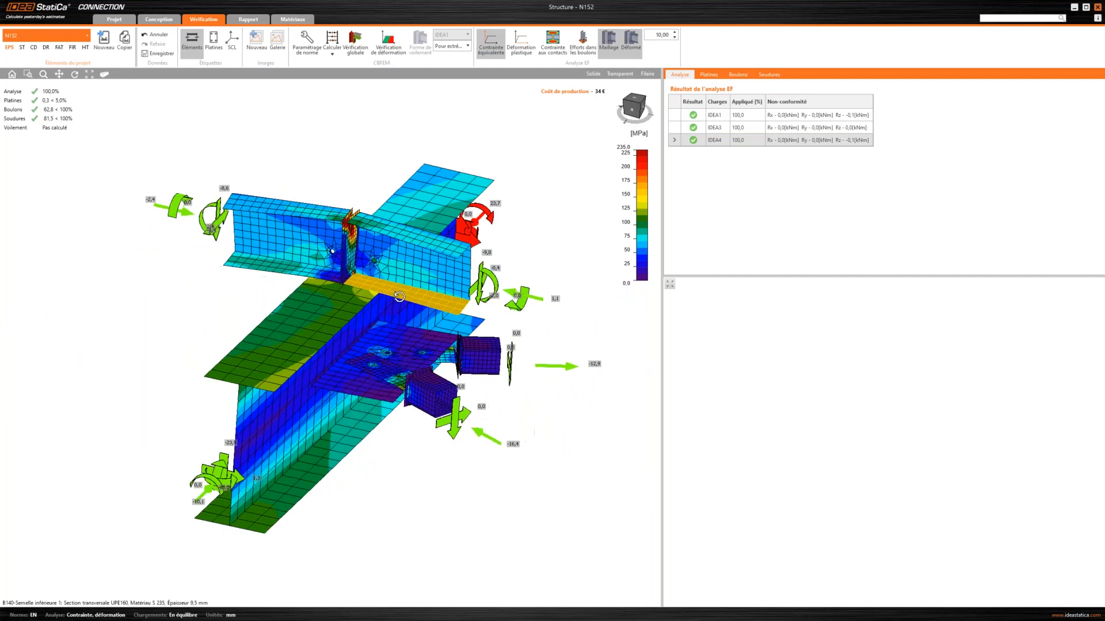
Step: Examine the plate checks and stress maps of the B140, B119 and B125 flanges and webs one after another
click(709, 74)
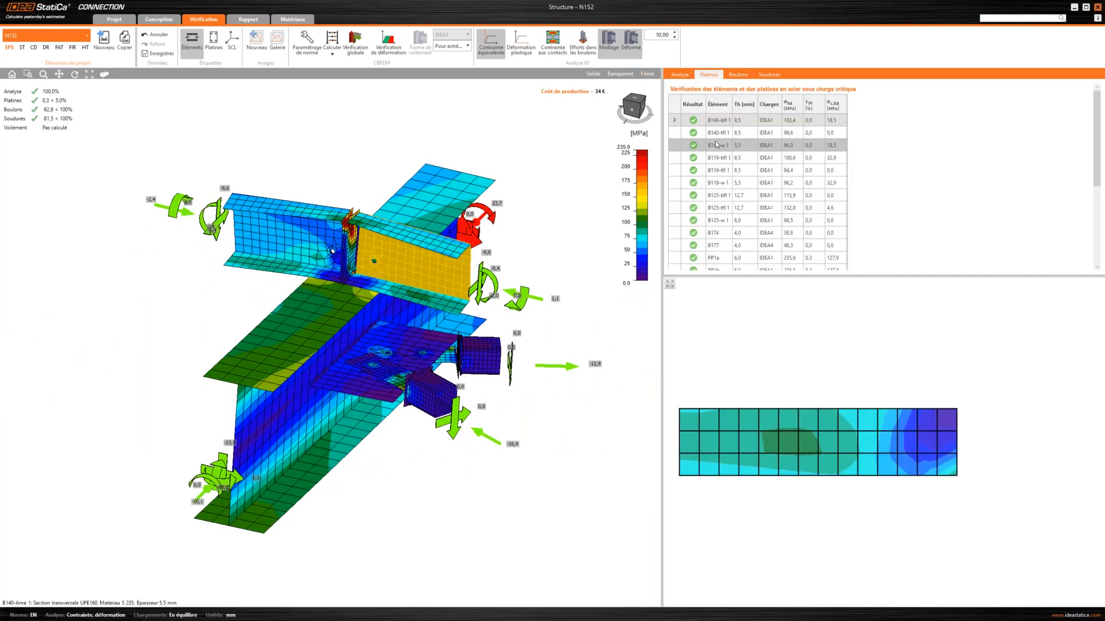
click(719, 132)
click(725, 147)
click(727, 160)
click(720, 183)
click(724, 196)
click(719, 208)
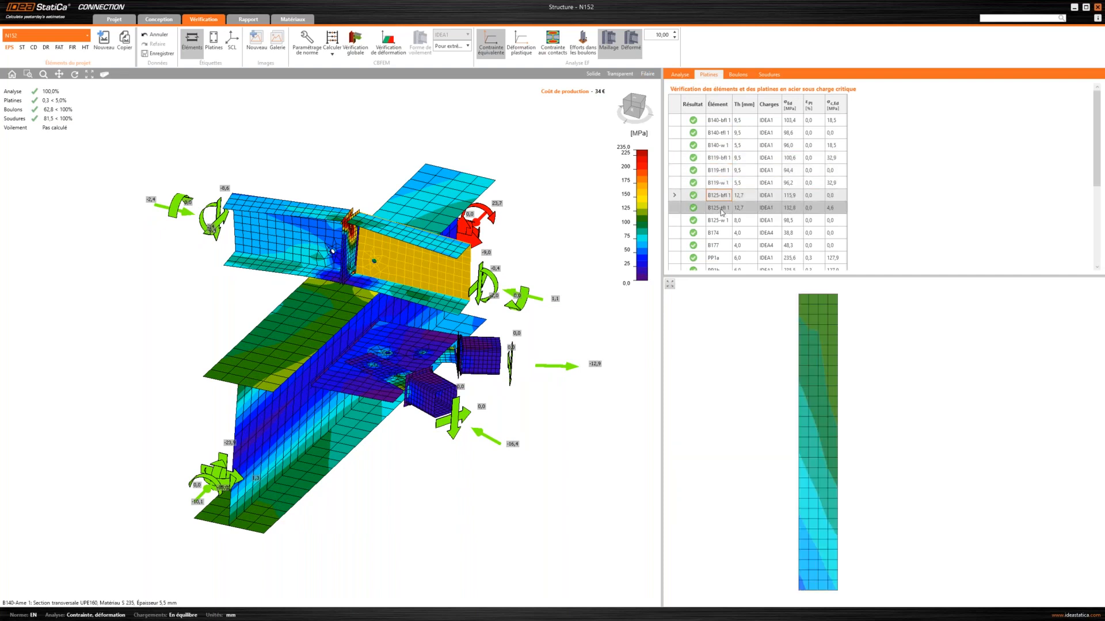
right_drag(403, 395, 344, 279)
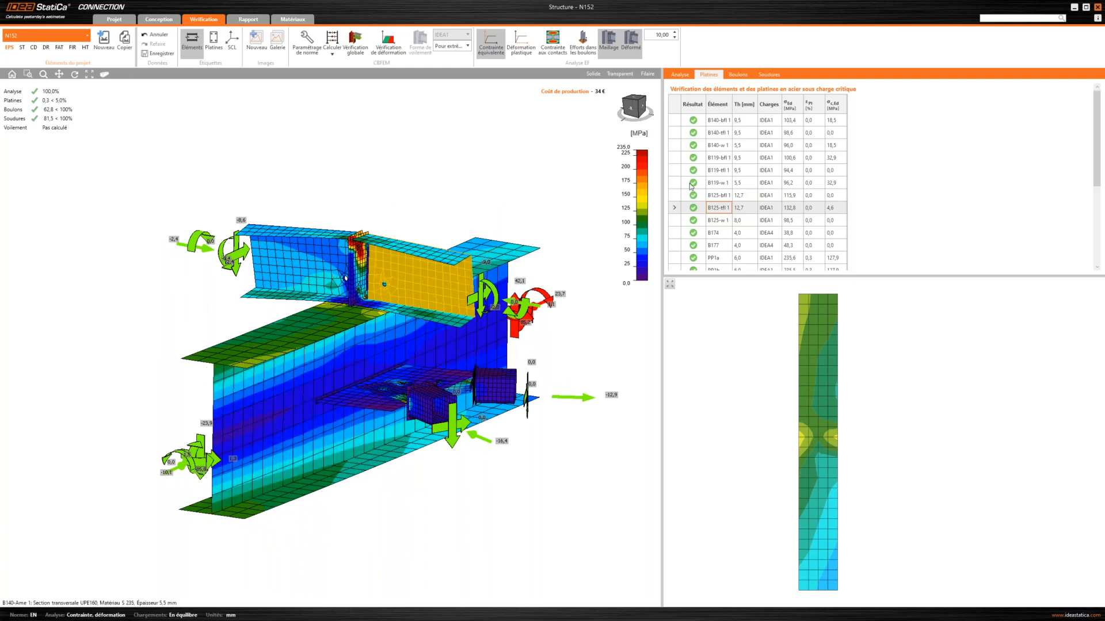
Step: Examine the detailed check of bolt B5 for tension, bearing, shear and combined tension and shear
click(738, 75)
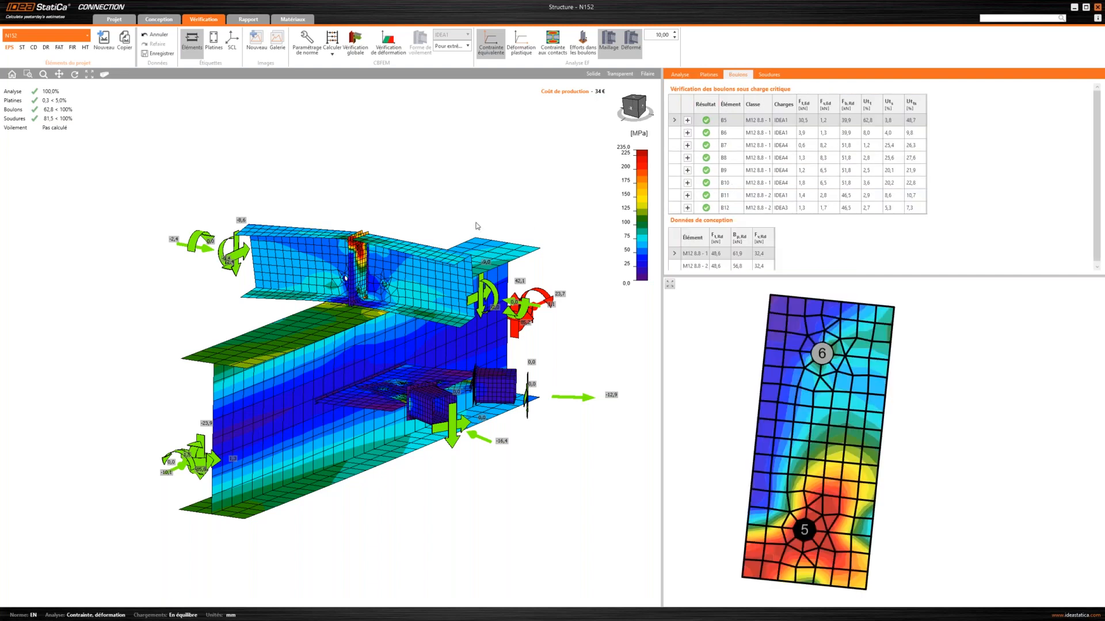
middle_drag(432, 277, 410, 315)
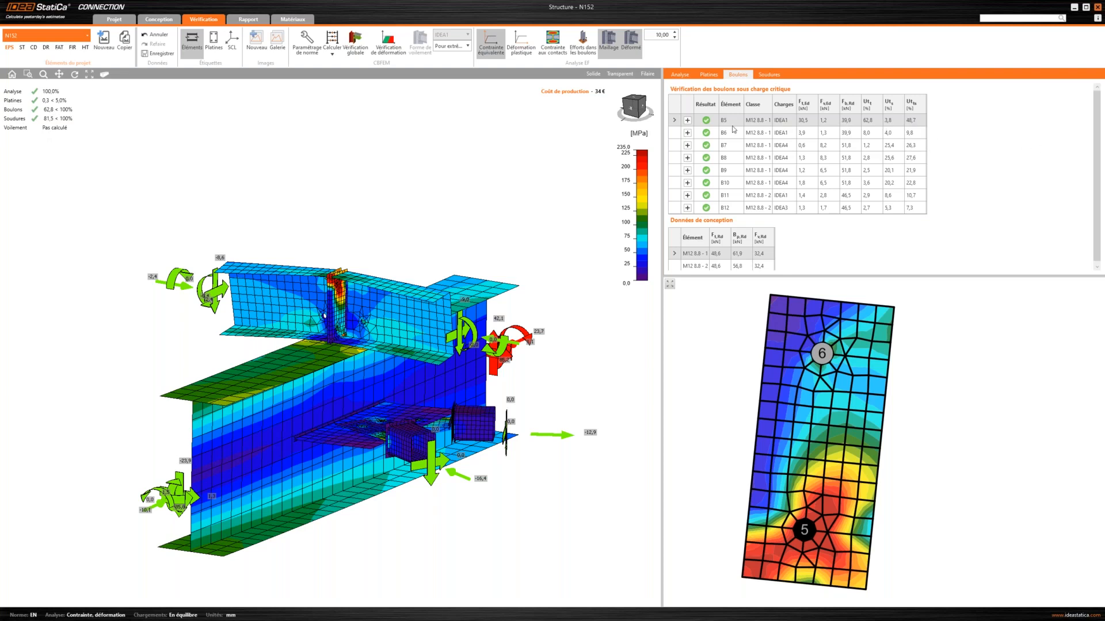
click(687, 120)
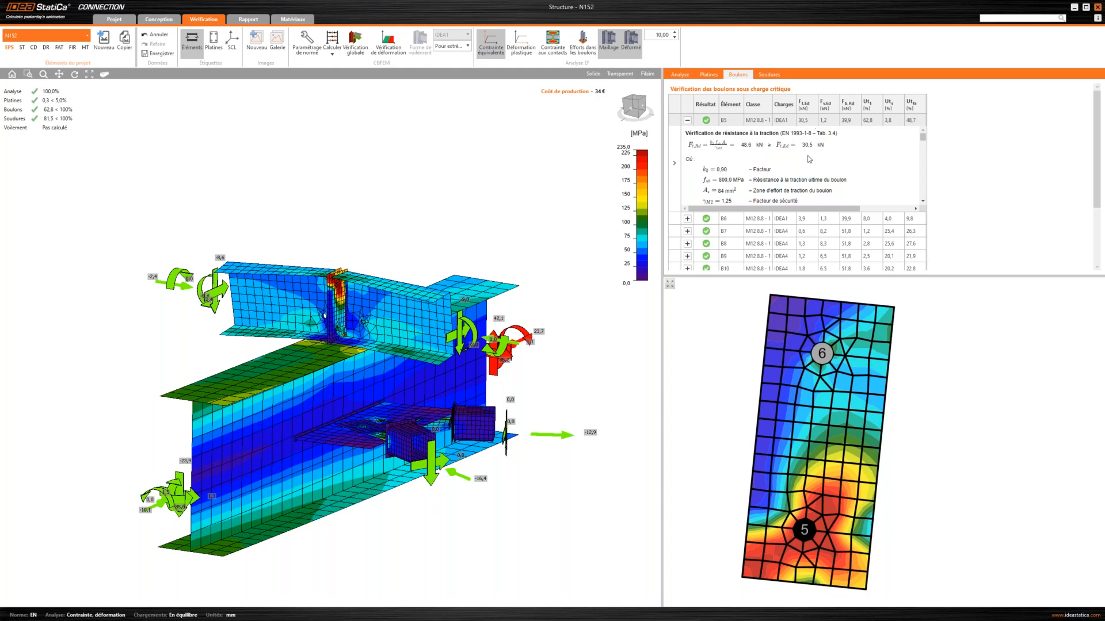
scroll(831, 145, down, 3)
scroll(836, 155, down, 5)
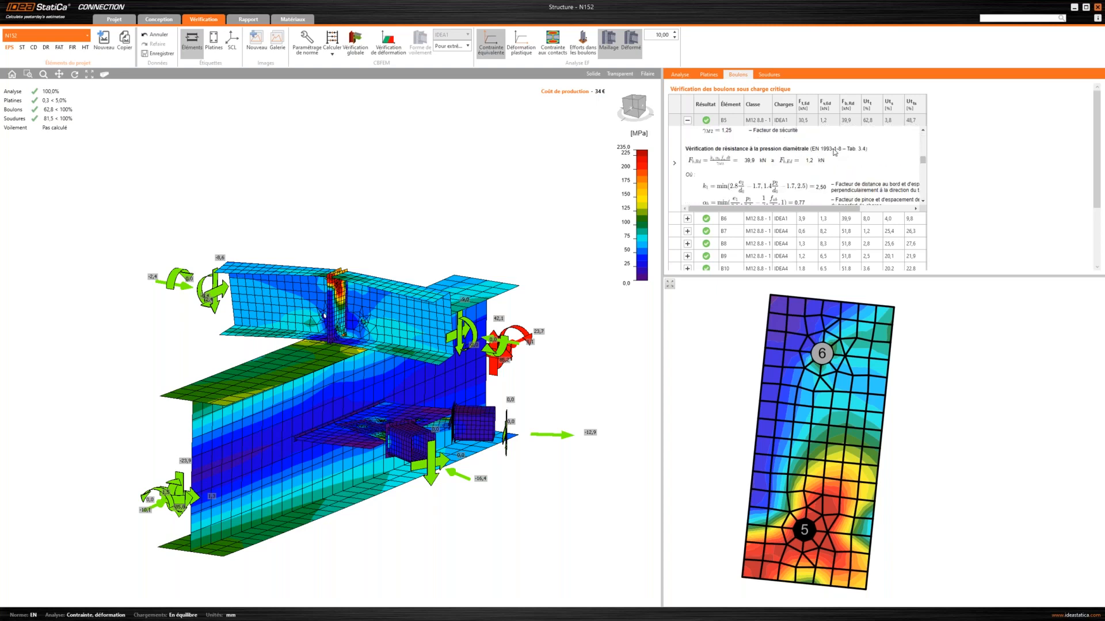
scroll(836, 155, down, 4)
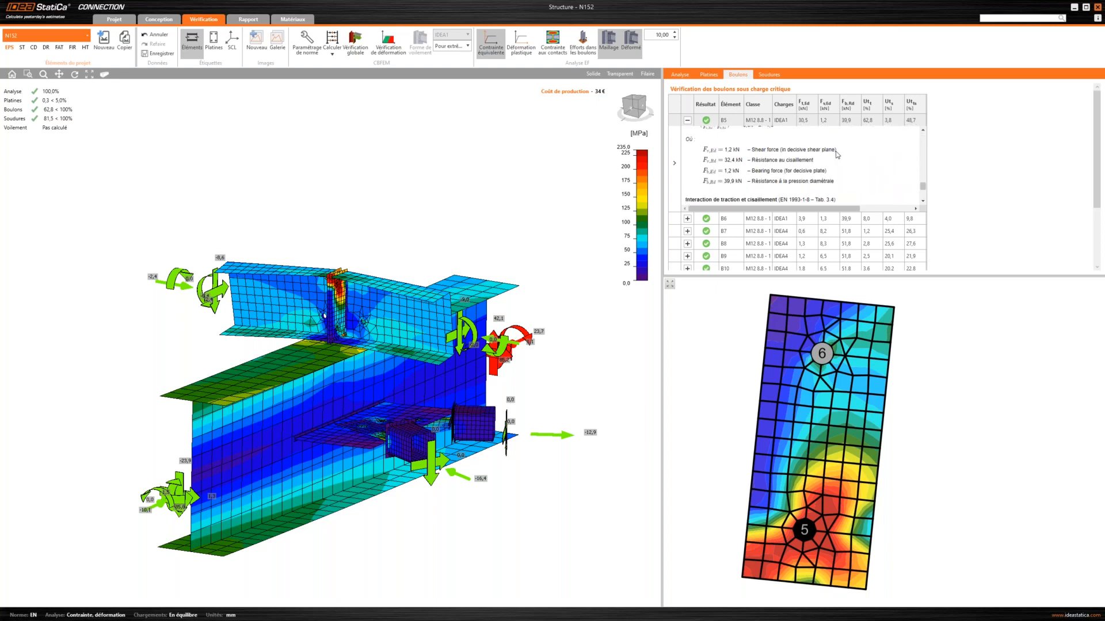
scroll(838, 156, down, 5)
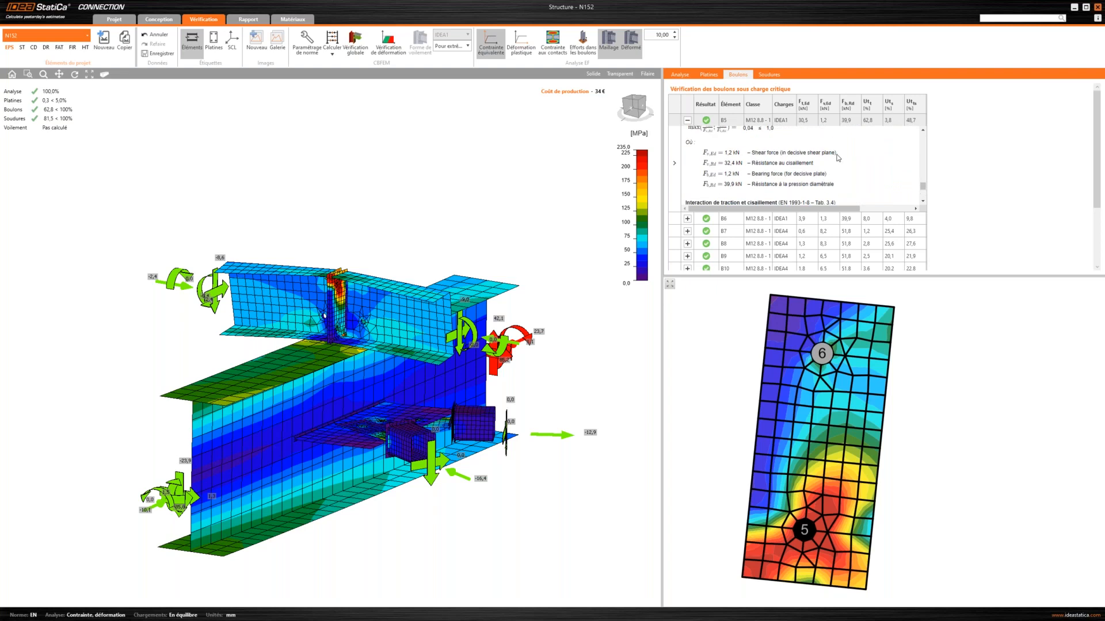
scroll(830, 180, down, 2)
scroll(830, 180, up, 4)
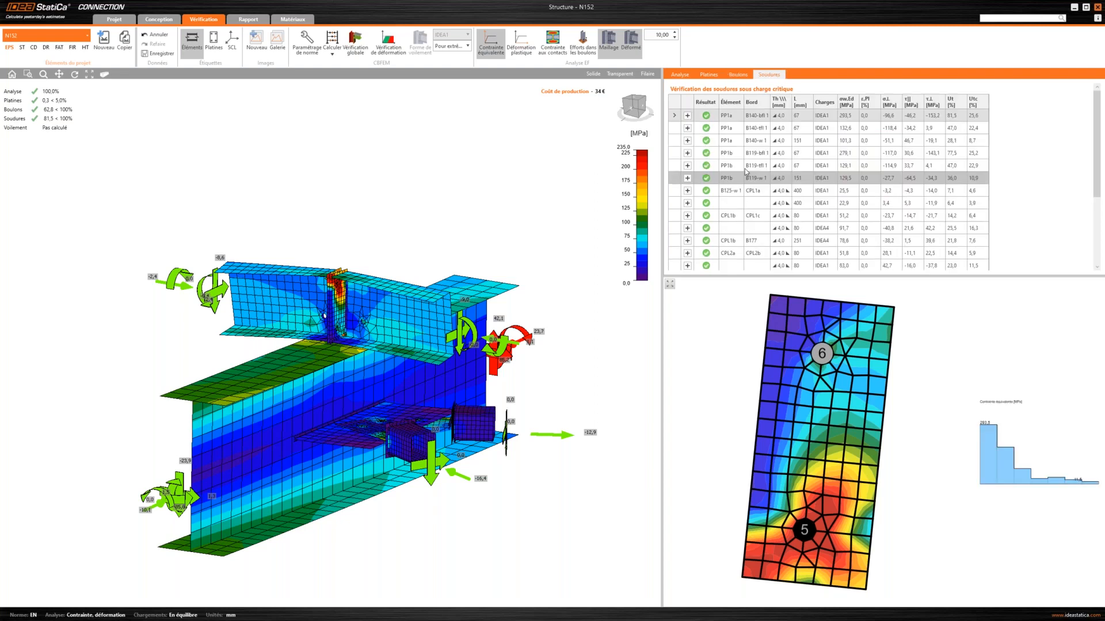
Step: Examine the detailed check of the weld between plate PP1a and B140-bfl 1, and go back to the connection design
click(688, 116)
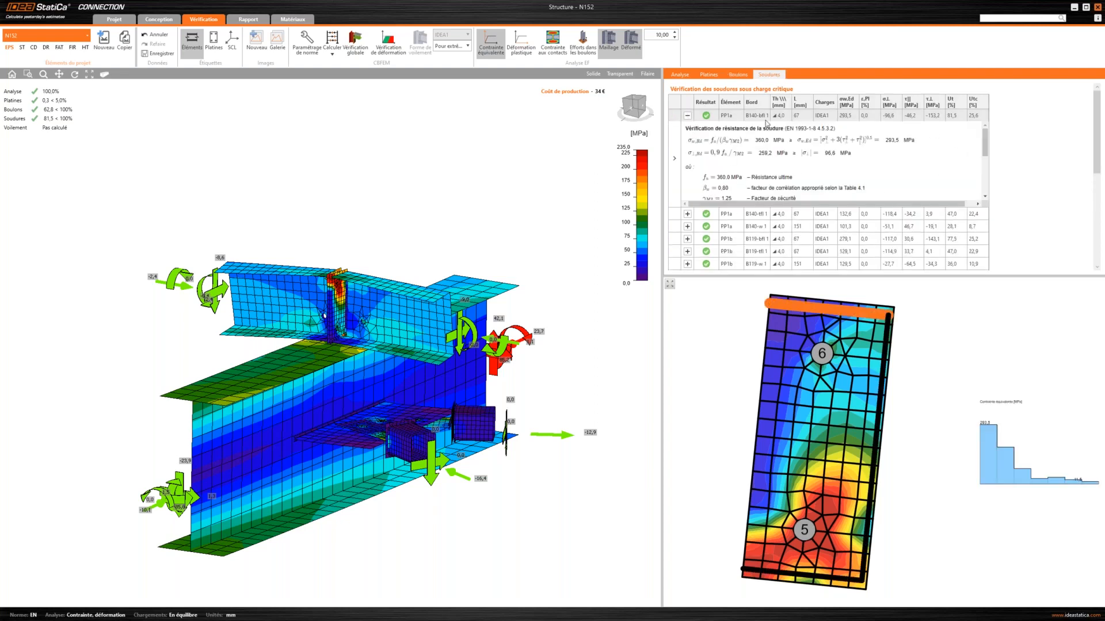
scroll(873, 162, down, 3)
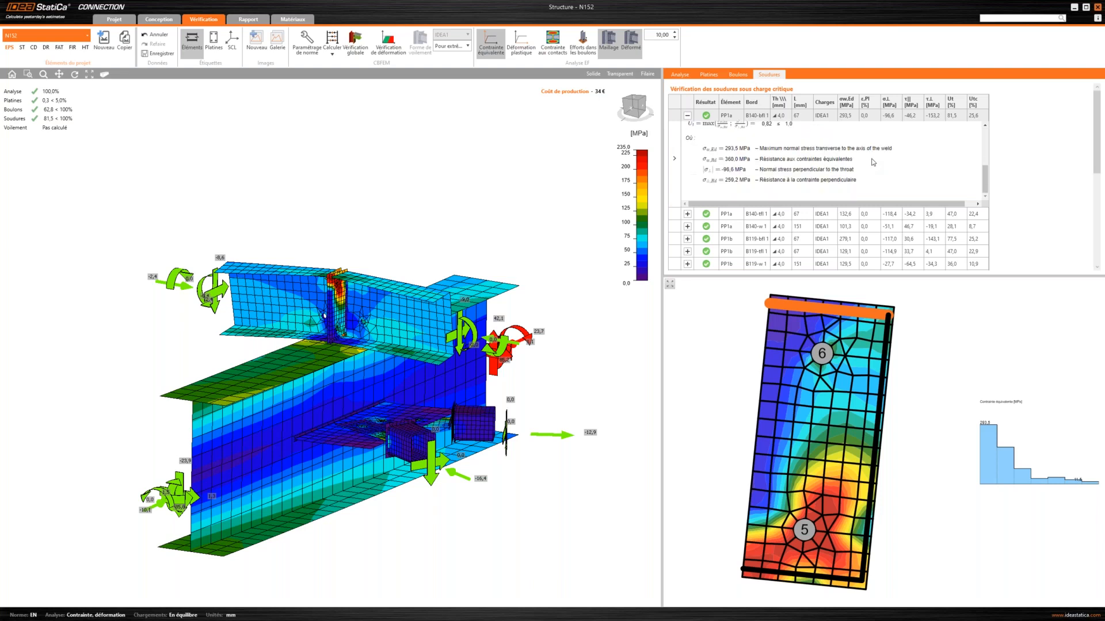
ctrl+middle_drag(454, 195, 436, 223)
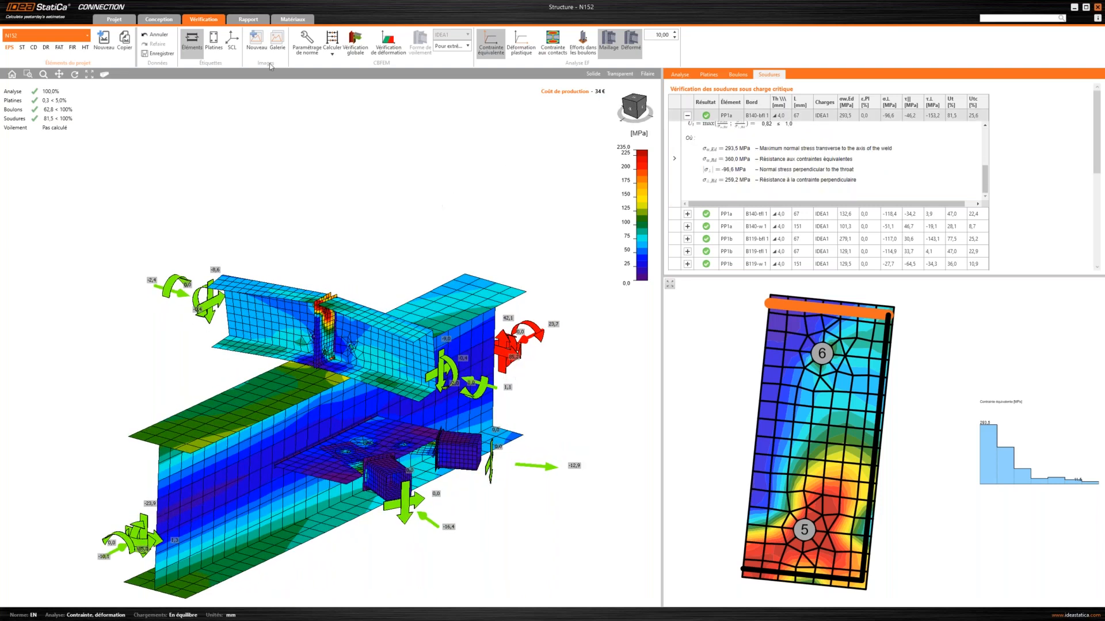
click(167, 23)
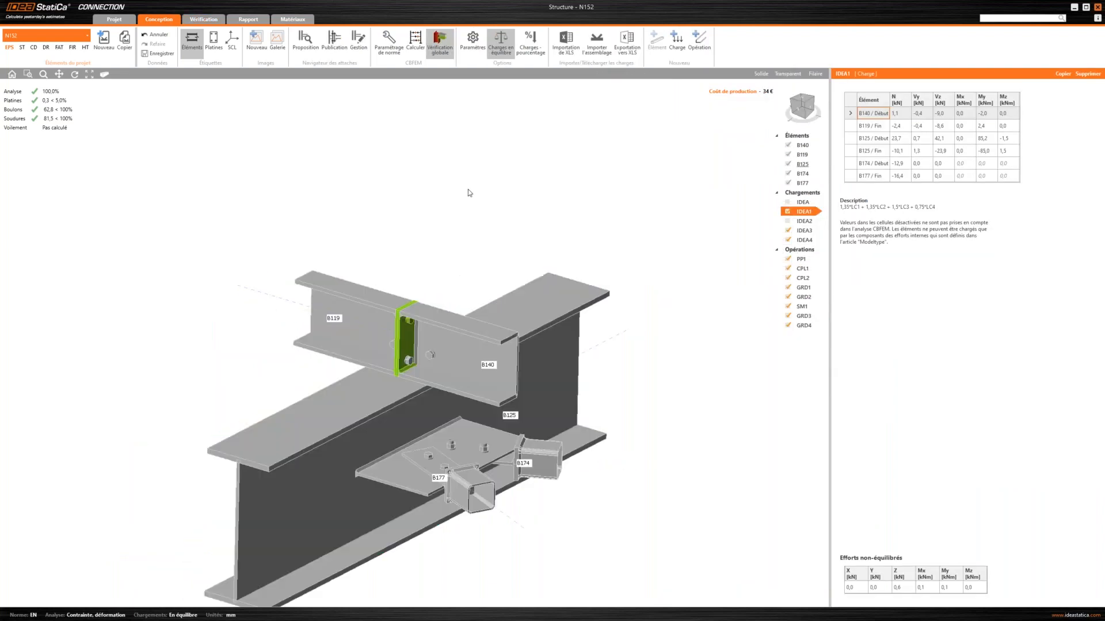
Step: Deactivate load effects IDEA, IDEA2, IDEA3 and IDEA4 so that only IDEA1 is active for connection N152
middle_drag(582, 210, 531, 160)
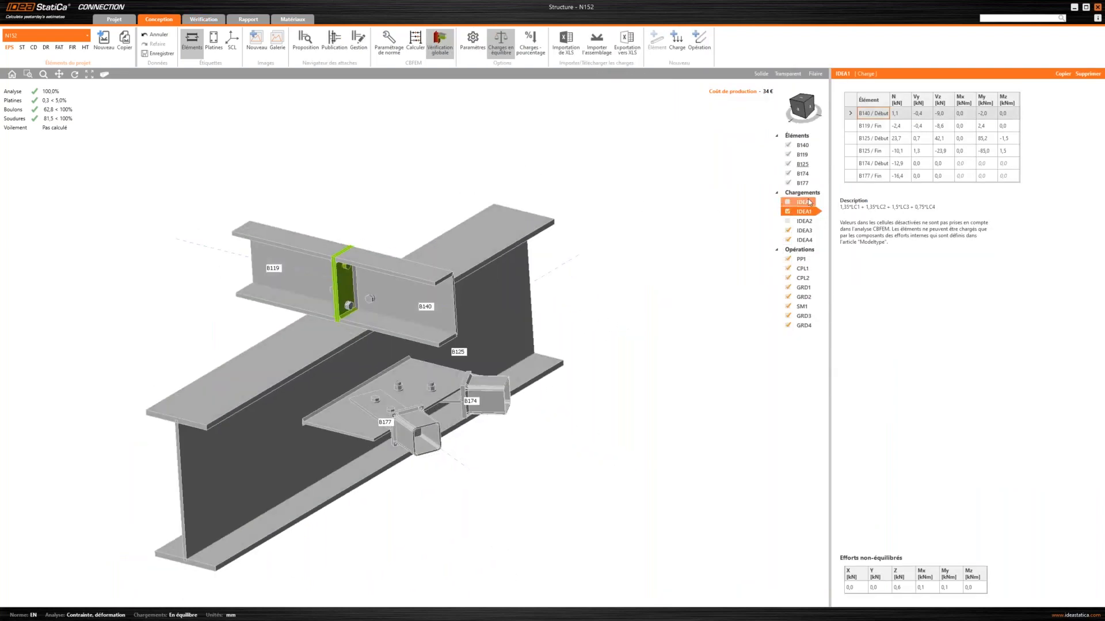
click(789, 203)
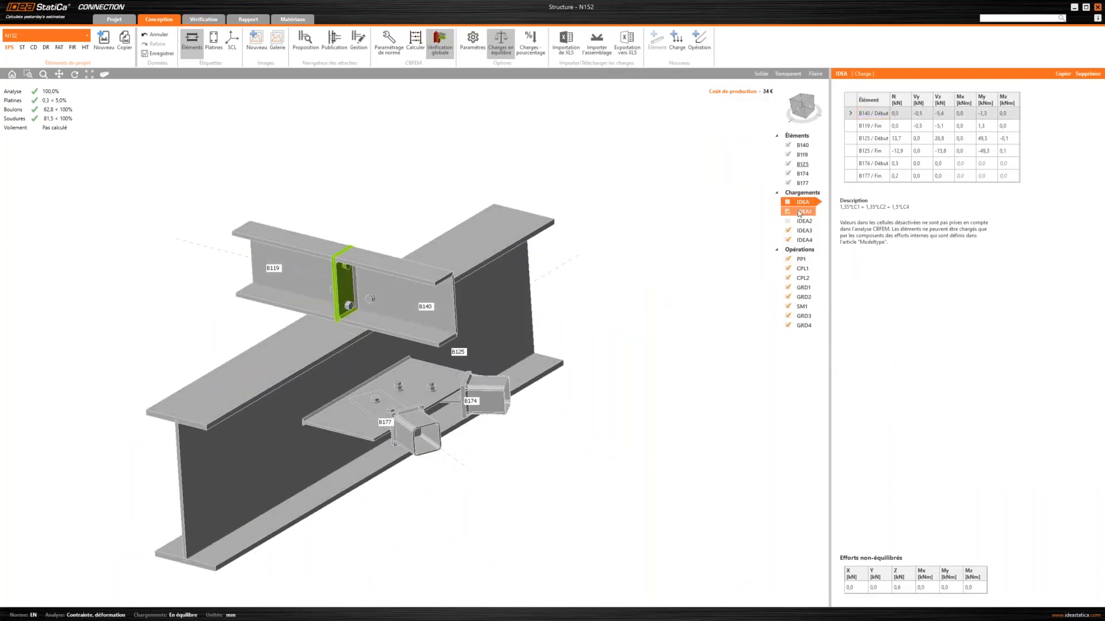
click(788, 221)
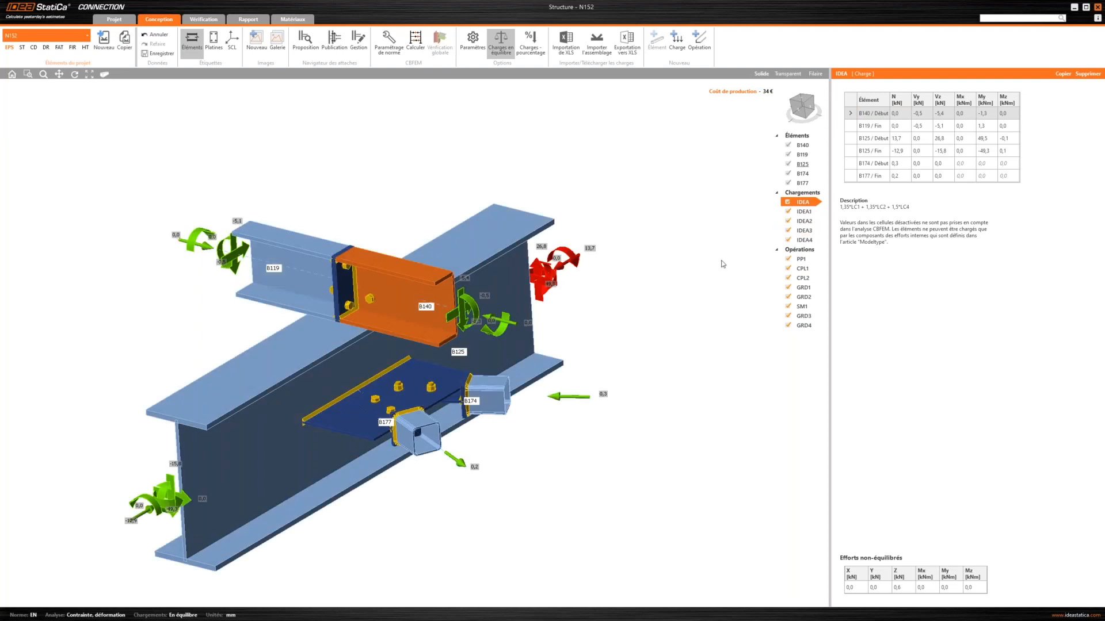
click(805, 212)
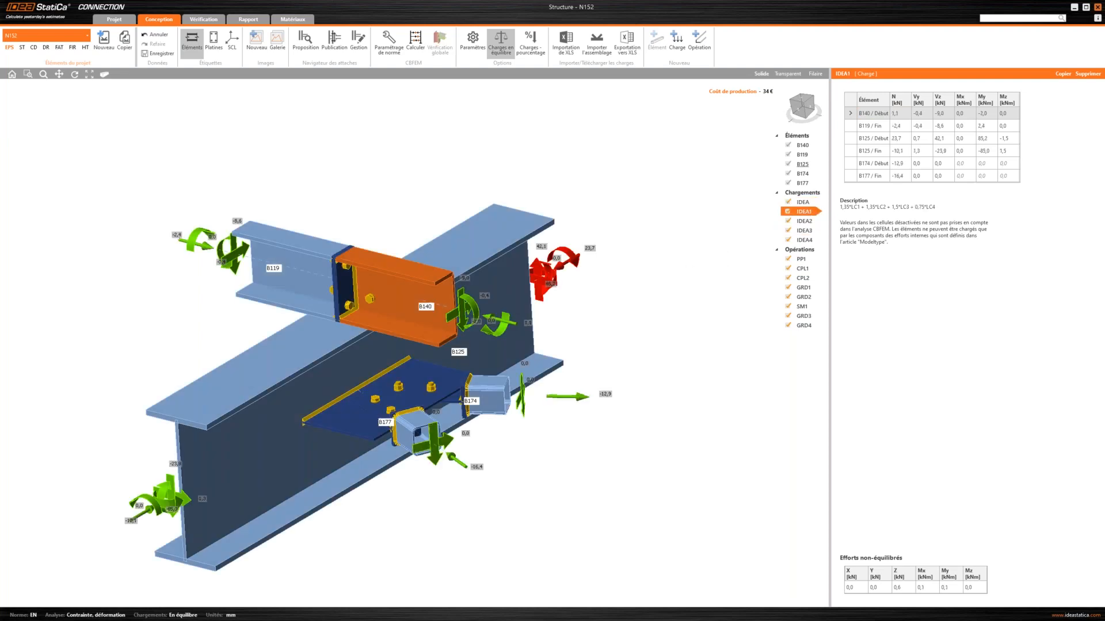
click(788, 221)
click(787, 230)
click(788, 241)
click(788, 202)
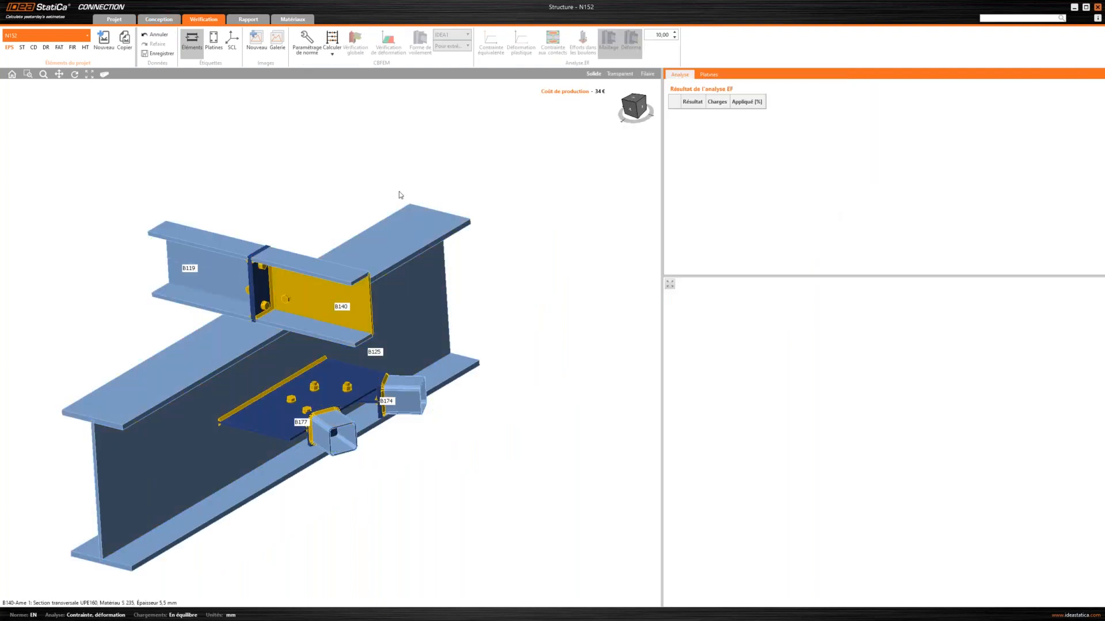
Step: Calculate N152 including the buckling analysis and display the first buckling shape on the model
click(332, 53)
click(348, 78)
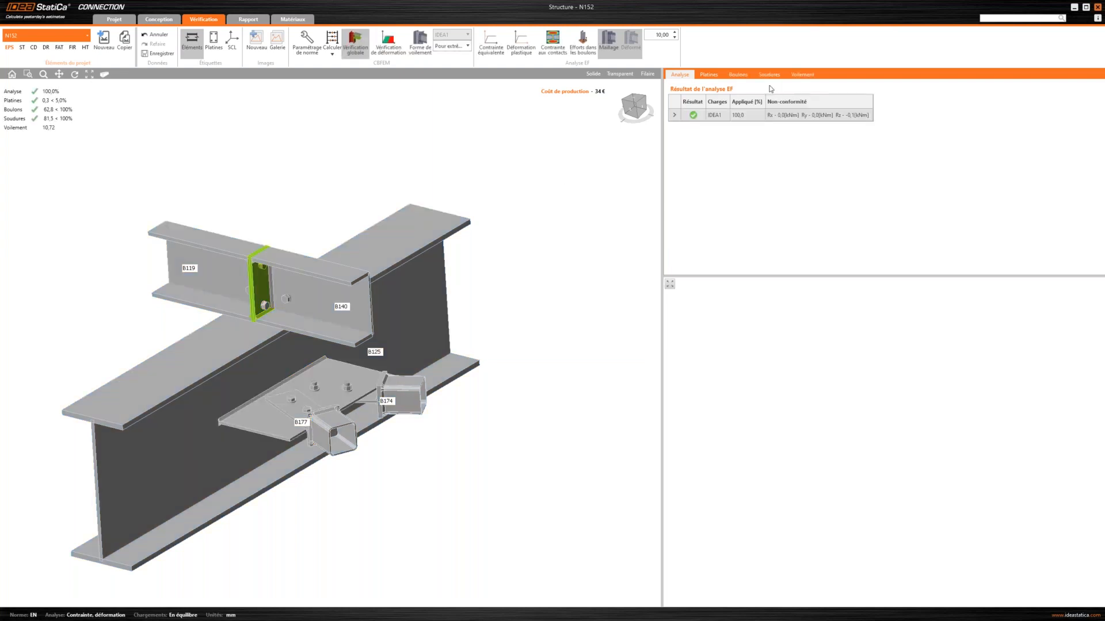
click(807, 75)
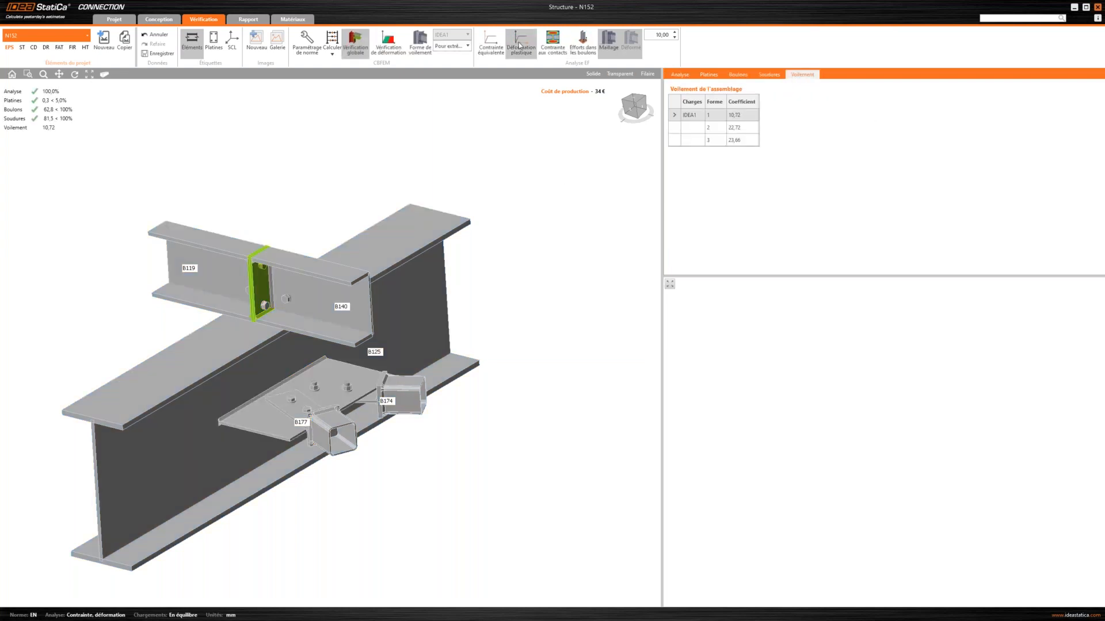
click(420, 43)
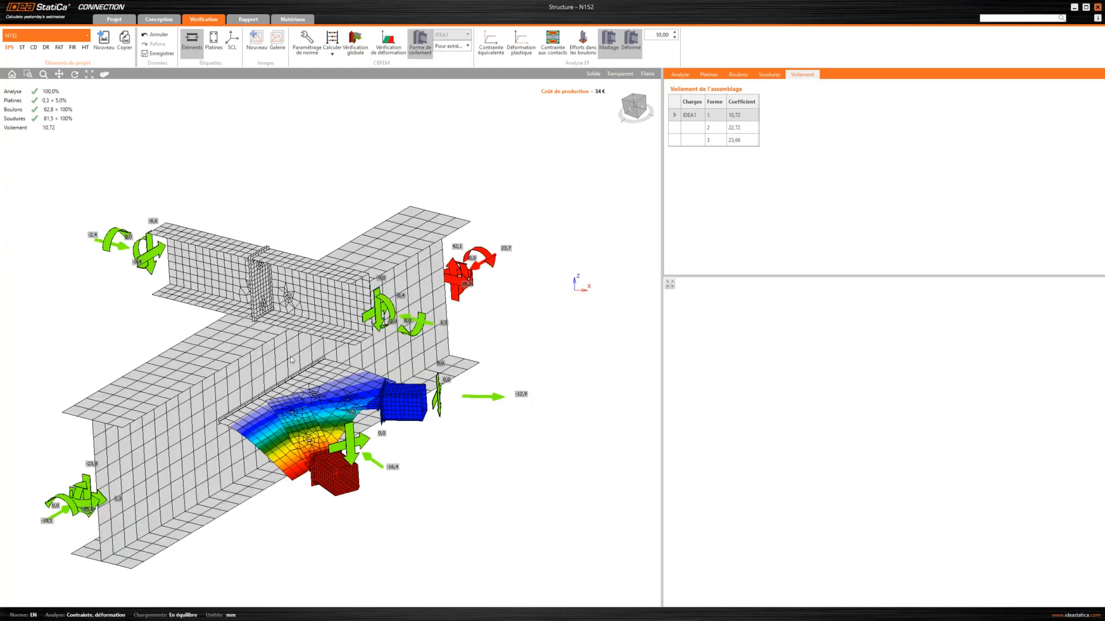
Step: Examine buckling shapes 2 and 3 of the connection on beam B125 and the gusset, and go back to shape 1
middle_drag(448, 391, 458, 355)
middle_drag(338, 434, 431, 375)
click(739, 127)
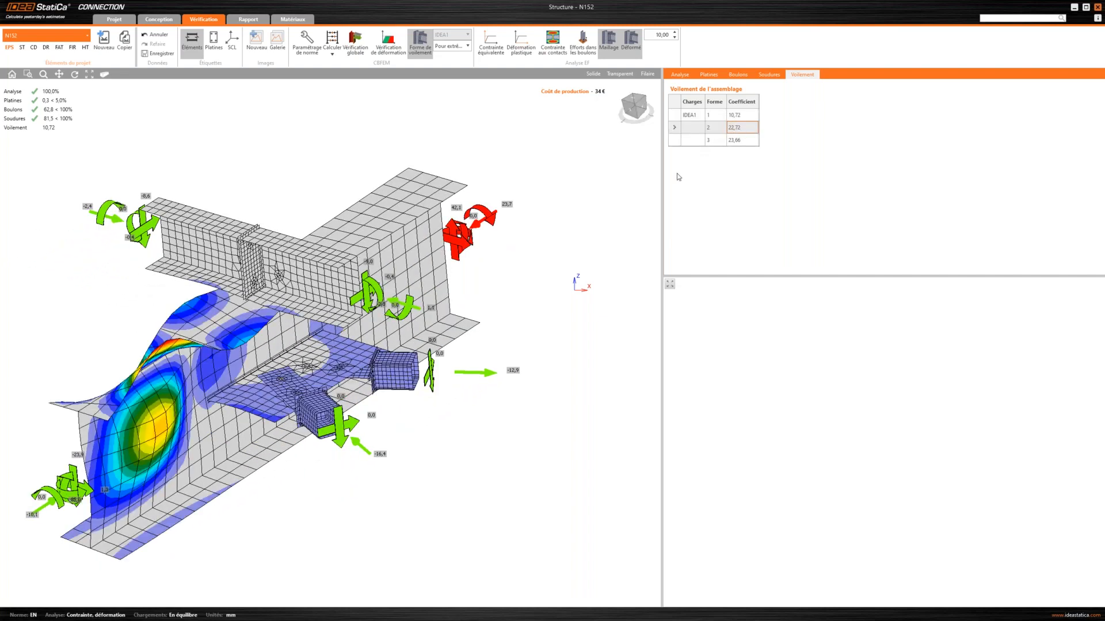
middle_drag(371, 402, 340, 360)
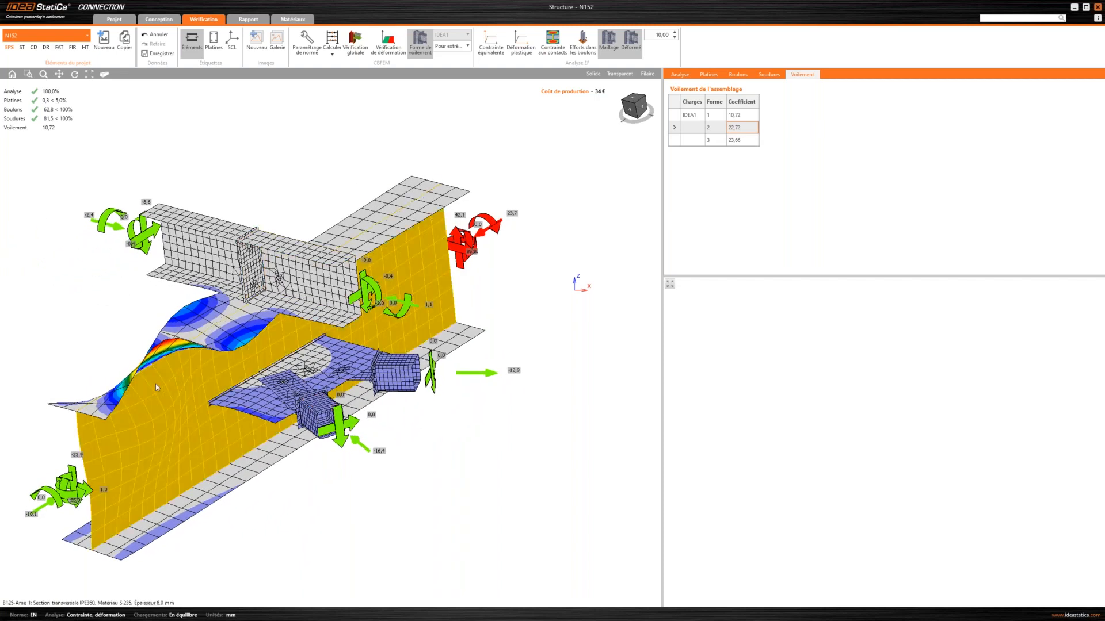
mouse_move(214, 351)
middle_down()
mouse_move(157, 410)
mouse_move(204, 368)
middle_up()
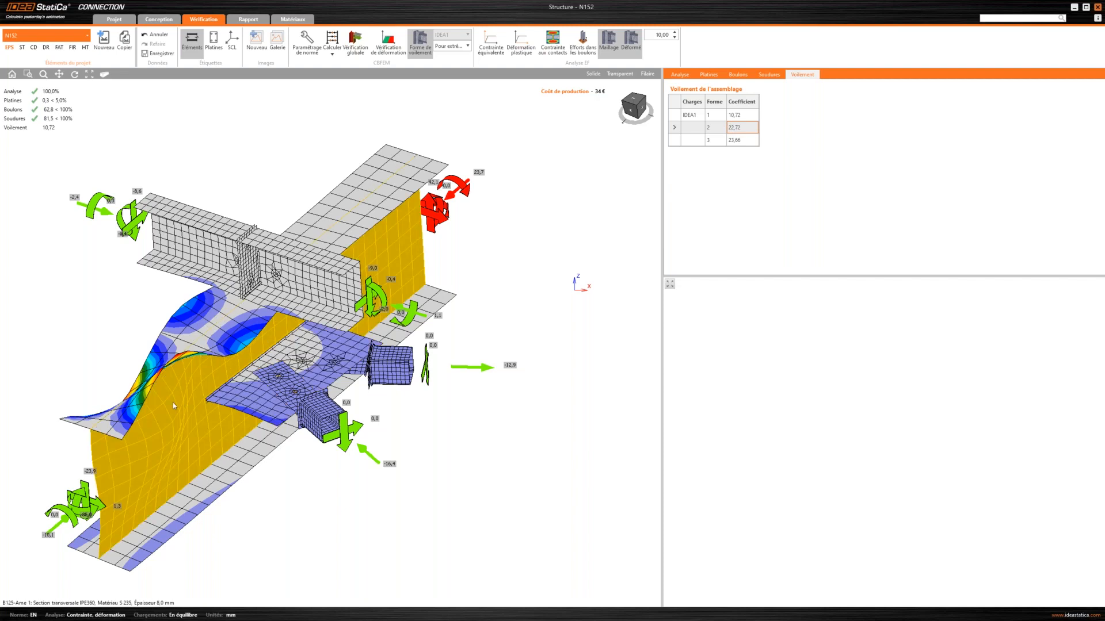
mouse_move(349, 368)
middle_down()
mouse_move(313, 365)
mouse_move(328, 380)
mouse_move(300, 340)
mouse_move(359, 316)
mouse_move(369, 362)
middle_up()
click(742, 141)
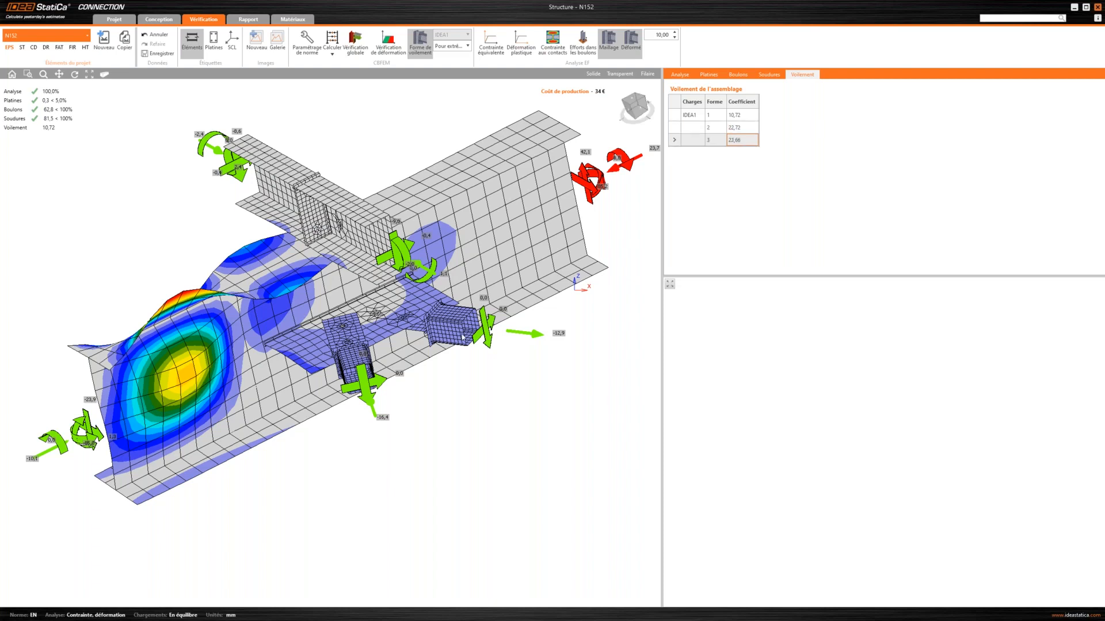
click(748, 116)
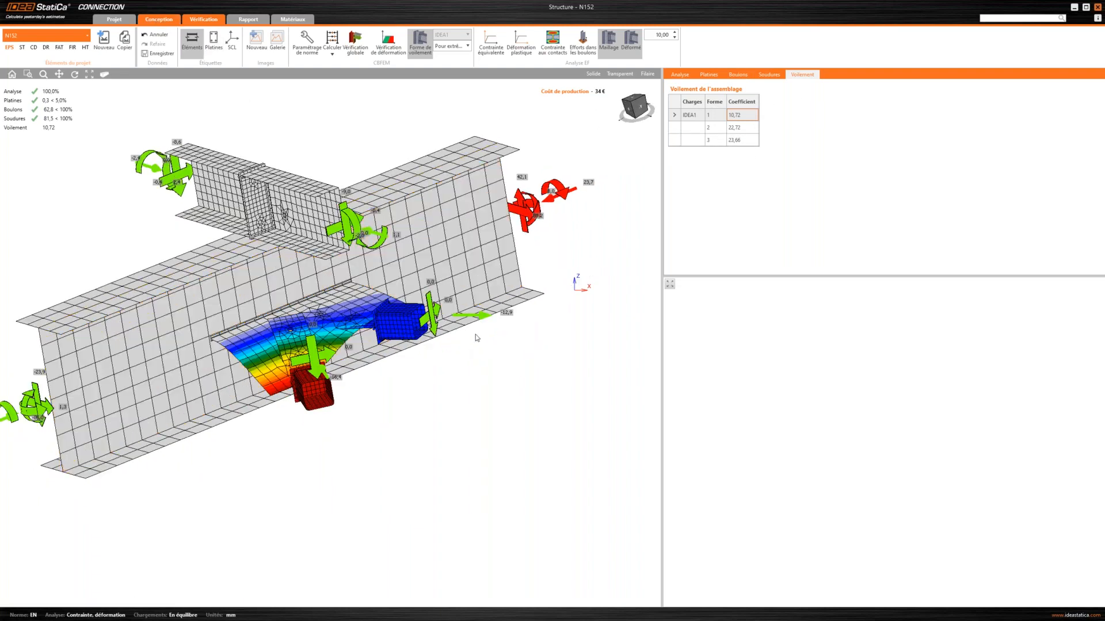
Step: Set the gusset plate thickness of connecting plate operation CPL1 to 10 mm
click(159, 19)
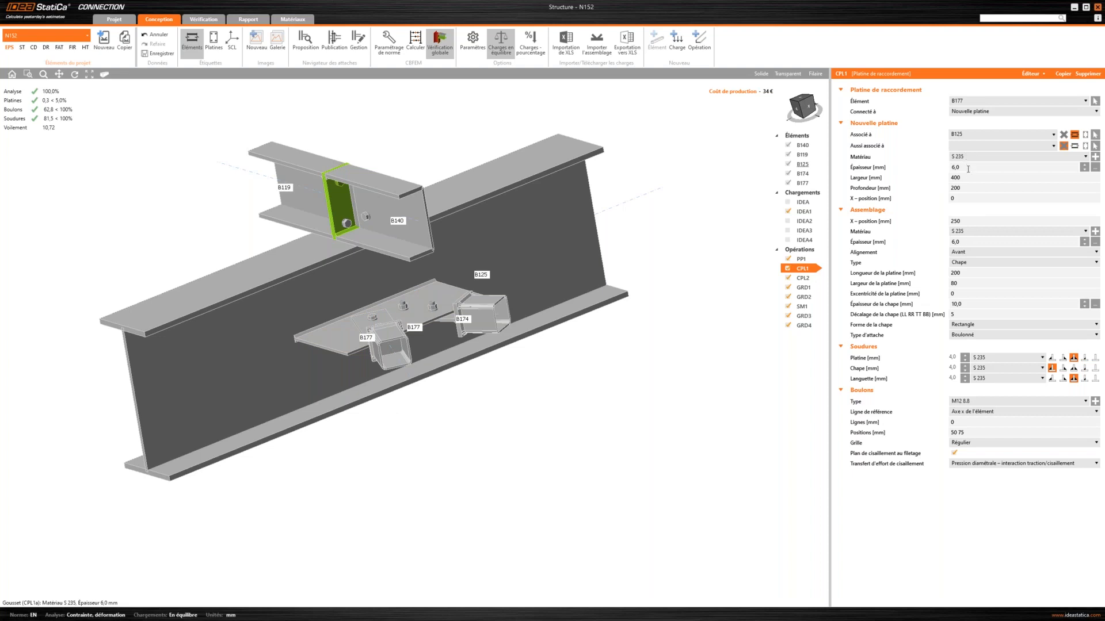
click(968, 168)
text(10)
key(Tab)
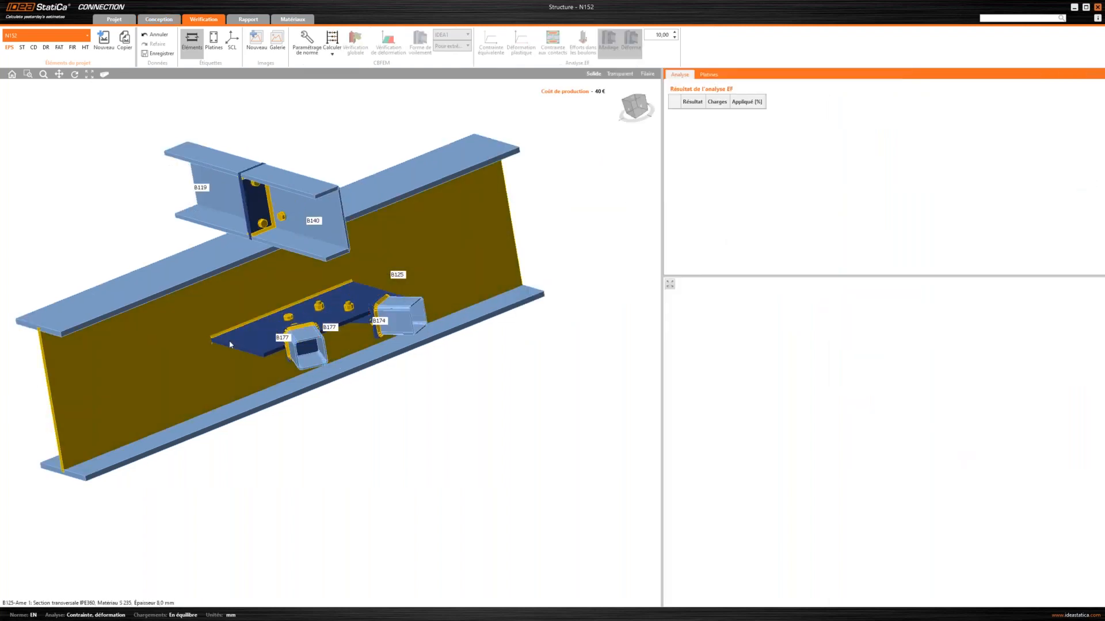
Step: Recalculate N152 with the buckling analysis for the thicker gusset and display its first buckling shape
middle_drag(230, 342, 164, 316)
scroll(163, 317, up, 4)
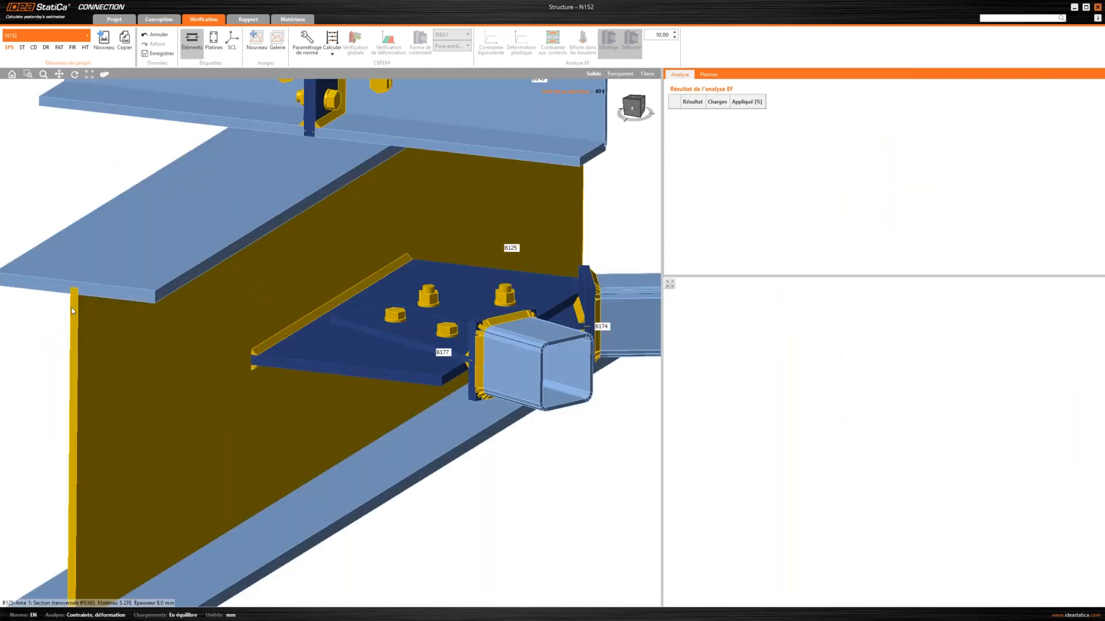
scroll(220, 391, down, 5)
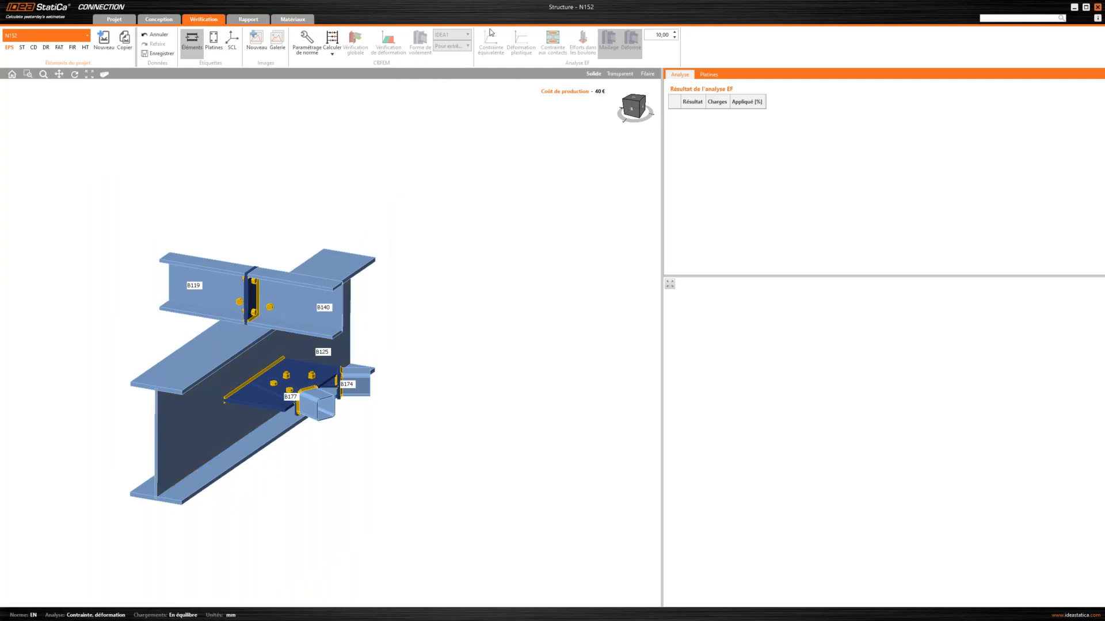
click(331, 51)
click(358, 76)
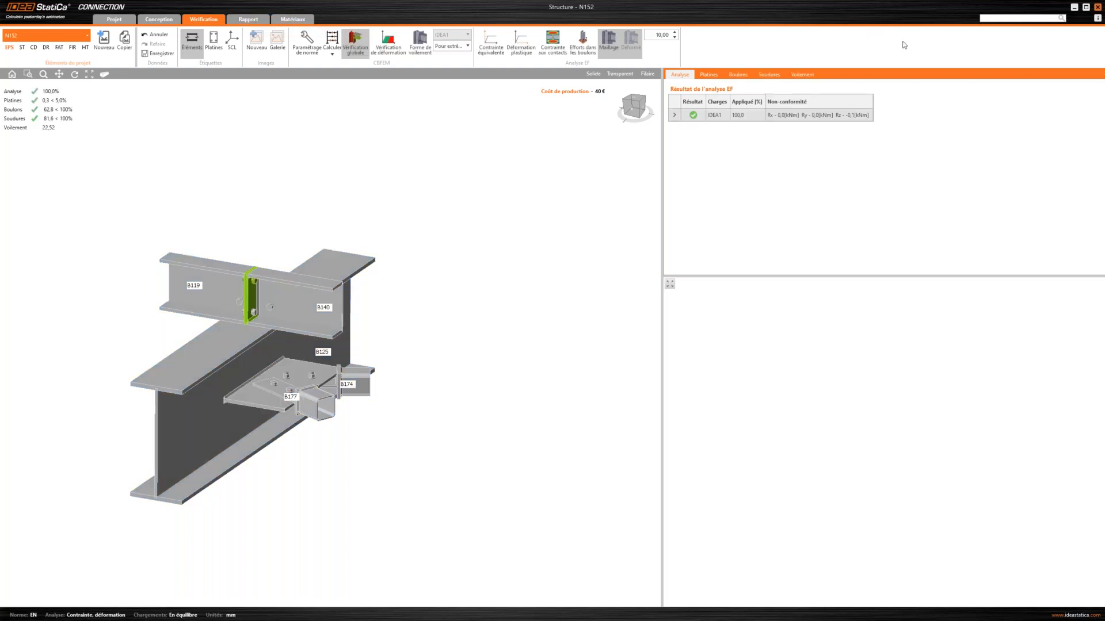
click(802, 74)
click(420, 43)
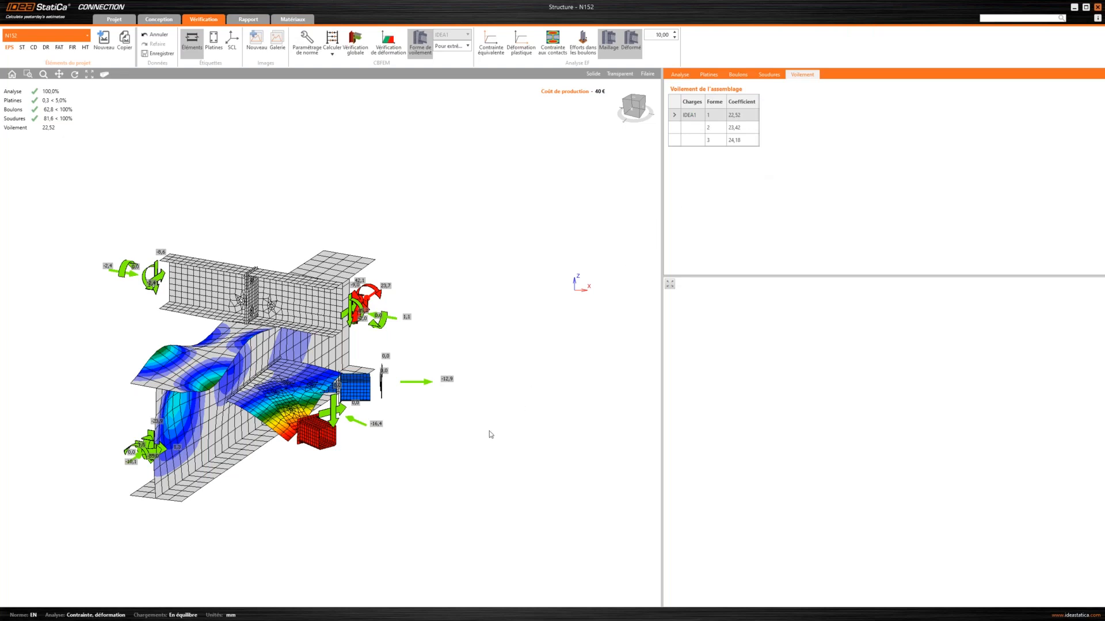
mouse_move(463, 357)
right_down()
mouse_move(582, 212)
mouse_move(466, 336)
right_up()
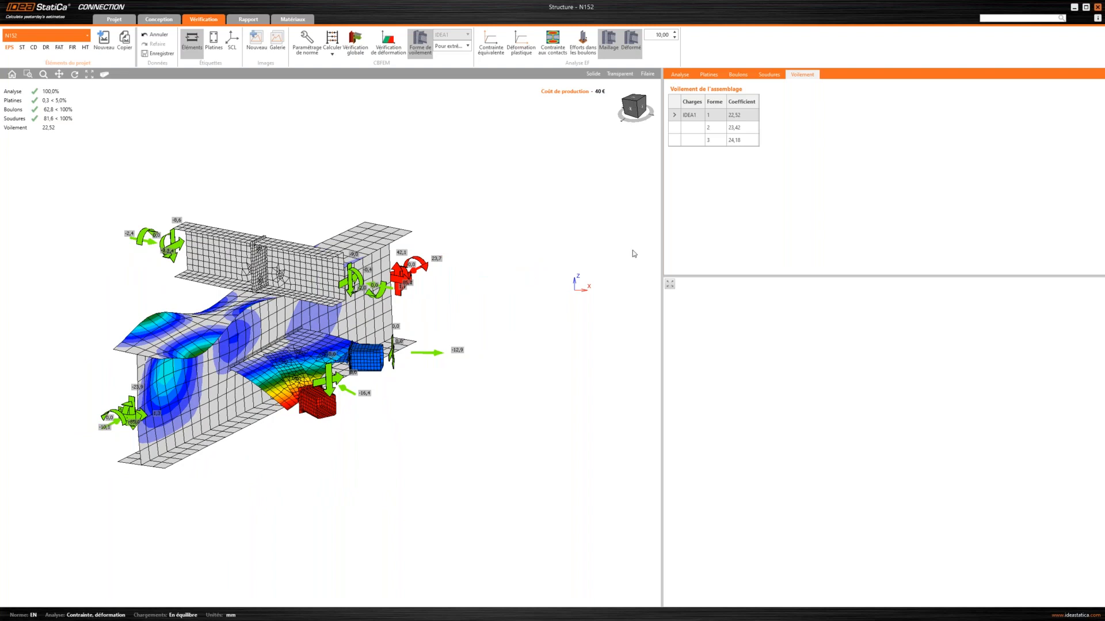
Step: Save and close connection N152 and return to the Checkbot structure model
click(1097, 7)
click(512, 340)
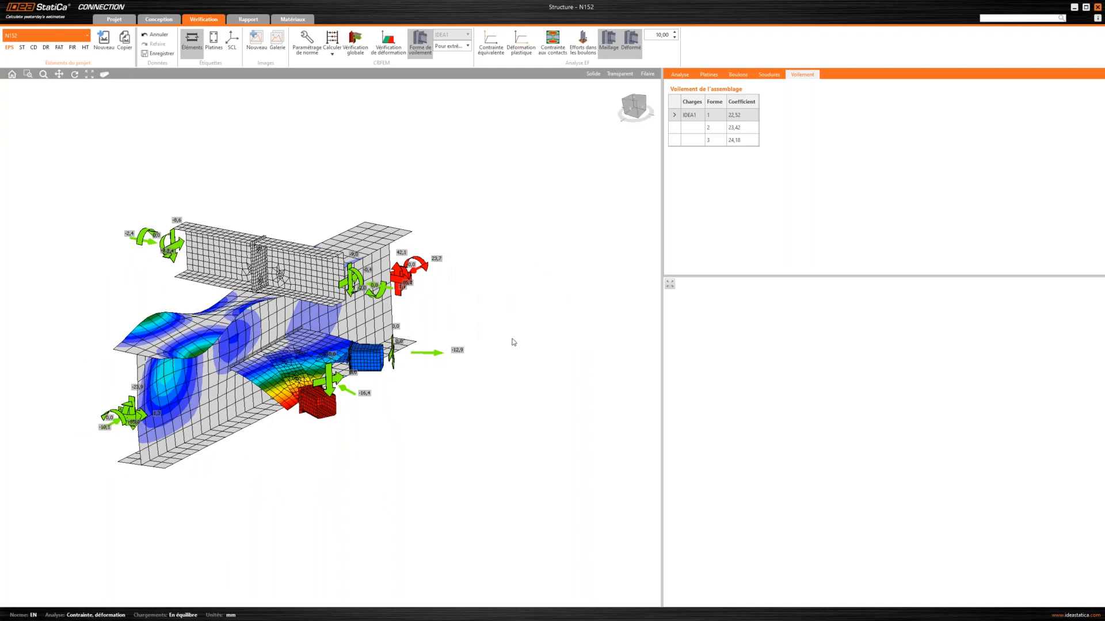
middle_drag(584, 347, 565, 364)
ctrl+middle_drag(439, 383, 478, 373)
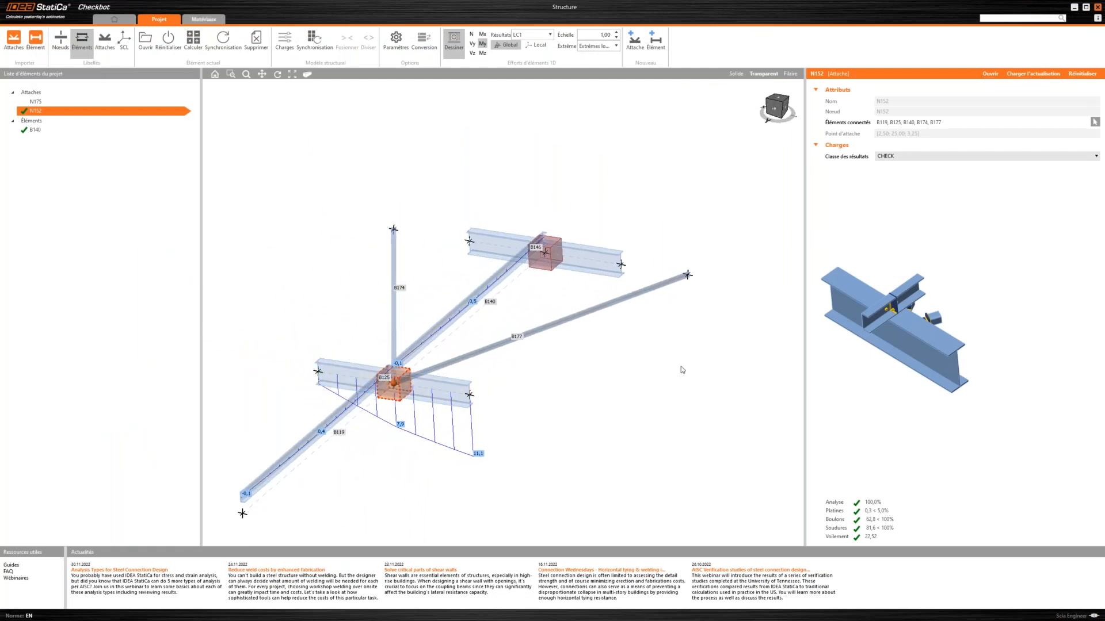
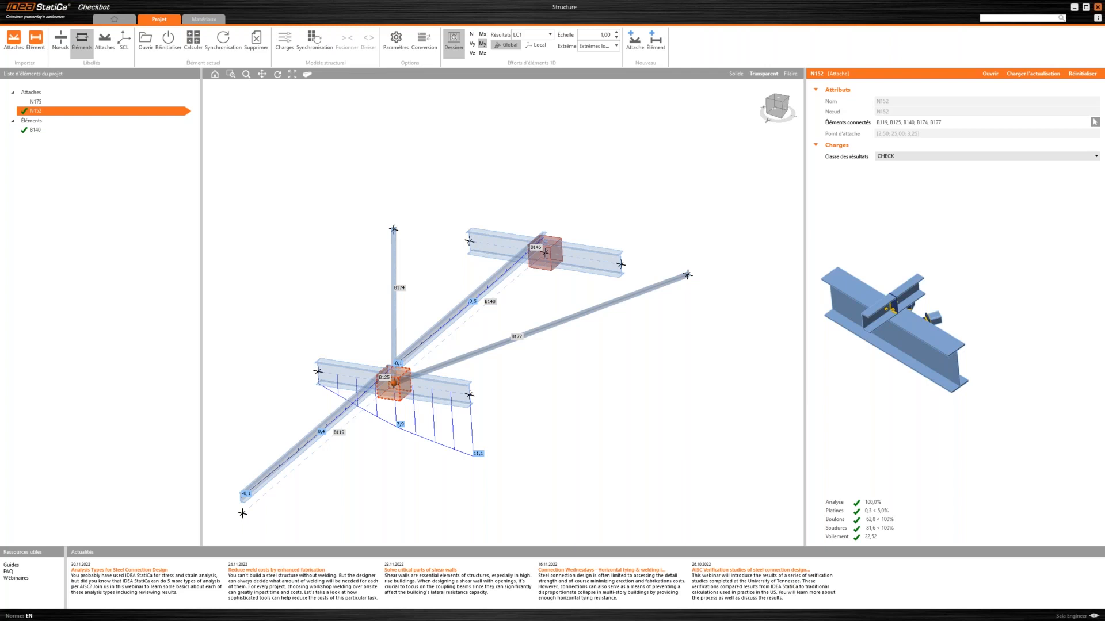
Step: Switch to SCIA Engineer and examine the purlin and bracing node with member volumes shown, and return to the wireframe display
drag(933, 233, 304, 2)
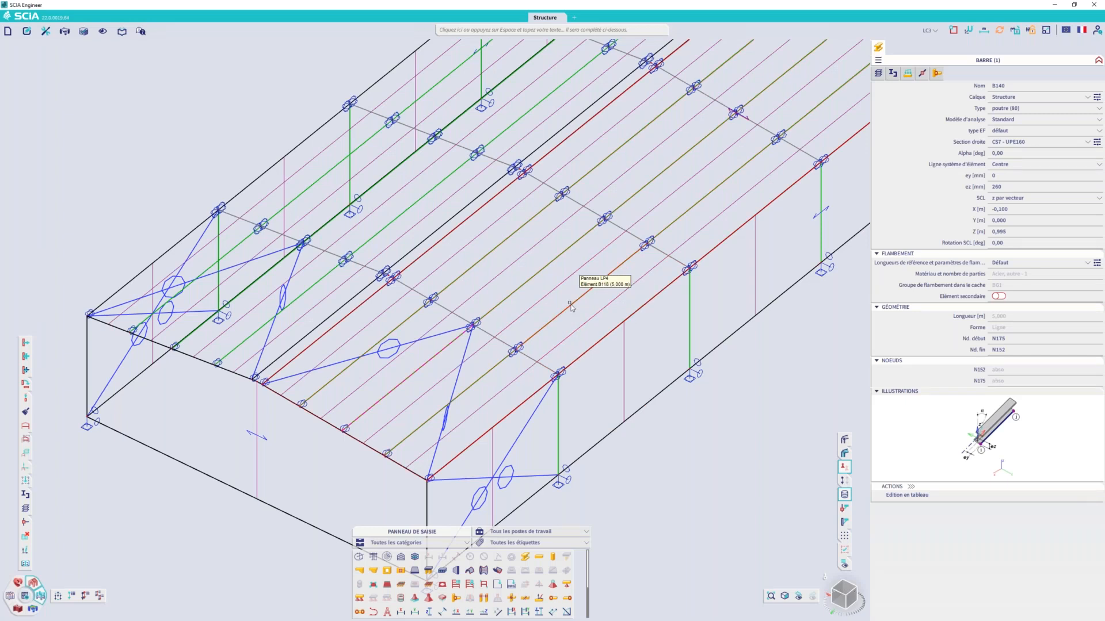
ctrl+right_drag(535, 292, 535, 296)
scroll(478, 333, up, 4)
scroll(478, 332, up, 4)
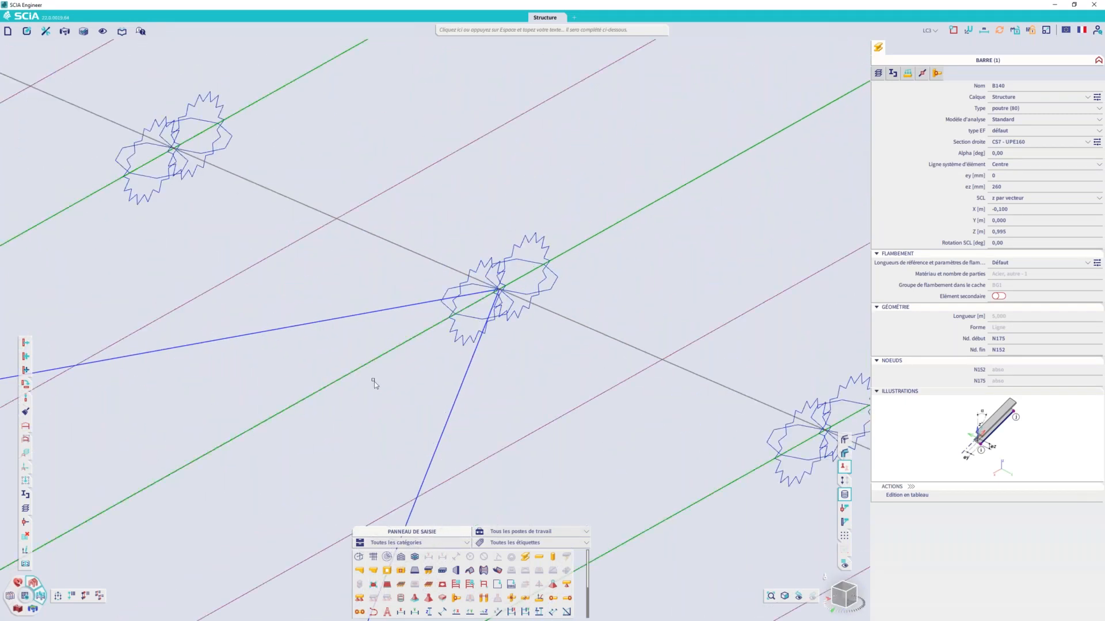
drag(358, 395, 307, 359)
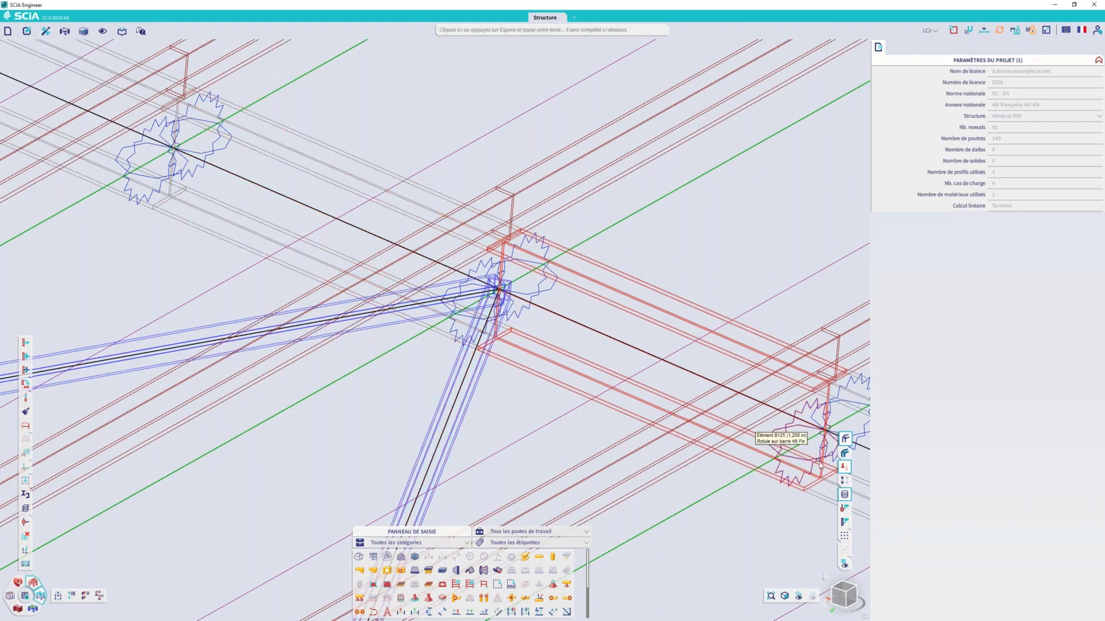
scroll(453, 322, down, 4)
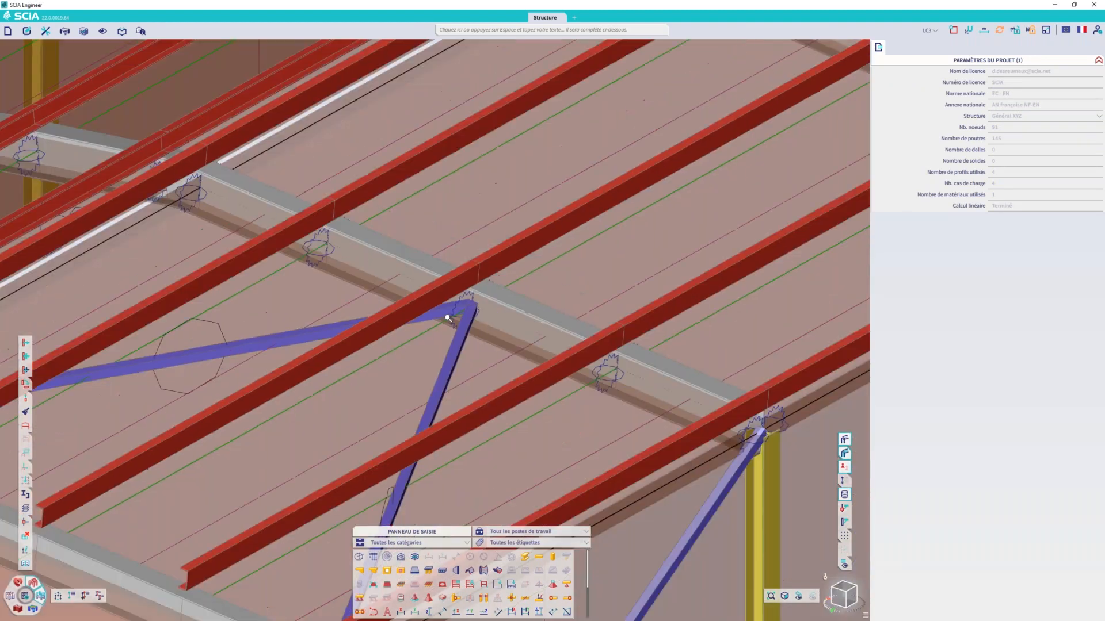
middle_drag(766, 457, 834, 439)
click(844, 440)
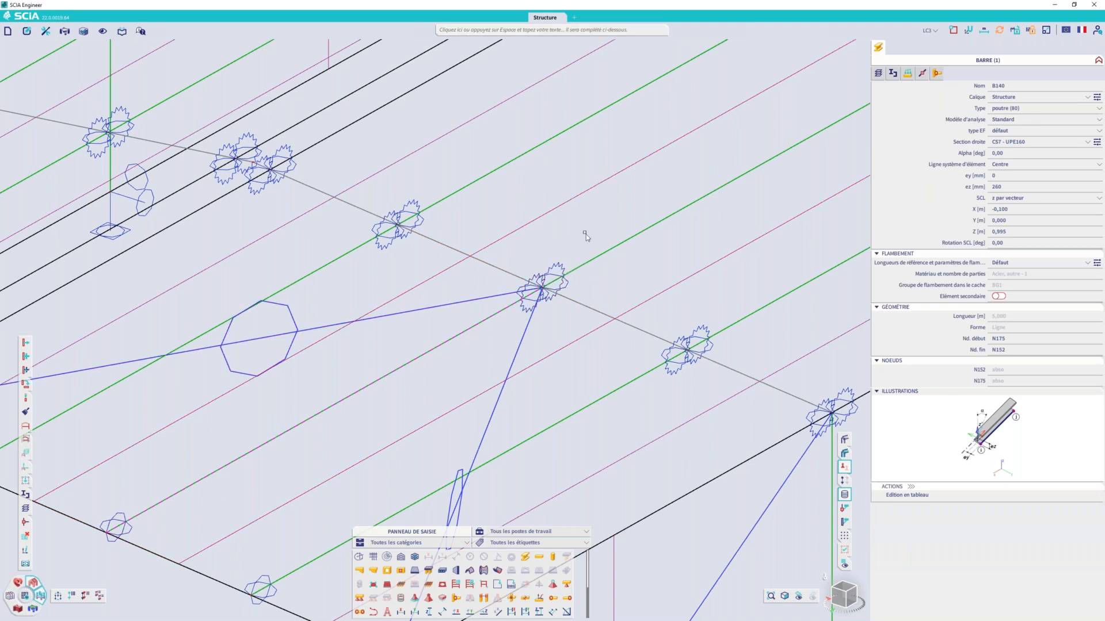
scroll(585, 236, down, 5)
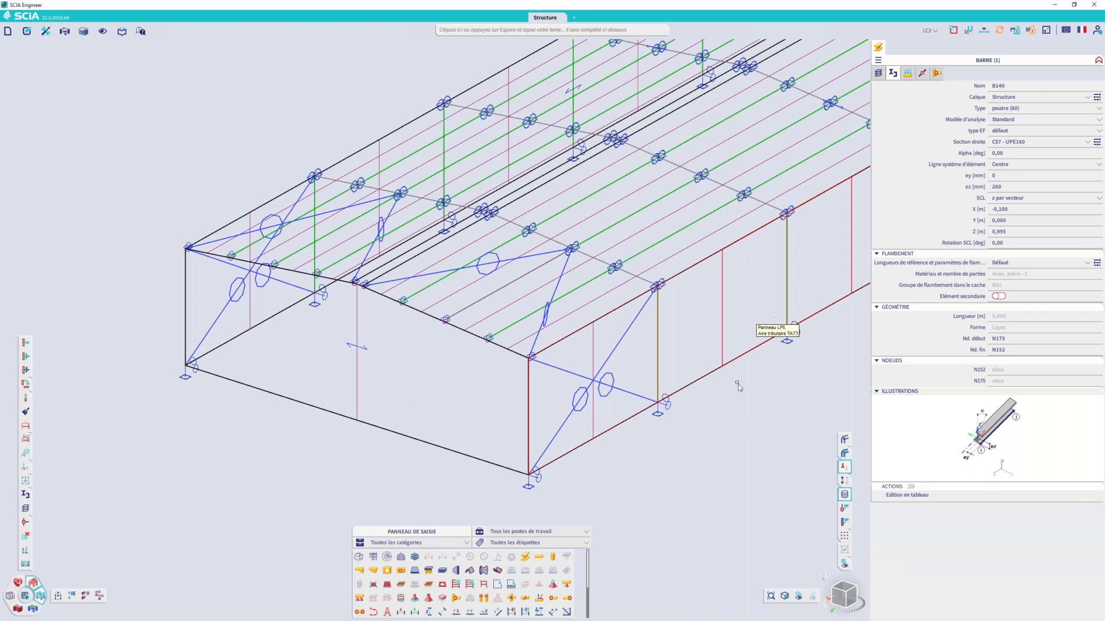
Step: Define the user coordinate system by three points in the roof plane, with its origin at the front eave corner
click(954, 30)
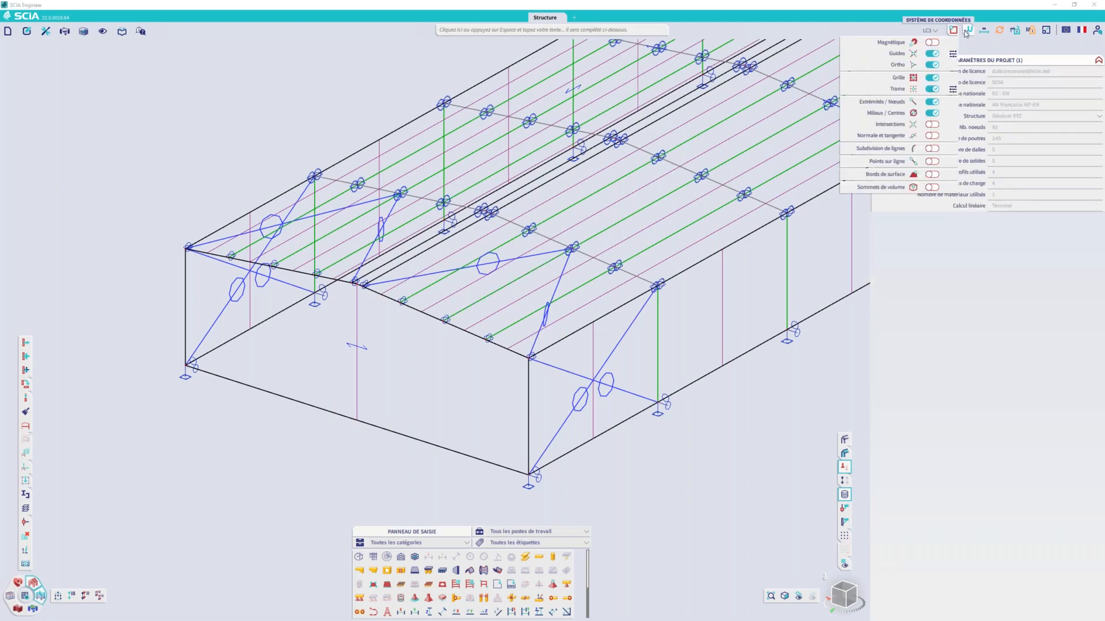
click(968, 30)
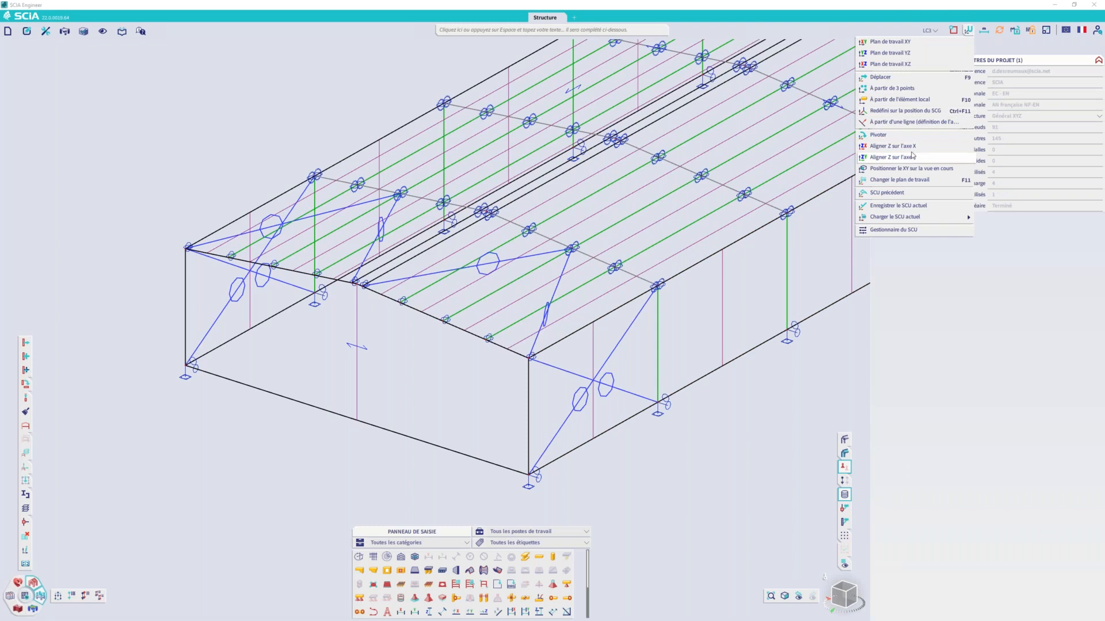
click(902, 89)
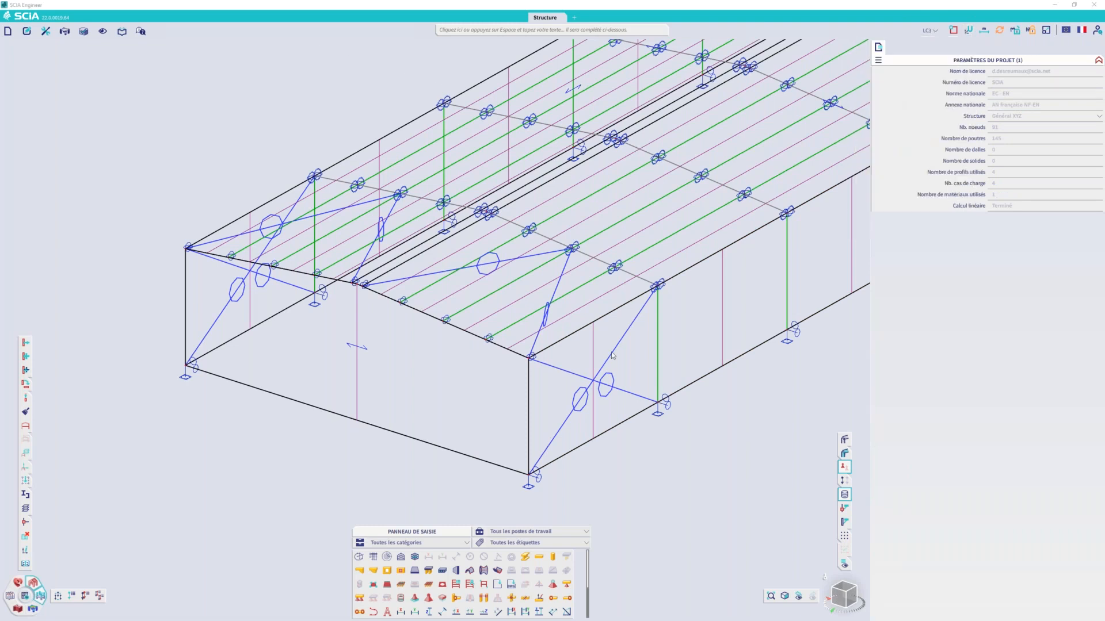
click(529, 356)
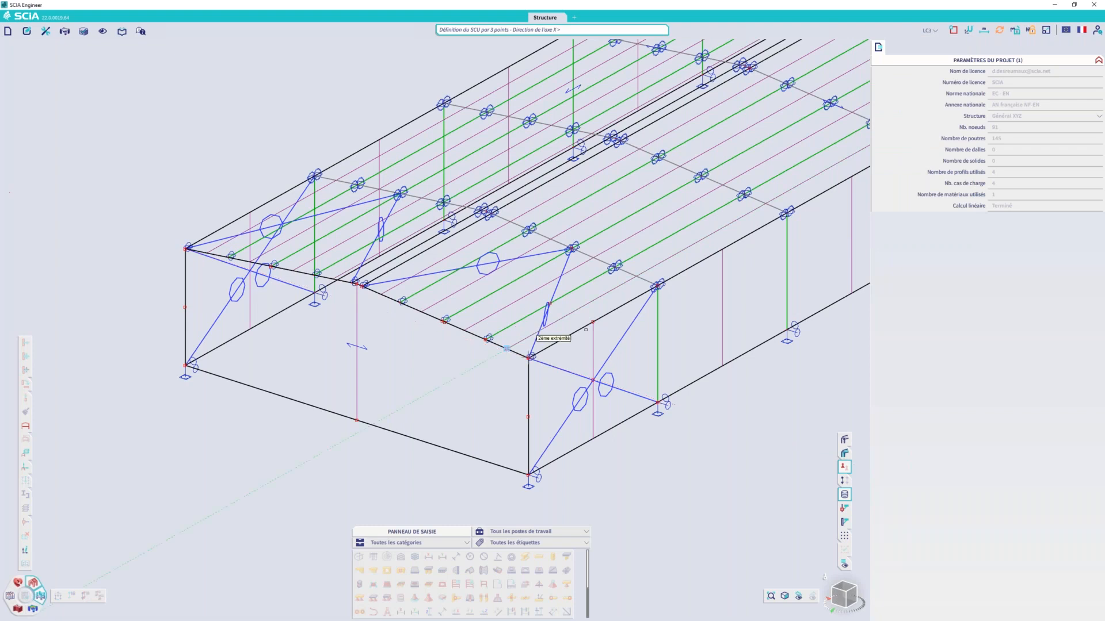
scroll(494, 339, up, 1)
click(512, 329)
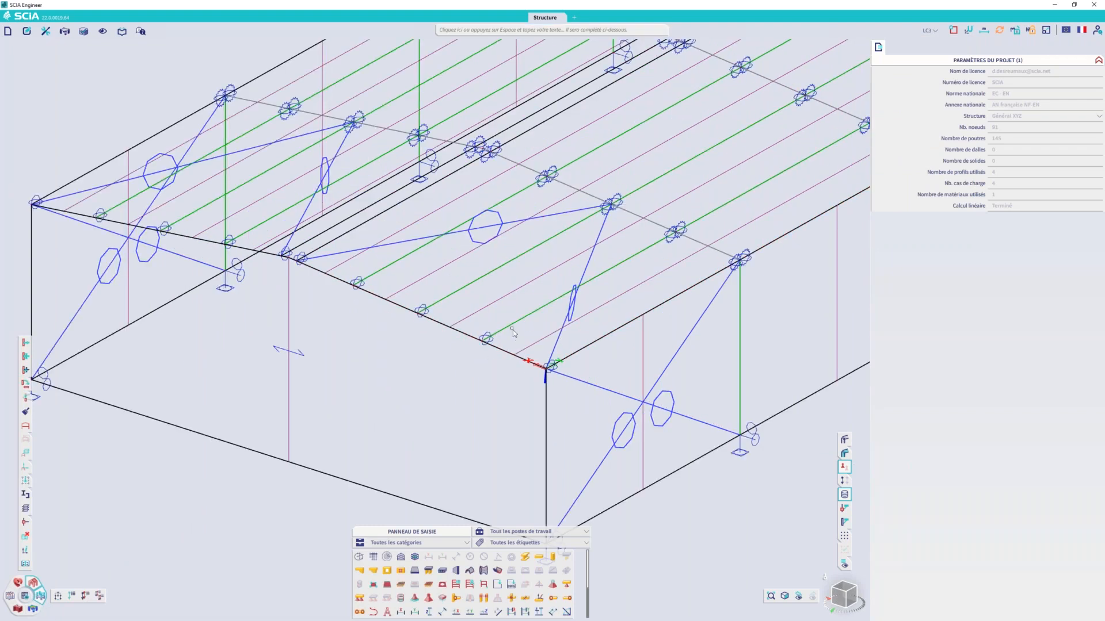
Step: Try to move the first intermediate purlin next to the front eave by the vector 0 0 0.1 in the user coordinate system
click(515, 326)
click(518, 291)
click(528, 317)
click(559, 340)
click(25, 370)
text(0)
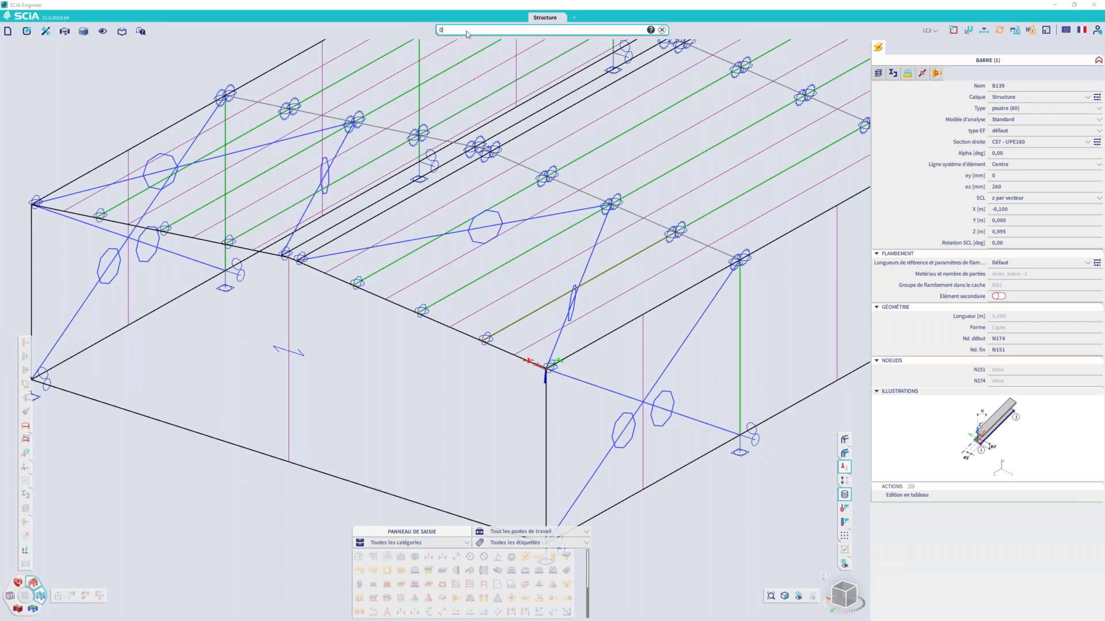
text( 0)
text(0.1)
key(Return)
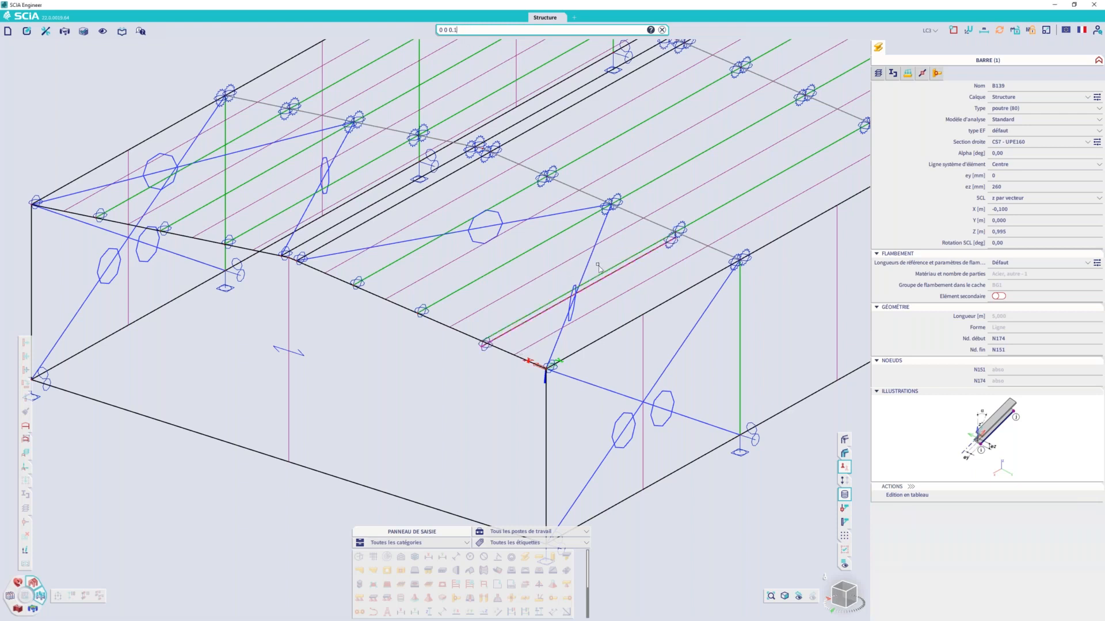
scroll(491, 359, up, 5)
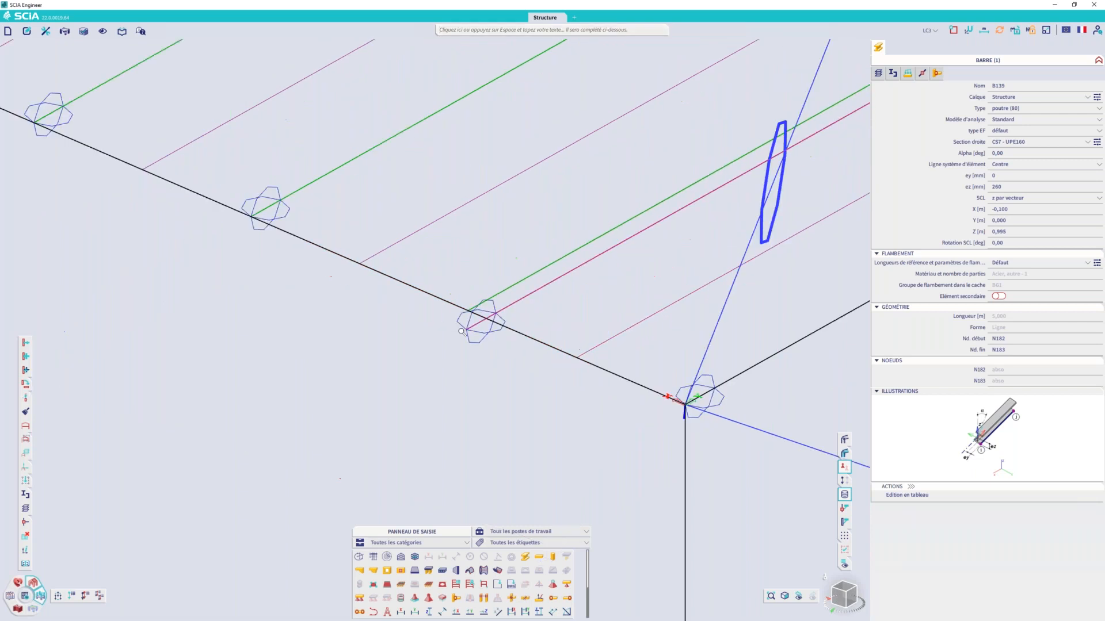
key(Escape)
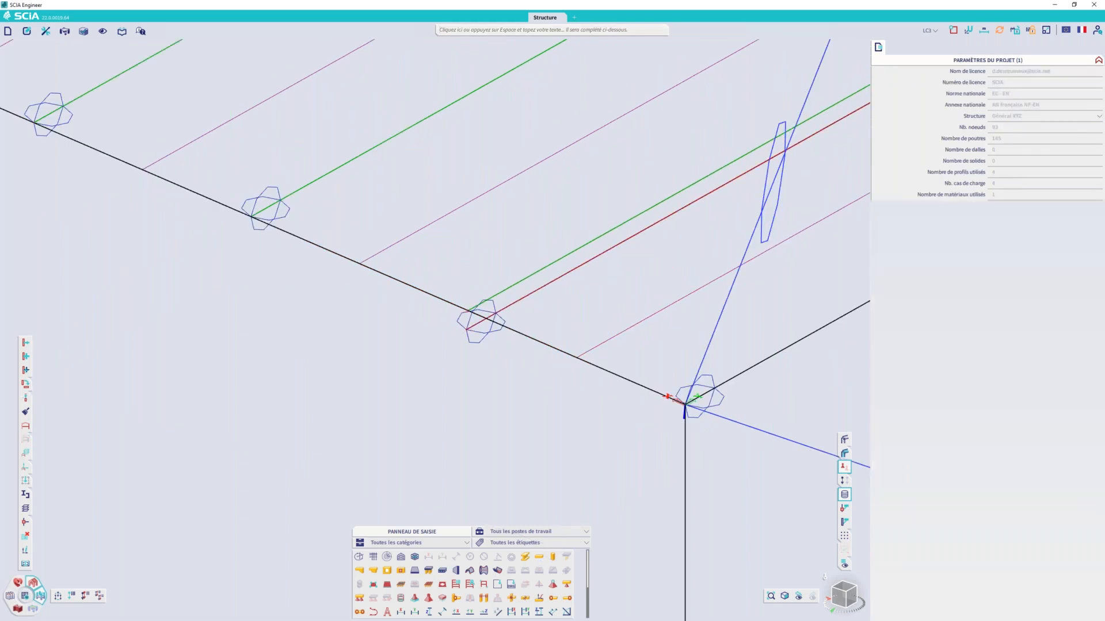
Step: Repeat the 0 0 0.1 move on the same purlin, inspect its offset from the roof plane, and undo it
click(534, 277)
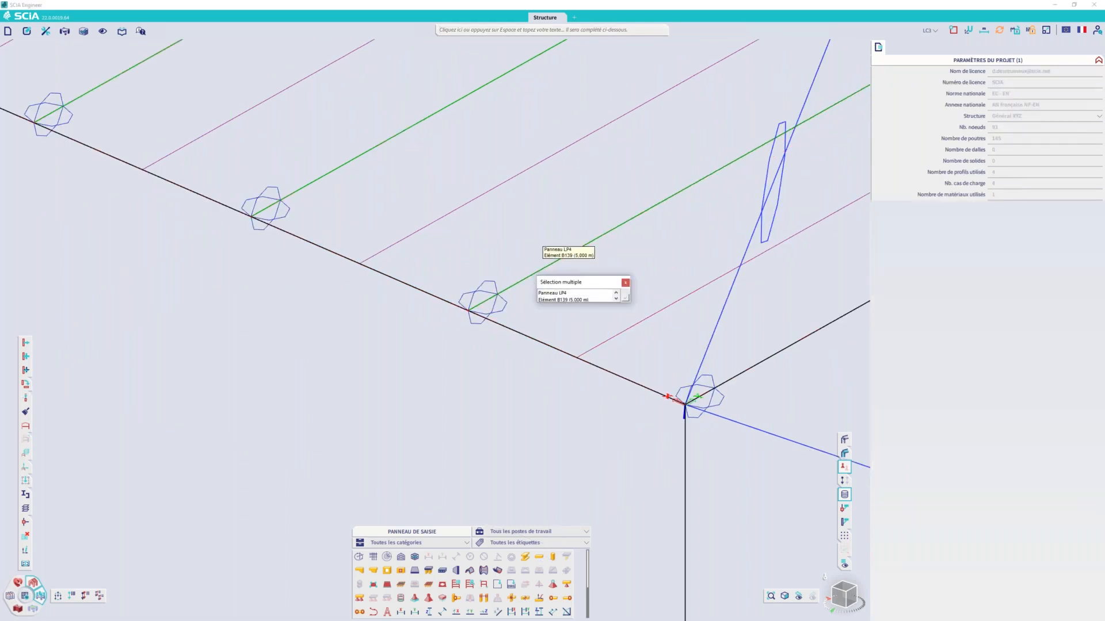
click(555, 299)
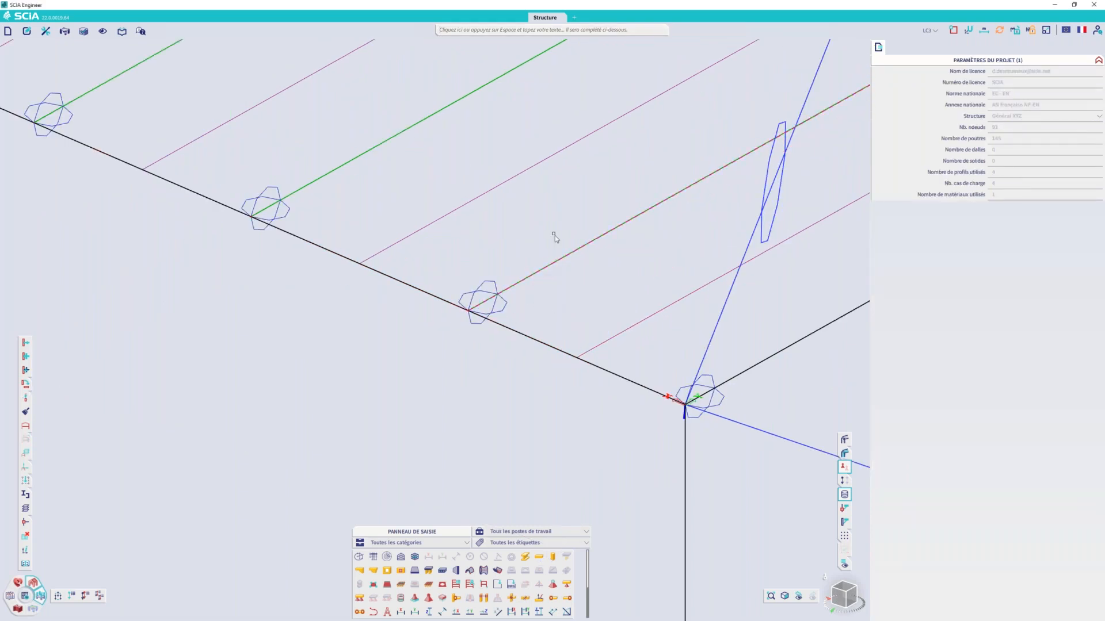
click(26, 342)
text(0)
key(Return)
text(0 0)
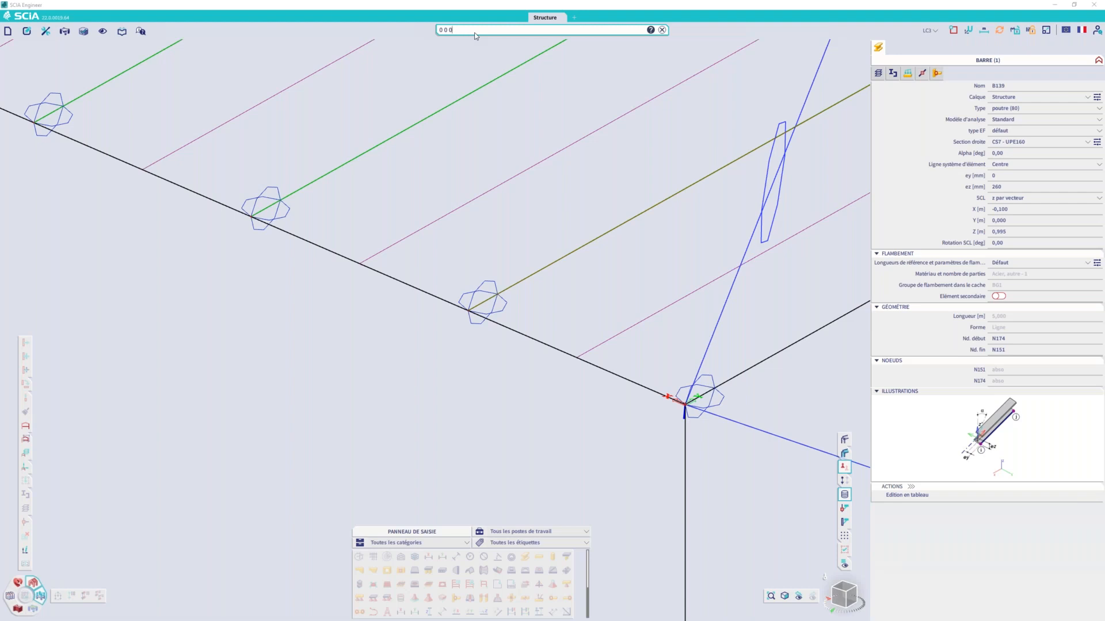
text(0.1)
key(Return)
scroll(561, 331, down, 5)
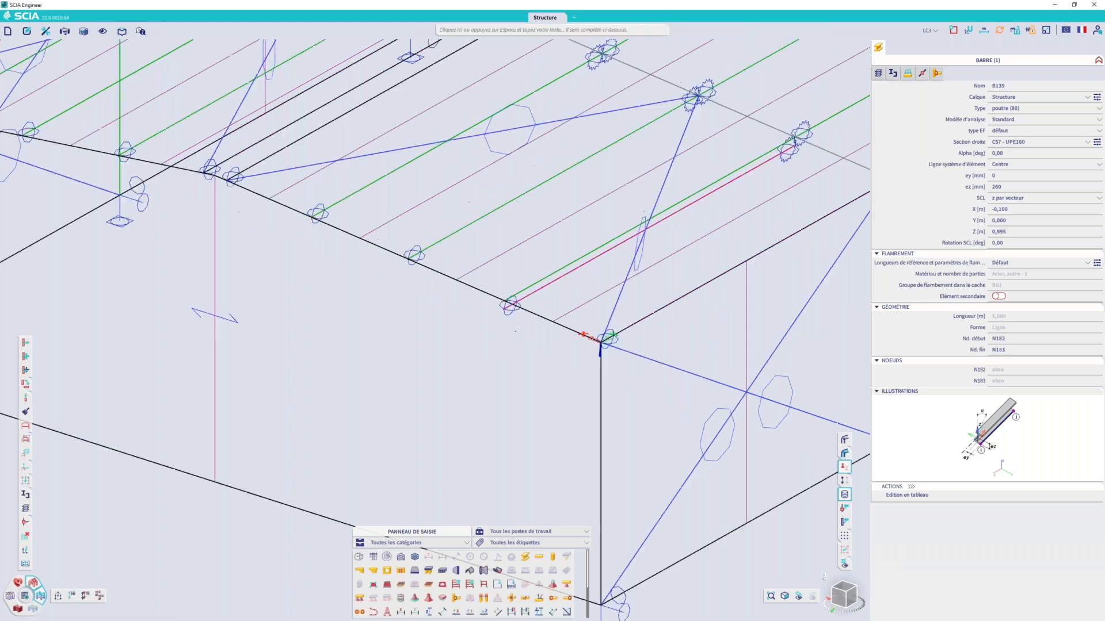
scroll(561, 331, up, 5)
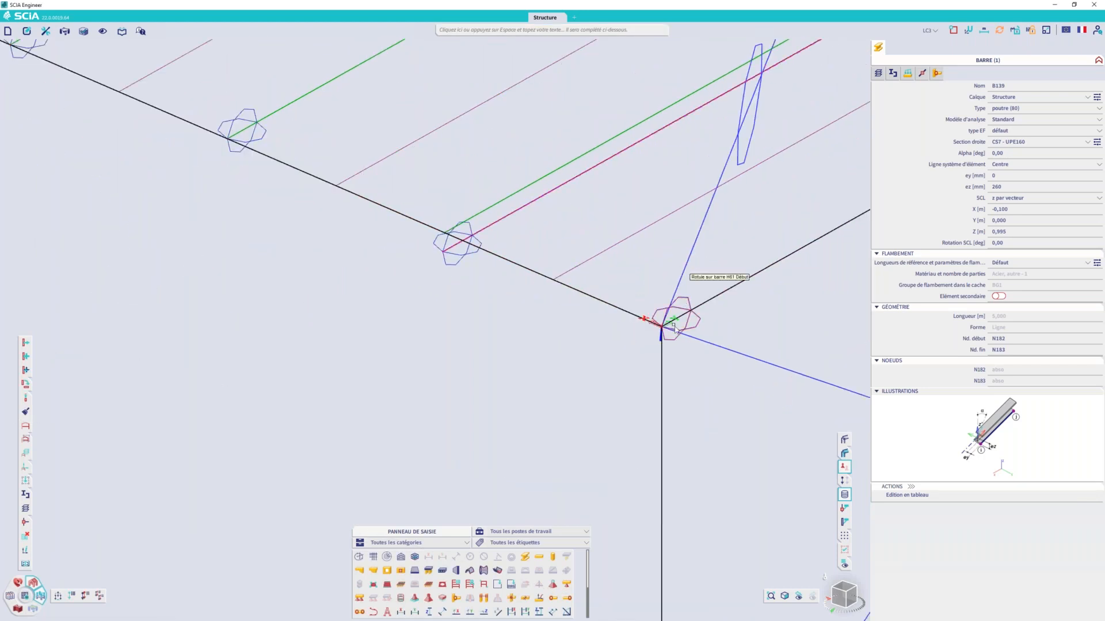
middle_drag(528, 227, 530, 263)
key(ctrl+z)
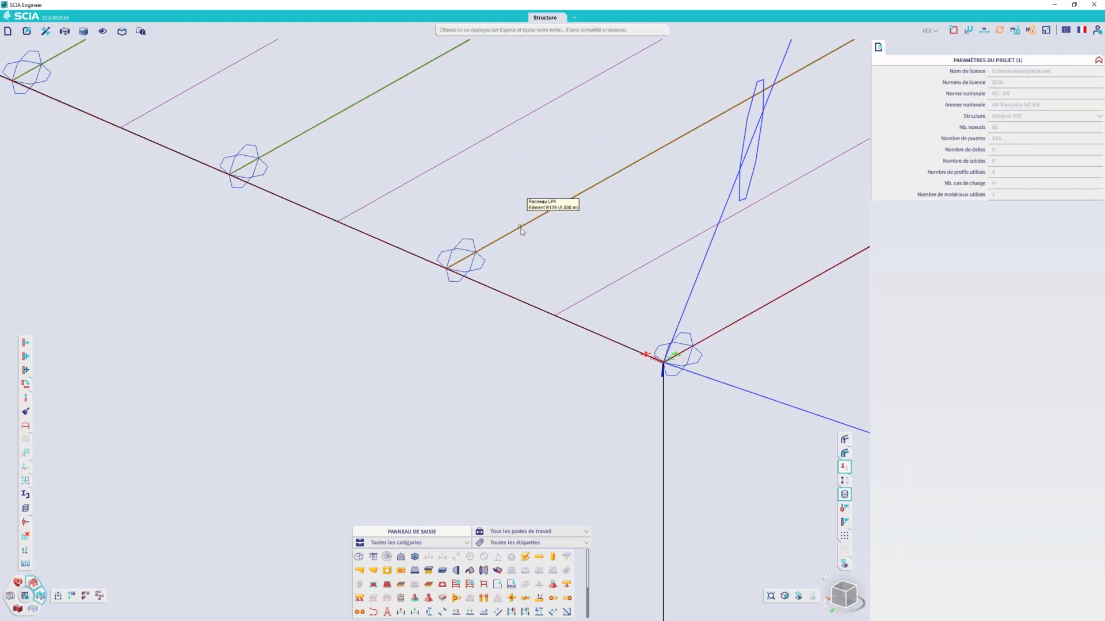
Step: Move the purlin nearest the front eave in the negative Z direction of the user coordinate system, keeping X and Y at 0
click(552, 247)
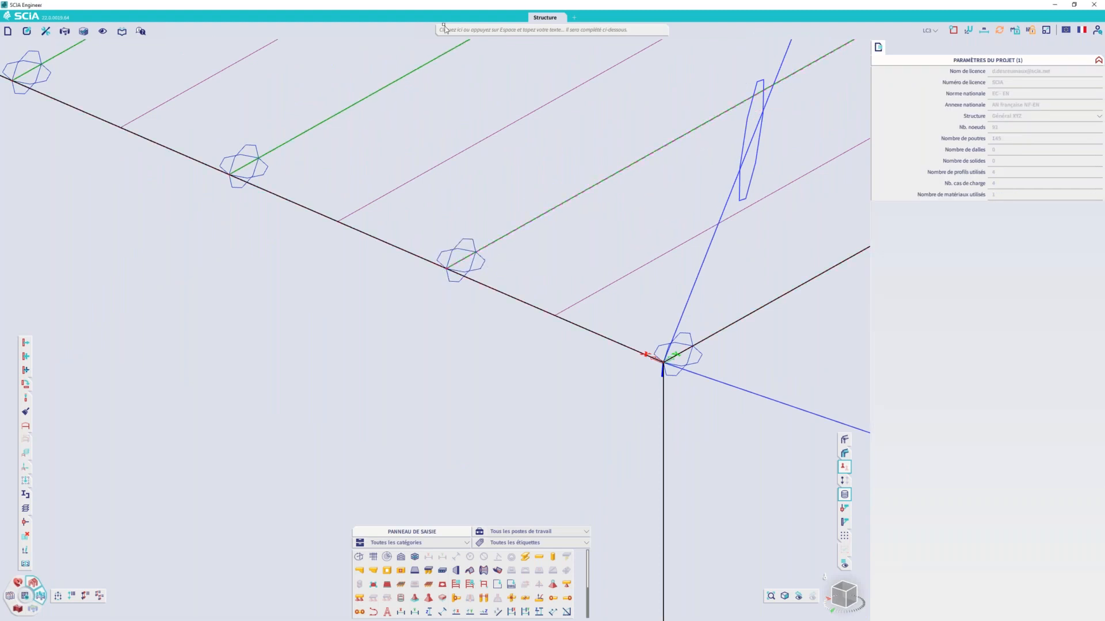
click(25, 352)
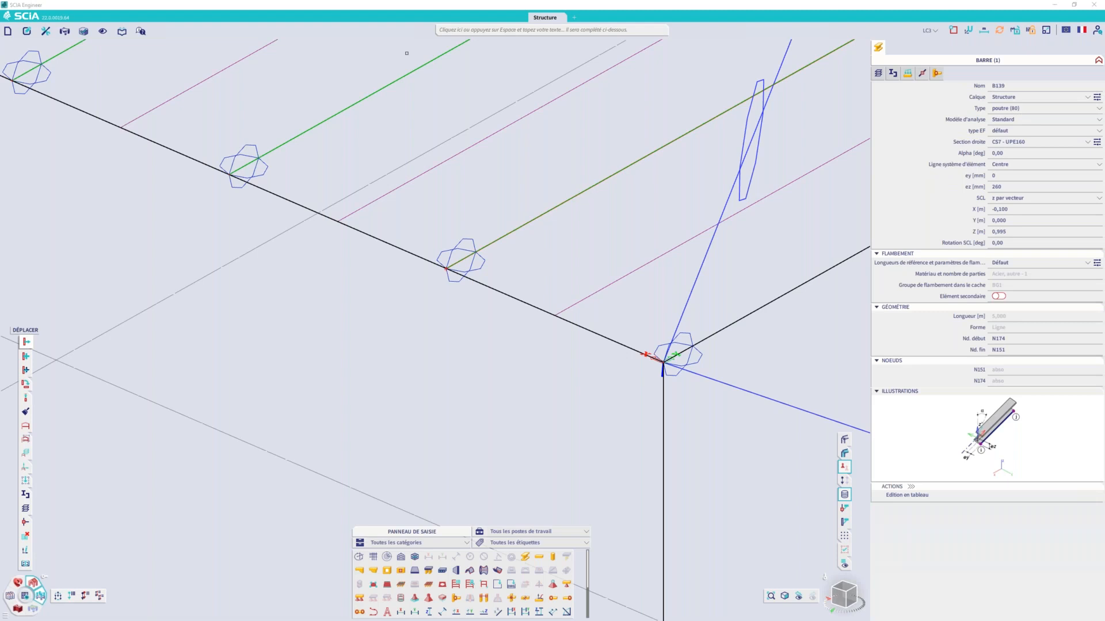
text(0 0 -0)
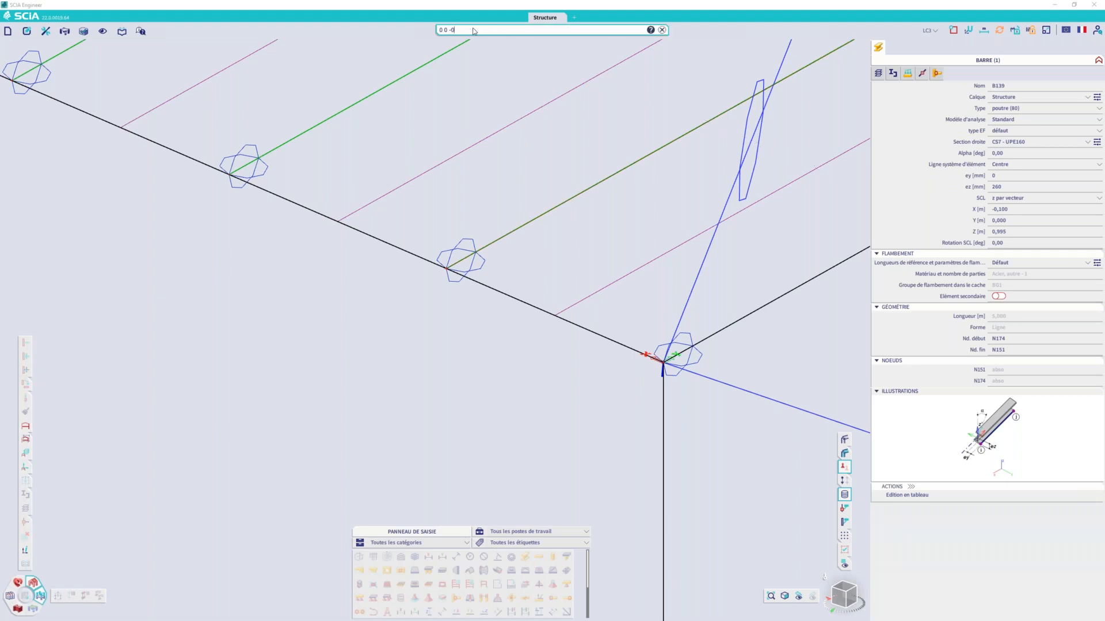
key(Return)
scroll(615, 256, down, 2)
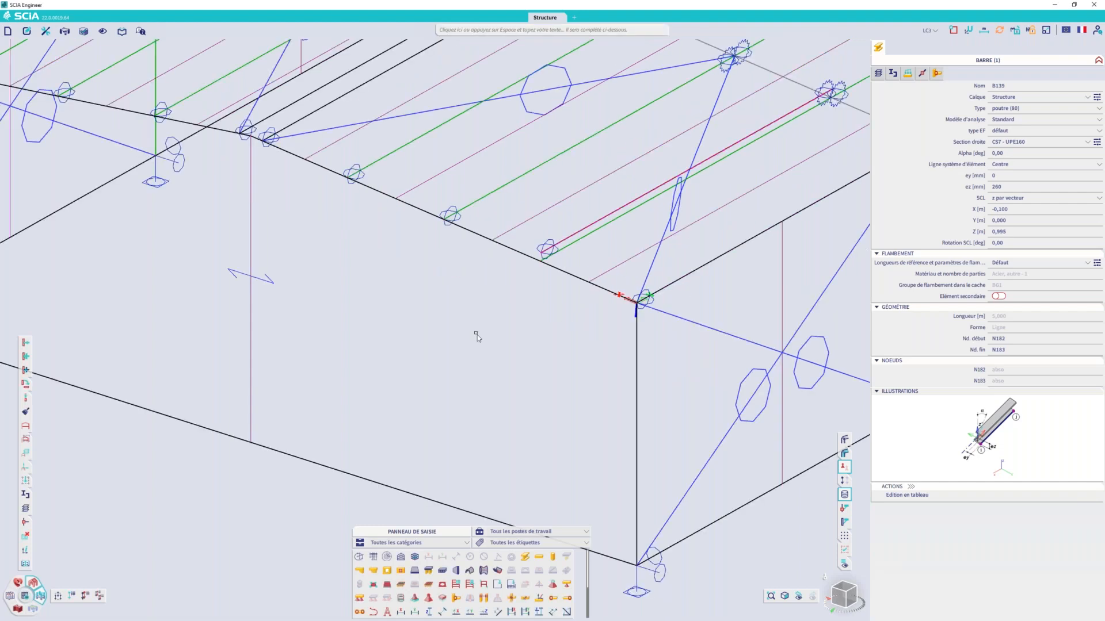
Step: Examine the moved purlin's end hinges and its offset from the rafter and the adjoining purlin
middle_drag(328, 391, 153, 454)
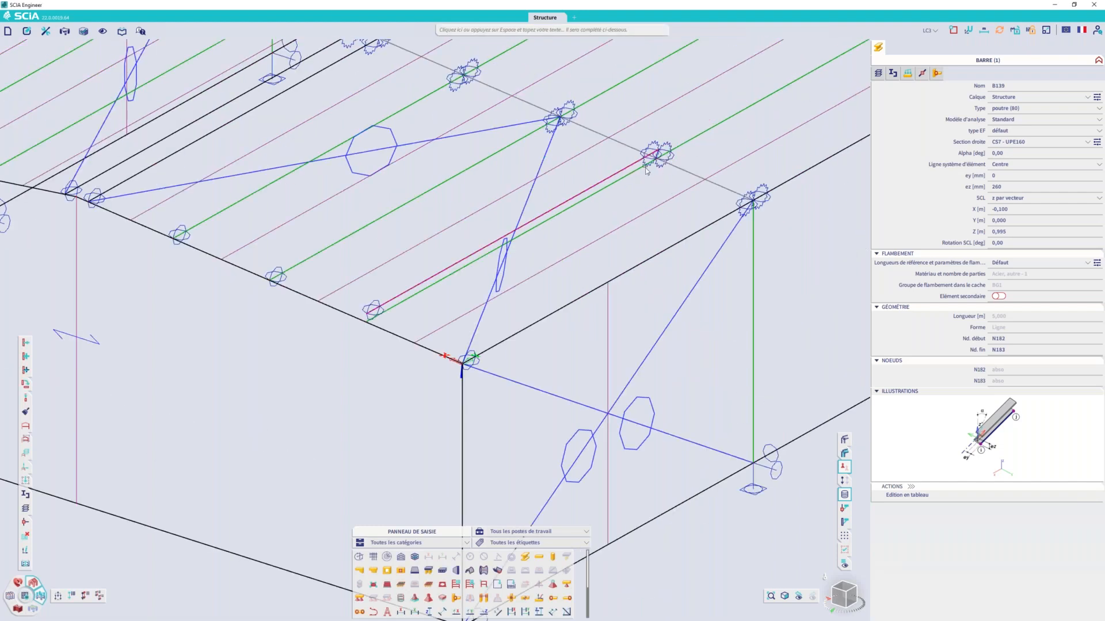
scroll(658, 151, up, 5)
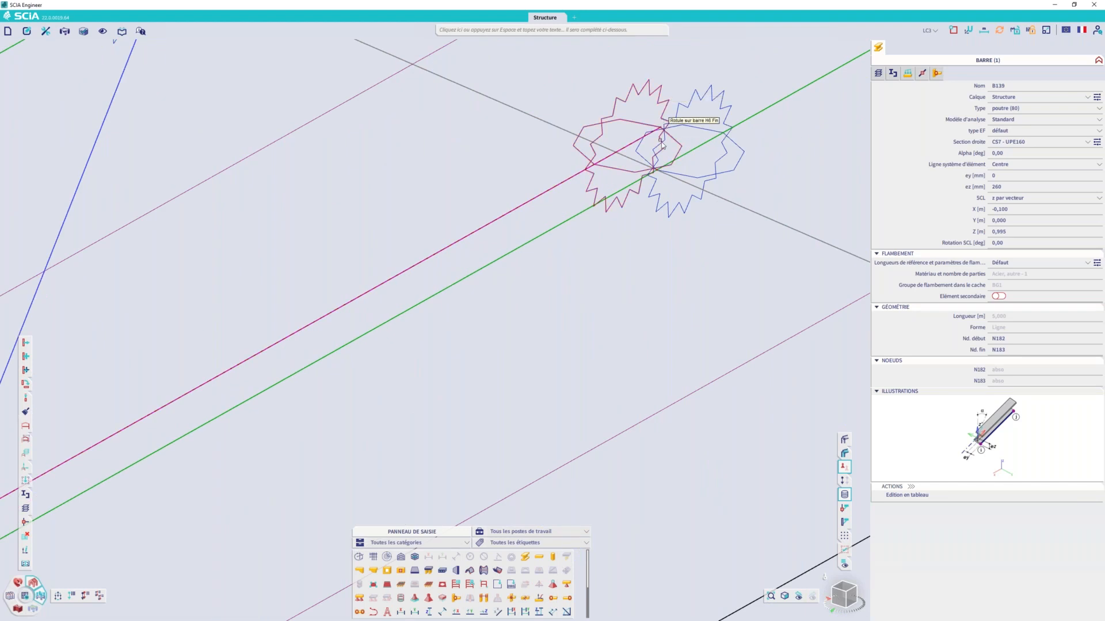
scroll(659, 137, up, 3)
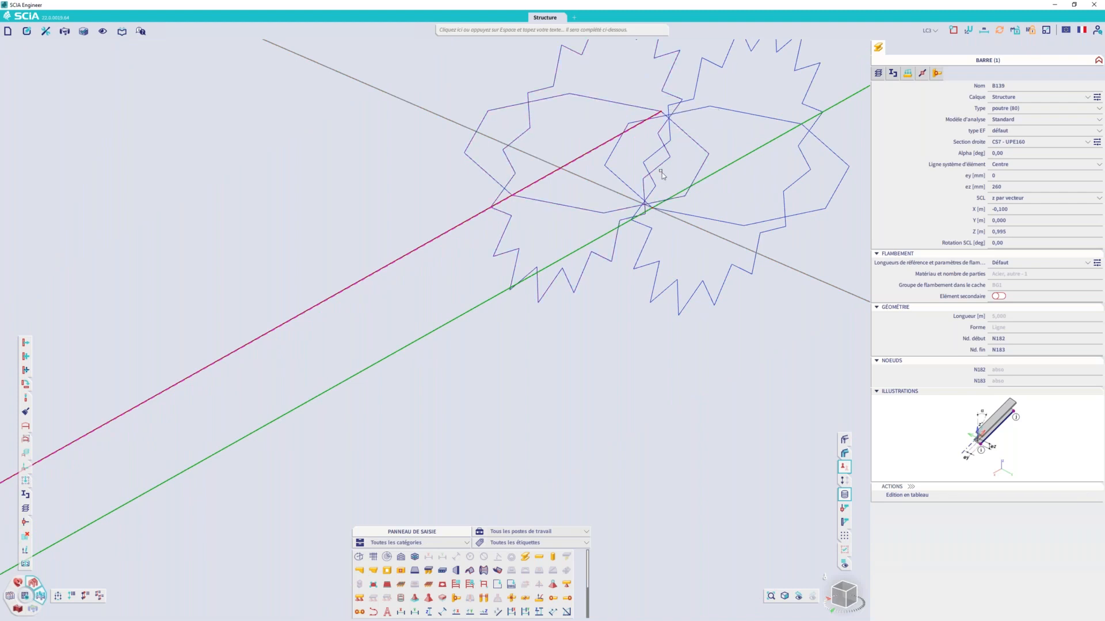
scroll(670, 206, down, 5)
scroll(685, 202, up, 3)
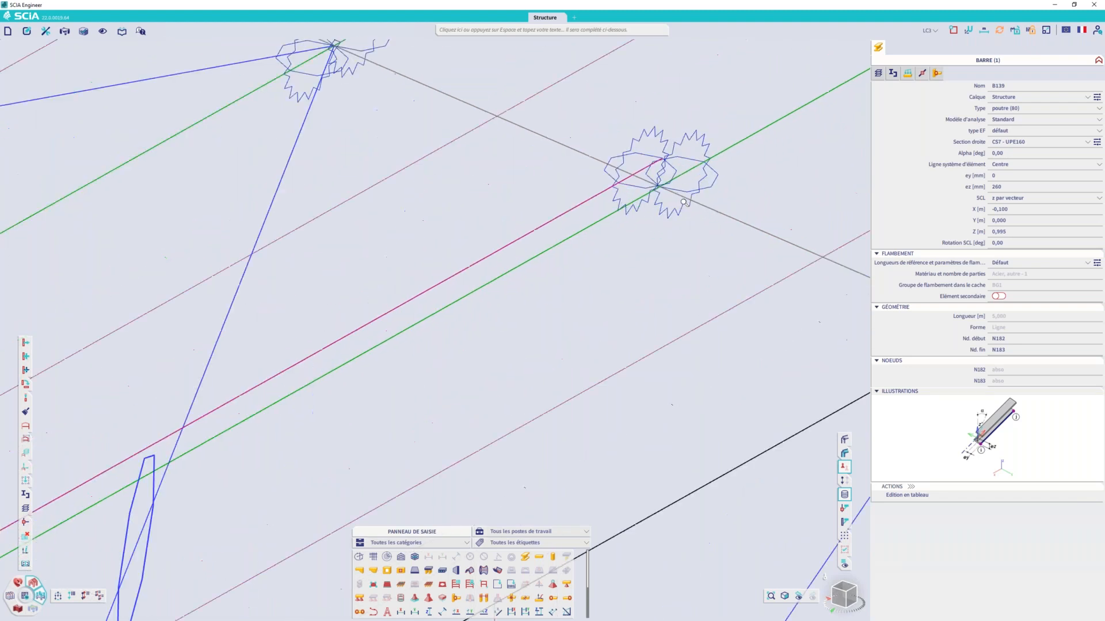
scroll(644, 250, down, 2)
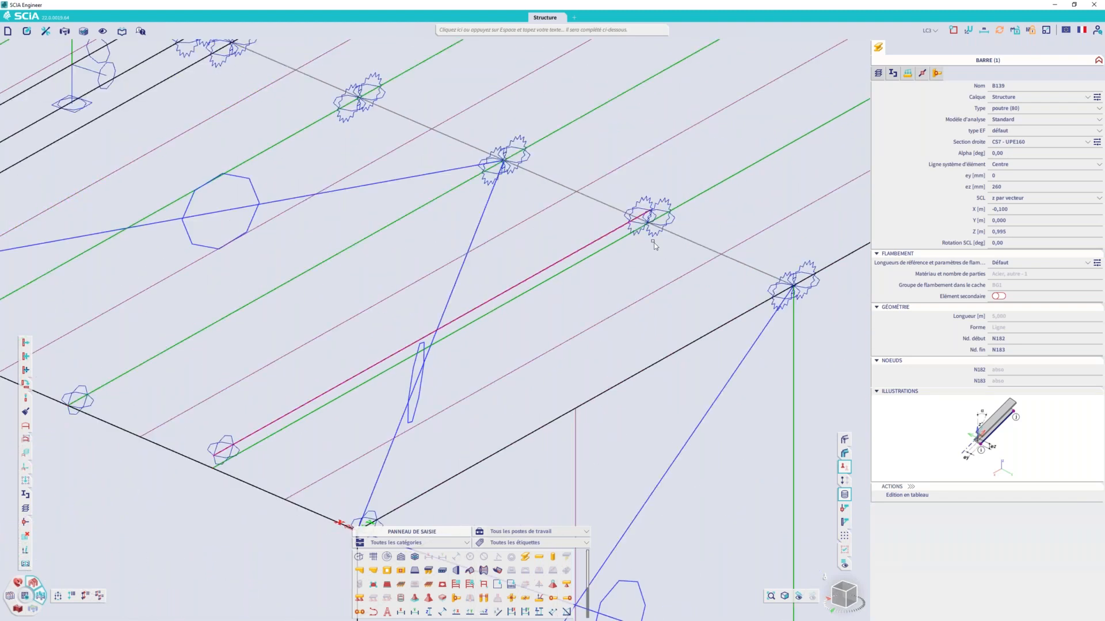
scroll(654, 246, up, 2)
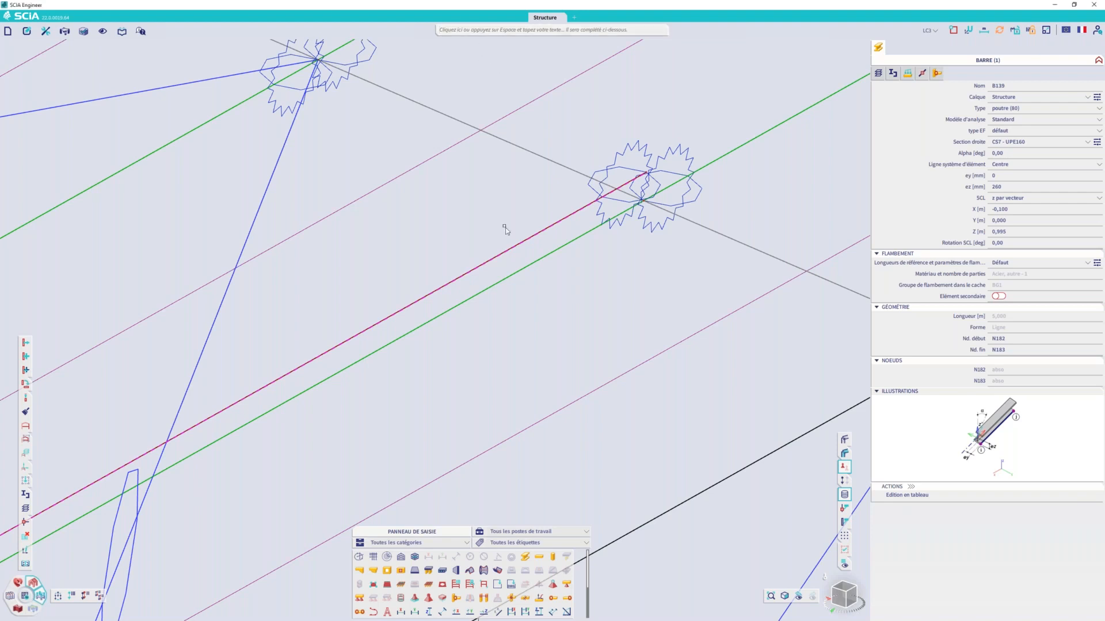
scroll(505, 226, down, 5)
Step: Search the commands for IDEA and start the IDEA StatiCa command
click(471, 29)
text(IDEA)
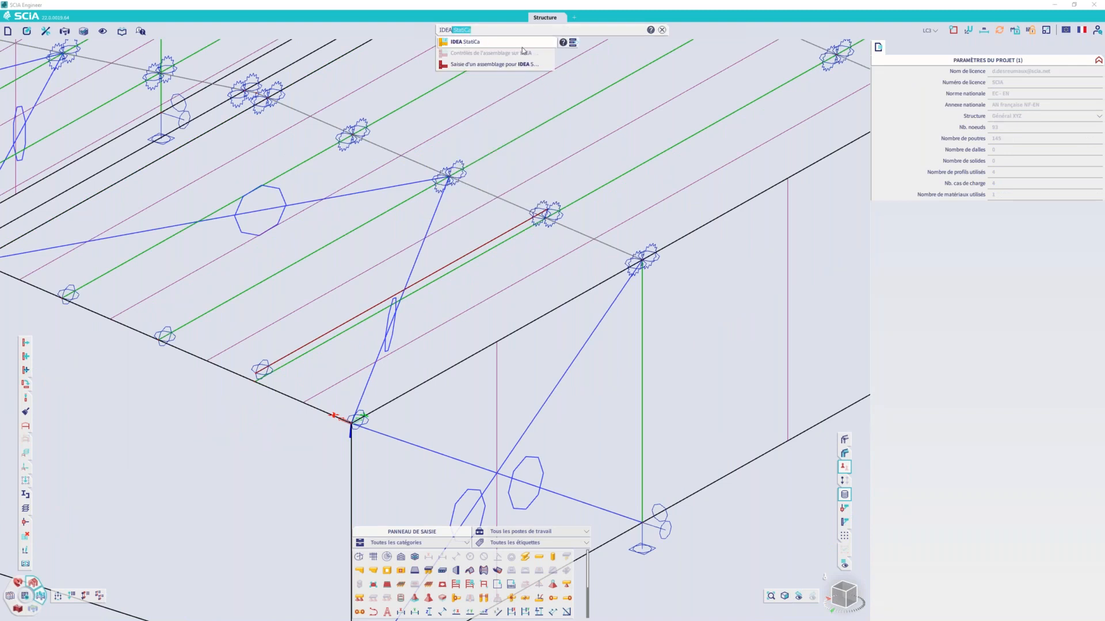
click(495, 43)
mouse_move(473, 46)
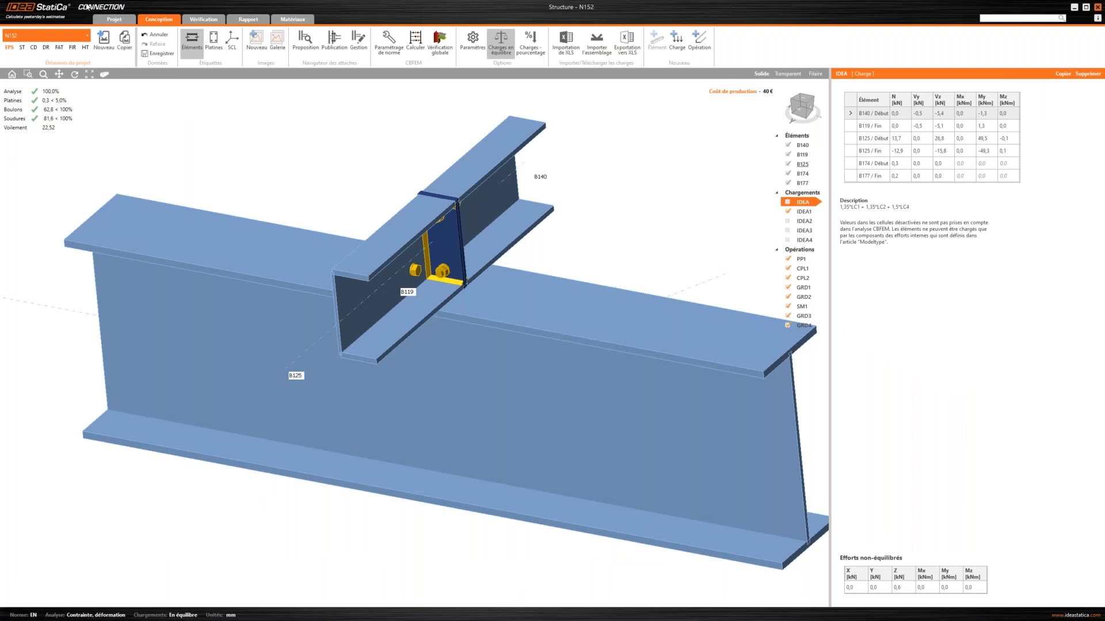
Step: In IDEA StatiCa Connection, select plate-to-plate operation PP1 of N152 and show its bolt shear force transfer options
scroll(499, 229, down, 5)
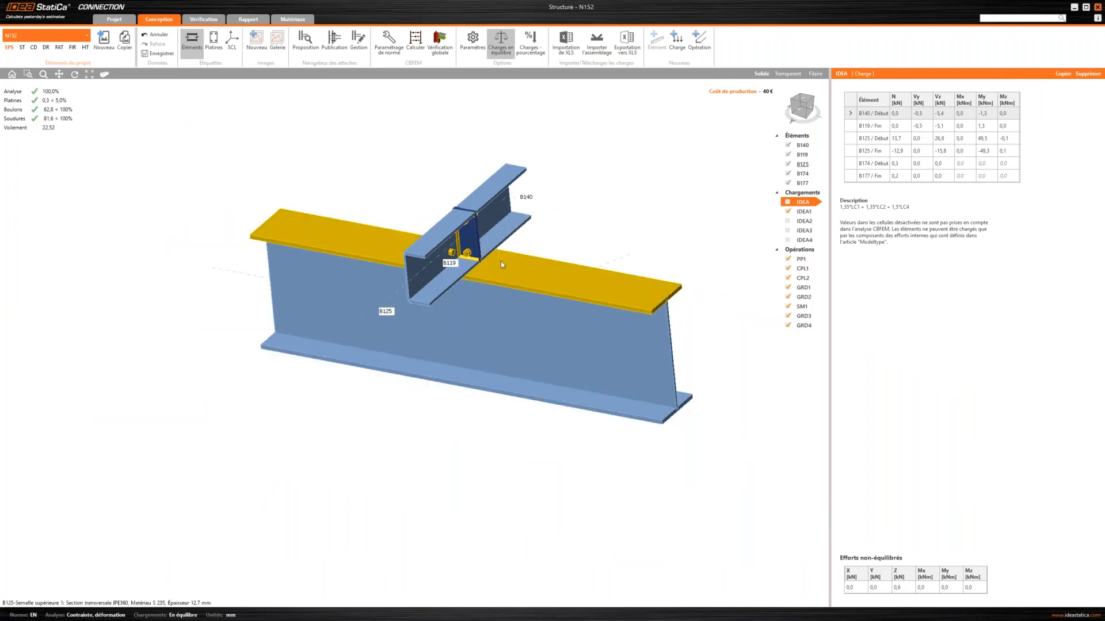
click(1073, 9)
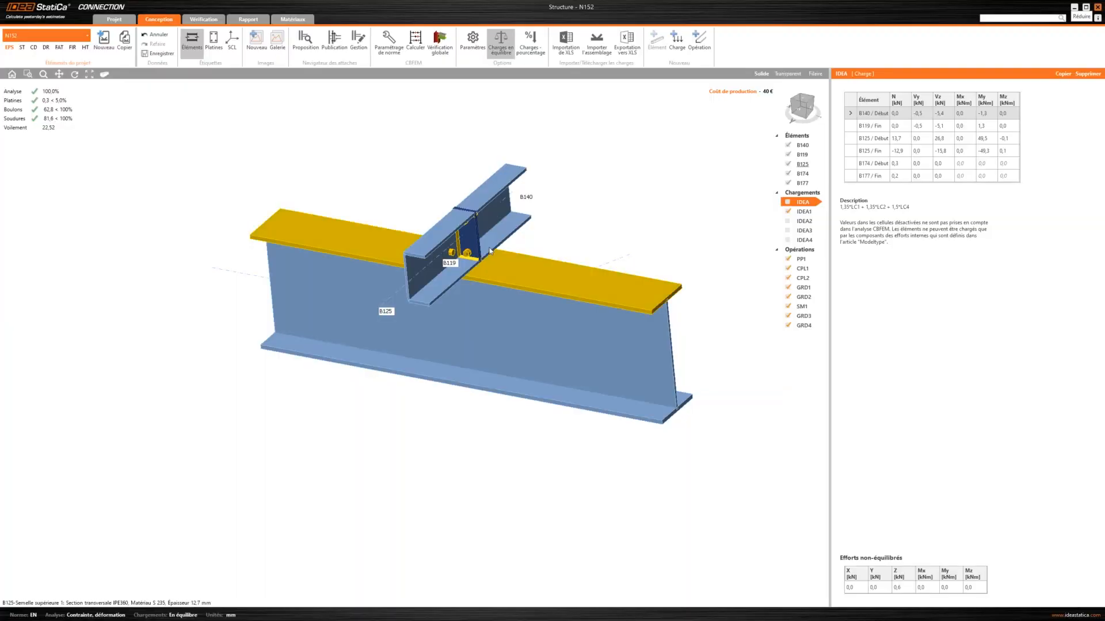
scroll(478, 262, up, 5)
click(477, 261)
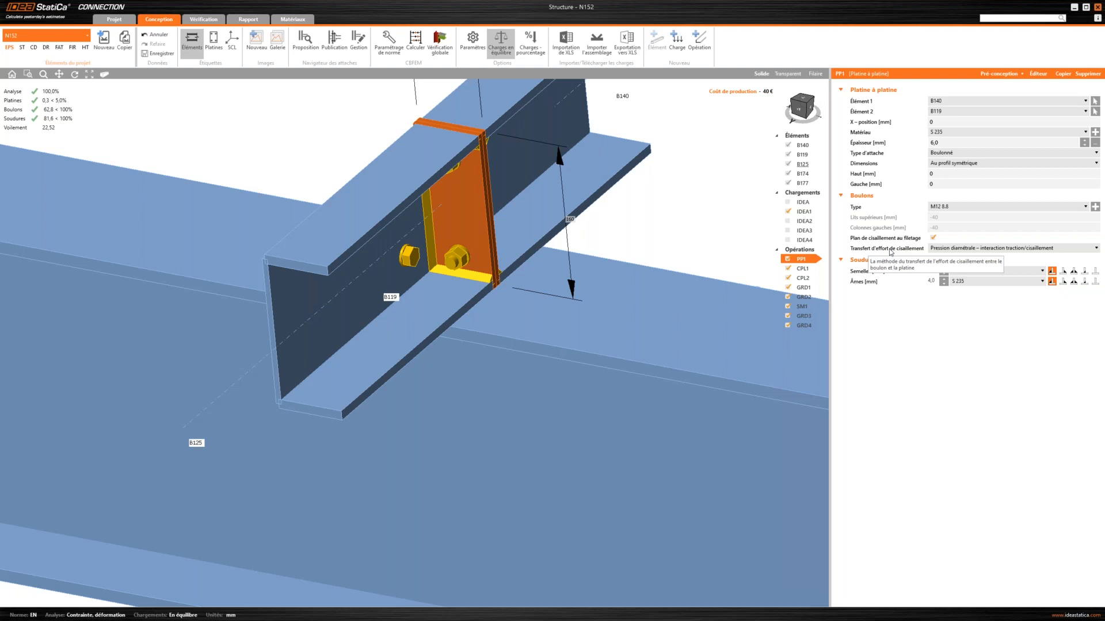
click(949, 250)
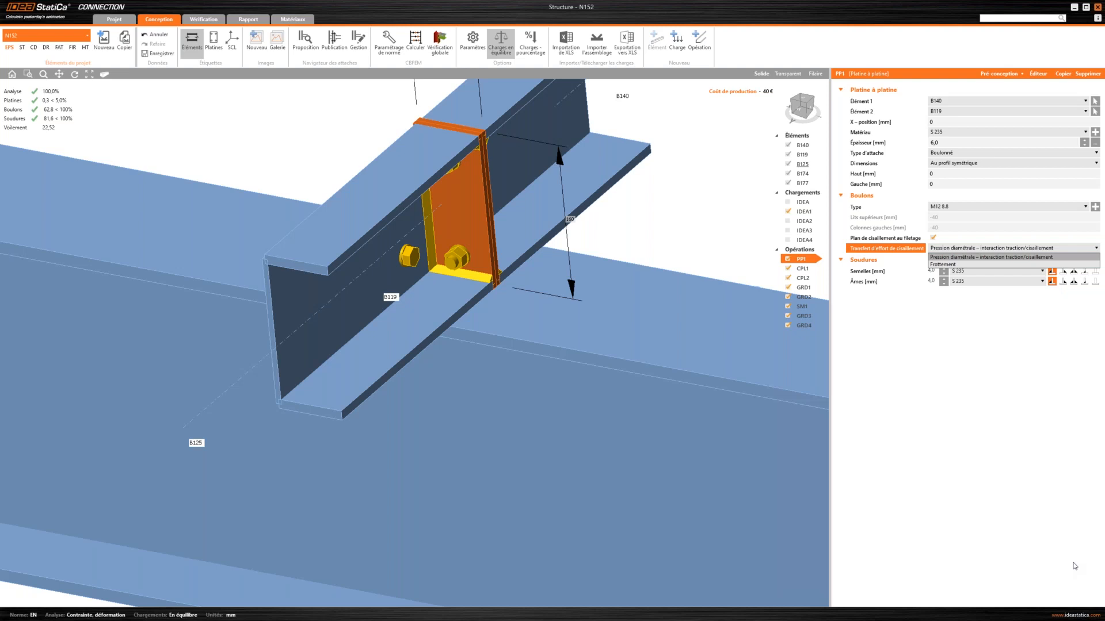
Step: Switch to the PowerPoint presentation, show the GoToWebinar usage slide, and return to connection N152 in IDEA StatiCa
key(alt+Tab)
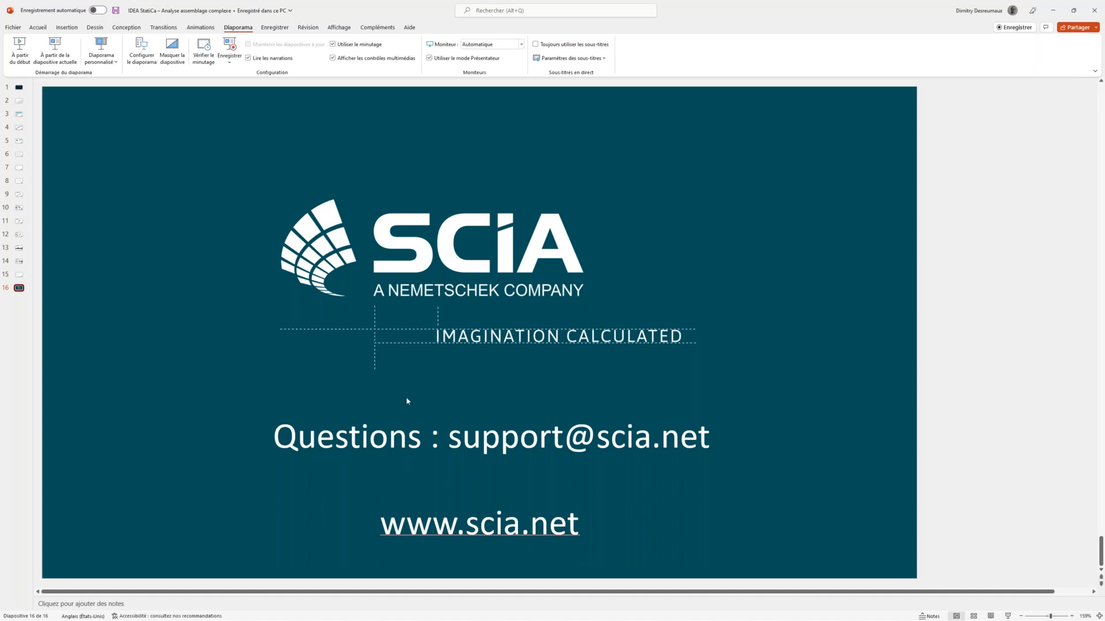
click(19, 101)
click(19, 88)
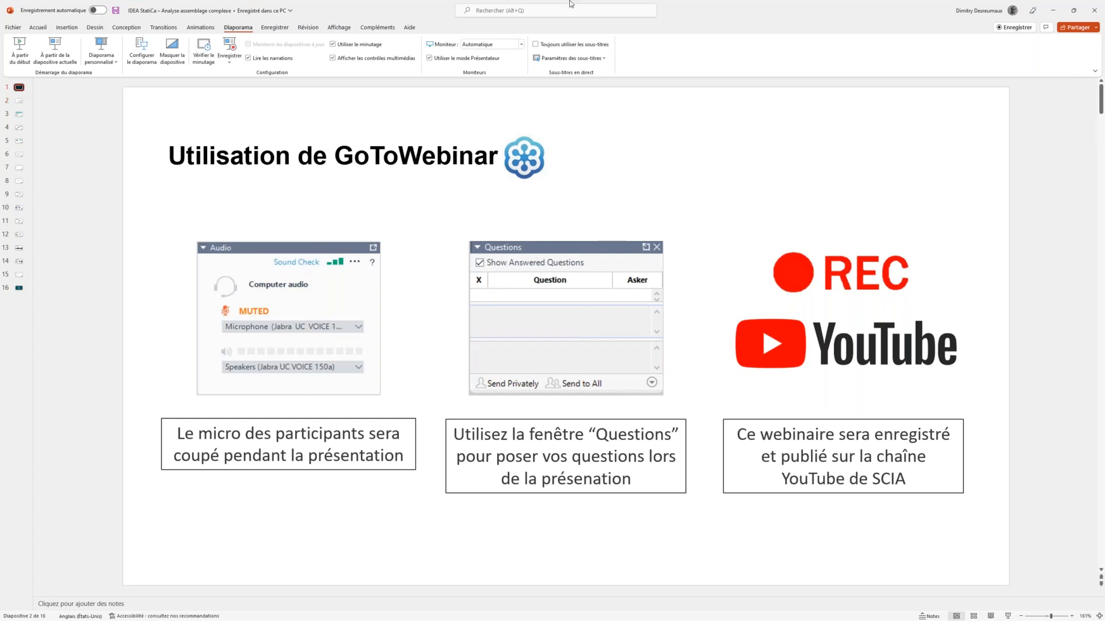
click(1054, 13)
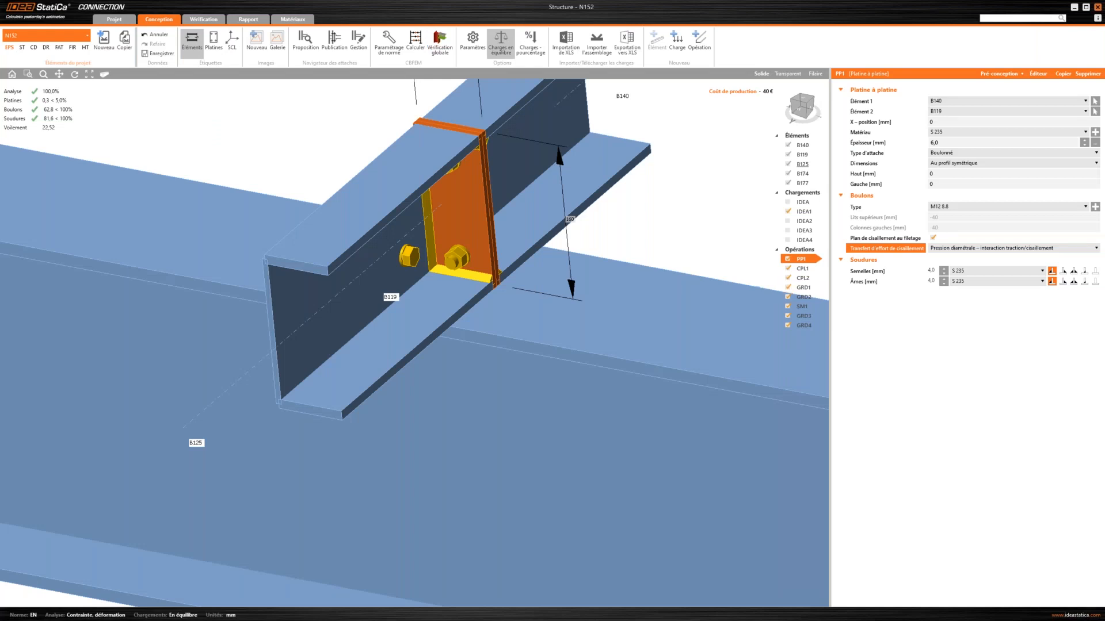
scroll(599, 289, down, 2)
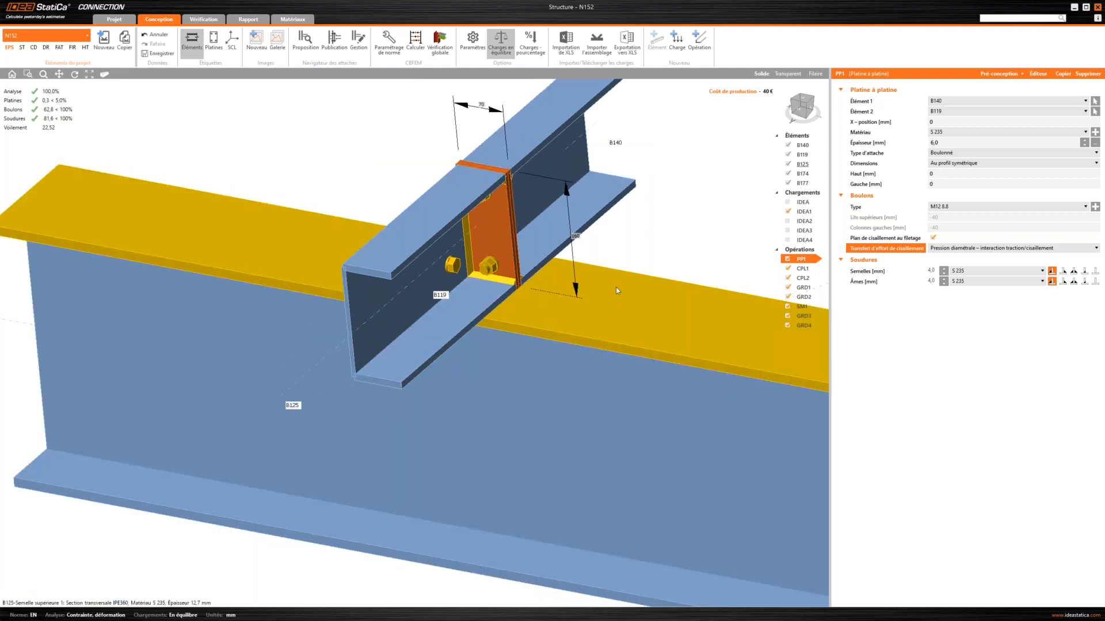
middle_drag(634, 273, 597, 302)
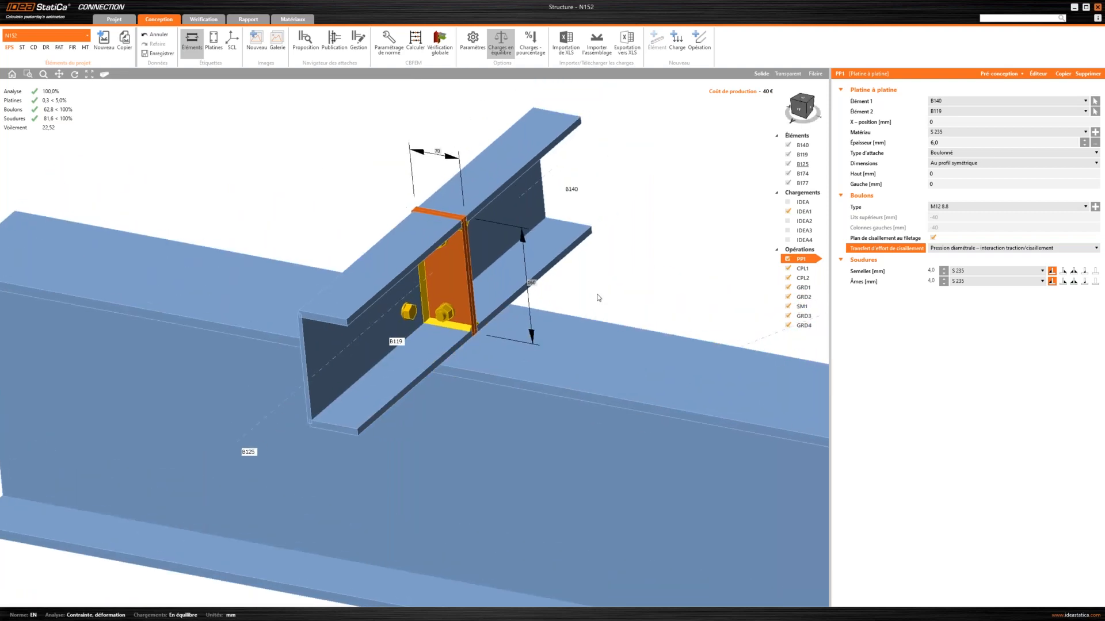